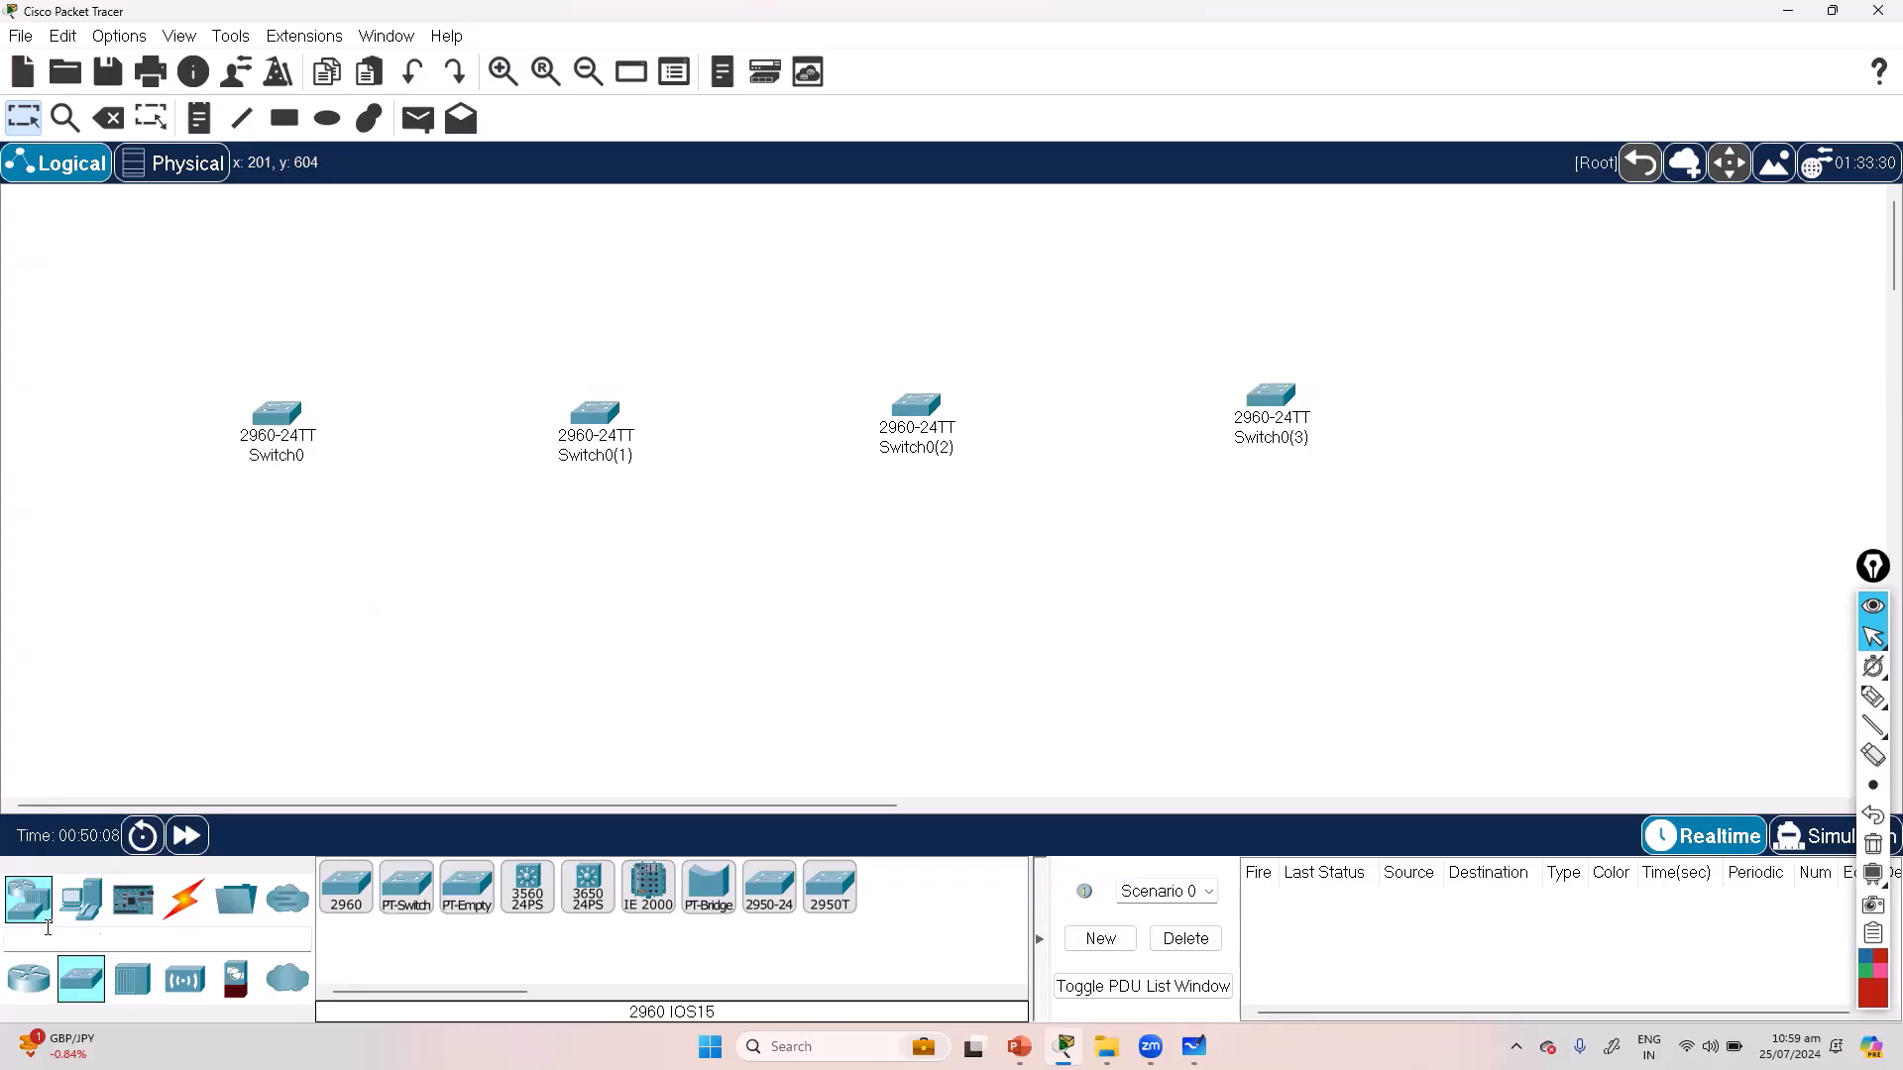
Step: Place a PC and a laptop below the first switch
click(357, 891)
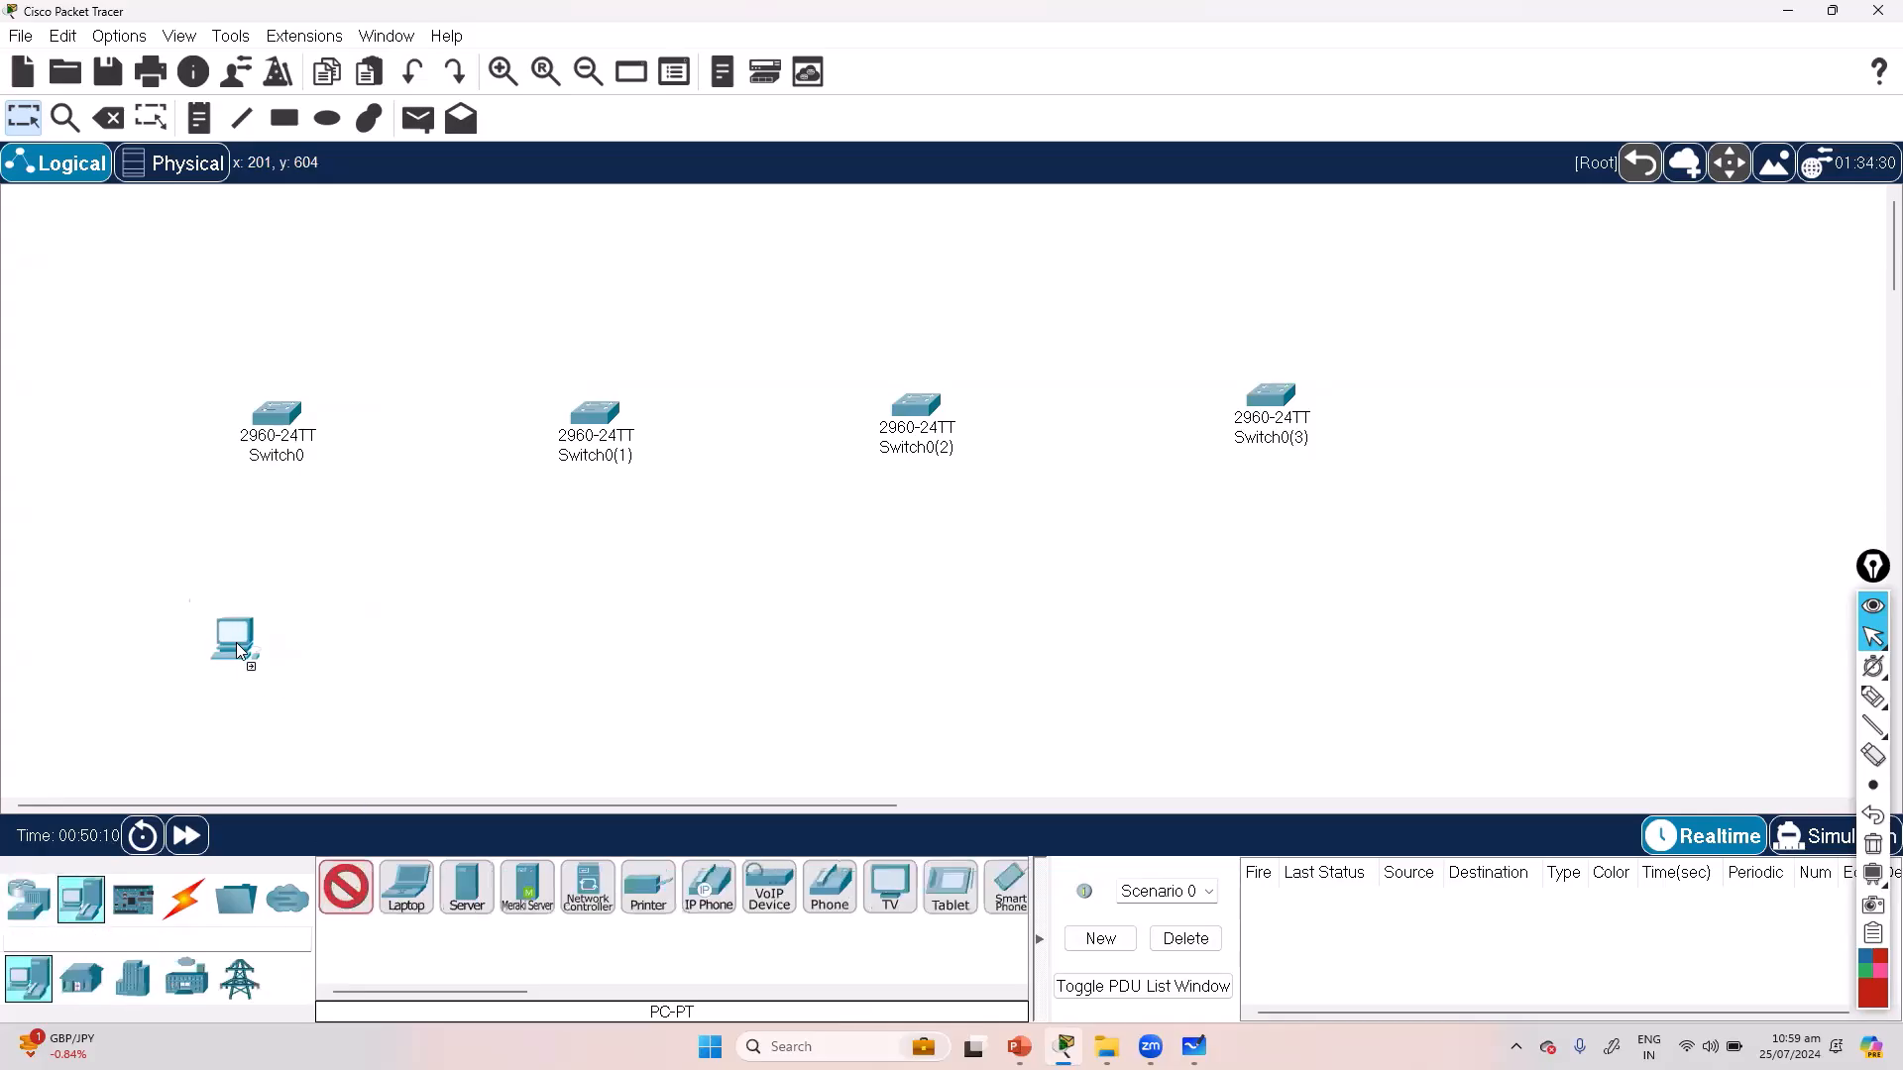
click(188, 622)
click(406, 886)
click(257, 630)
click(367, 885)
key(Escape)
Step: Copy the PC and laptop pair and place one copy below each of the other three switches
drag(86, 586, 333, 711)
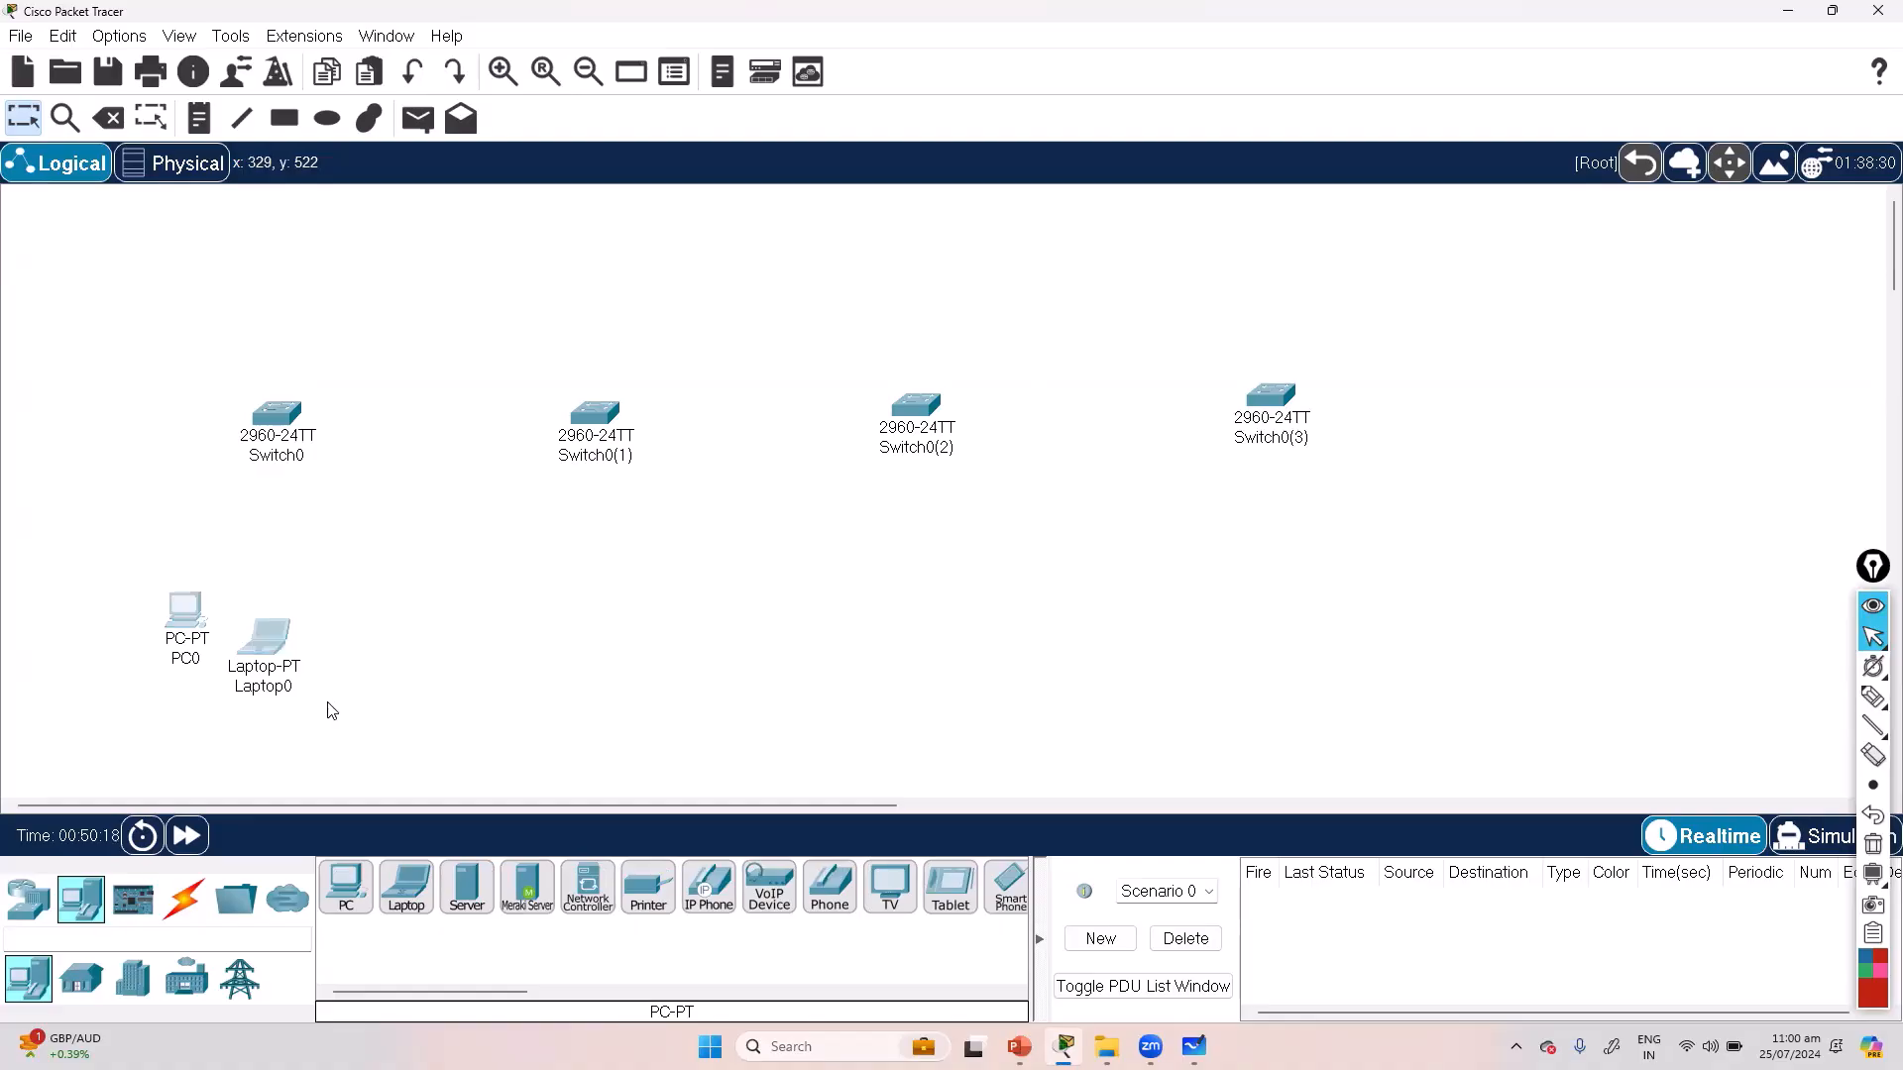
key(ctrl+v)
drag(259, 591, 621, 616)
key(ctrl+v)
drag(274, 597, 966, 604)
key(ctrl+v)
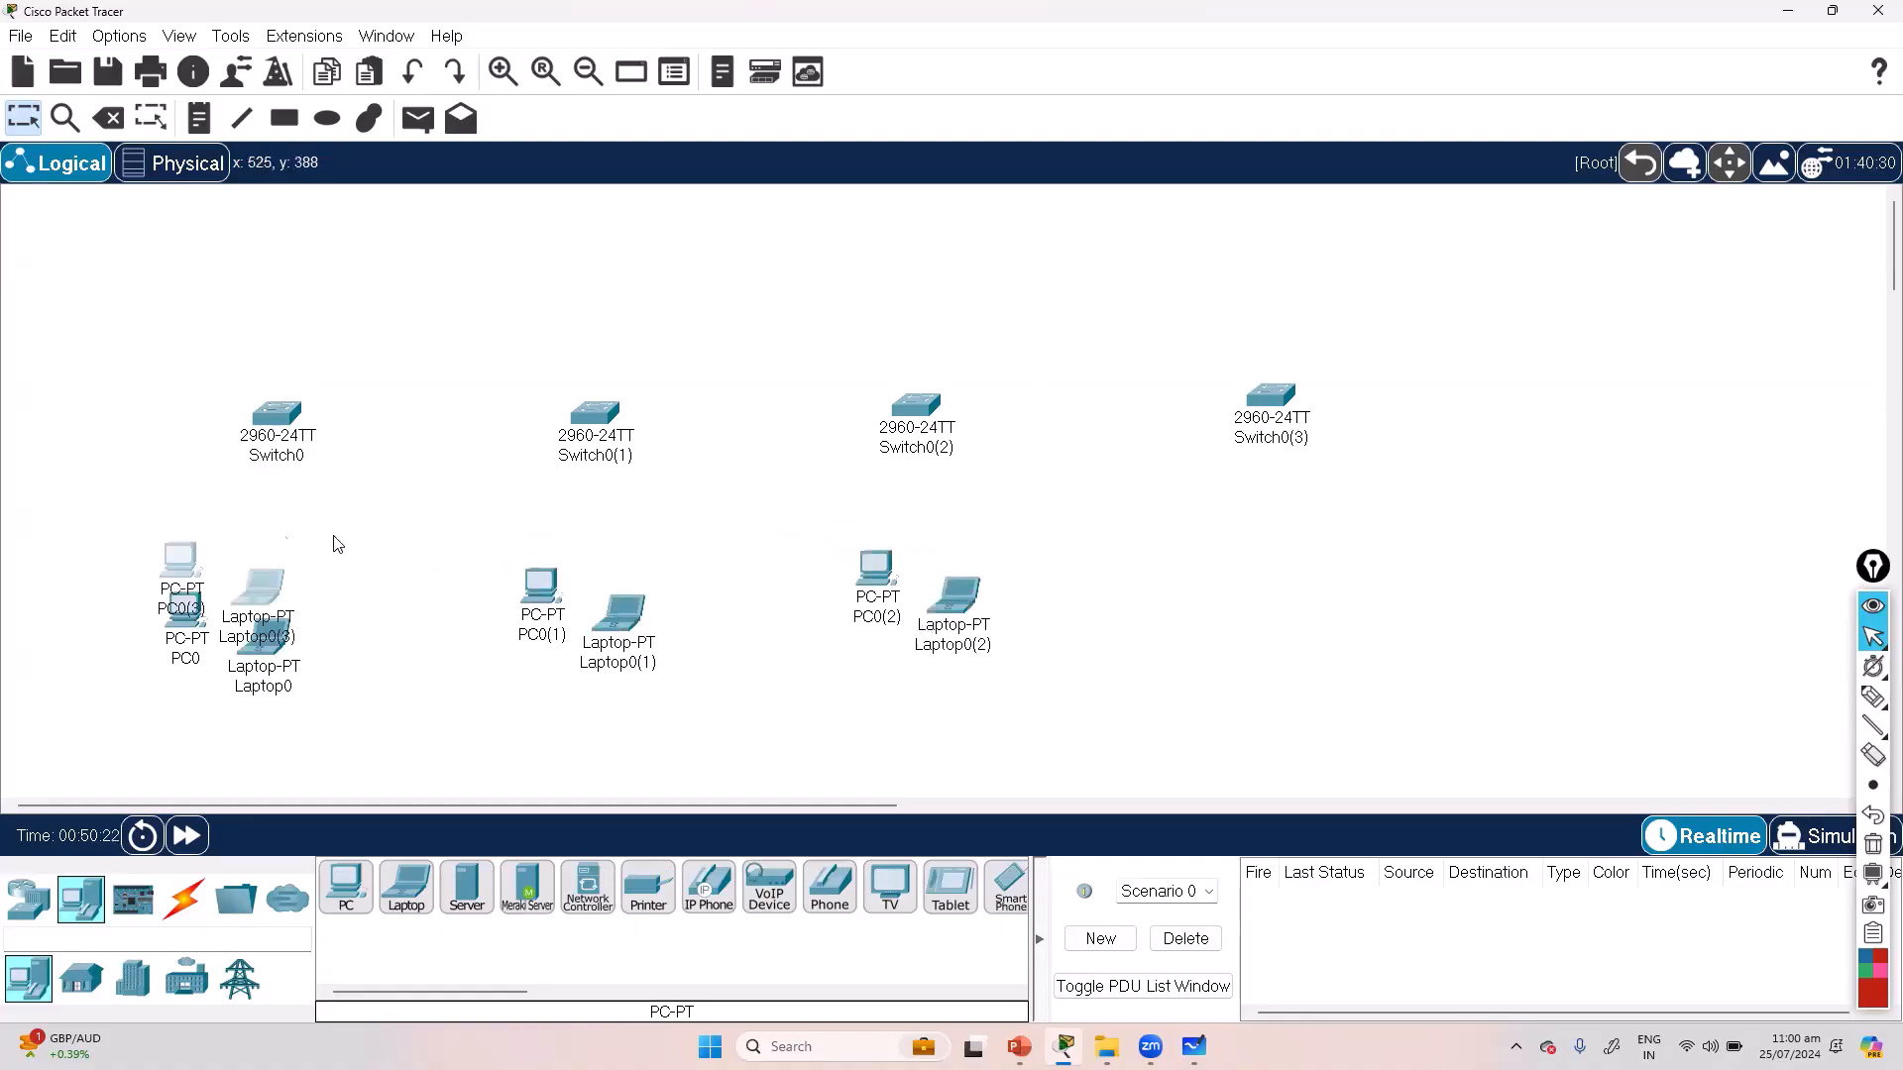
drag(259, 593, 1330, 614)
click(1090, 676)
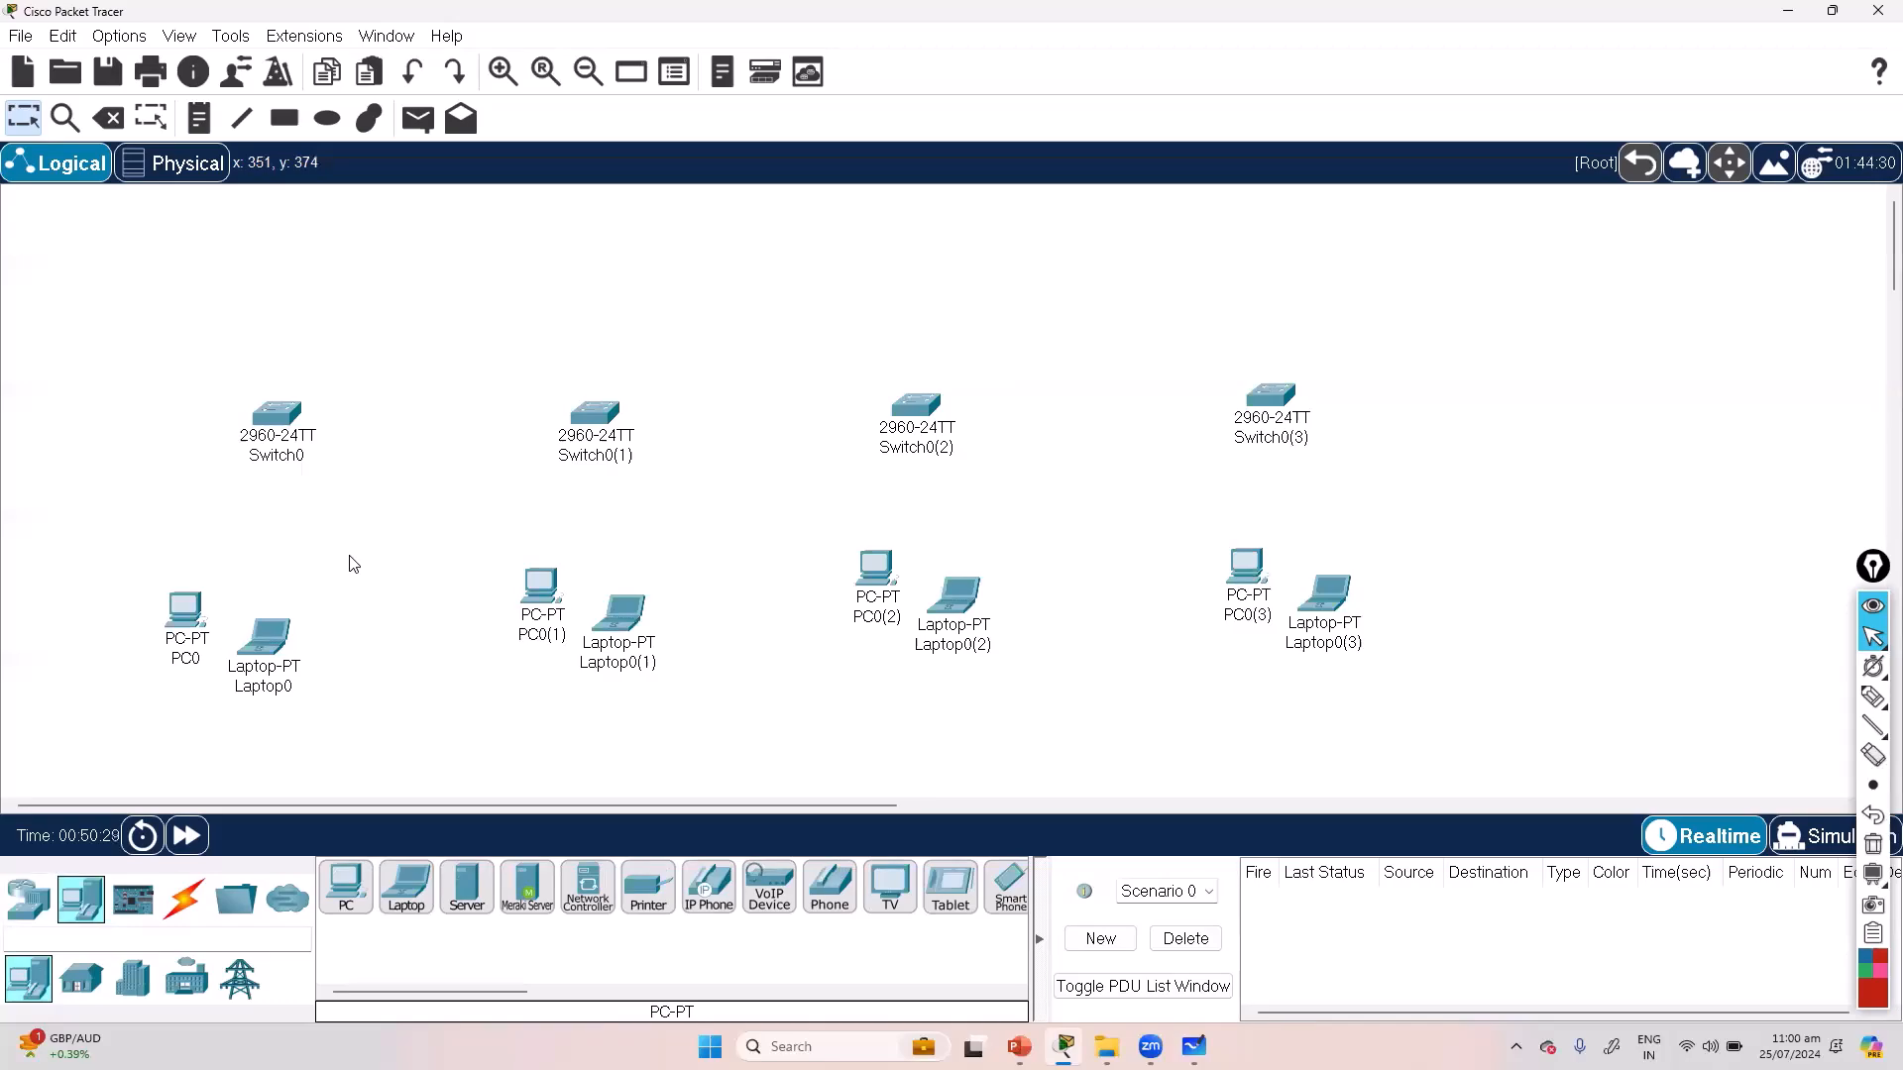
Step: Connect PC0's FastEthernet0 port to FastEthernet0/1 on Switch0 with a copper straight-through cable
click(179, 907)
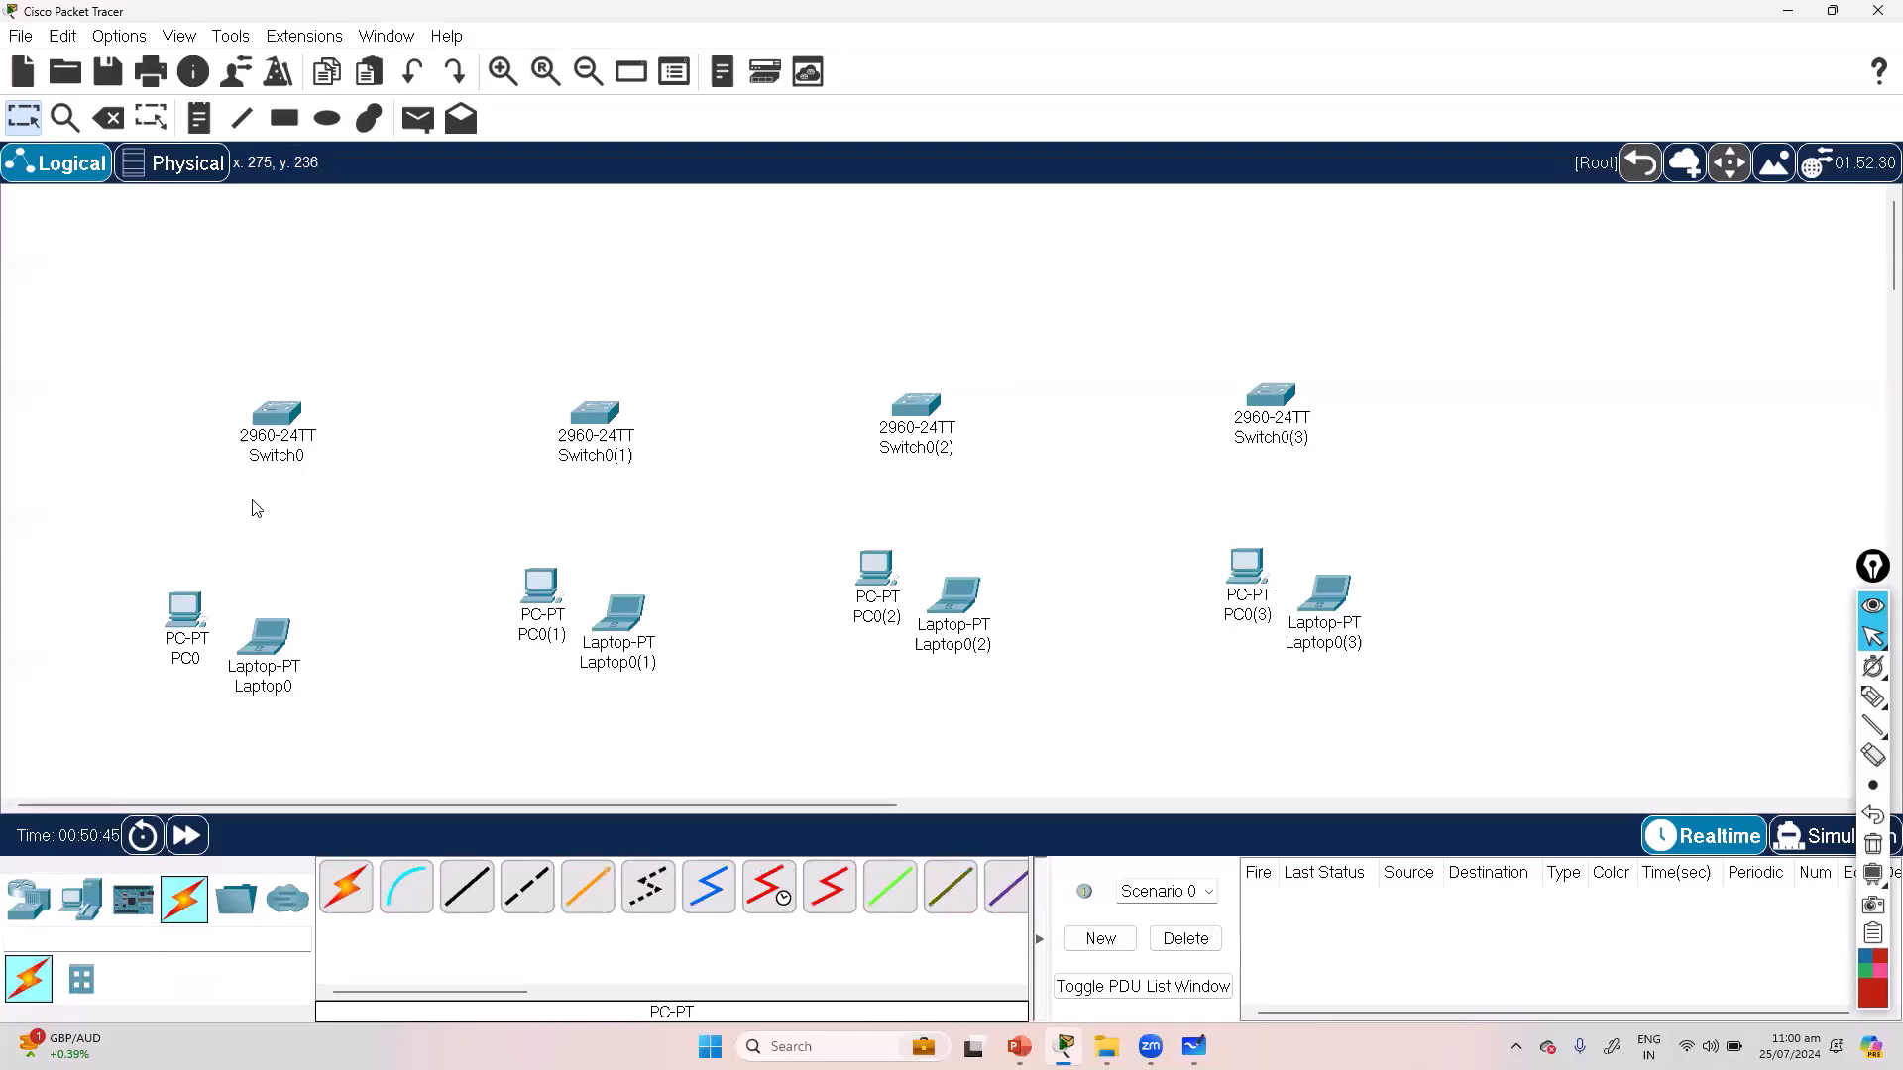
click(345, 887)
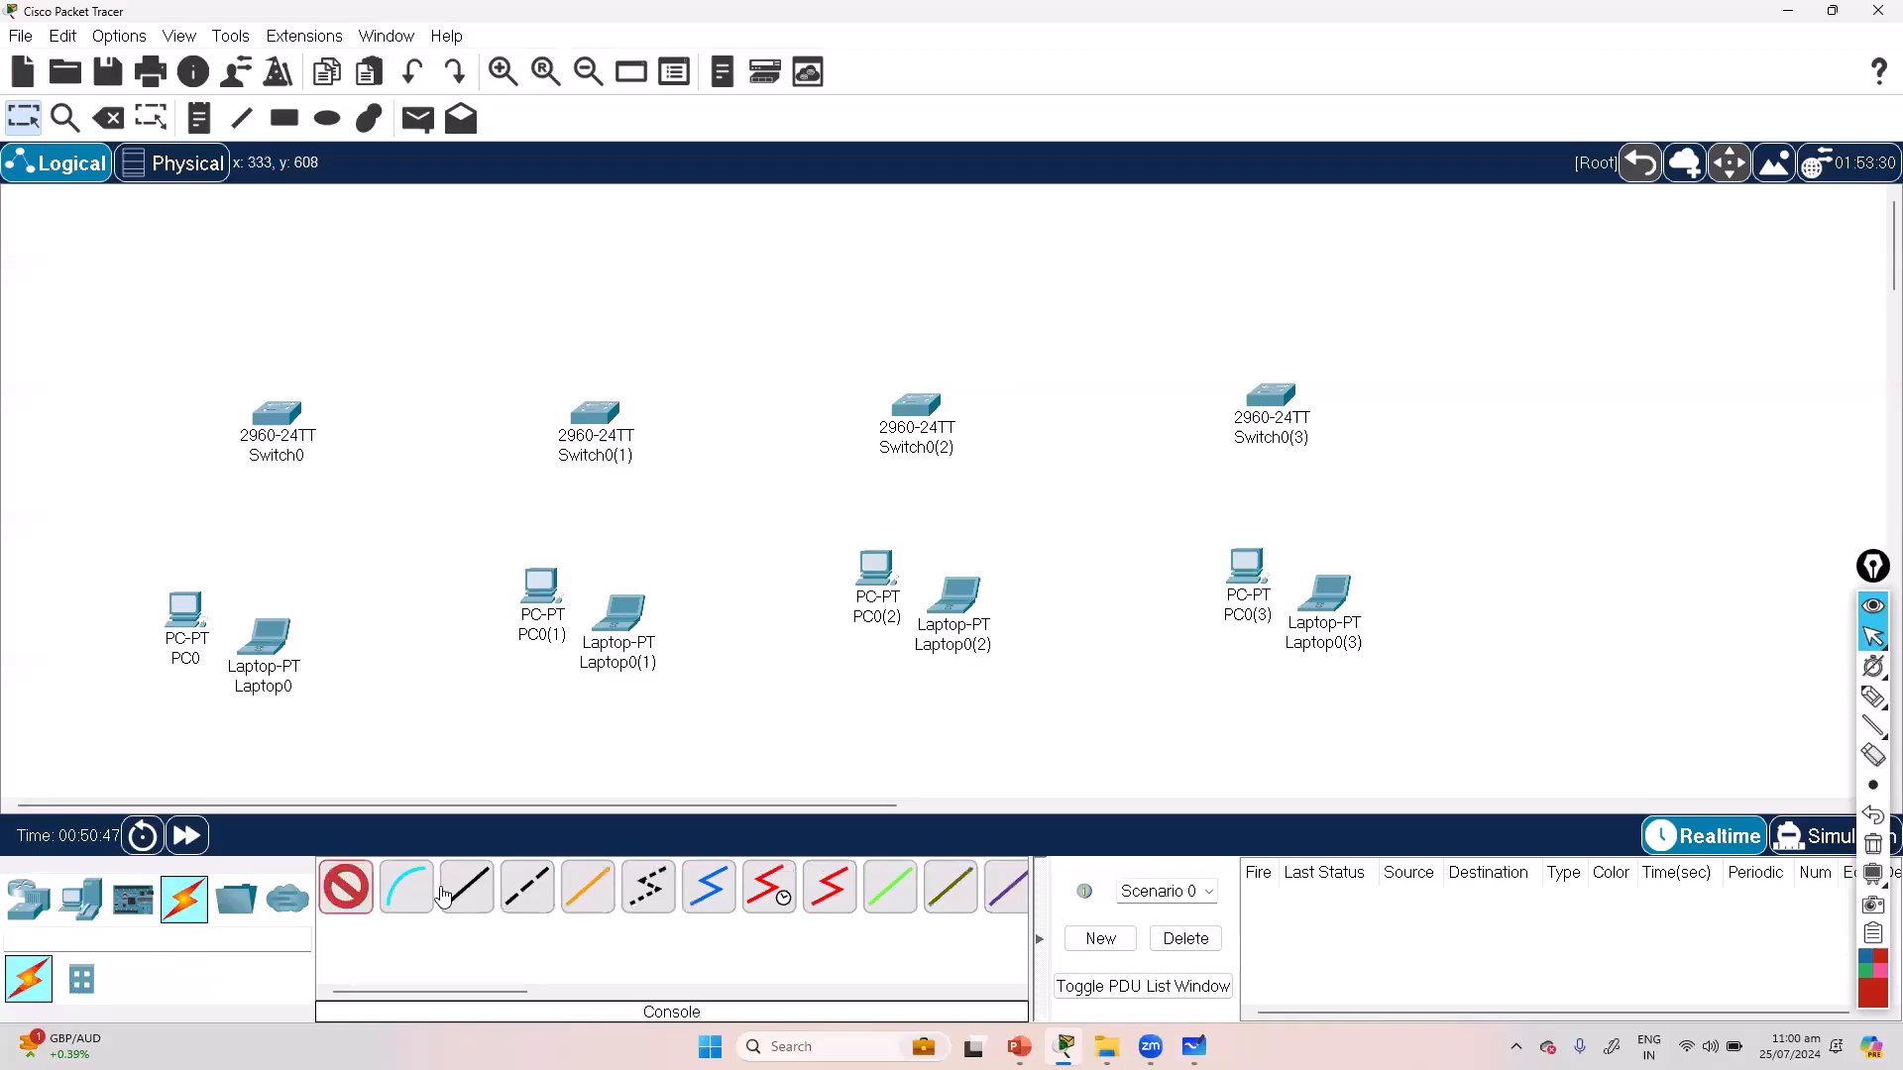
click(453, 897)
click(188, 615)
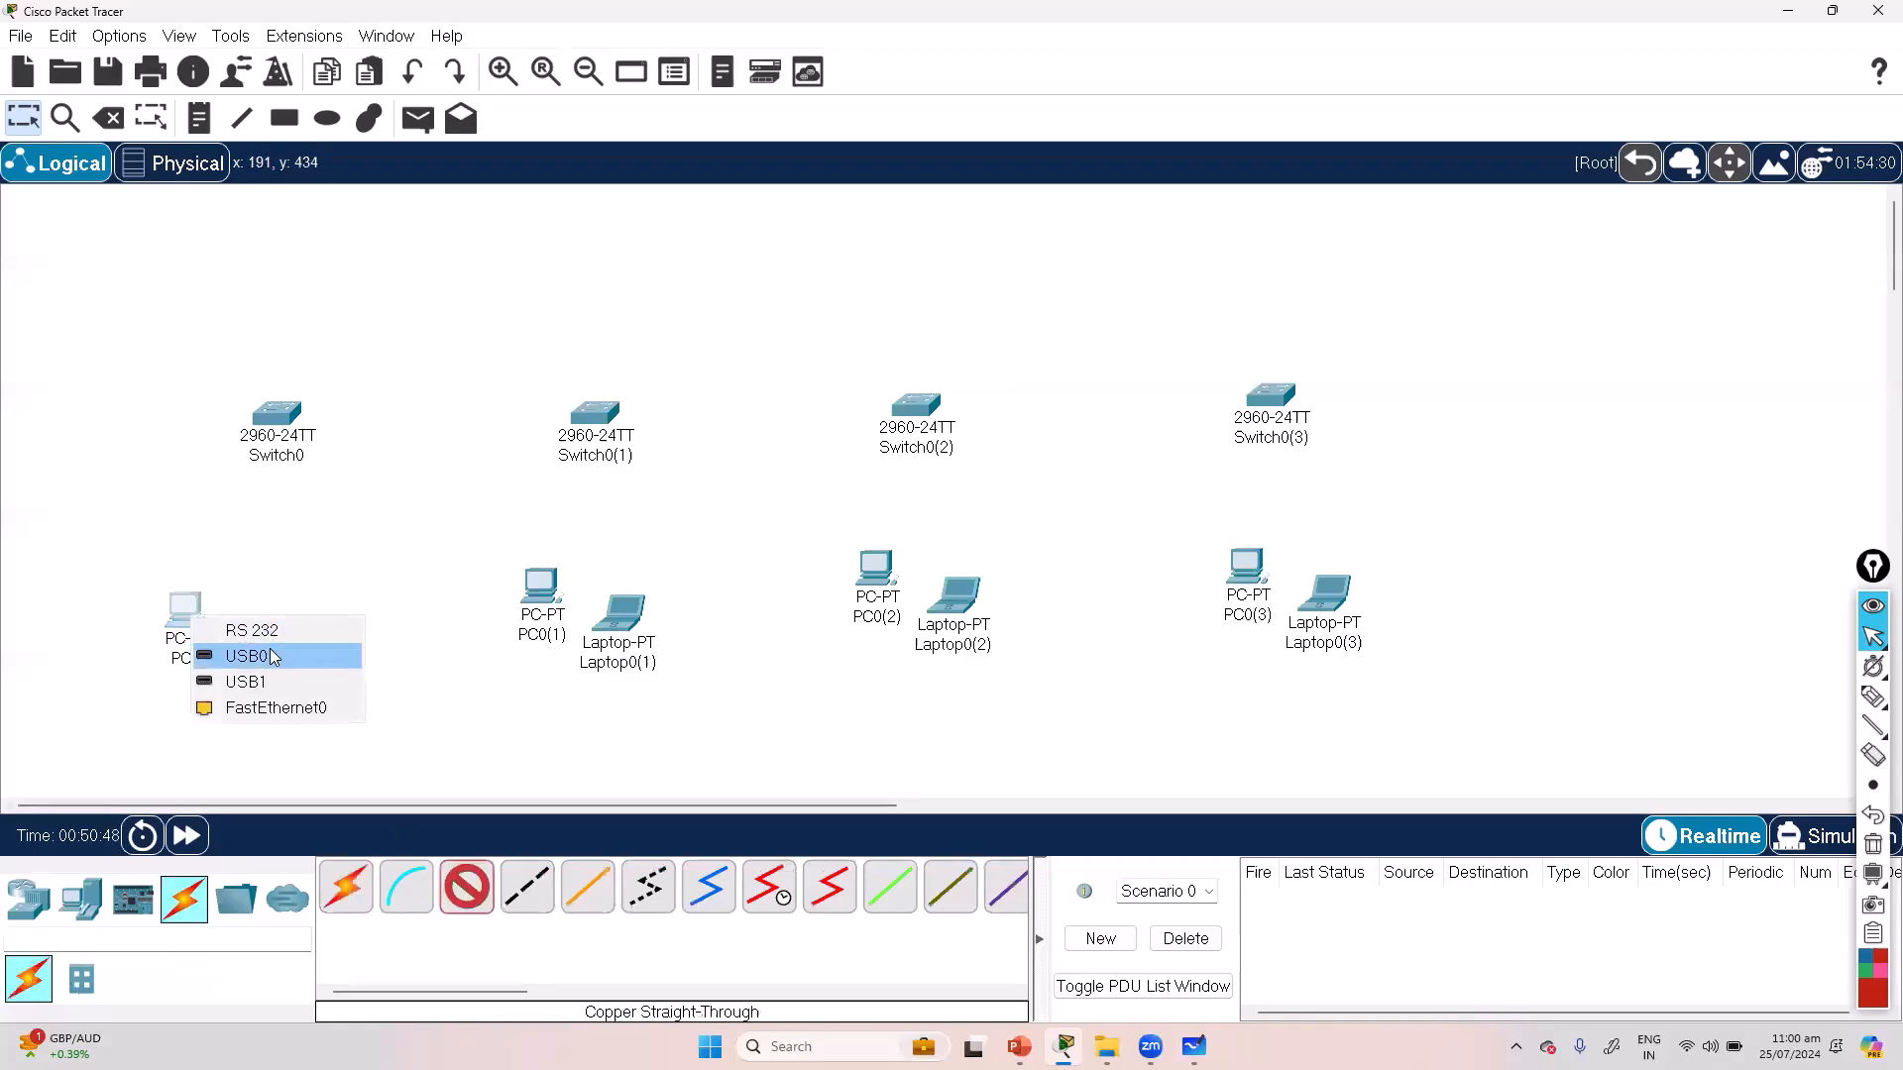
click(304, 707)
click(288, 418)
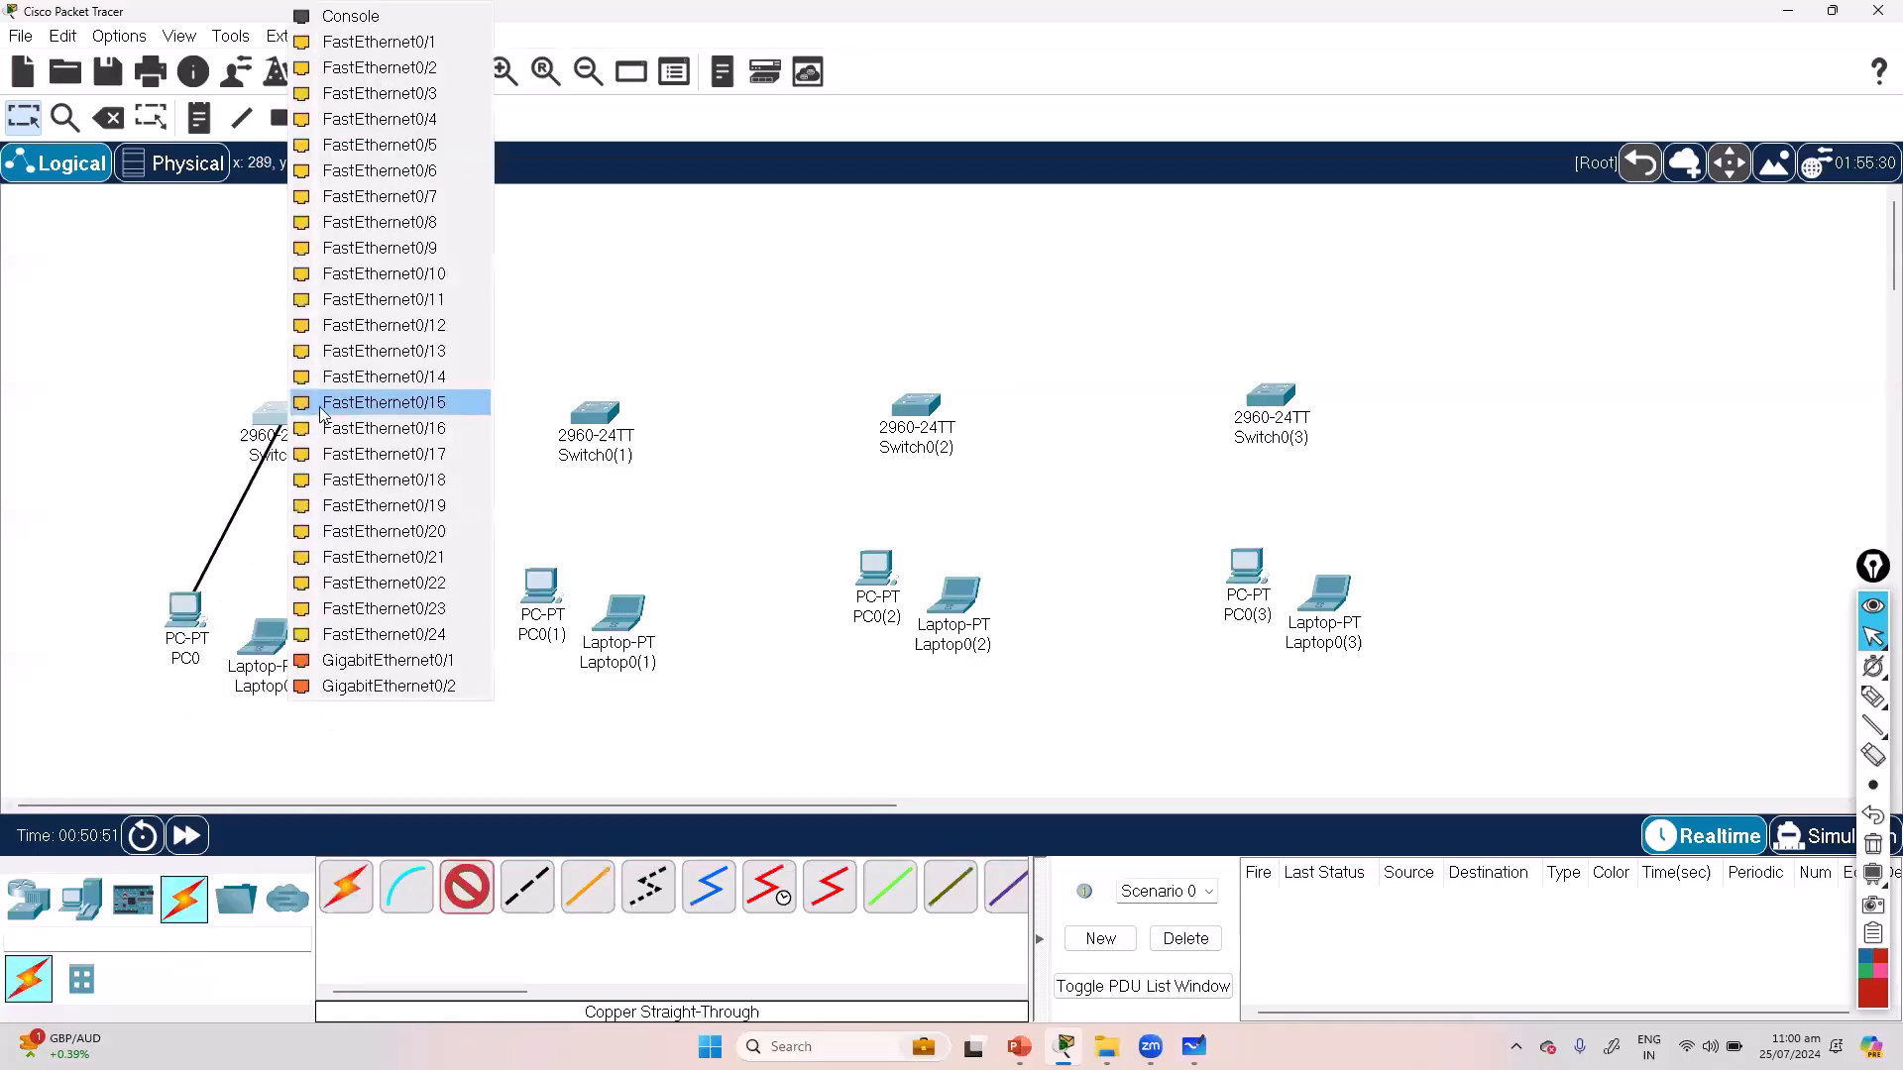
click(394, 44)
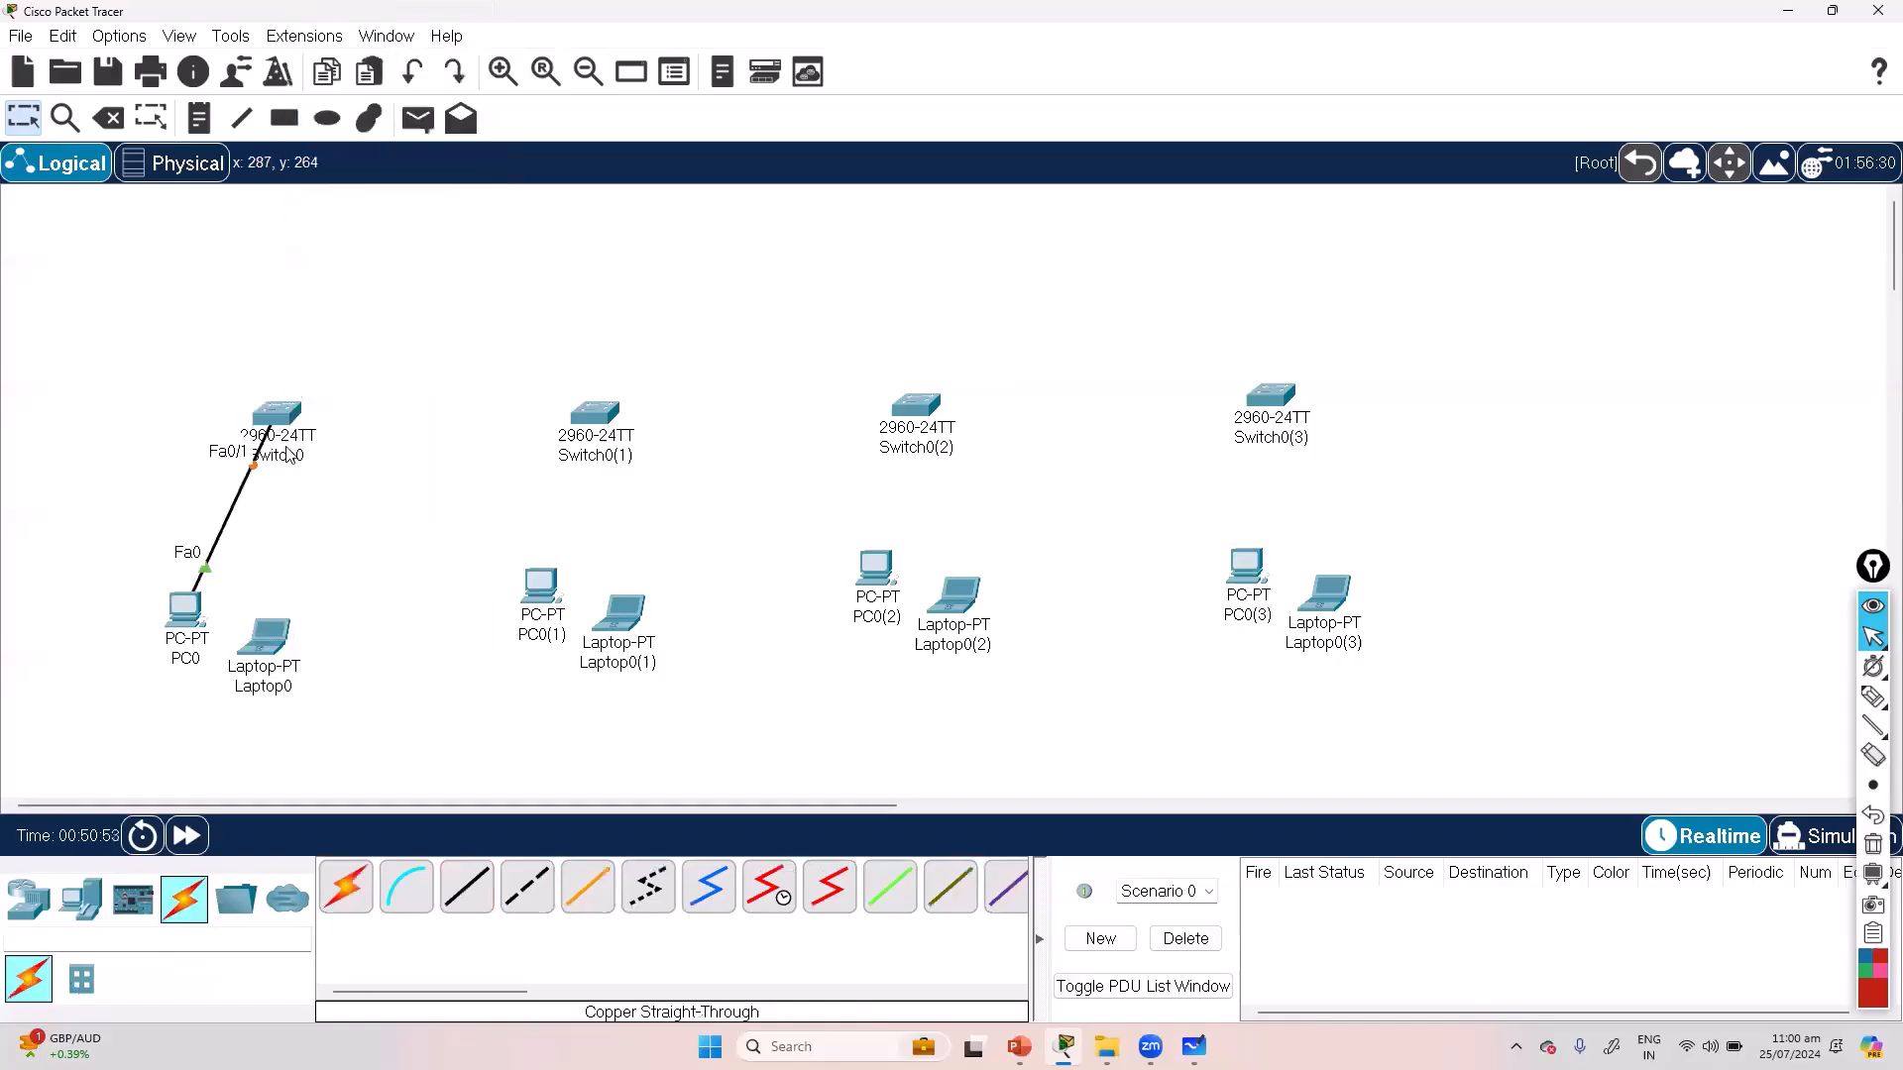
Step: Connect Laptop0 to Switch0 with an automatically chosen connection type
click(345, 888)
click(265, 637)
click(278, 412)
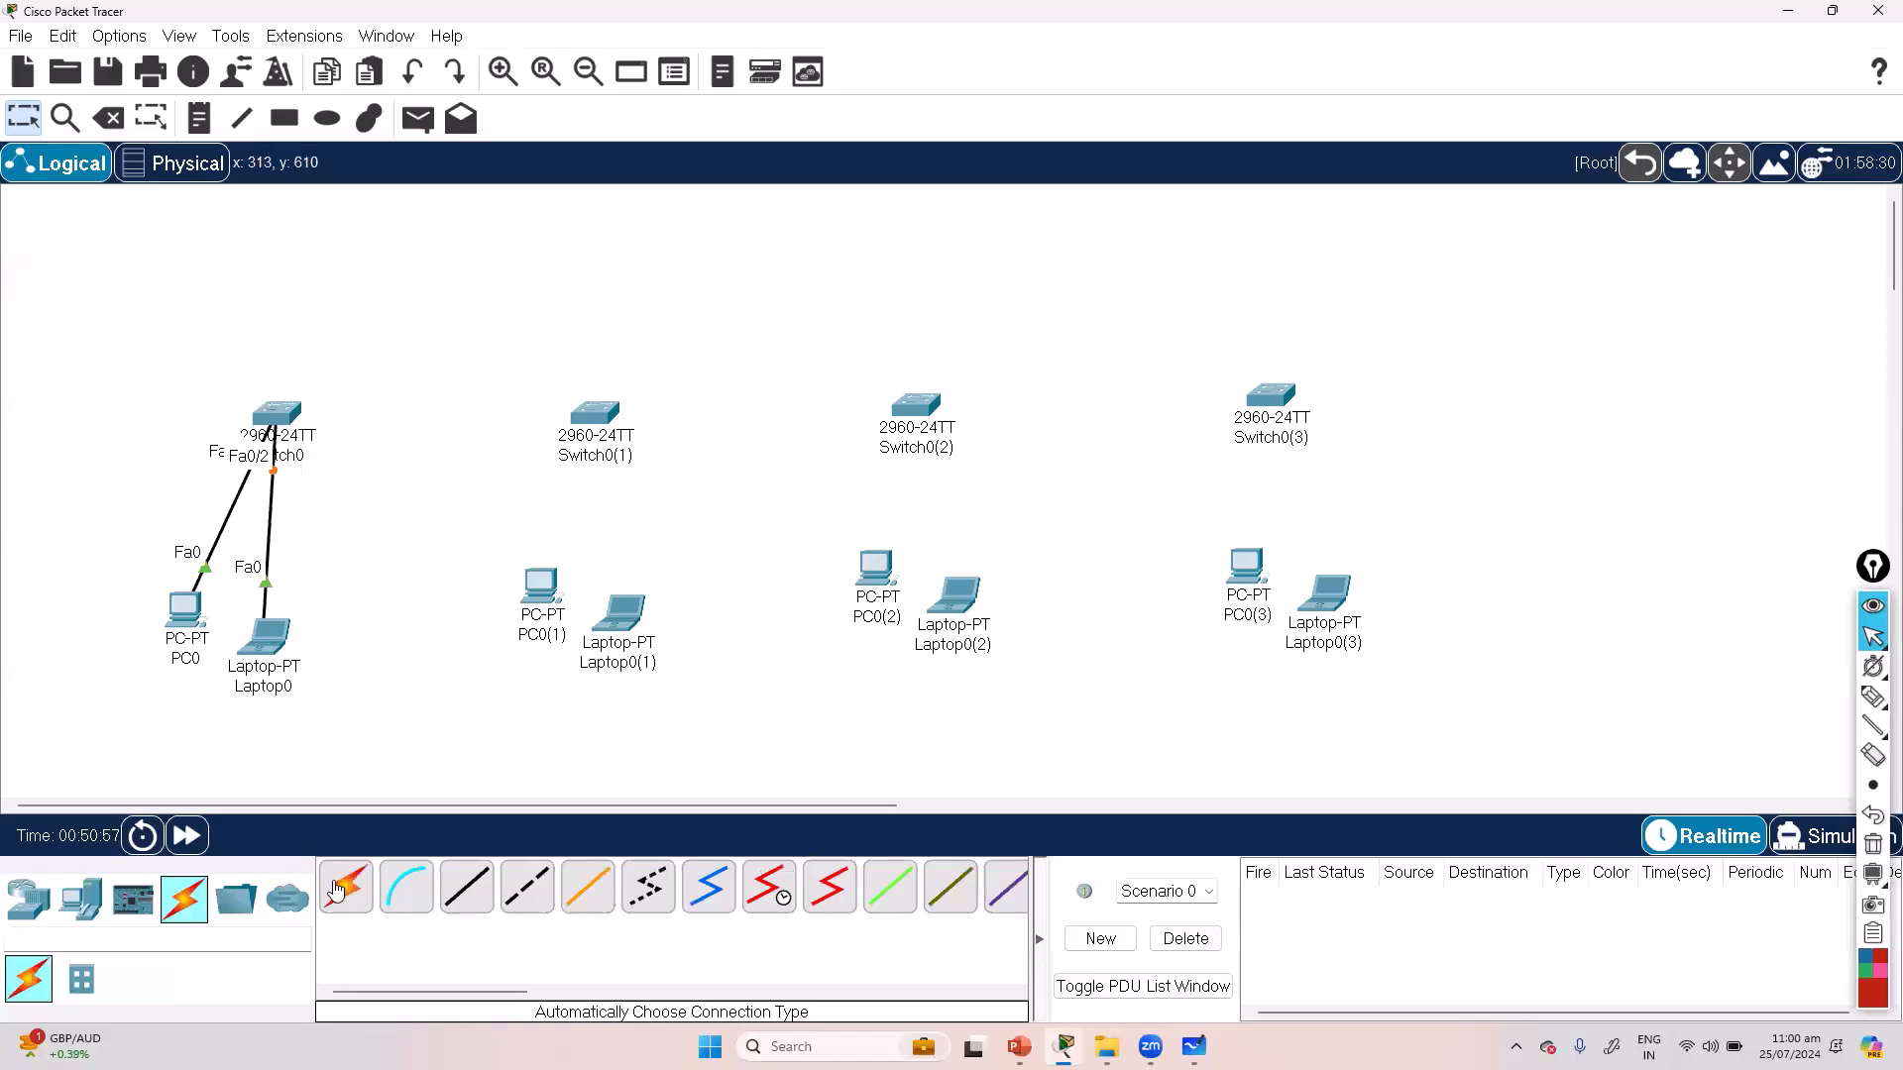
Step: Connect PC0(1) and Laptop0(1) to Switch0(1) with automatically chosen cables
click(337, 890)
click(545, 588)
click(595, 414)
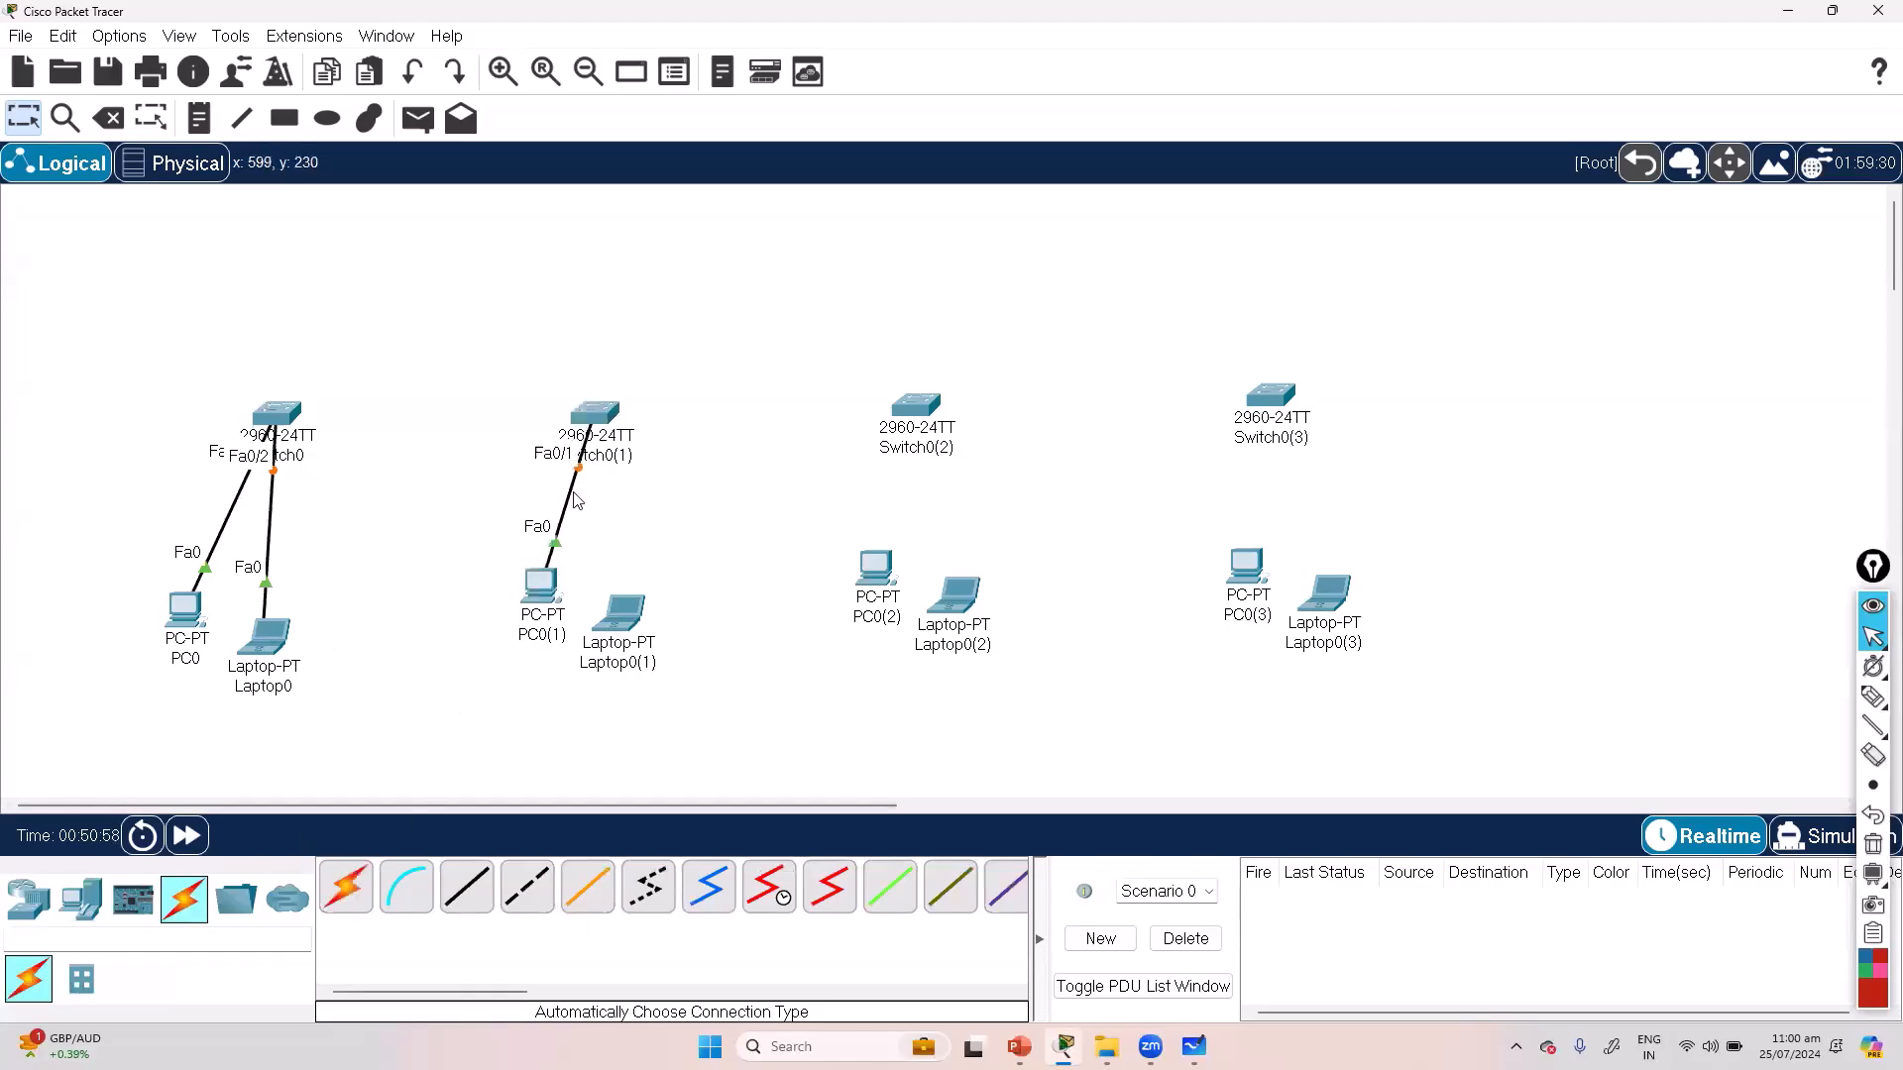
click(346, 888)
click(621, 612)
click(597, 416)
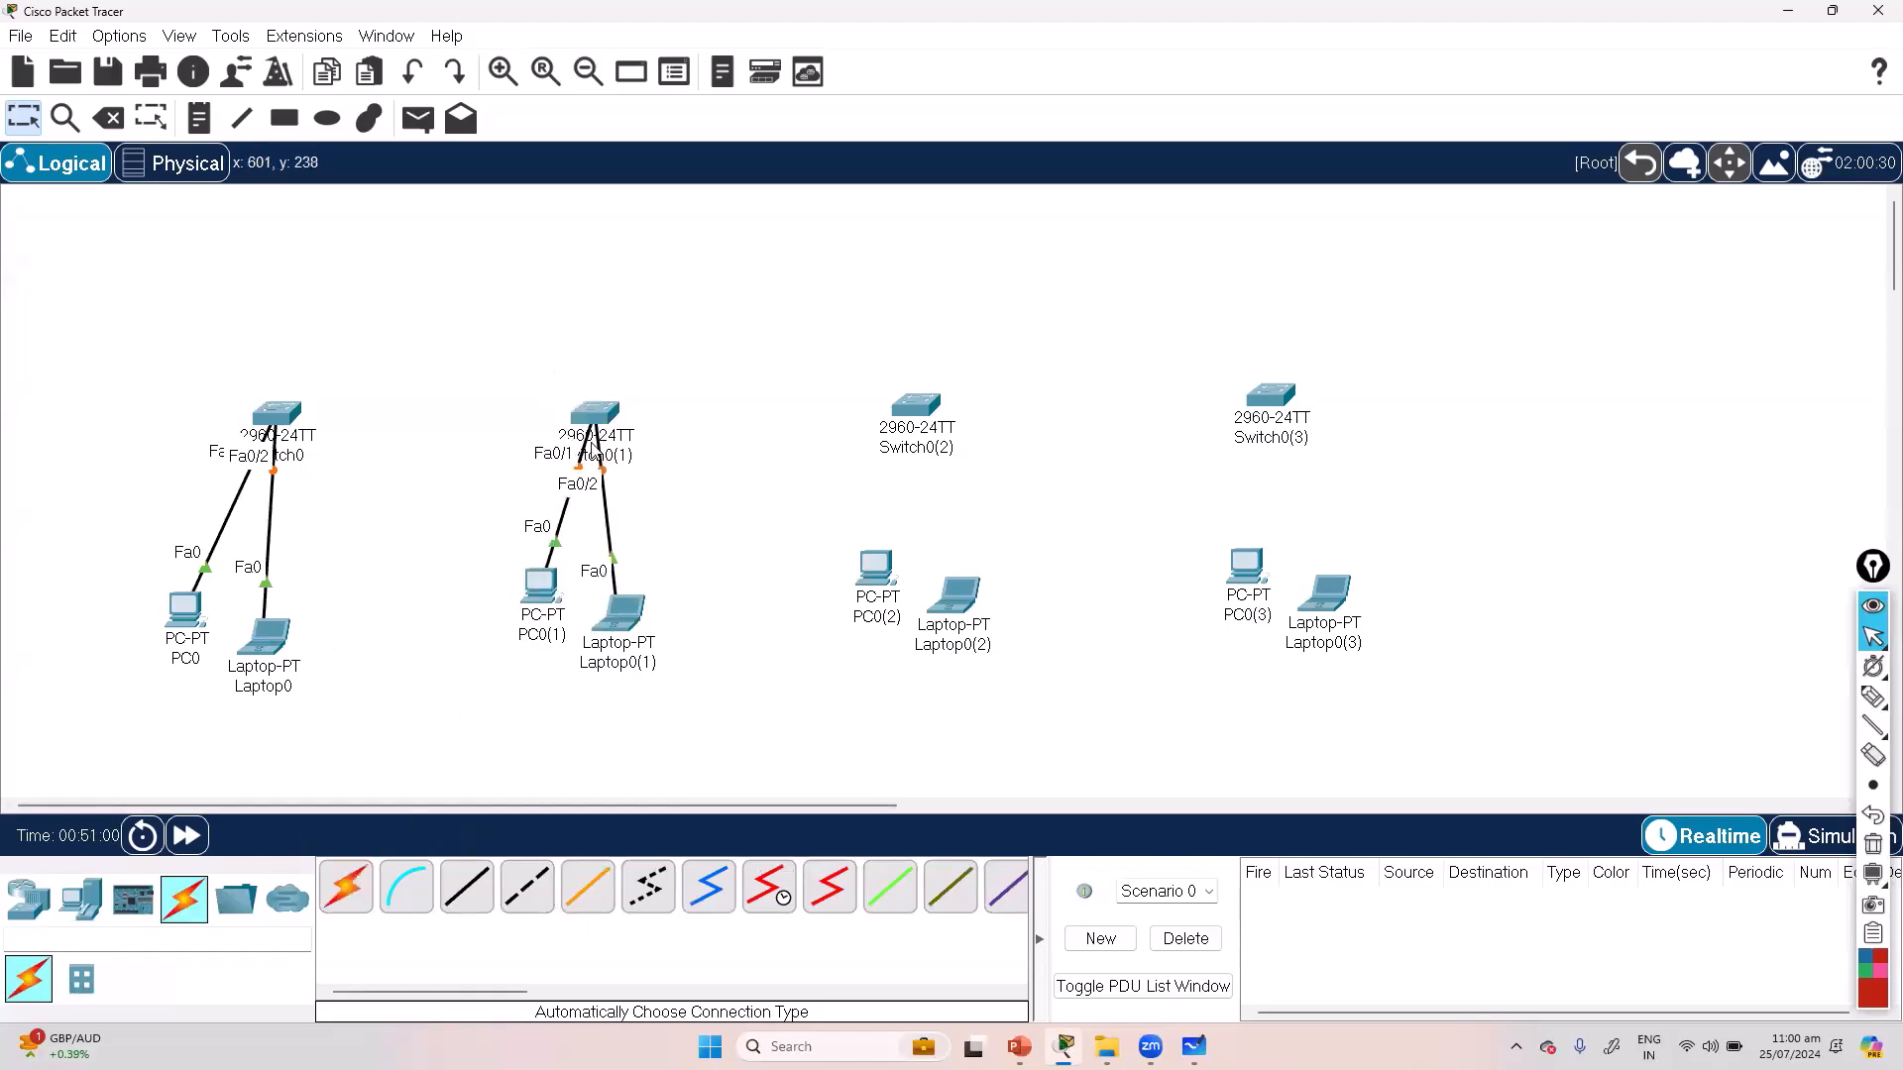
Step: Connect PC0(2) and Laptop0(2) to Switch0(2) with automatically chosen cables
click(346, 888)
click(873, 565)
click(914, 407)
click(346, 888)
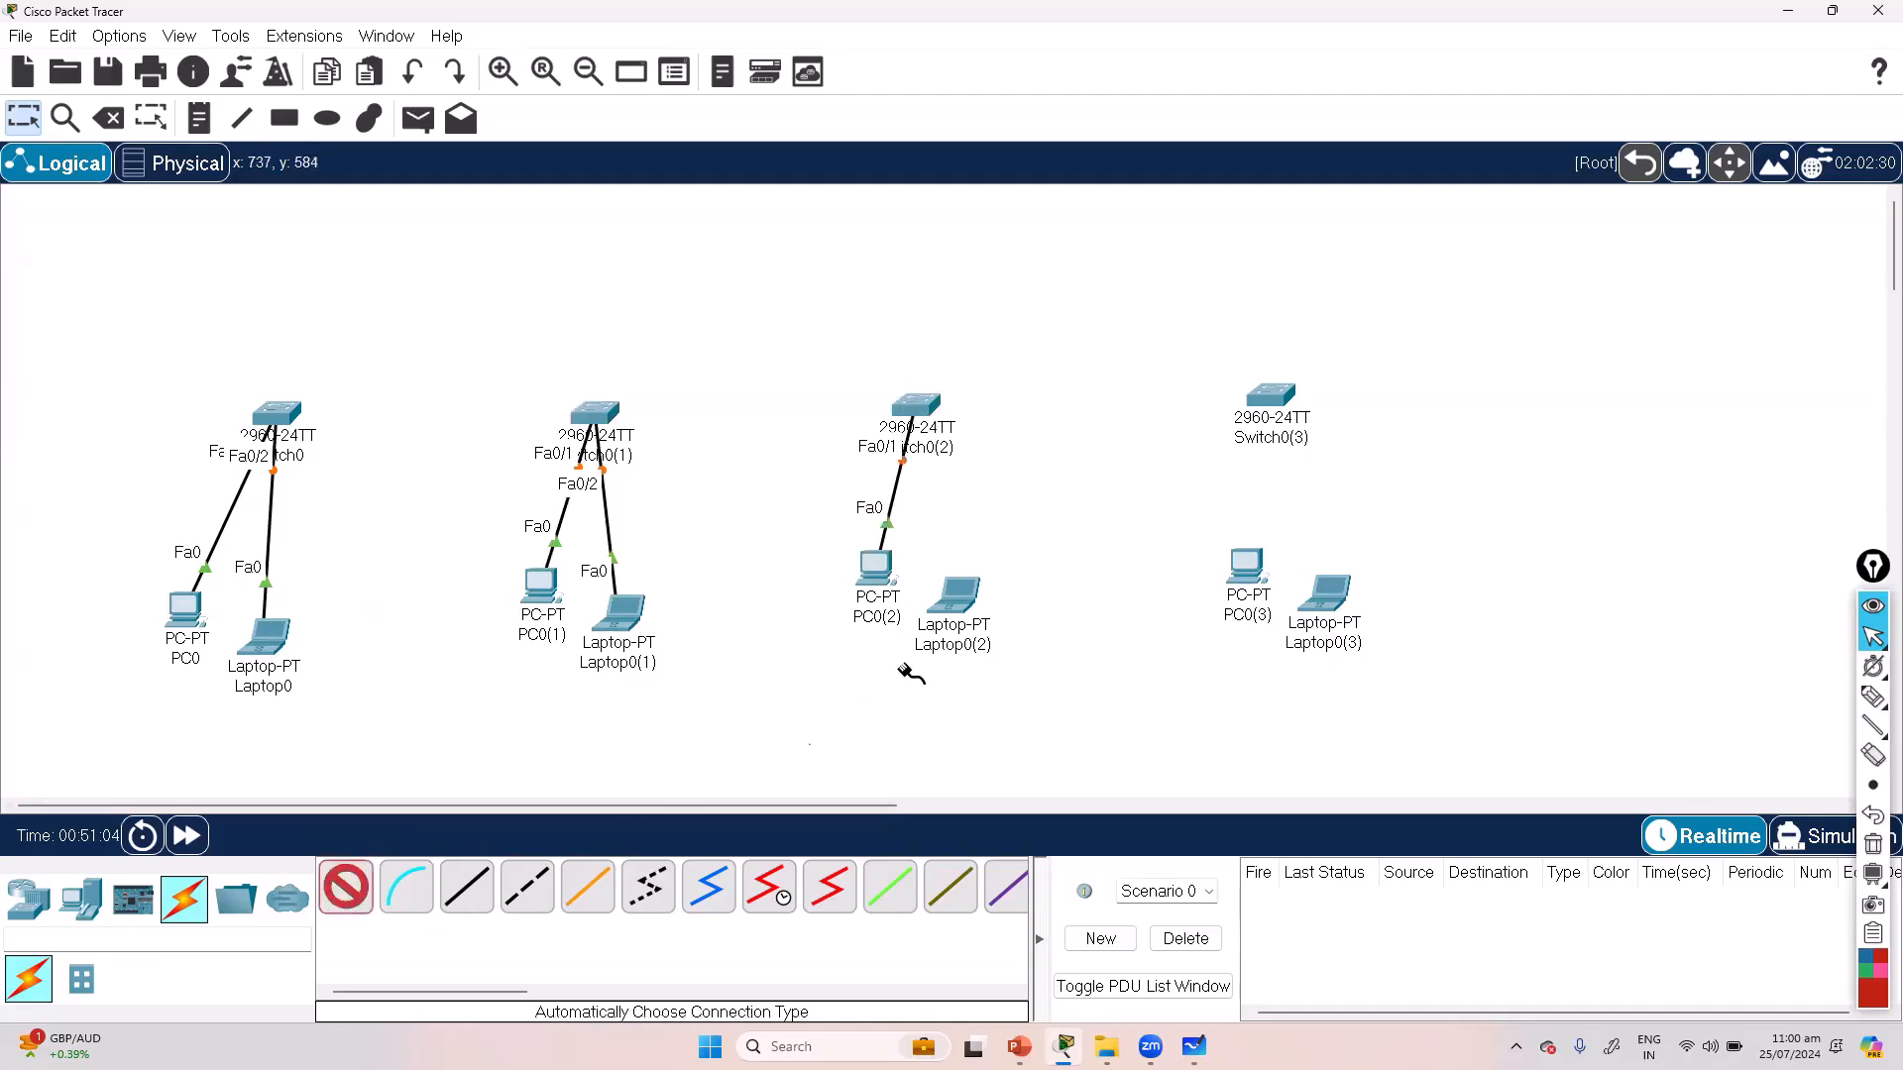
click(966, 586)
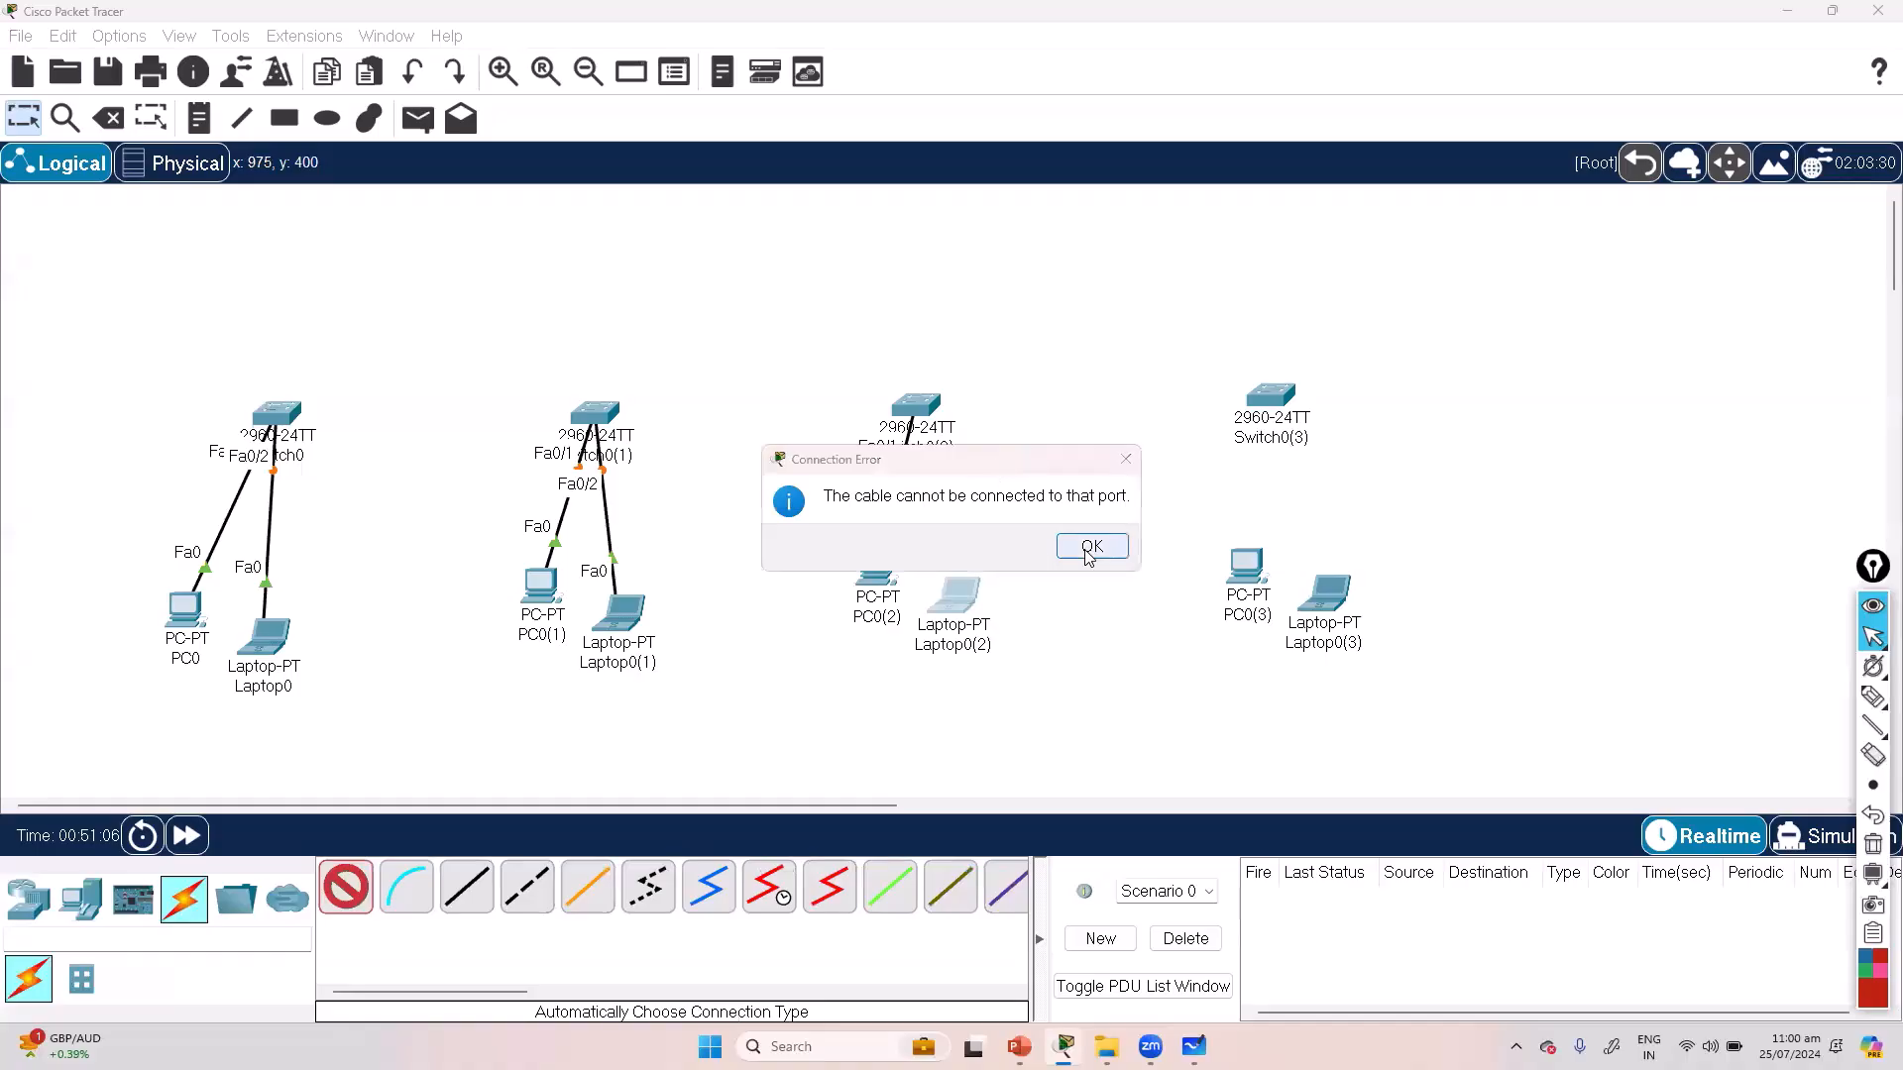
click(1089, 544)
click(915, 406)
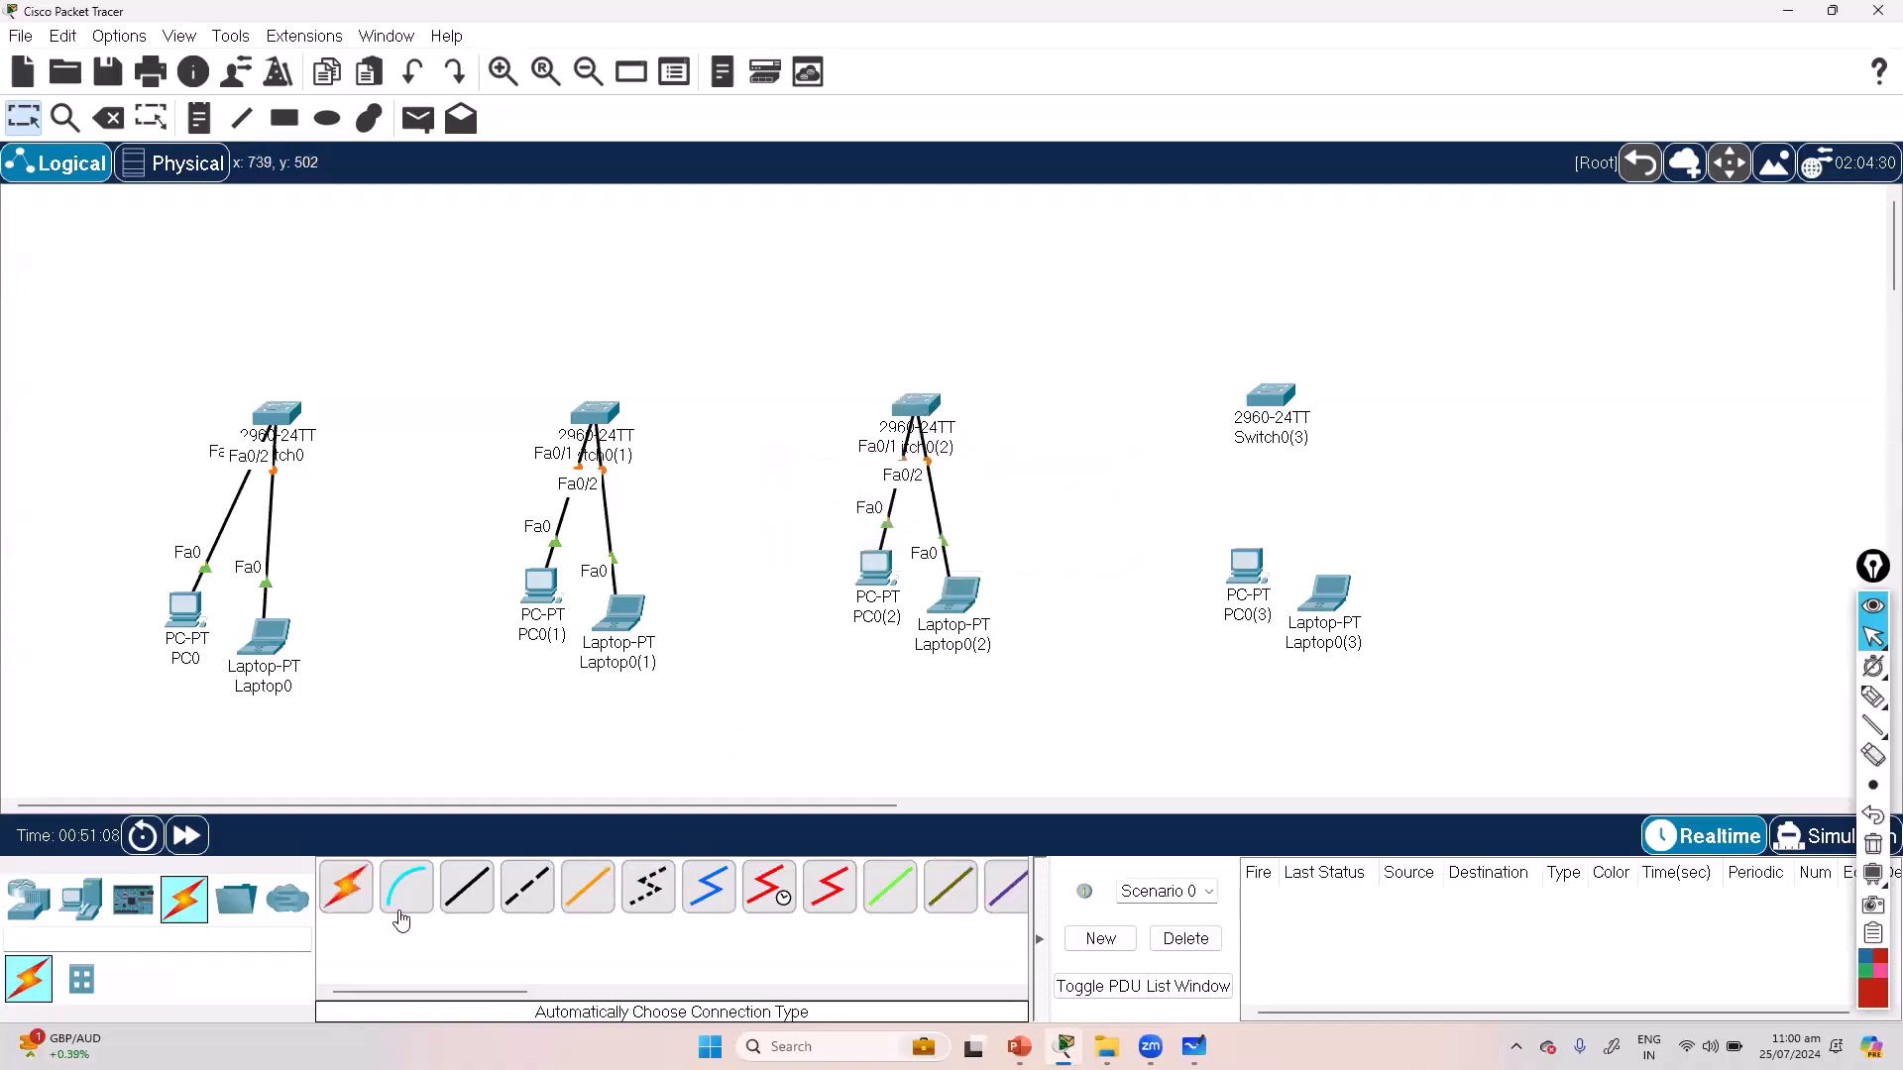
Step: Connect PC0(3) and Laptop0(3) to Switch0(3) with automatically chosen cables
click(337, 885)
click(1247, 566)
click(1271, 397)
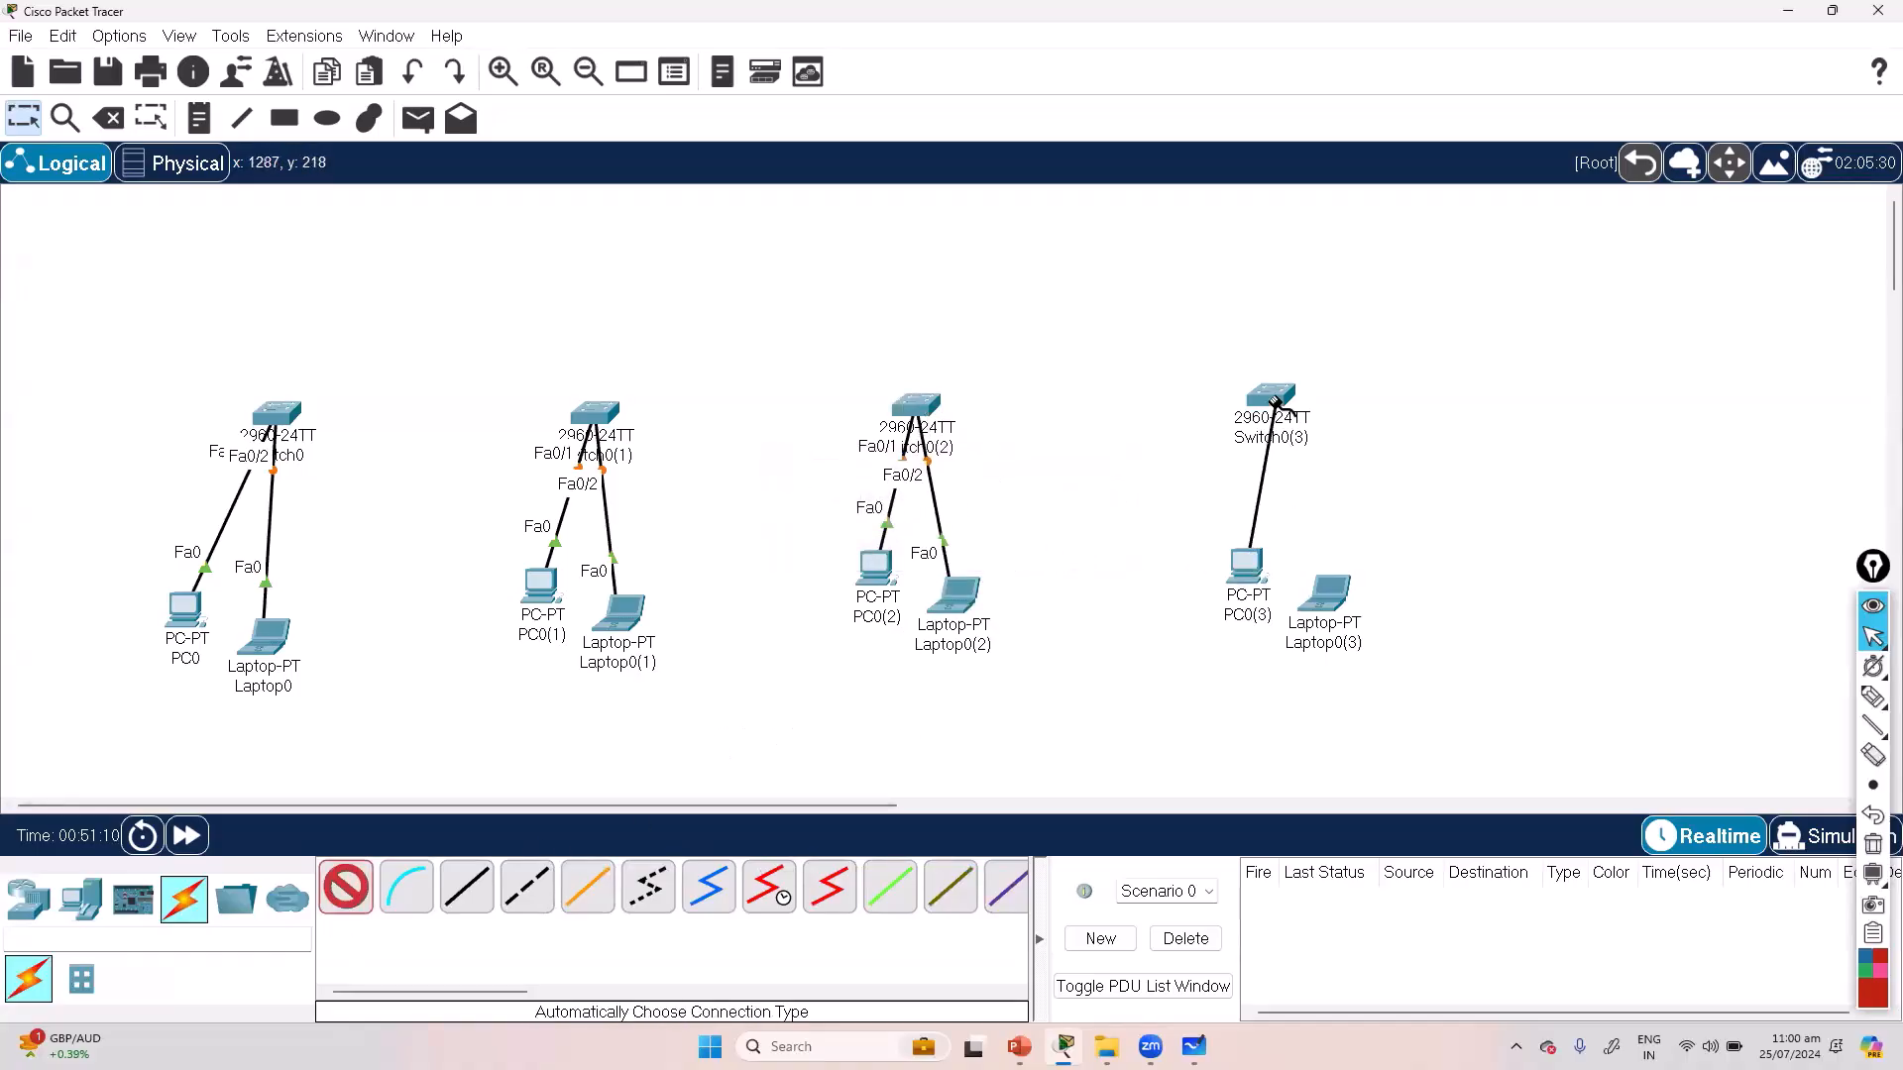
click(345, 885)
click(1324, 595)
click(1291, 391)
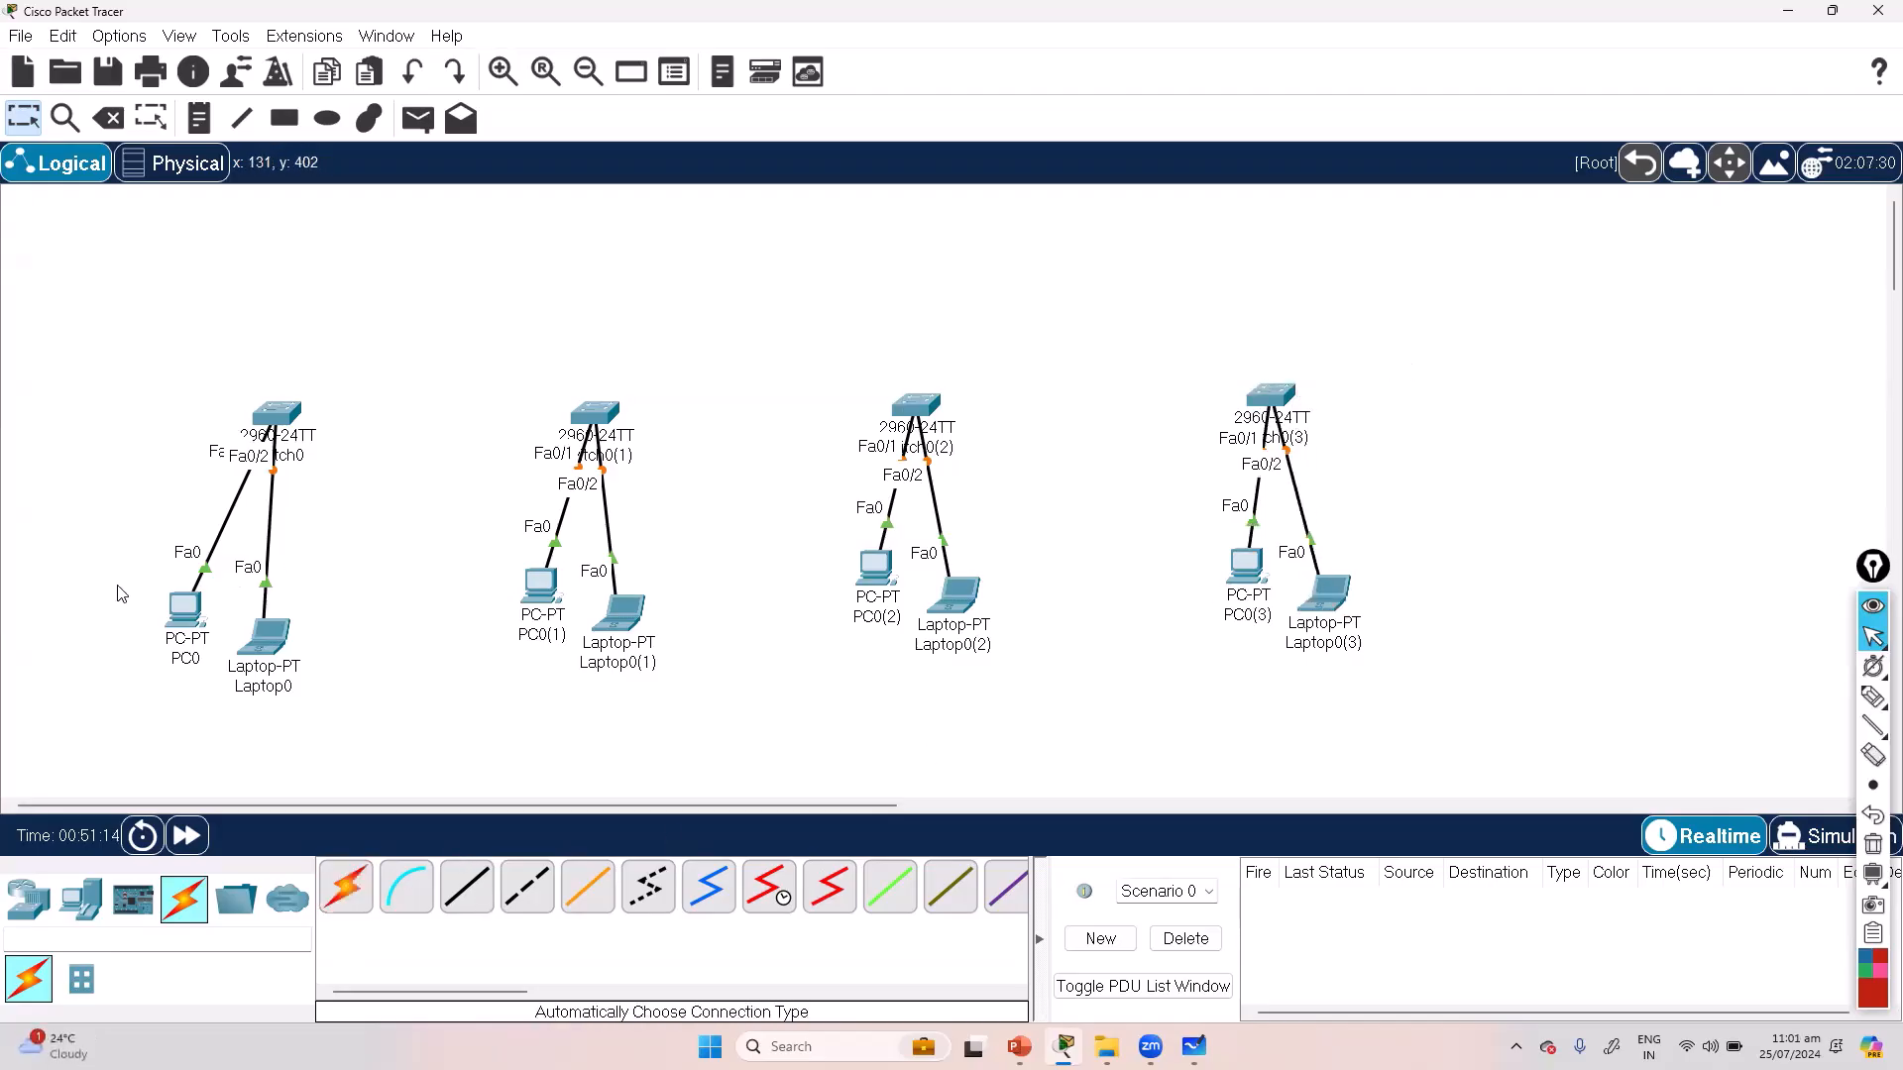
Step: Move the row of PCs and laptops slightly lower, and shift the four switches down and to the right
drag(92, 577, 753, 665)
drag(1020, 701, 1467, 687)
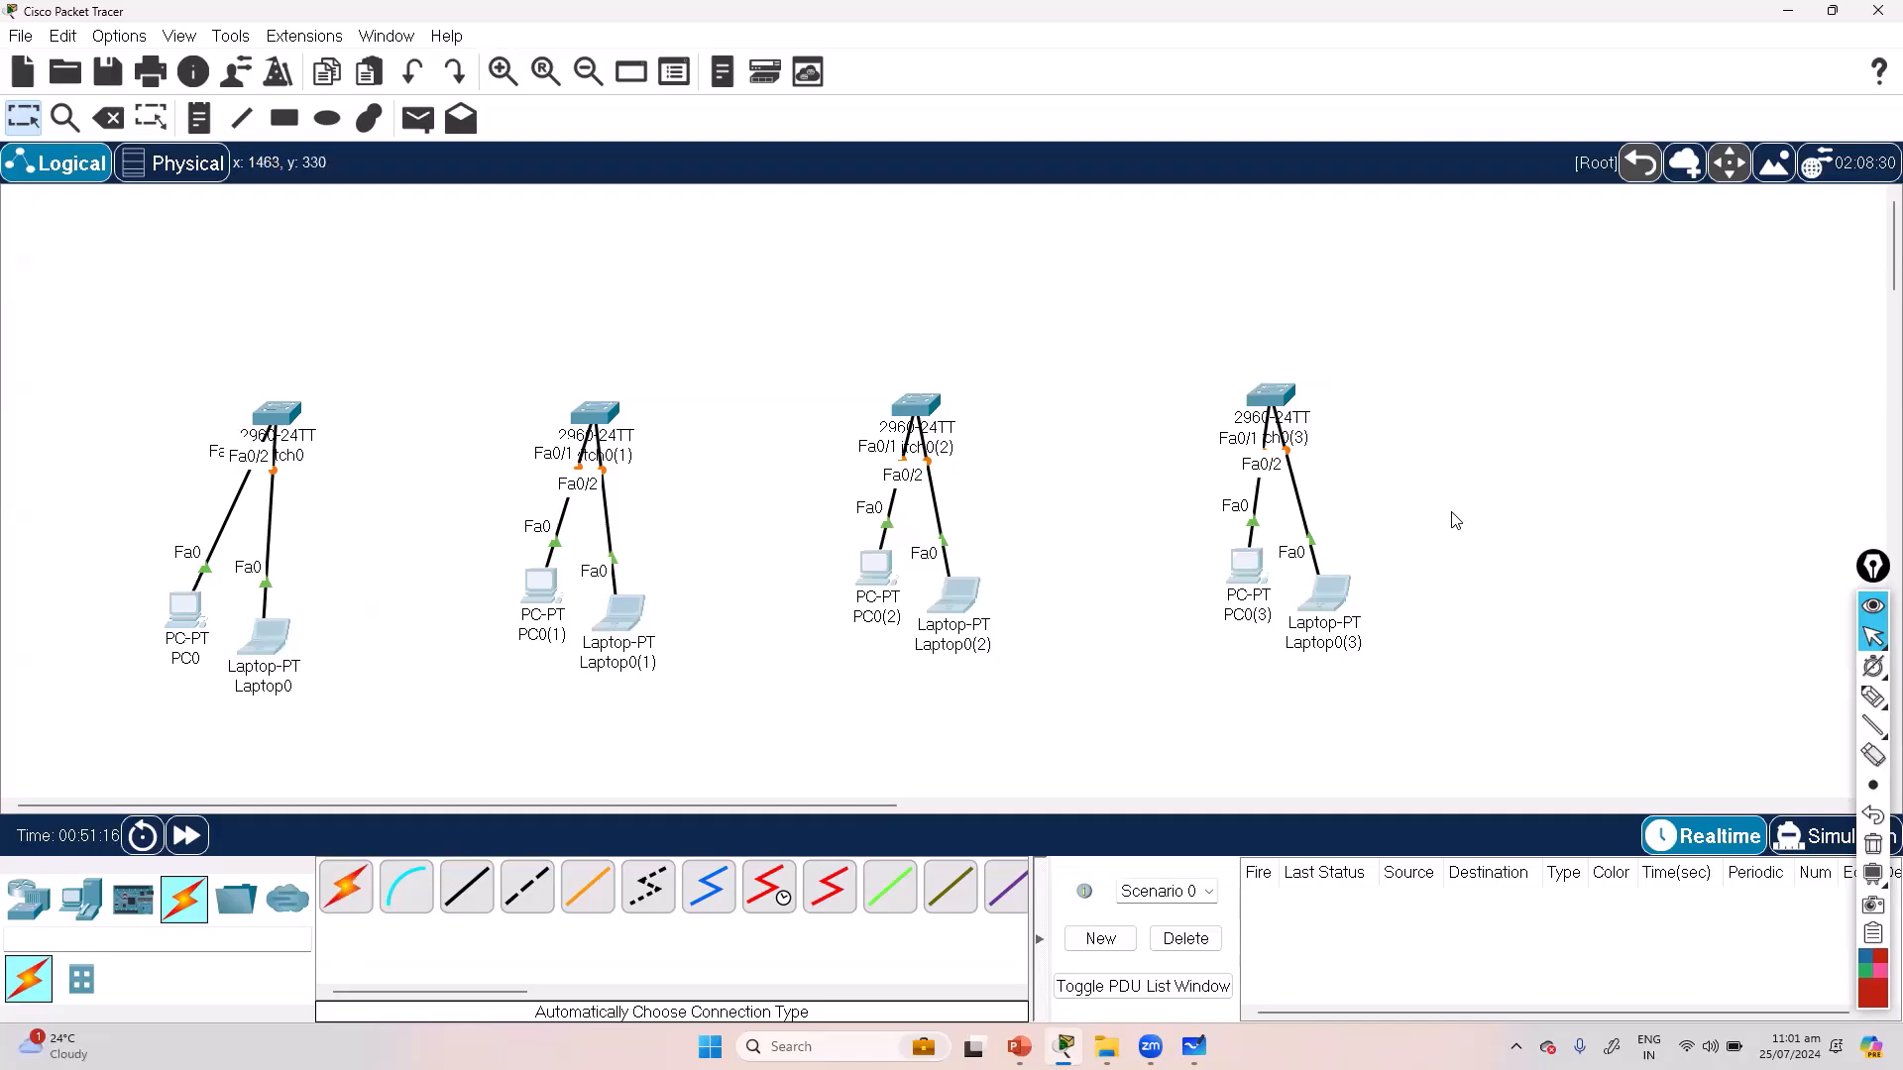
drag(109, 517, 1431, 710)
drag(1347, 614, 1363, 658)
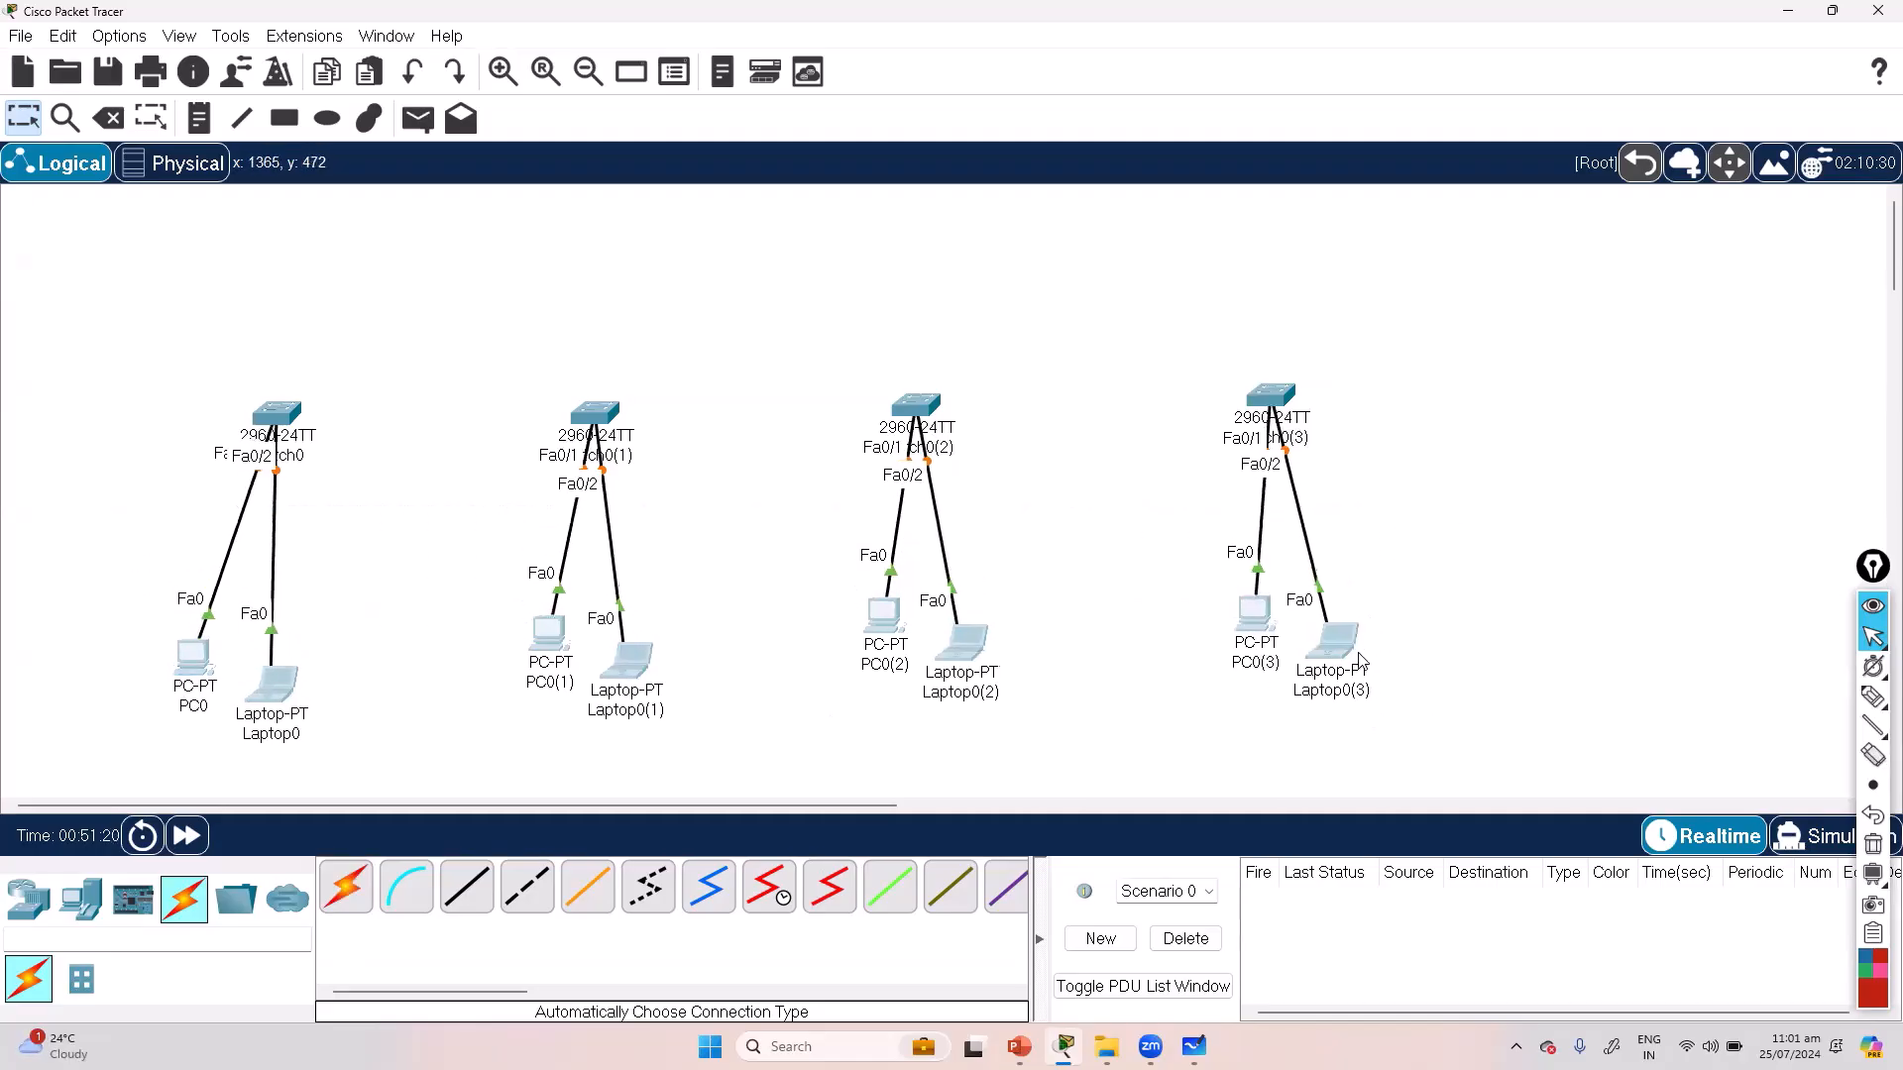
click(1431, 502)
drag(188, 369, 1427, 579)
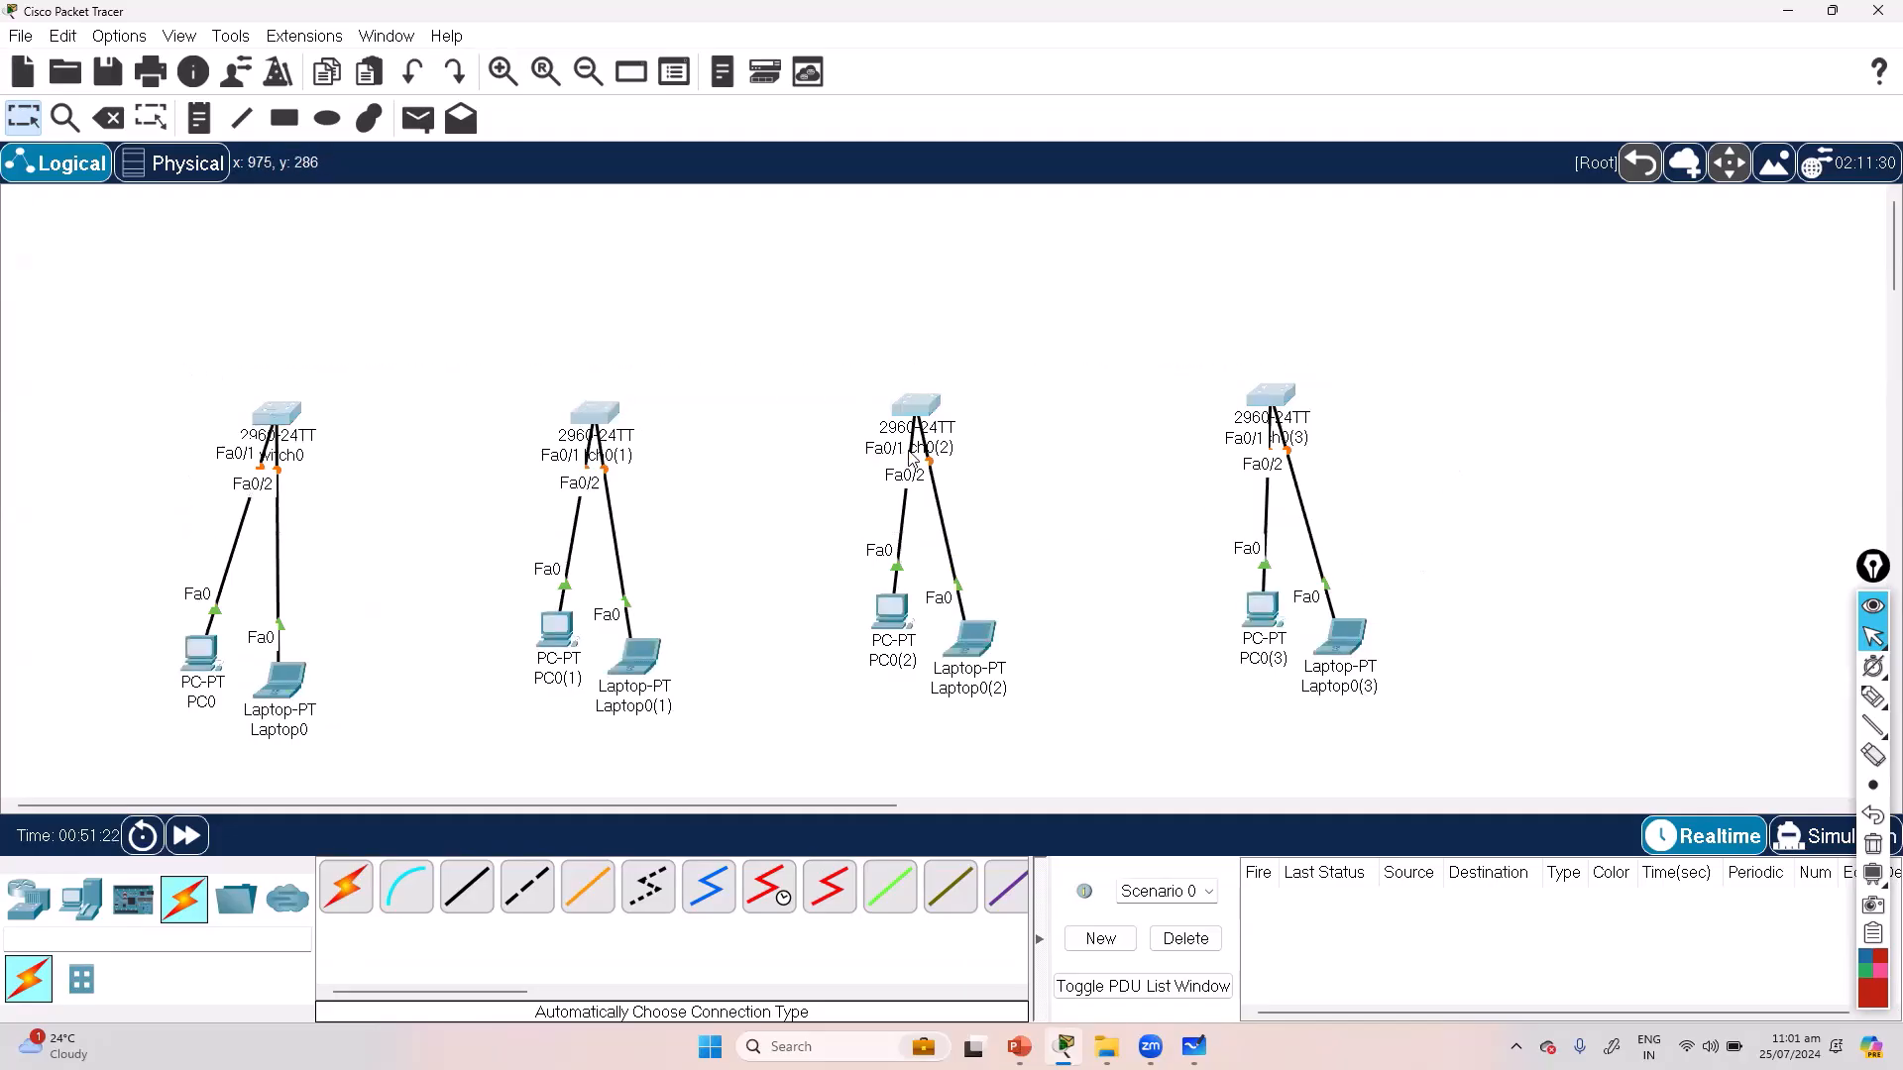
drag(929, 472, 956, 516)
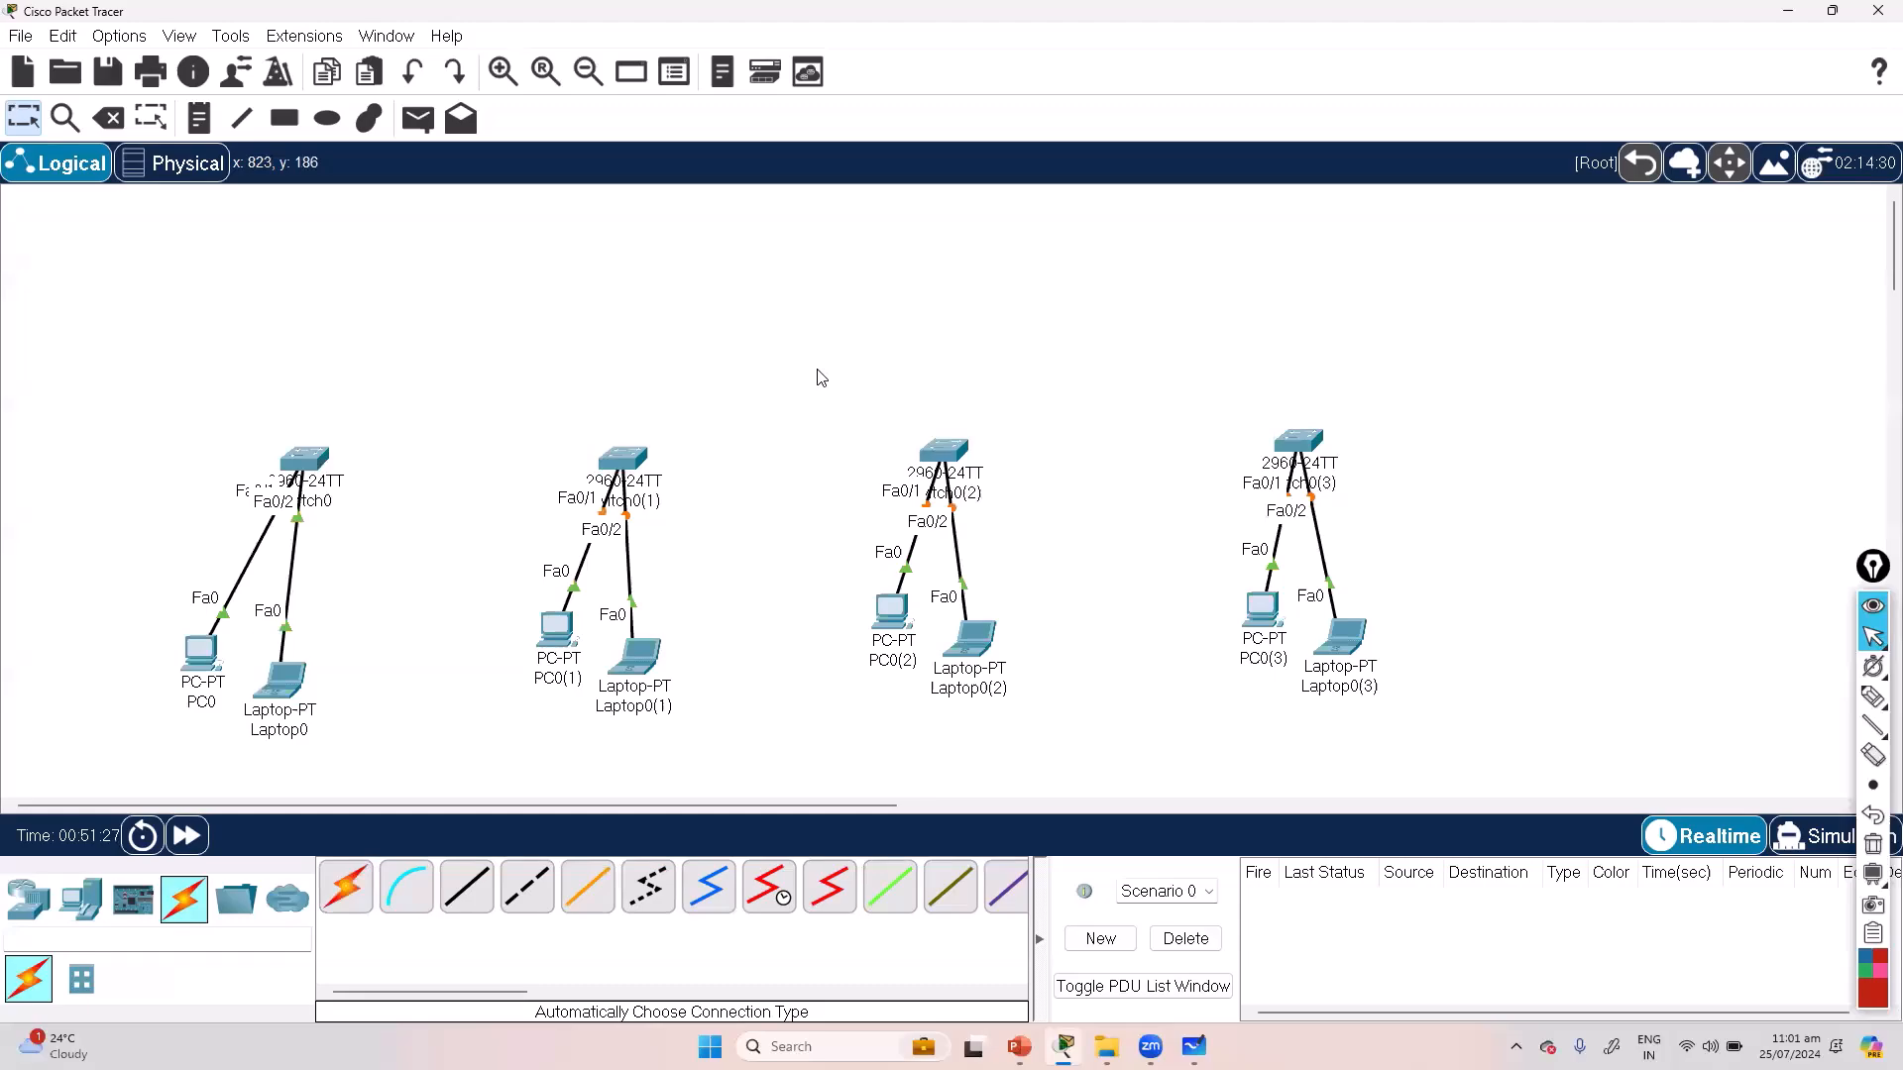
Step: Switch to Microsoft Whiteboard and delete everything drawn on the board
drag(156, 411, 368, 681)
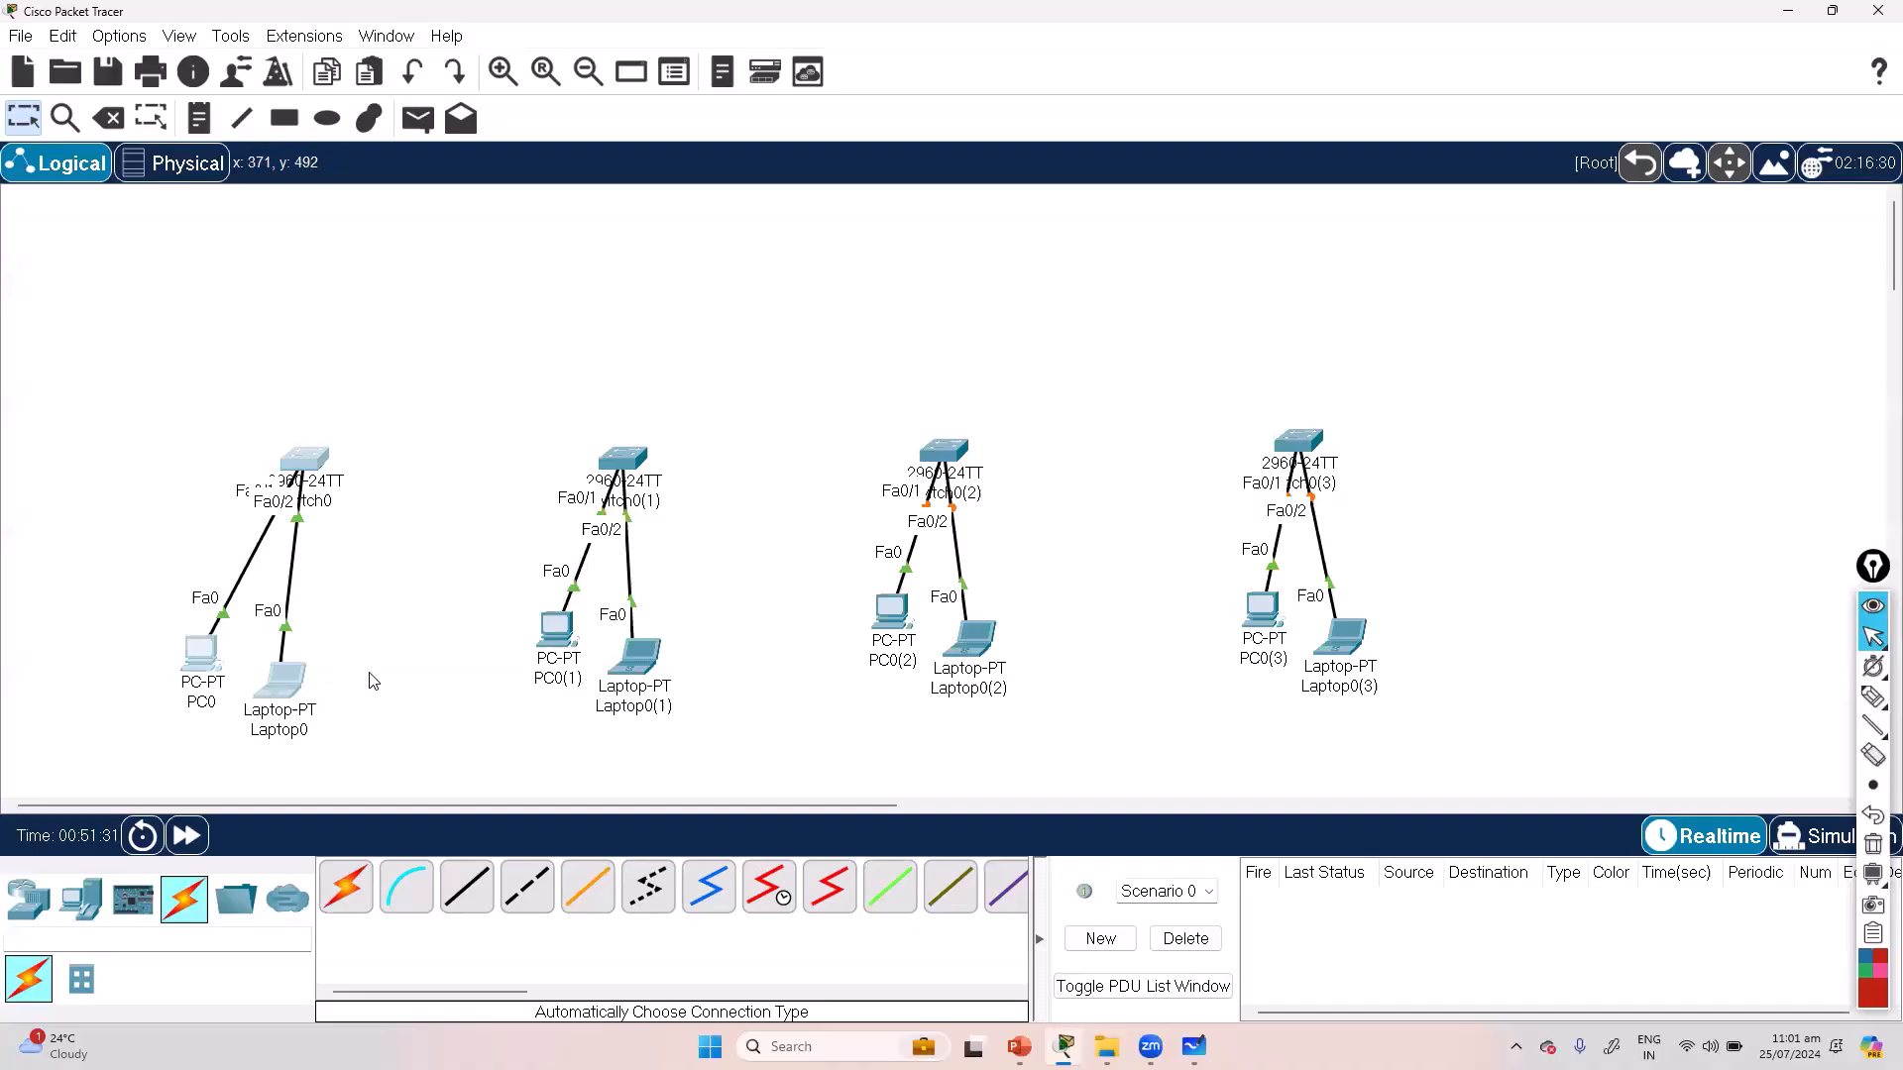
click(1193, 1046)
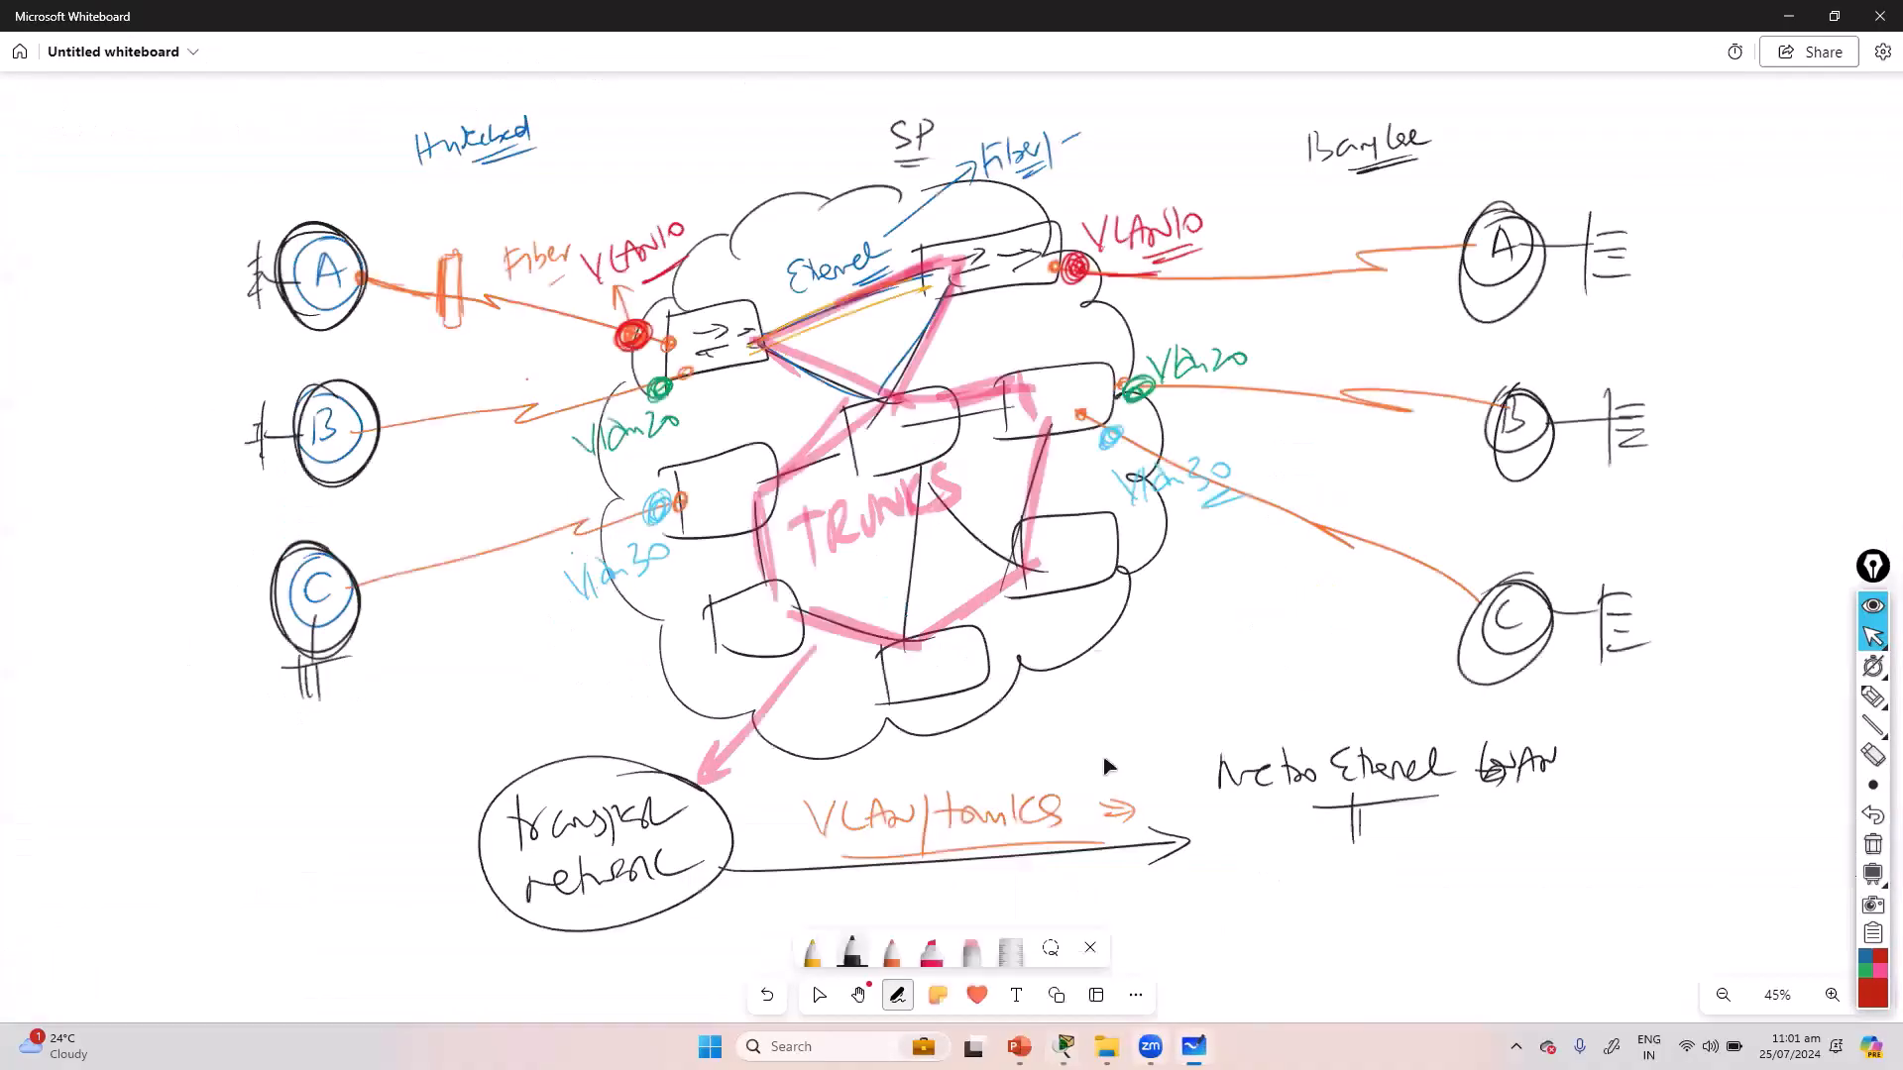
key(ctrl+a)
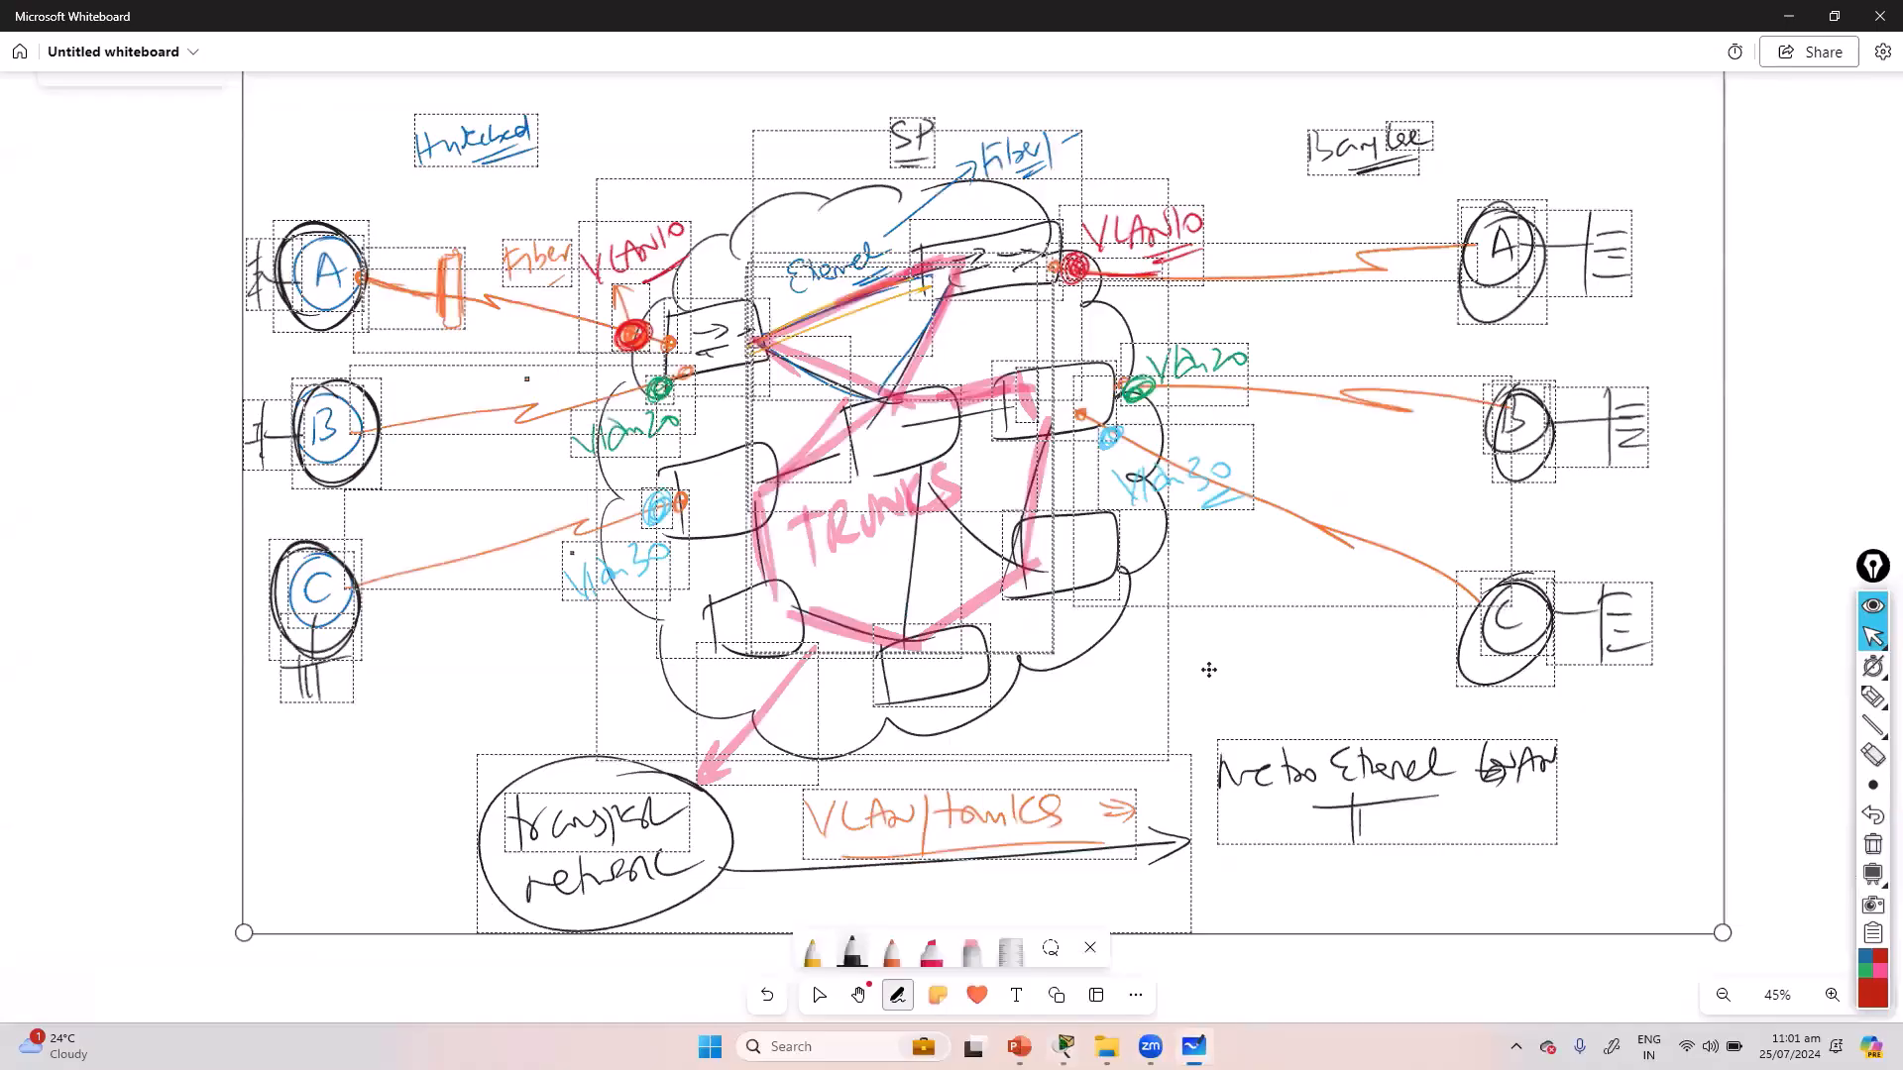
key(Delete)
Step: Handwrite a circled 1 followed by "Connectivity LAN/WAN" on the empty whiteboard
drag(347, 256, 347, 283)
drag(335, 240, 383, 236)
drag(492, 218, 509, 238)
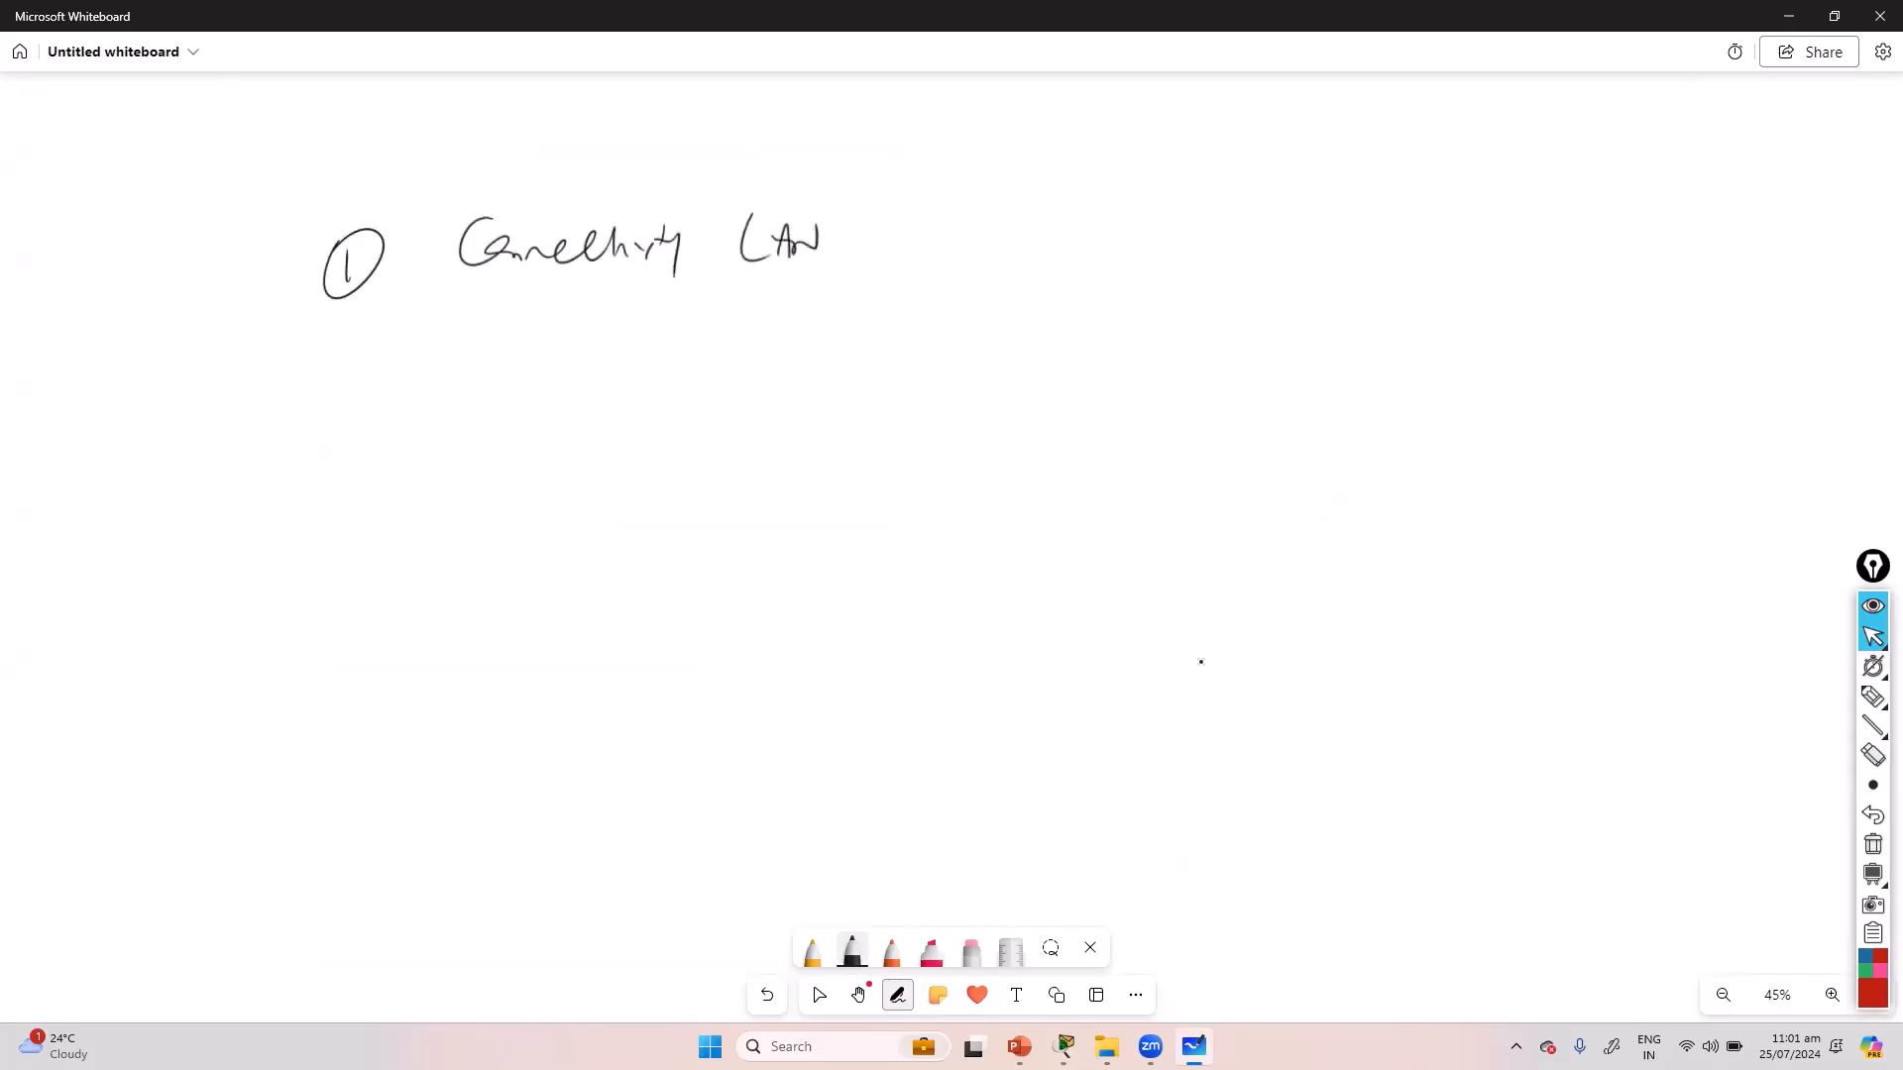
drag(838, 286, 947, 260)
drag(988, 234, 1018, 221)
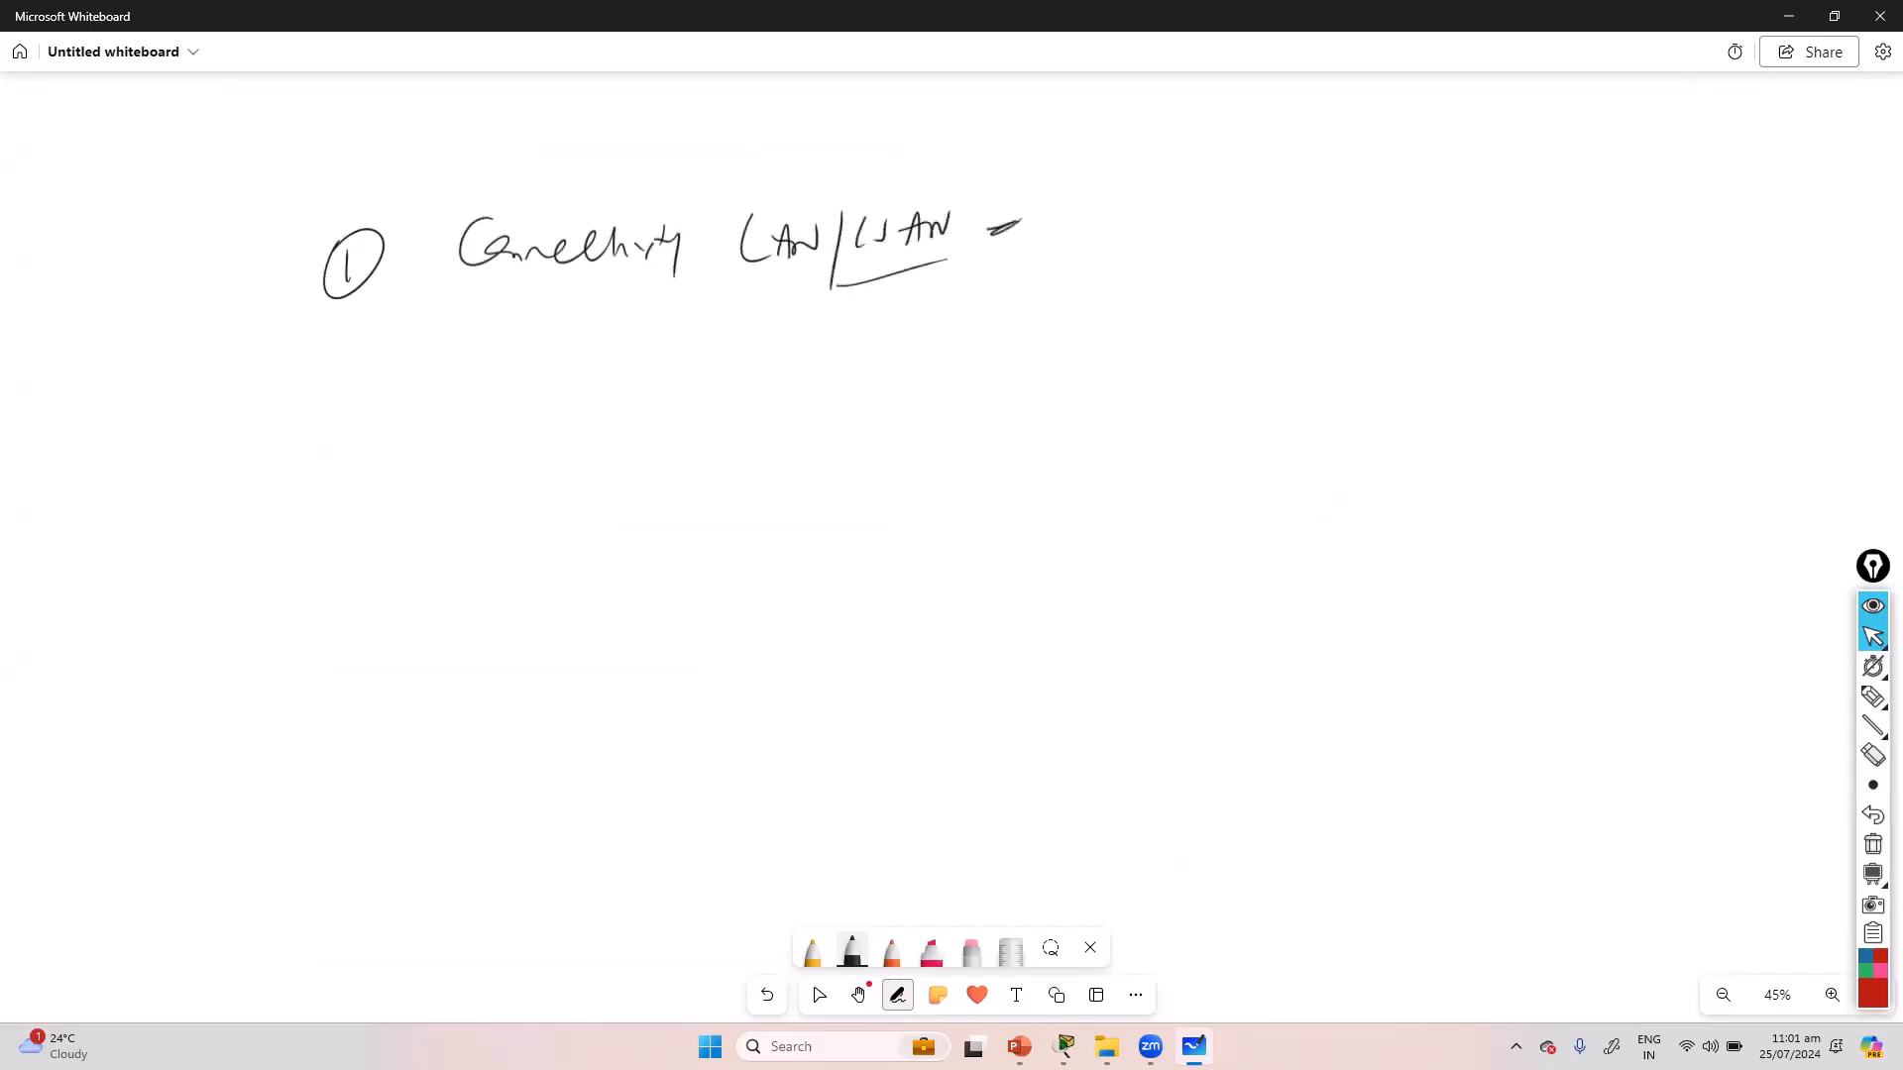
Step: Switch back to Packet Tracer and draw a red double-headed arrow with a handwritten label between the first two switches
key(alt+Tab)
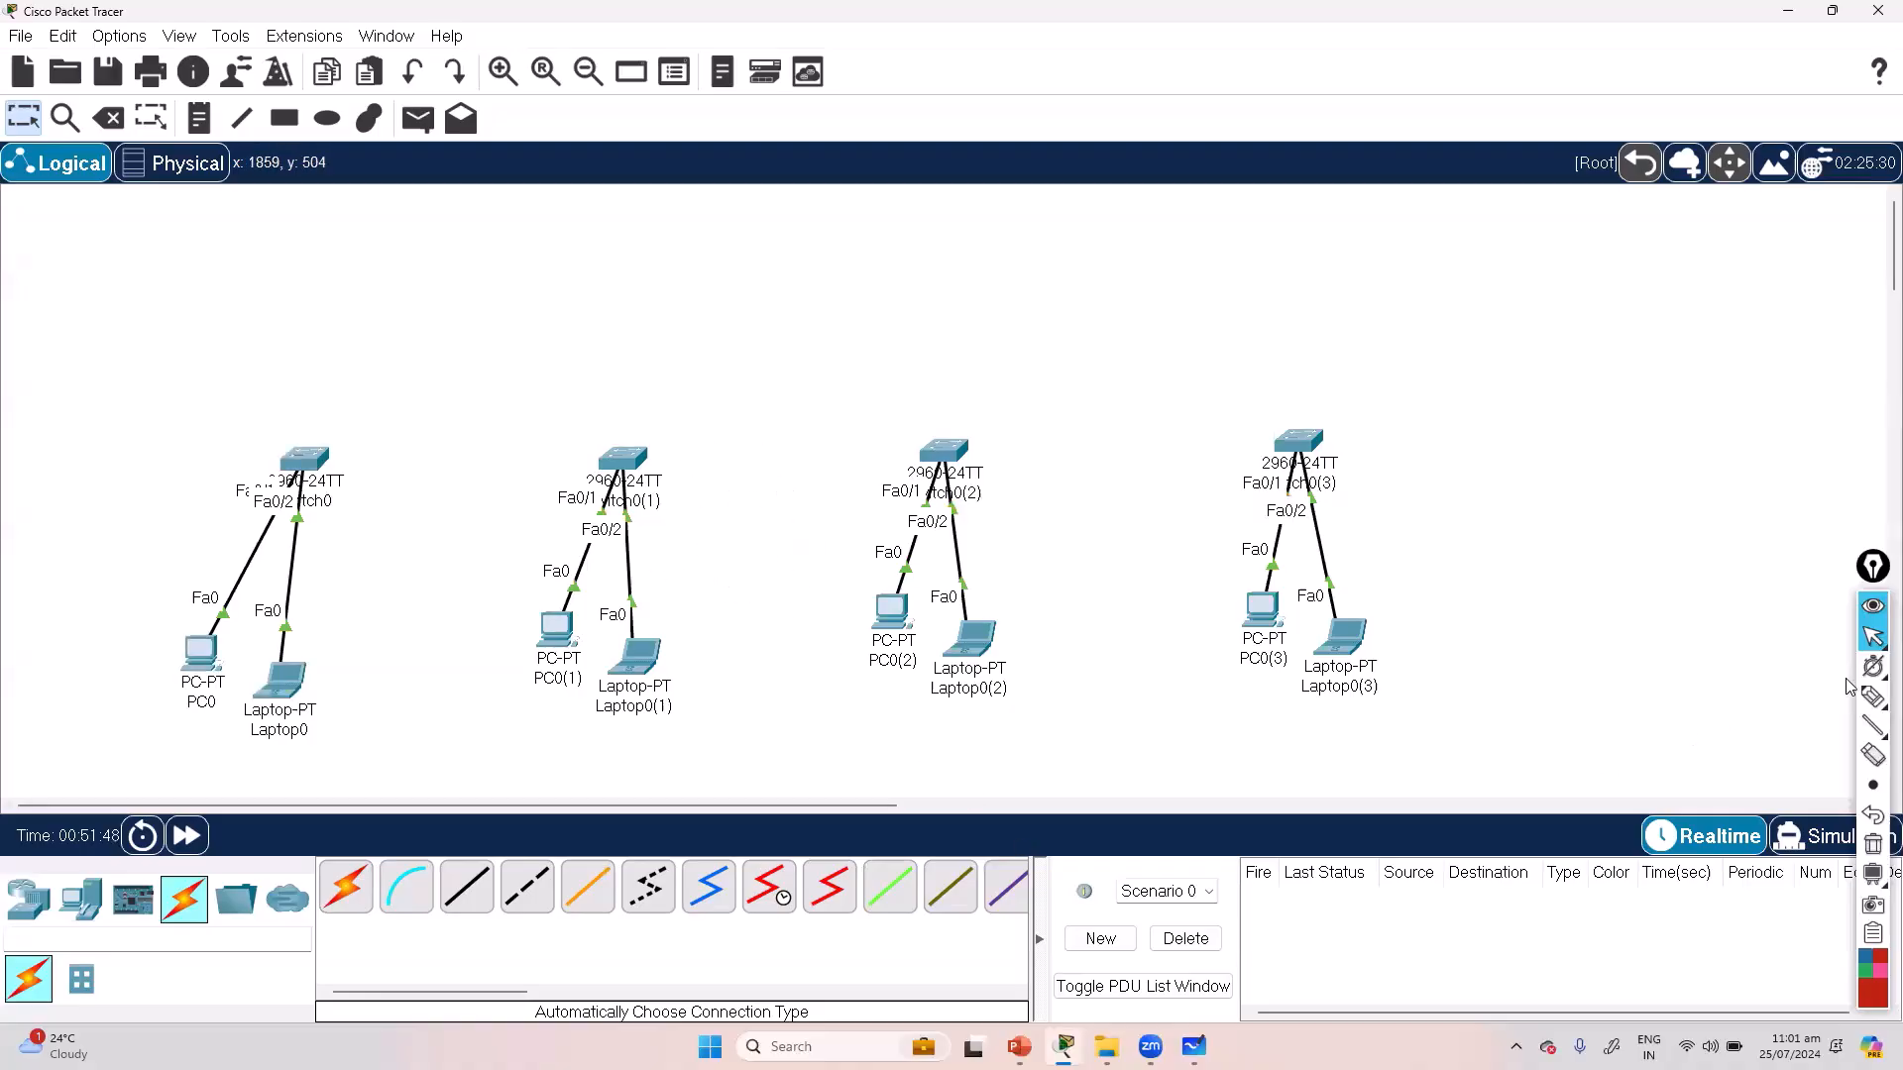
click(1872, 697)
mouse_move(350, 466)
mouse_down()
mouse_move(532, 449)
mouse_move(508, 469)
mouse_up()
mouse_move(421, 400)
mouse_down()
mouse_move(445, 420)
mouse_move(474, 410)
mouse_up()
drag(473, 416, 488, 394)
drag(368, 455, 379, 480)
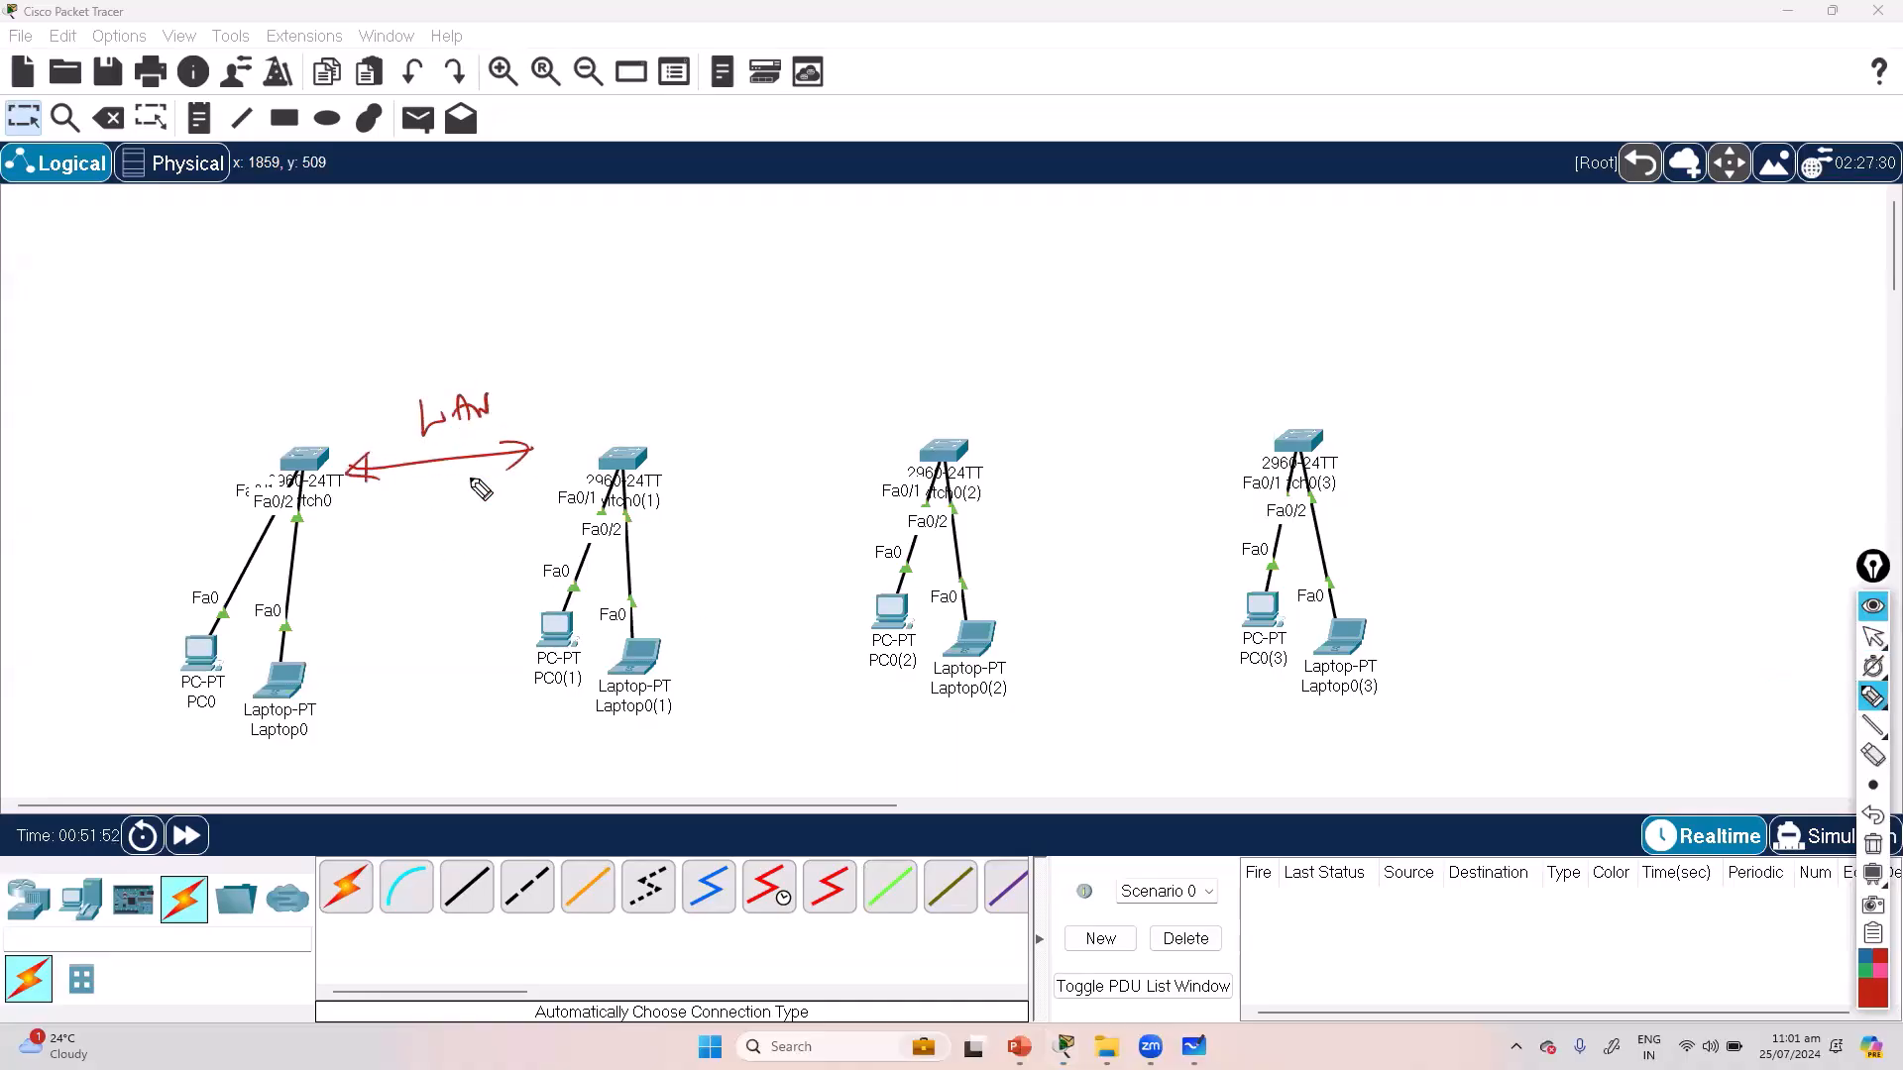
drag(532, 443, 532, 463)
Step: Draw more red annotations above the first two networks, and clear all annotations from the screen
mouse_move(302, 248)
mouse_down()
mouse_move(306, 280)
mouse_move(347, 256)
mouse_move(301, 280)
mouse_move(364, 232)
mouse_move(625, 269)
mouse_up()
drag(389, 290, 436, 267)
drag(443, 241, 448, 267)
mouse_move(568, 226)
mouse_down()
mouse_move(575, 254)
mouse_move(637, 219)
mouse_move(713, 263)
mouse_move(696, 333)
mouse_up()
key(ctrl+shift+7)
key(ctrl+shift+1)
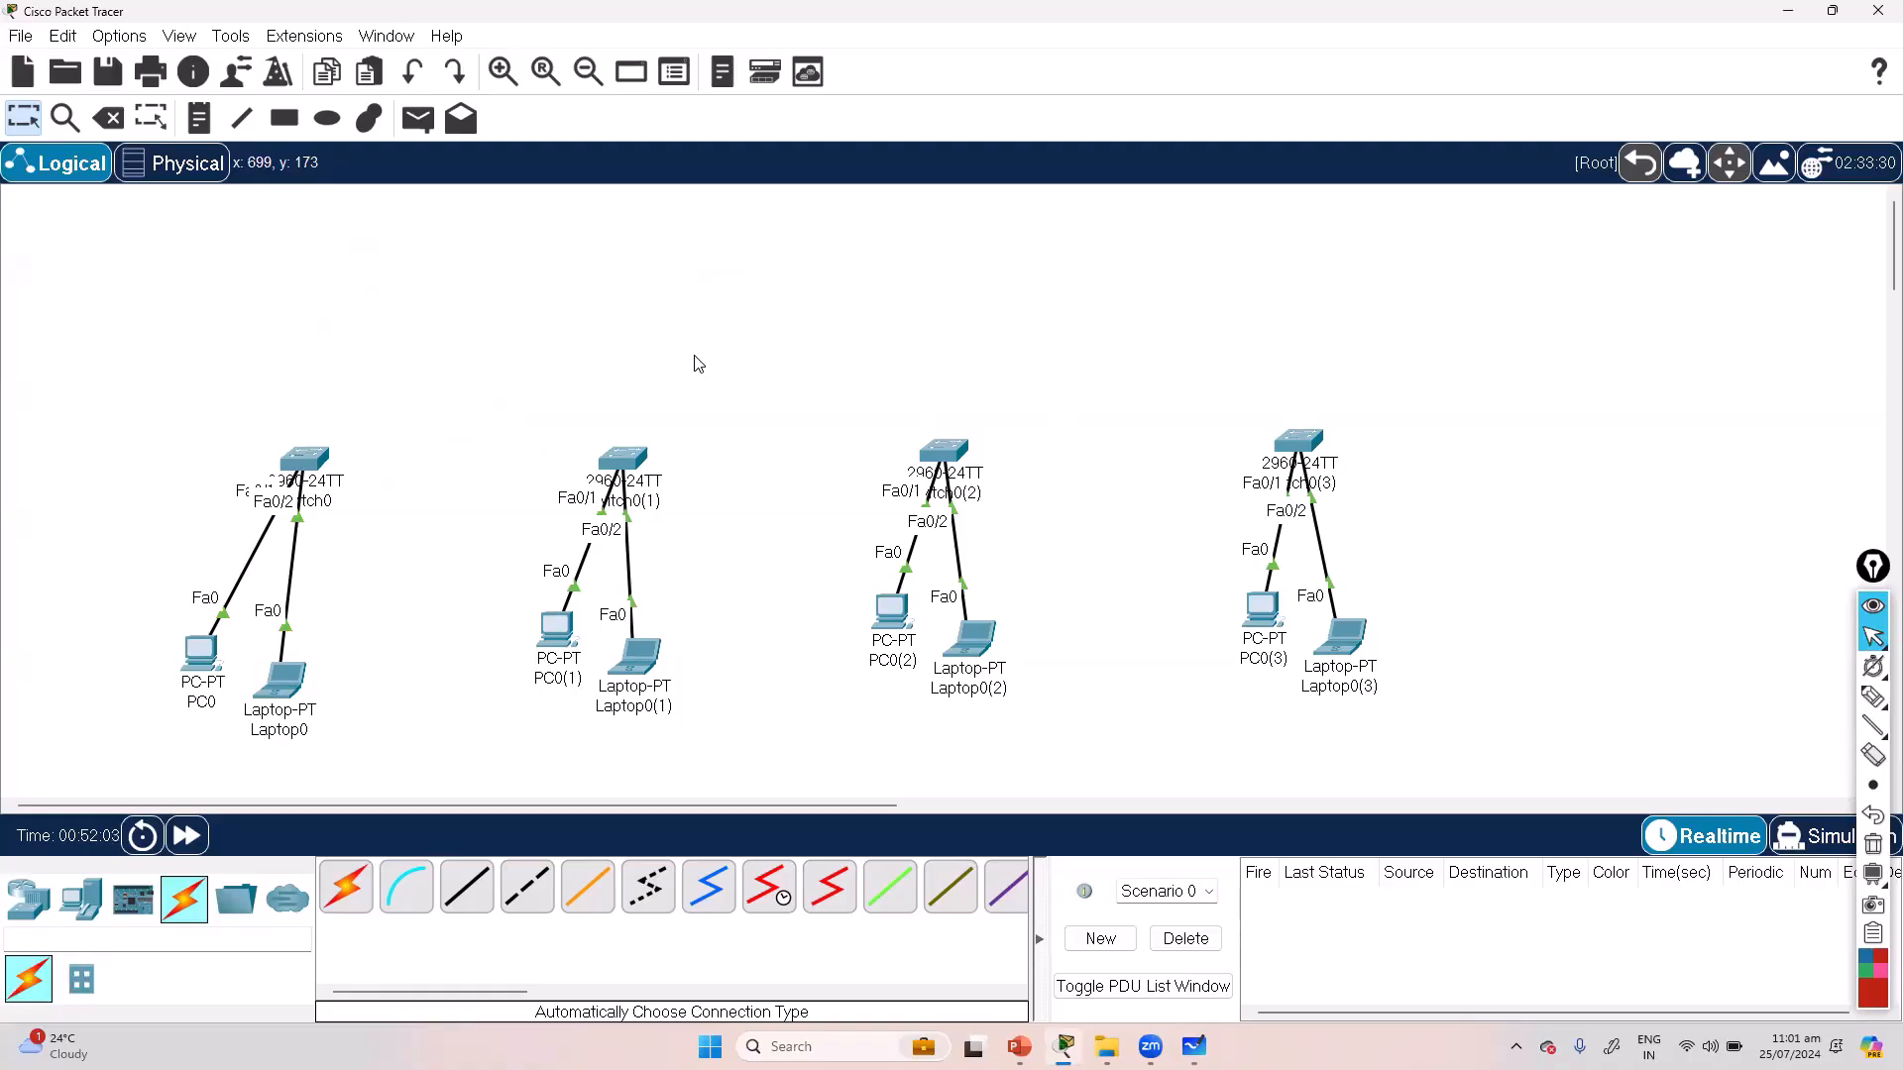
Step: View the PowerPoint slide "Assigning IP address on Cisco routers" and return to Packet Tracer
key(alt+Tab)
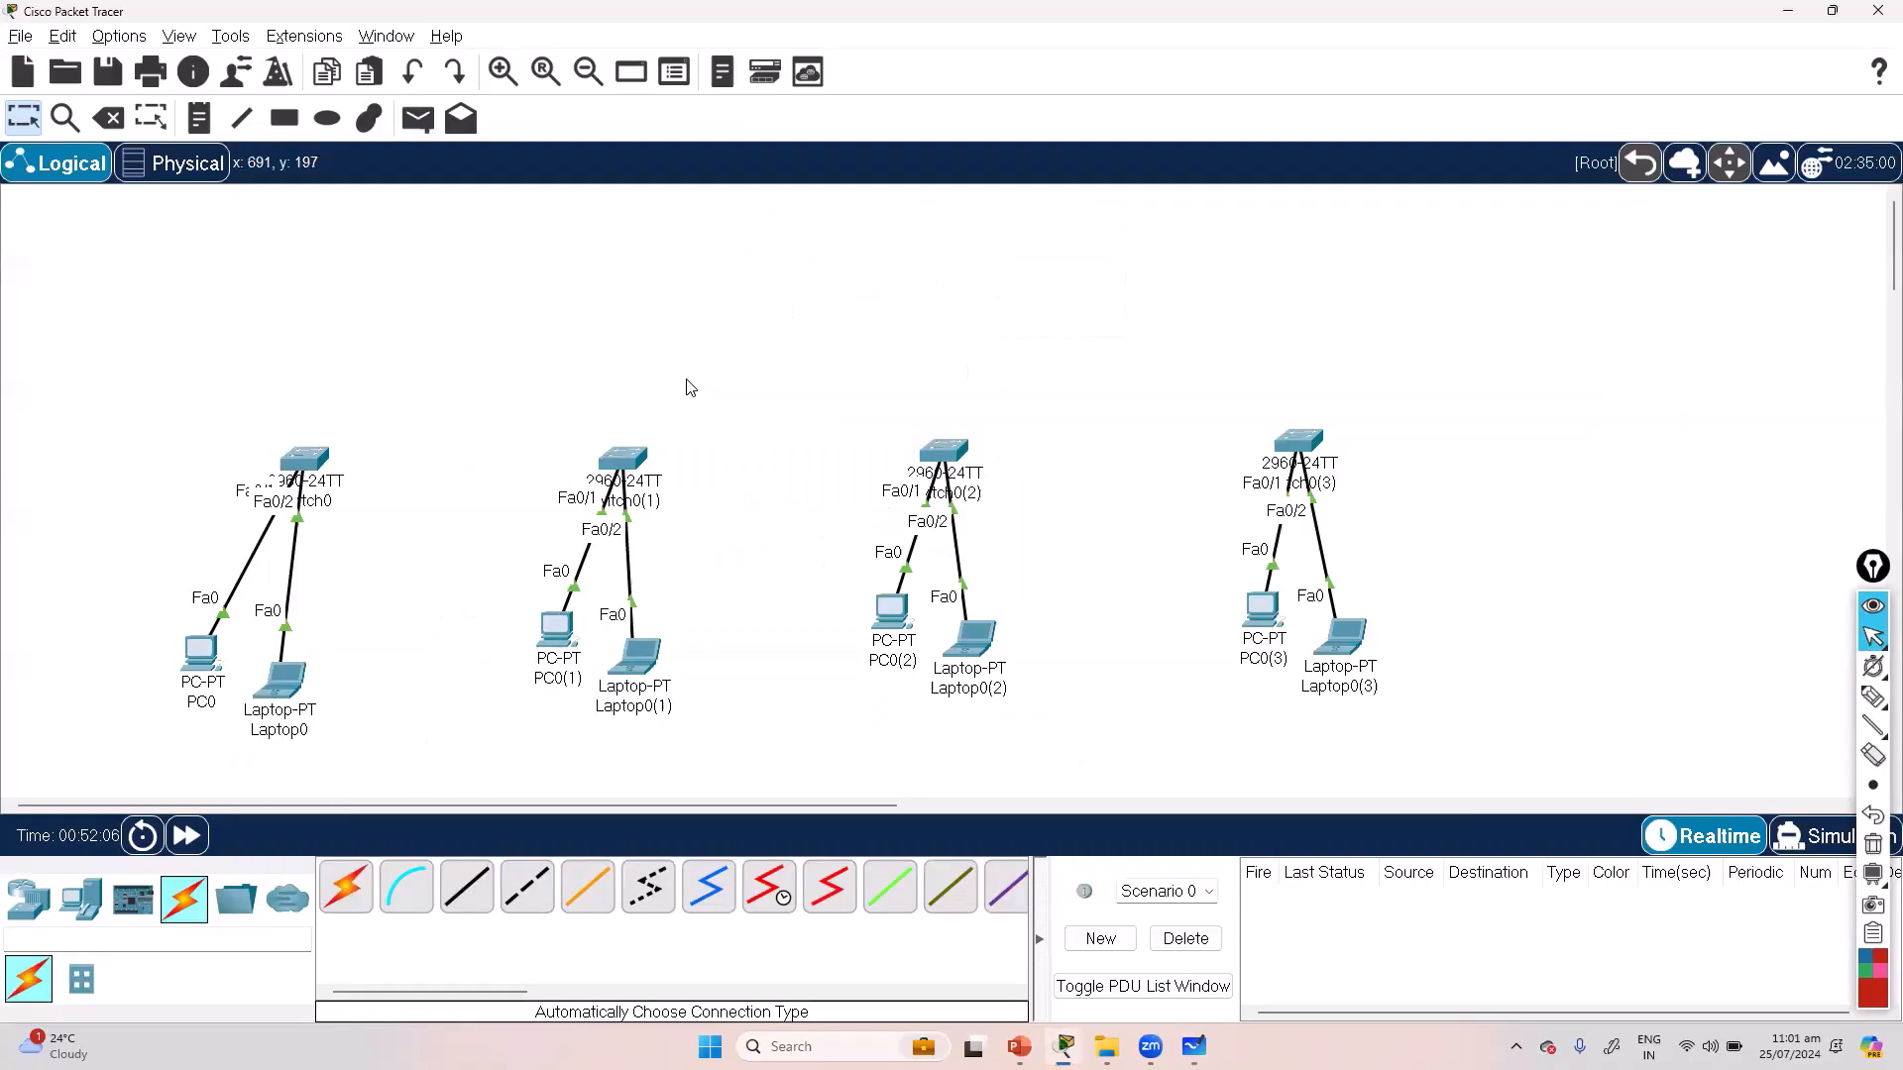
key(alt+Tab)
click(765, 462)
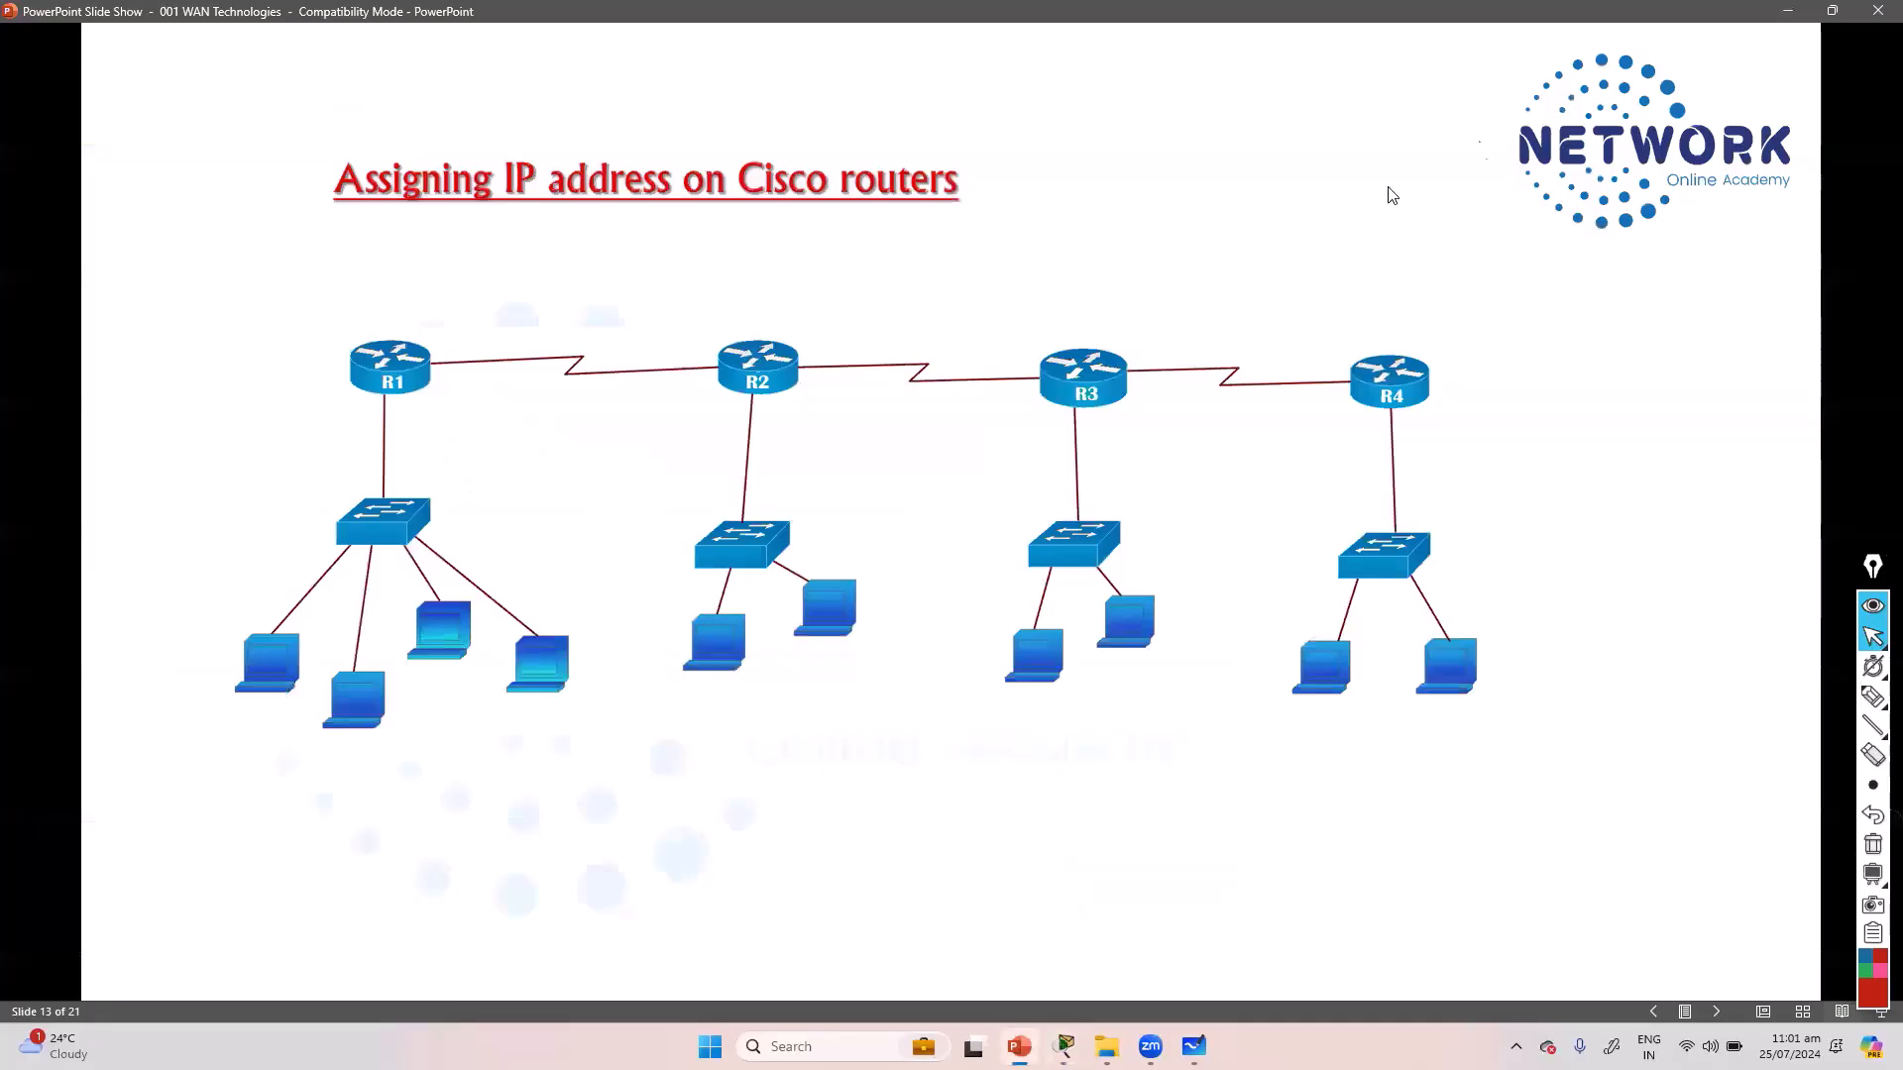
click(1806, 18)
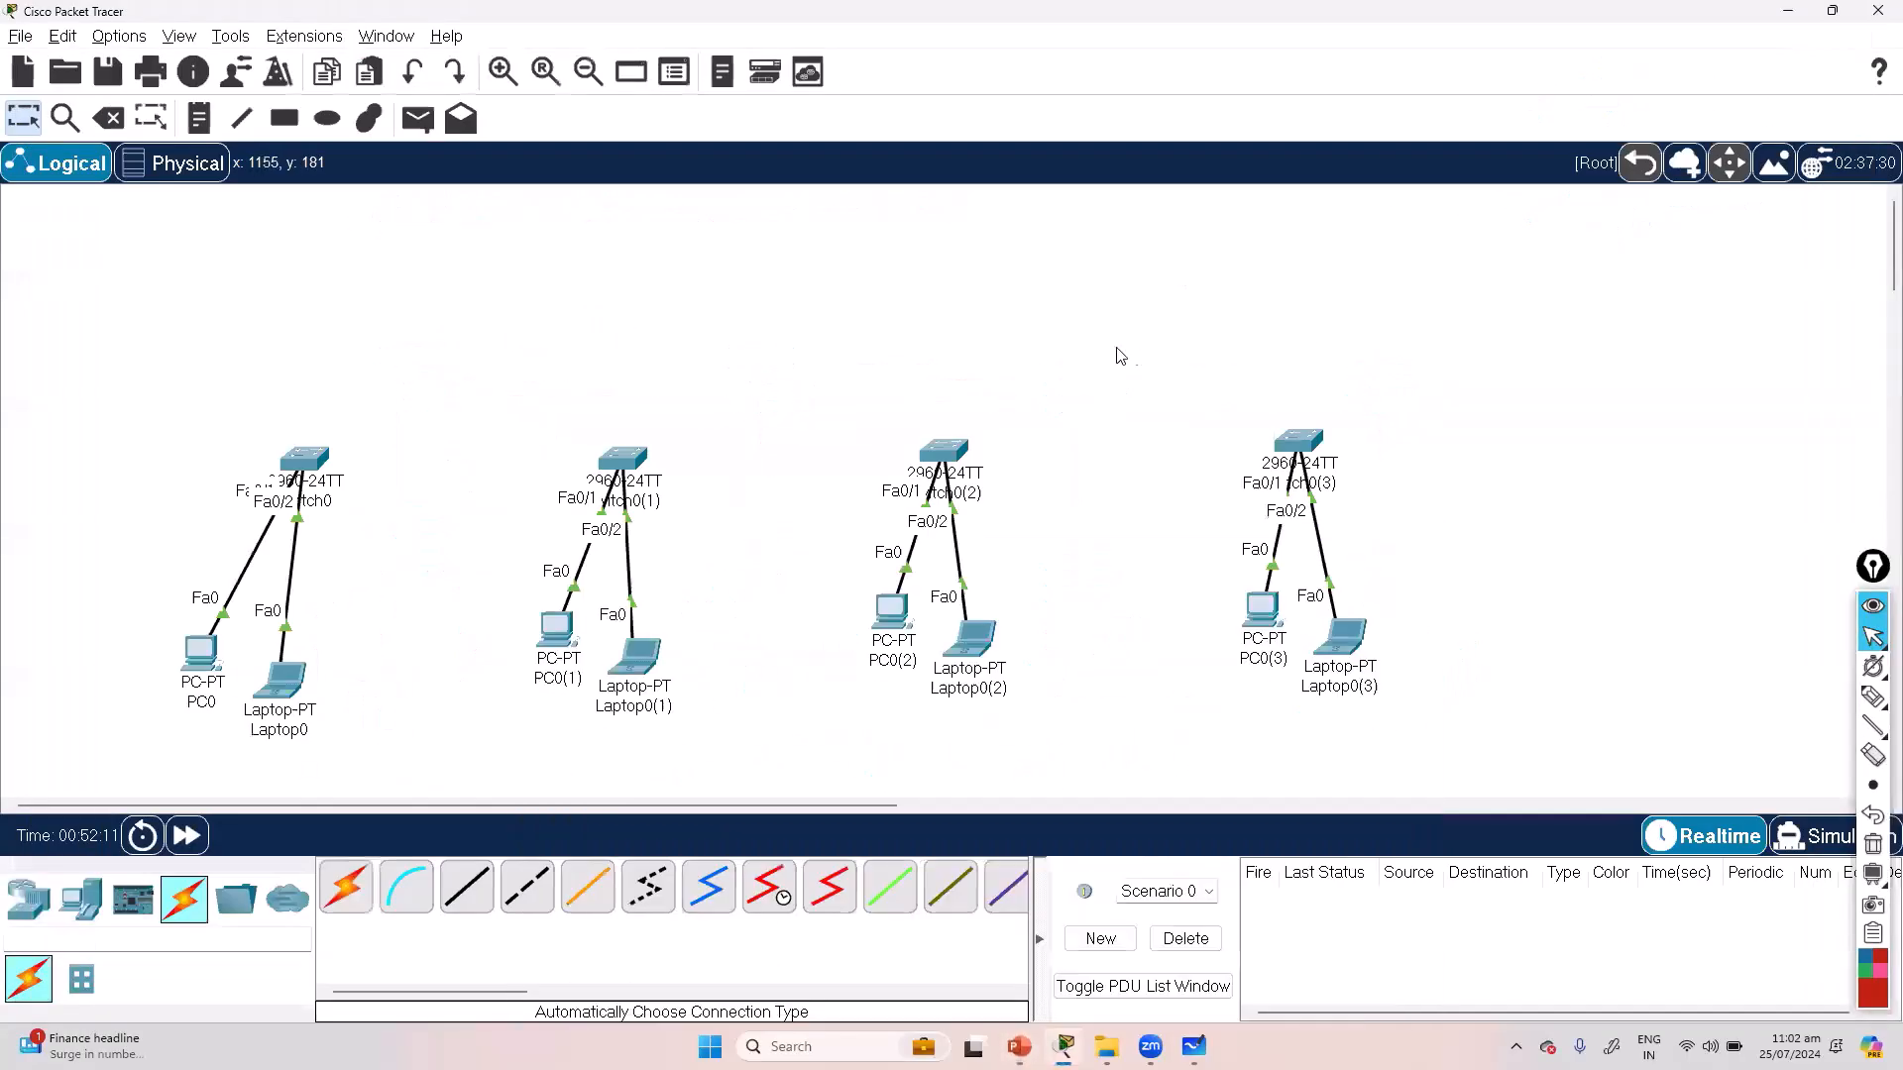
Step: Place a 2911 router above the first switch and open its device window
click(28, 899)
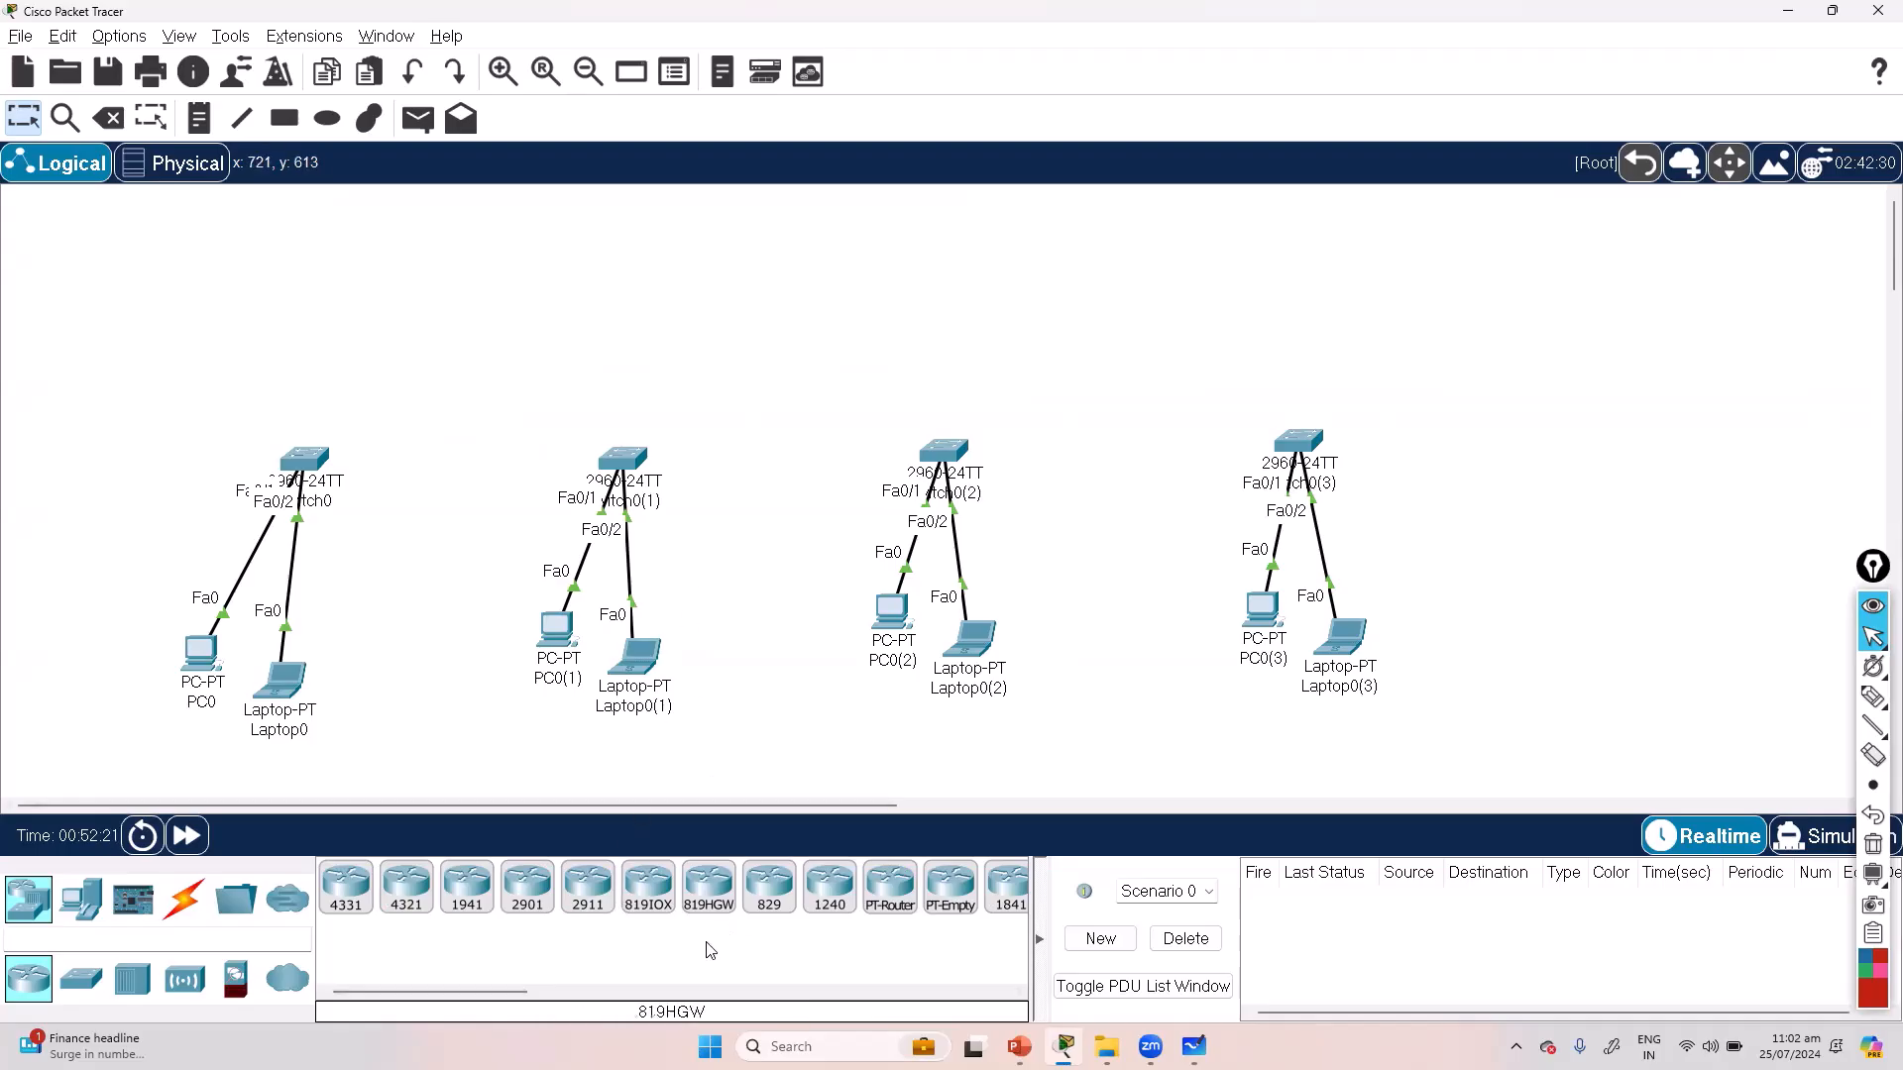
click(588, 891)
click(306, 271)
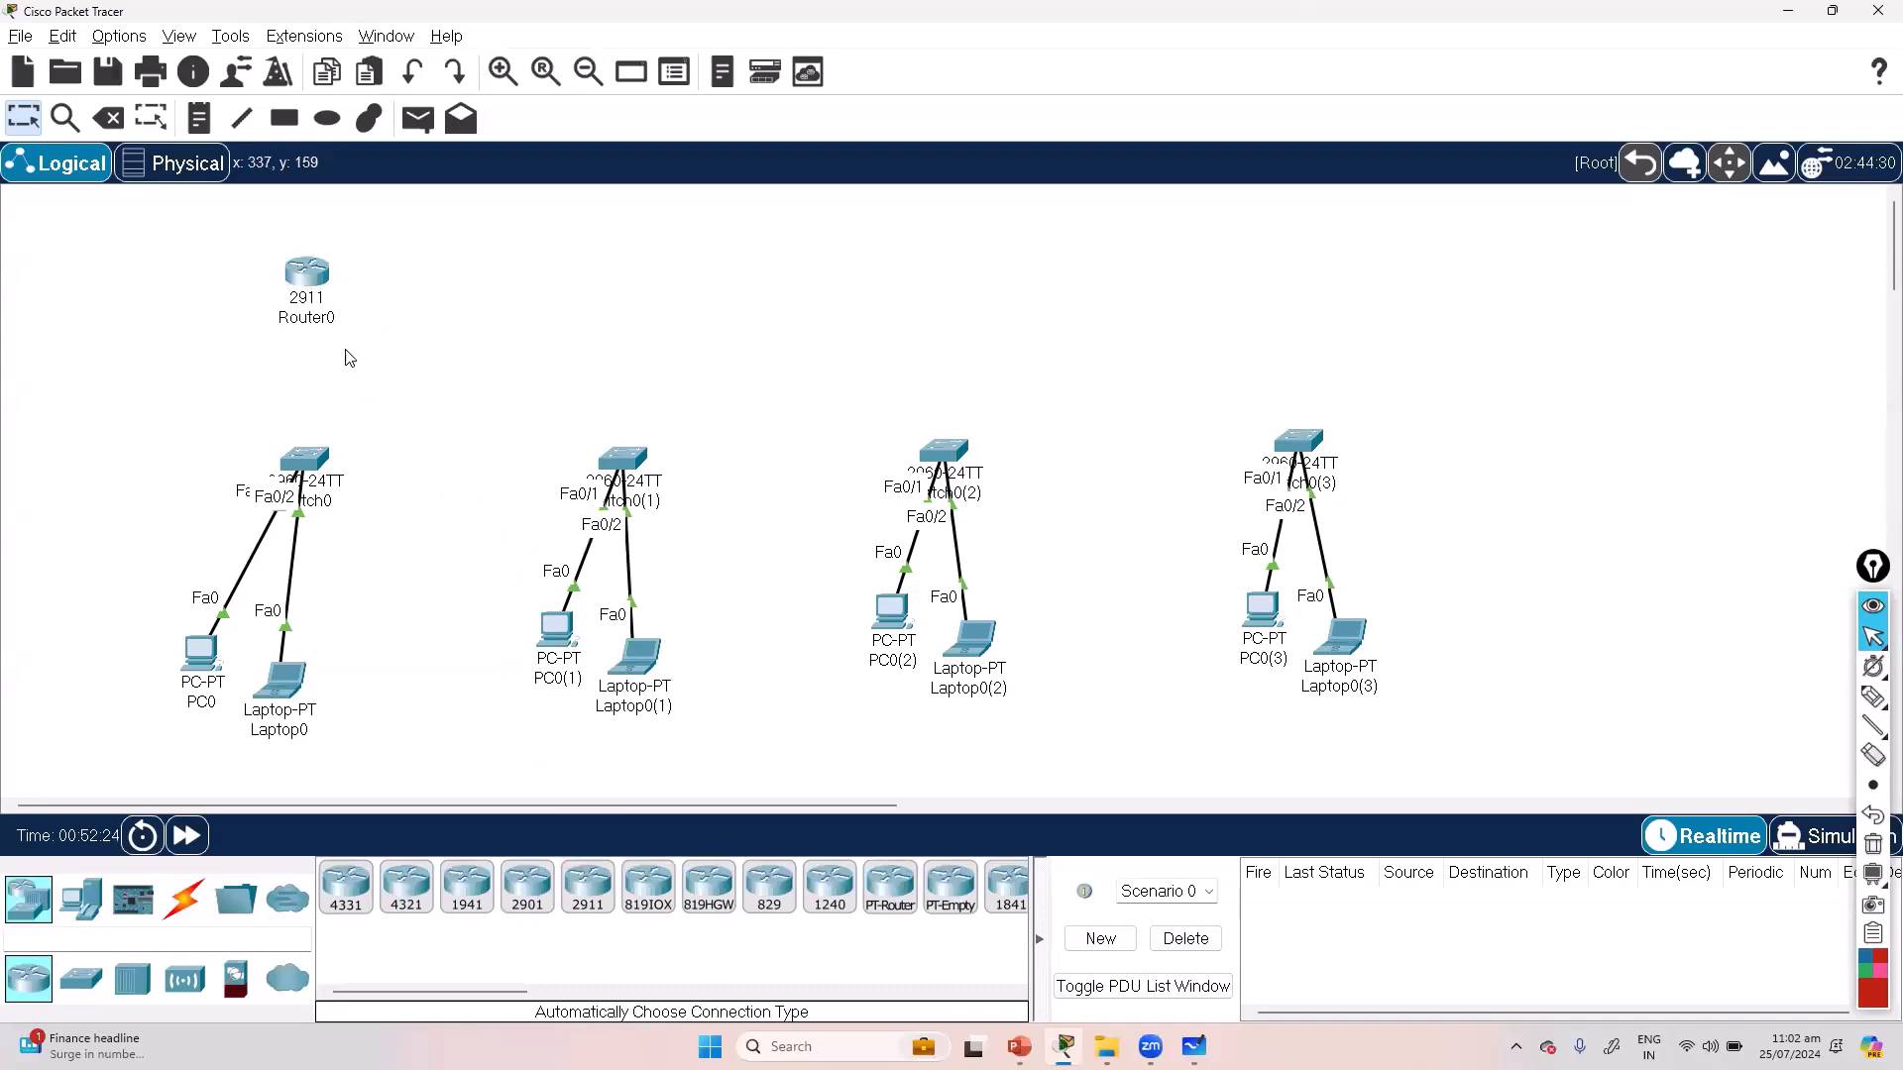
click(306, 273)
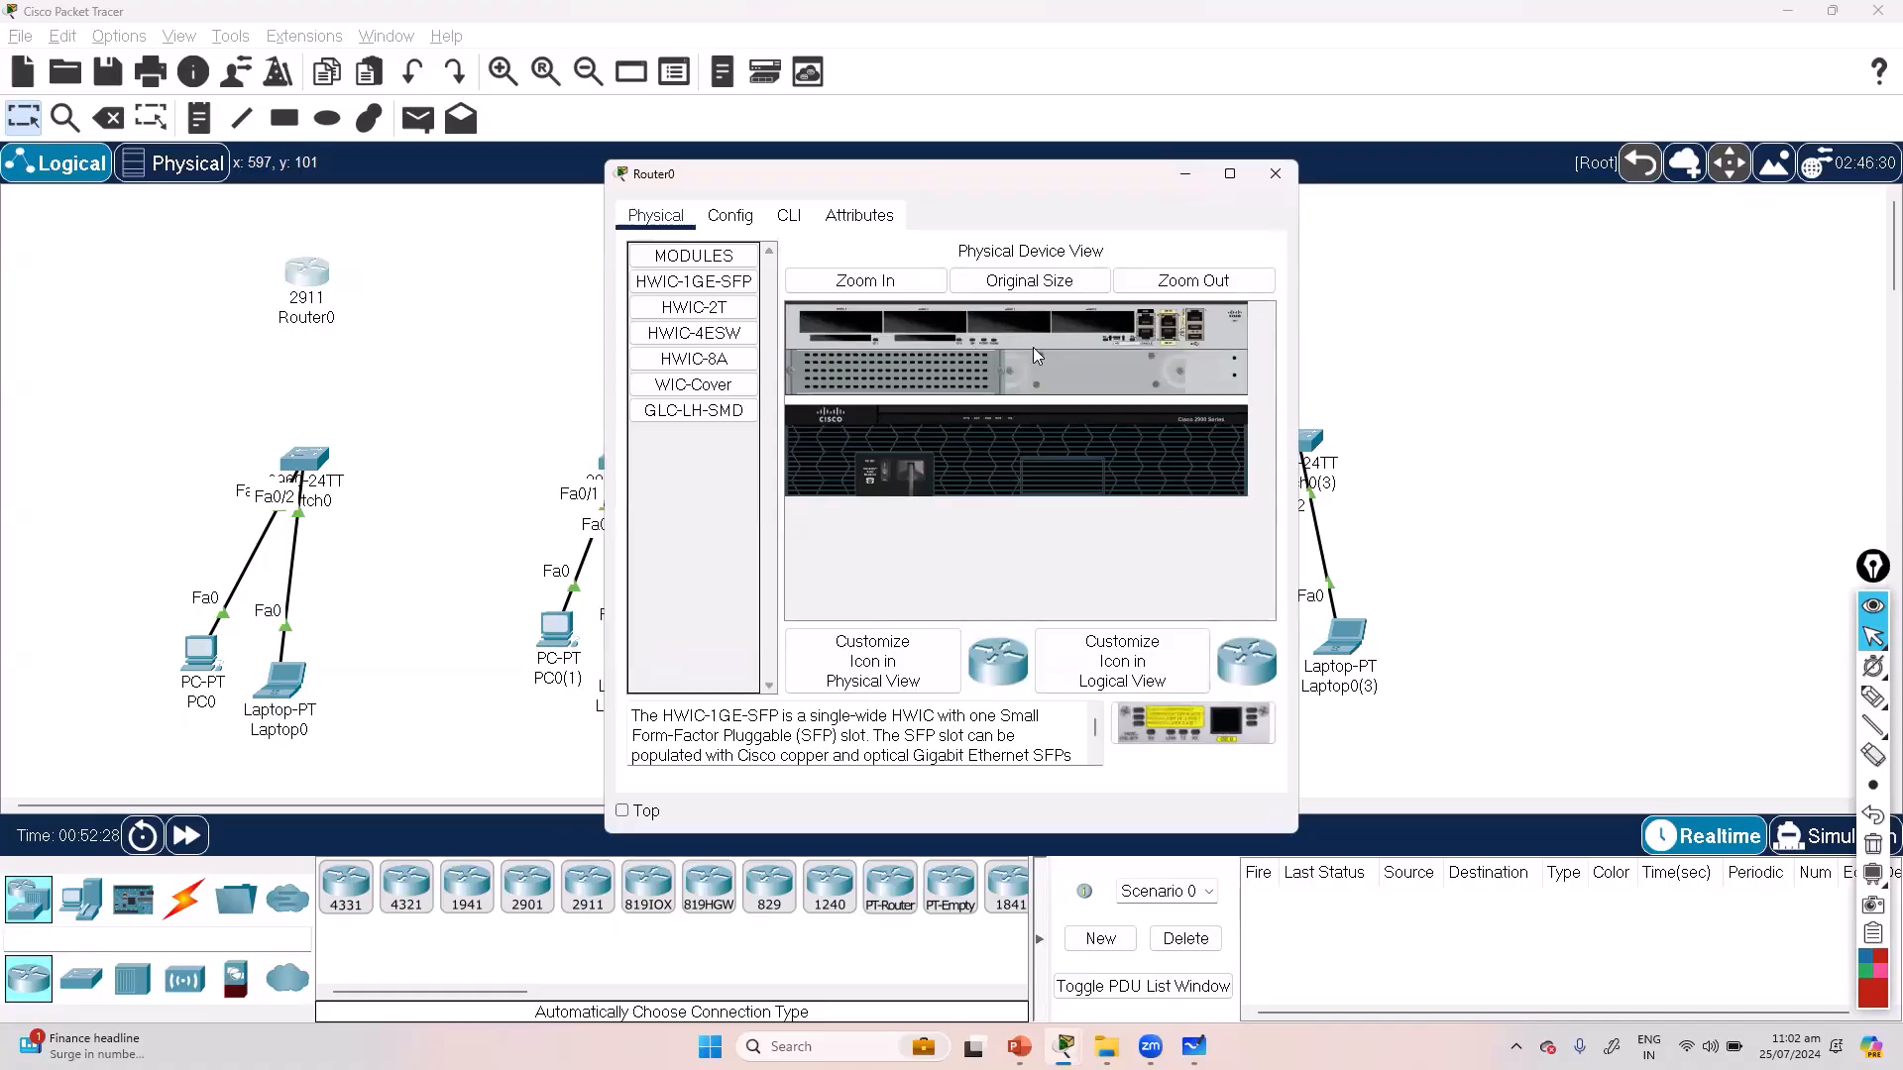
Step: Delete the 2911 router, place a 4331 router above the first switch and select it
click(1275, 173)
drag(442, 247, 270, 304)
key(Delete)
key(Return)
drag(346, 899, 297, 297)
key(Escape)
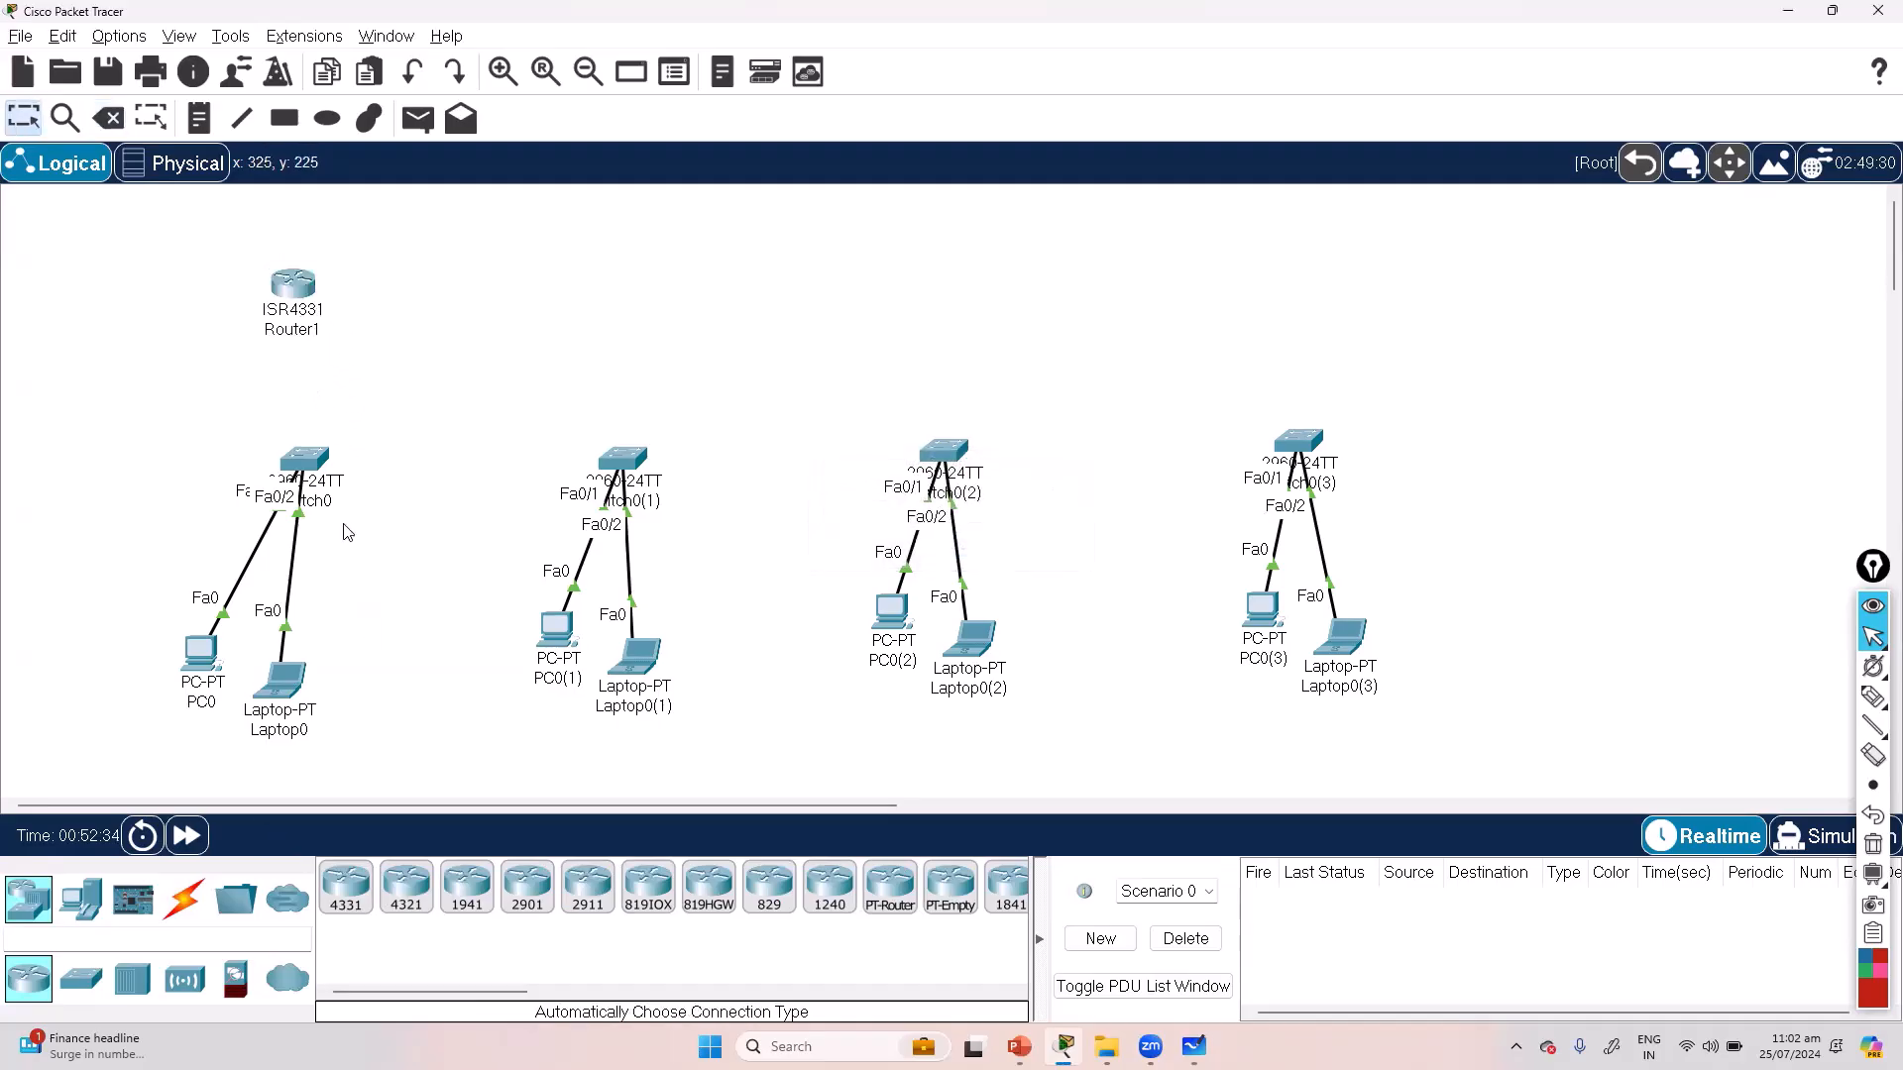
click(292, 284)
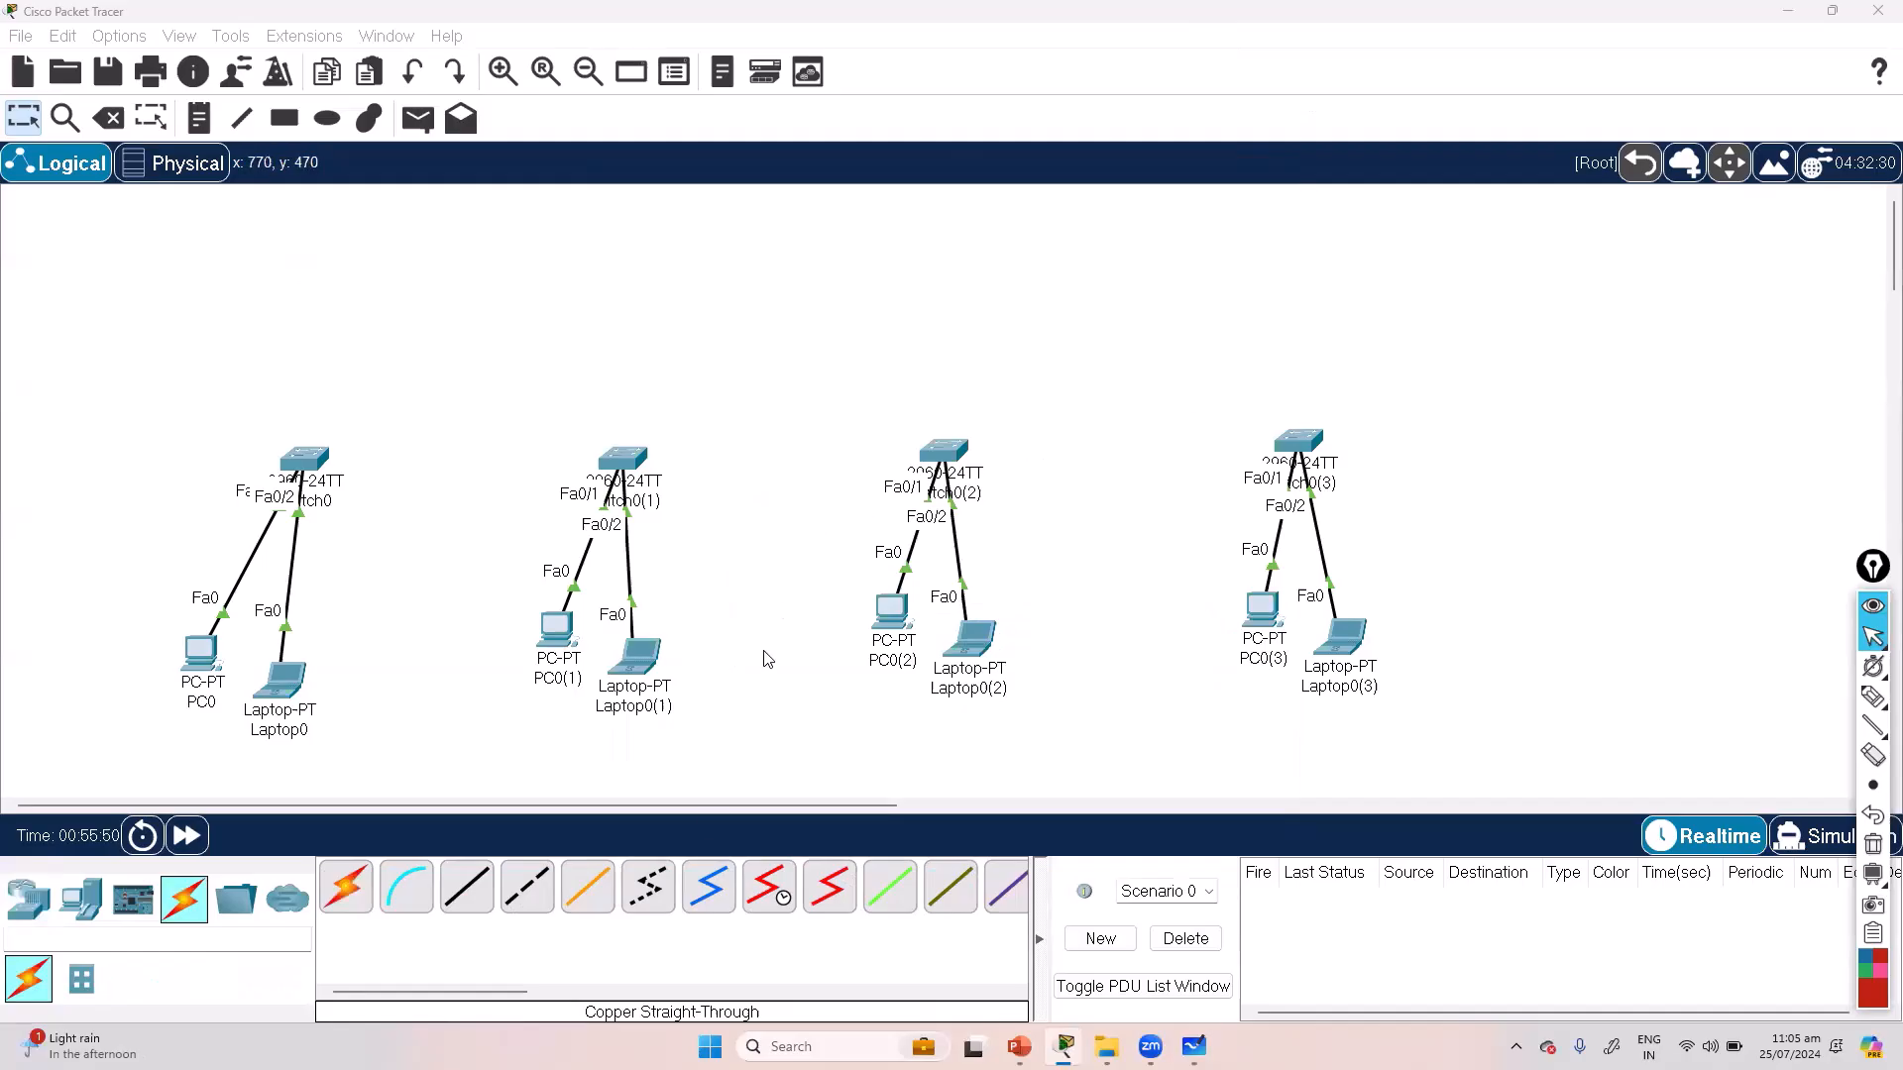
Step: Switch to the PowerPoint topology slide and draw red arrows from R2 toward its three links, with a handwritten "WAN" label above
click(28, 897)
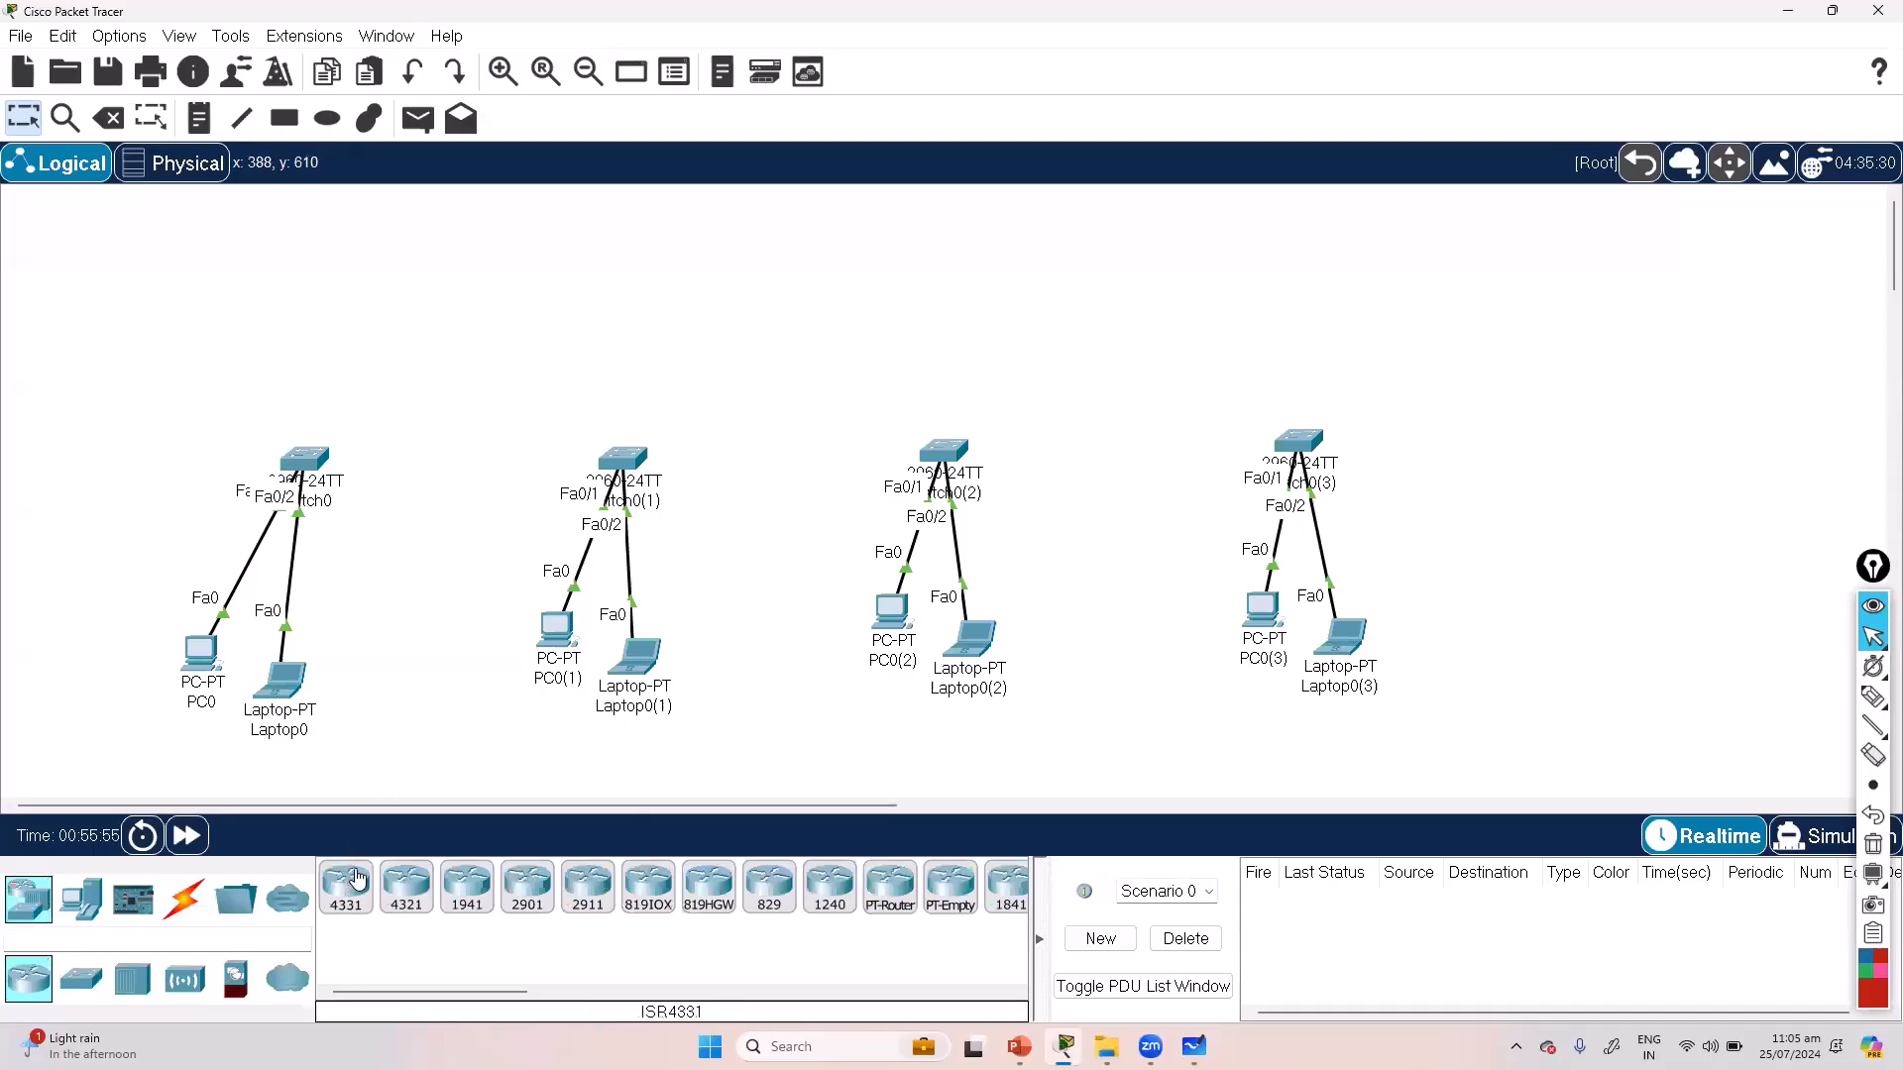
key(alt+Tab)
key(Tab)
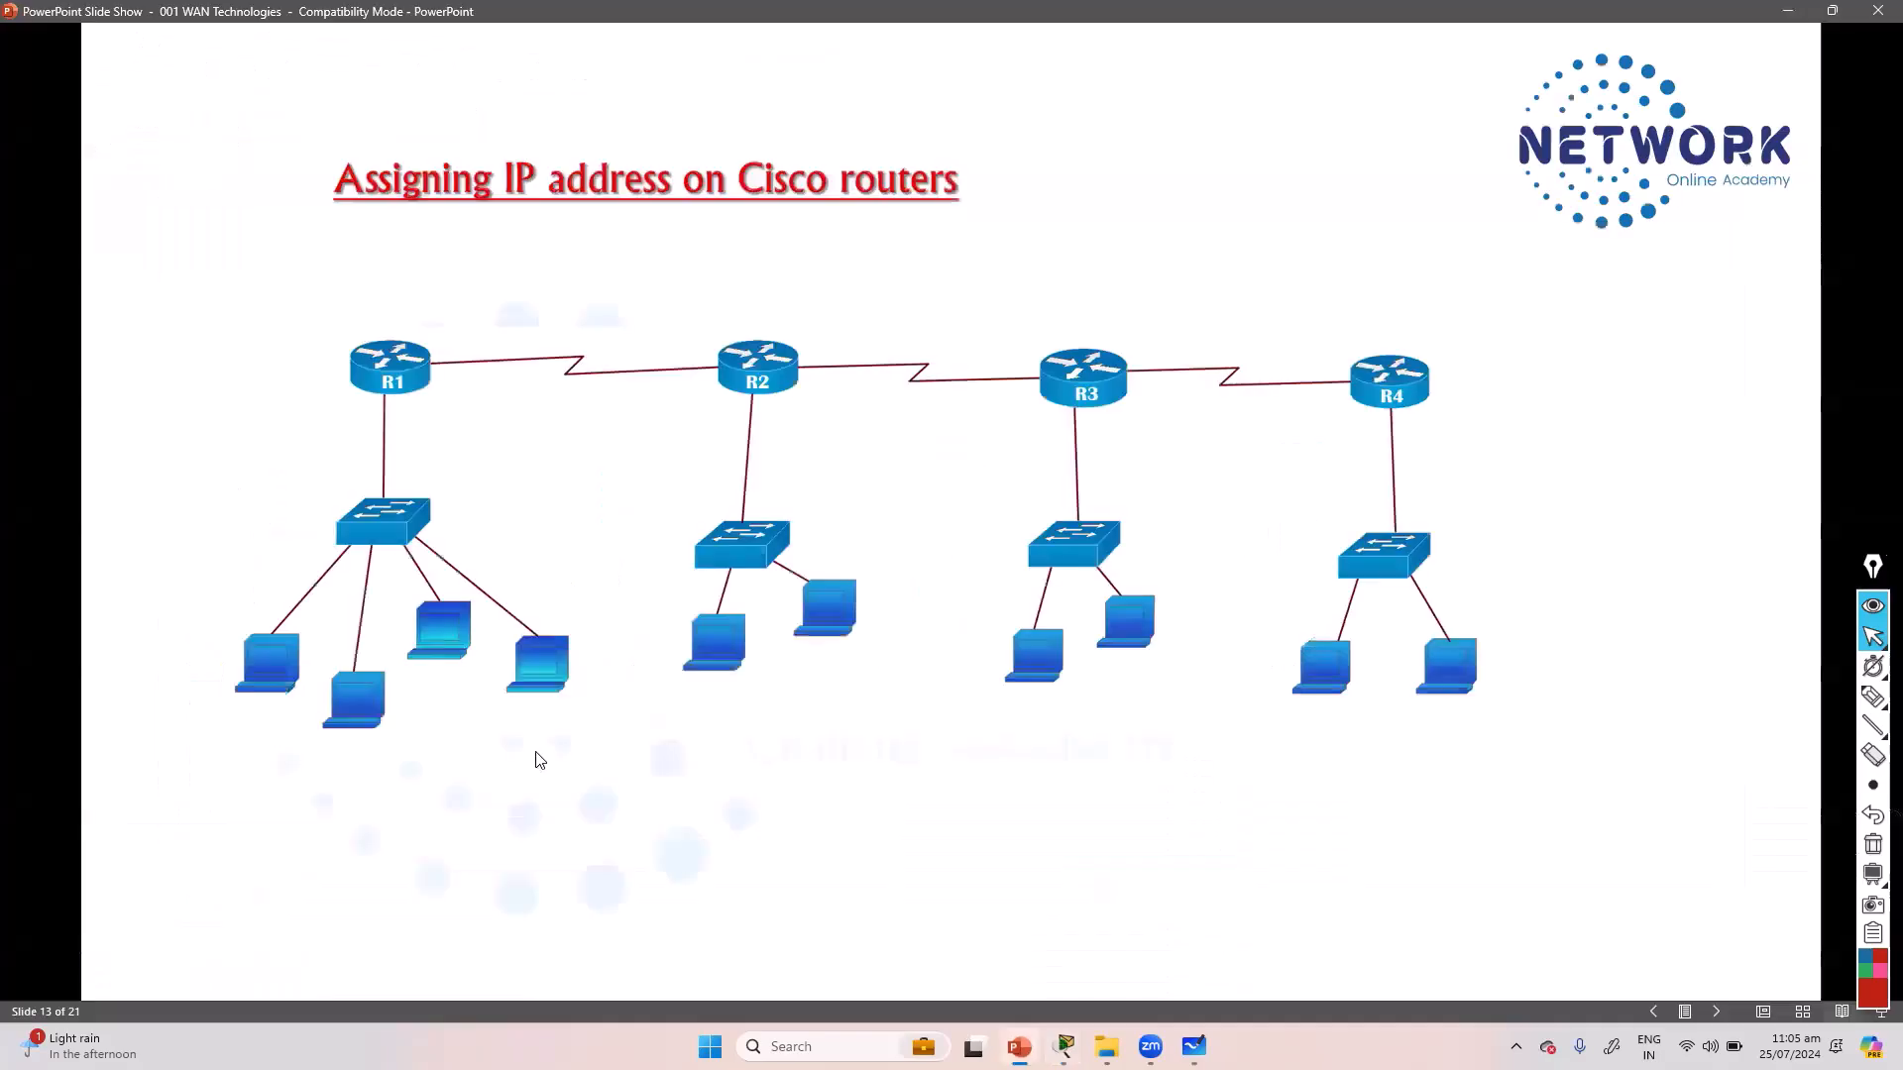
click(1872, 697)
mouse_move(700, 362)
mouse_down()
mouse_move(601, 341)
mouse_move(618, 355)
mouse_up()
drag(798, 341, 876, 348)
mouse_move(712, 273)
mouse_down()
mouse_move(756, 306)
mouse_move(793, 276)
mouse_up()
mouse_move(785, 416)
mouse_down()
mouse_move(777, 476)
mouse_move(798, 461)
mouse_up()
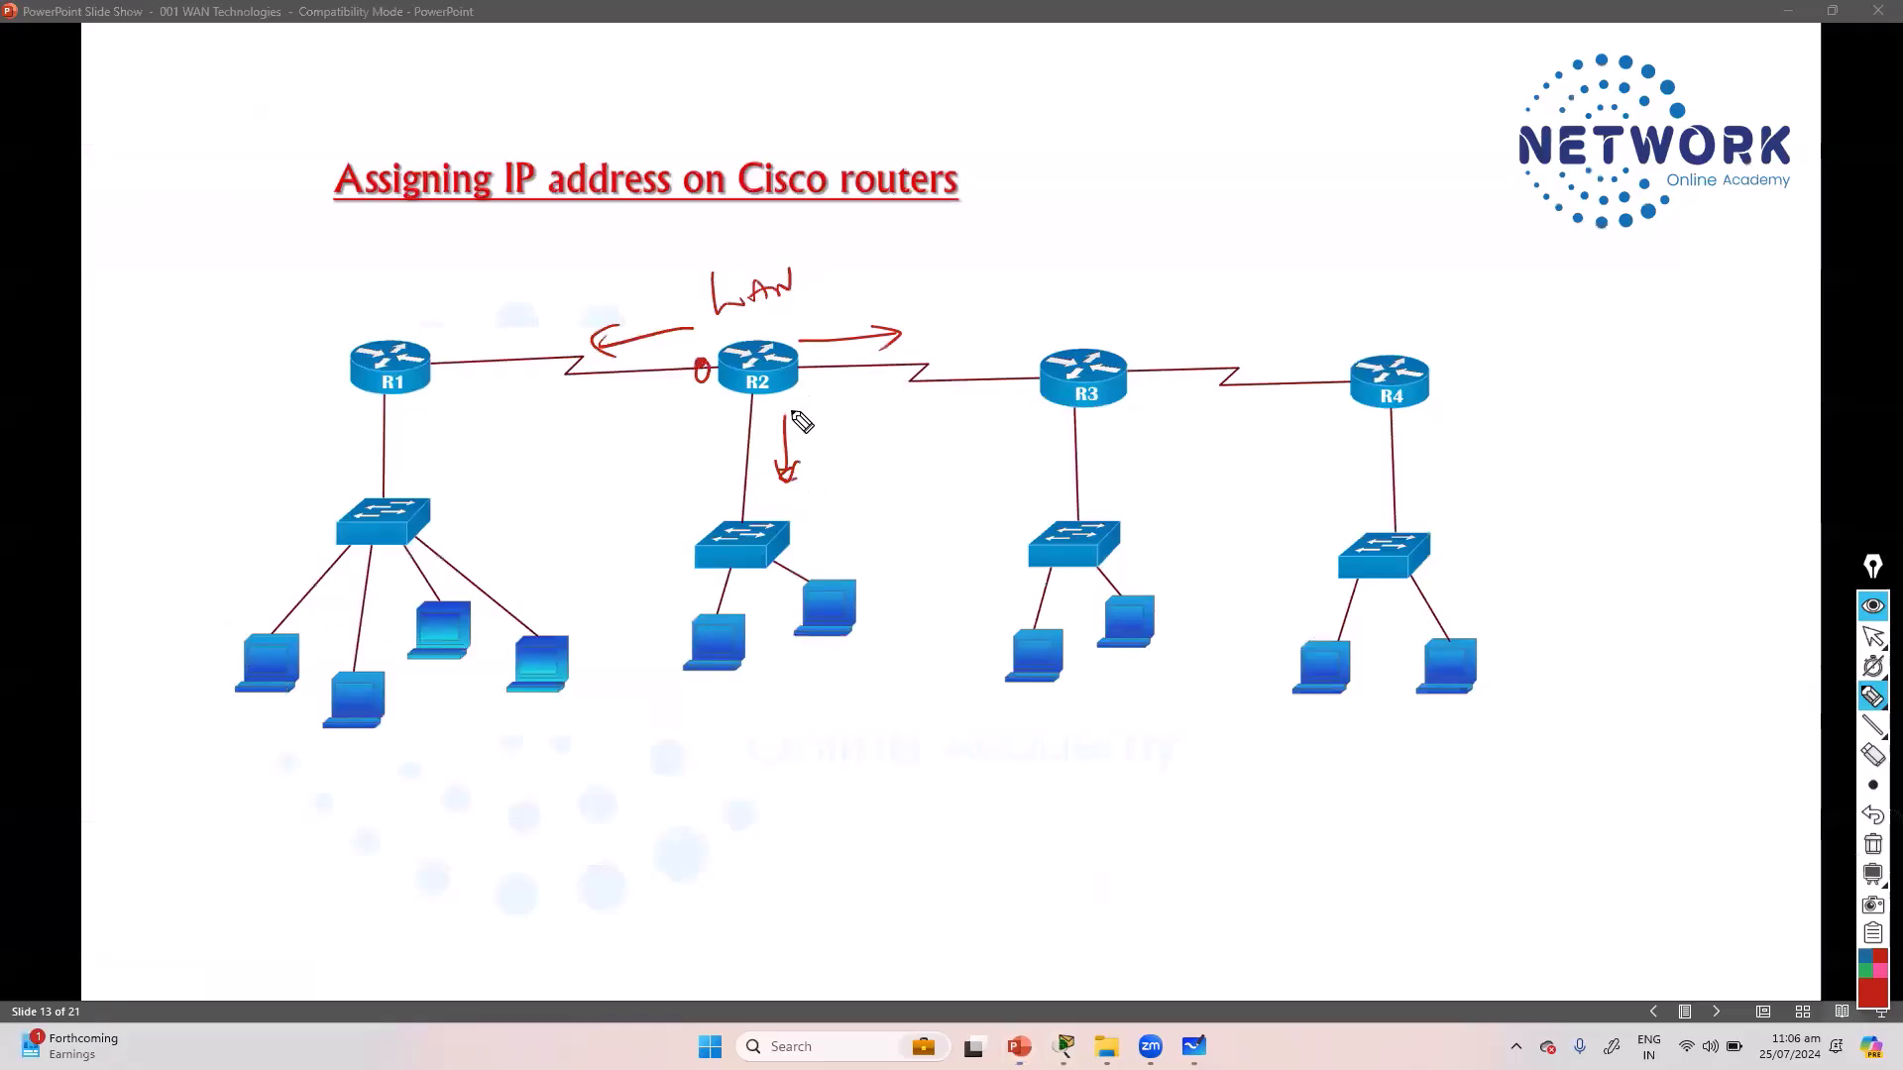
Step: Mark the connections of R3 and R4 in red on the slide and clear all annotations
drag(970, 347, 1126, 341)
drag(1010, 387, 1013, 371)
drag(1060, 436, 1082, 426)
mouse_move(1349, 397)
mouse_down()
mouse_move(1359, 384)
mouse_move(1388, 428)
mouse_up()
key(e)
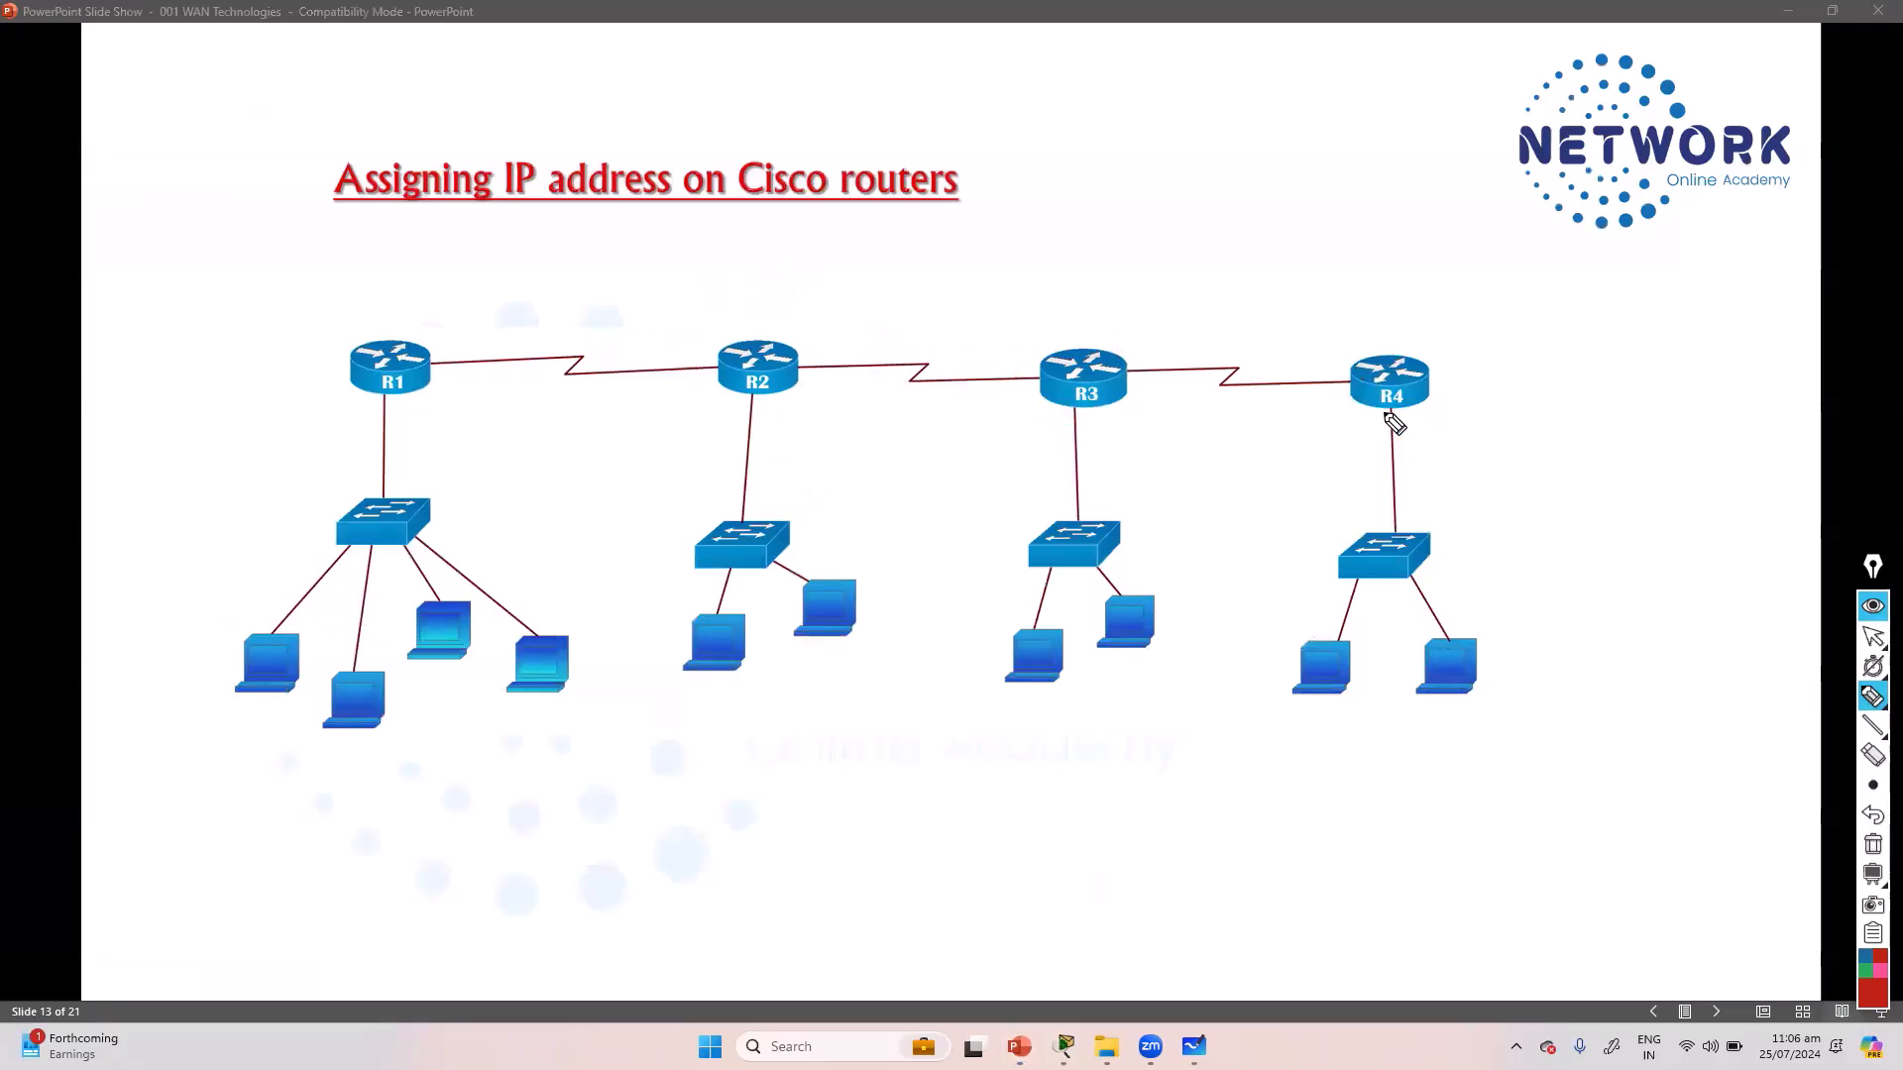
Step: Return to Packet Tracer, place a 4331 router above the first switch and open its physical view enlarged
click(1064, 1047)
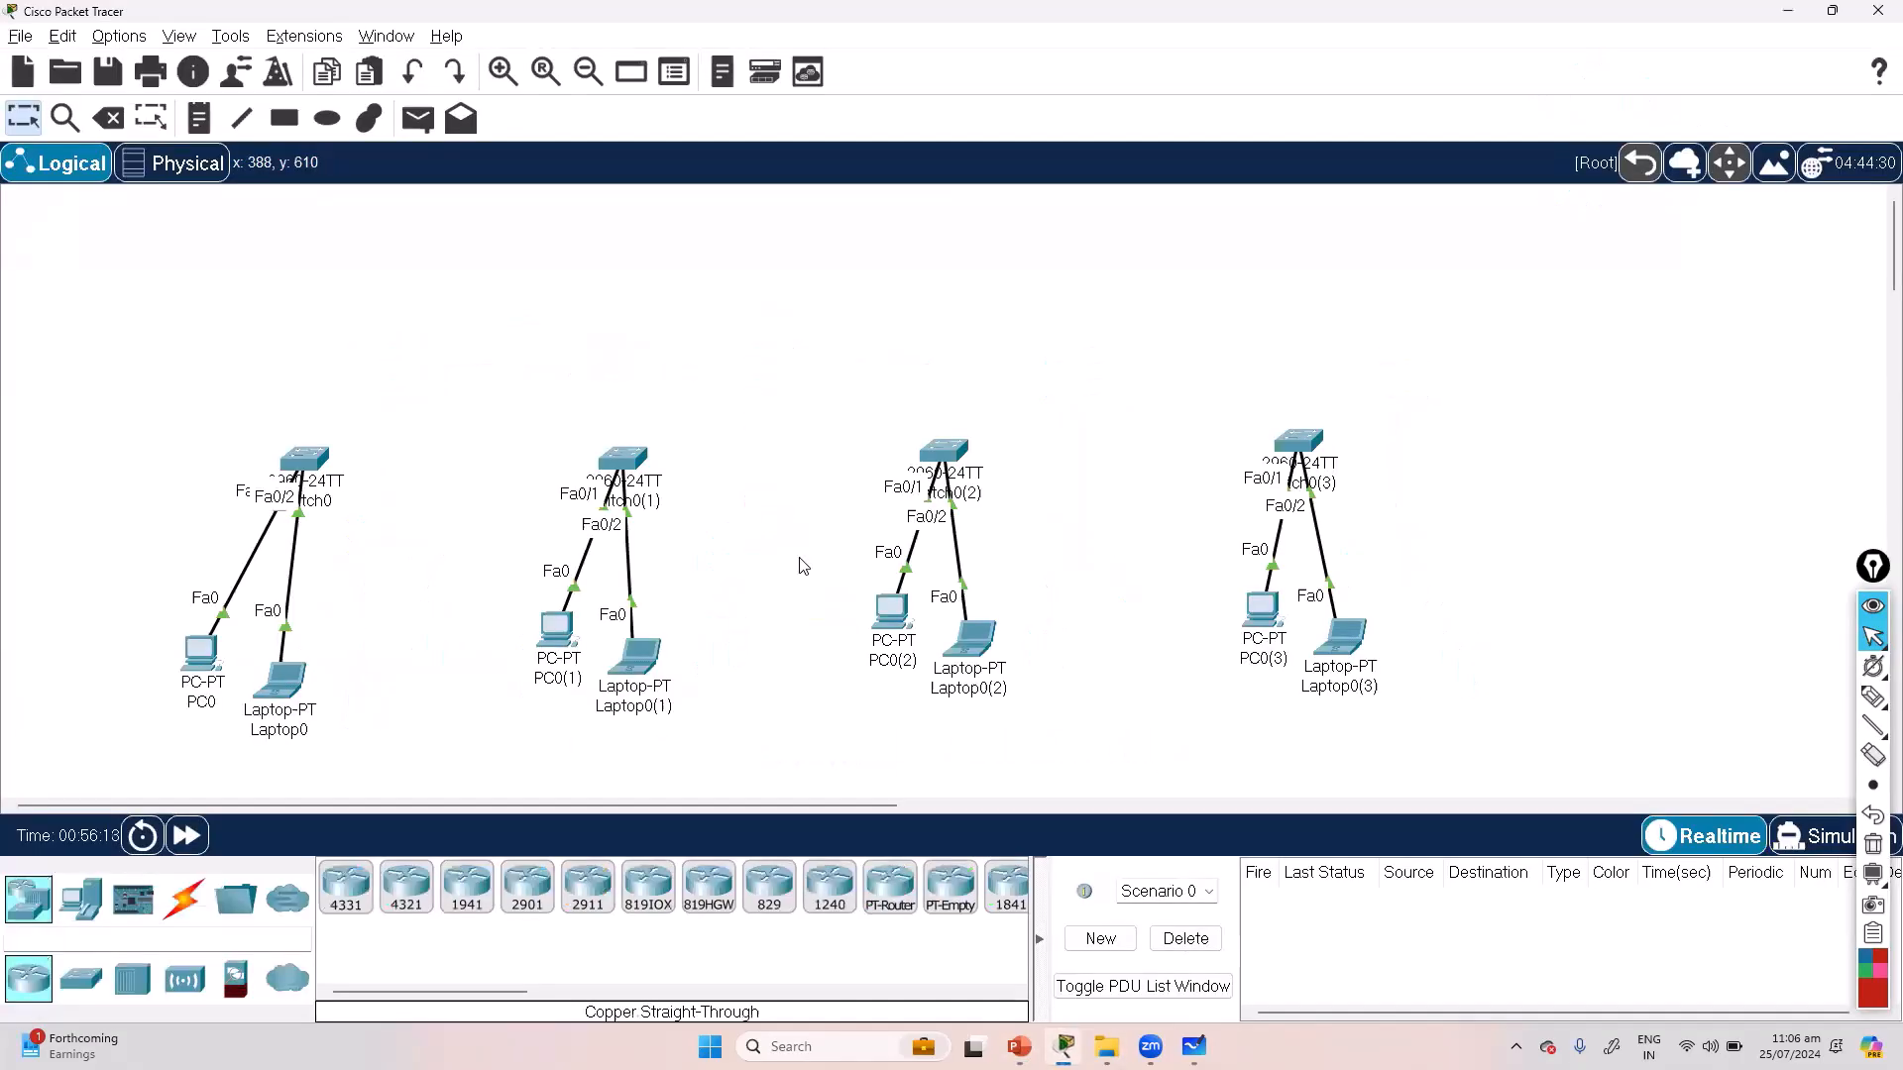
click(346, 885)
click(354, 342)
click(354, 347)
click(358, 315)
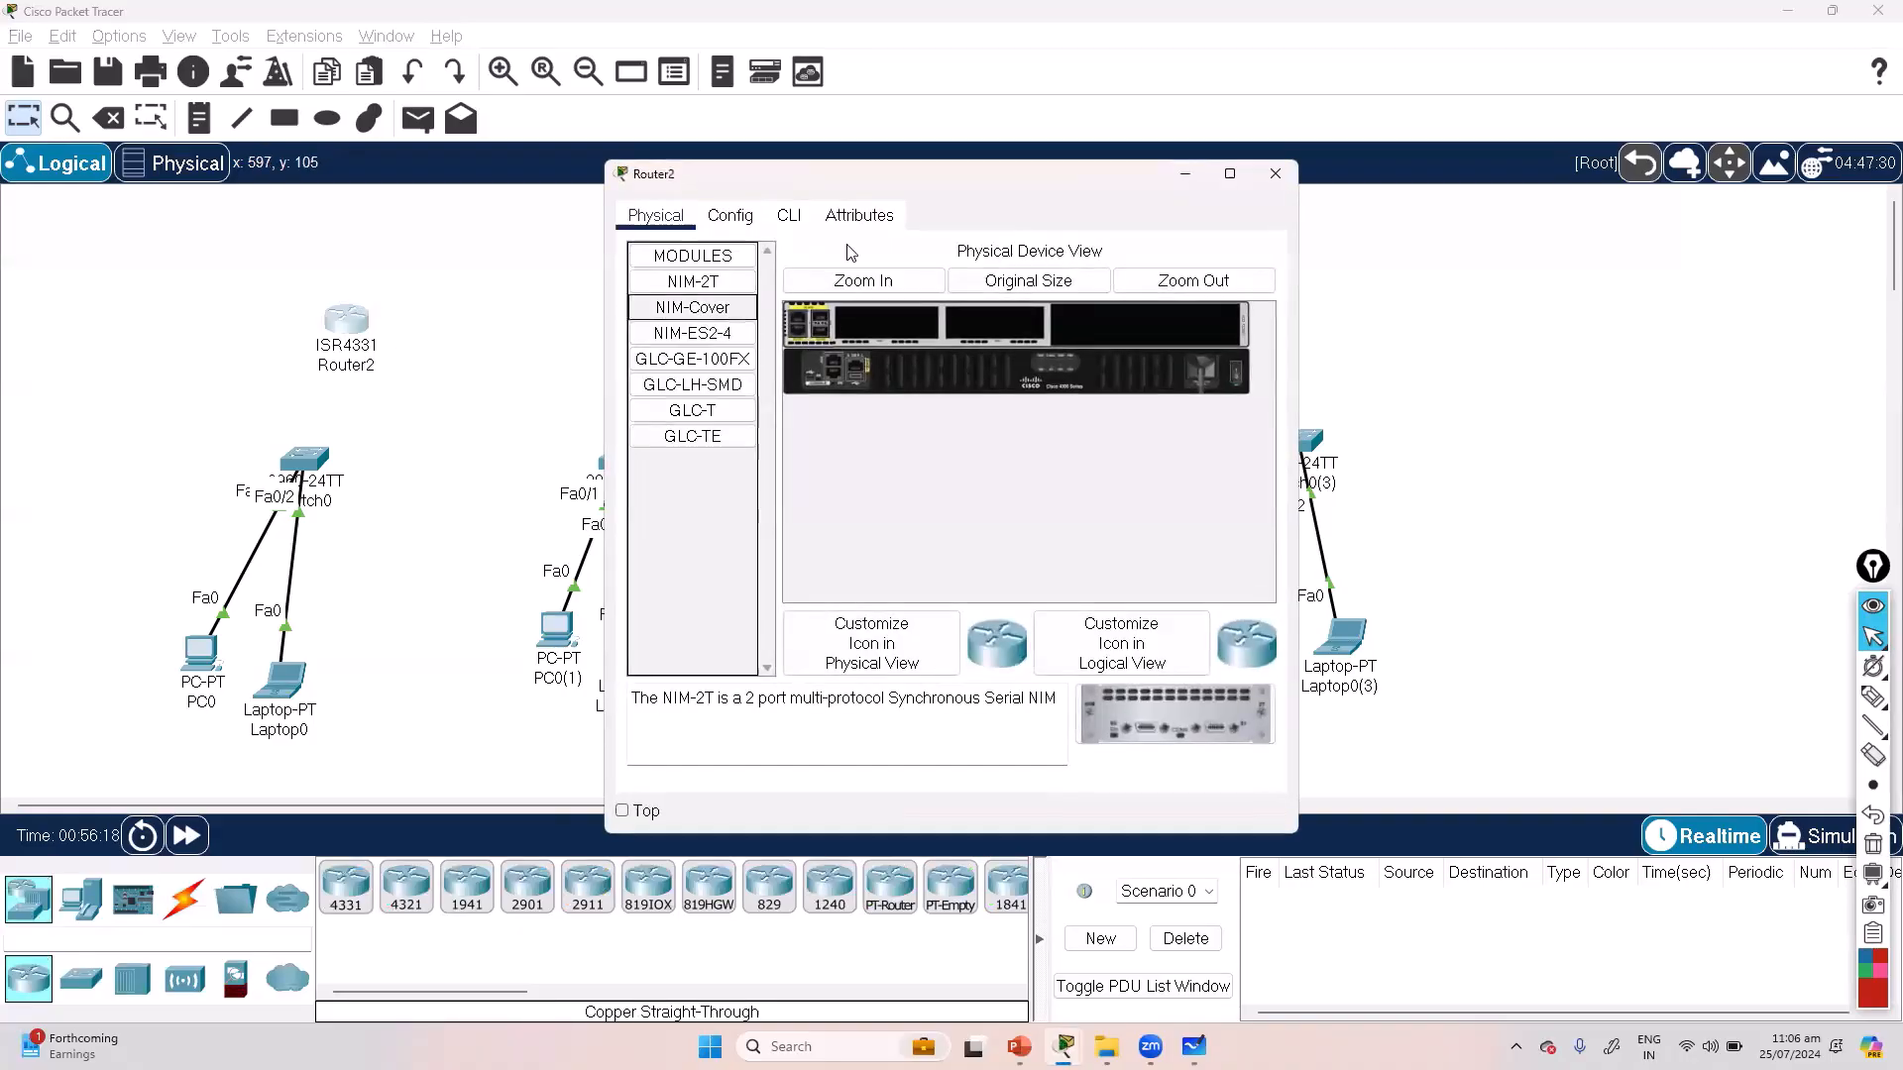
click(1232, 172)
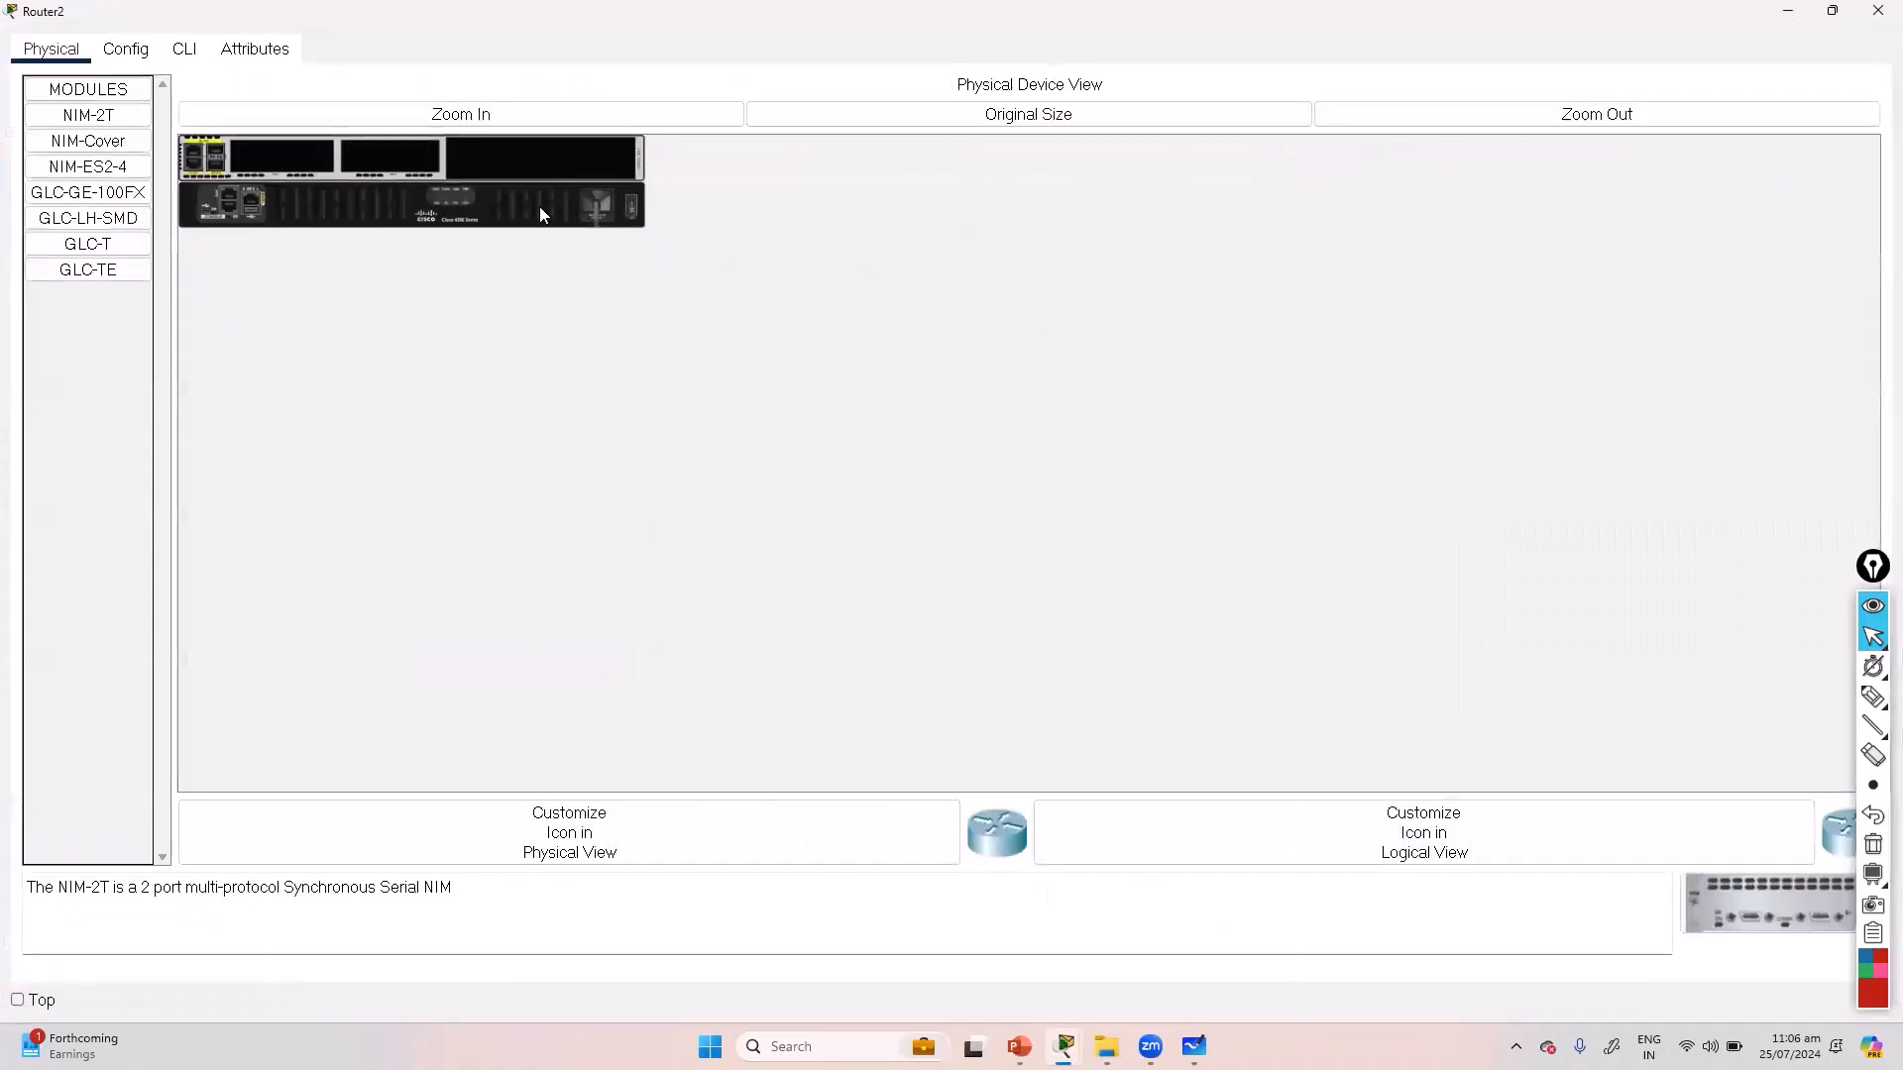
click(485, 117)
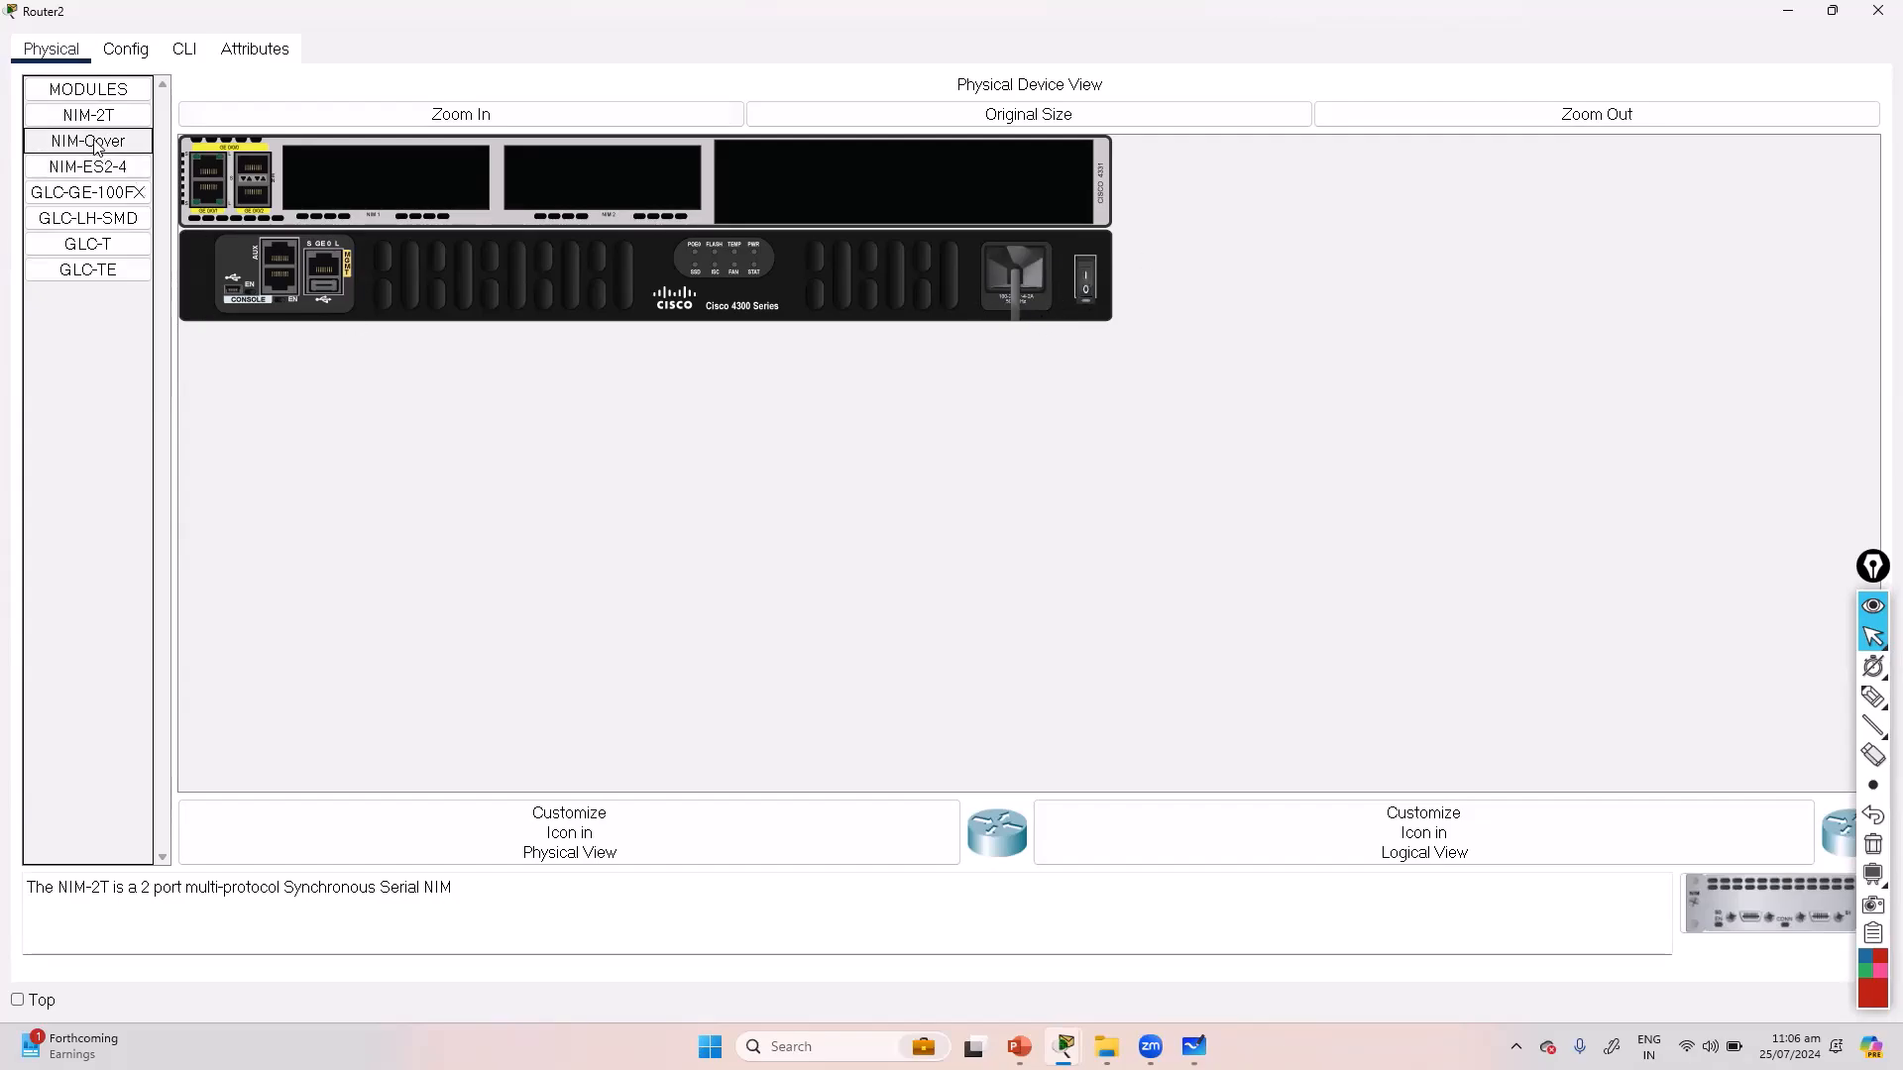
Step: Try a NIM-2T module in the router's second empty slot and replace it with a NIM-ES2-4 module
drag(101, 119, 606, 194)
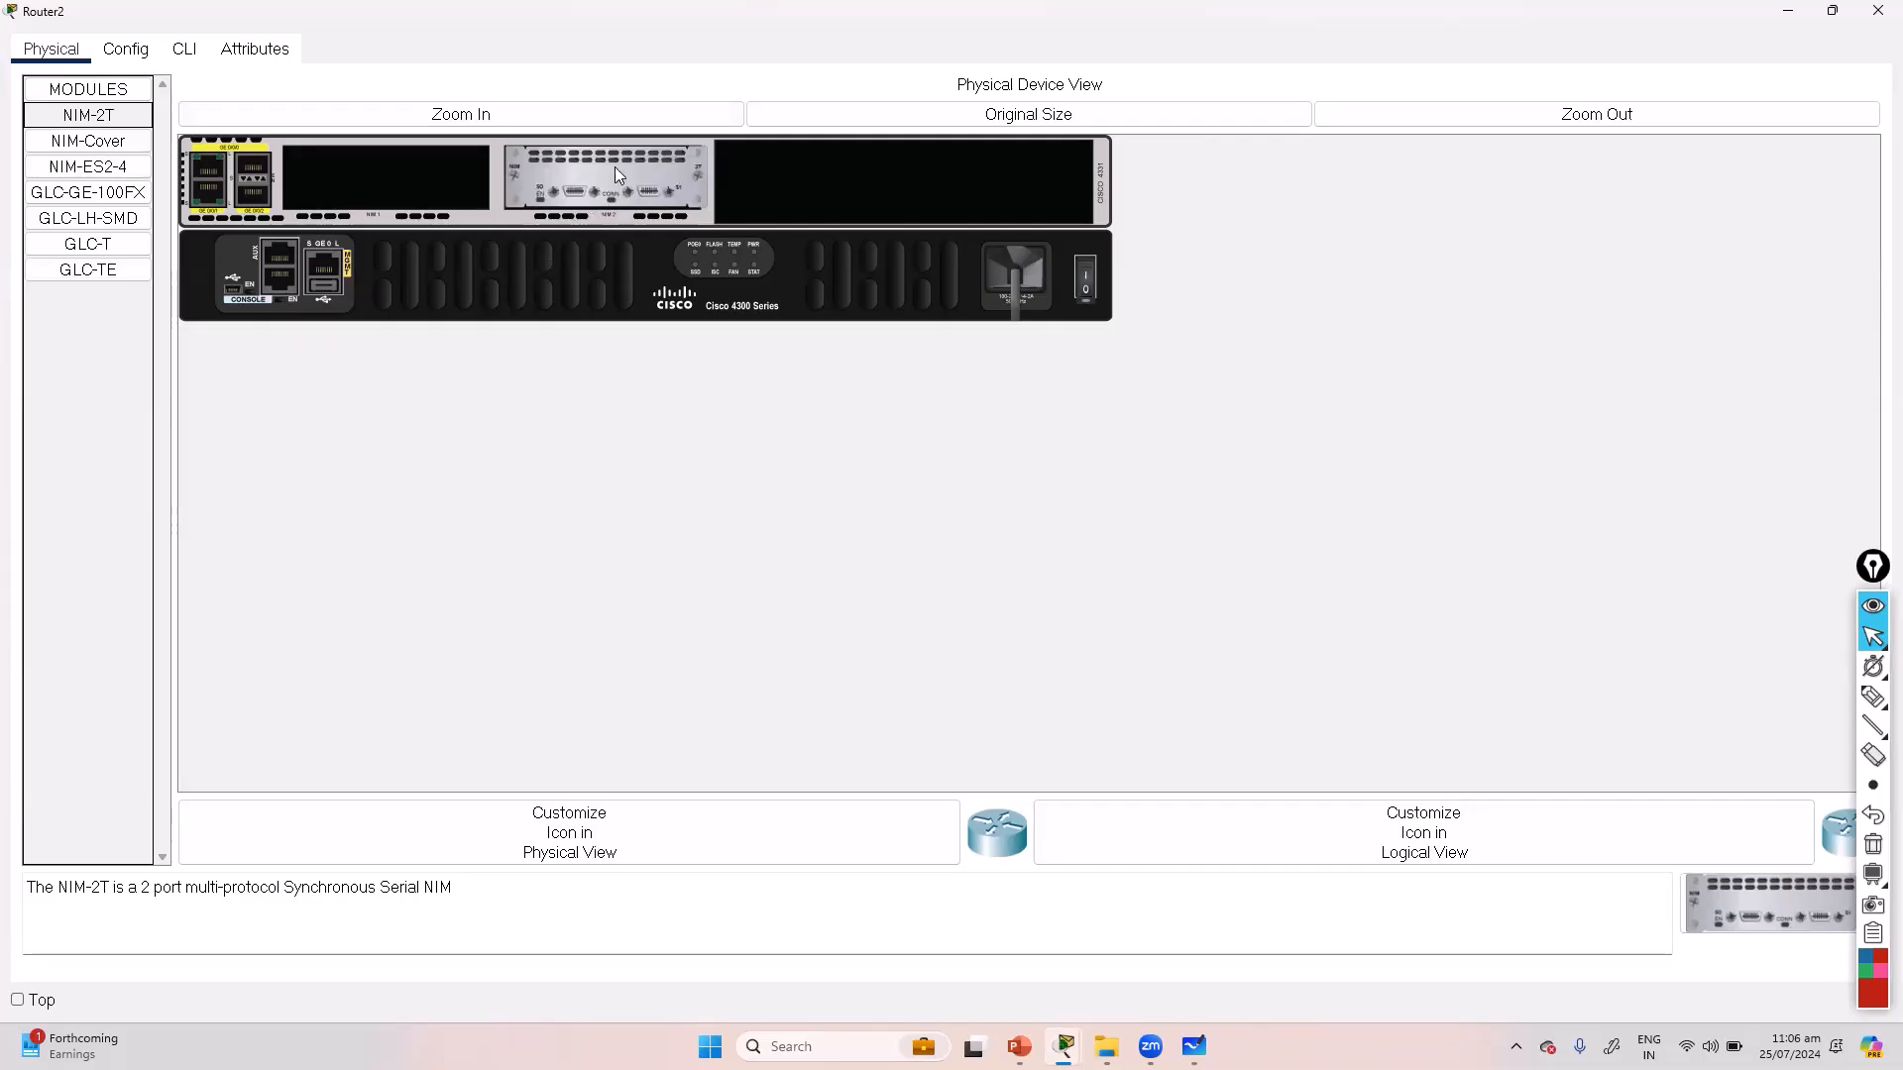
drag(615, 186, 148, 380)
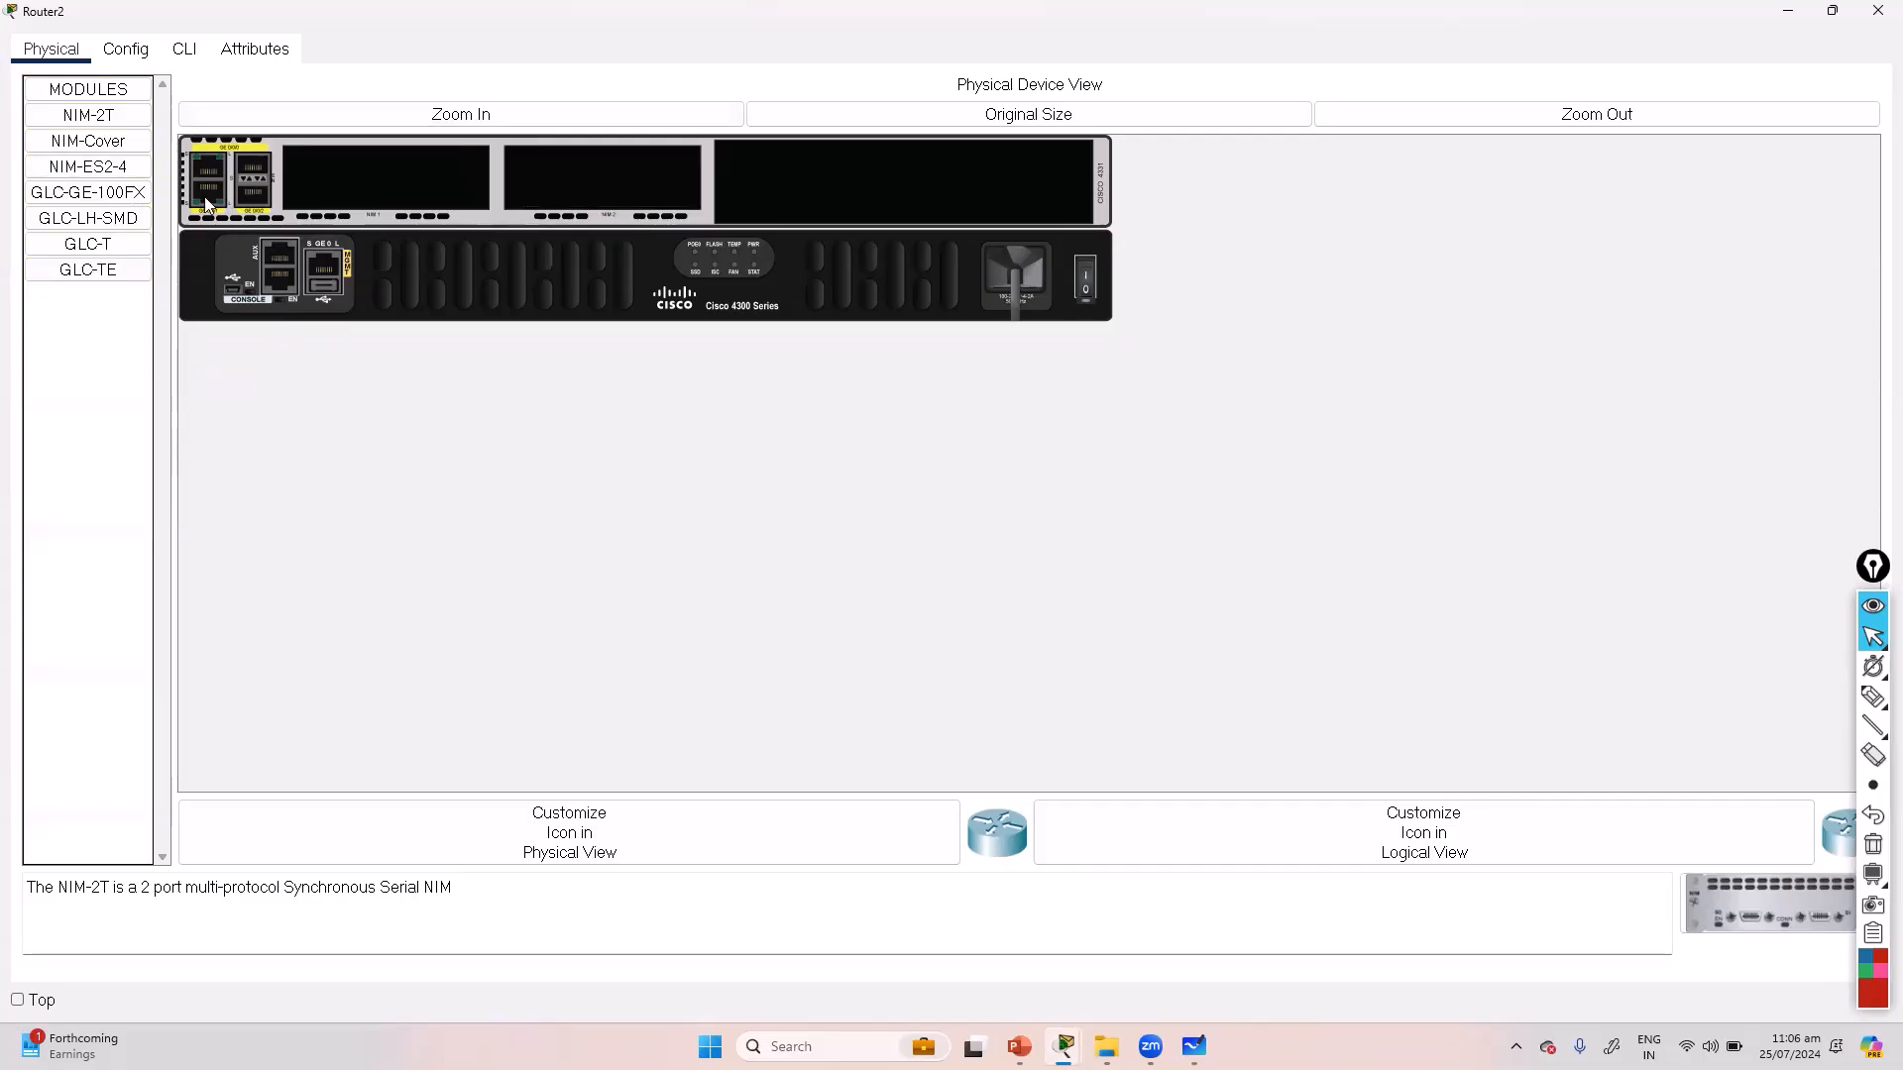
click(118, 172)
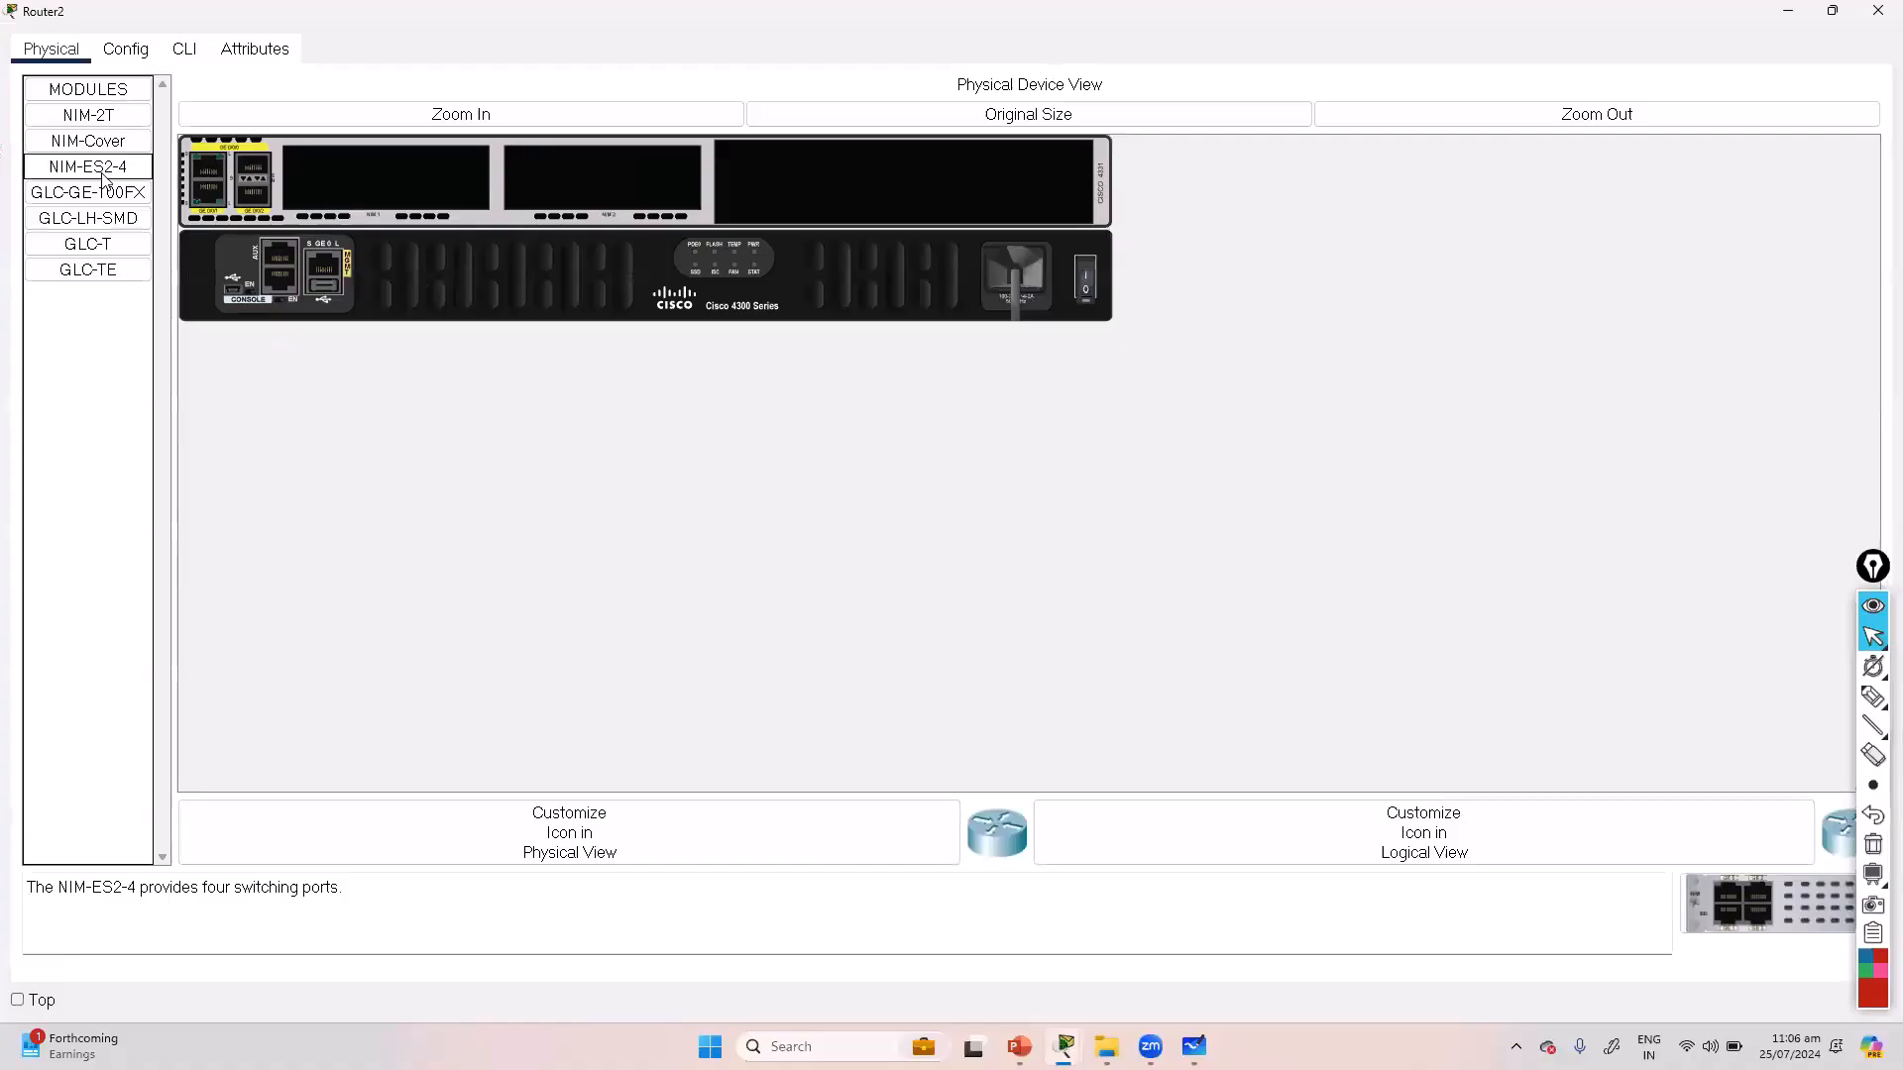
drag(103, 178, 617, 195)
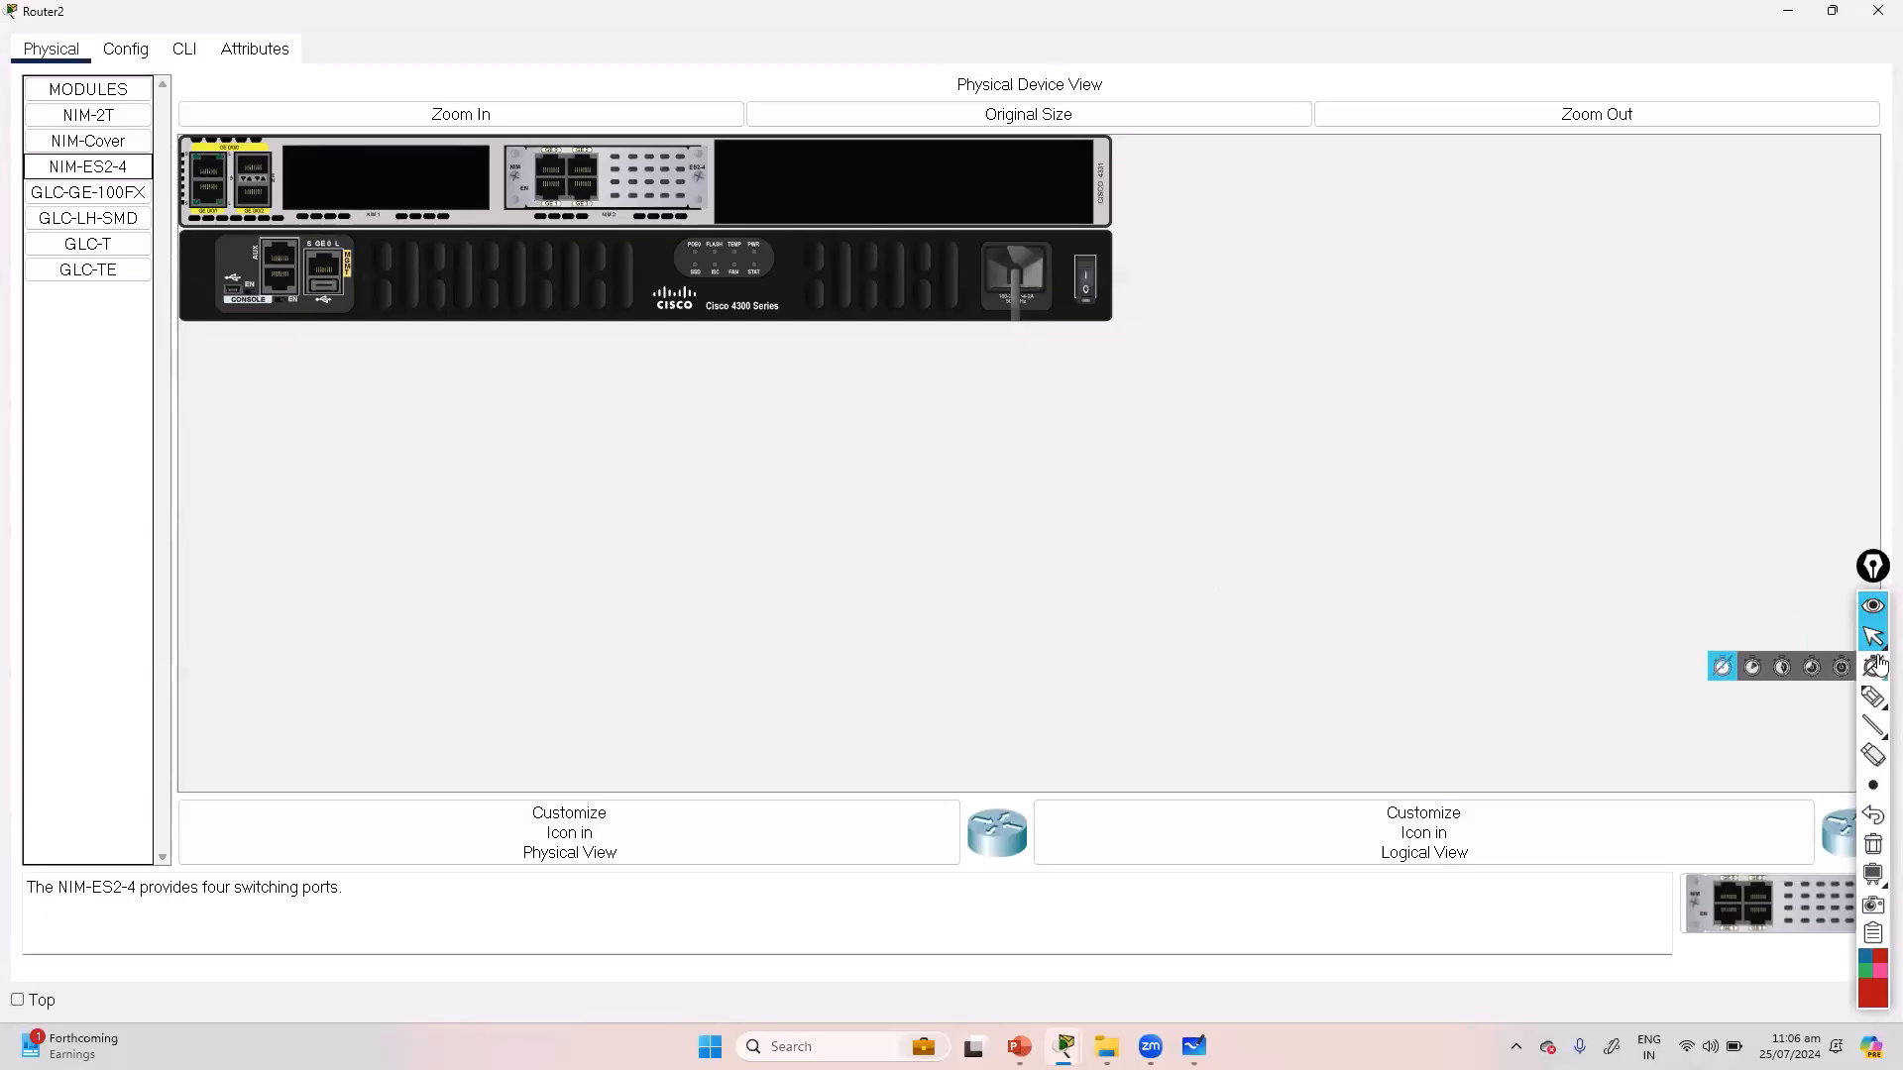
Step: Circle the router's built-in Ethernet ports in red and handwrite their interface numbers g0/0/0, 1, 2 and 3 below
click(1874, 698)
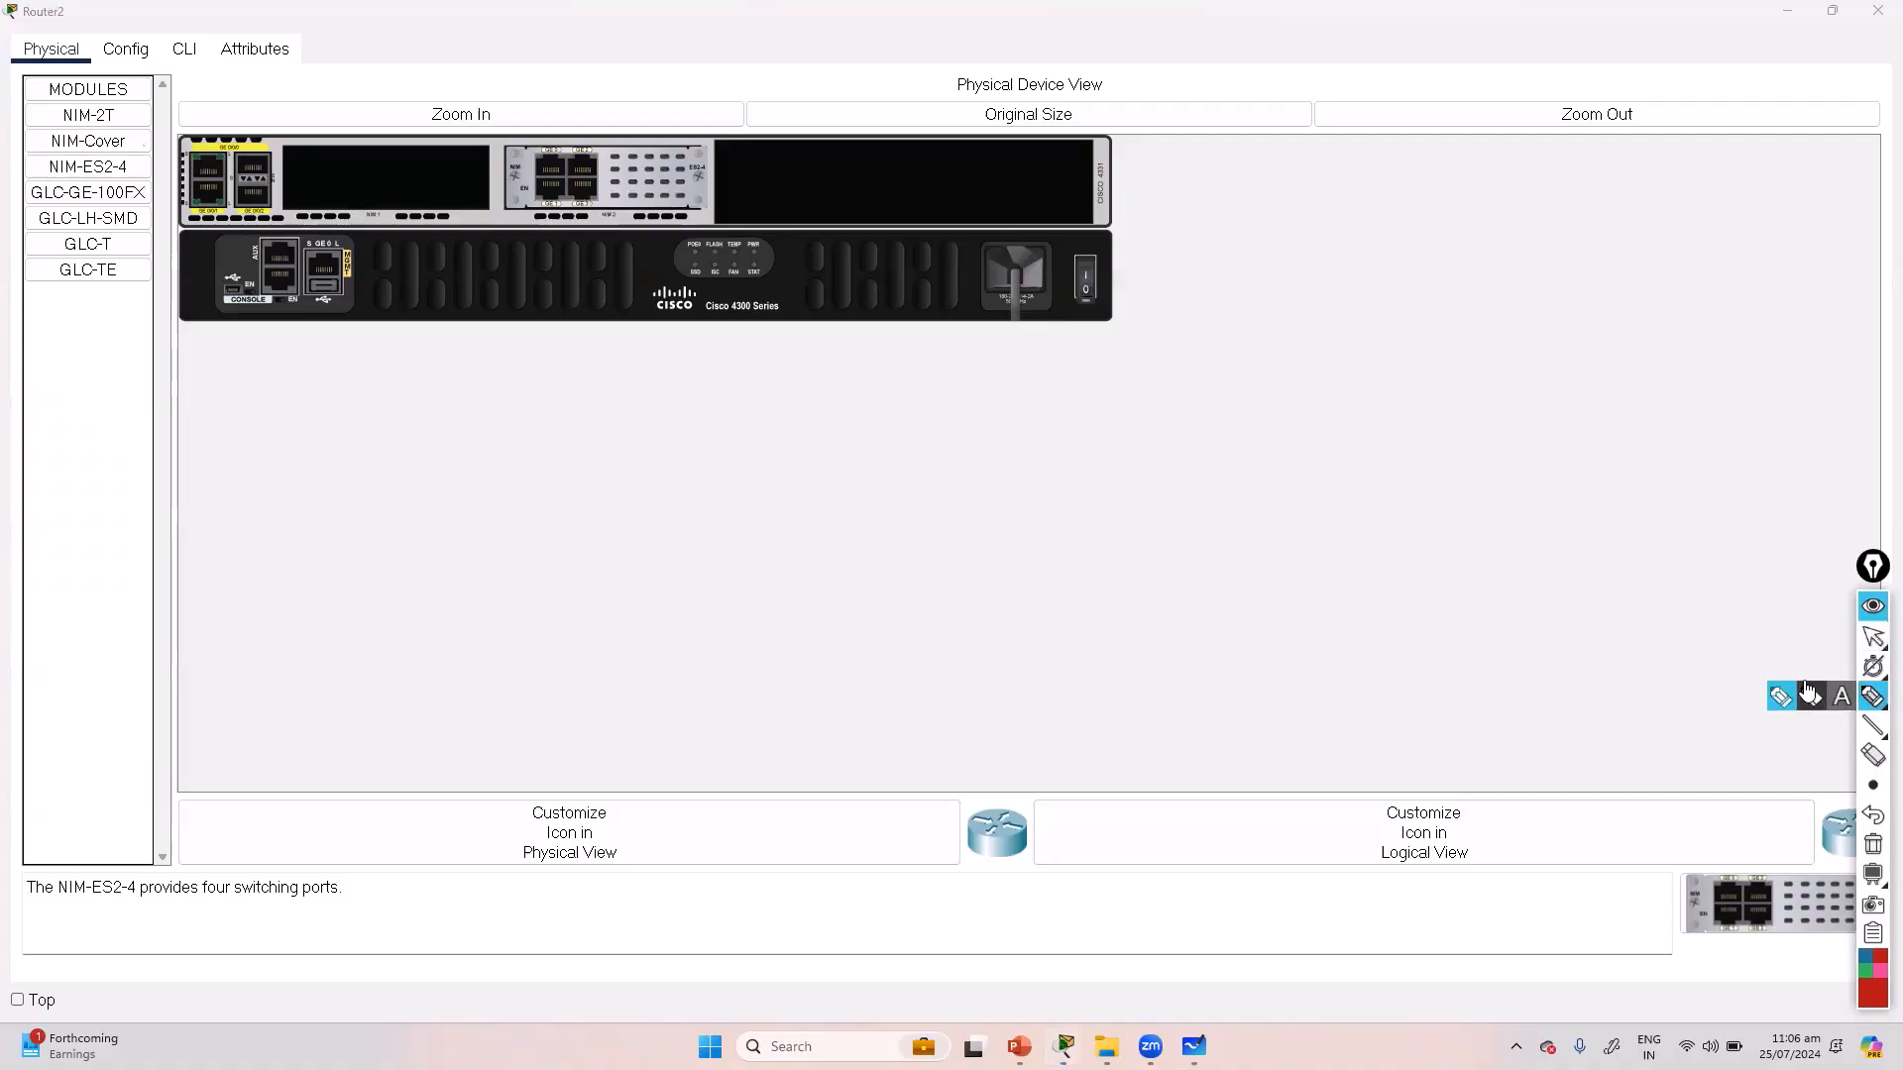
mouse_move(262, 131)
mouse_down()
mouse_move(179, 199)
mouse_move(241, 251)
mouse_move(238, 399)
mouse_up()
drag(220, 359, 256, 363)
mouse_move(258, 446)
mouse_down()
mouse_move(253, 491)
mouse_move(280, 466)
mouse_up()
mouse_move(289, 421)
mouse_down()
mouse_move(300, 474)
mouse_move(313, 432)
mouse_up()
drag(323, 409, 330, 458)
drag(353, 424, 432, 564)
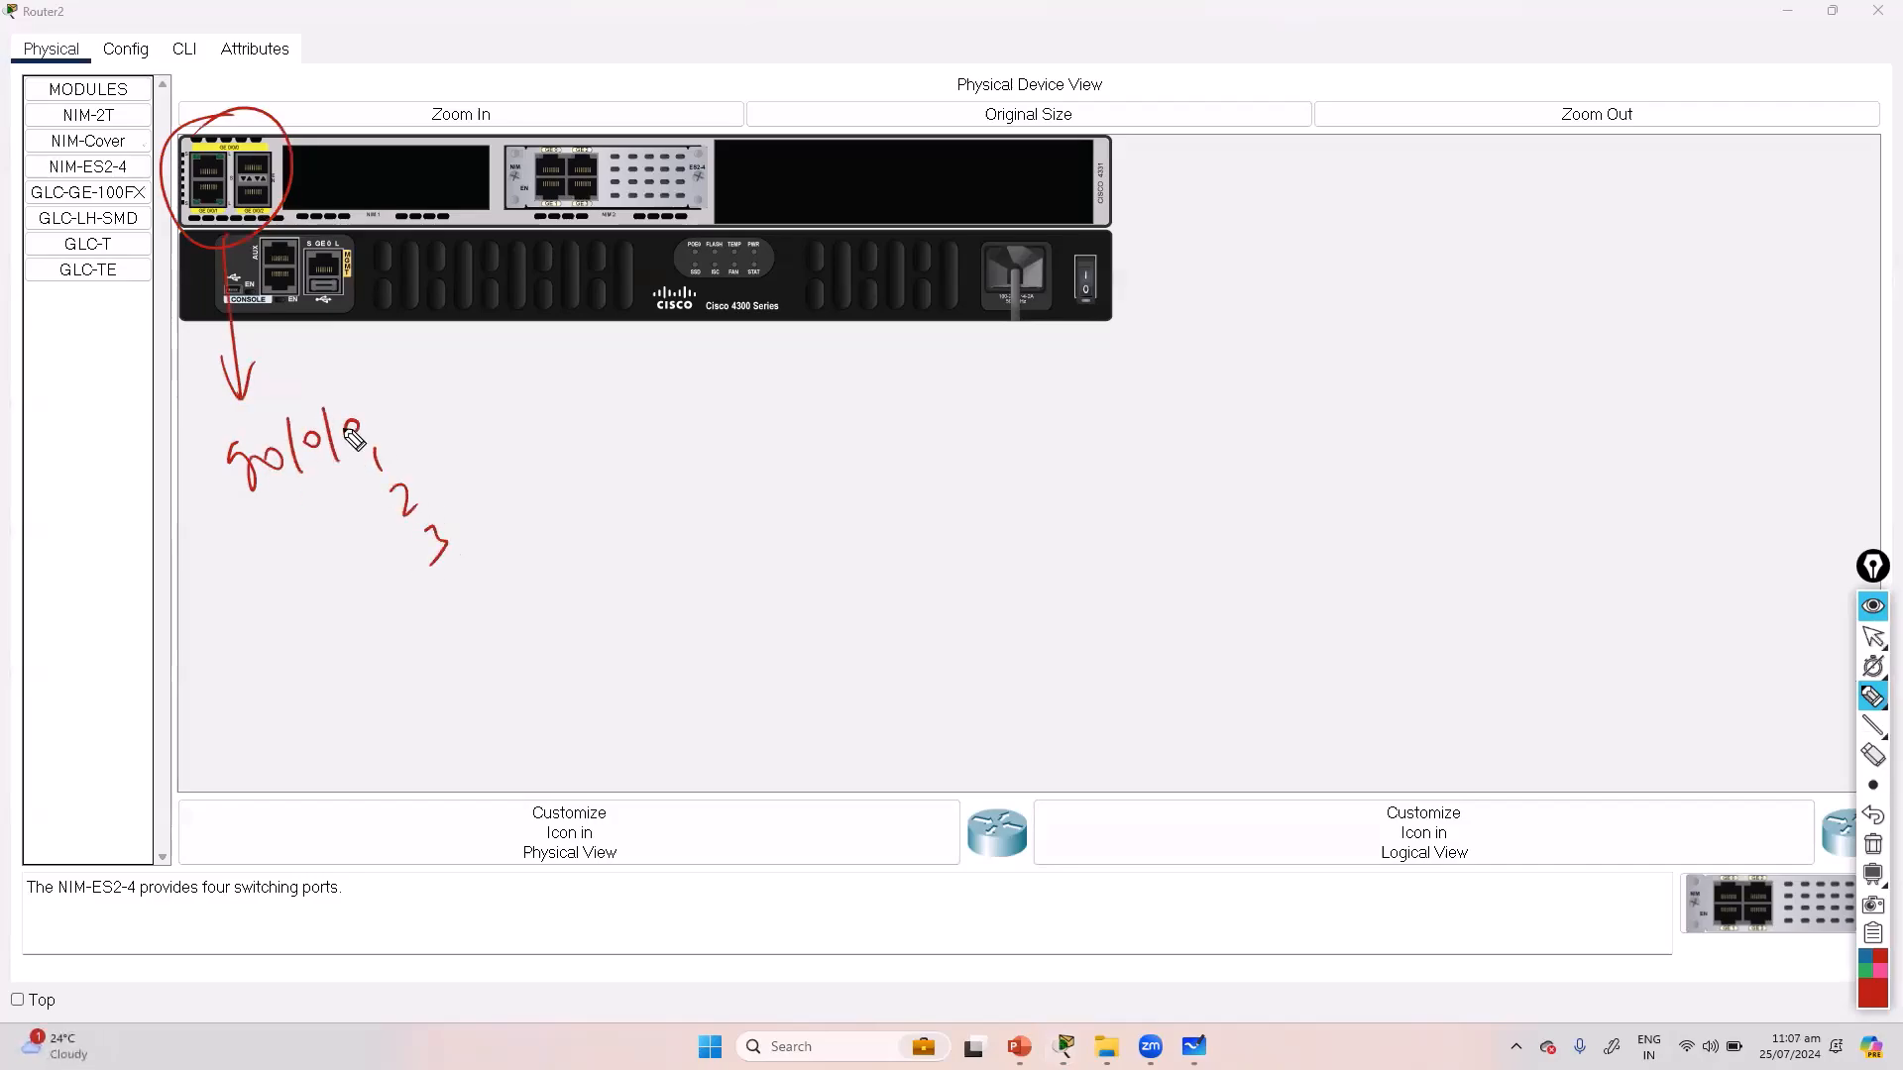
Step: Annotate the built-in ports as L3 with an IP address and the NIM-ES2-4 ports as L2, and clear all annotations
mouse_move(366, 401)
mouse_down()
mouse_move(440, 594)
mouse_move(302, 396)
mouse_up()
mouse_move(361, 644)
mouse_down()
mouse_move(359, 684)
mouse_move(415, 678)
mouse_move(388, 622)
mouse_move(468, 604)
mouse_up()
mouse_move(462, 606)
mouse_down()
mouse_move(458, 656)
mouse_move(501, 612)
mouse_up()
mouse_move(507, 640)
mouse_down()
mouse_move(550, 599)
mouse_move(578, 625)
mouse_up()
mouse_move(116, 188)
mouse_down()
mouse_move(149, 109)
mouse_move(563, 93)
mouse_move(560, 139)
mouse_up()
mouse_move(548, 123)
mouse_down()
mouse_move(573, 121)
mouse_move(699, 449)
mouse_up()
mouse_move(696, 448)
mouse_down()
mouse_move(705, 484)
mouse_move(785, 441)
mouse_up()
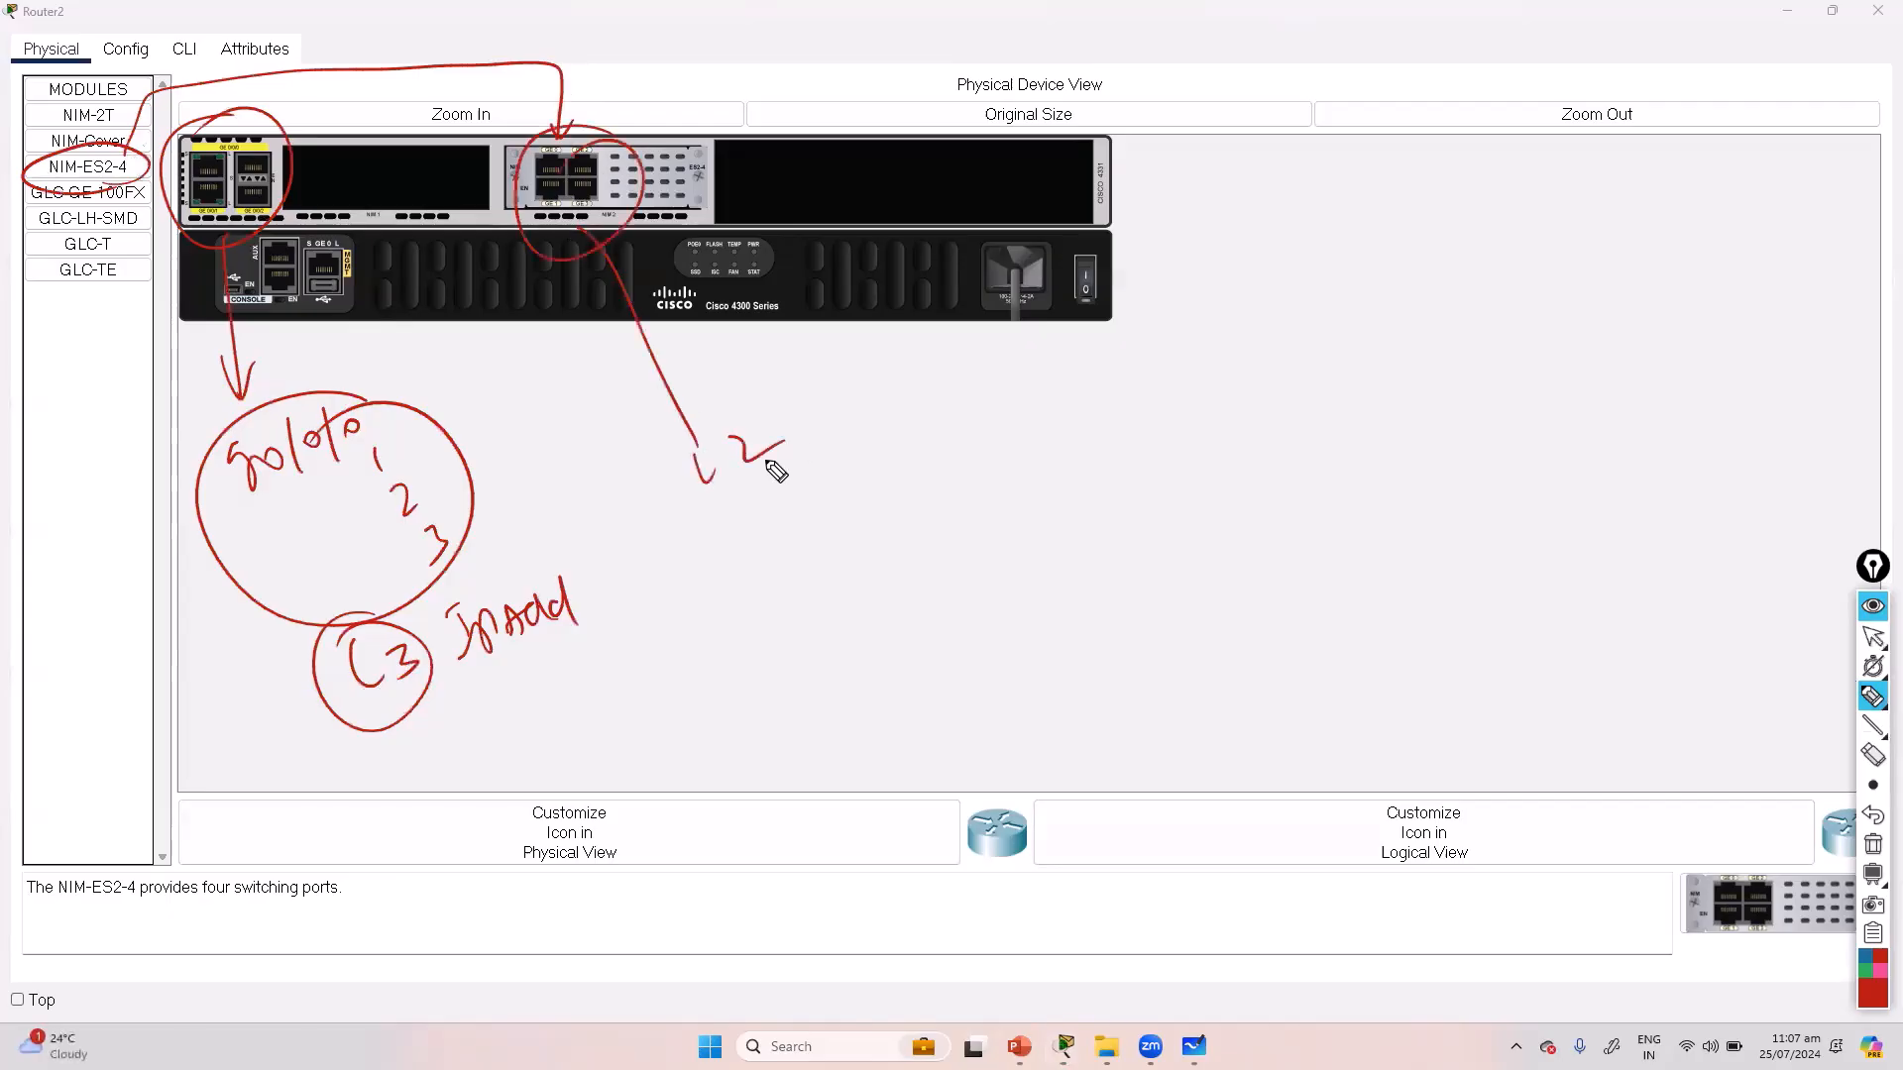
key(ctrl+shift+7)
key(ctrl+shift+2)
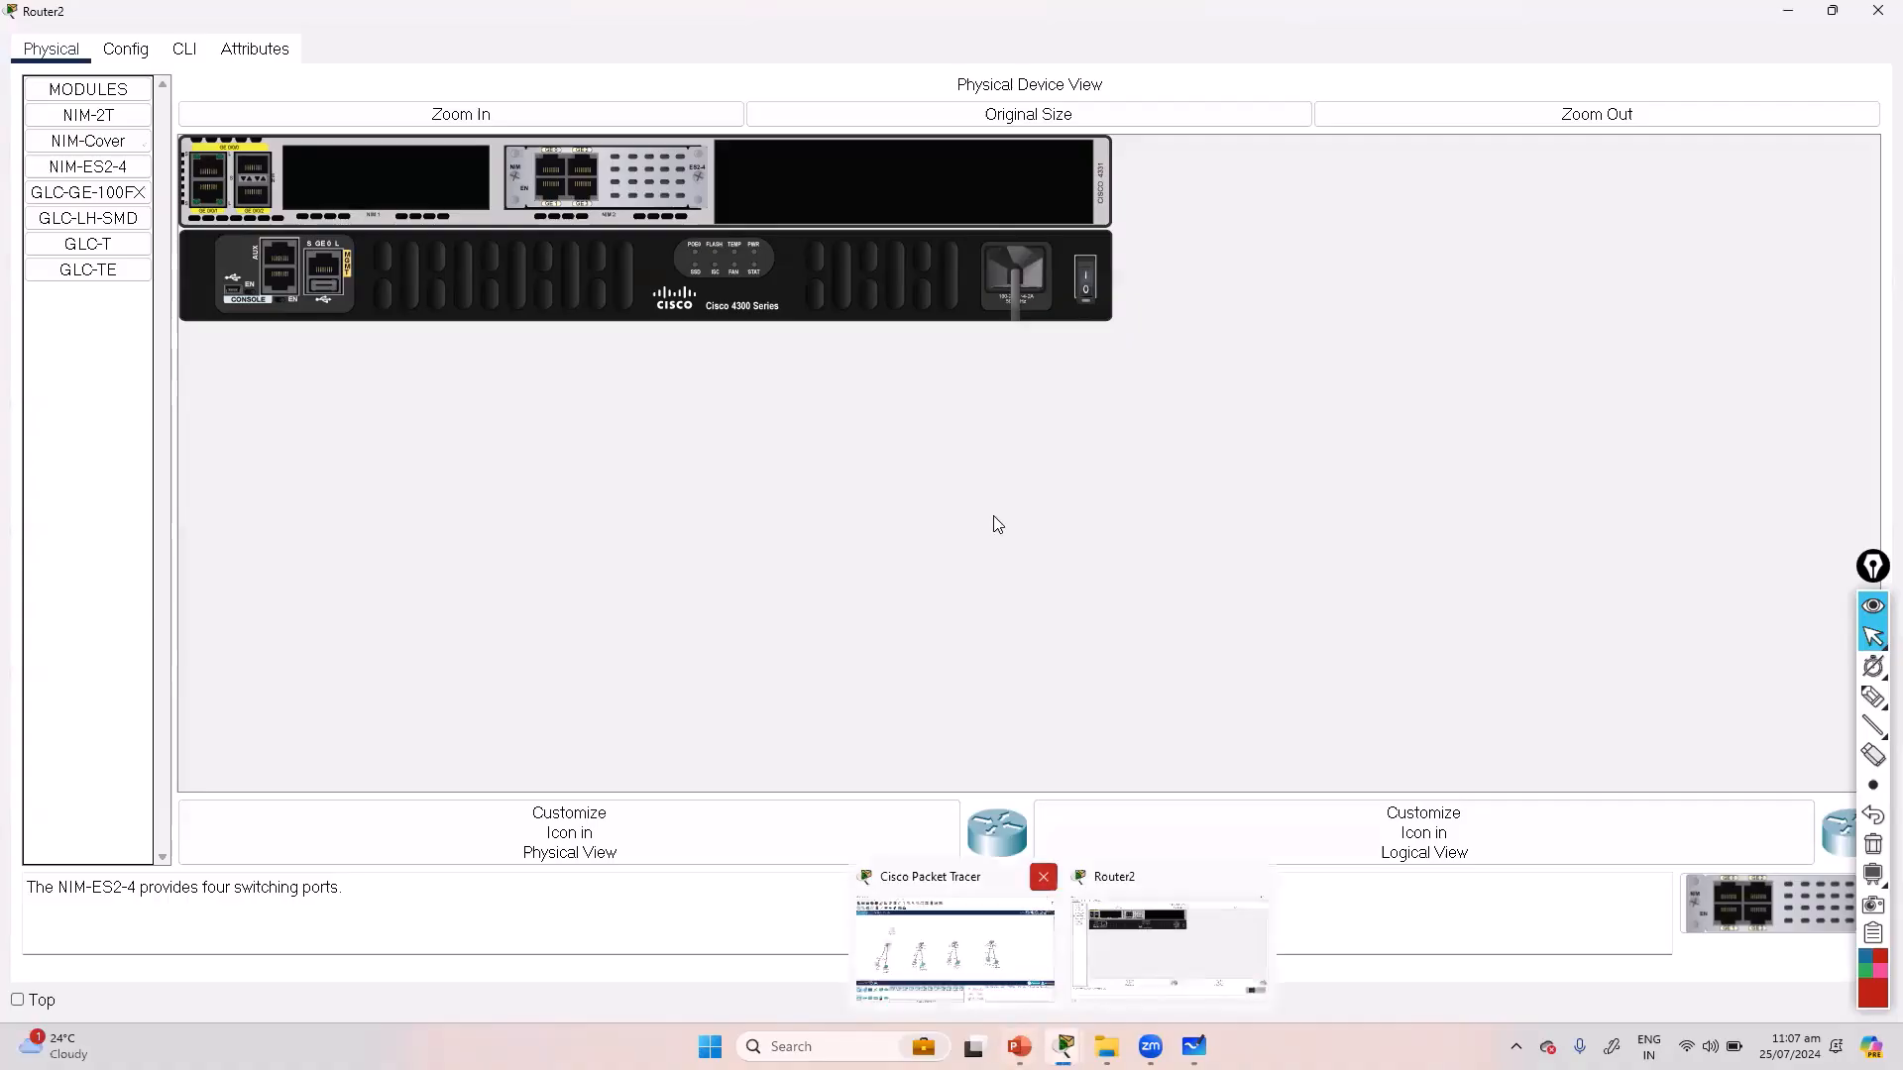
Step: Power on the router and decline the initial configuration dialog on its command line
click(1083, 290)
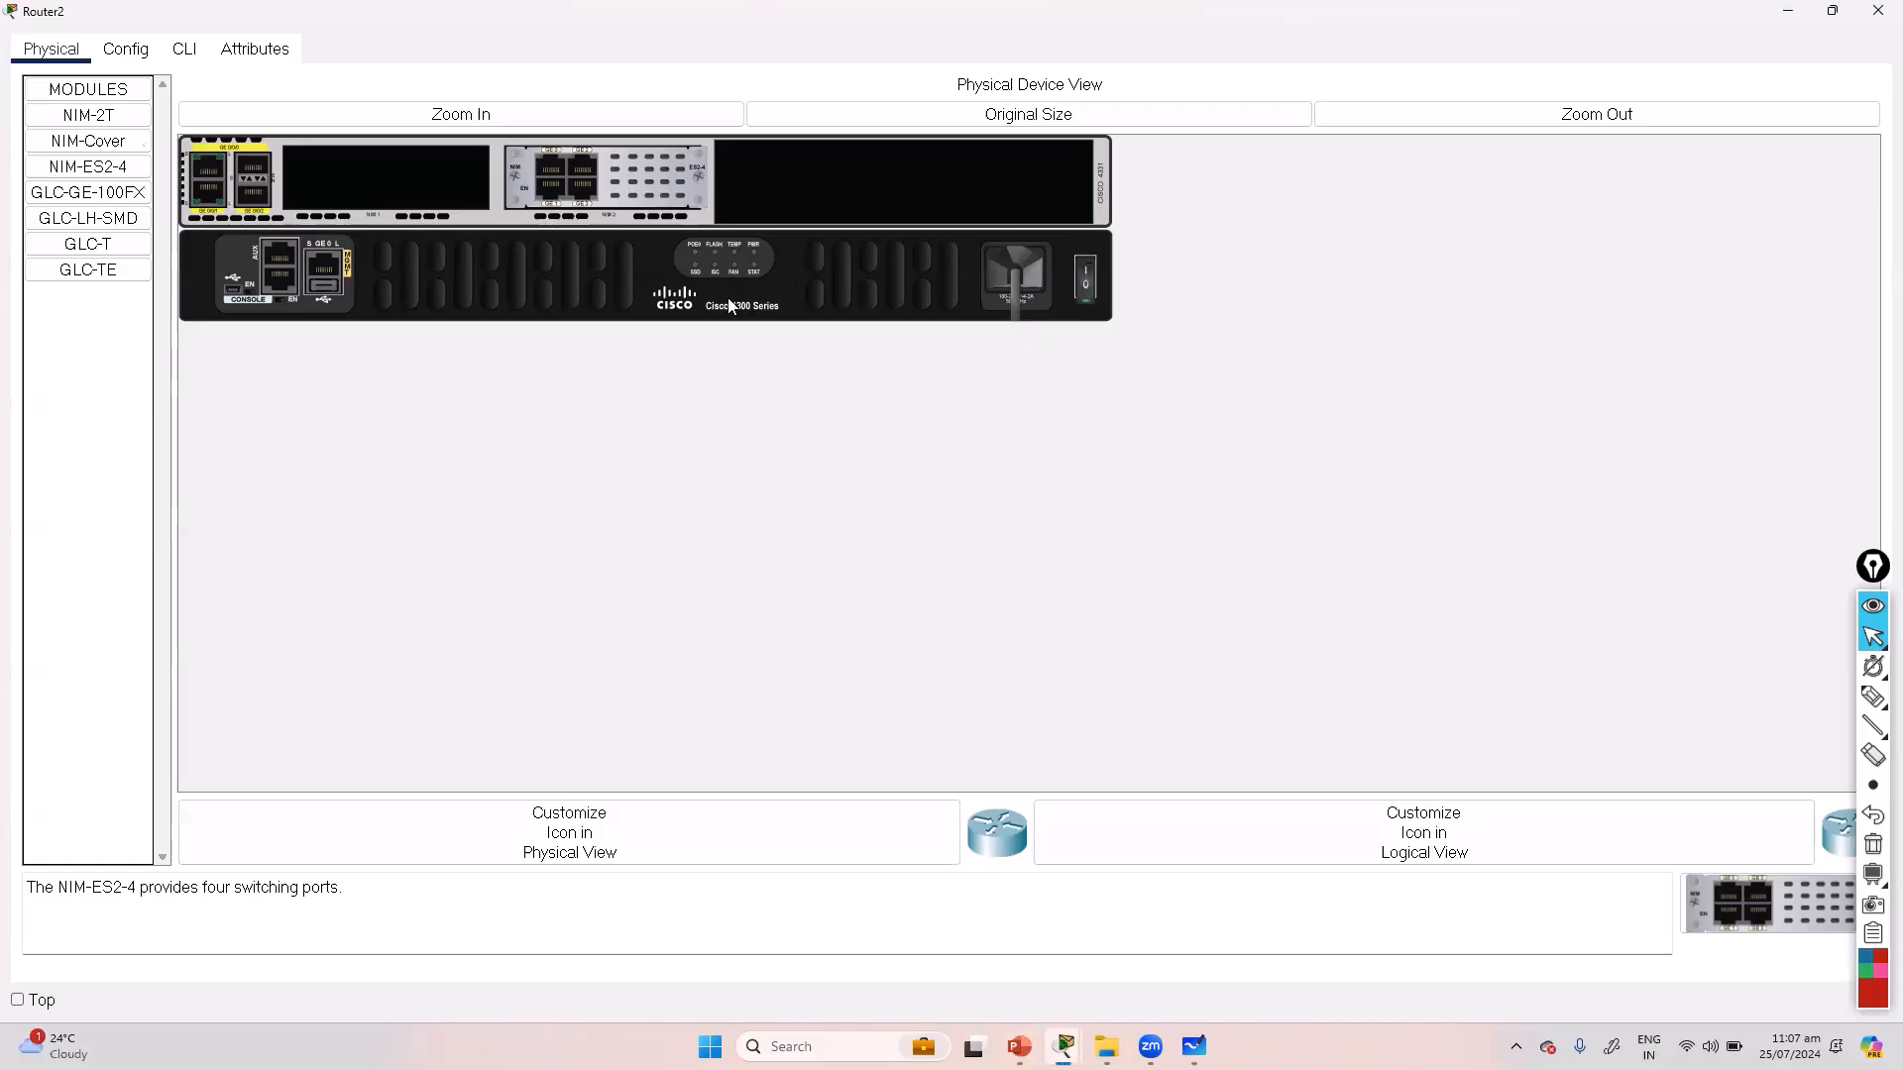
click(199, 57)
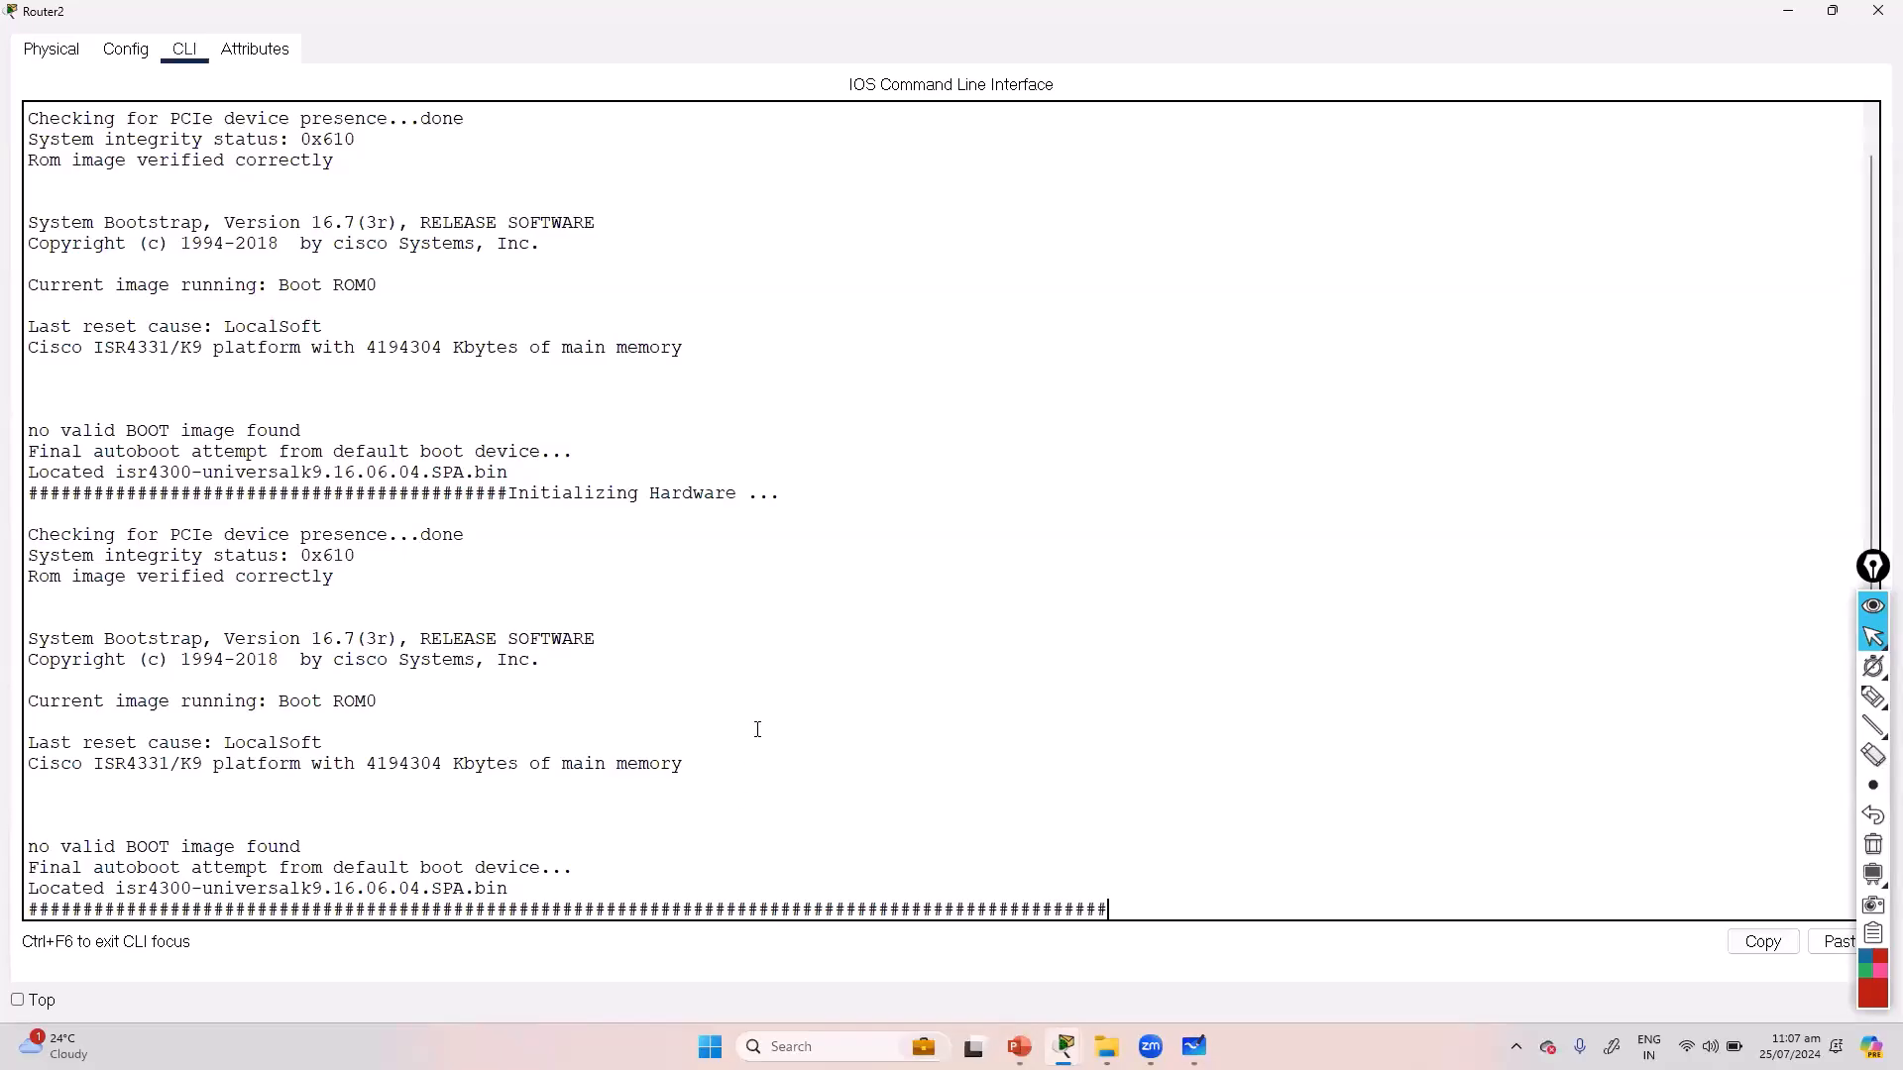
key(Return)
key(Return)
key(Return)
key(Return)
key(Return)
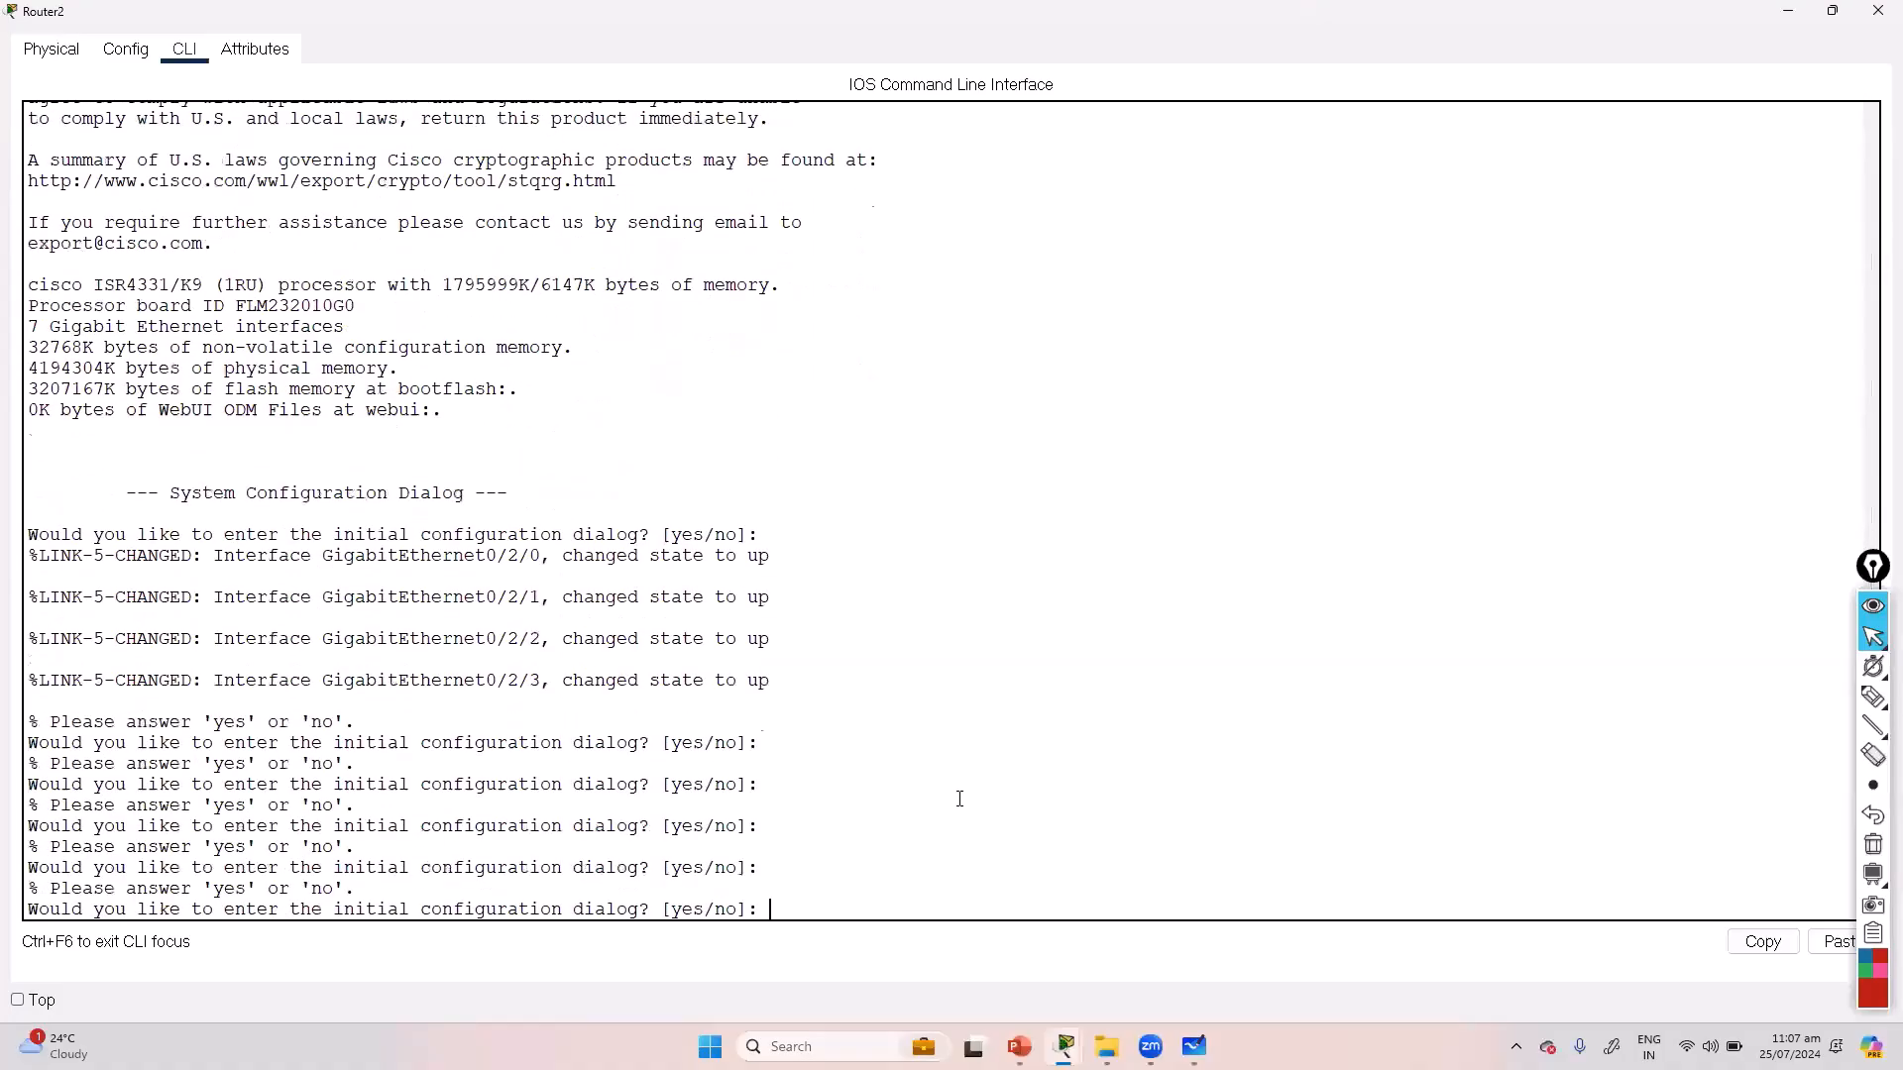
text(n)
key(Return)
key(Return)
key(Return)
key(Return)
Step: Enter privileged mode on the router with the enable command
text(en)
key(Tab)
key(Return)
key(Return)
text(c)
key(BackSpace)
Step: Run show ip int brief and highlight the GigabitEthernet0/0 and GigabitEthernet0/2 rows to compare their status
text(show ip int)
key(BackSpace)
key(BackSpace)
text(int br)
key(Tab)
key(Return)
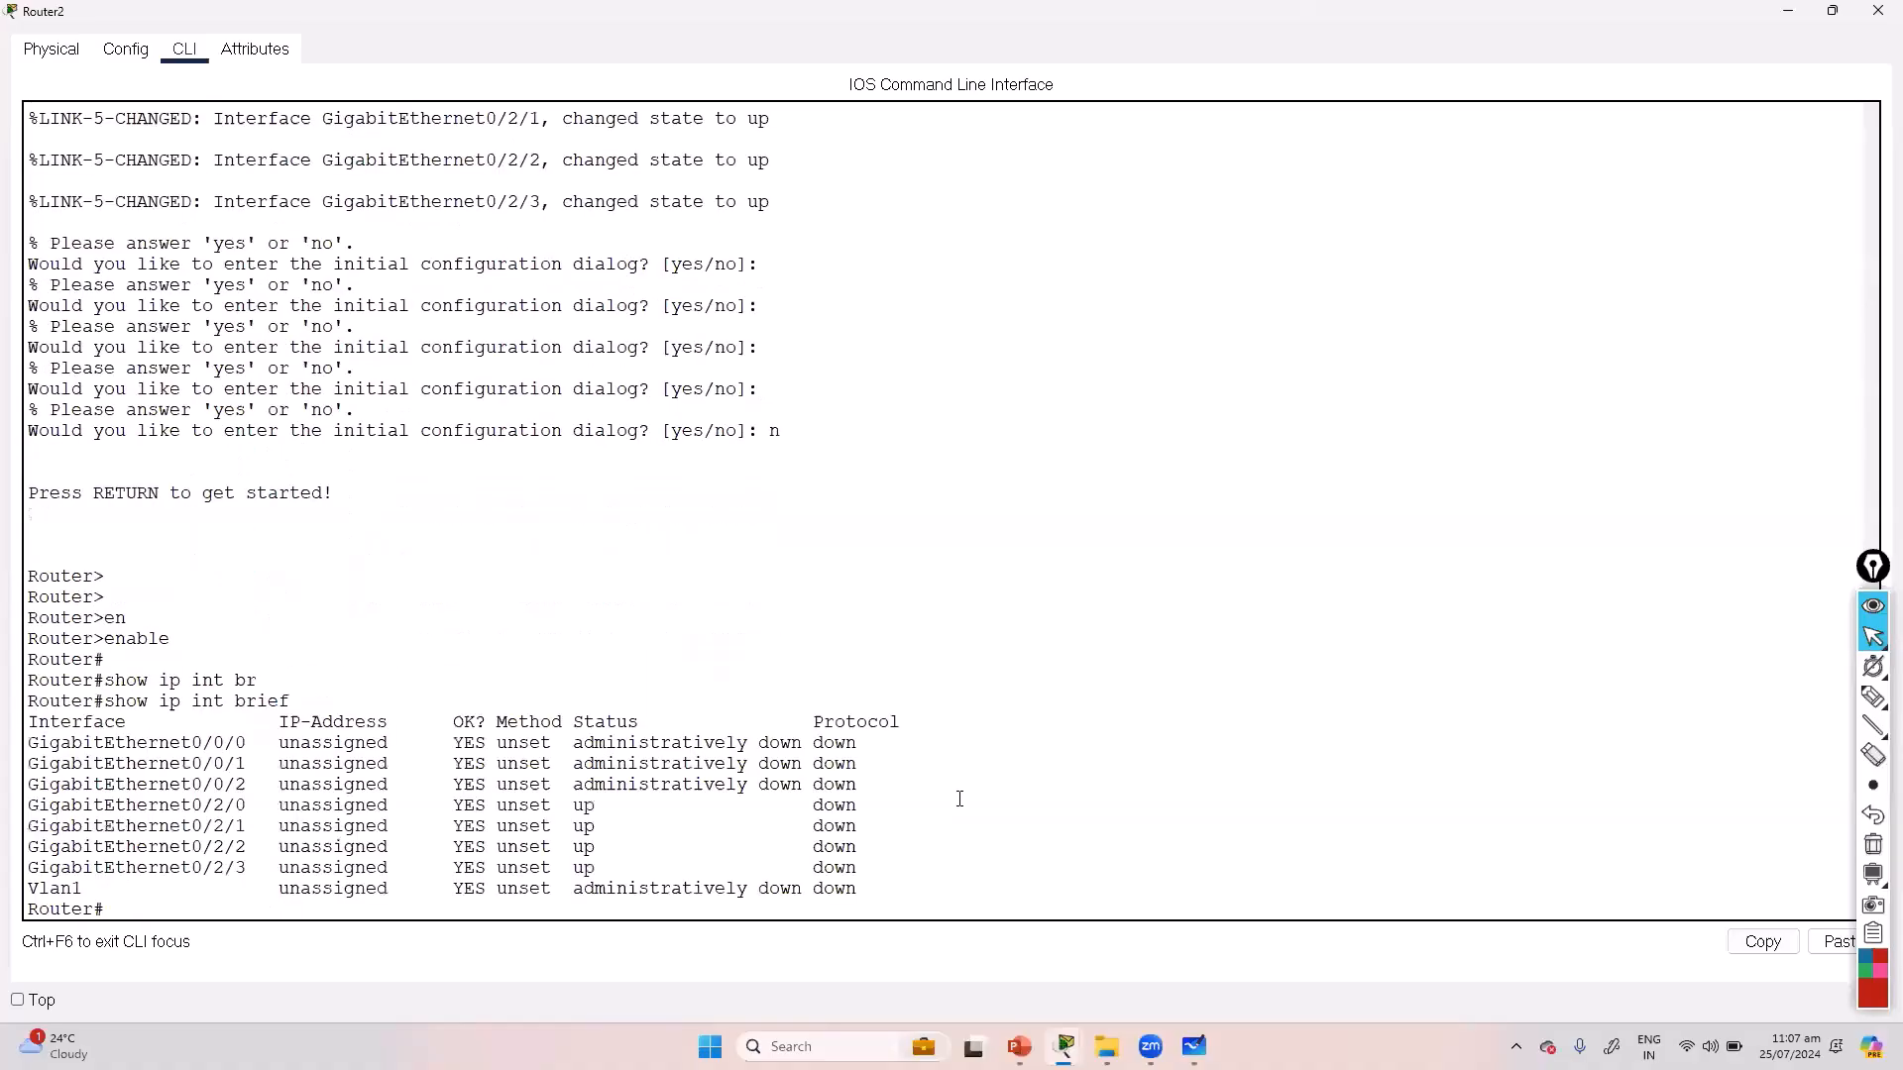
drag(147, 743, 884, 792)
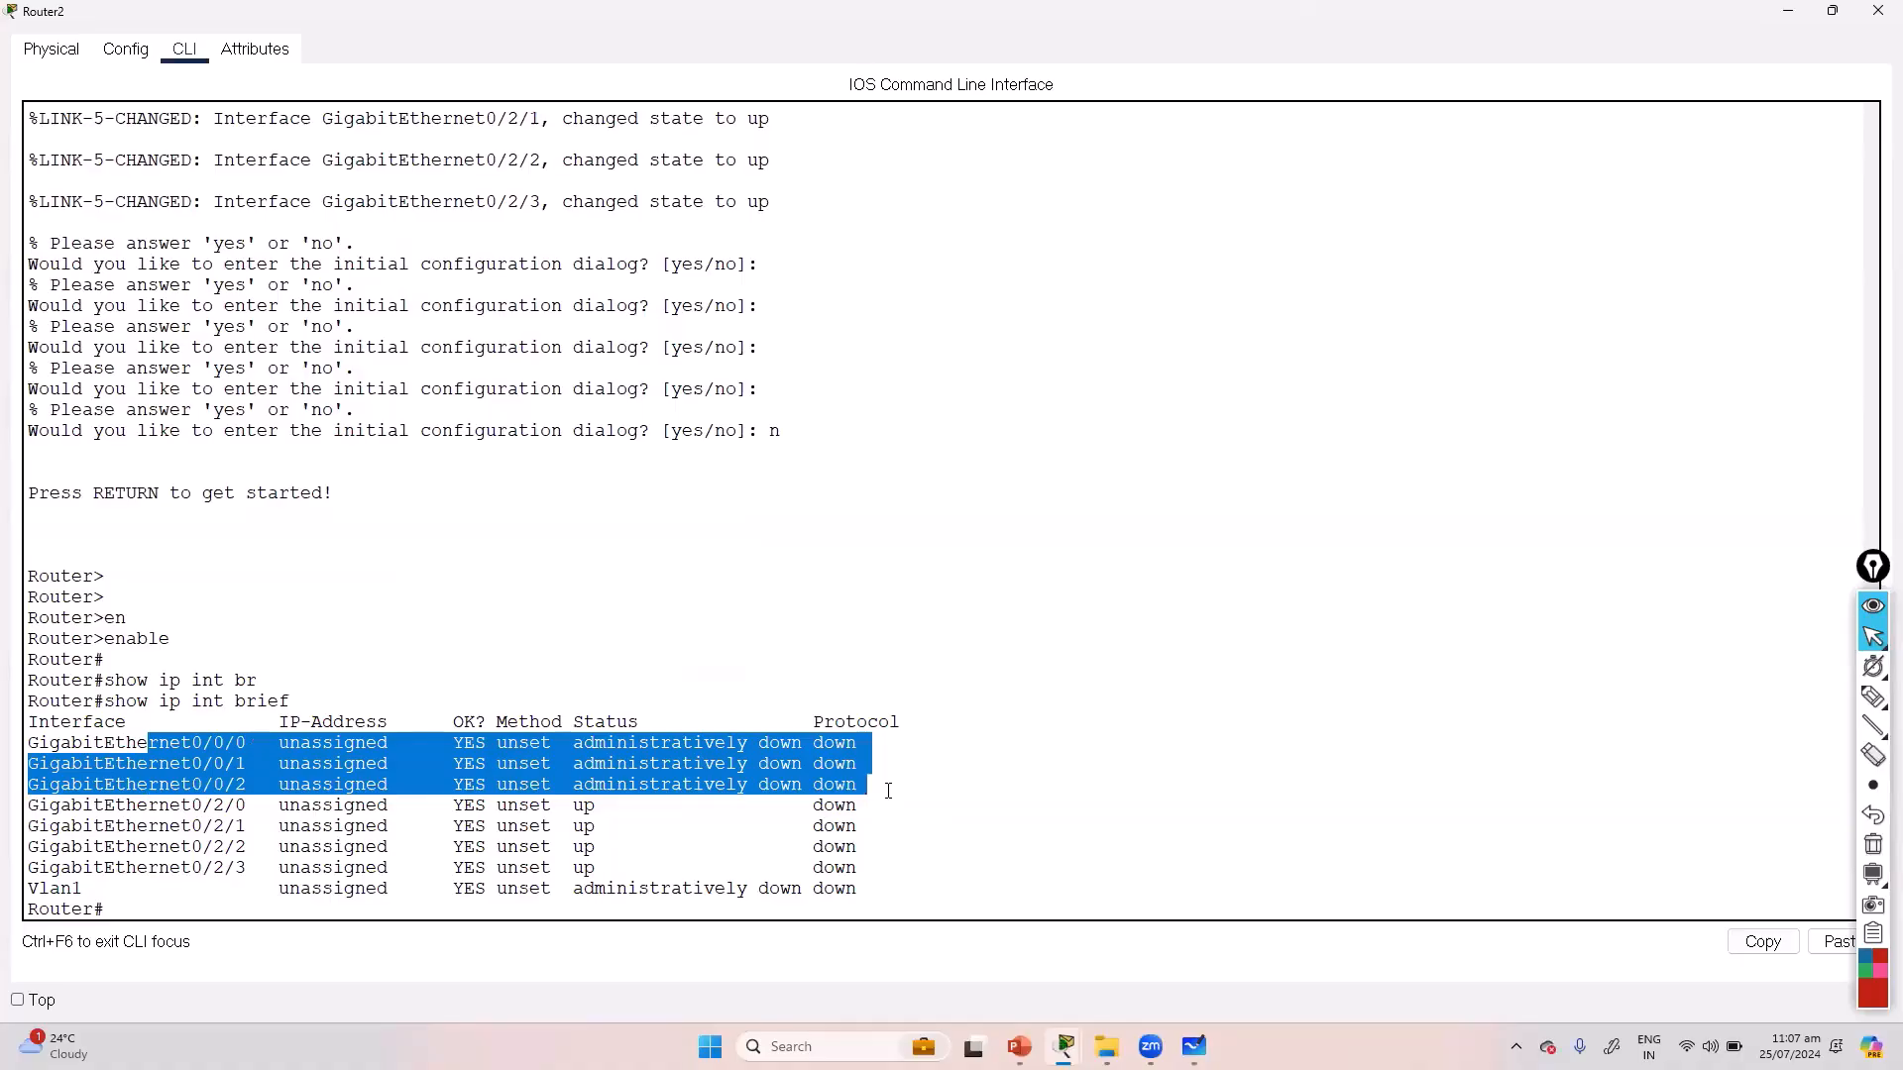
click(490, 858)
drag(254, 800, 872, 850)
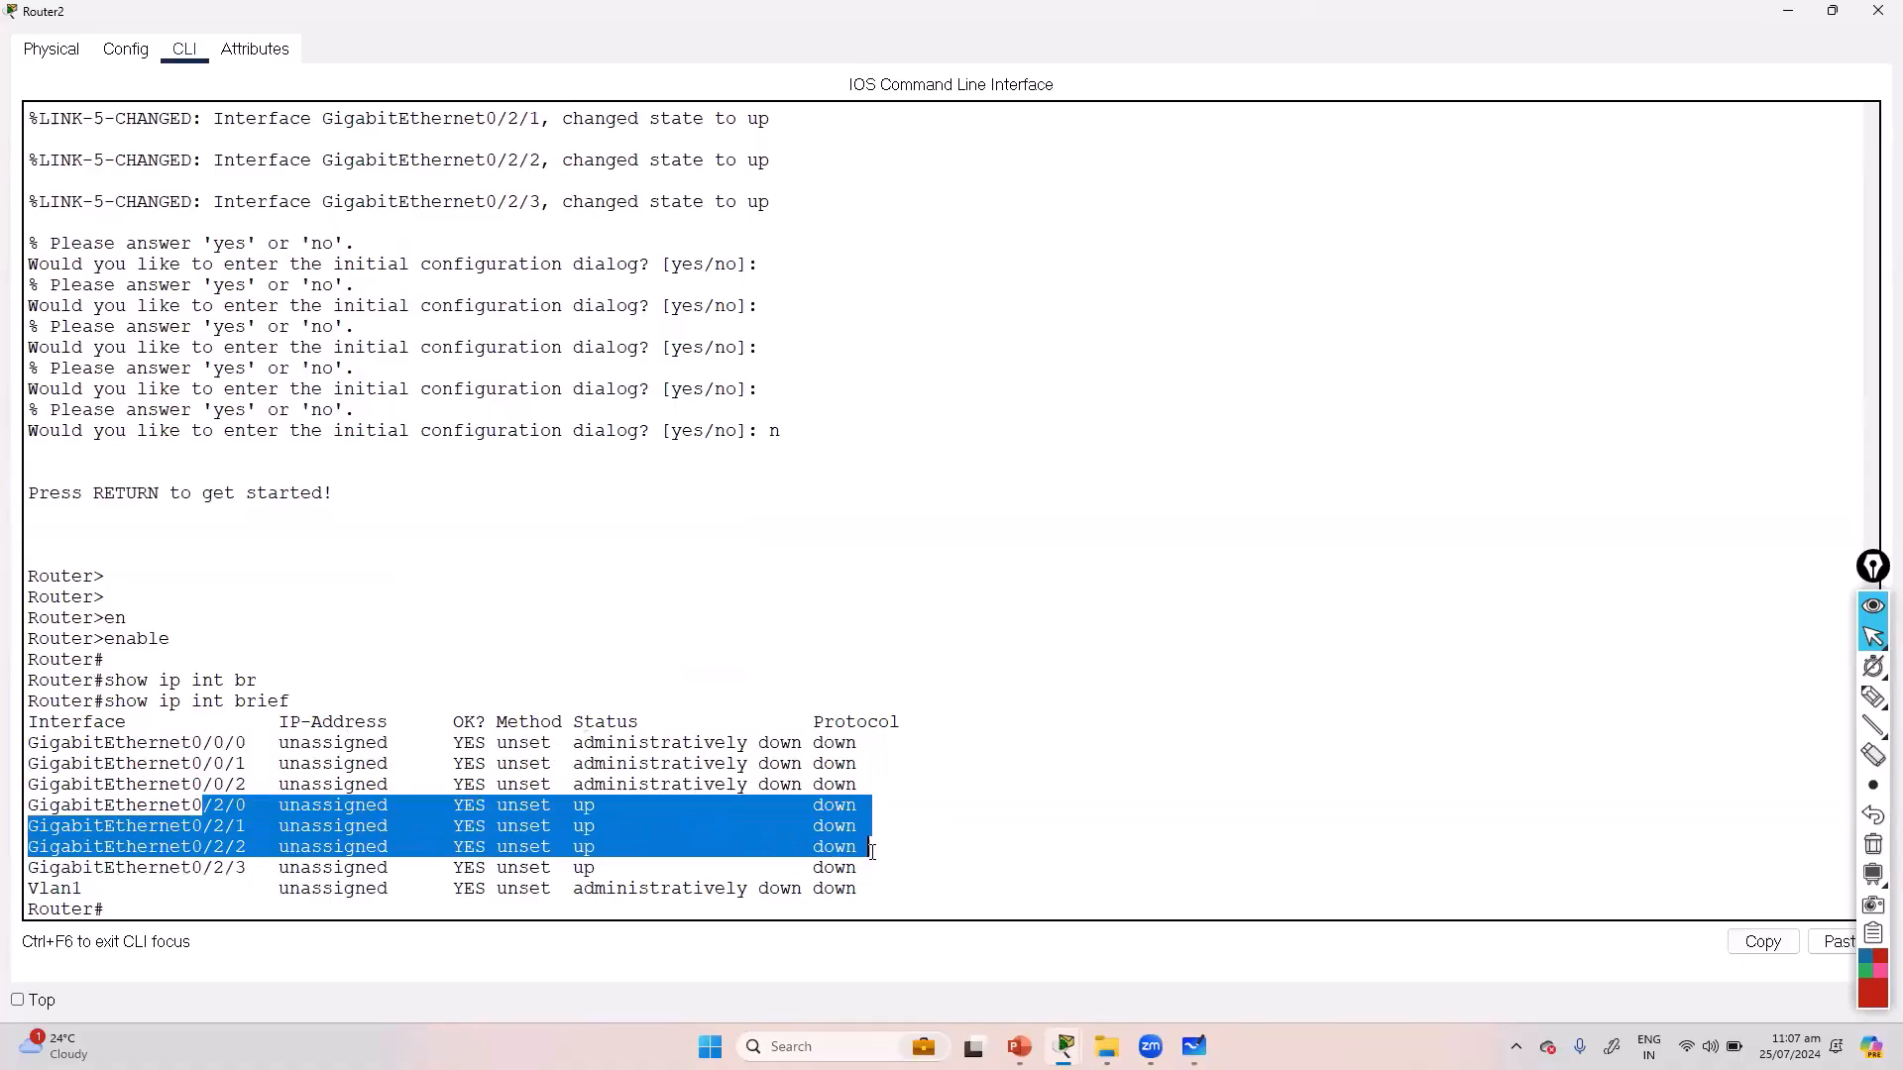
Step: Enter configuration mode for interface g0/0/0 with conf t and display the help options of the ip address command
key(Return)
text(conf t)
key(Return)
key(Return)
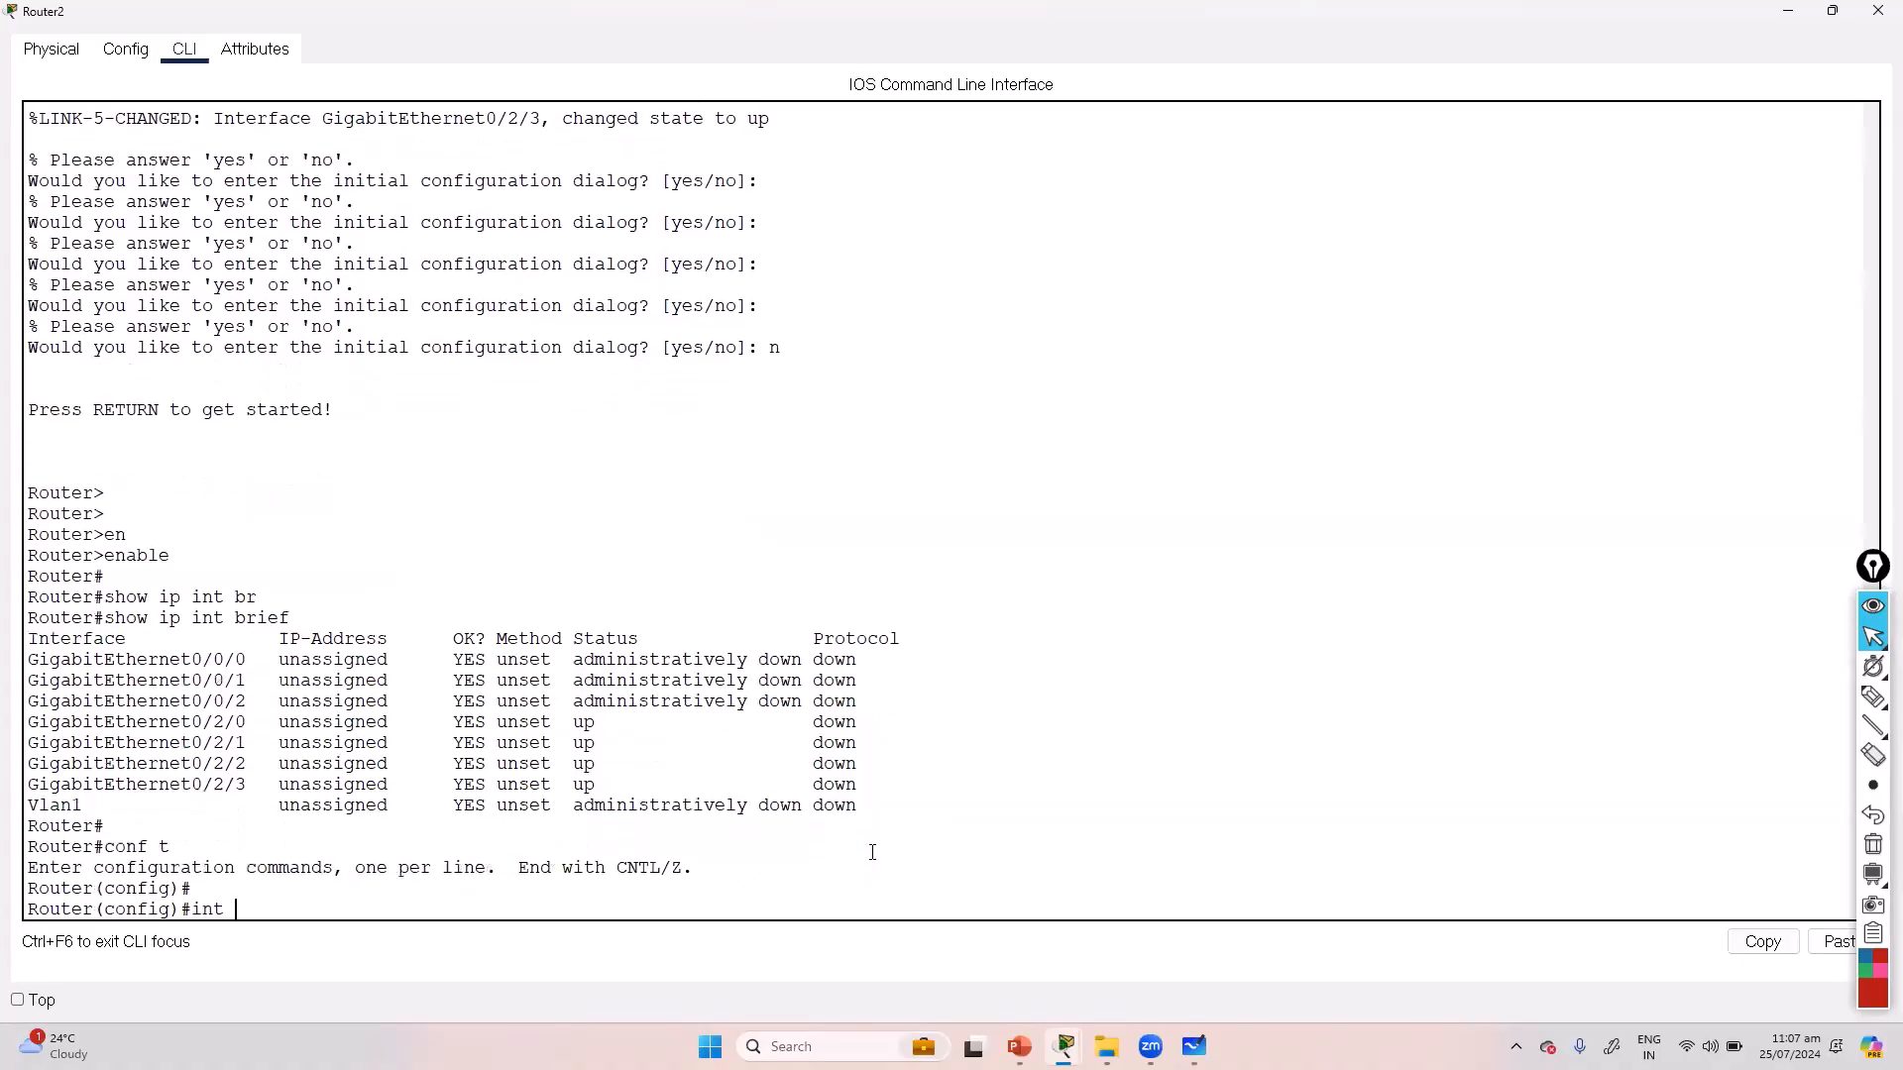
text(int g0/0/0)
key(Return)
text(ip ad)
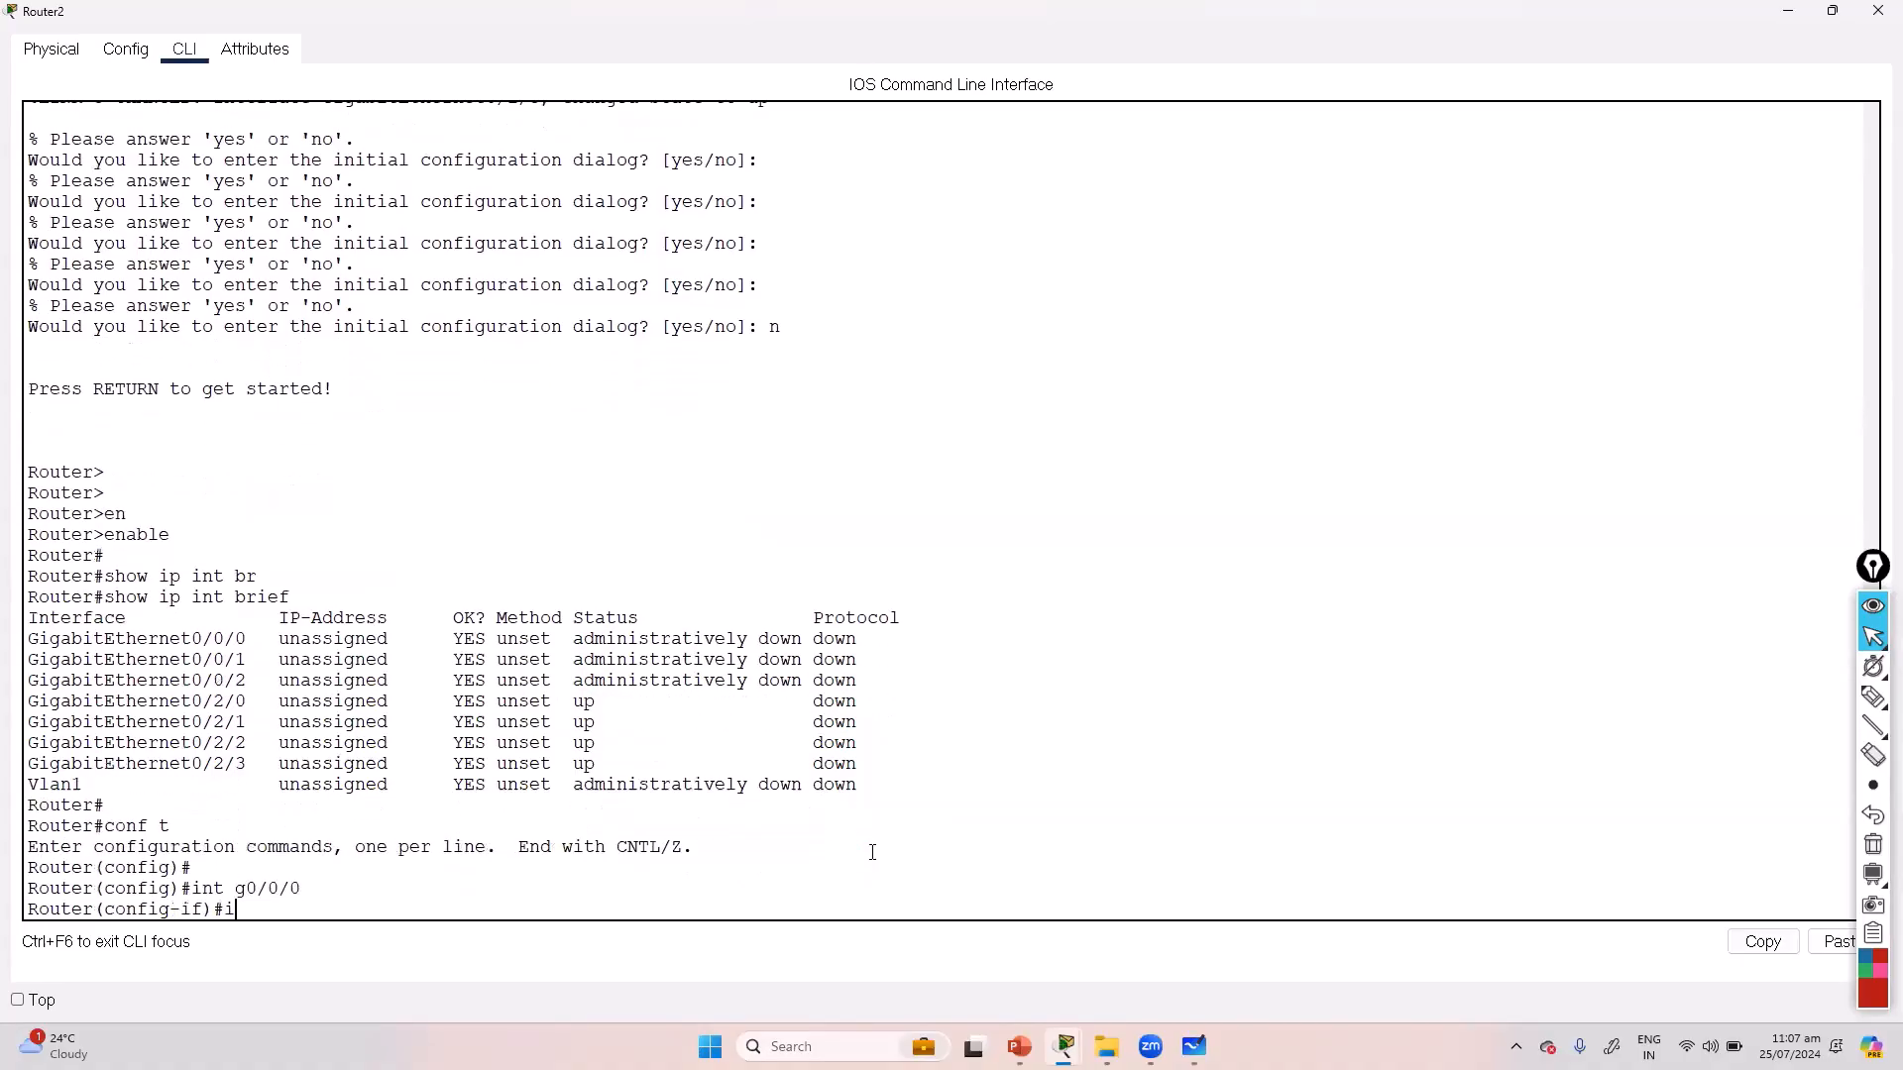
key(Tab)
text(?)
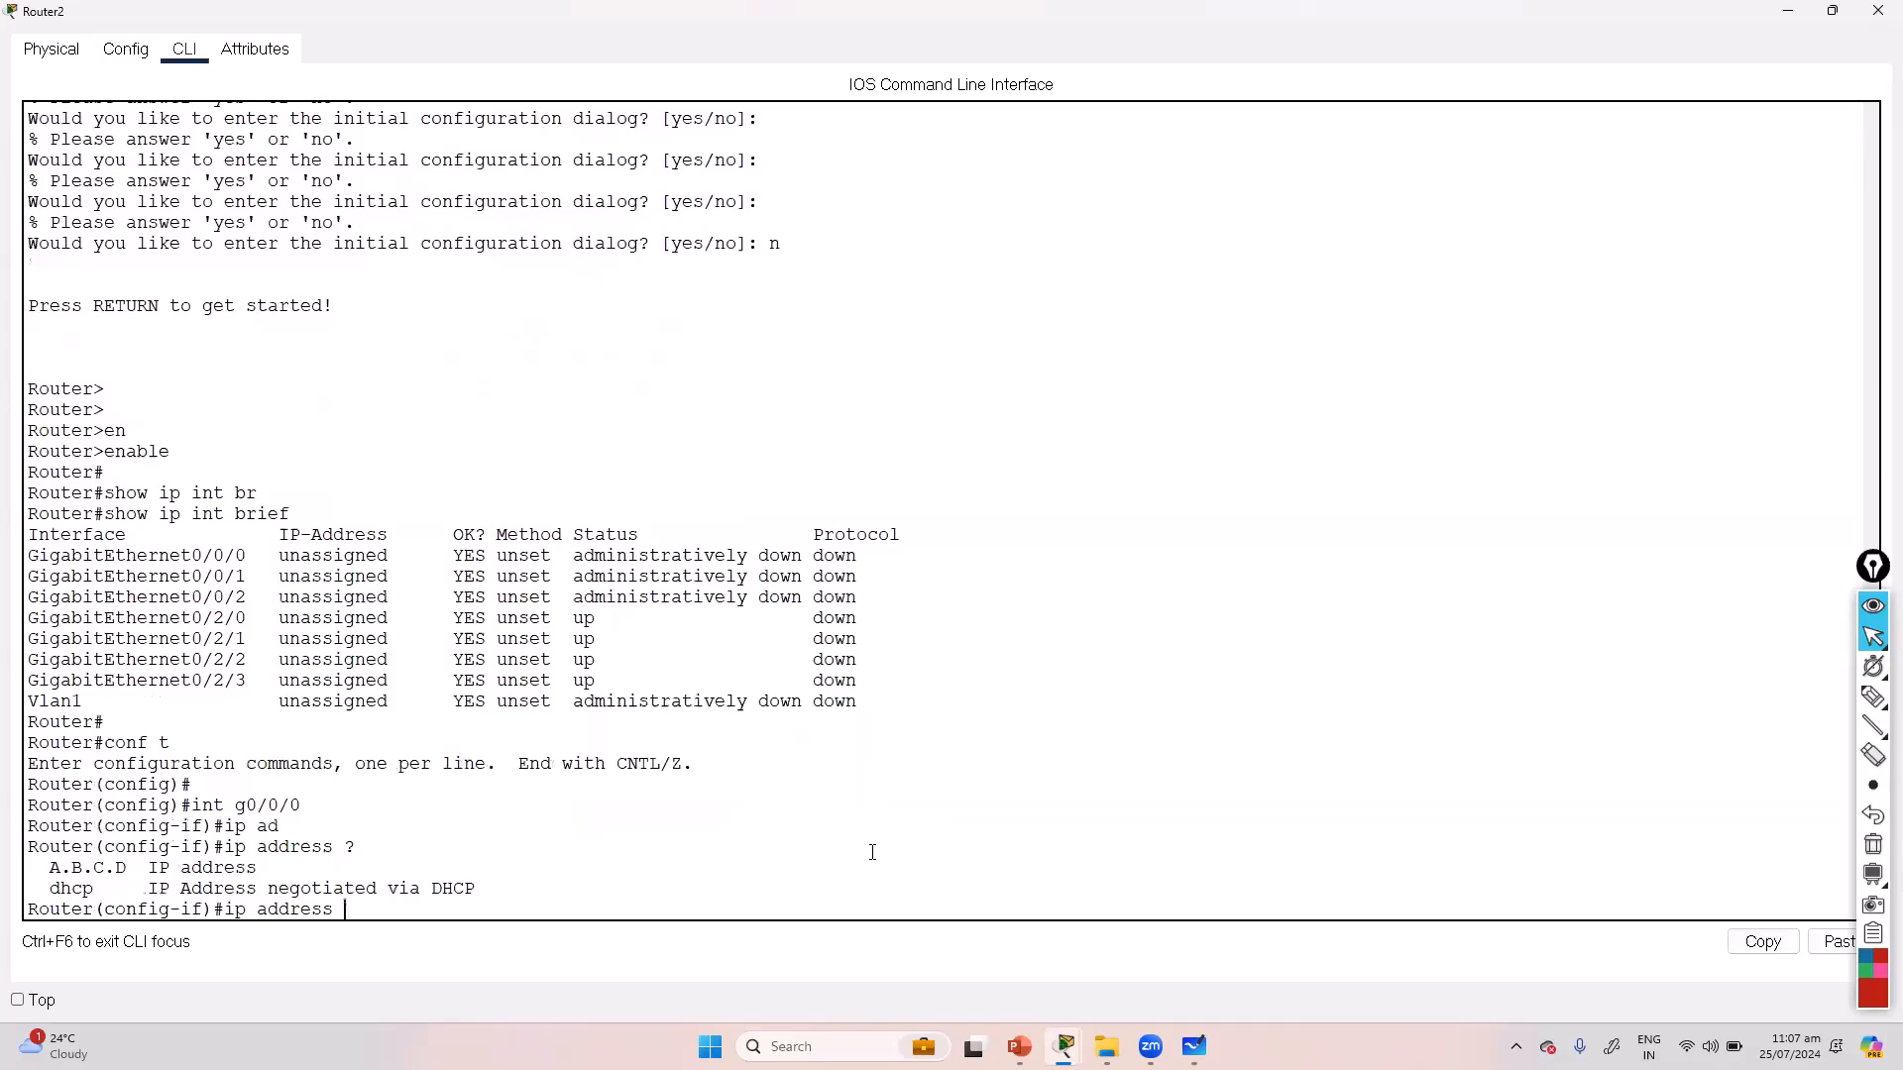
Step: Discard the unfinished ip address command and exit interface g0/0/0 to global configuration mode
key(BackSpace)
key(BackSpace)
key(BackSpace)
key(BackSpace)
key(BackSpace)
key(BackSpace)
key(BackSpace)
key(BackSpace)
key(BackSpace)
key(BackSpace)
text(eit)
key(Return)
key(Return)
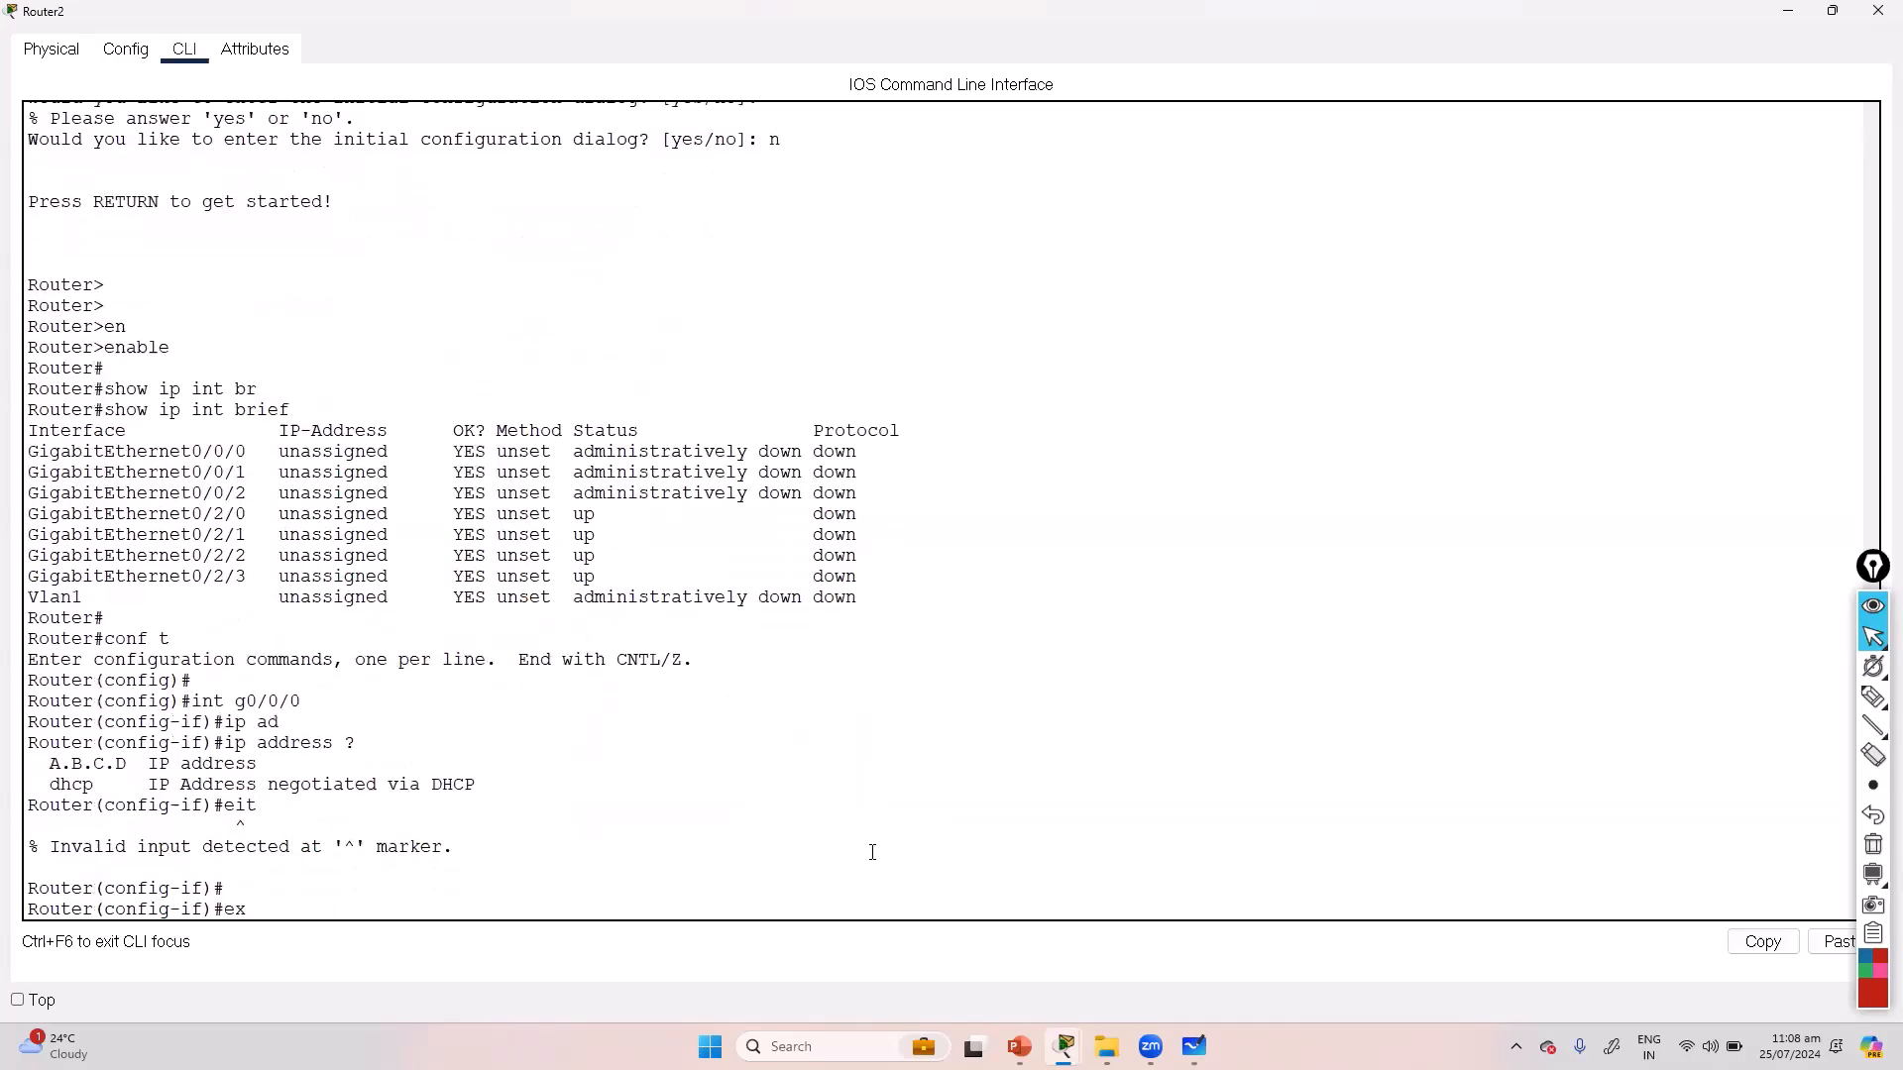
text(exit)
key(Return)
key(Return)
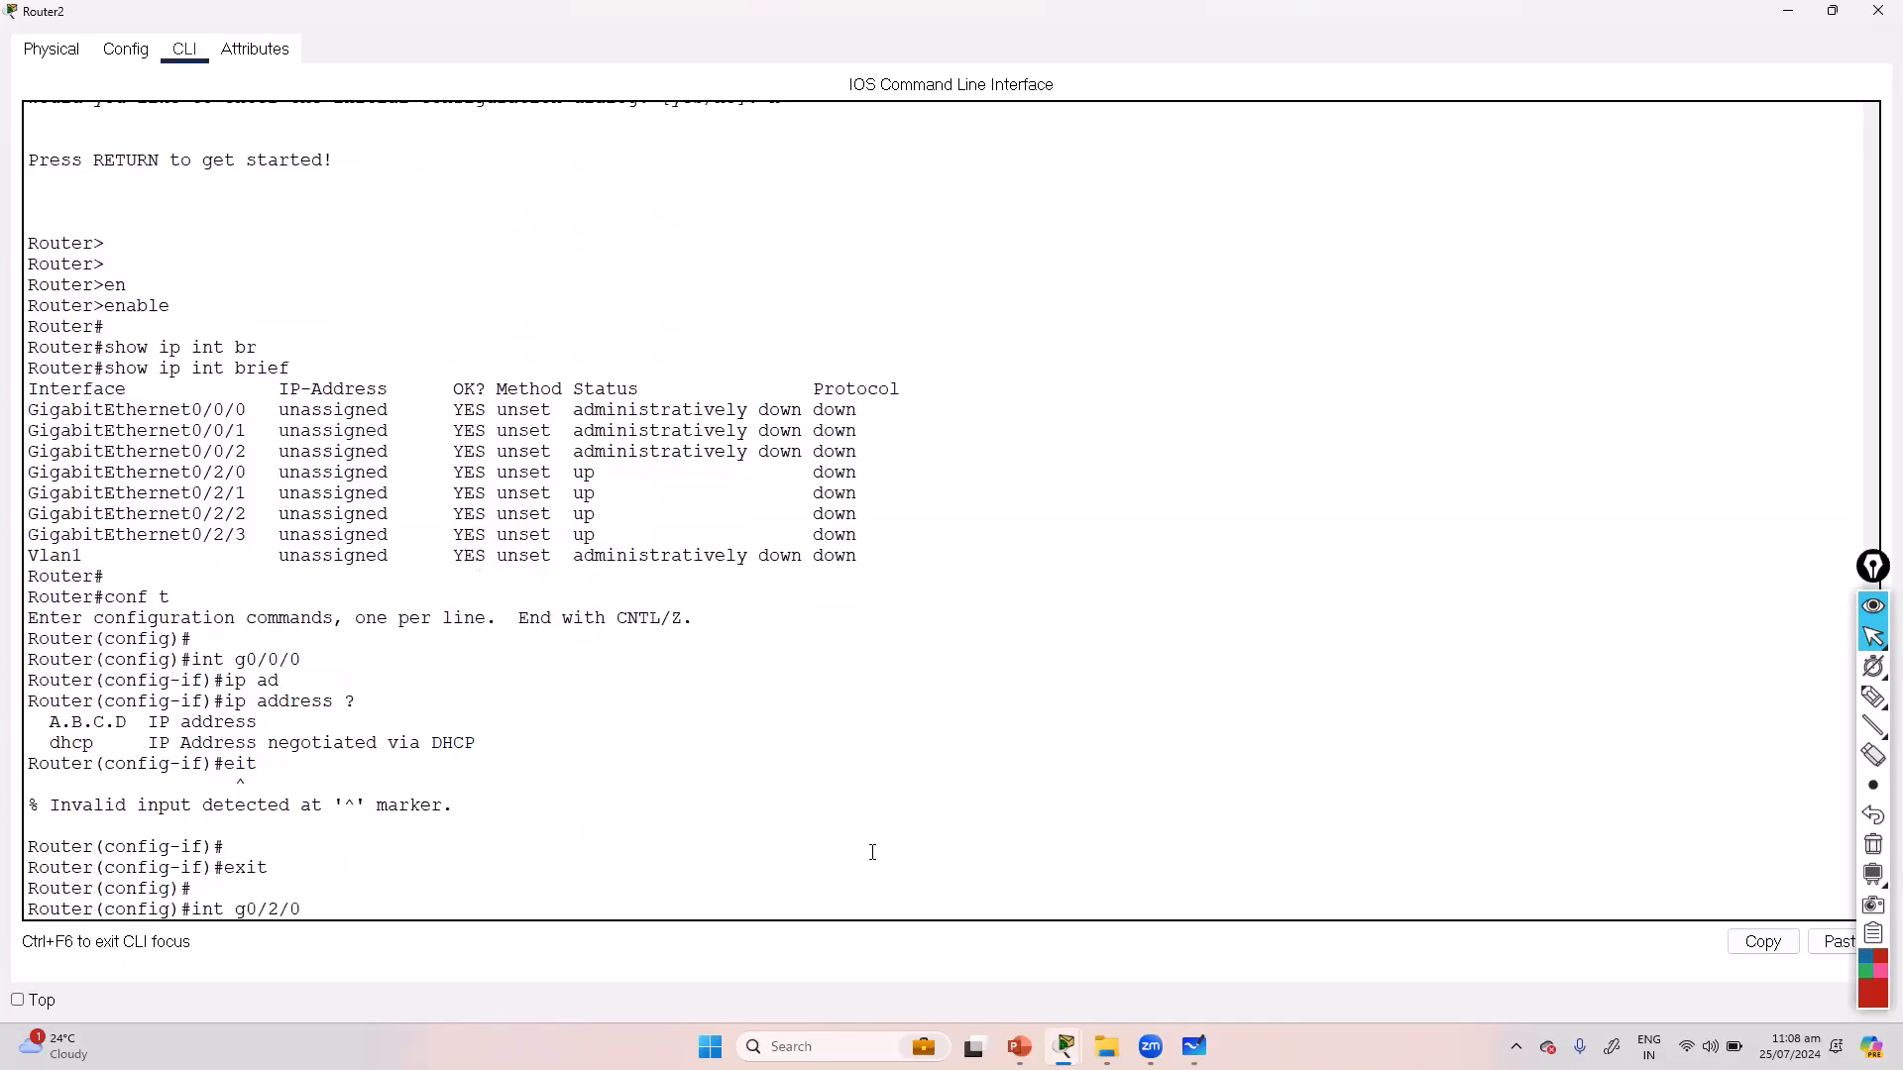
Step: Select interface g0/2/0 and try to complete the ip add command and show its help
key(Return)
text(nfig-if)#n)
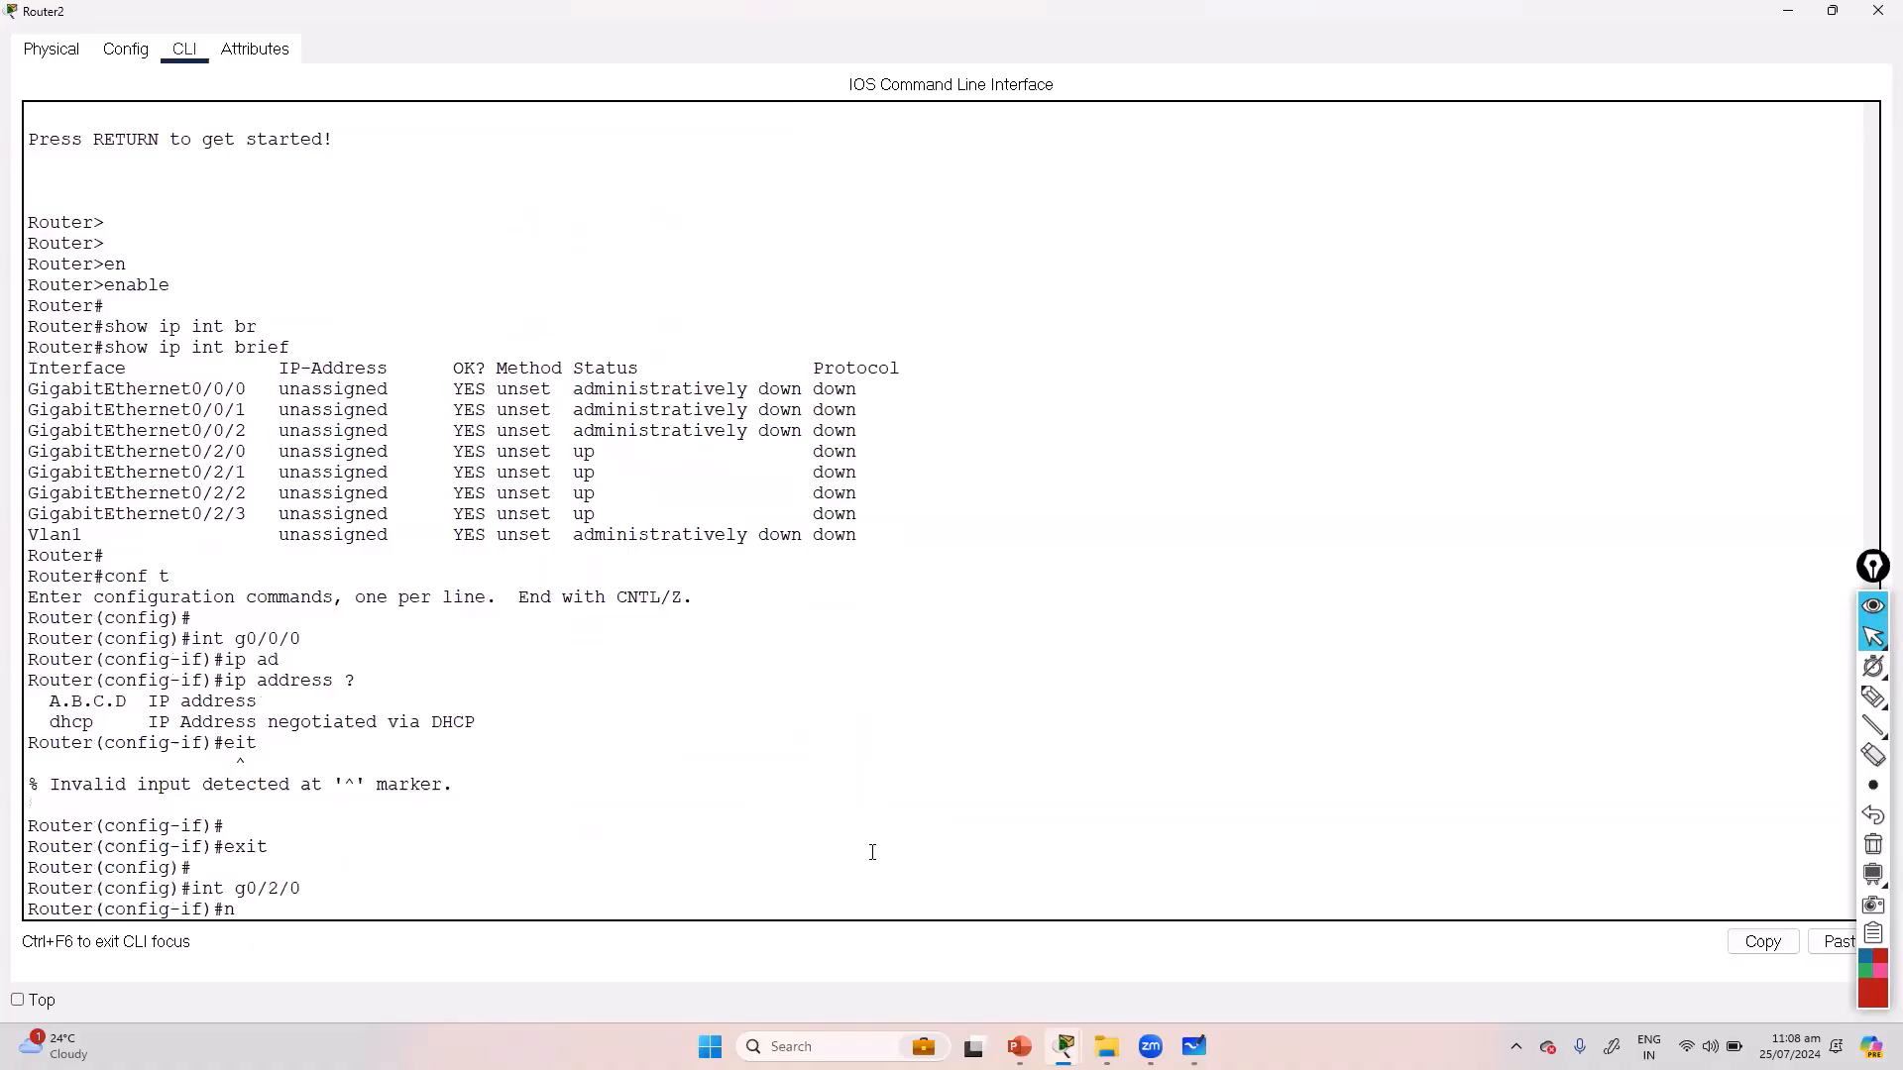
key(Tab)
key(Tab)
key(Tab)
key(Tab)
text(?)
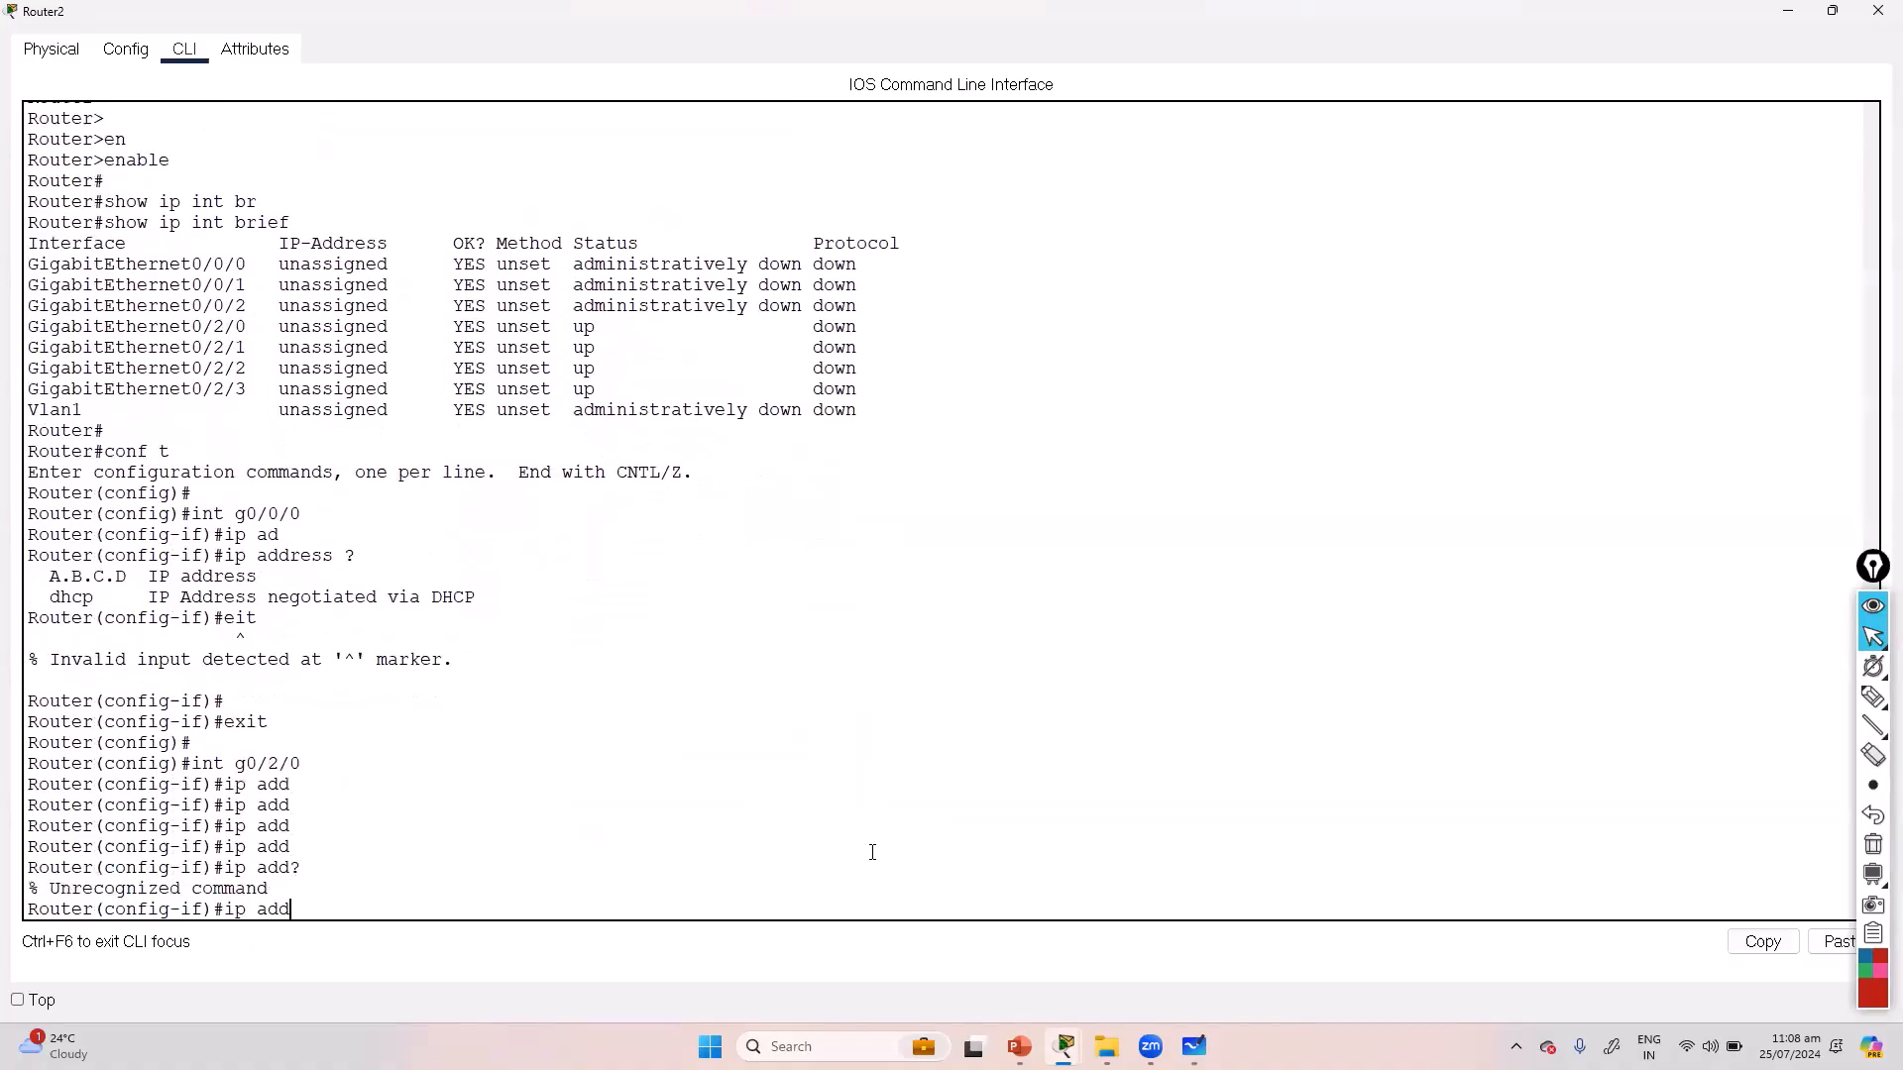
Step: Replace the unfinished command and try to disable switching on g0/2/0 with no switchport
key(BackSpace)
key(BackSpace)
key(BackSpace)
key(BackSpace)
key(BackSpace)
text(no sw)
key(Tab)
key(Return)
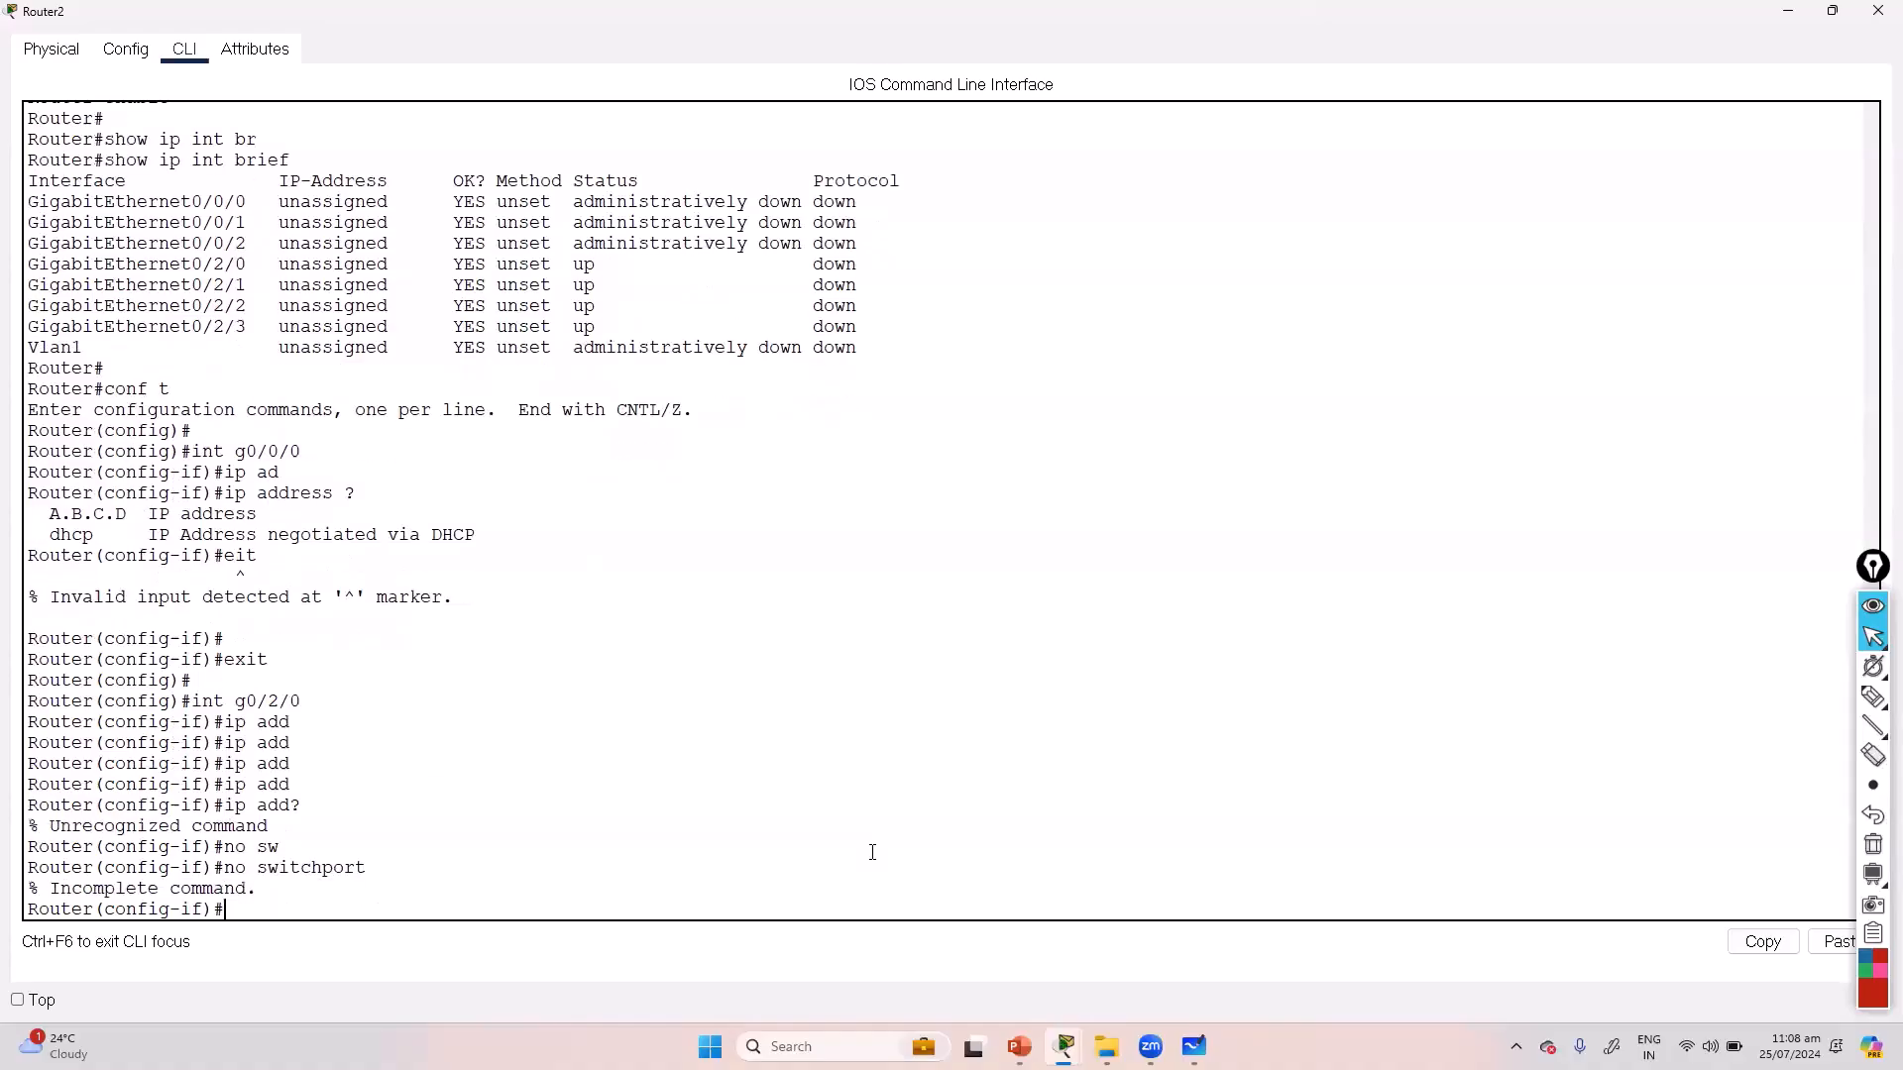
Step: List the options of no switchport, try its mode option and discard the unfinished command
key(Up)
text(?)
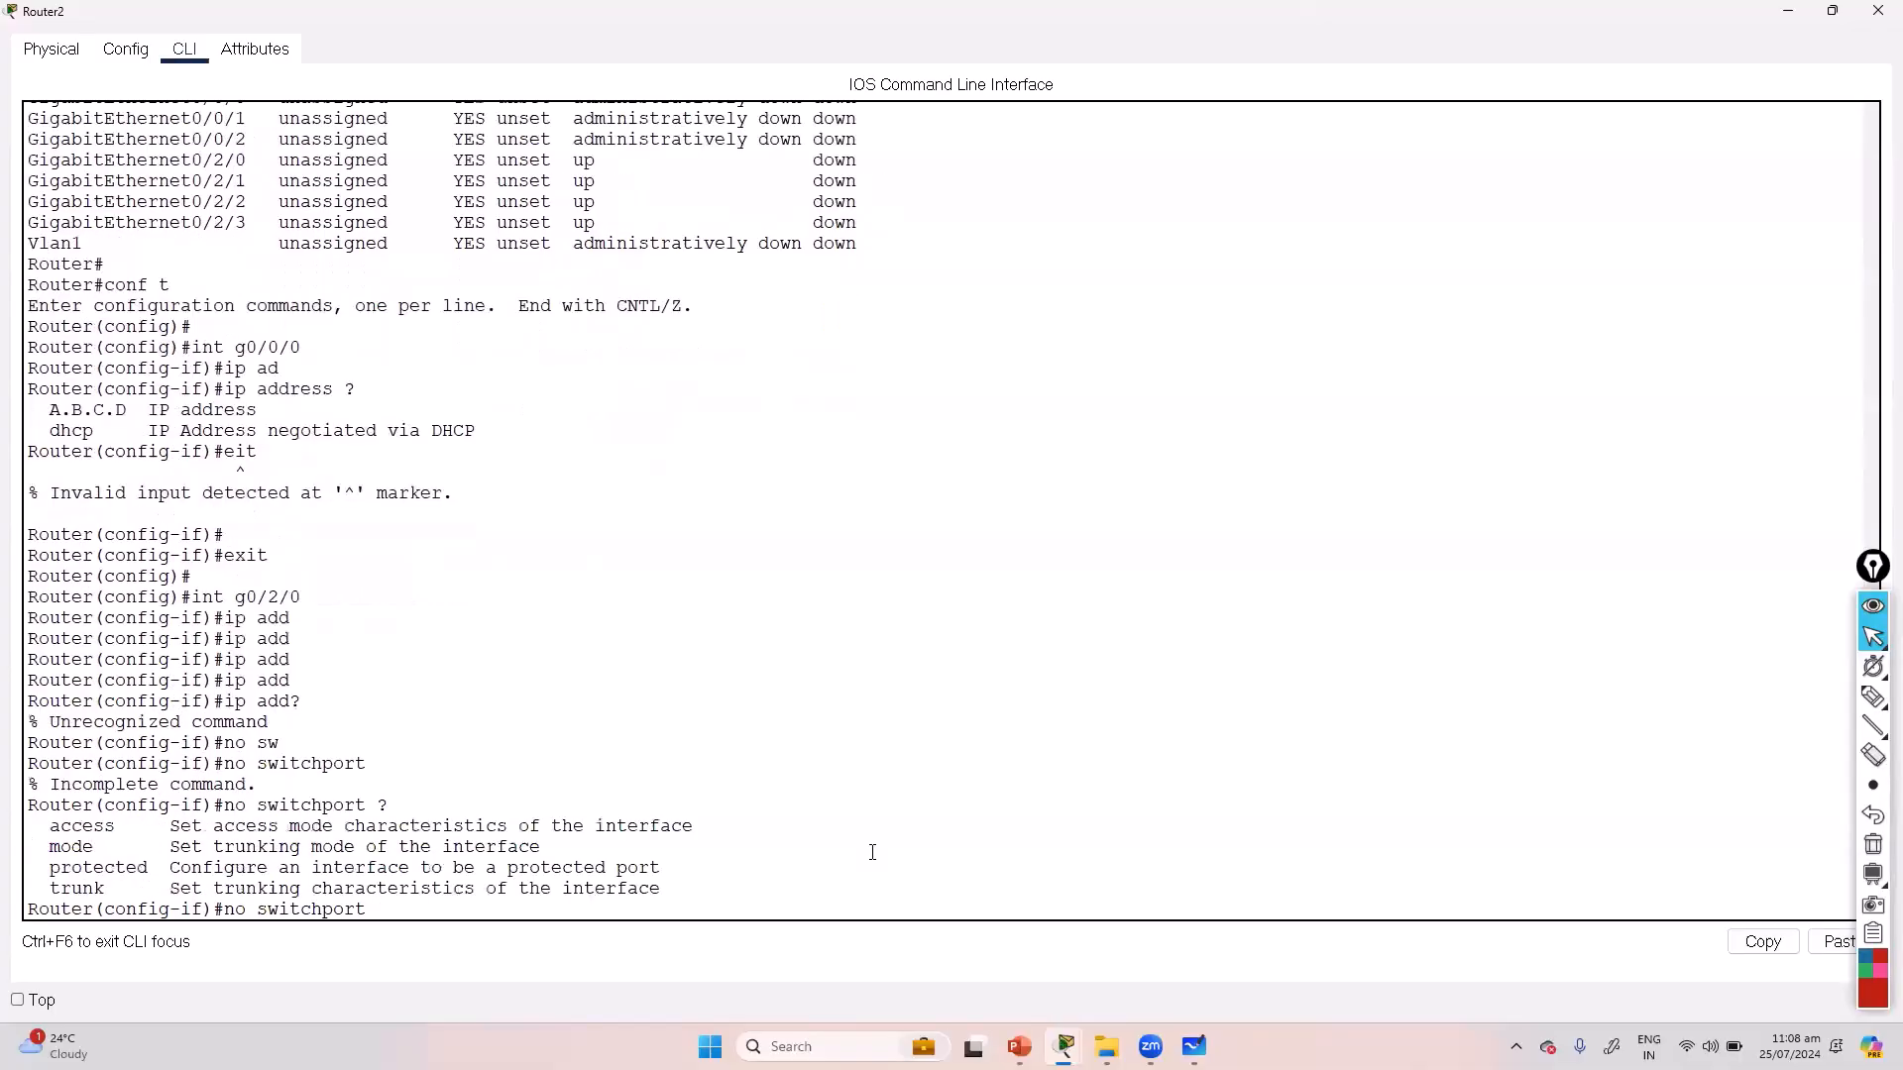
text(mo)
key(Tab)
key(BackSpace)
key(BackSpace)
key(BackSpace)
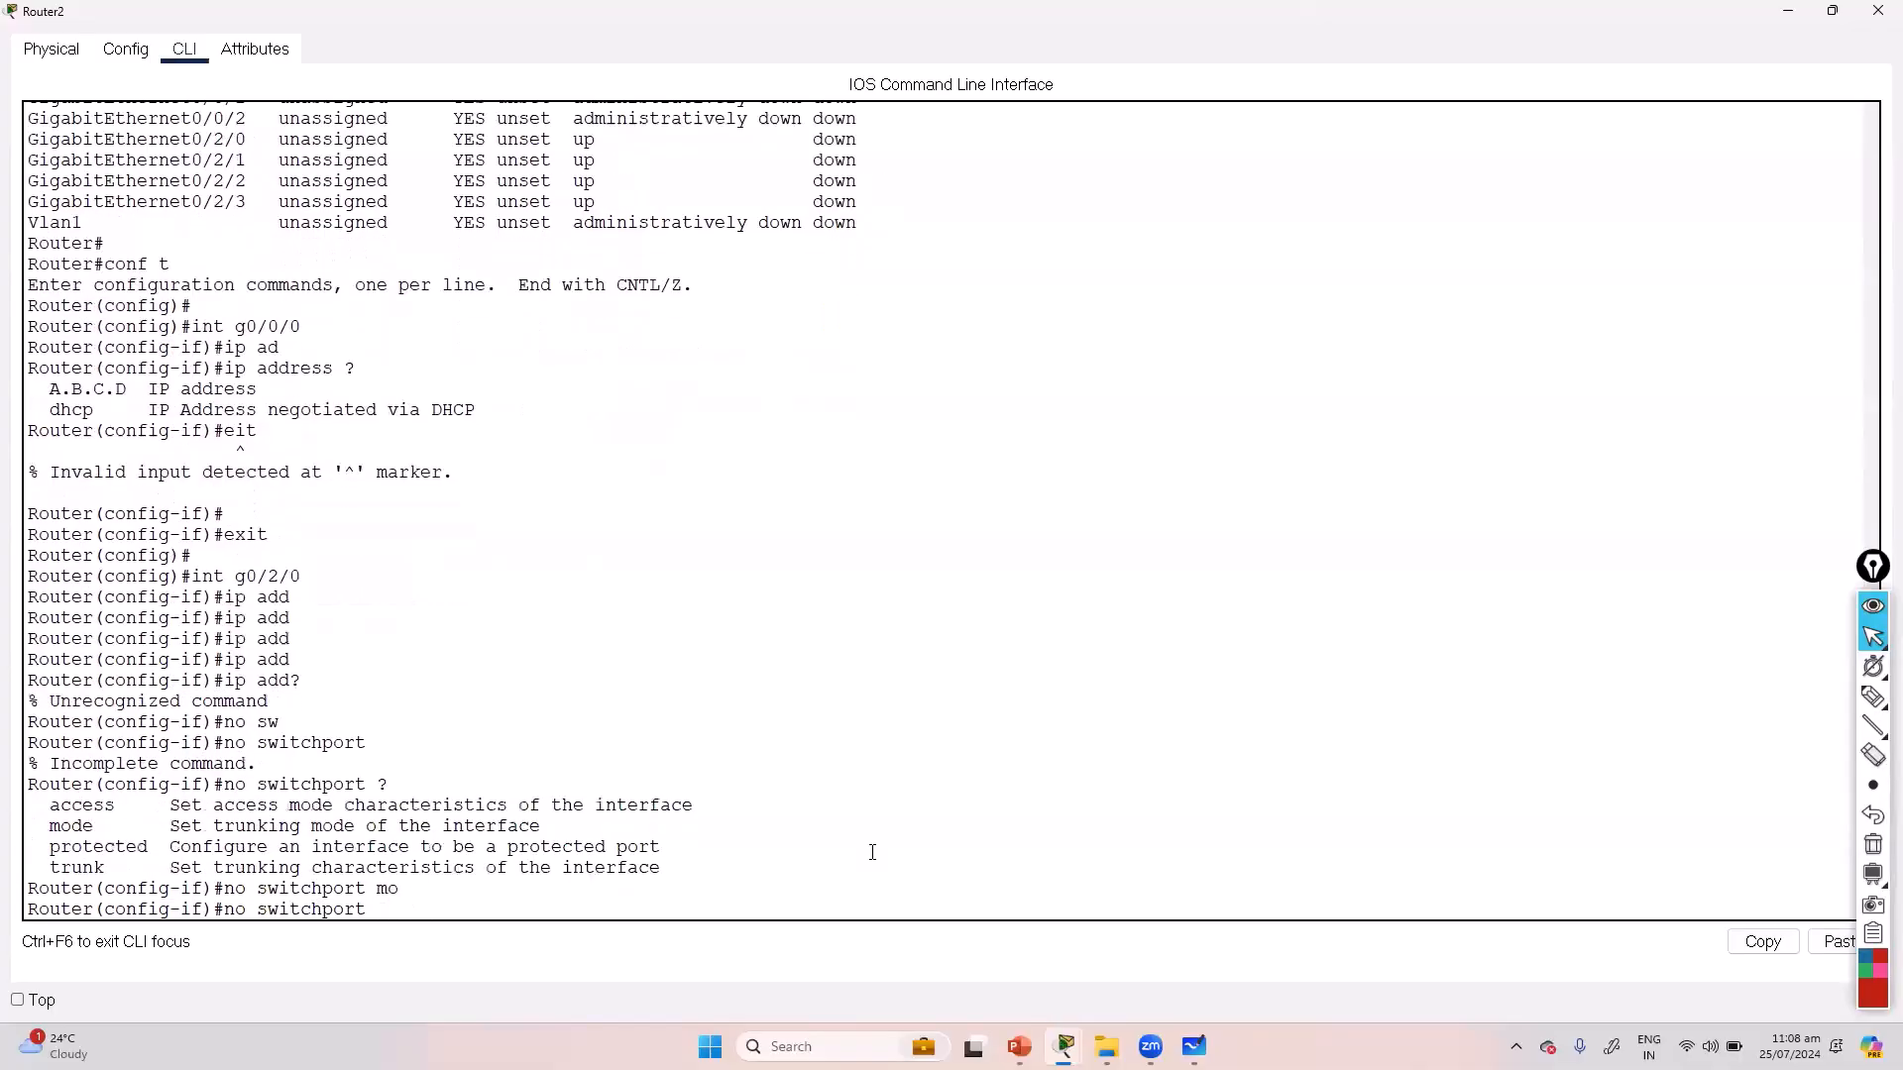
key(BackSpace)
key(BackSpace)
key(BackSpace)
key(BackSpace)
key(BackSpace)
key(BackSpace)
key(BackSpace)
key(BackSpace)
key(BackSpace)
key(BackSpace)
key(BackSpace)
key(BackSpace)
key(BackSpace)
Step: Highlight the g0/2/0 selection command and the four GigabitEthernet0/2 rows in the earlier interface list for review
drag(151, 579, 280, 578)
scroll(297, 442, up, 3)
drag(182, 337, 908, 398)
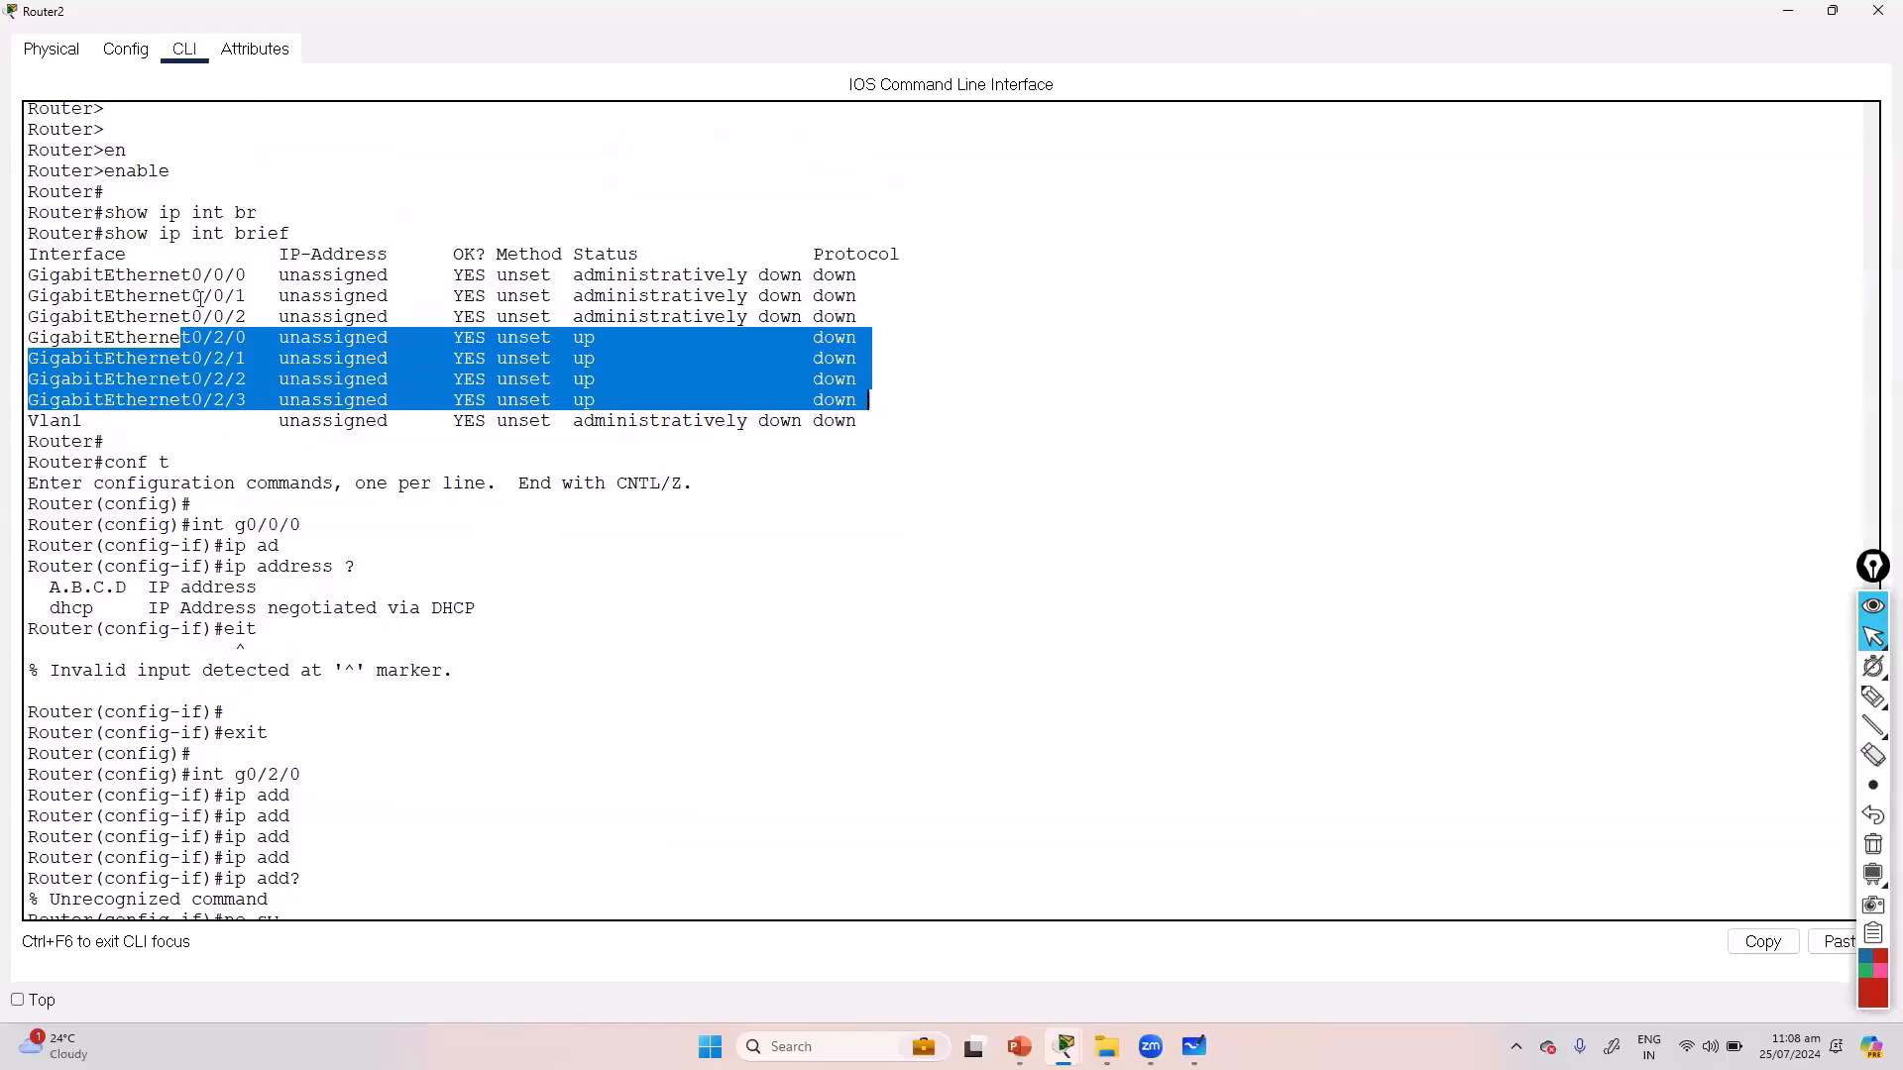
Step: Highlight the three GigabitEthernet0/0 rows in Router2's interface list and return to the topology workspace
drag(199, 274, 388, 317)
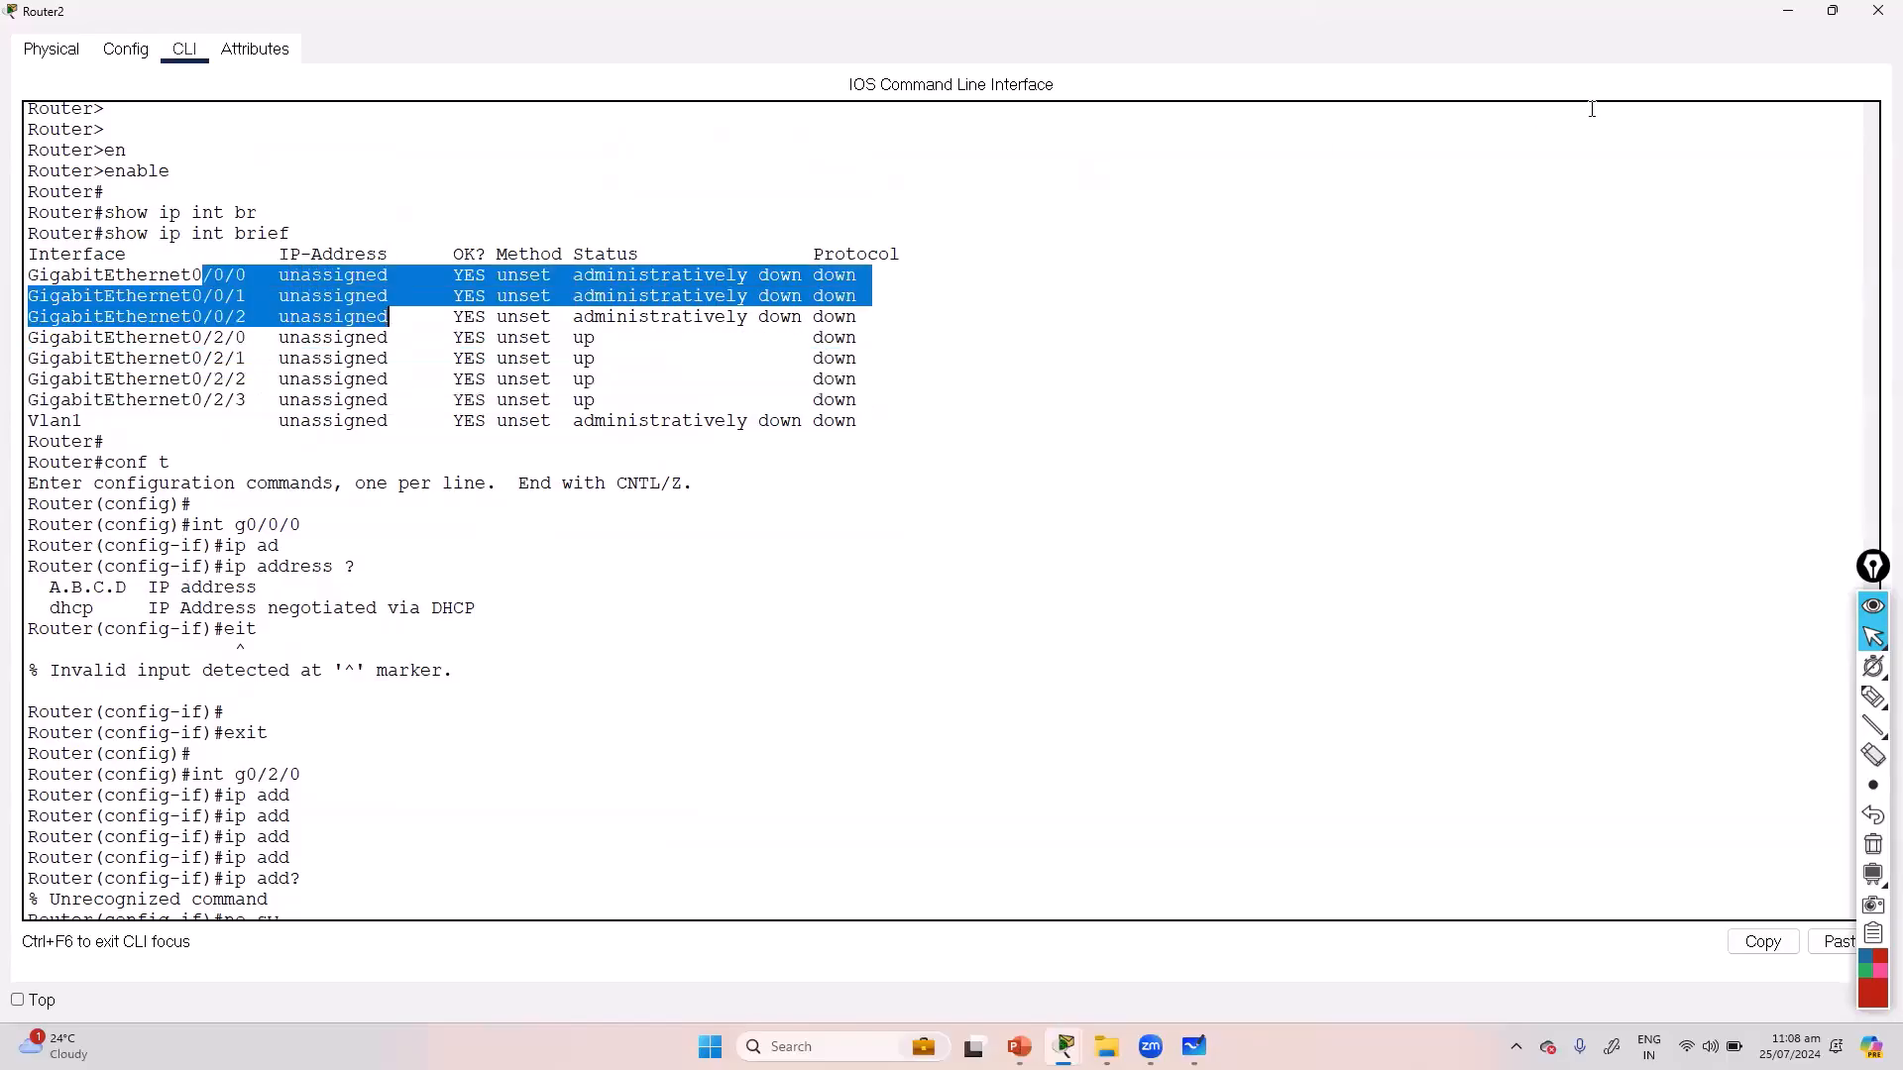
click(1828, 11)
click(1179, 178)
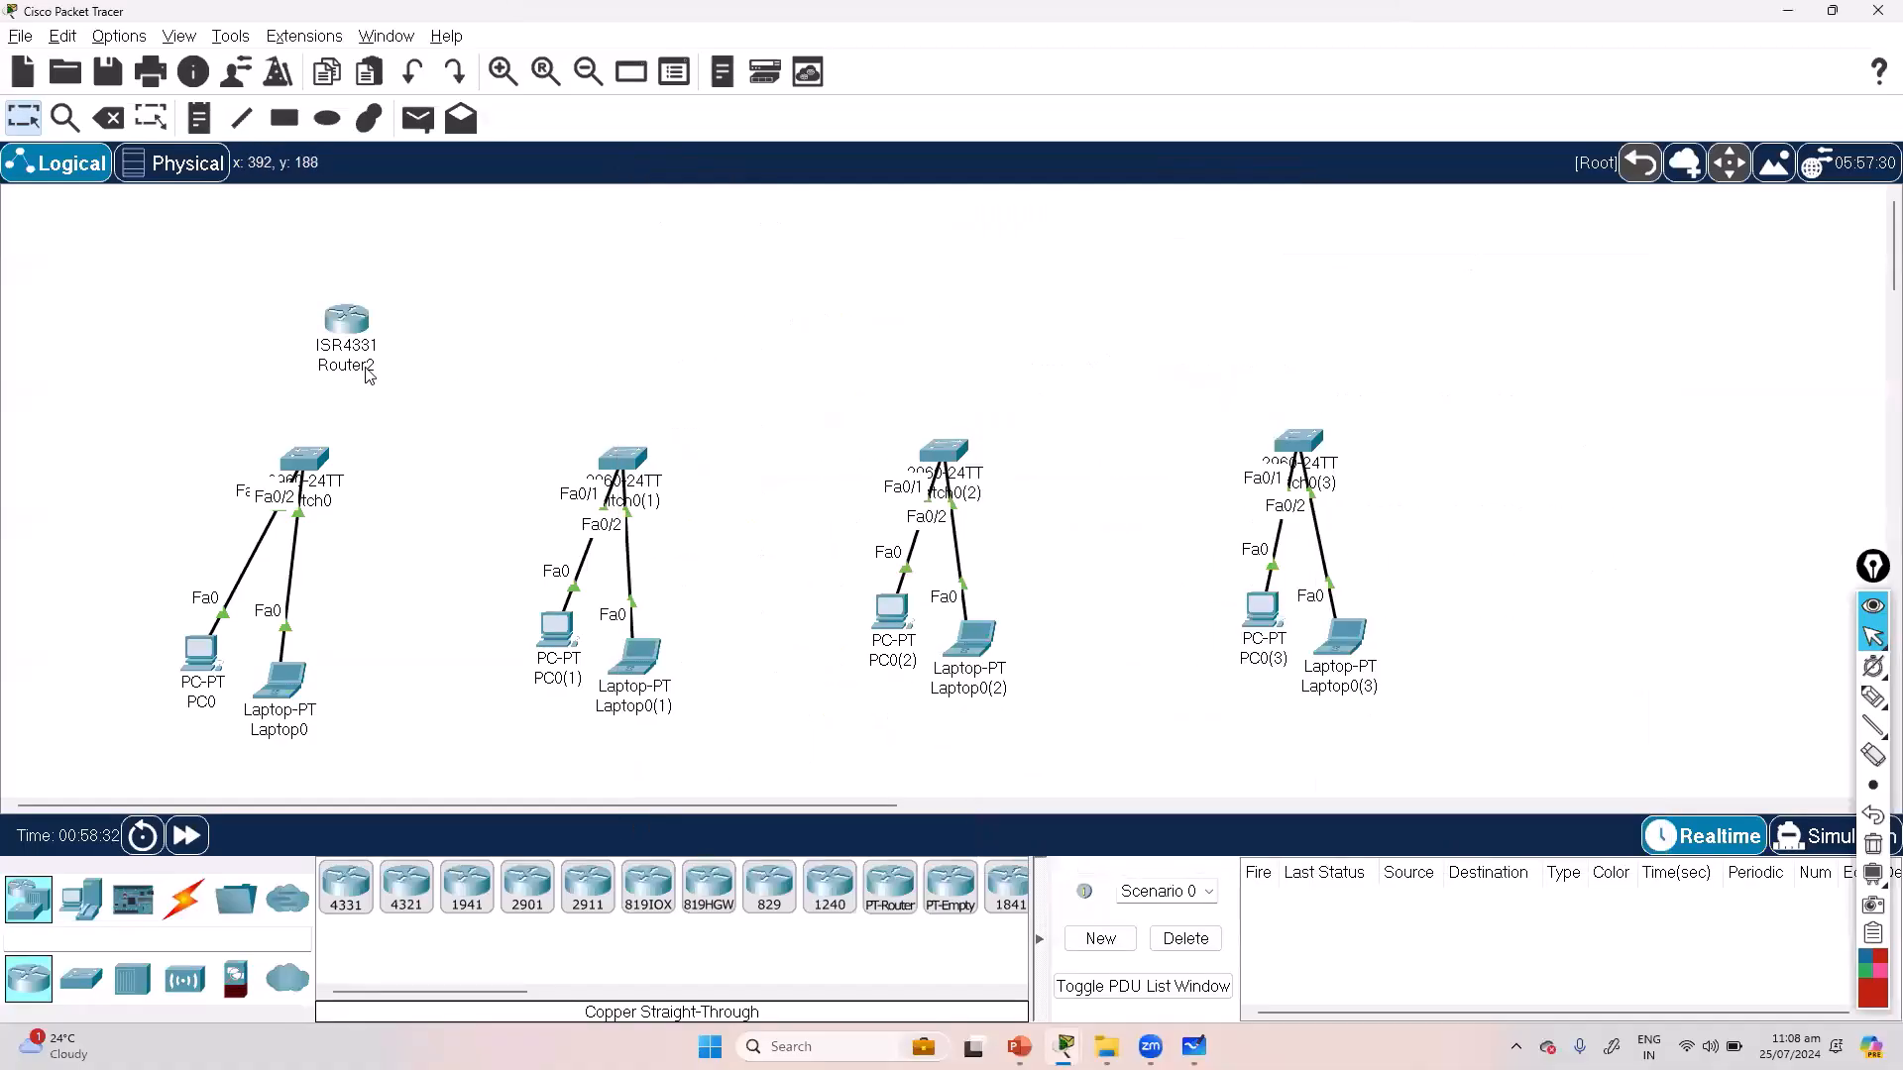
Step: Reopen Router2 and show its physical device view in a maximized window
click(342, 321)
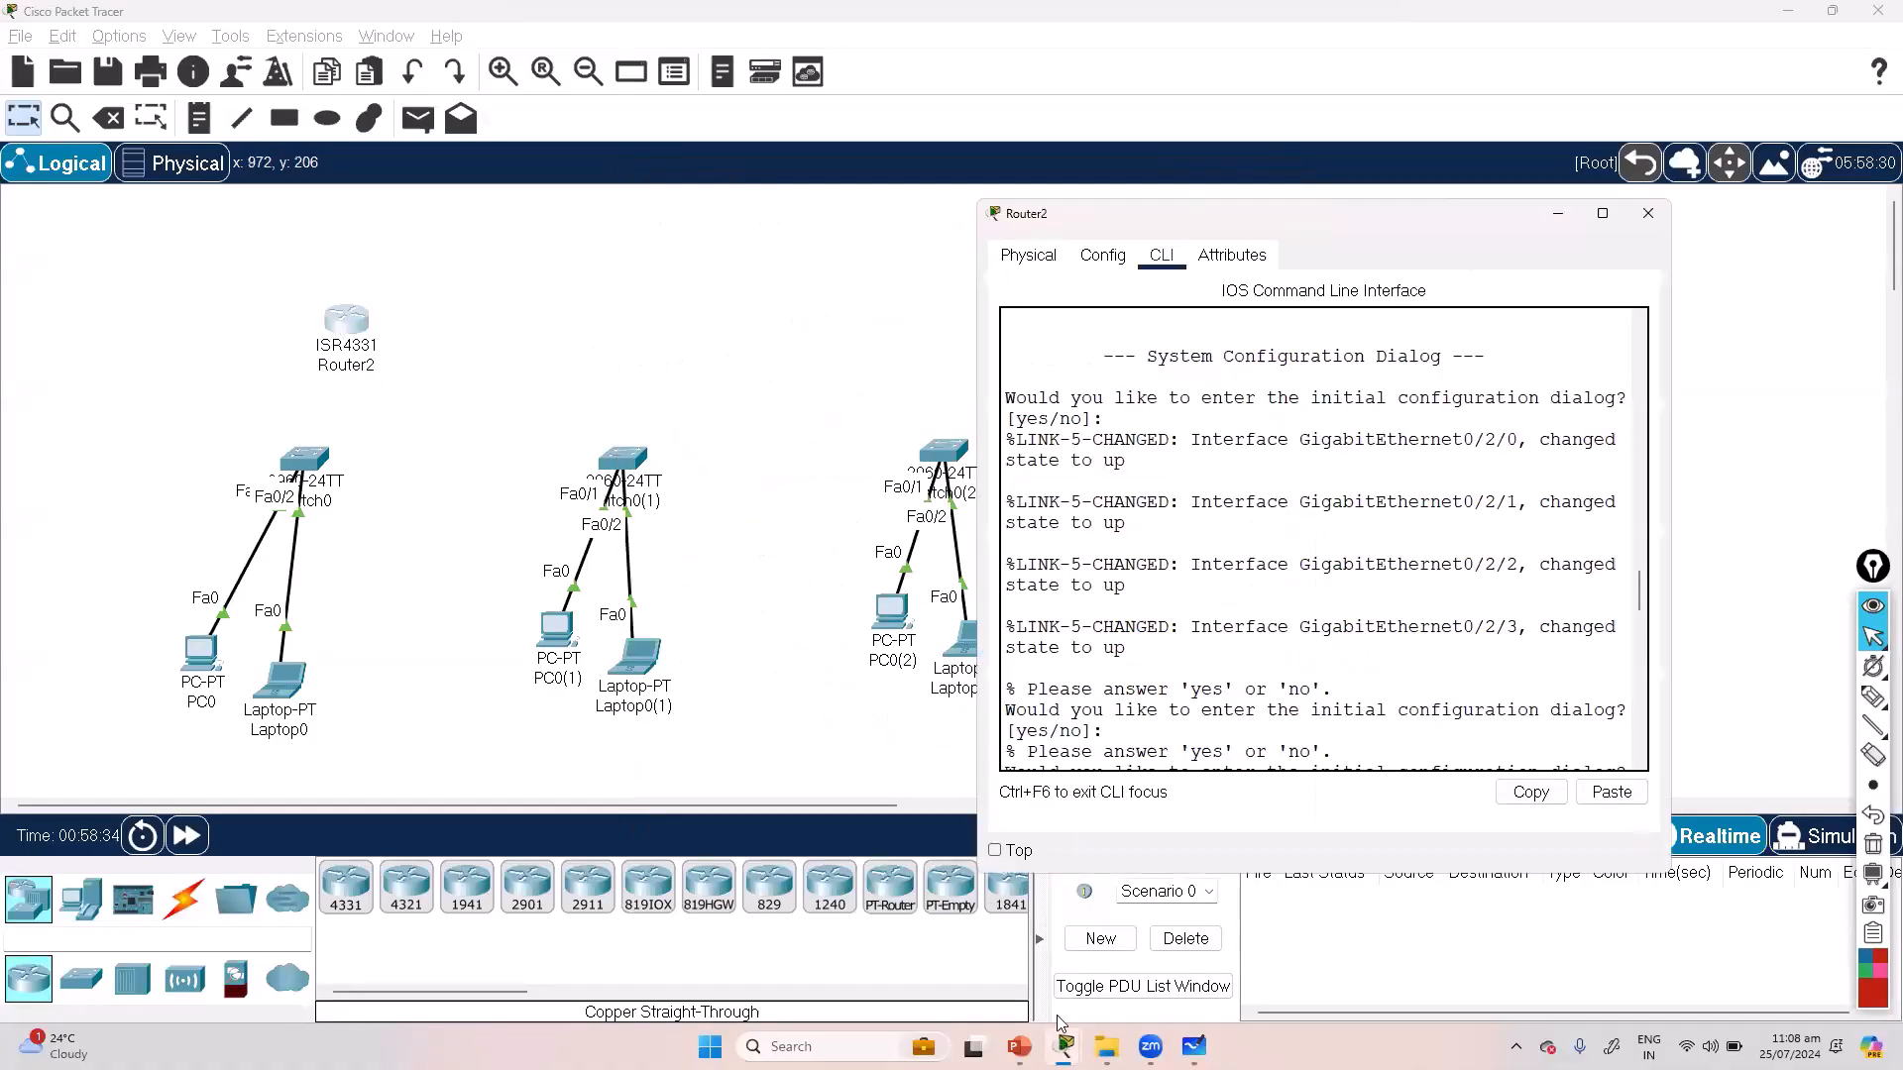
click(570, 479)
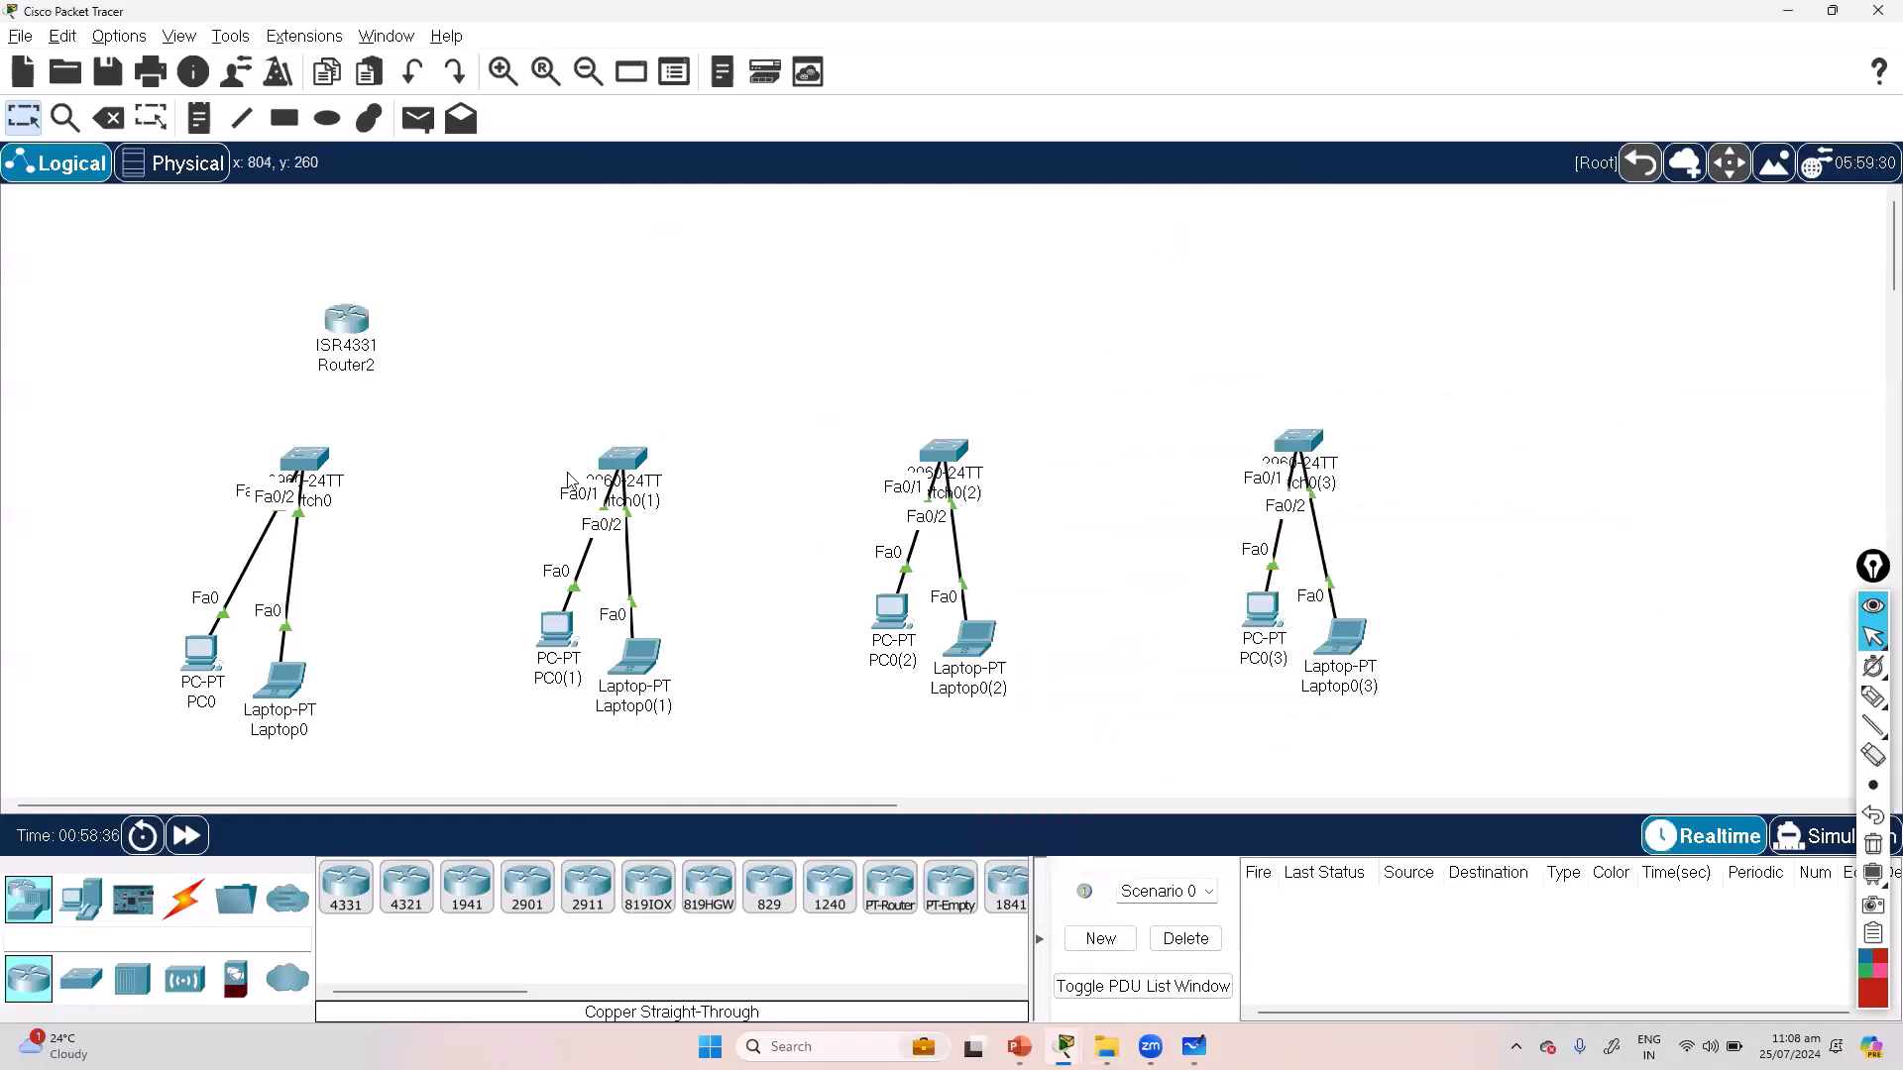
click(346, 320)
click(1050, 259)
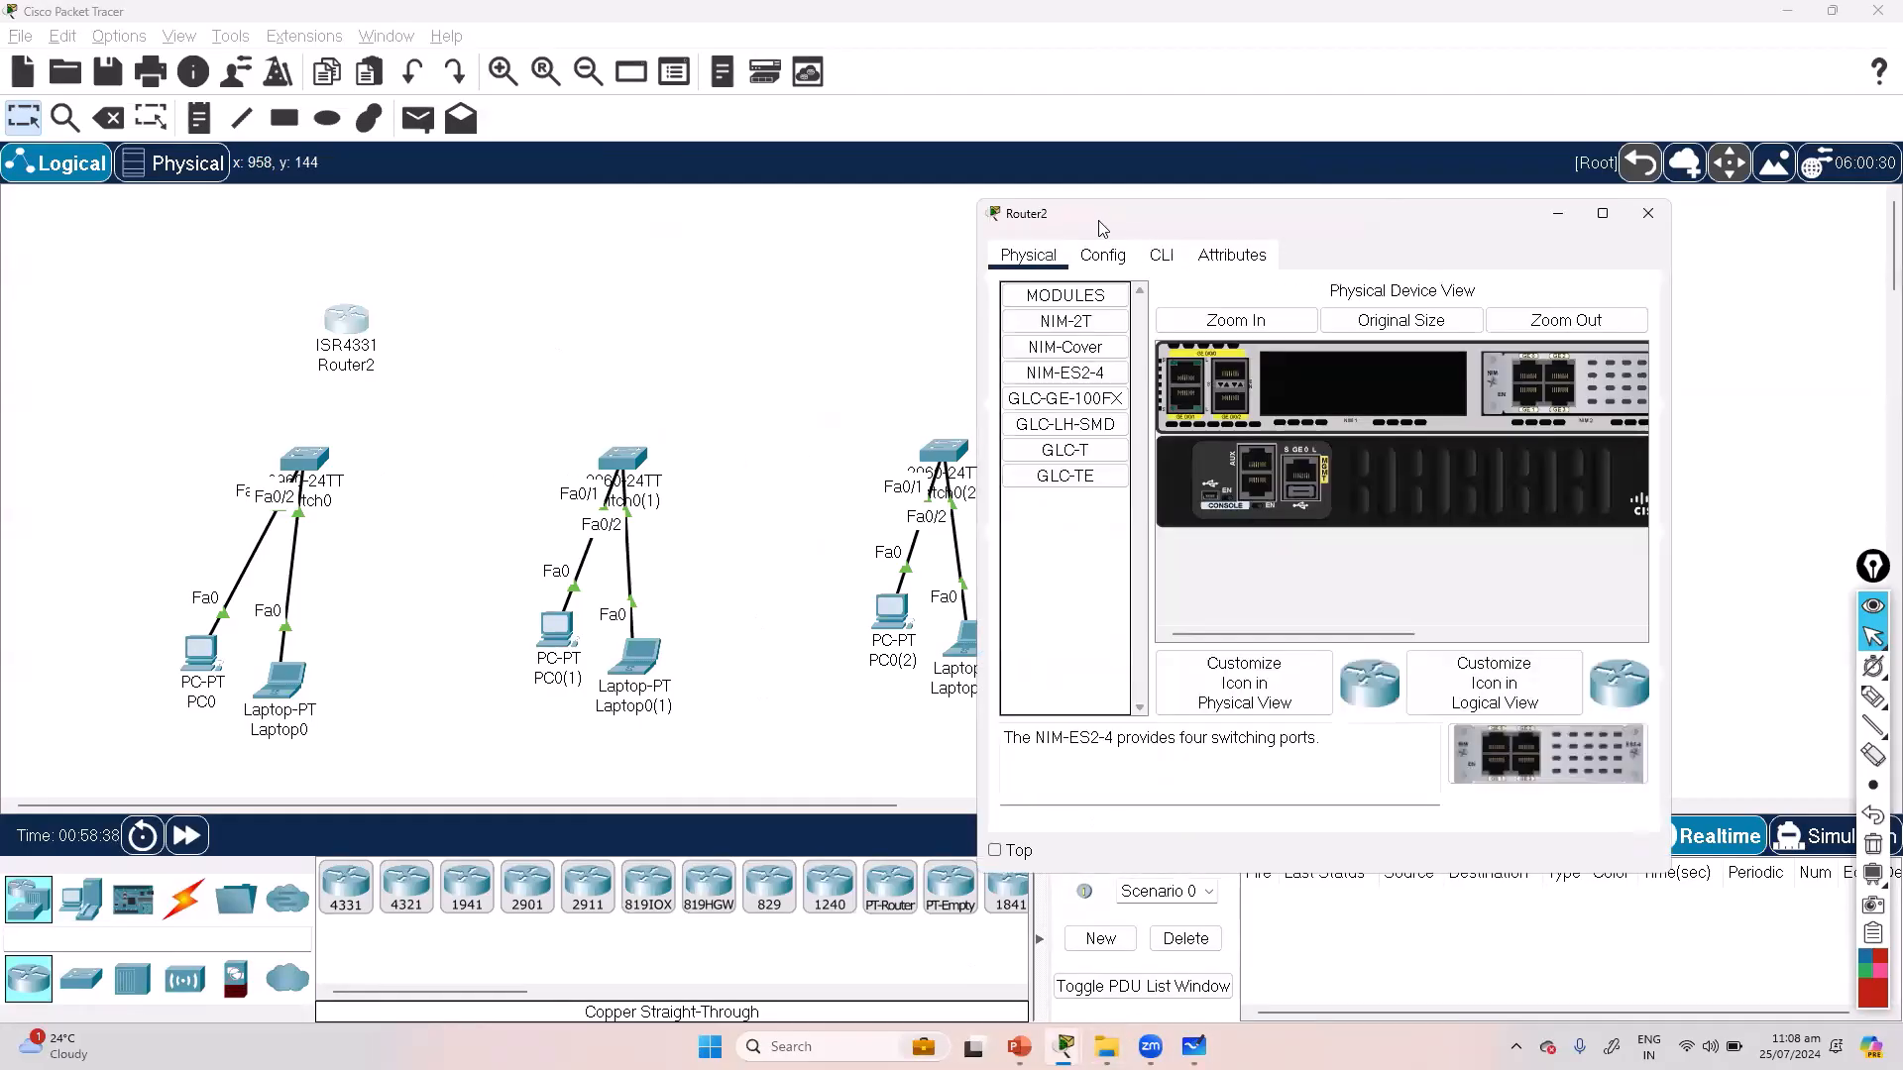
drag(1095, 220, 392, 222)
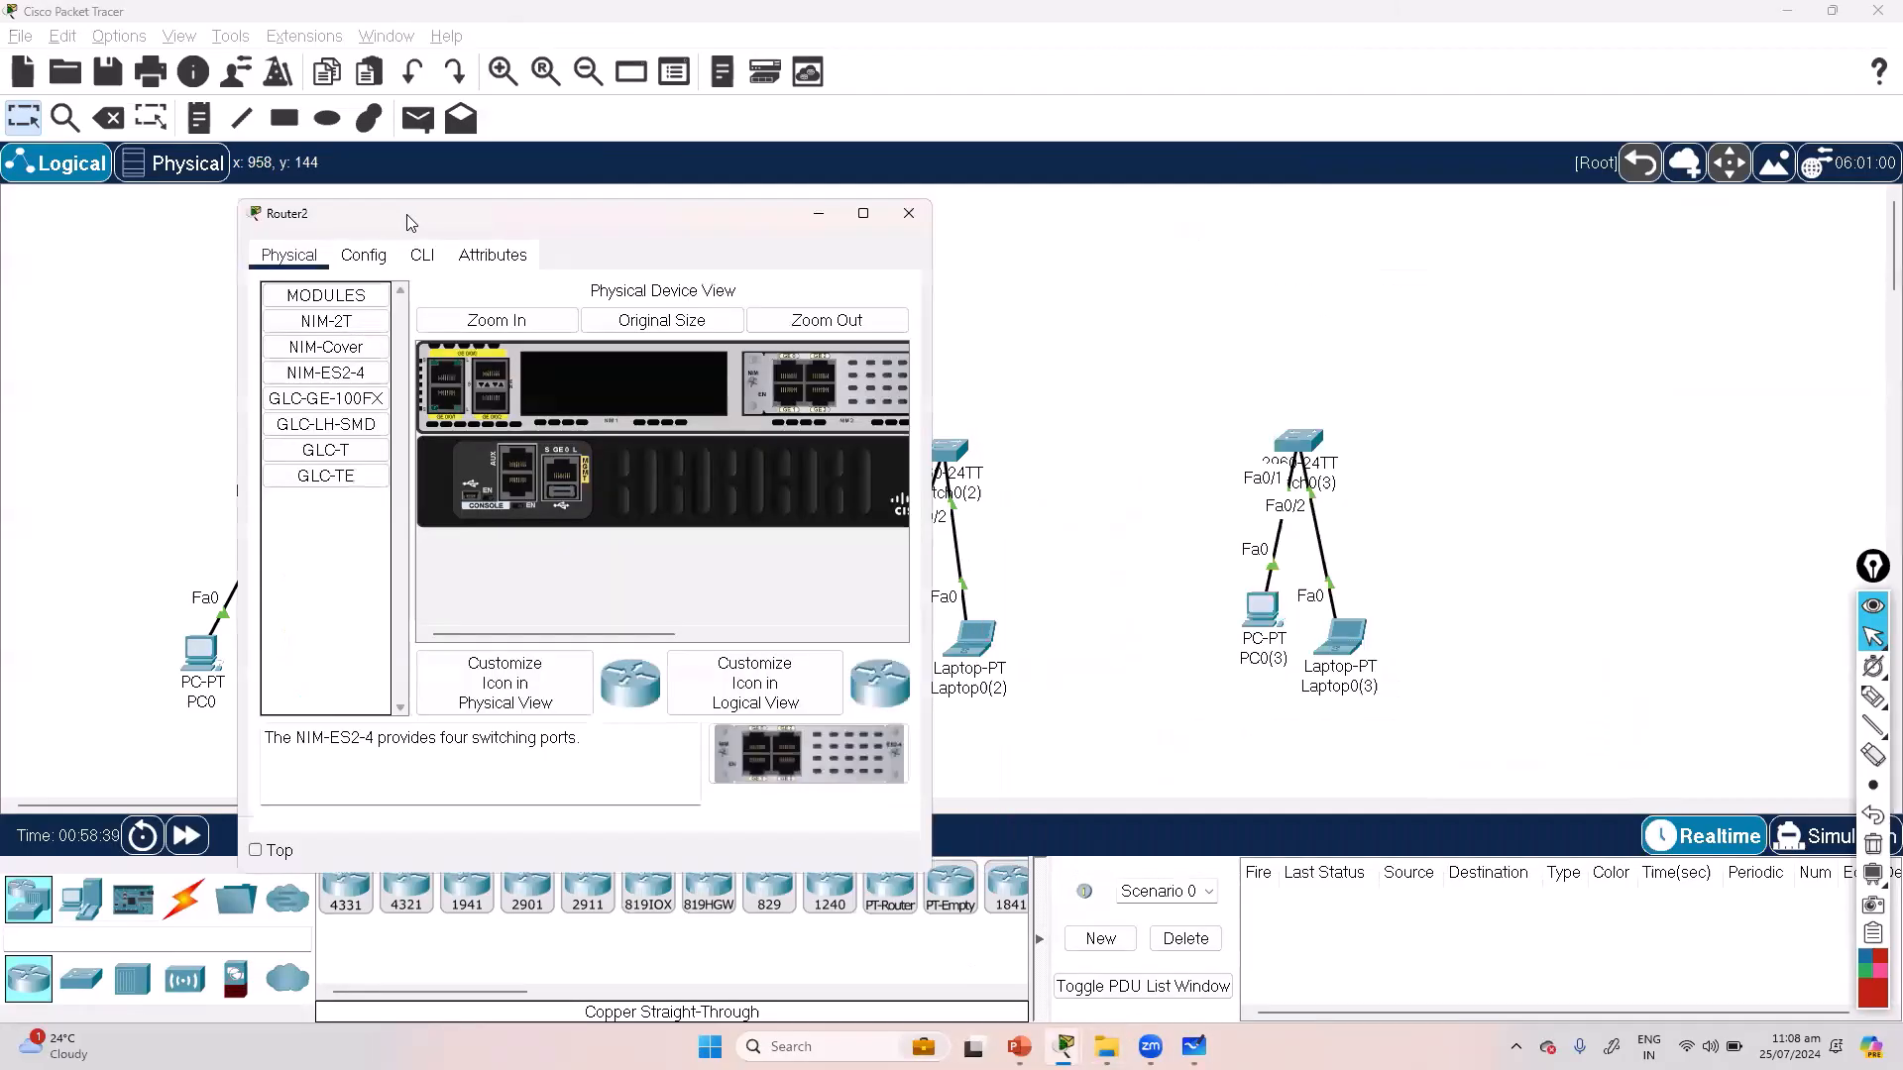
double_click(673, 222)
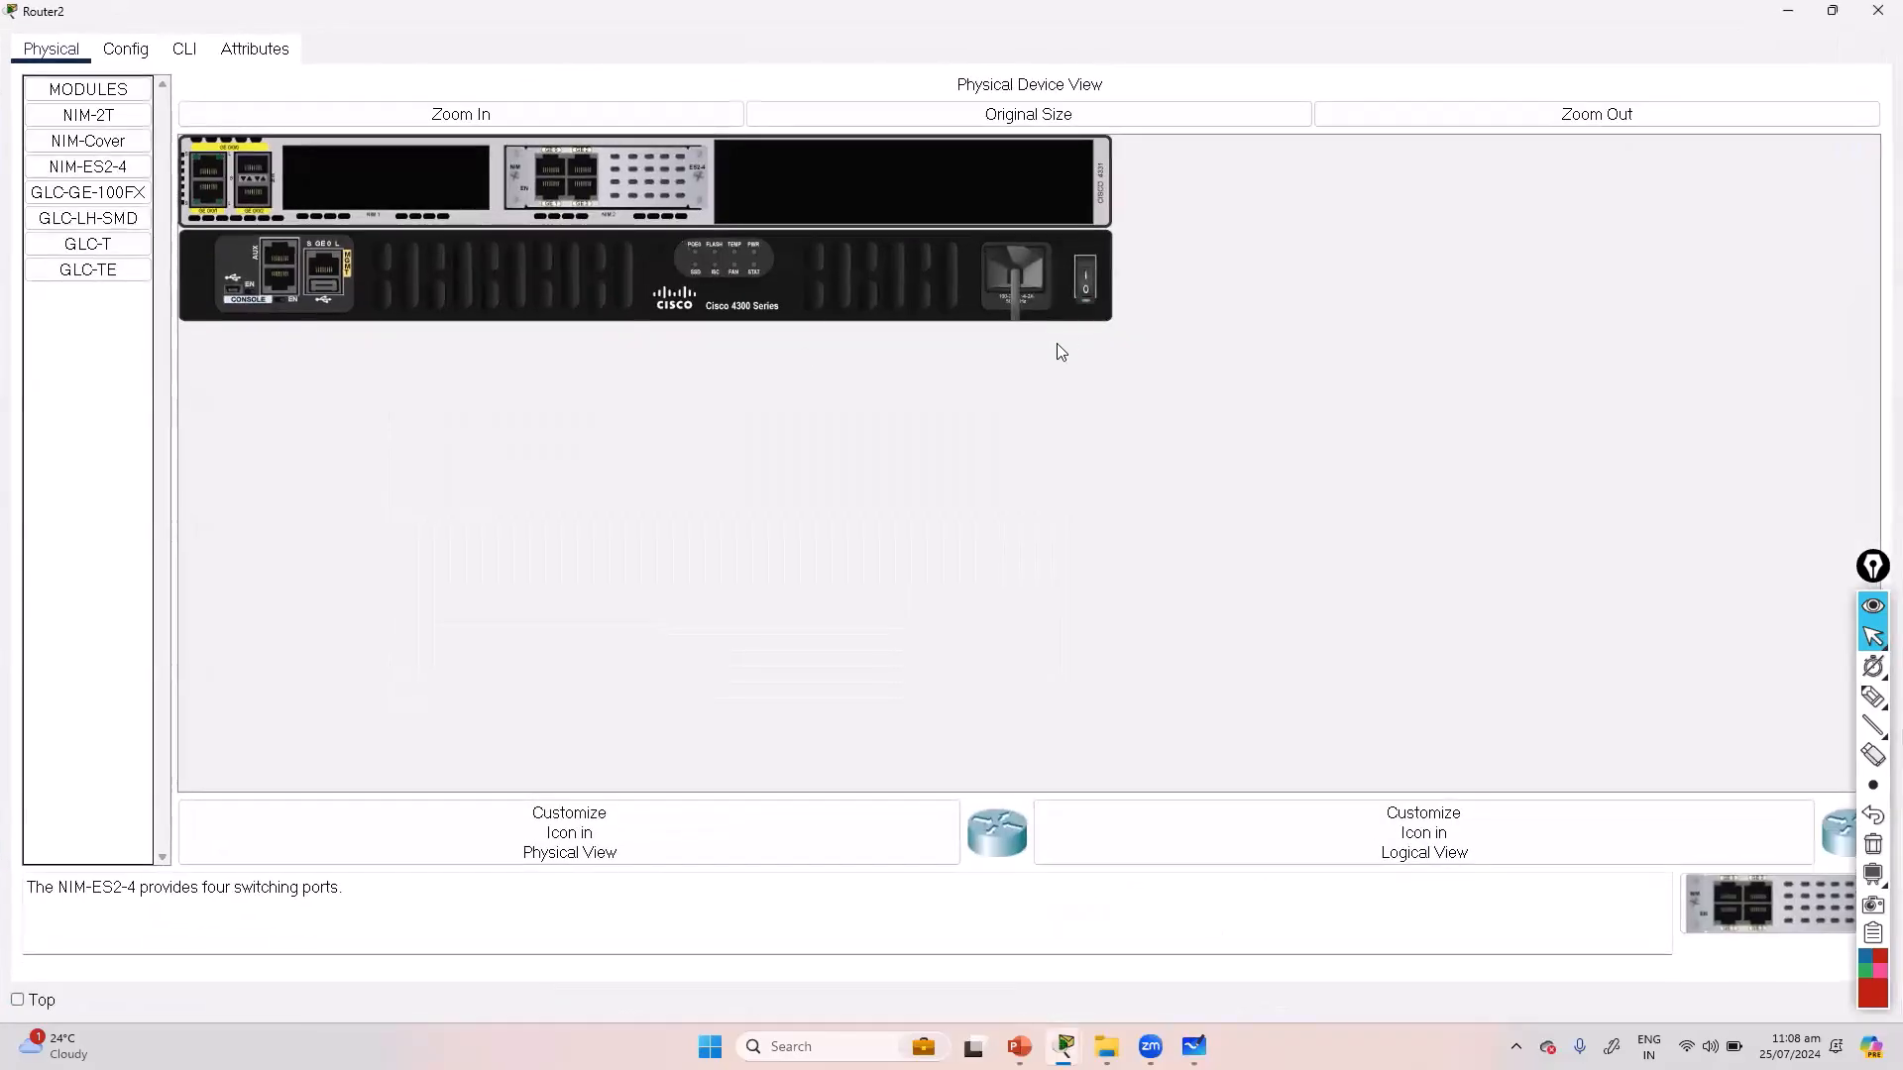
Step: With the annotation pen, circle the built-in ports, the empty slot and the NIM-ES2-4 module, and draw an arrow down from each
click(1863, 699)
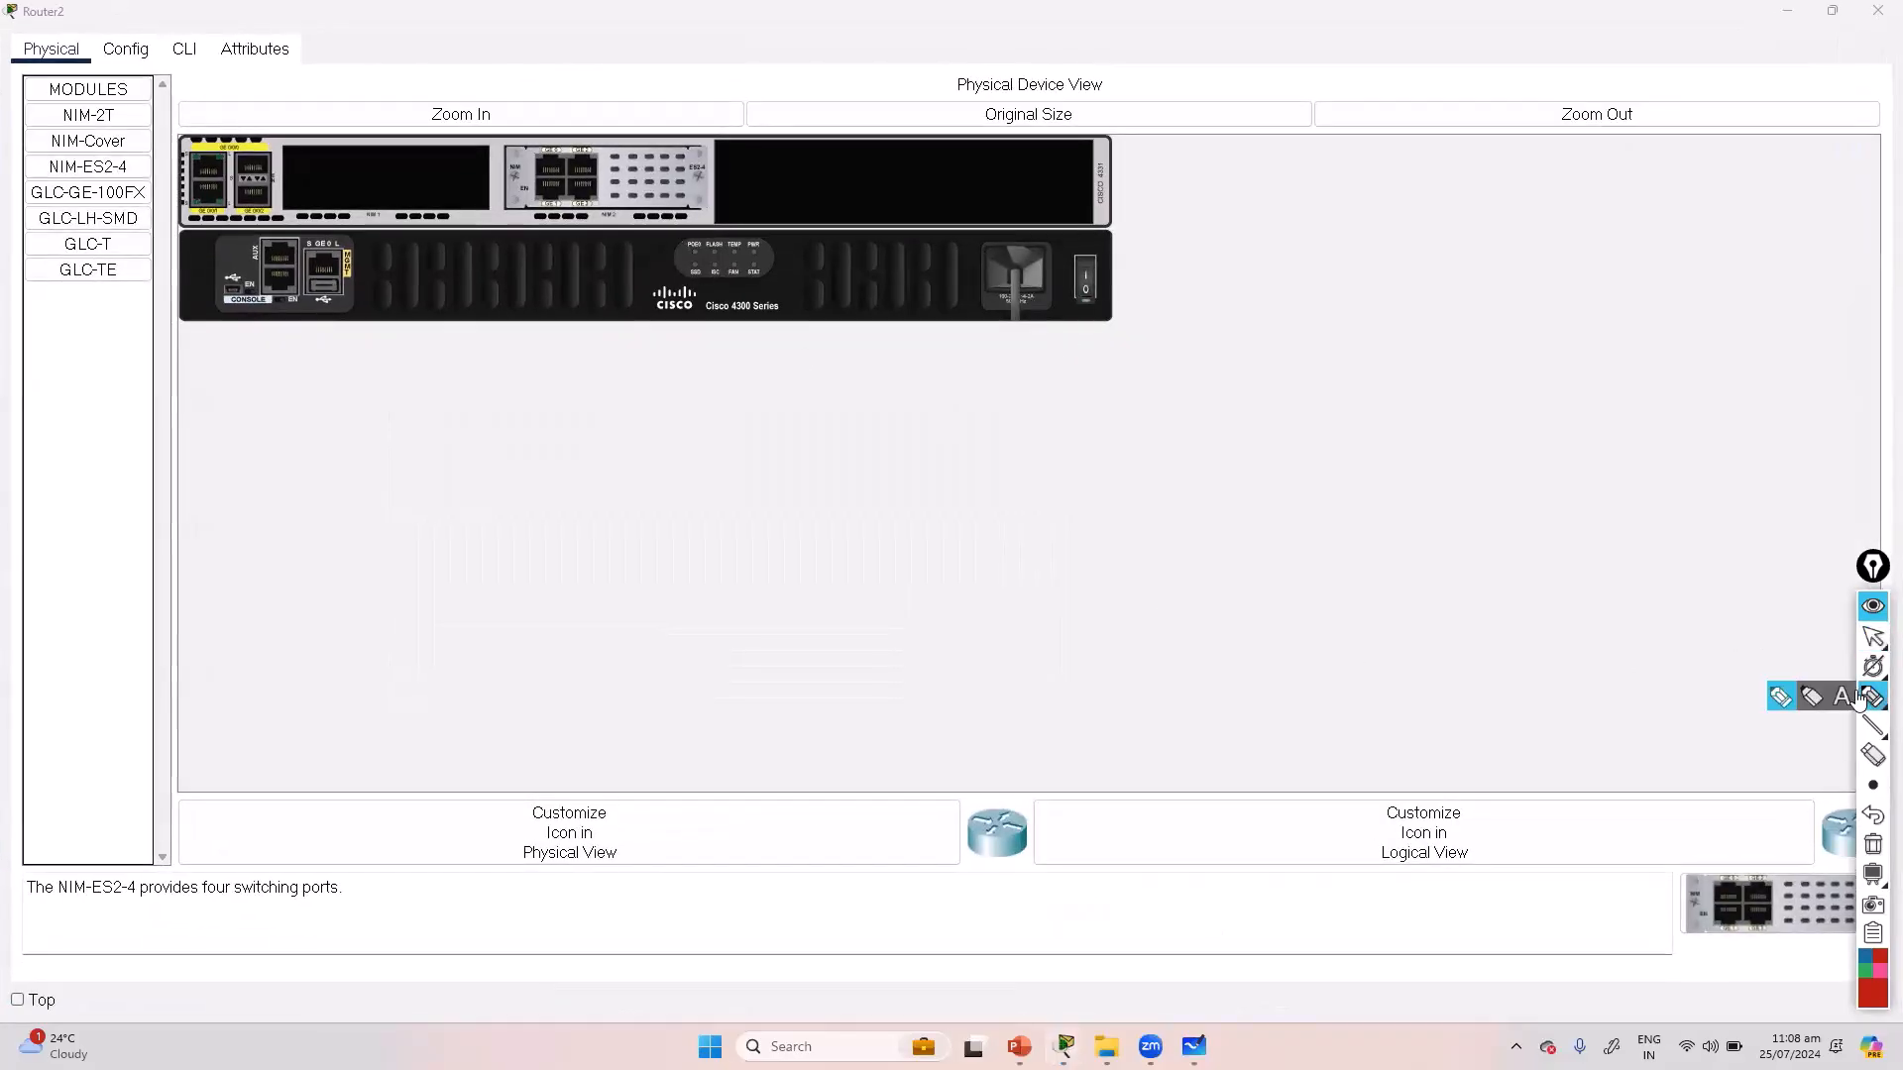
drag(242, 105, 282, 149)
drag(226, 254, 236, 380)
drag(224, 349, 253, 346)
drag(347, 127, 483, 111)
drag(642, 107, 679, 111)
mouse_move(371, 213)
mouse_down()
mouse_move(384, 357)
mouse_move(401, 333)
mouse_up()
drag(577, 223, 594, 361)
drag(583, 332, 610, 328)
Step: Handwrite the note "Slots" followed by an arrow in the blank area beside the chassis
drag(1367, 211, 1337, 253)
mouse_move(1376, 210)
mouse_down()
mouse_move(1380, 252)
mouse_move(1403, 229)
mouse_up()
mouse_move(1423, 210)
mouse_down()
mouse_move(1429, 248)
mouse_move(1437, 226)
mouse_up()
drag(1450, 224, 1439, 249)
drag(1497, 238, 1514, 246)
drag(1505, 226, 1507, 251)
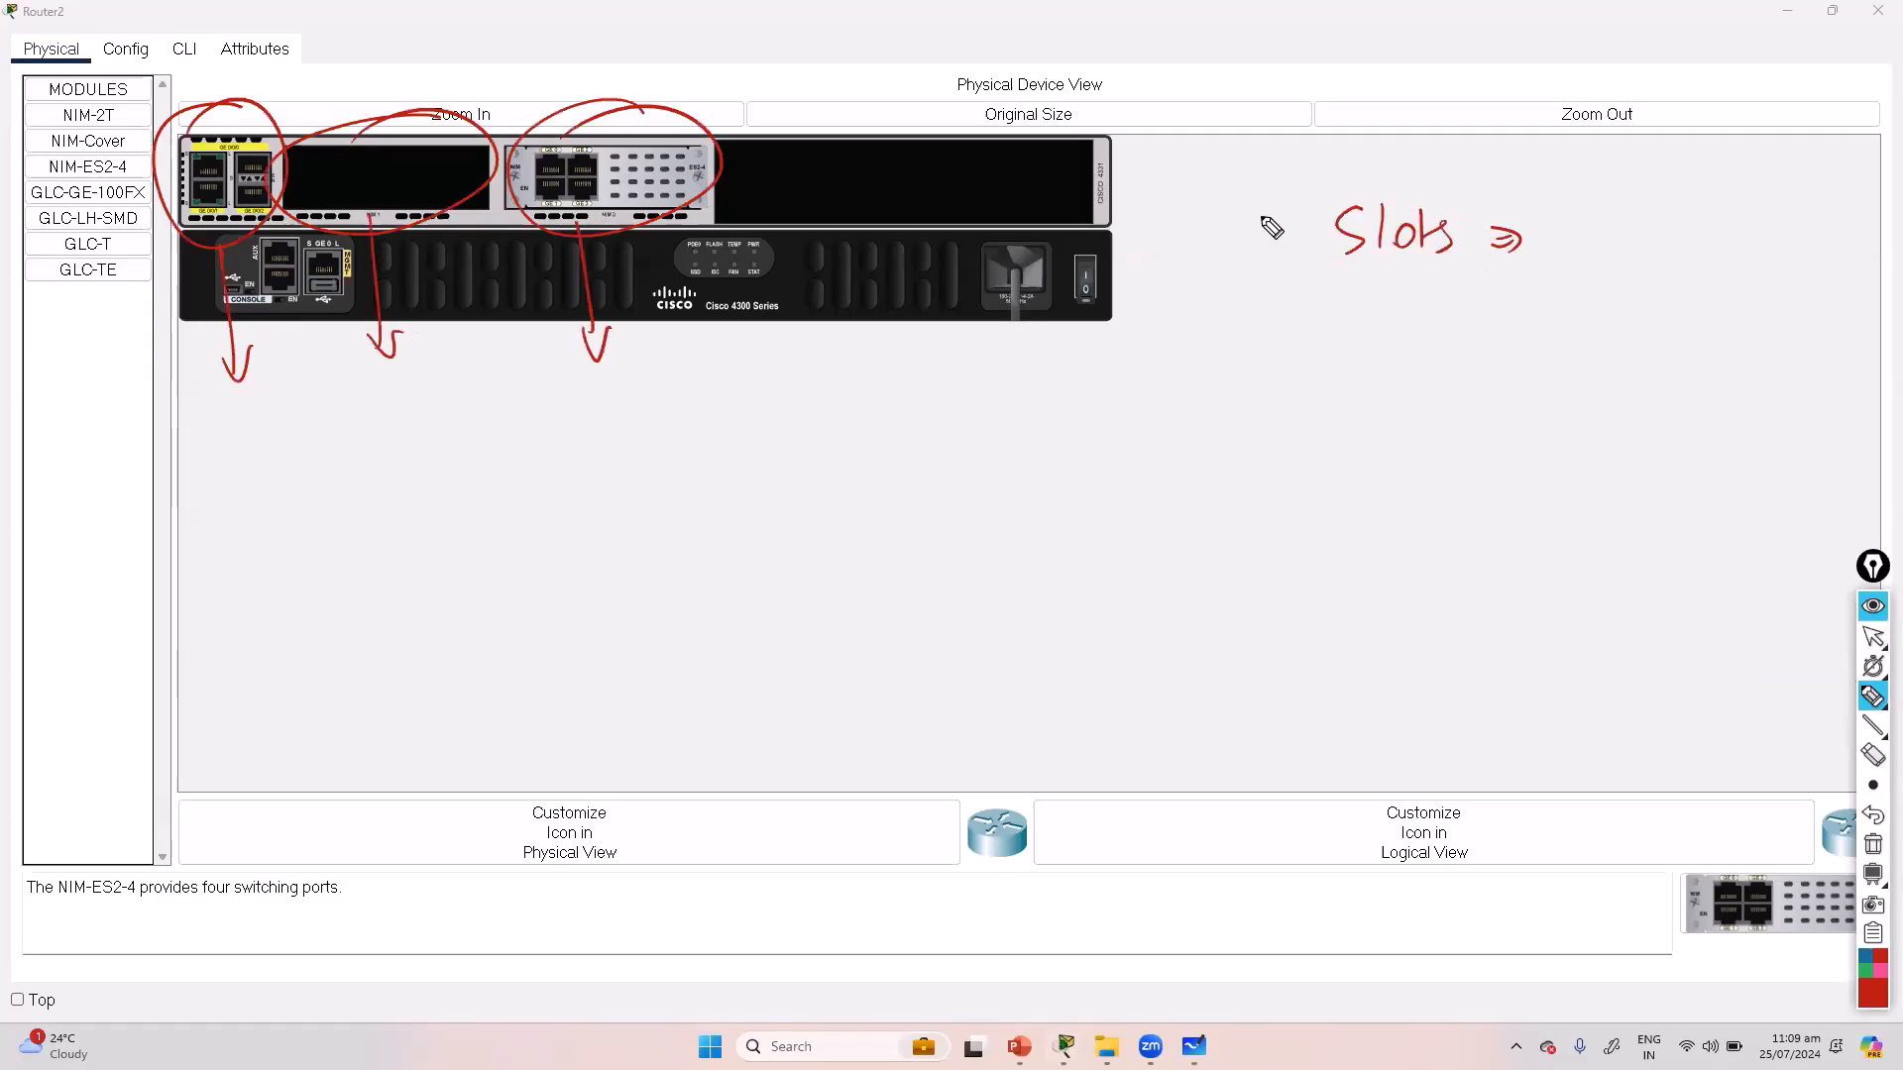
Step: Handwrite a note about modular routers/switches below "Slots" and underline the key words of both notes
mouse_move(1417, 382)
mouse_down()
mouse_move(1465, 374)
mouse_move(1554, 404)
mouse_move(1723, 347)
mouse_move(1845, 369)
mouse_up()
drag(1706, 407, 1817, 402)
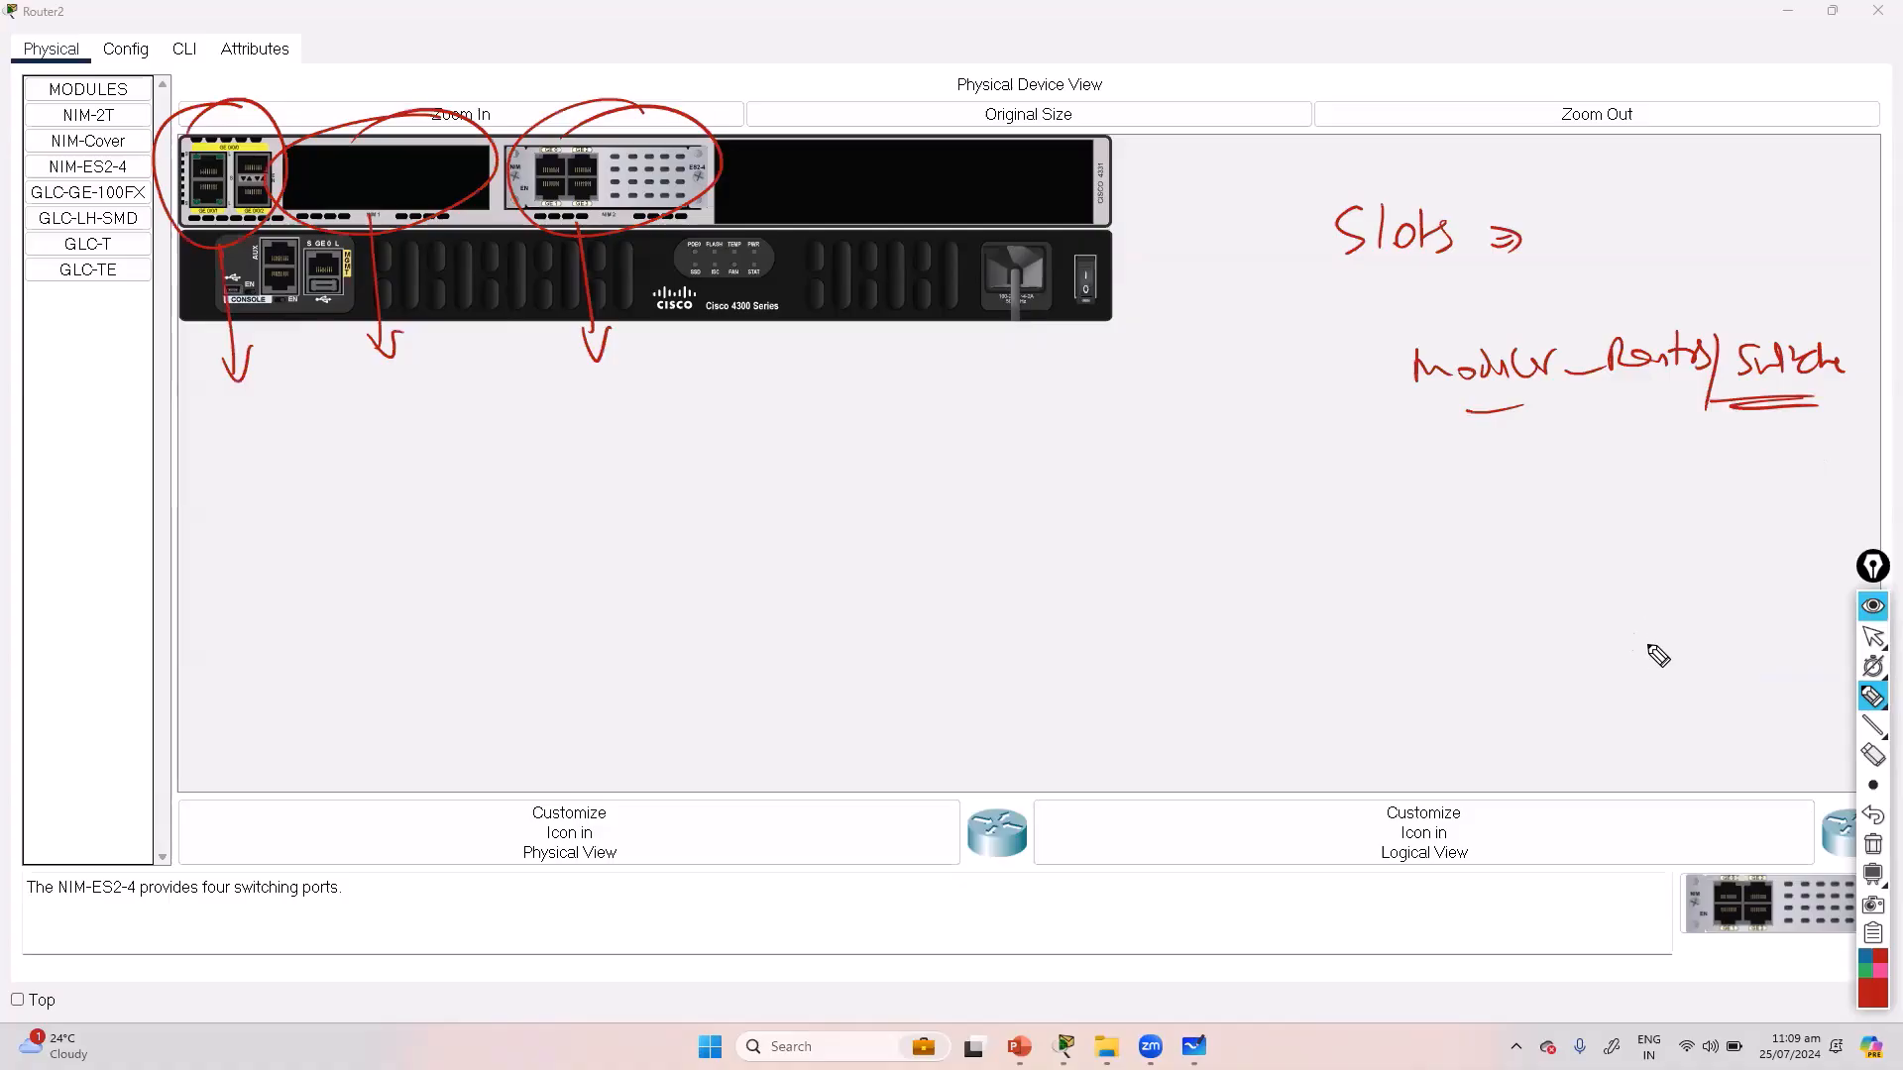
click(1354, 271)
drag(1346, 268, 1452, 266)
drag(1362, 287, 1447, 281)
drag(1655, 380, 1696, 378)
drag(1665, 389, 1717, 387)
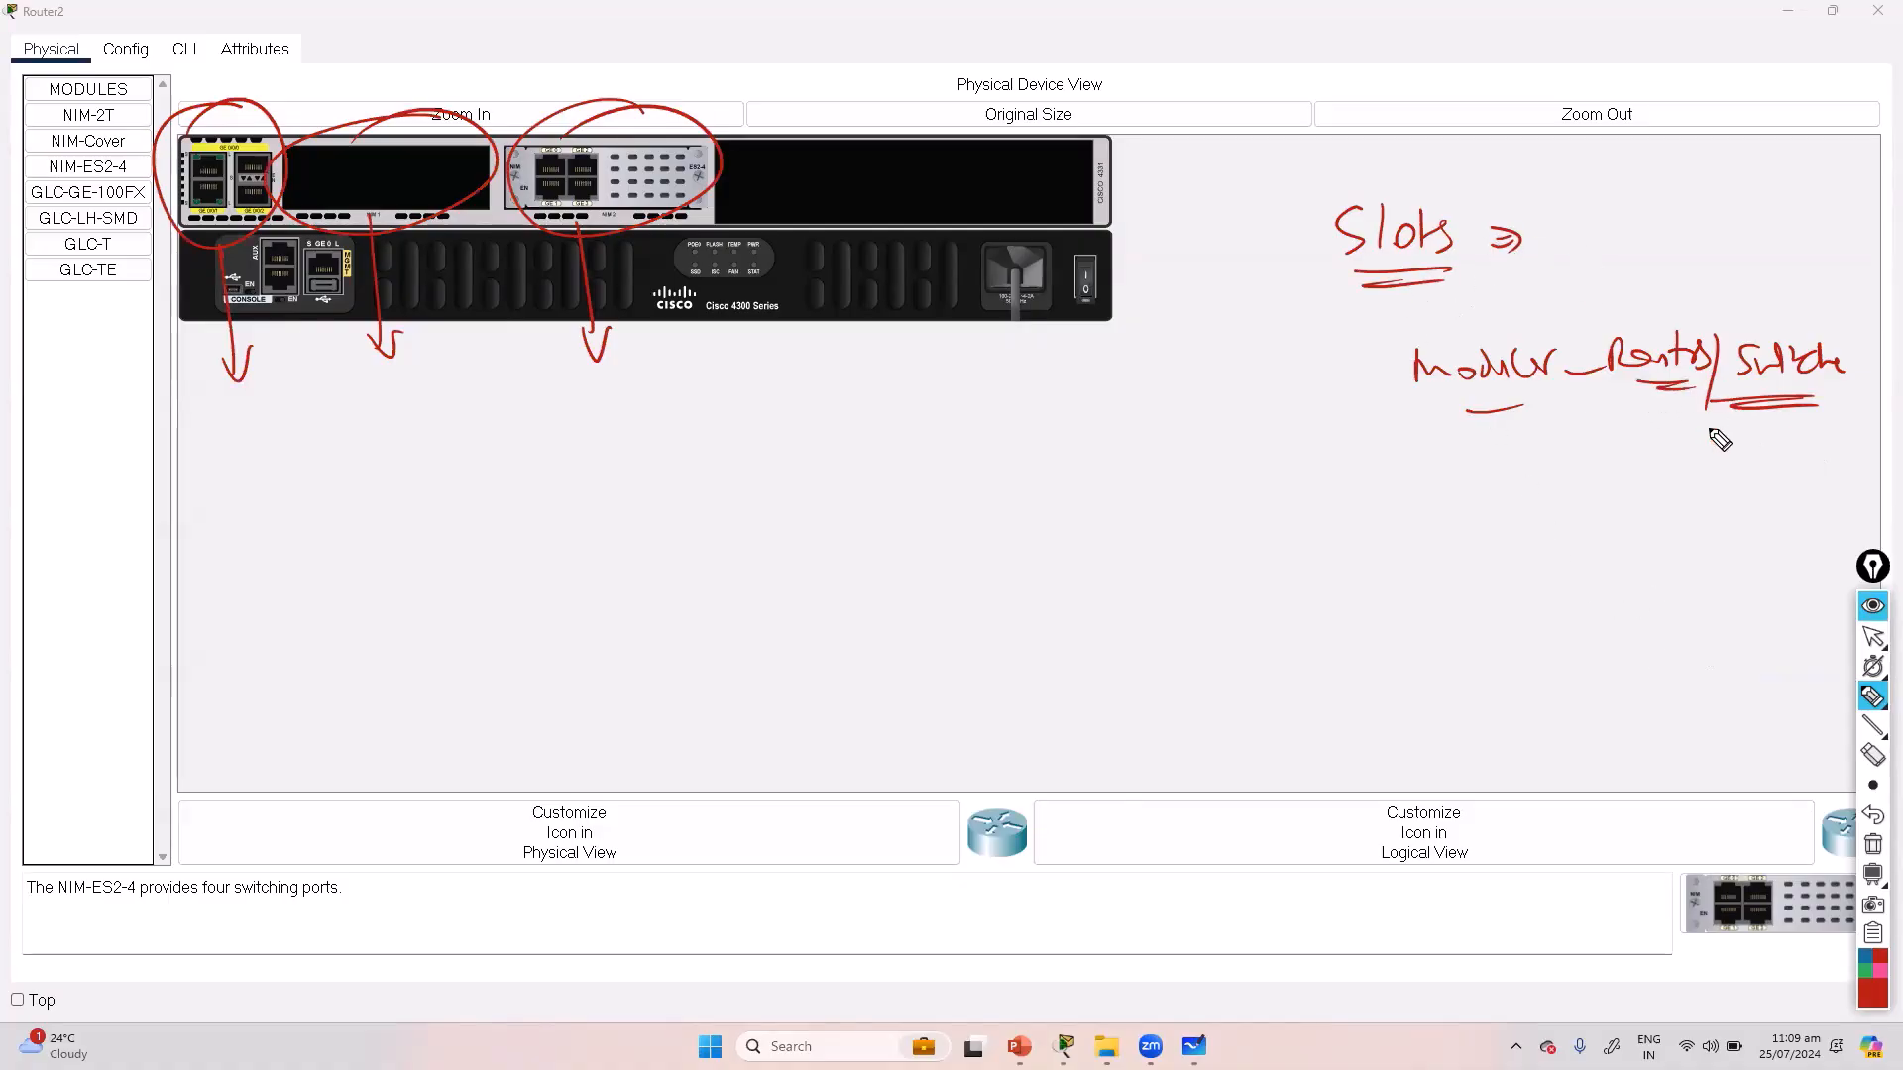
Step: Label the circled built-in port block as slot 0 and write the example interface name g0/0/1 beneath it
mouse_move(236, 103)
mouse_down()
mouse_move(220, 245)
mouse_move(236, 387)
mouse_move(184, 460)
mouse_move(254, 424)
mouse_move(226, 491)
mouse_up()
drag(233, 466, 244, 509)
drag(220, 528, 251, 515)
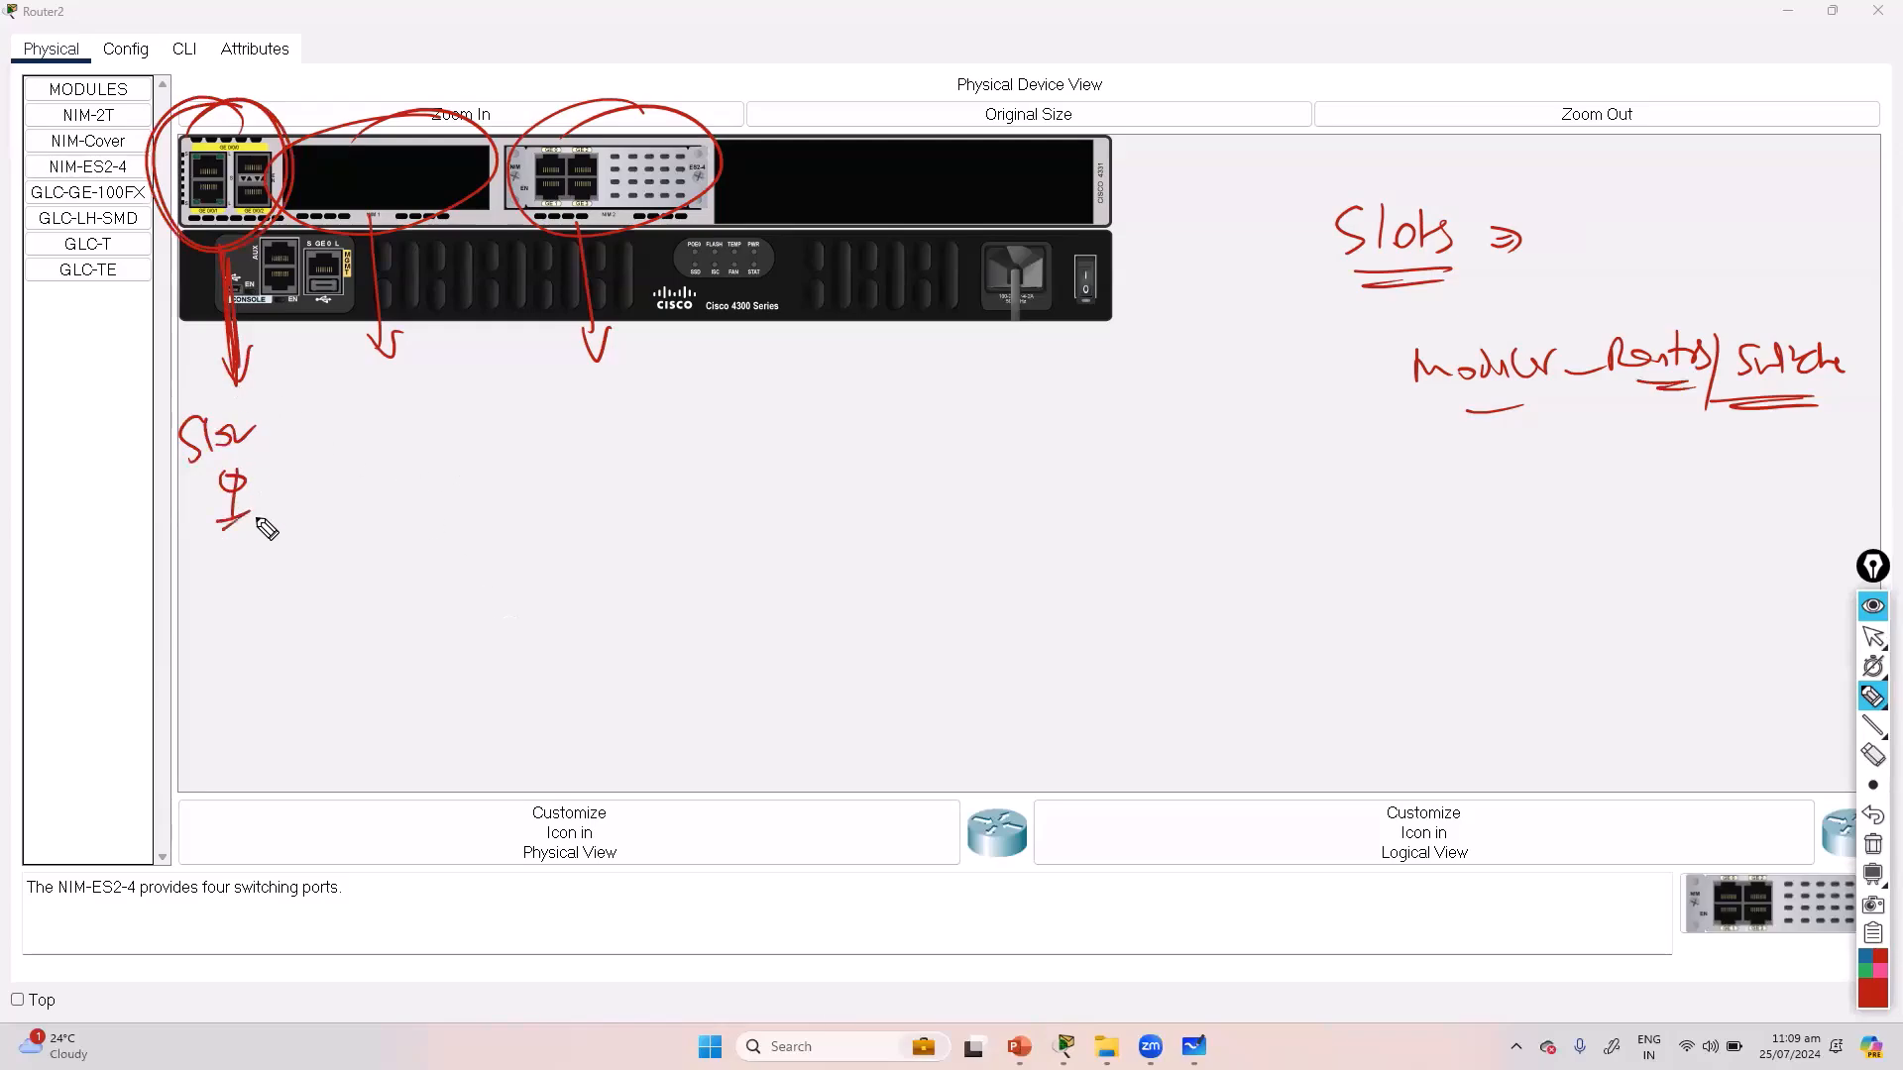
drag(248, 408, 259, 424)
mouse_move(224, 583)
mouse_down()
mouse_move(259, 594)
mouse_move(269, 576)
mouse_move(282, 605)
mouse_move(294, 573)
mouse_move(309, 596)
mouse_up()
drag(328, 555, 328, 584)
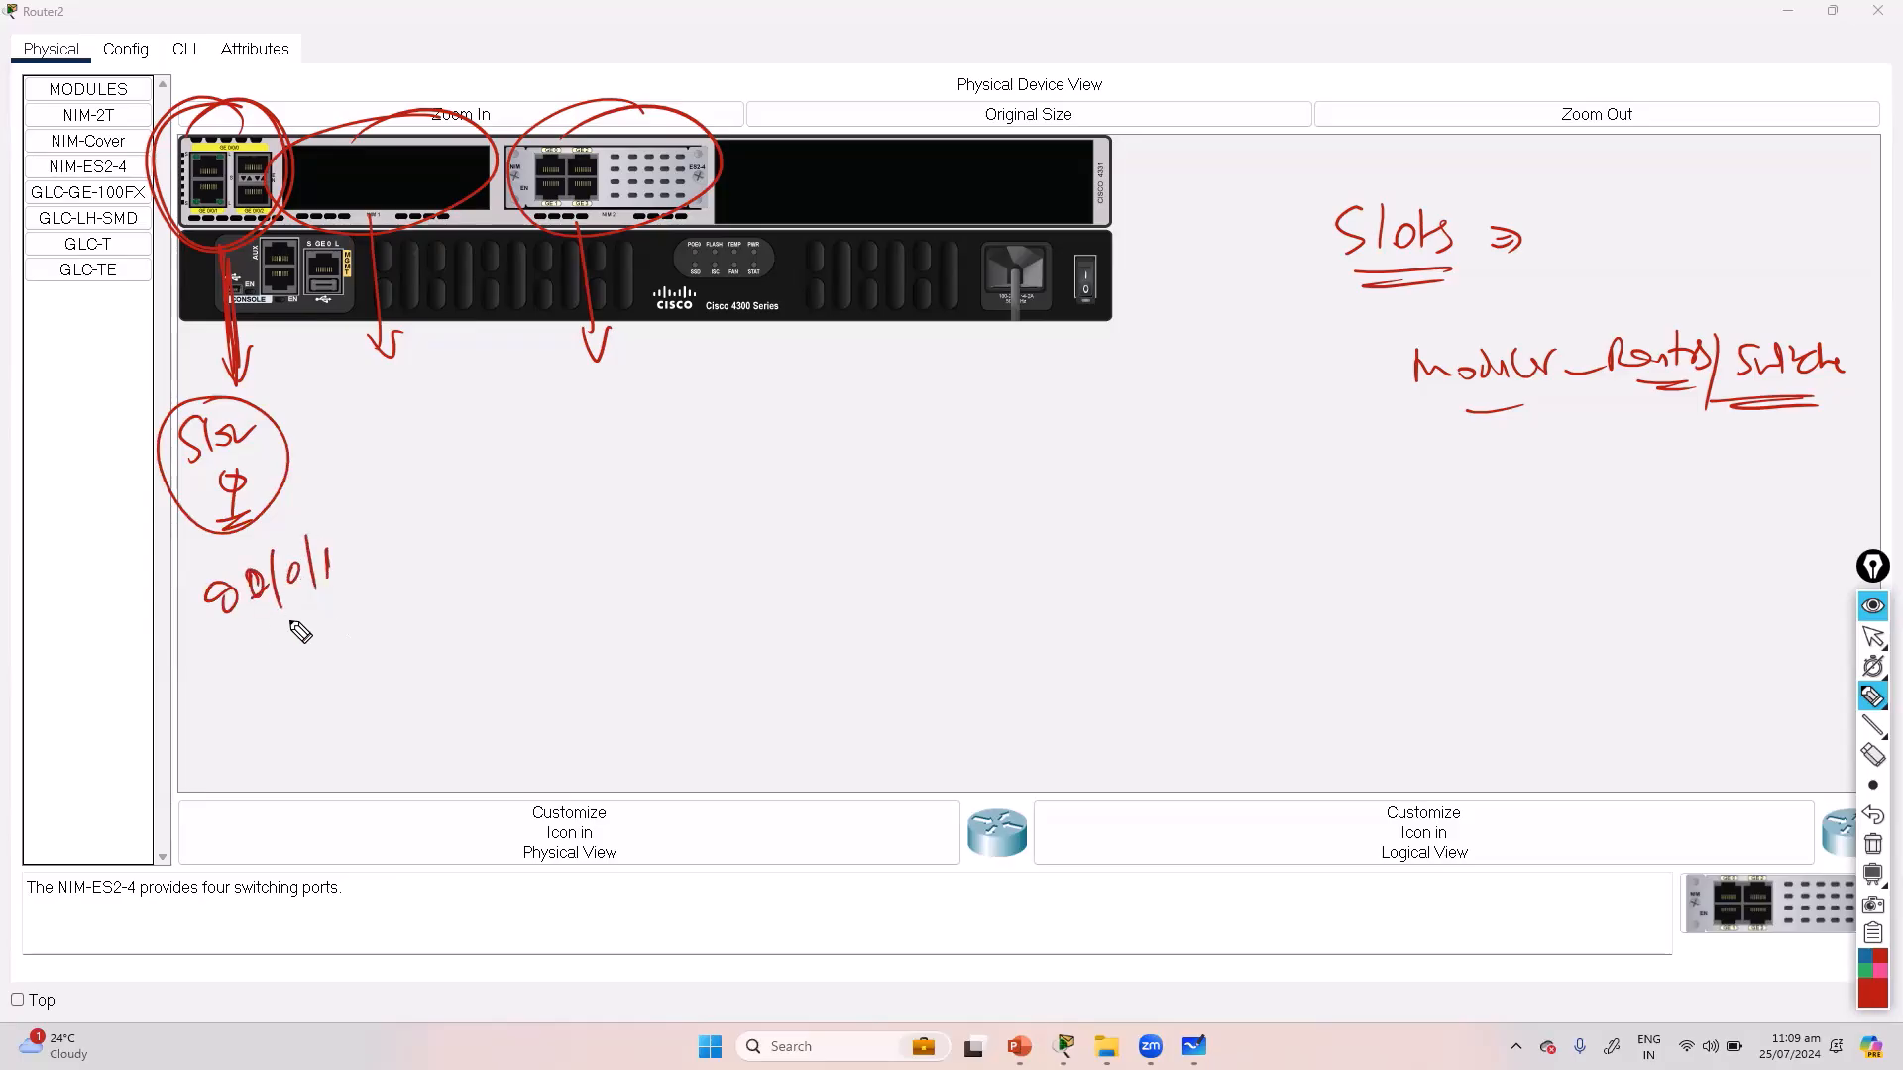
Step: Circle the three numbers of the g0/0/1 example and label them slot, sub slot and port no
mouse_move(239, 650)
mouse_down()
mouse_move(303, 595)
mouse_move(249, 604)
mouse_move(263, 677)
mouse_move(242, 751)
mouse_move(260, 749)
mouse_up()
drag(270, 735, 301, 721)
drag(297, 566, 293, 573)
mouse_move(312, 612)
mouse_down()
mouse_move(347, 666)
mouse_move(333, 722)
mouse_move(356, 721)
mouse_up()
mouse_move(360, 710)
mouse_down()
mouse_move(379, 704)
mouse_move(370, 755)
mouse_move(402, 723)
mouse_up()
mouse_move(337, 527)
mouse_down()
mouse_move(329, 588)
mouse_move(458, 639)
mouse_move(507, 605)
mouse_up()
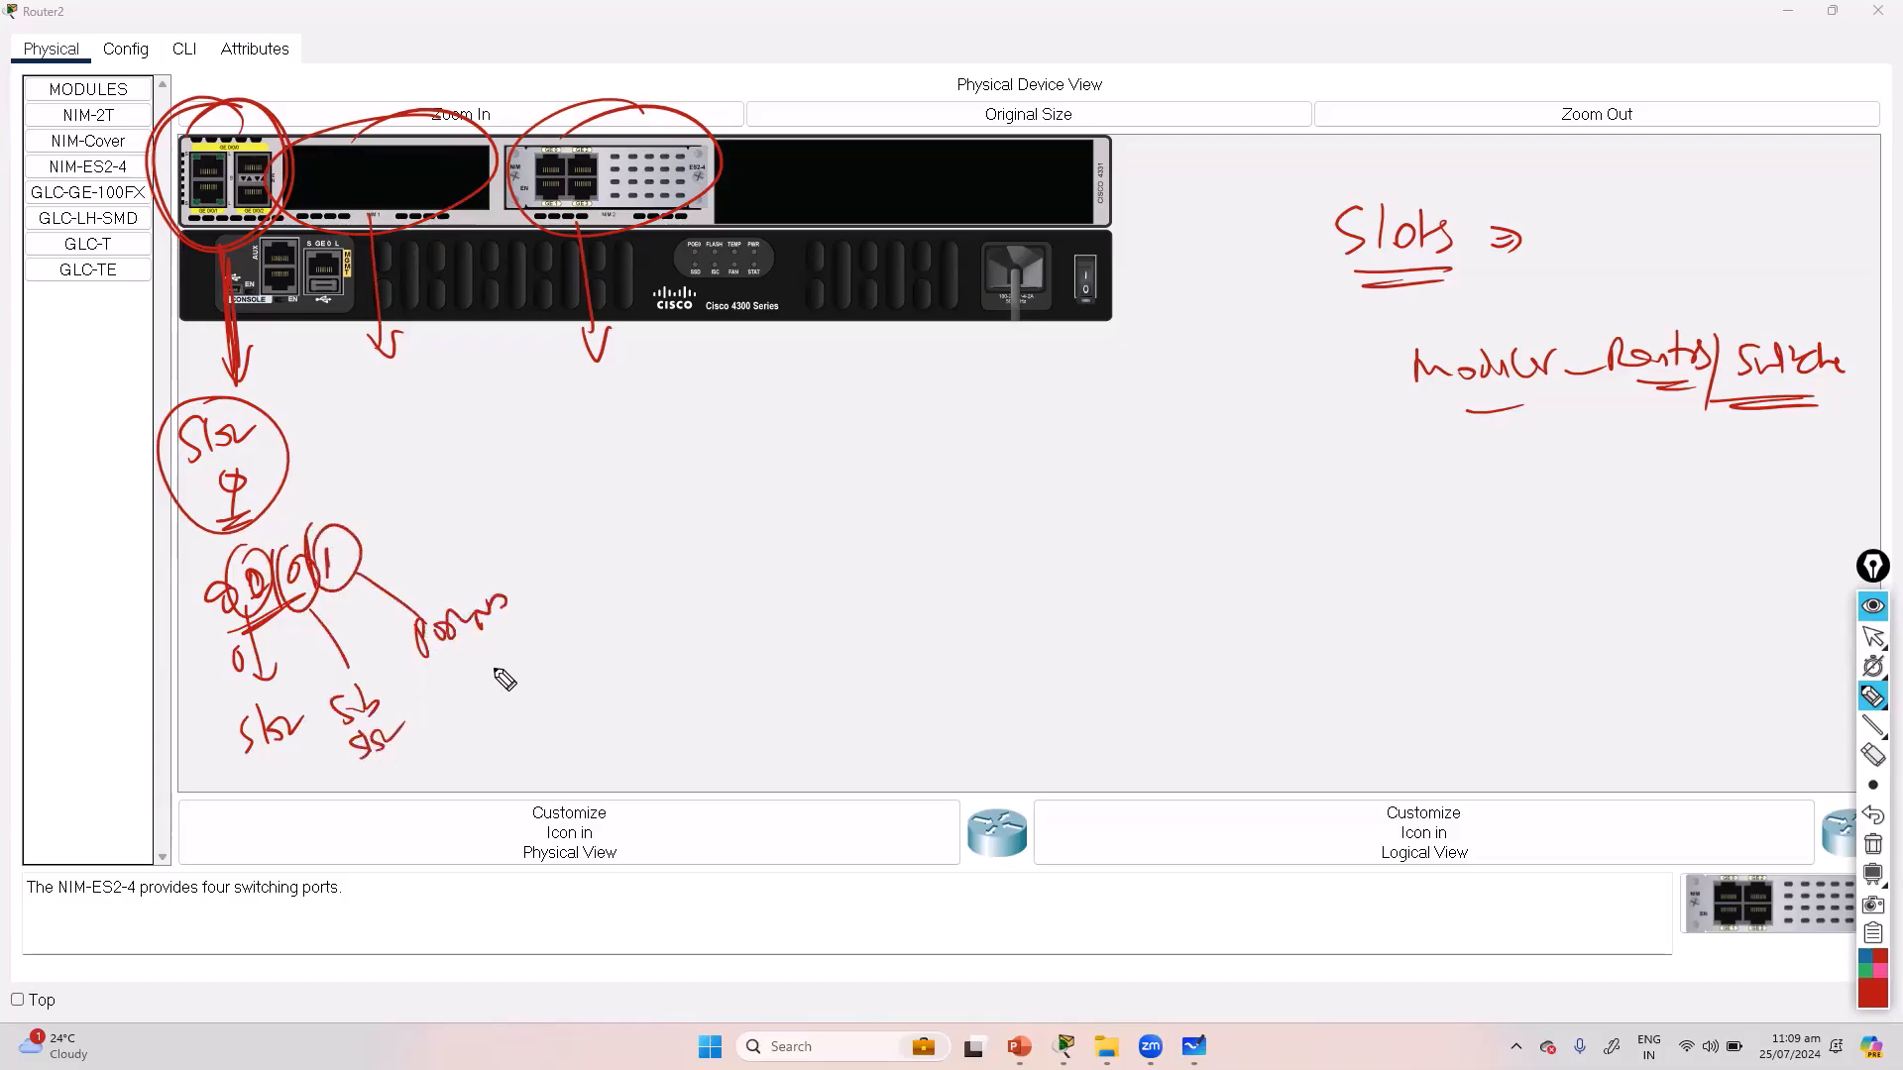
Step: Change the pen to blue, write the example g0/0 and label its two numbers as slot and port no
key(b)
mouse_move(922, 523)
mouse_down()
mouse_move(913, 564)
mouse_move(983, 535)
mouse_move(1011, 550)
mouse_up()
drag(882, 586, 1053, 577)
mouse_move(951, 517)
mouse_down()
mouse_move(970, 514)
mouse_move(944, 503)
mouse_up()
mouse_move(929, 579)
mouse_down()
mouse_move(915, 637)
mouse_move(841, 695)
mouse_up()
drag(864, 655, 878, 680)
drag(889, 667, 926, 676)
mouse_move(1021, 520)
mouse_down()
mouse_move(991, 574)
mouse_move(1036, 535)
mouse_up()
drag(1011, 592, 1013, 636)
mouse_move(991, 662)
mouse_down()
mouse_move(993, 697)
mouse_move(1100, 644)
mouse_up()
Step: Write a slot 0 example with port numbers 0, 1, 2 and 3 listed below each other, plus the name g0/2
drag(1288, 470, 1280, 486)
drag(1285, 526, 1303, 637)
mouse_move(1199, 463)
mouse_down()
mouse_move(1234, 483)
mouse_move(1236, 518)
mouse_move(1195, 561)
mouse_up()
drag(1211, 543, 1234, 564)
drag(1243, 540, 1256, 560)
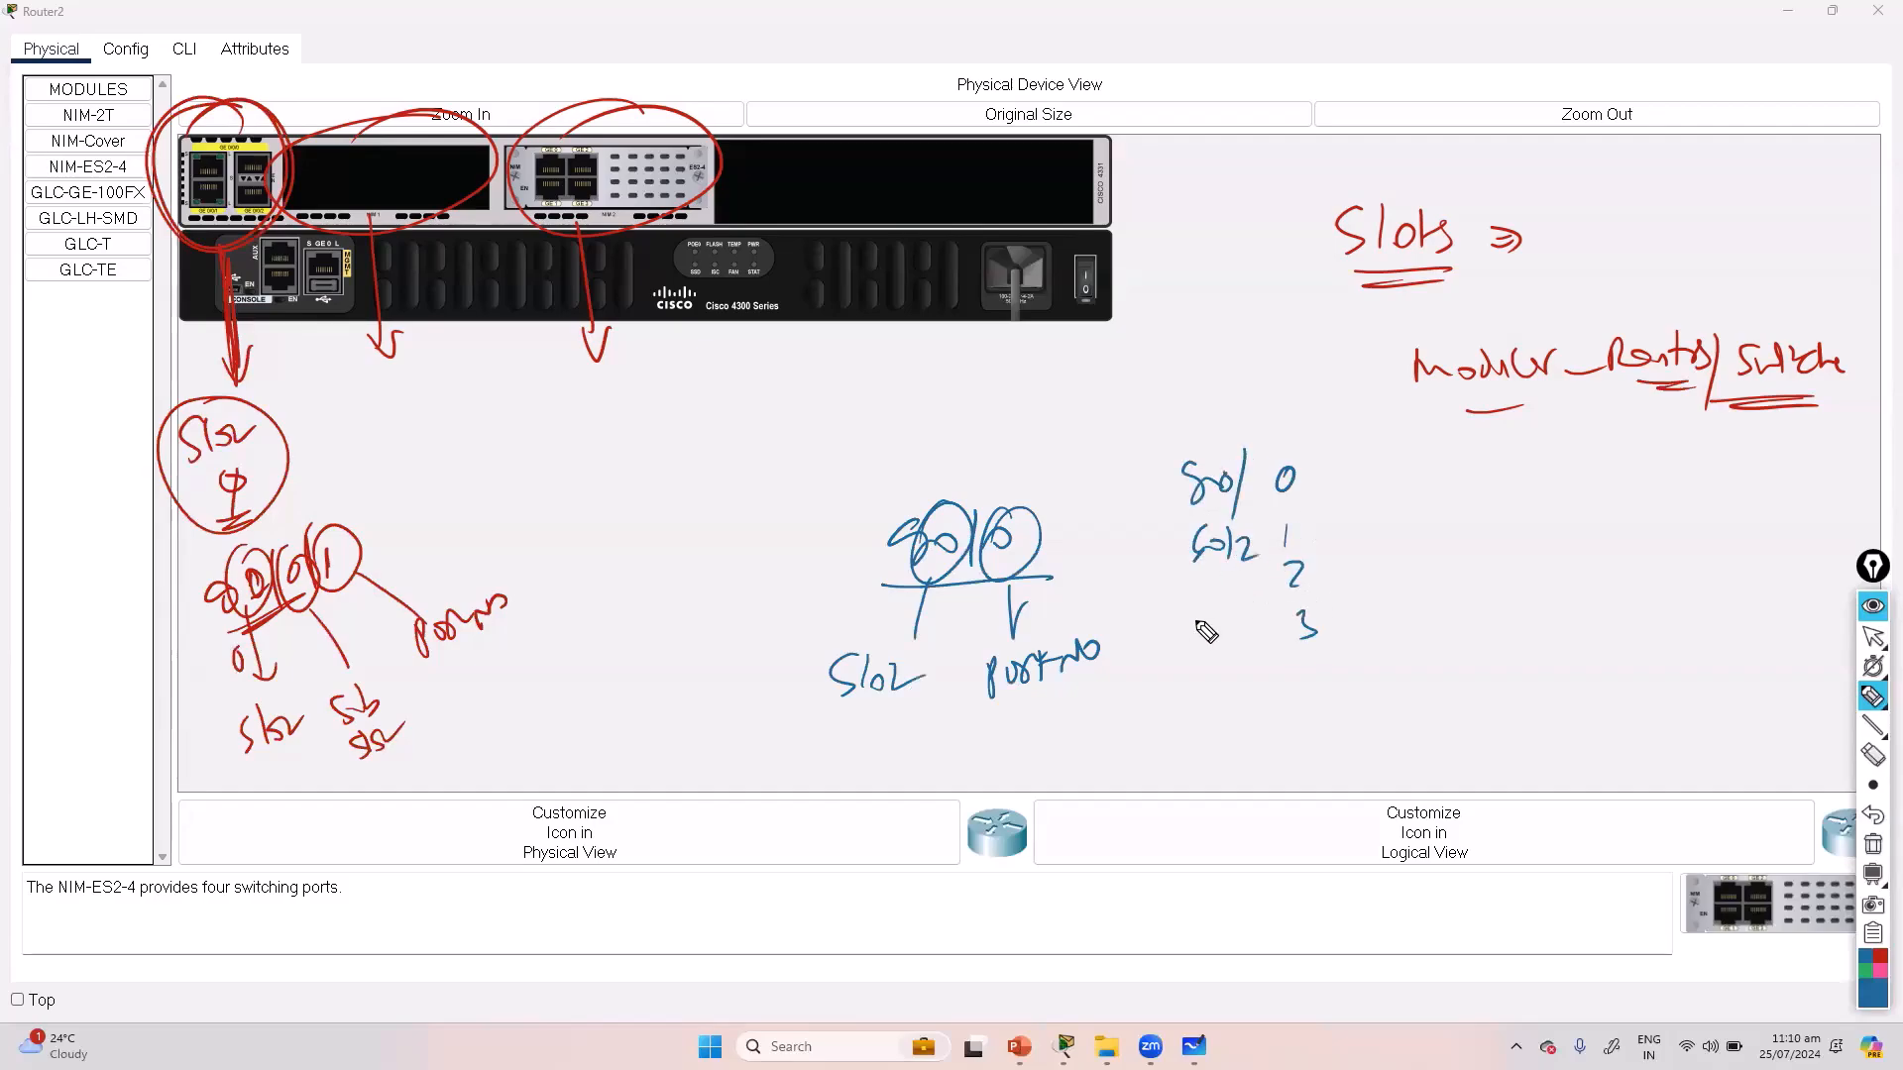
Step: Write the interface examples 2/1 and 1/2 with arrows from their numbers, and clear all annotations from the screen
drag(1518, 486, 1490, 511)
drag(1533, 482, 1565, 523)
mouse_move(1587, 486)
mouse_down()
mouse_move(1602, 513)
mouse_move(1512, 579)
mouse_move(1558, 592)
mouse_up()
mouse_move(1576, 563)
mouse_down()
mouse_move(1599, 584)
mouse_move(1564, 587)
mouse_move(1531, 662)
mouse_move(1605, 625)
mouse_move(1613, 652)
mouse_up()
drag(1600, 638, 1626, 640)
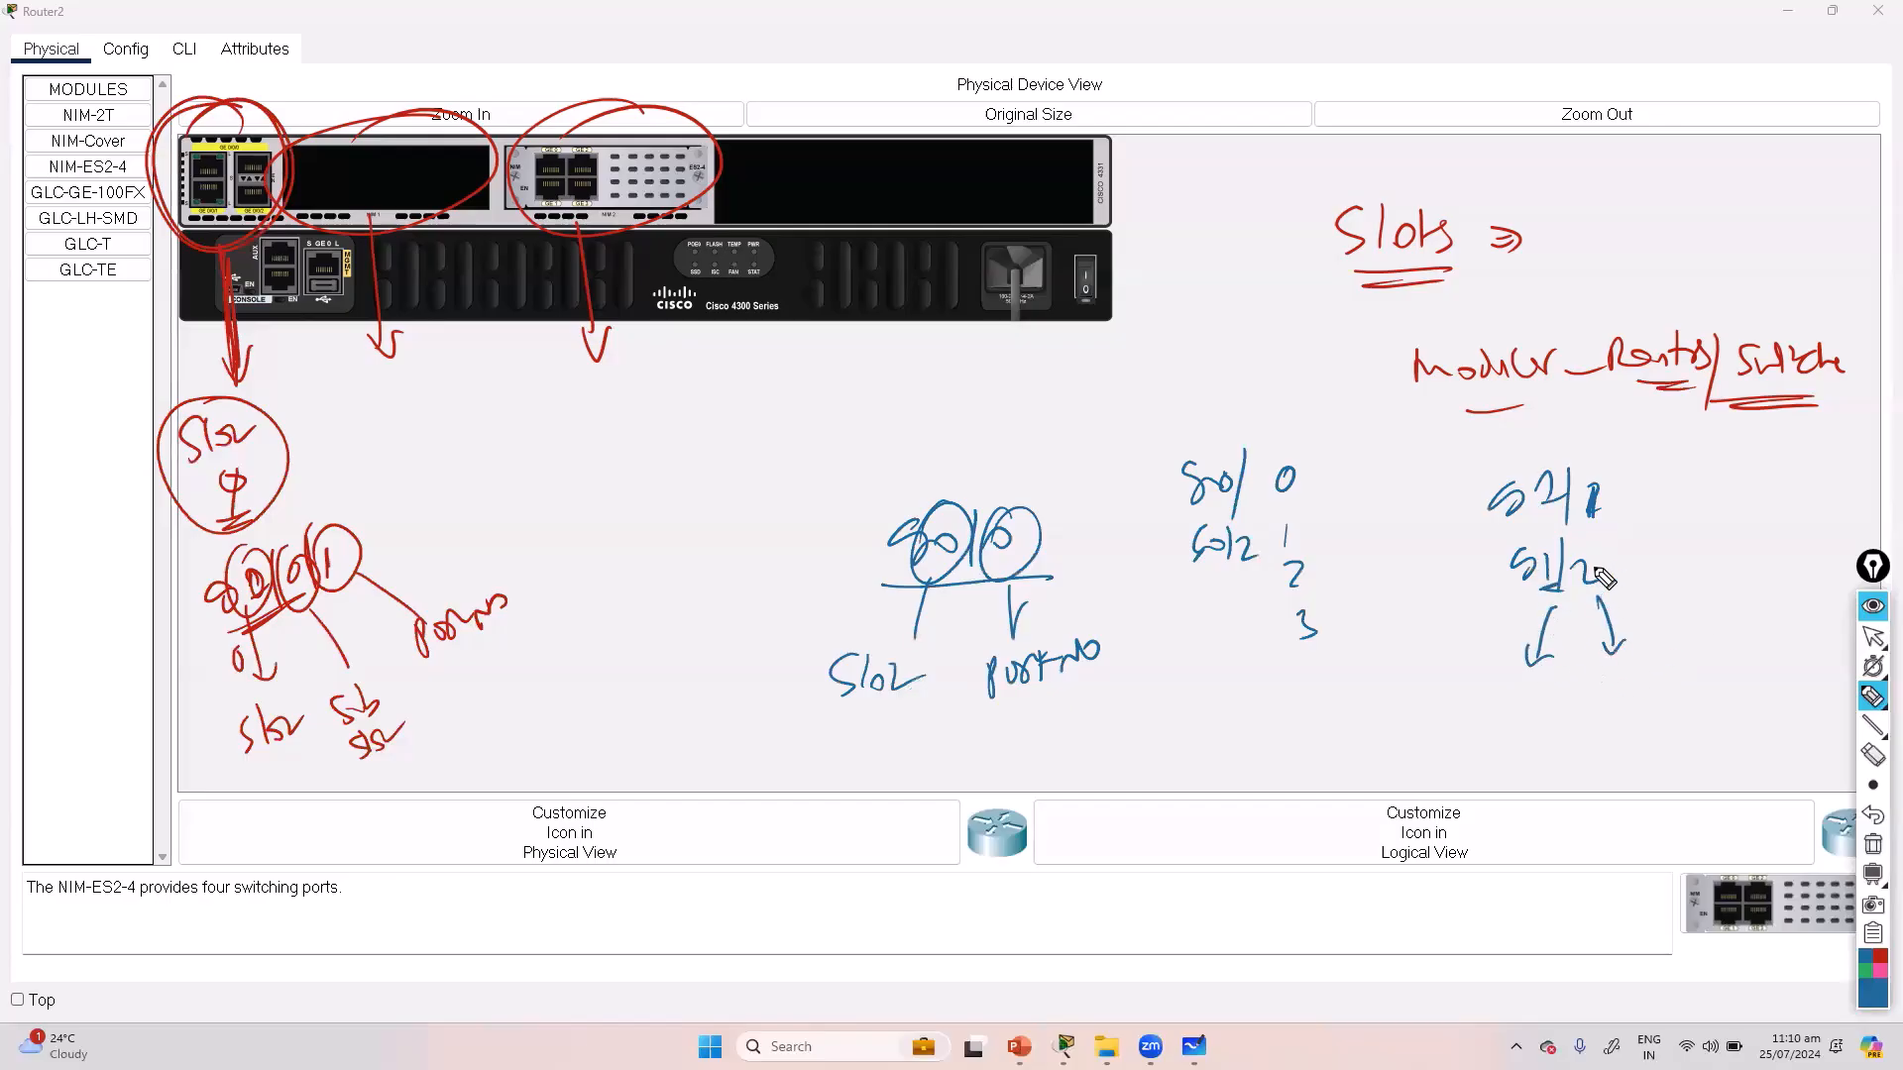
drag(345, 452, 417, 415)
key(ctrl+shift+7)
key(ctrl+shift+2)
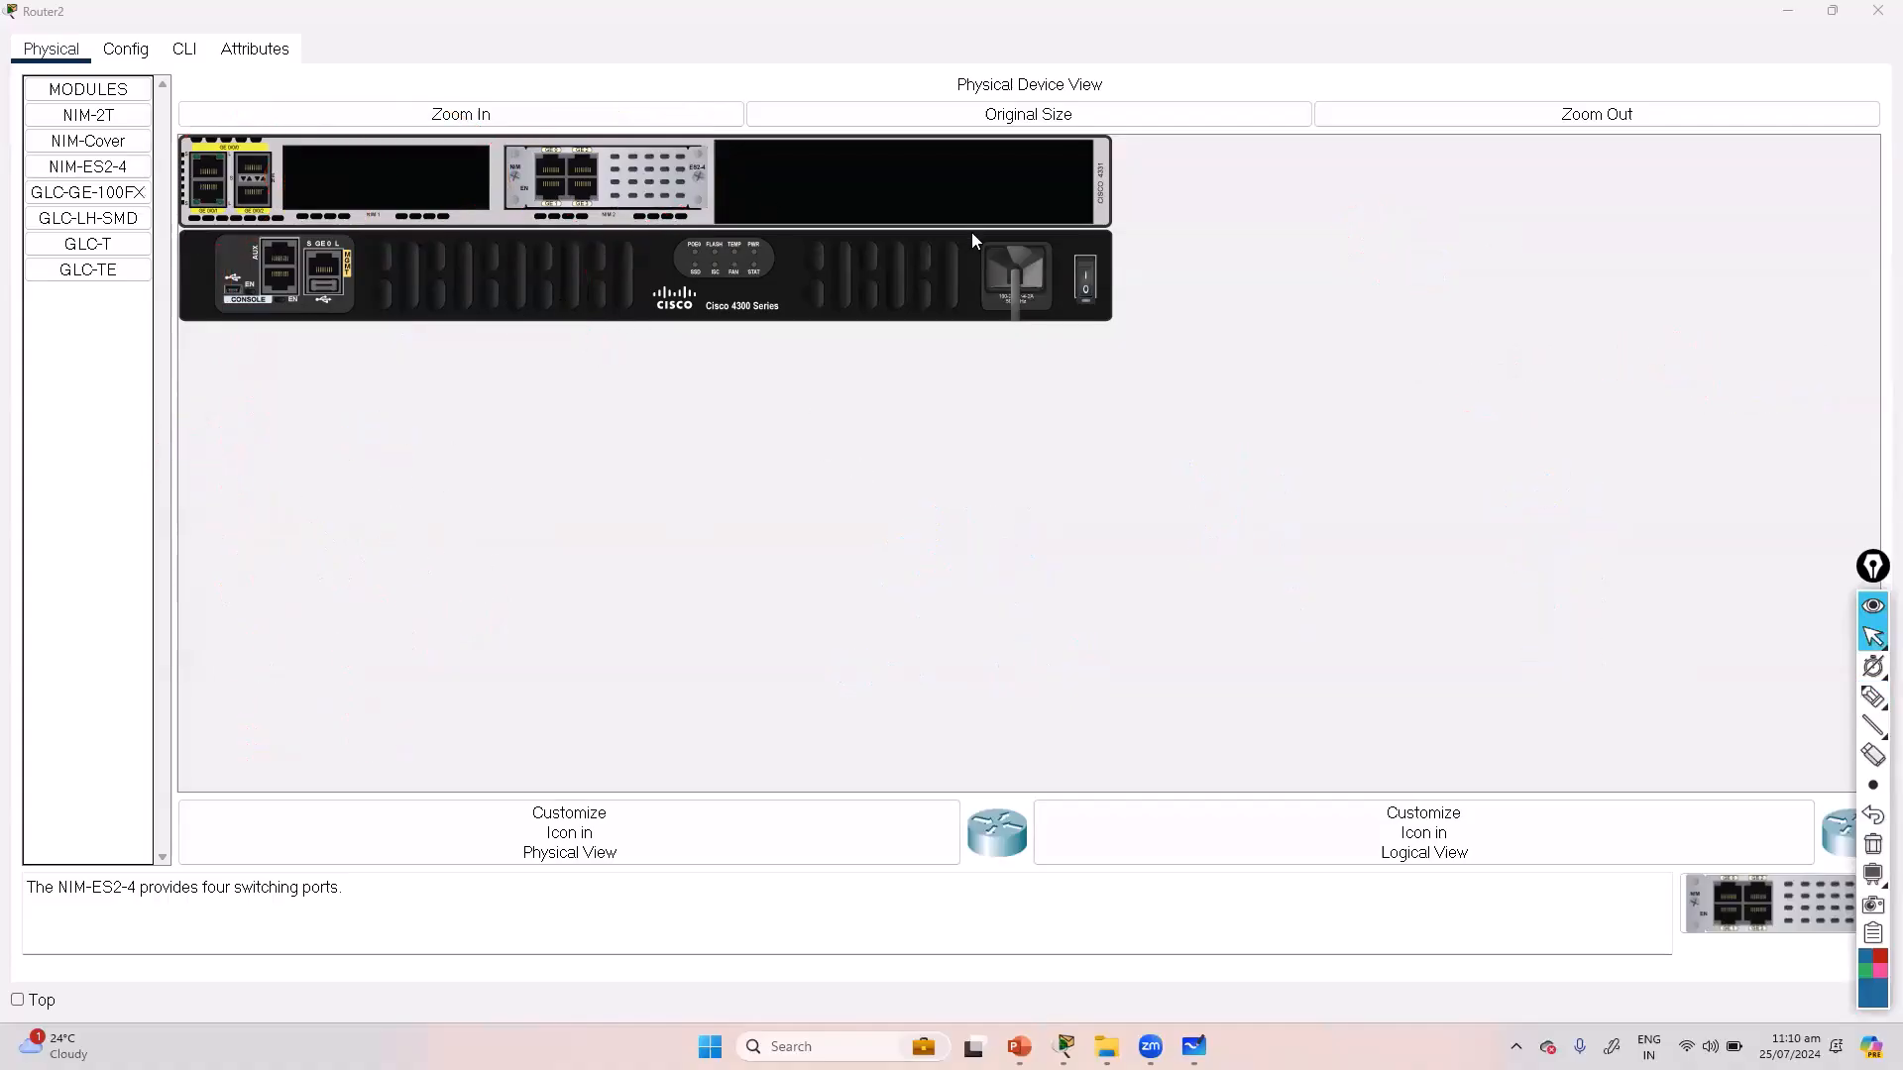
Step: Power on Router2, let it boot in the command line and decline the initial configuration dialog with n
click(1077, 278)
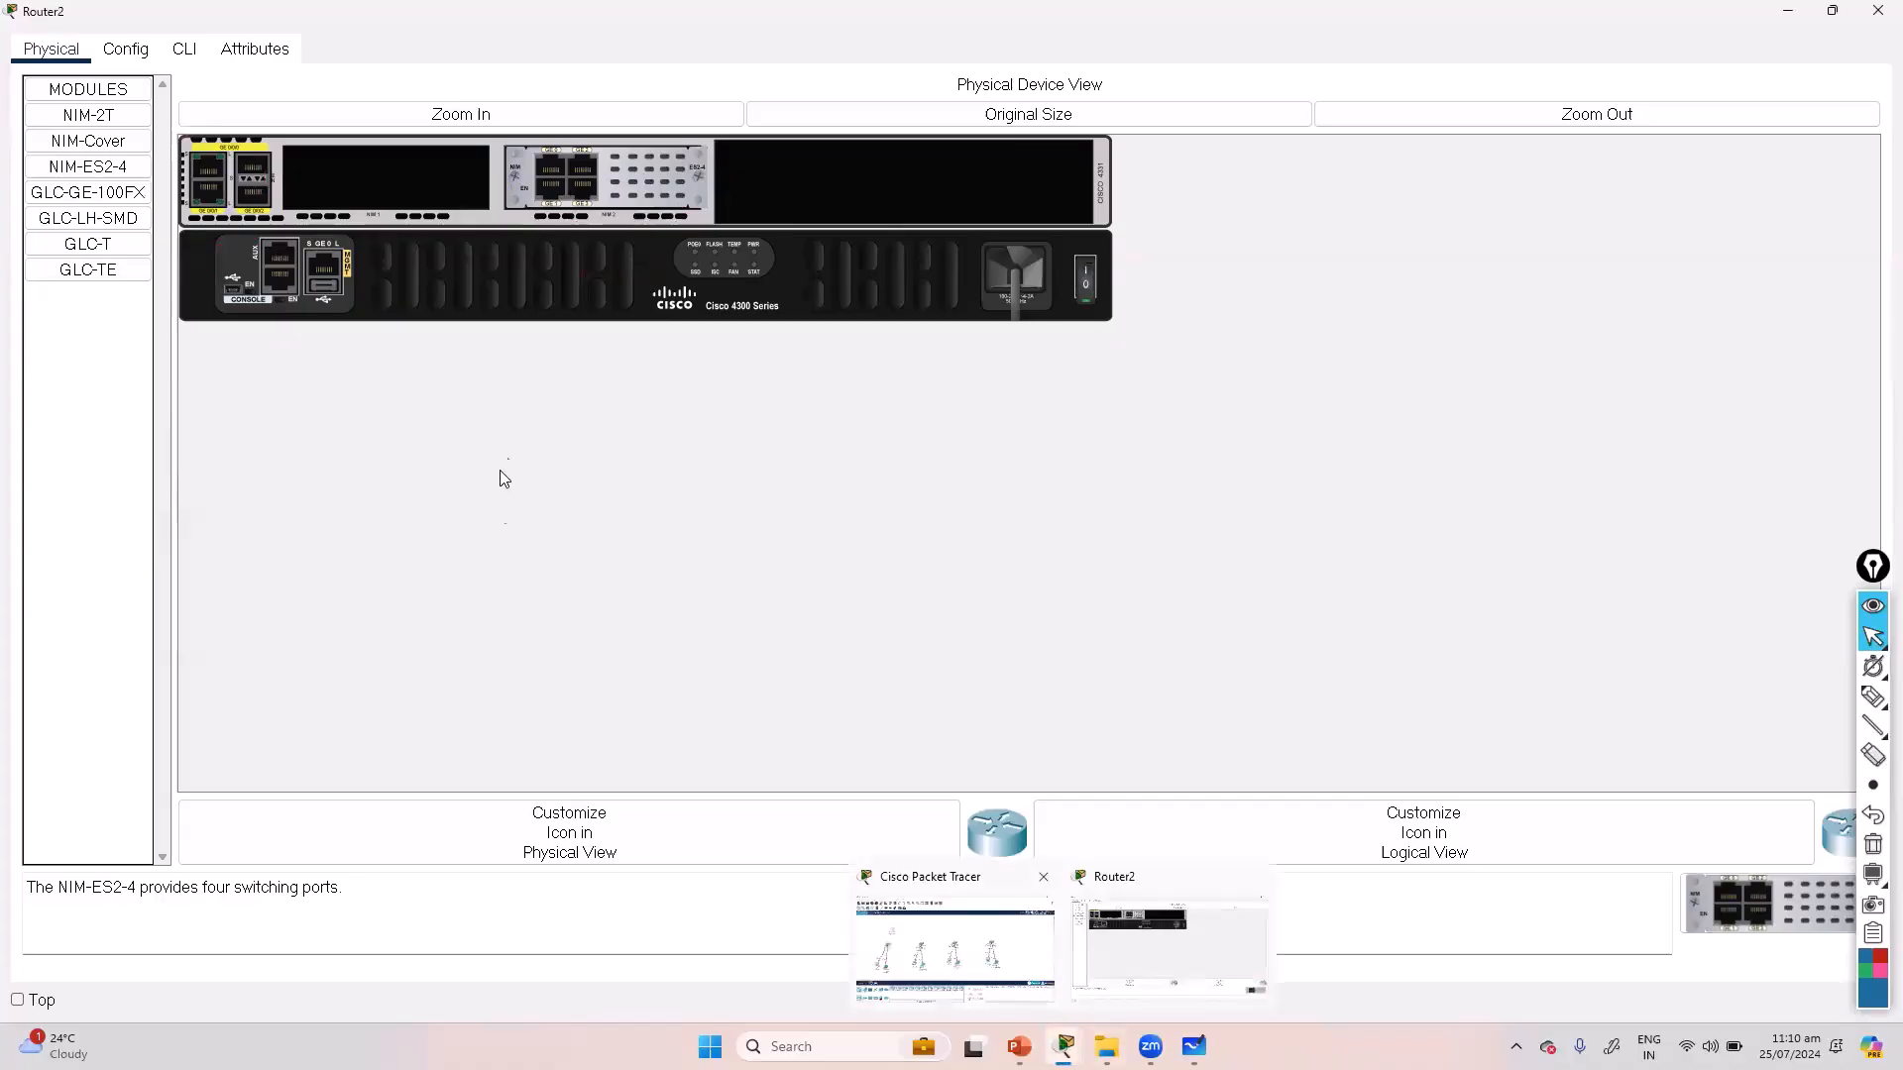
click(184, 49)
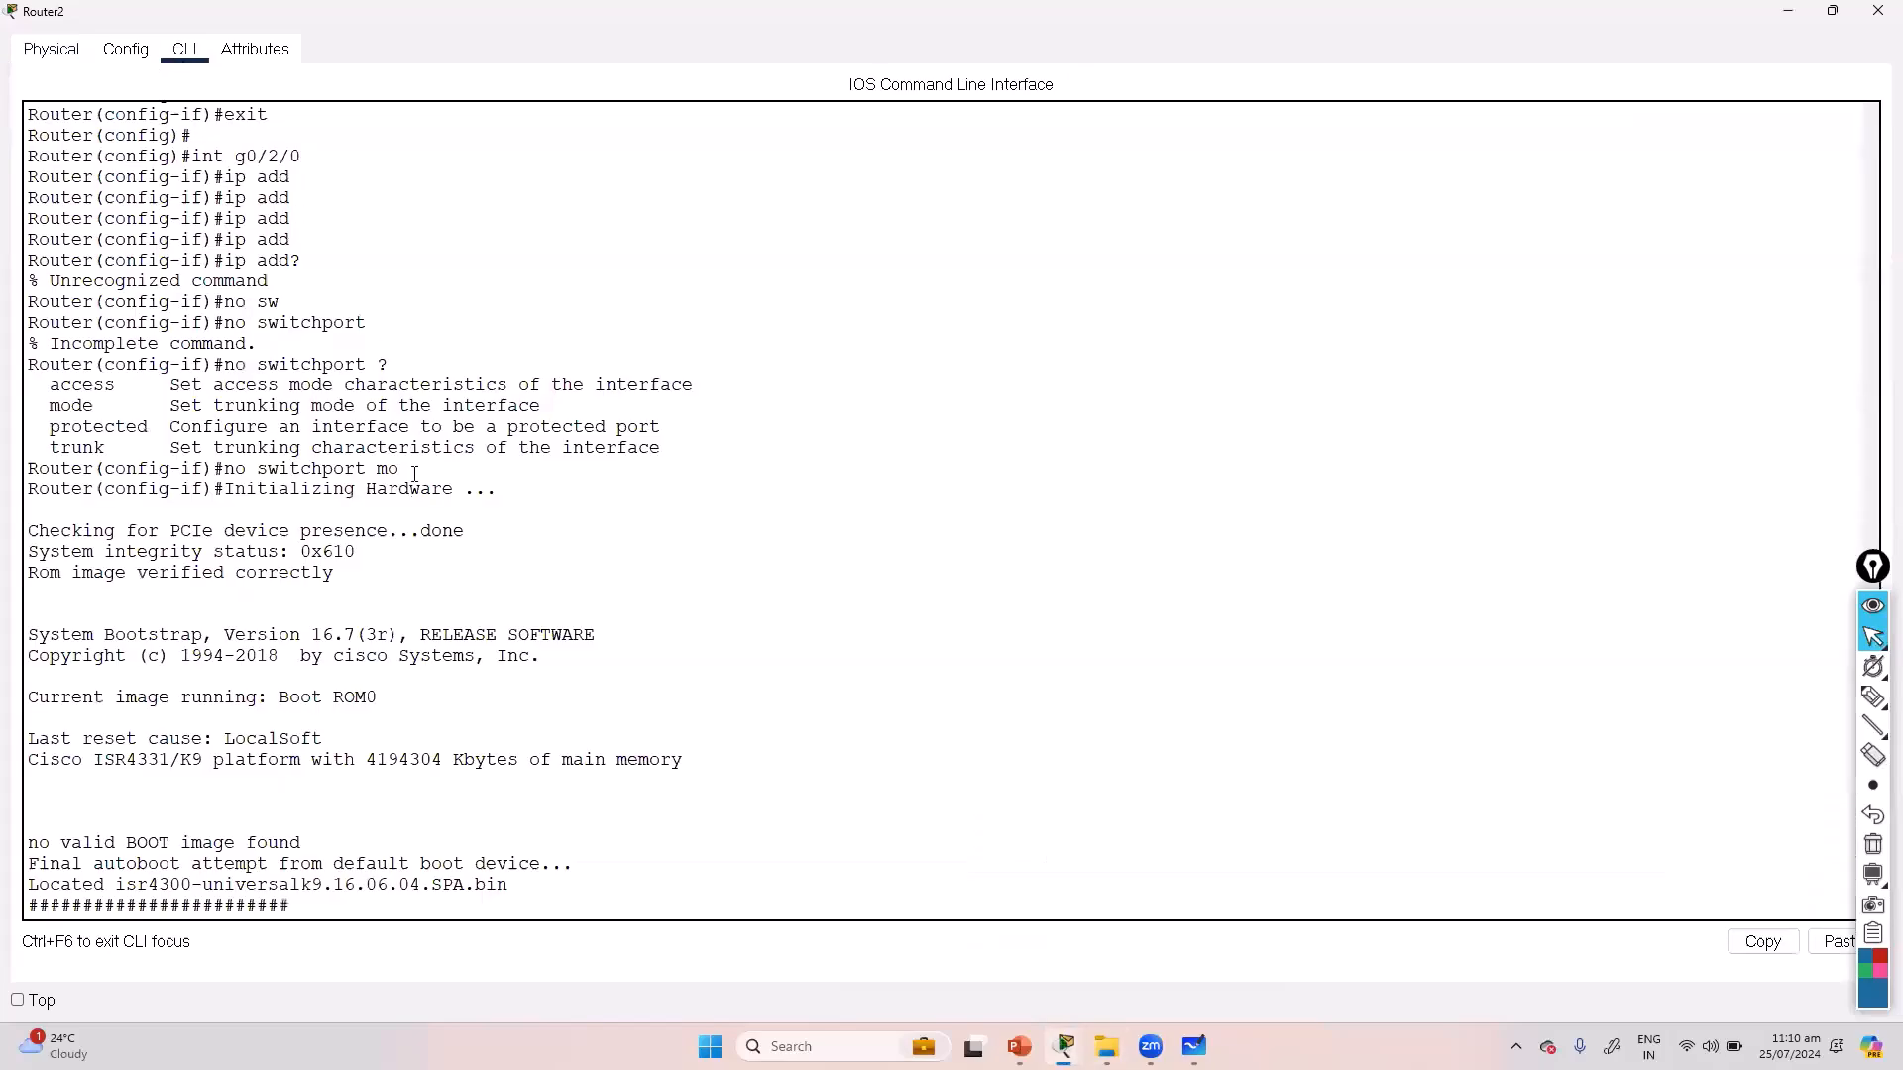
scroll(425, 490, up, 9)
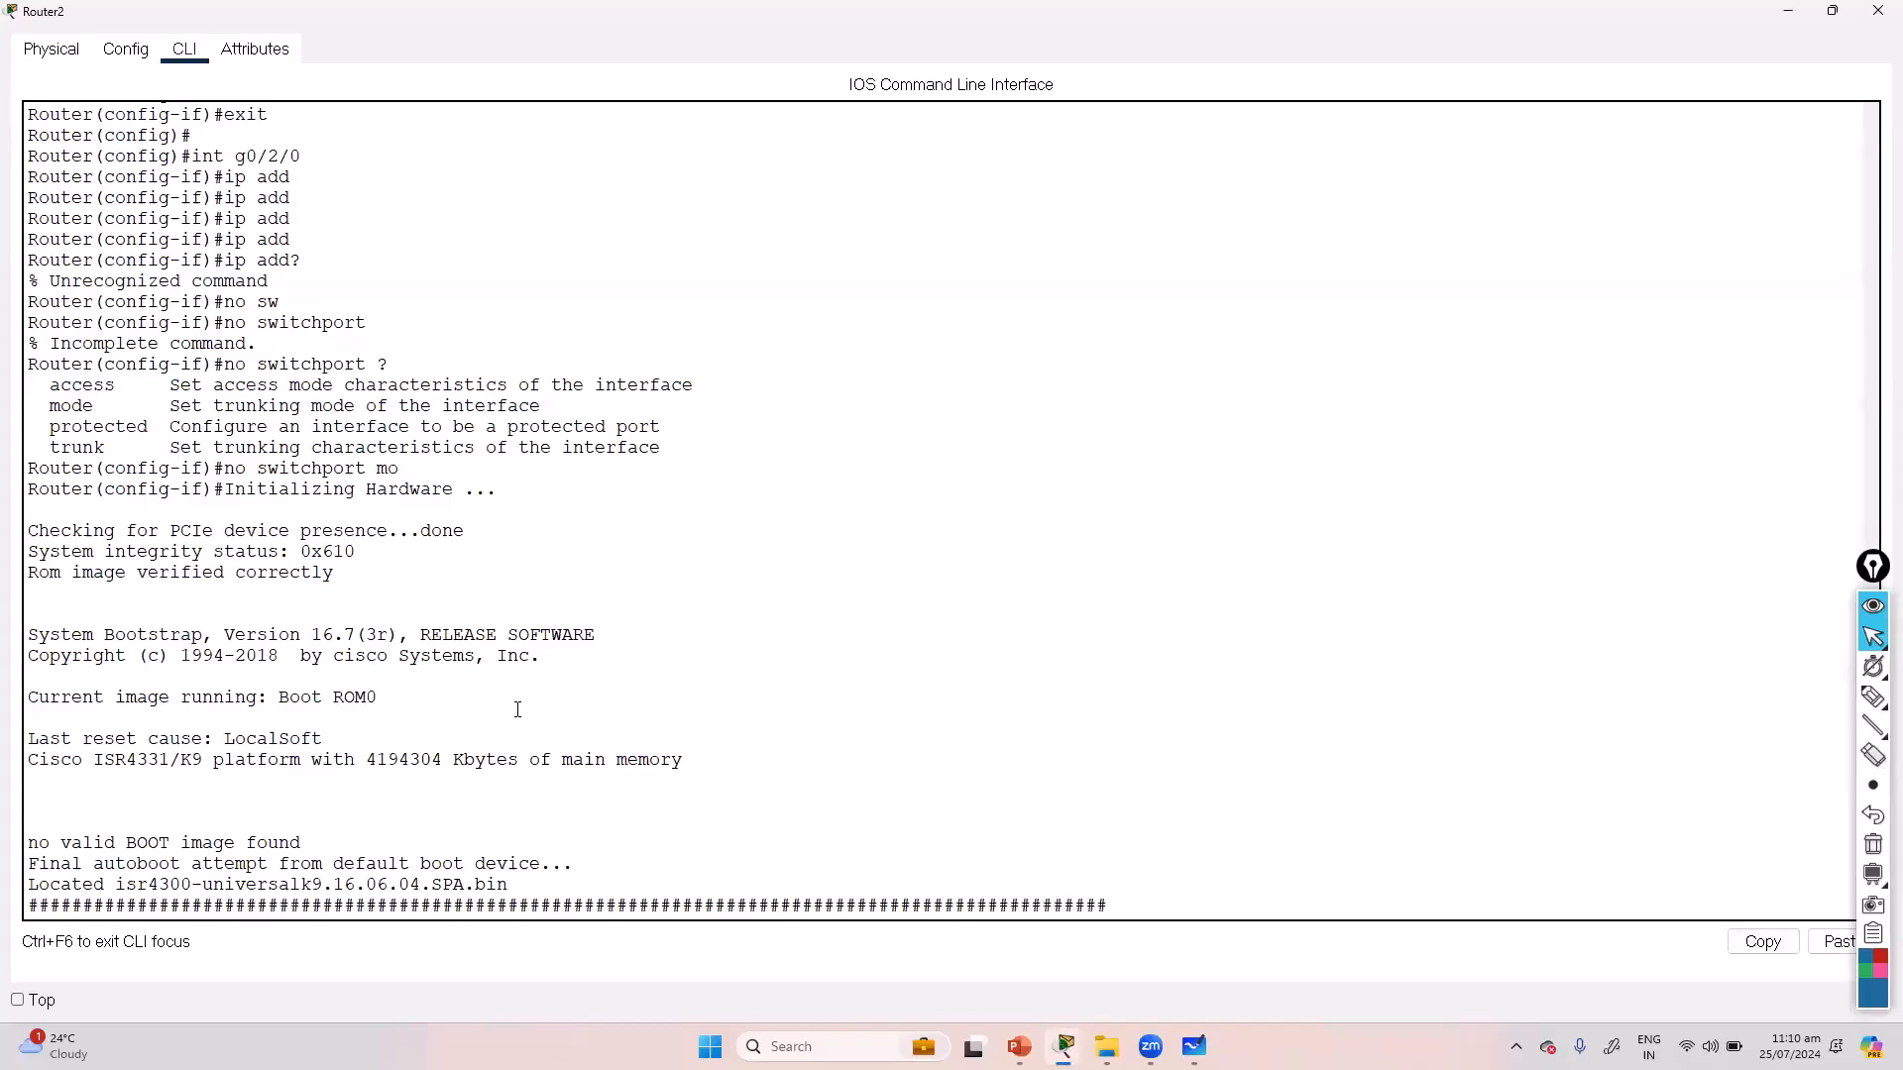
key(Return)
key(Return)
key(Return)
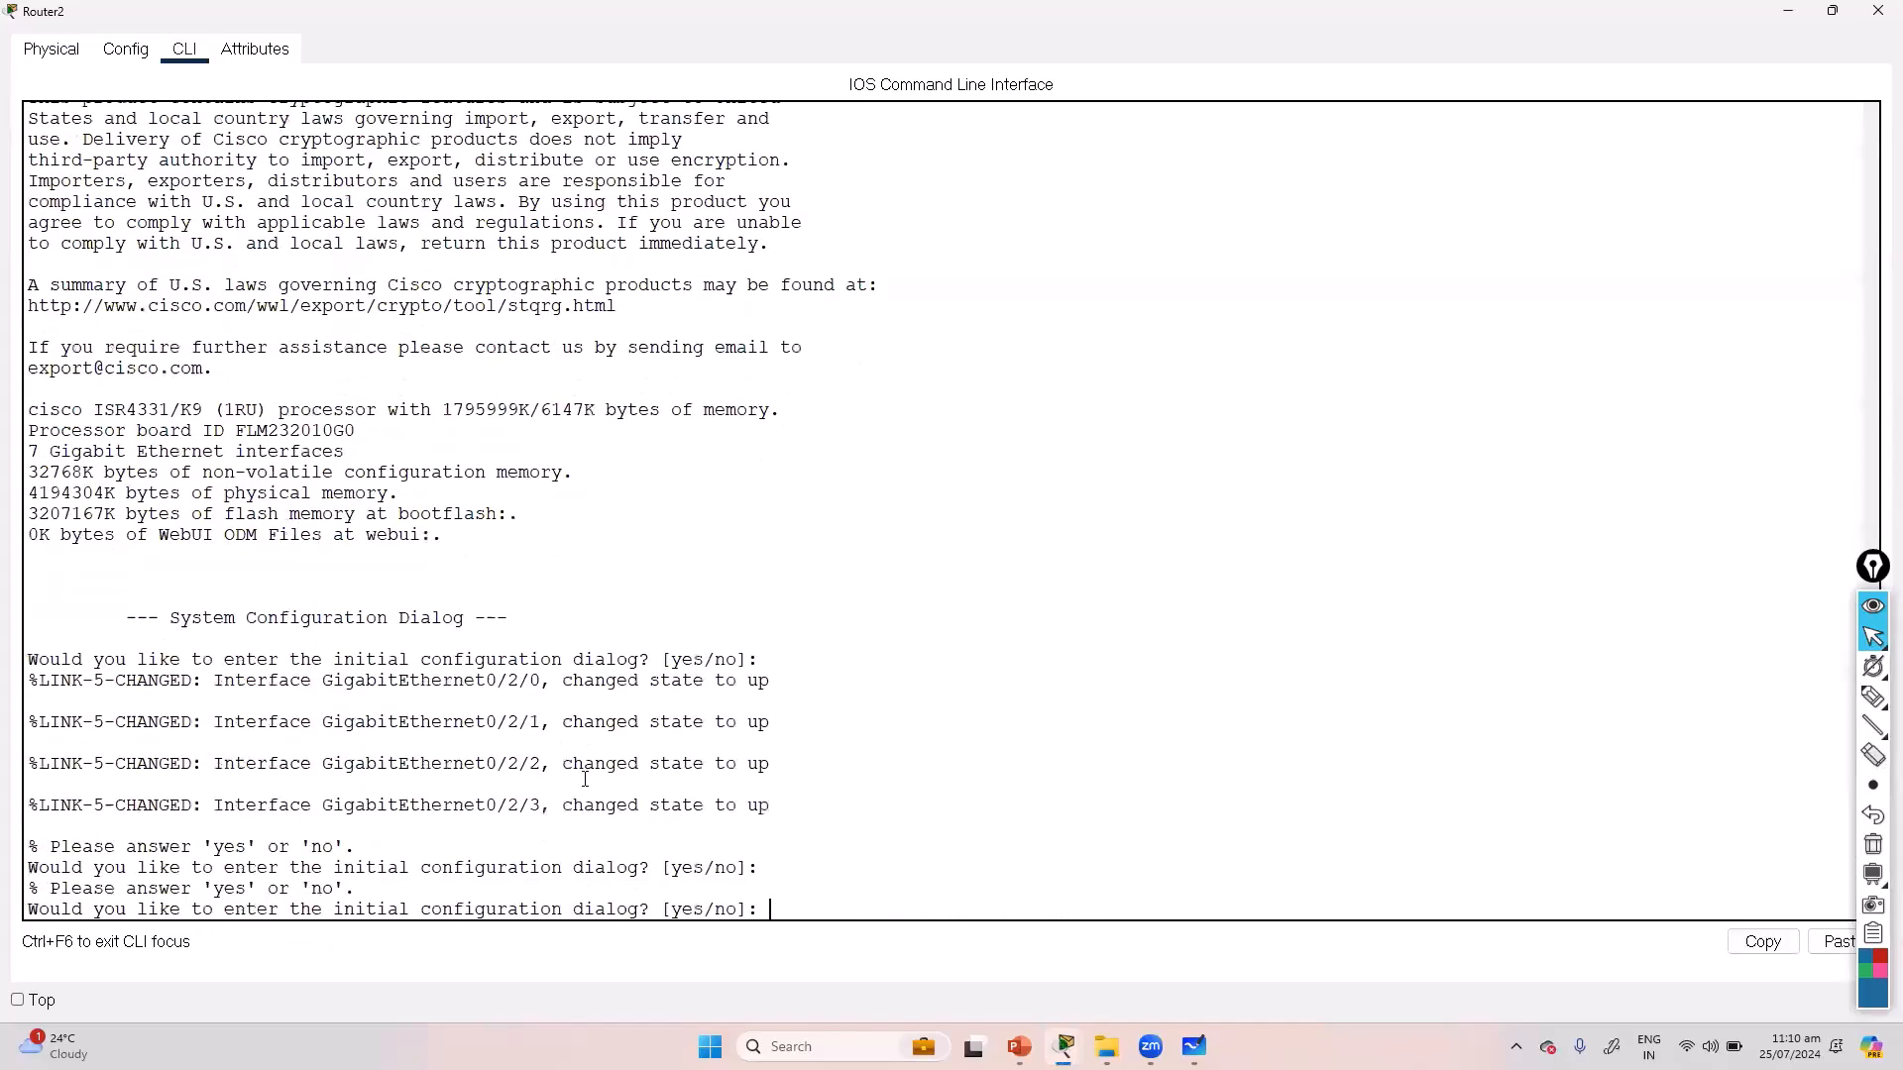
text(n)
key(Return)
key(Return)
Step: Enter privileged mode, list the interfaces with show ip int brief and highlight the four GigabitEthernet0/2 rows
text(en)
key(Tab)
key(Return)
text(show ip int br)
key(Tab)
key(Return)
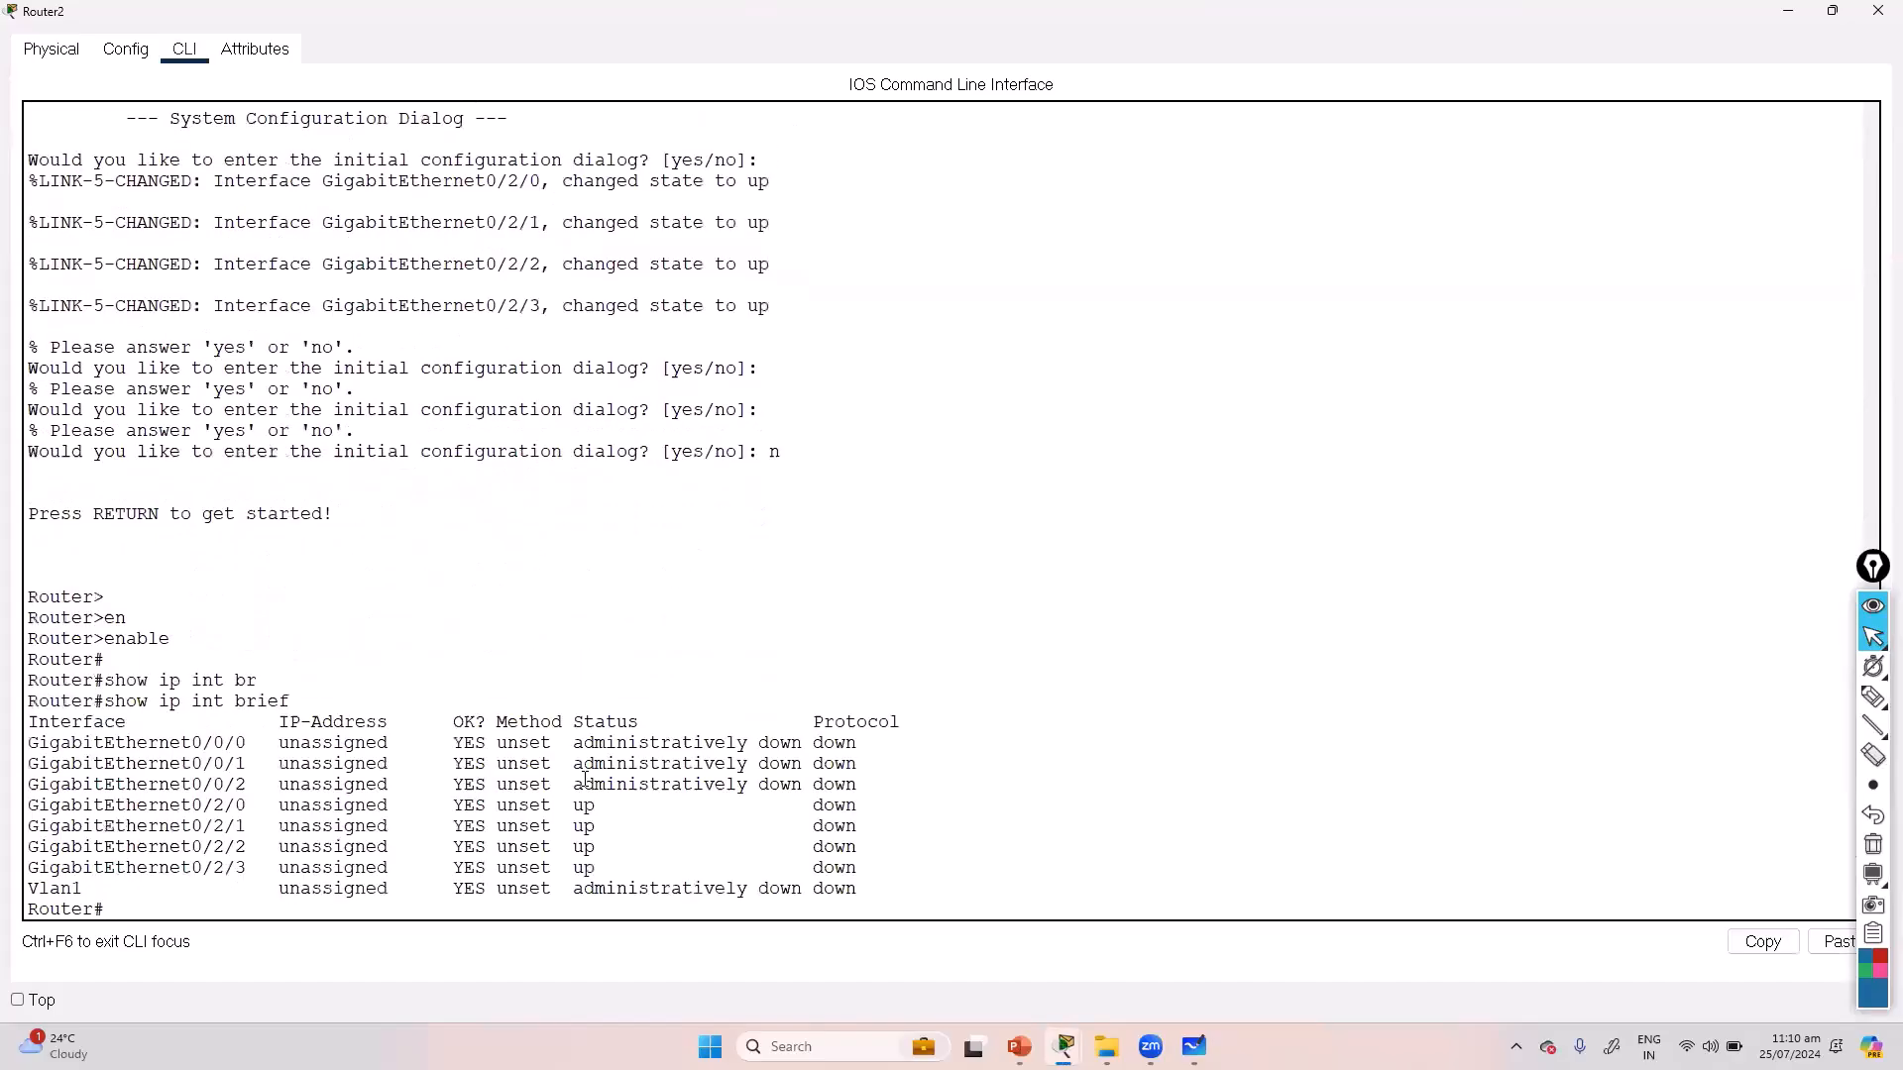
drag(30, 799, 650, 858)
key(alt+Tab)
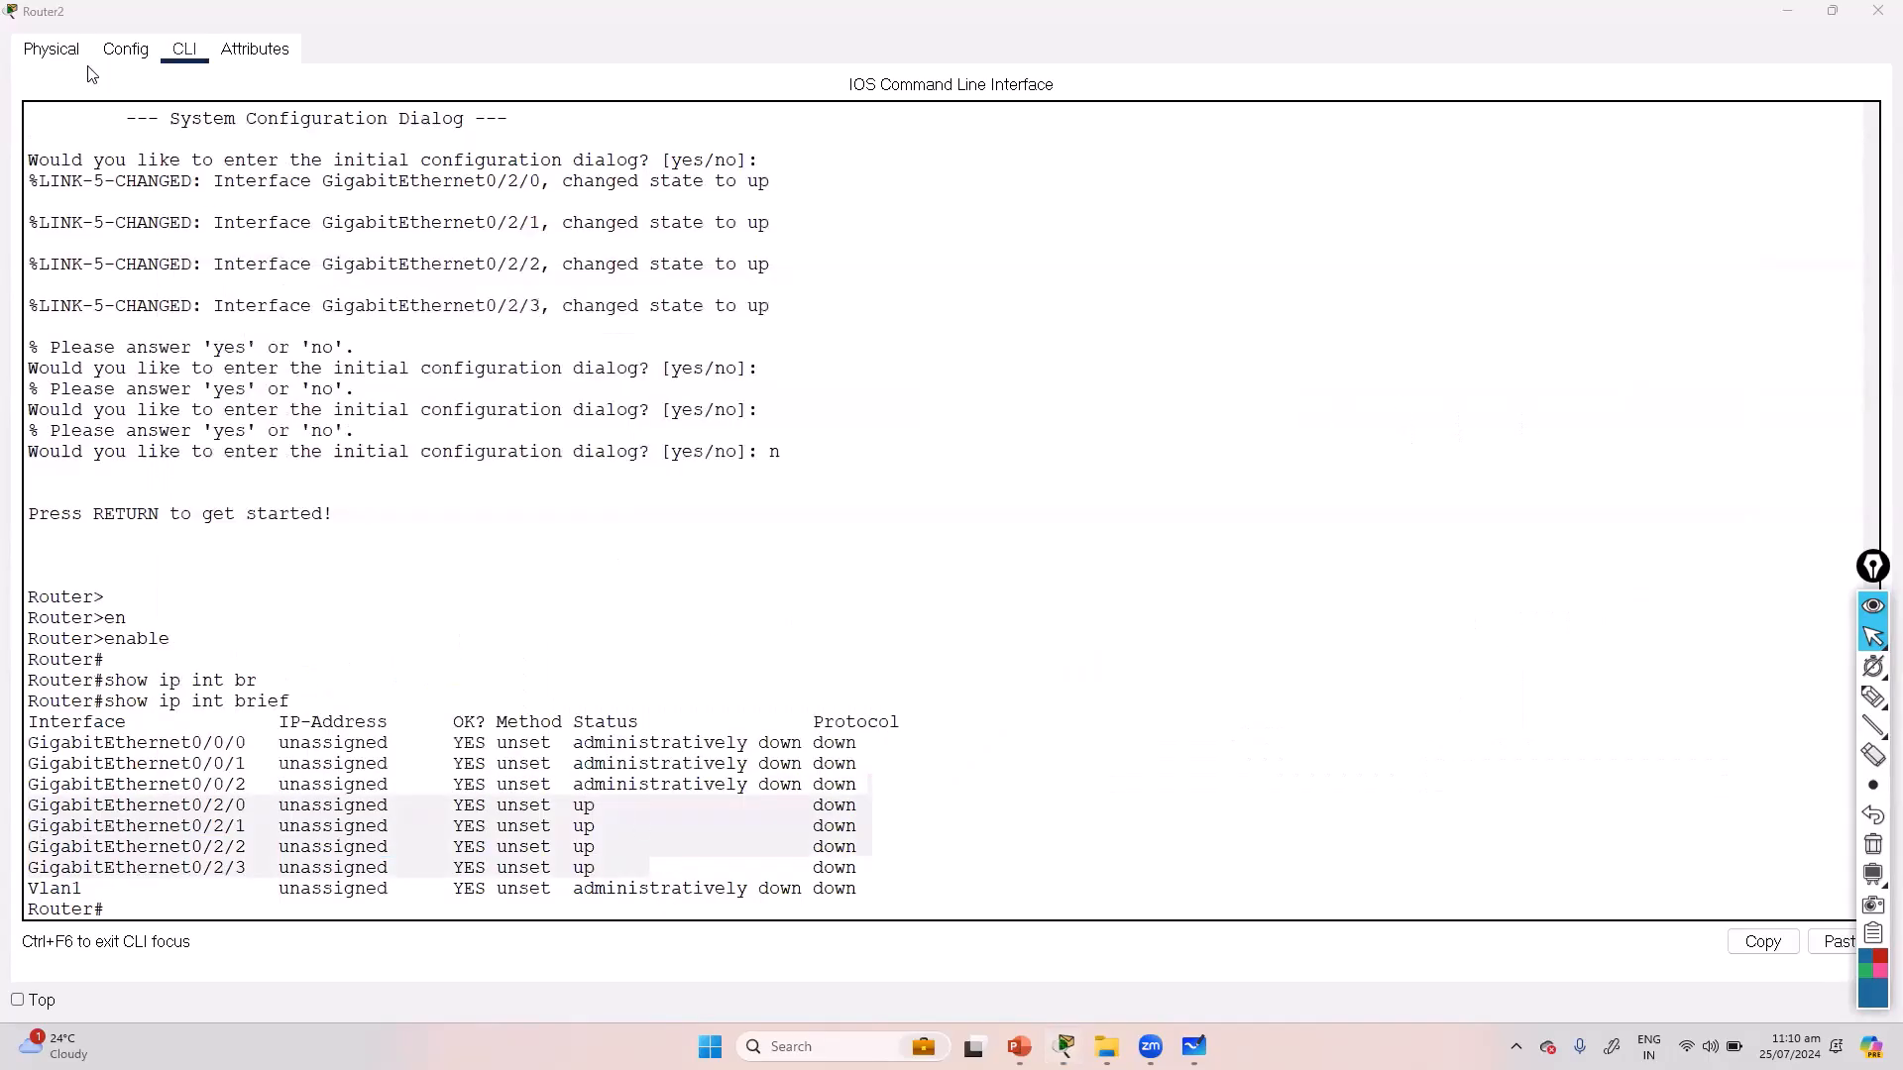
Step: On the physical view, circle the built-in ports and both module bays together, label them slot 0 and start an example interface name
click(52, 50)
click(1863, 700)
mouse_move(659, 117)
mouse_down()
mouse_move(396, 109)
mouse_move(149, 205)
mouse_up()
drag(265, 247, 511, 121)
drag(428, 241, 387, 470)
mouse_move(422, 409)
mouse_down()
mouse_move(421, 451)
mouse_move(443, 448)
mouse_up()
drag(451, 417, 482, 428)
mouse_move(508, 436)
mouse_down()
mouse_move(515, 417)
mouse_move(507, 456)
mouse_up()
mouse_move(405, 551)
mouse_down()
mouse_move(377, 599)
mouse_move(423, 570)
mouse_up()
mouse_move(449, 545)
mouse_down()
mouse_move(442, 629)
mouse_move(383, 598)
mouse_up()
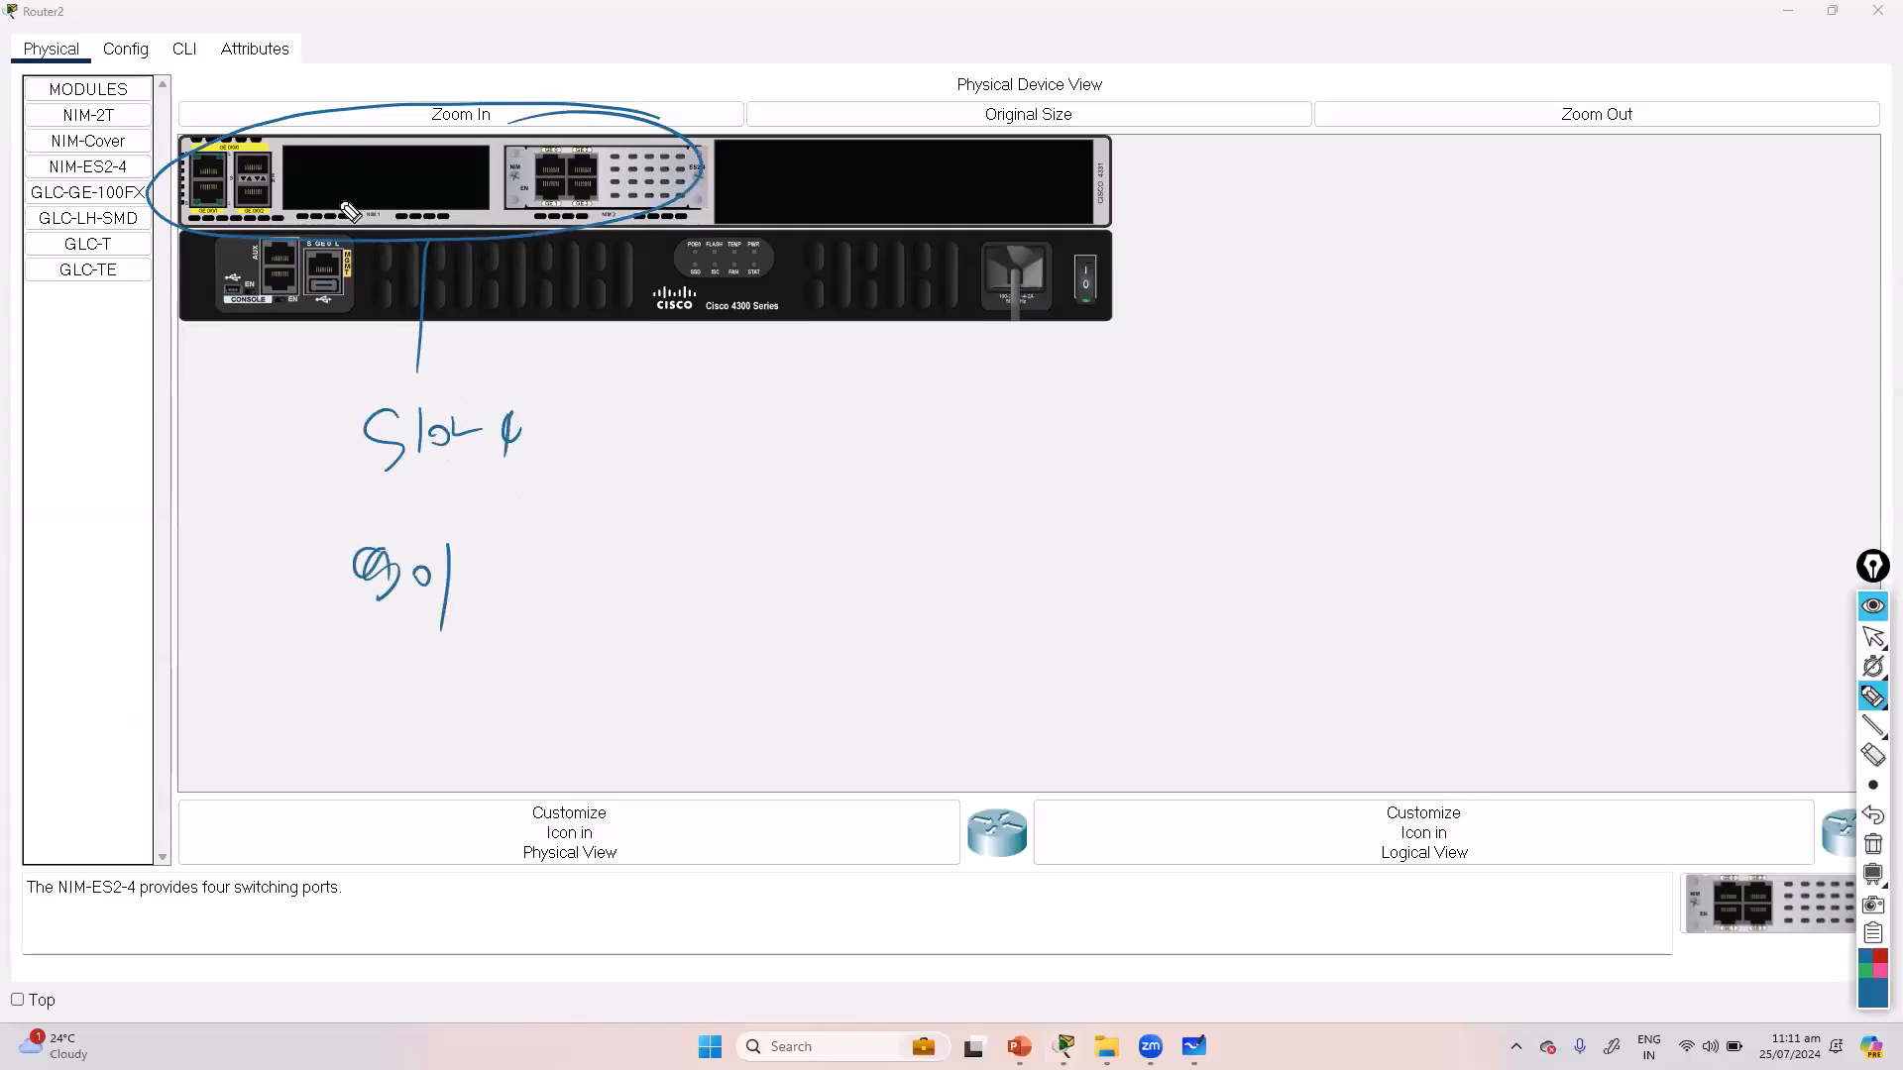
Step: Mark each port block above the chassis, extend the example interface name below and clear all annotations
mouse_move(189, 176)
mouse_down()
mouse_move(247, 116)
mouse_move(234, 66)
mouse_up()
drag(373, 44, 402, 72)
drag(544, 72, 568, 99)
drag(476, 558, 503, 622)
drag(547, 560, 560, 746)
key(ctrl+shift+7)
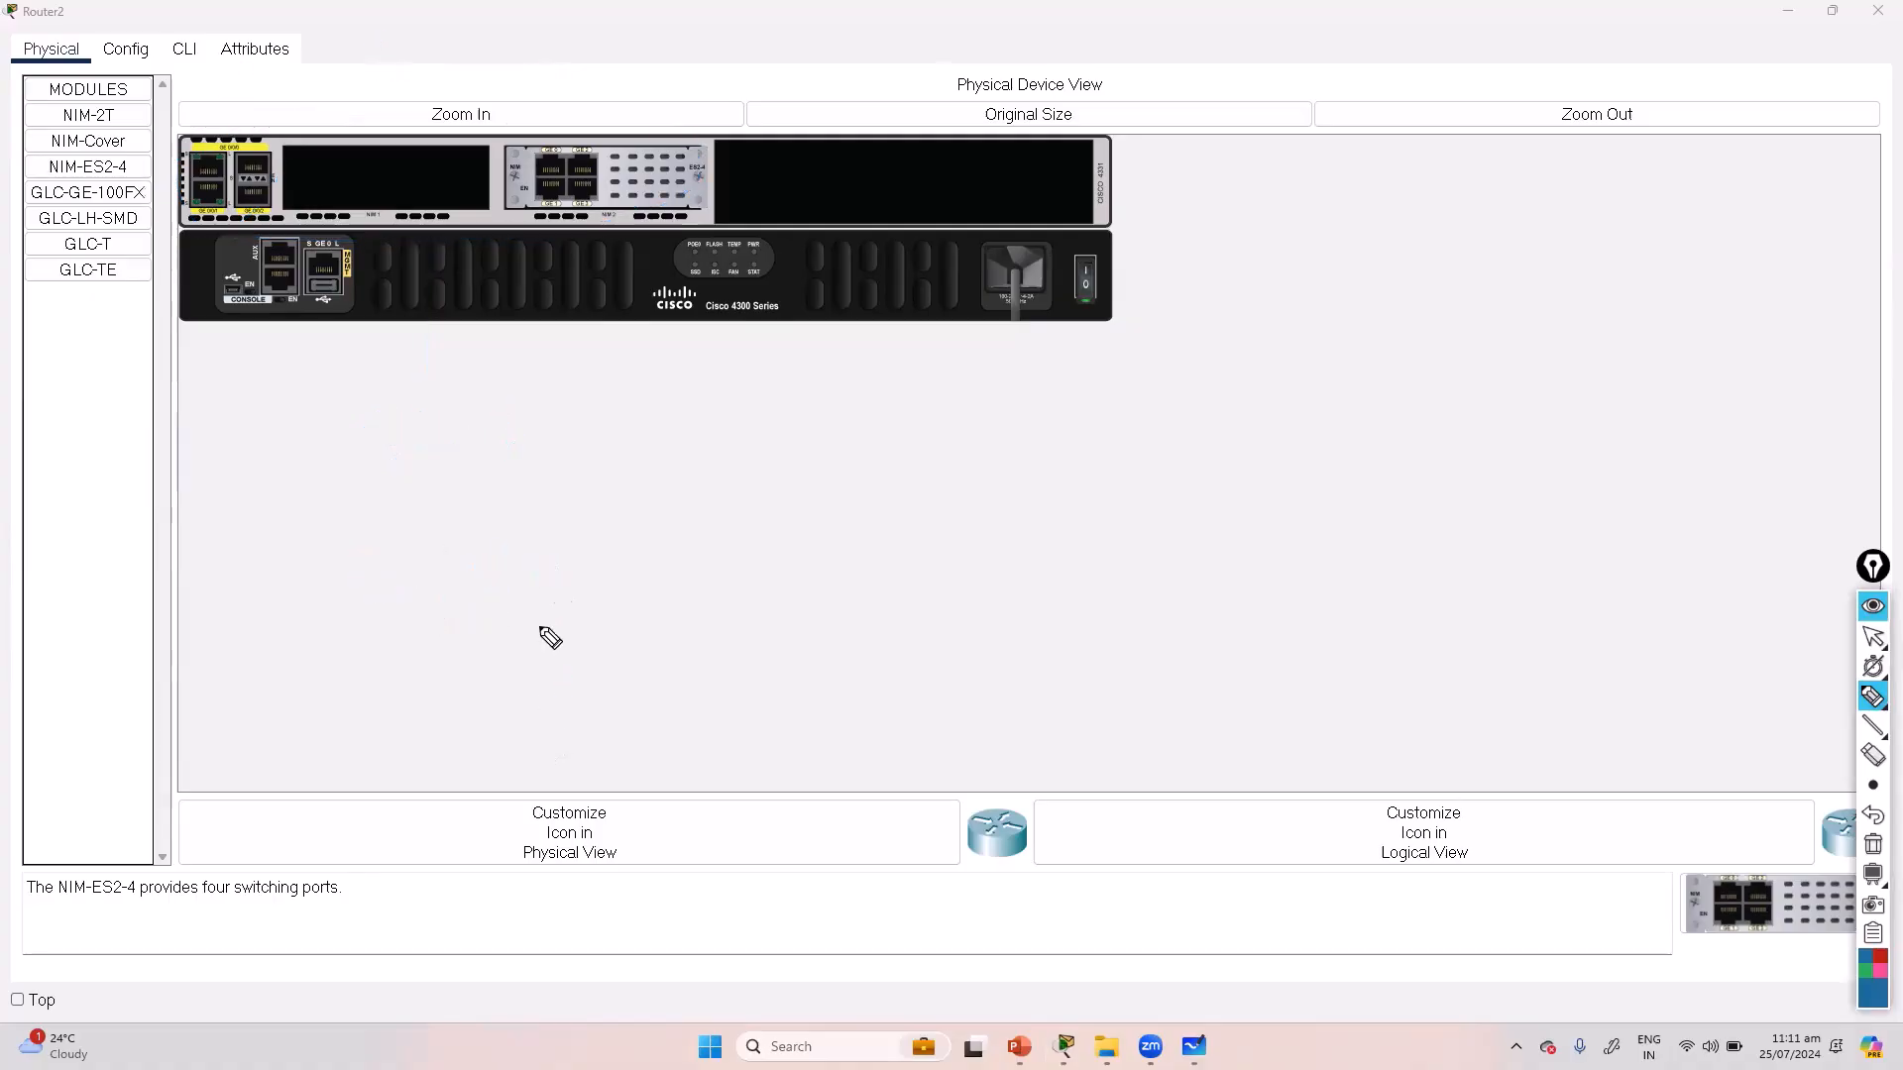
key(ctrl+shift+2)
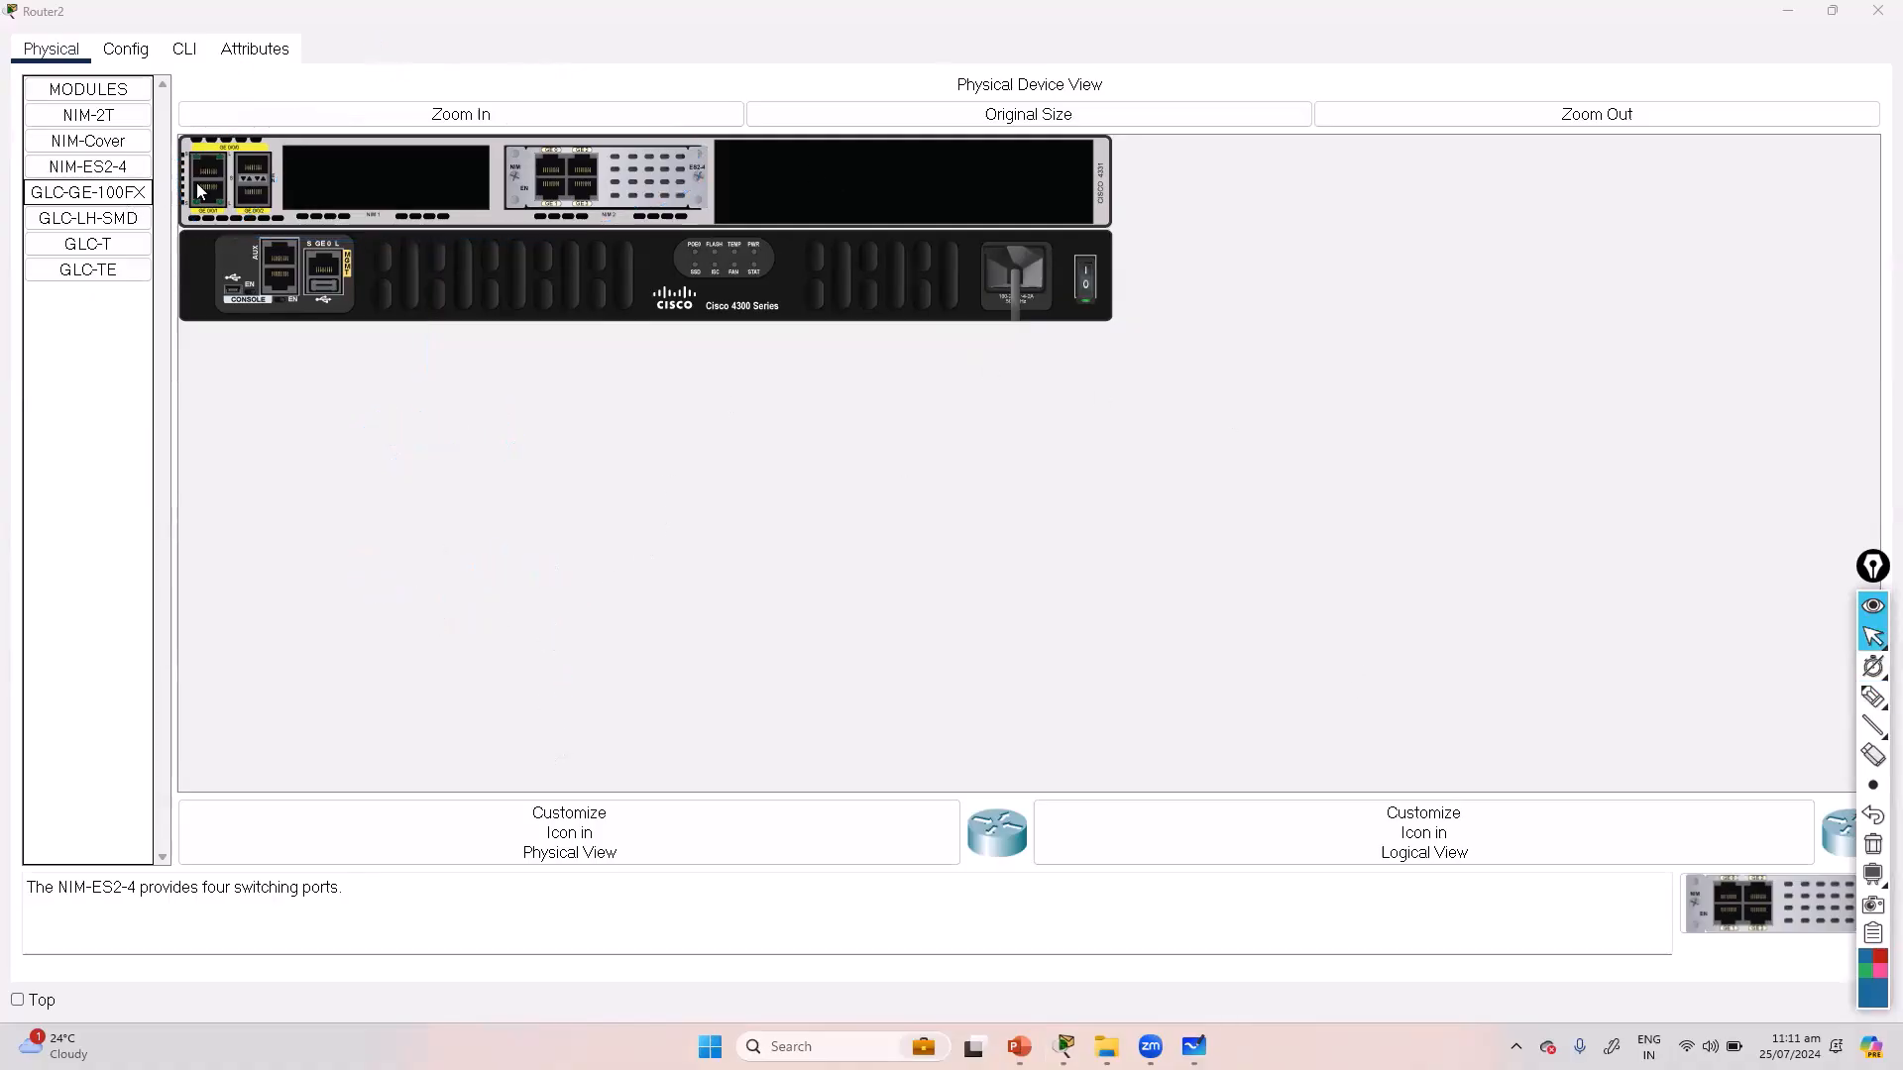
Step: View the GLC-LH-SMD, NIM-ES2-4 and NIM-Cover modules and try to place the NIM-Cover in the large empty bay
click(136, 221)
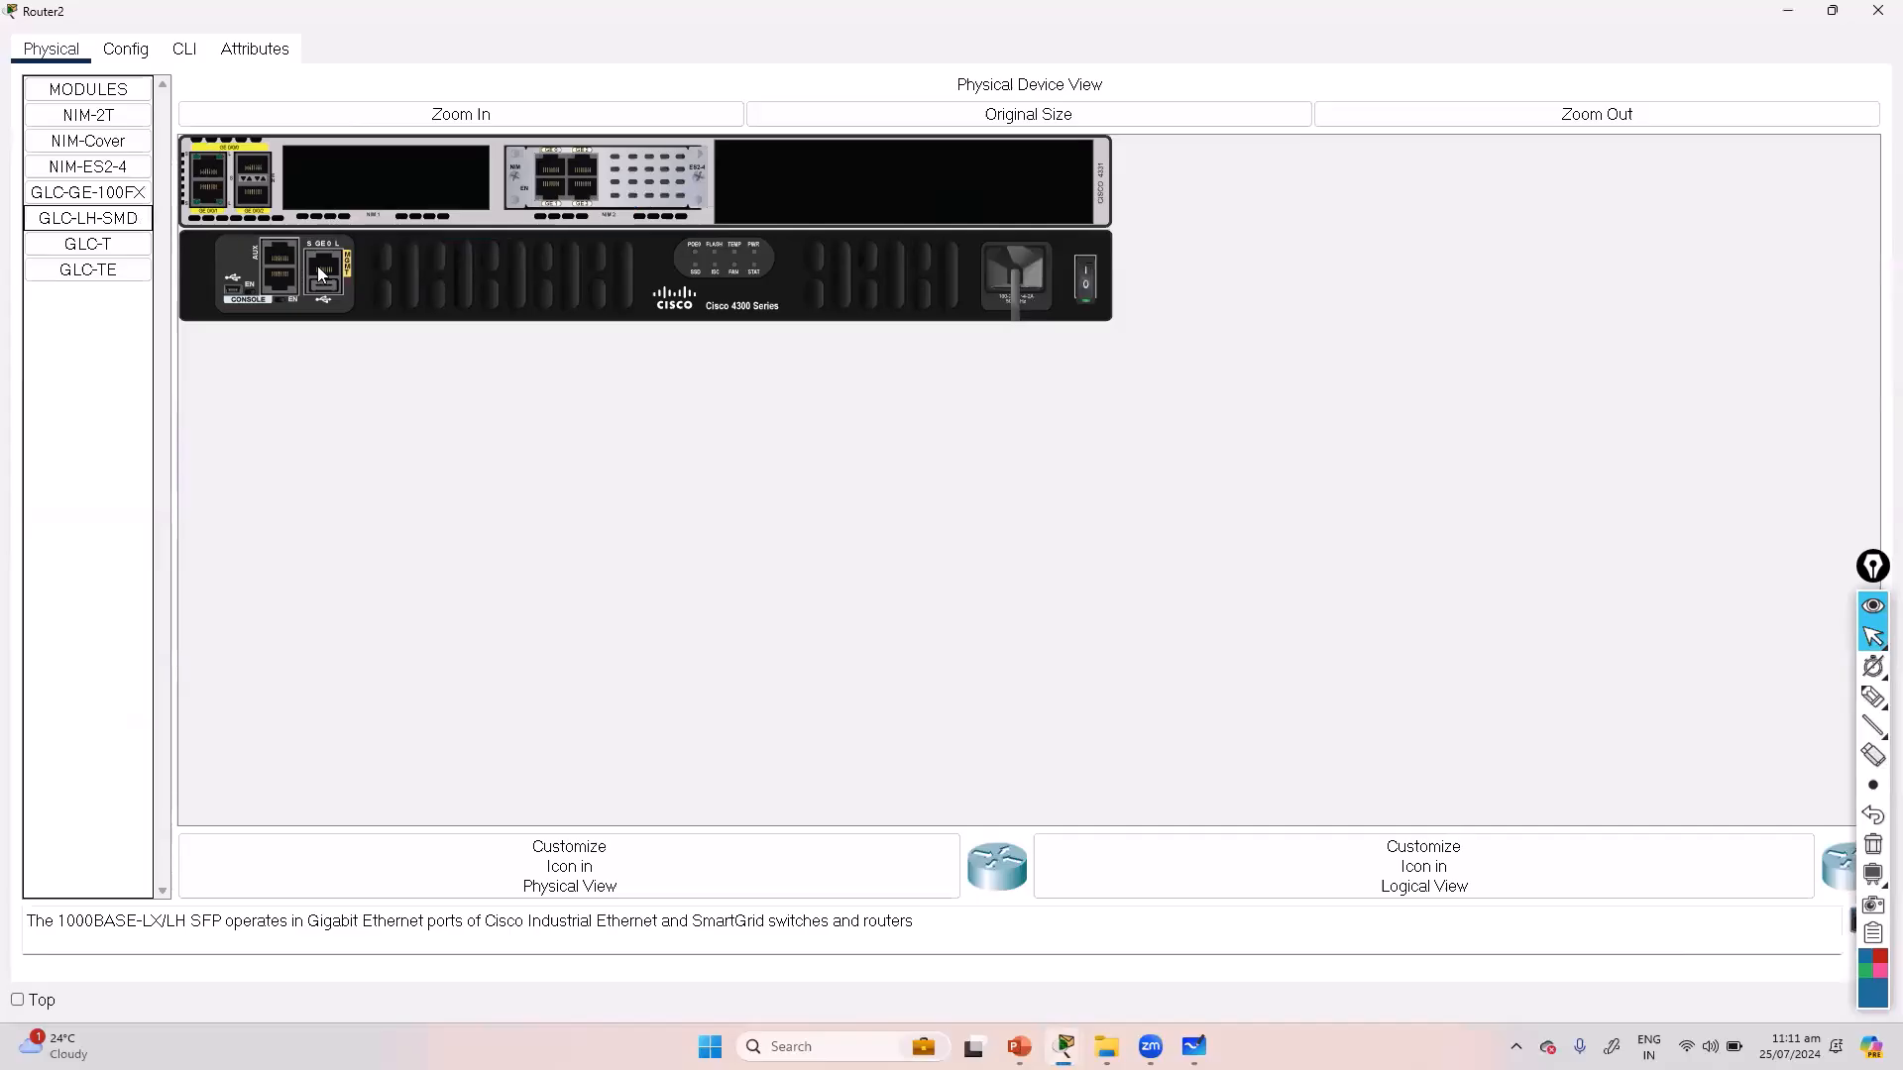
click(88, 167)
click(88, 140)
drag(88, 141, 821, 166)
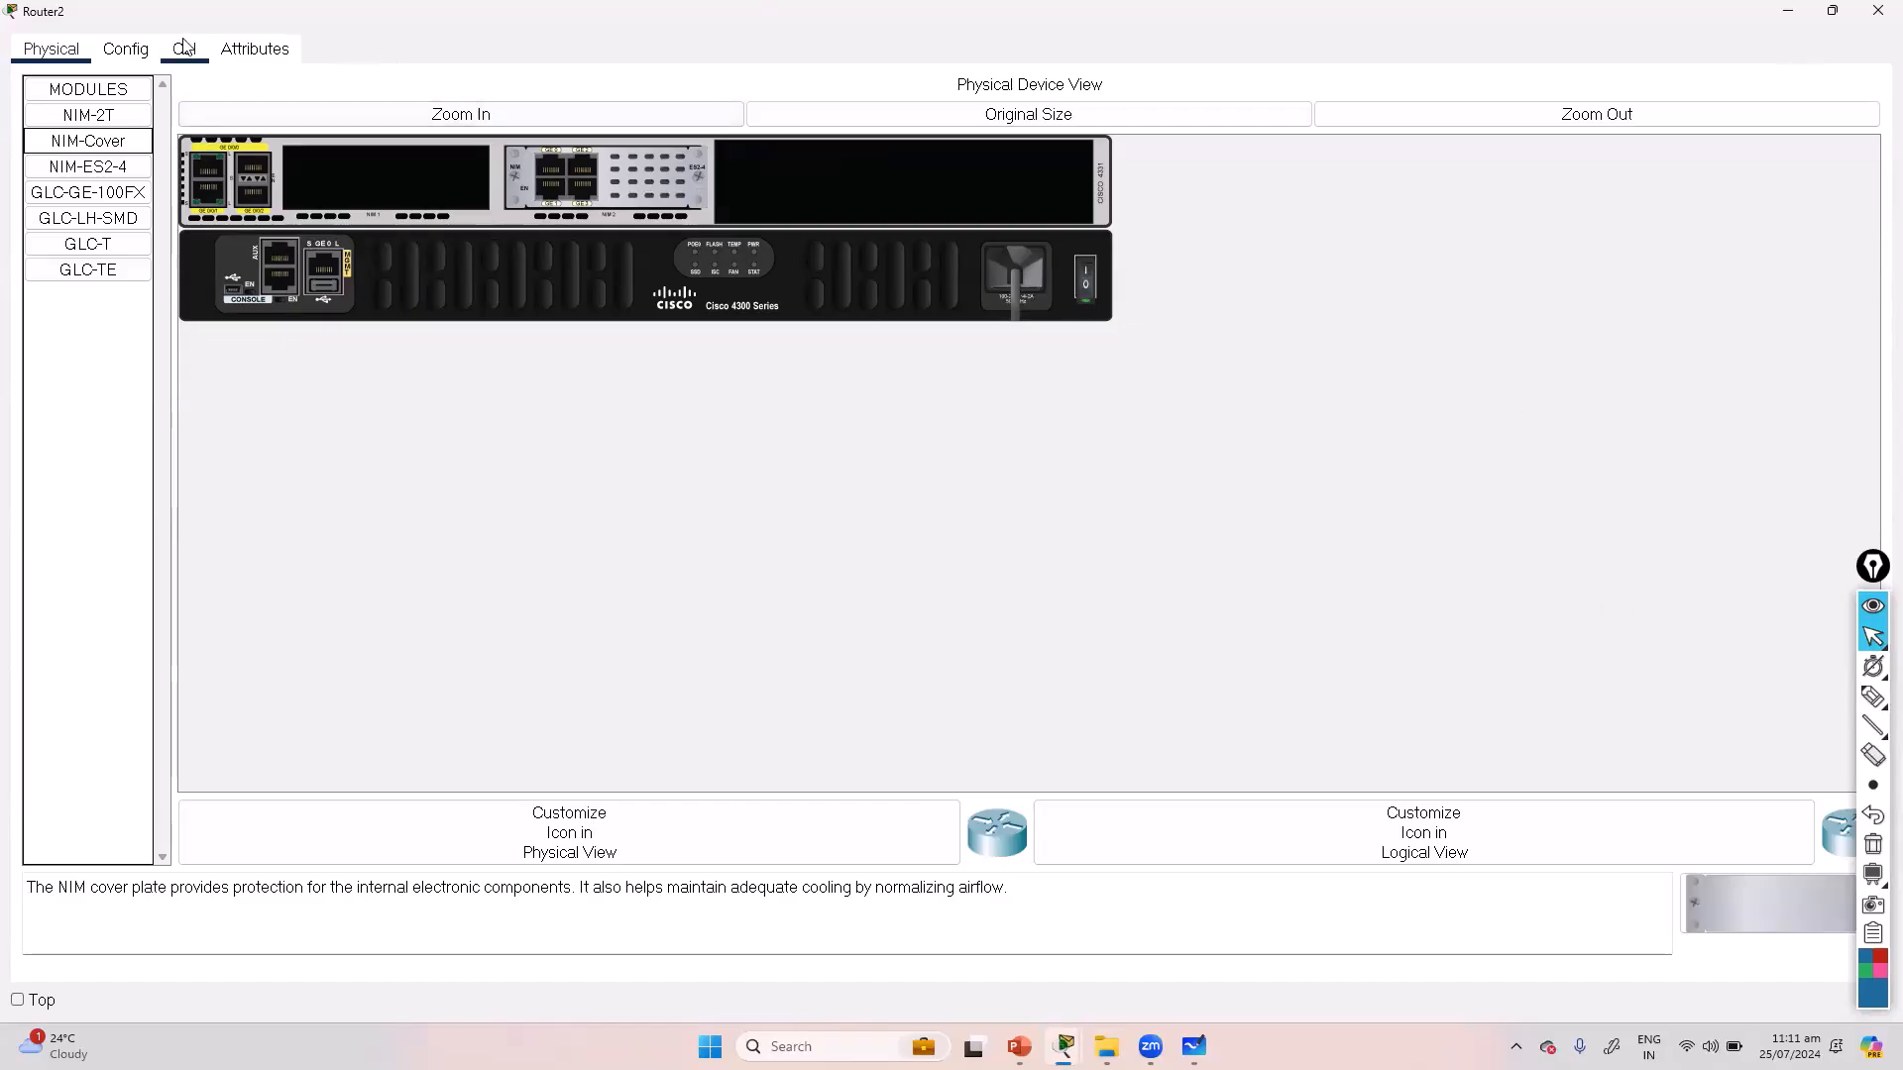
Step: Compare the chassis ports with the command-line interface list, highlighting the four GigabitEthernet0/2 rows and the three GigabitEthernet0/0 rows
click(186, 46)
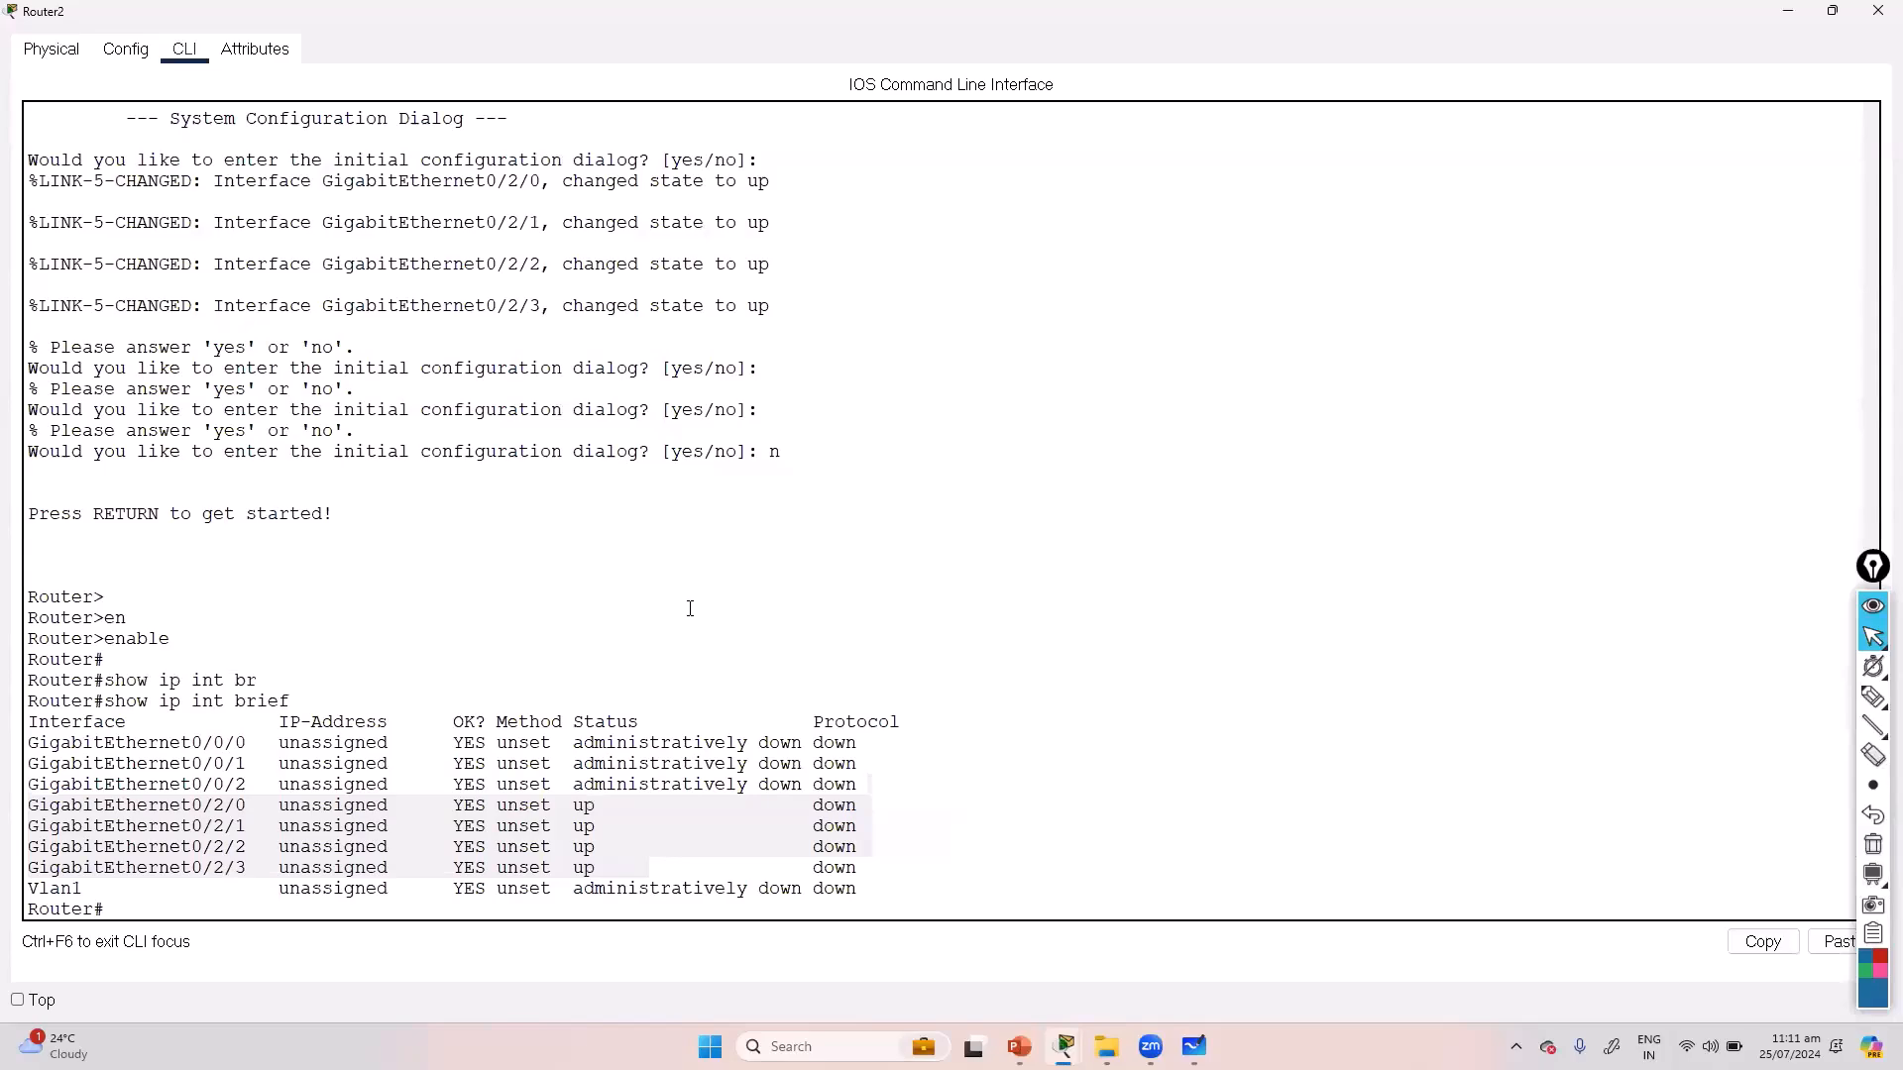
click(757, 803)
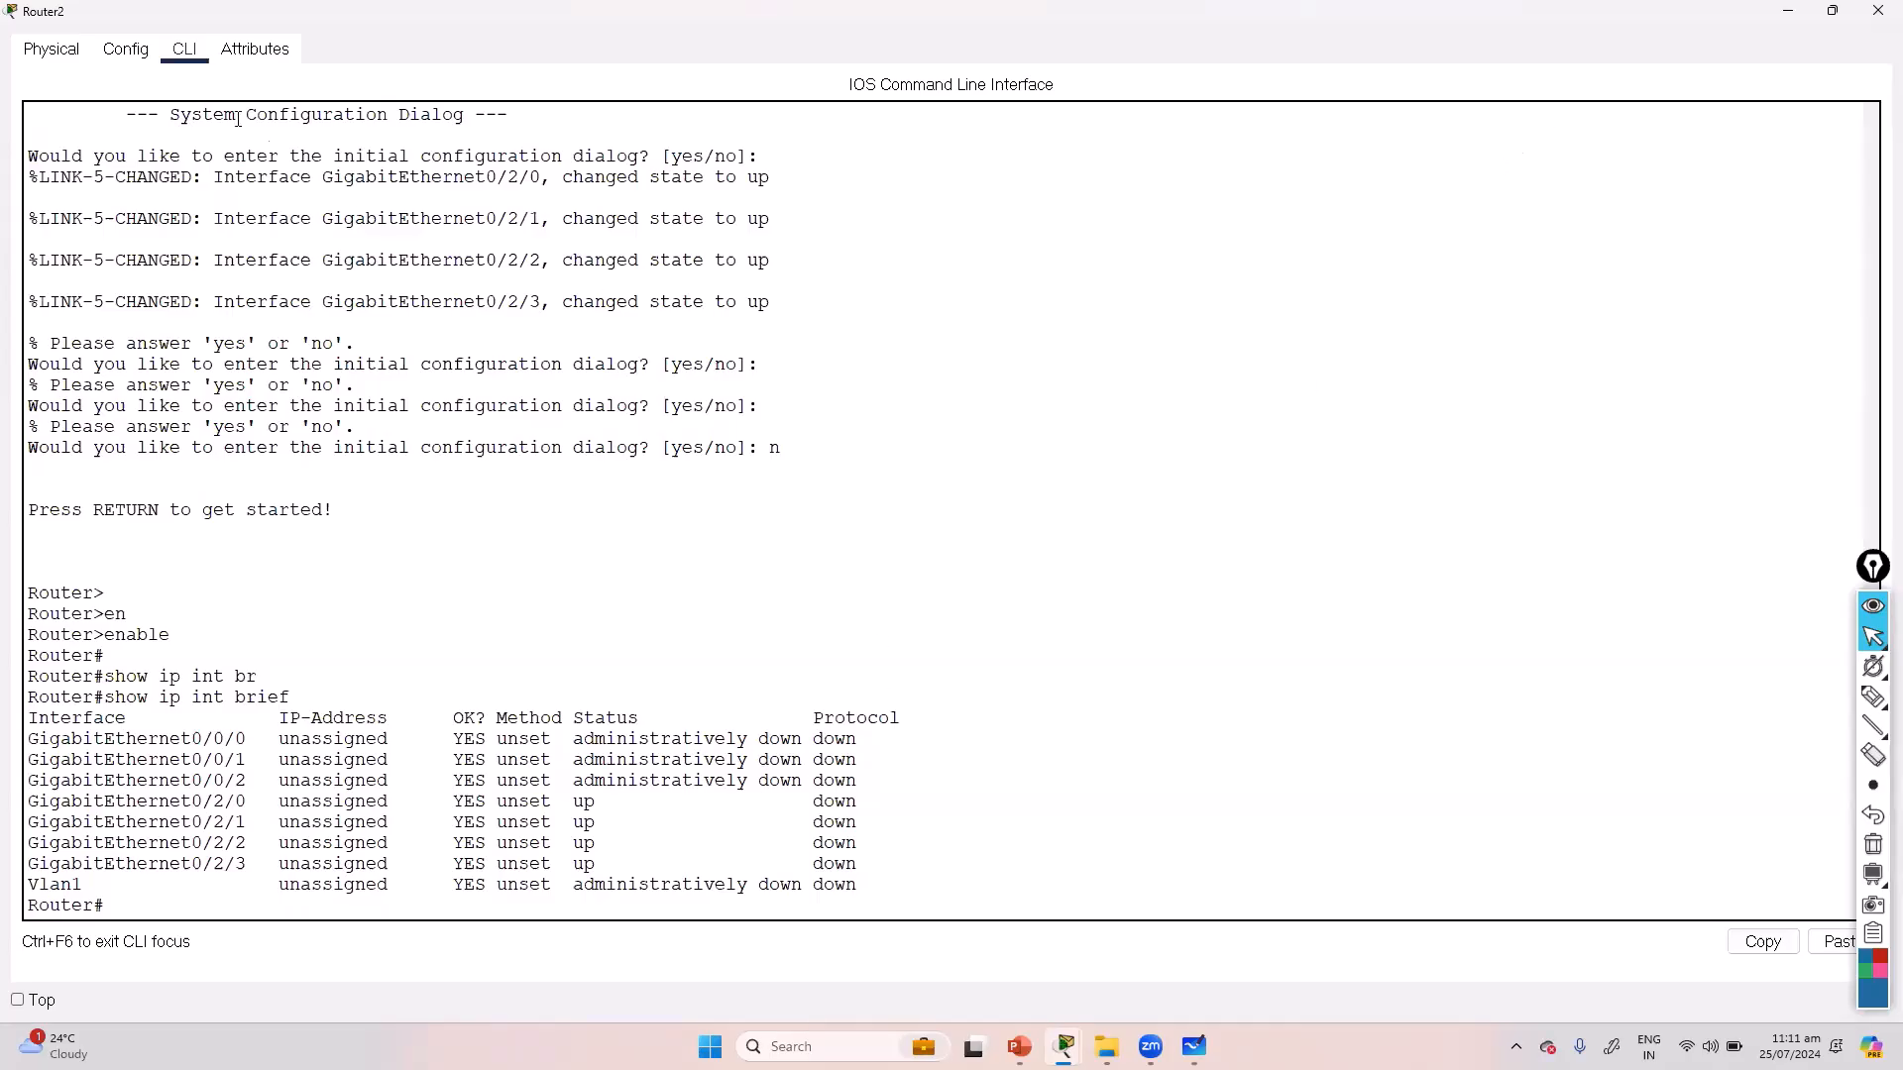
click(62, 58)
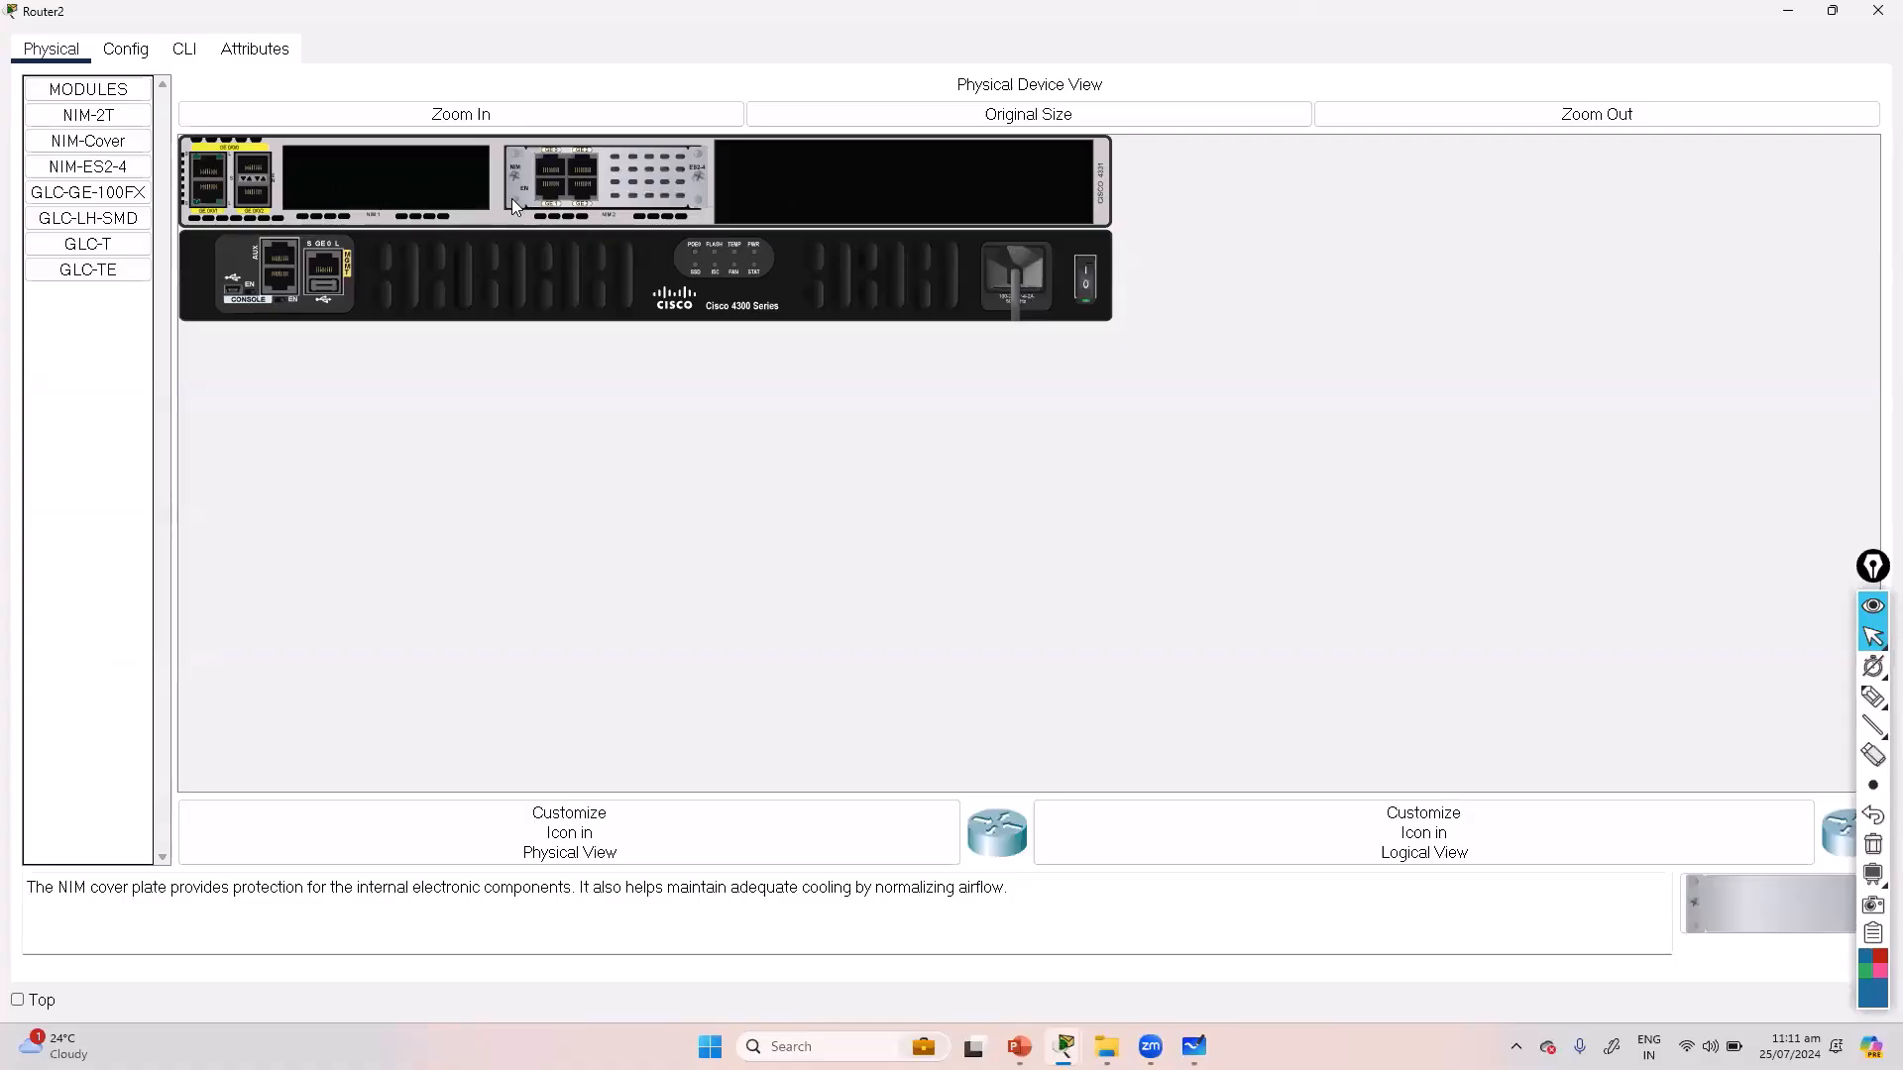
click(188, 48)
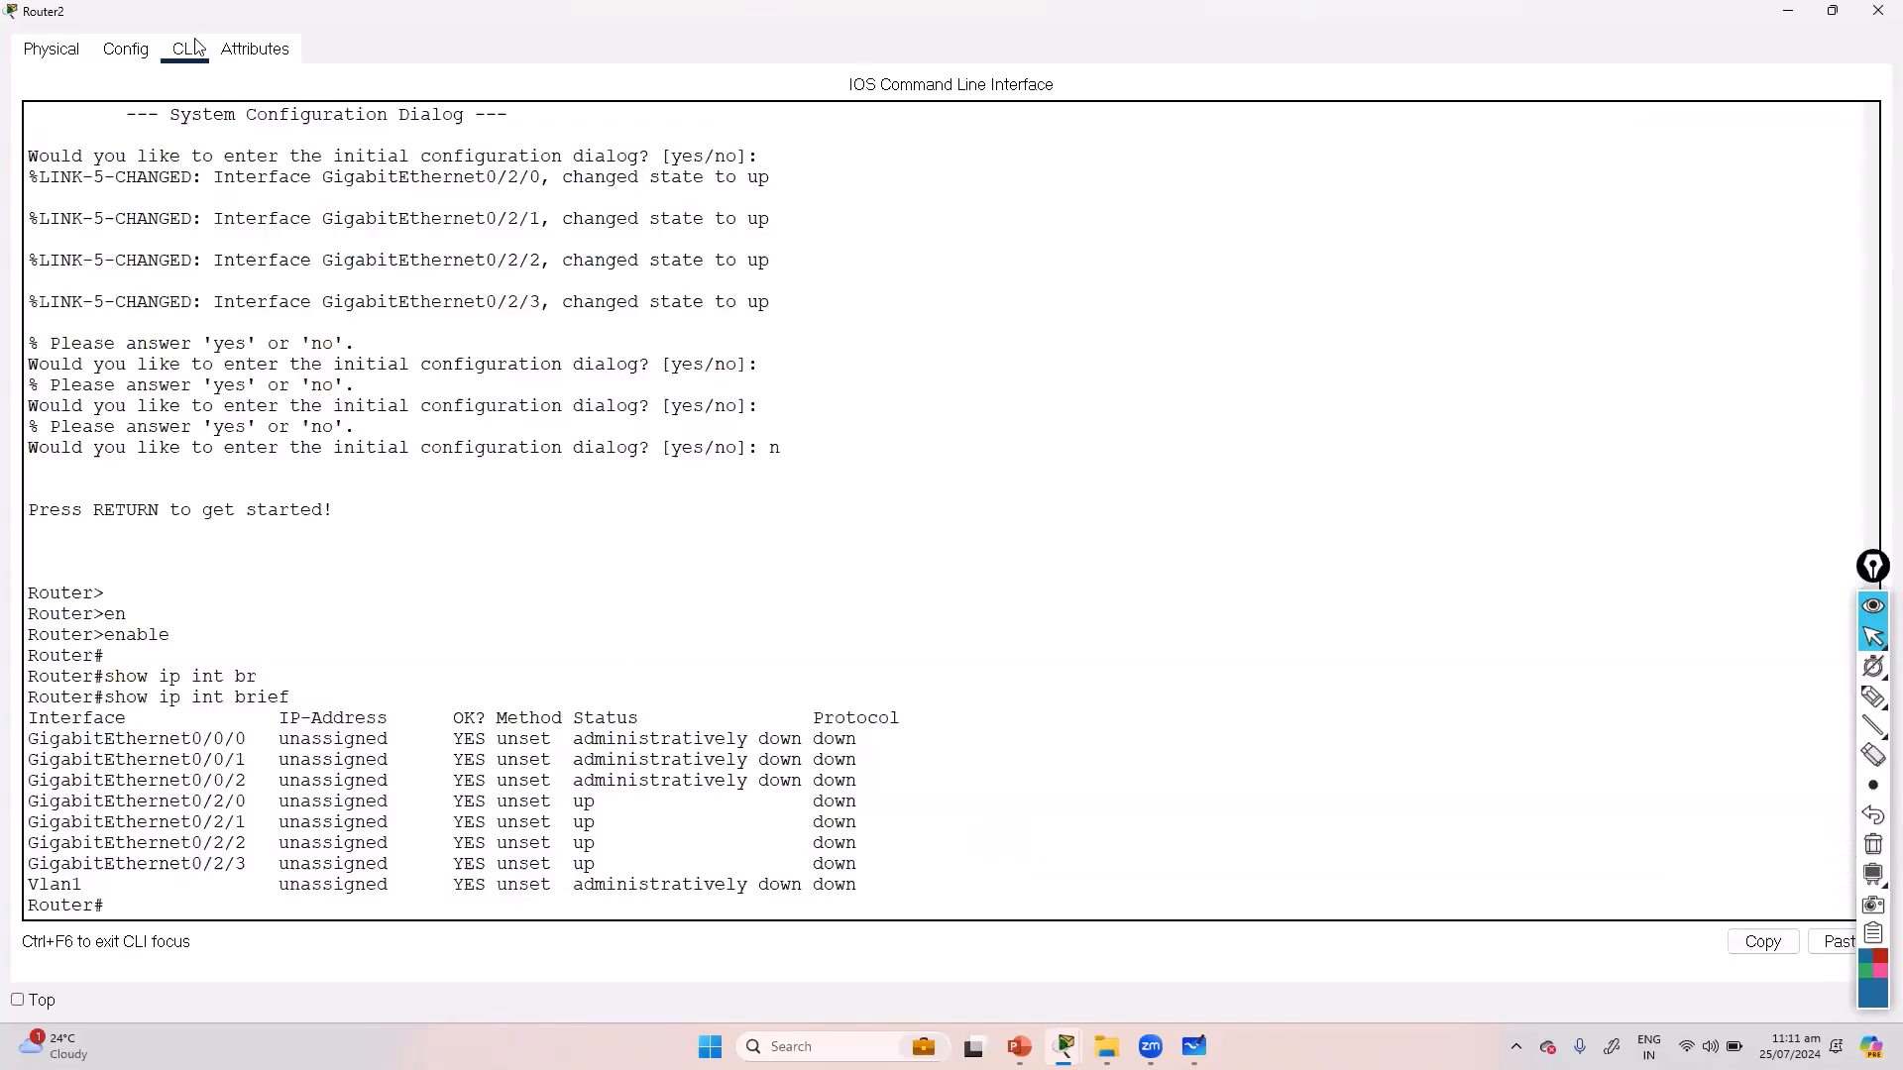
drag(141, 799, 892, 870)
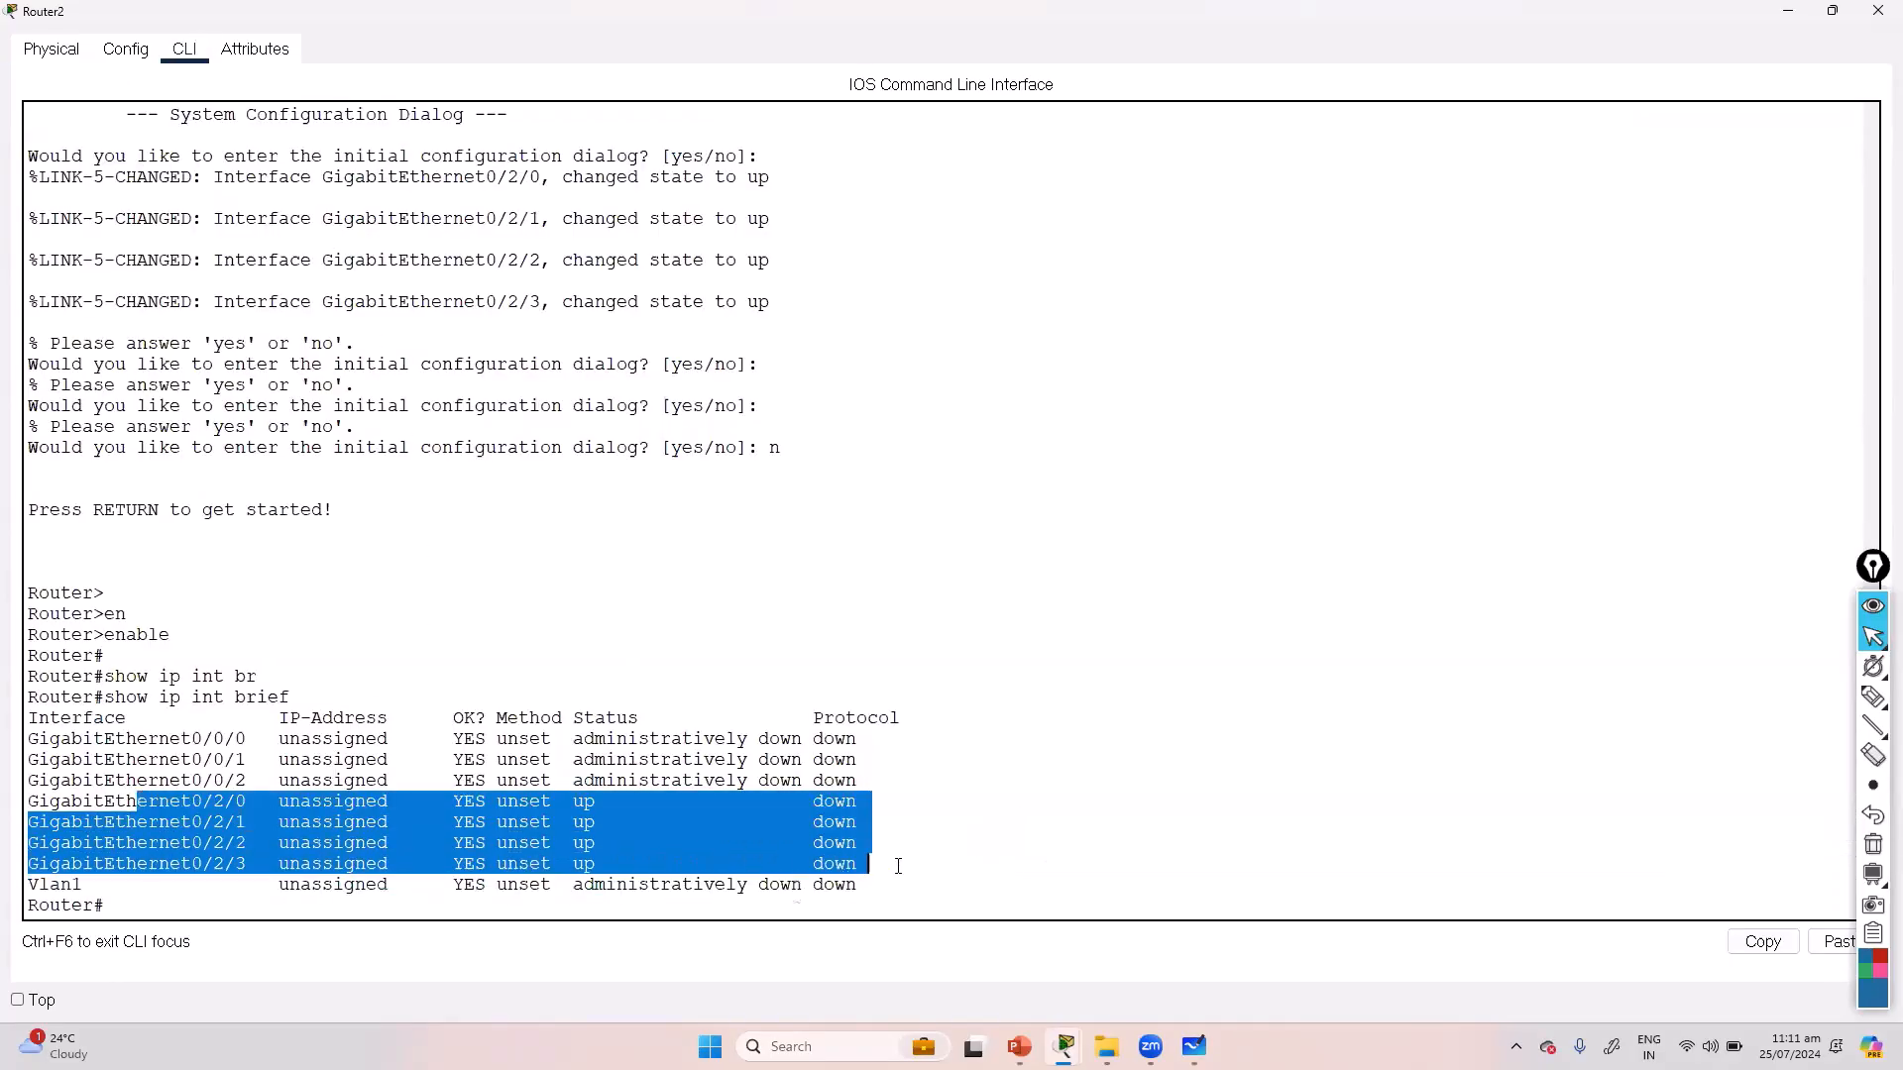
drag(225, 738, 880, 782)
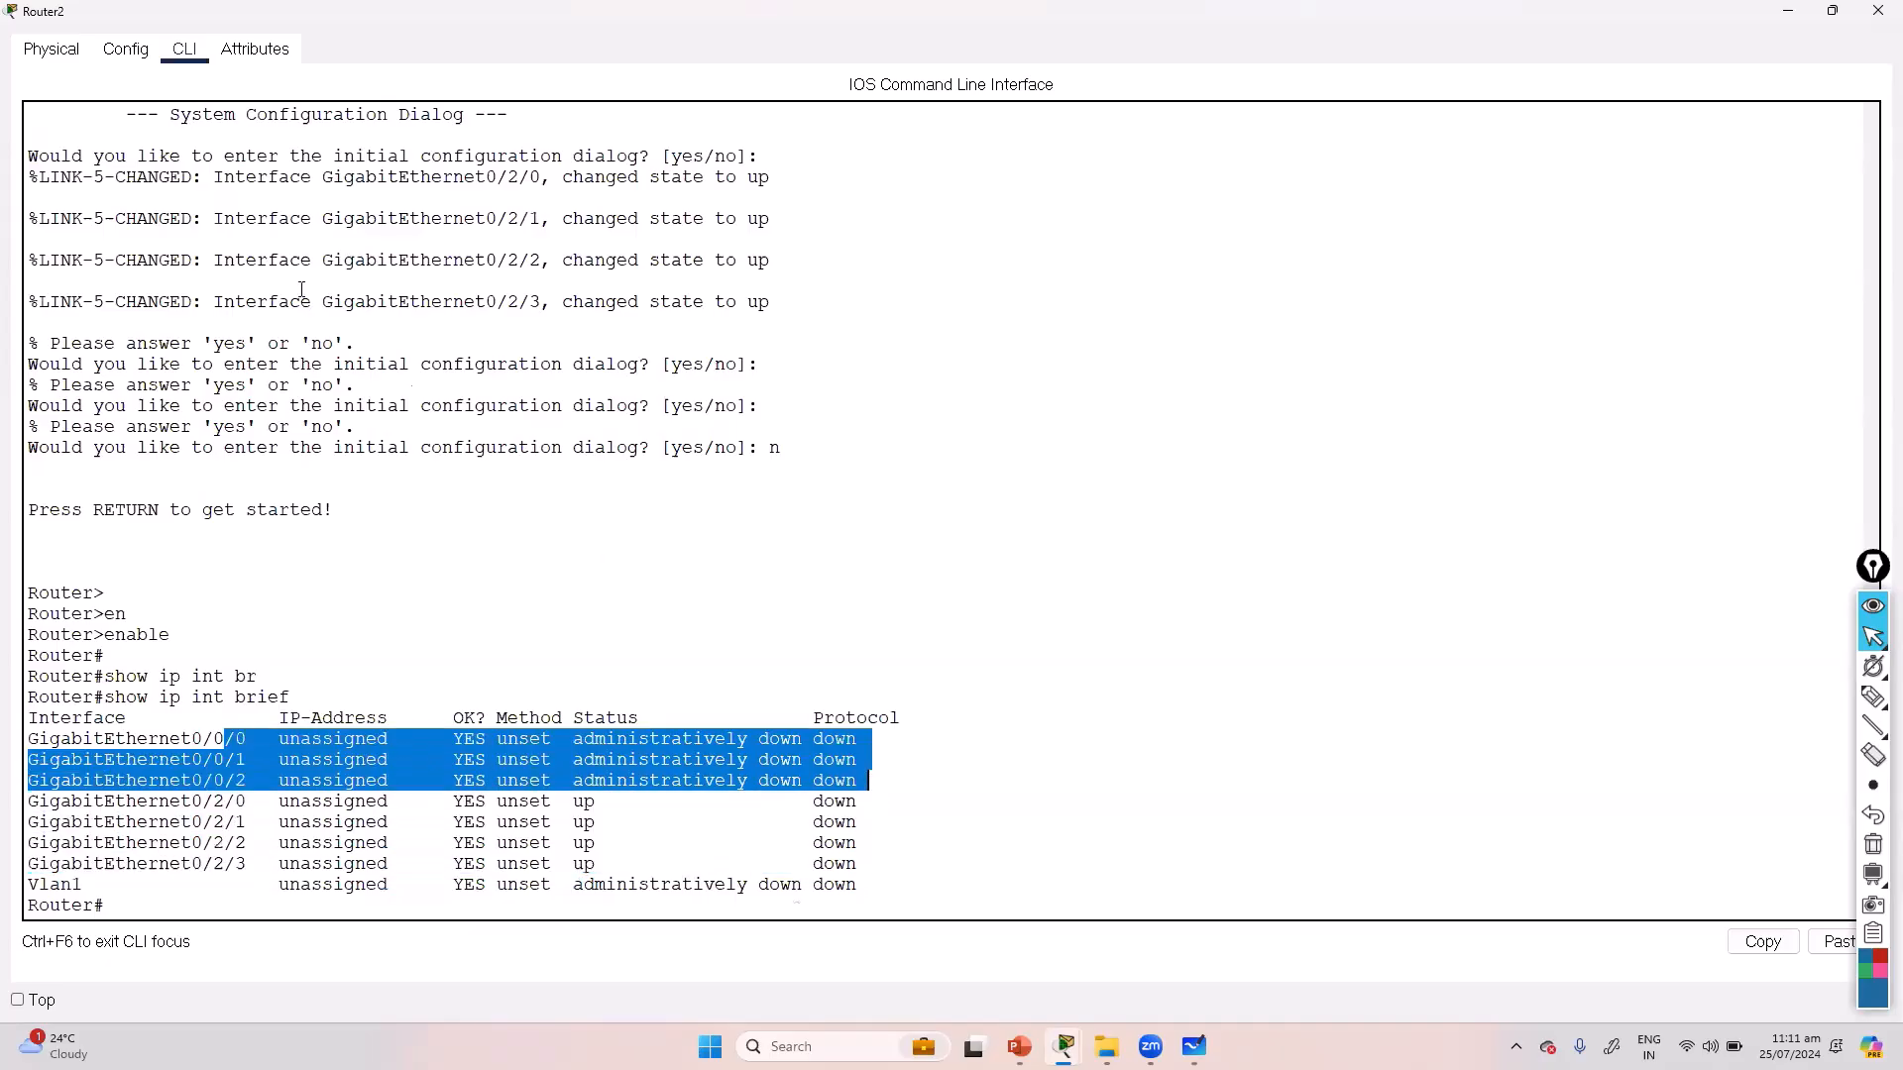
click(50, 49)
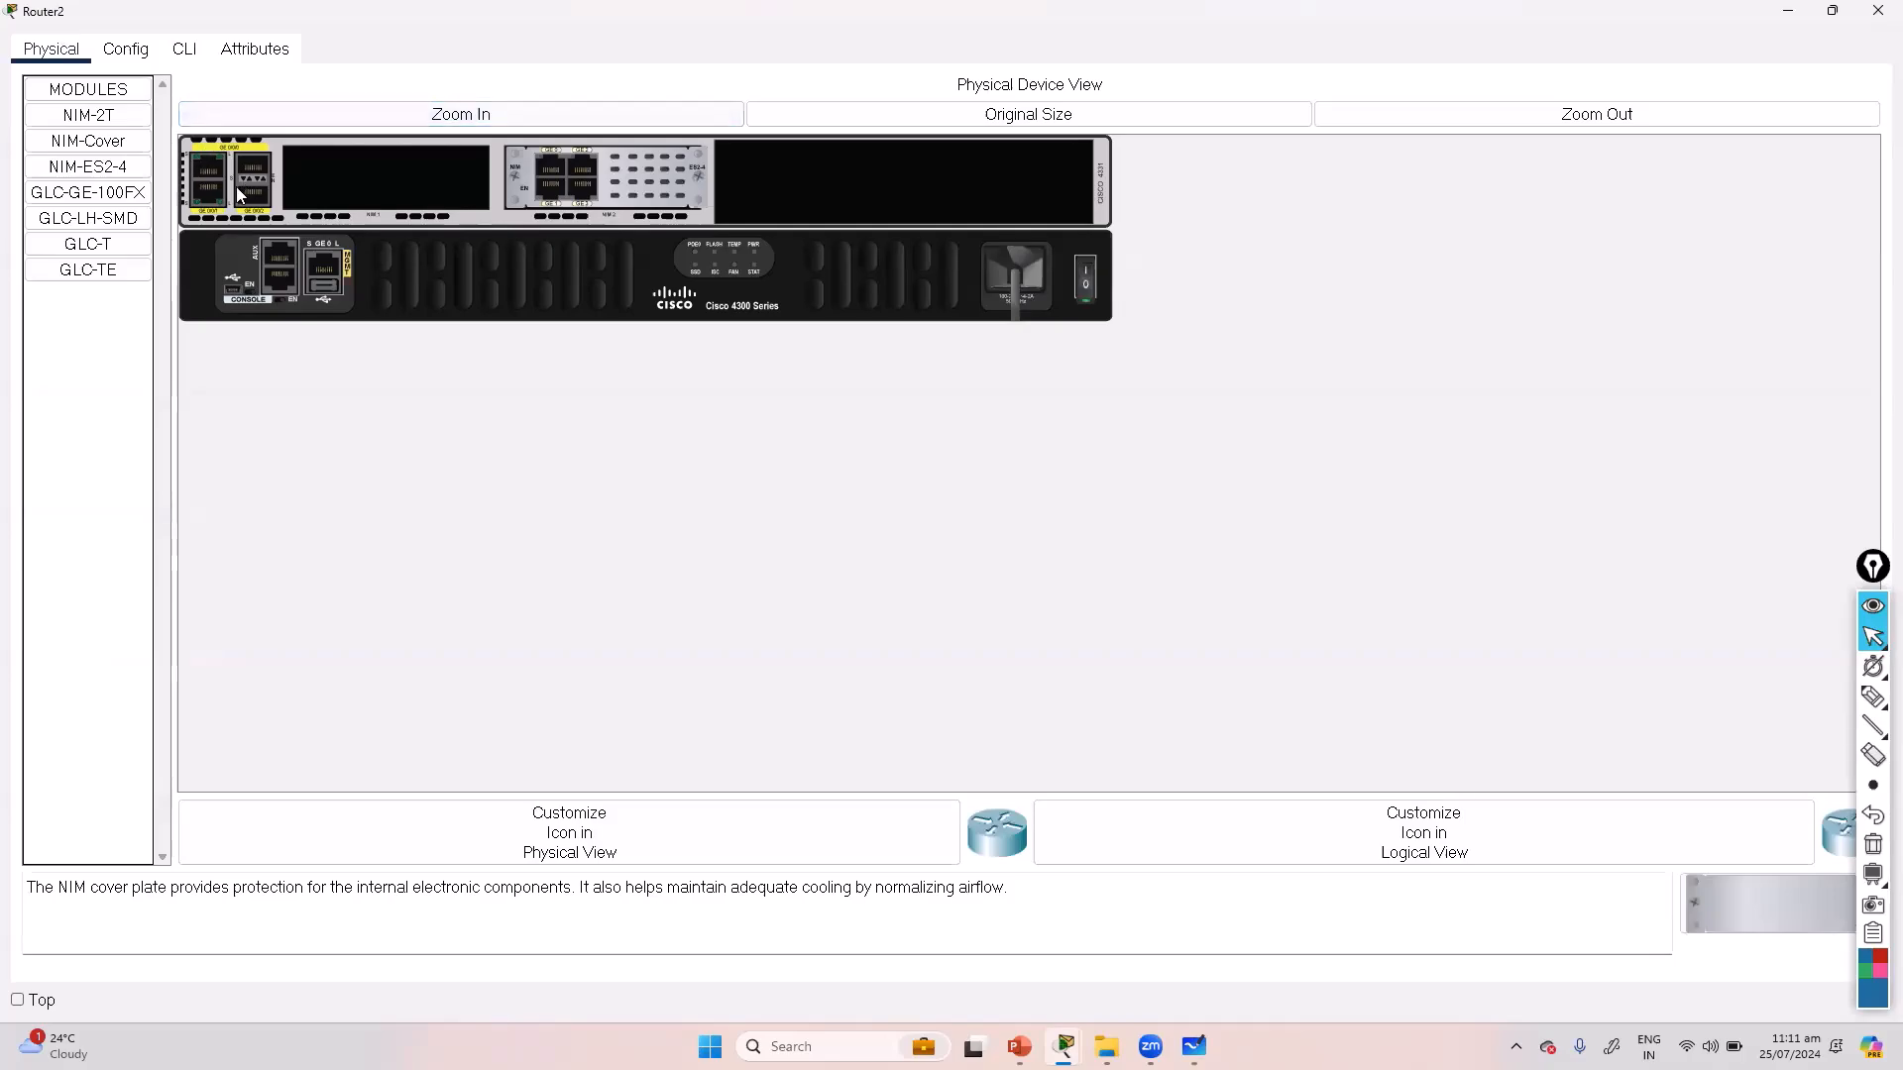
Step: Highlight the first GigabitEthernet0/0 rows in the command-line interface list and return to the router's physical view
click(183, 50)
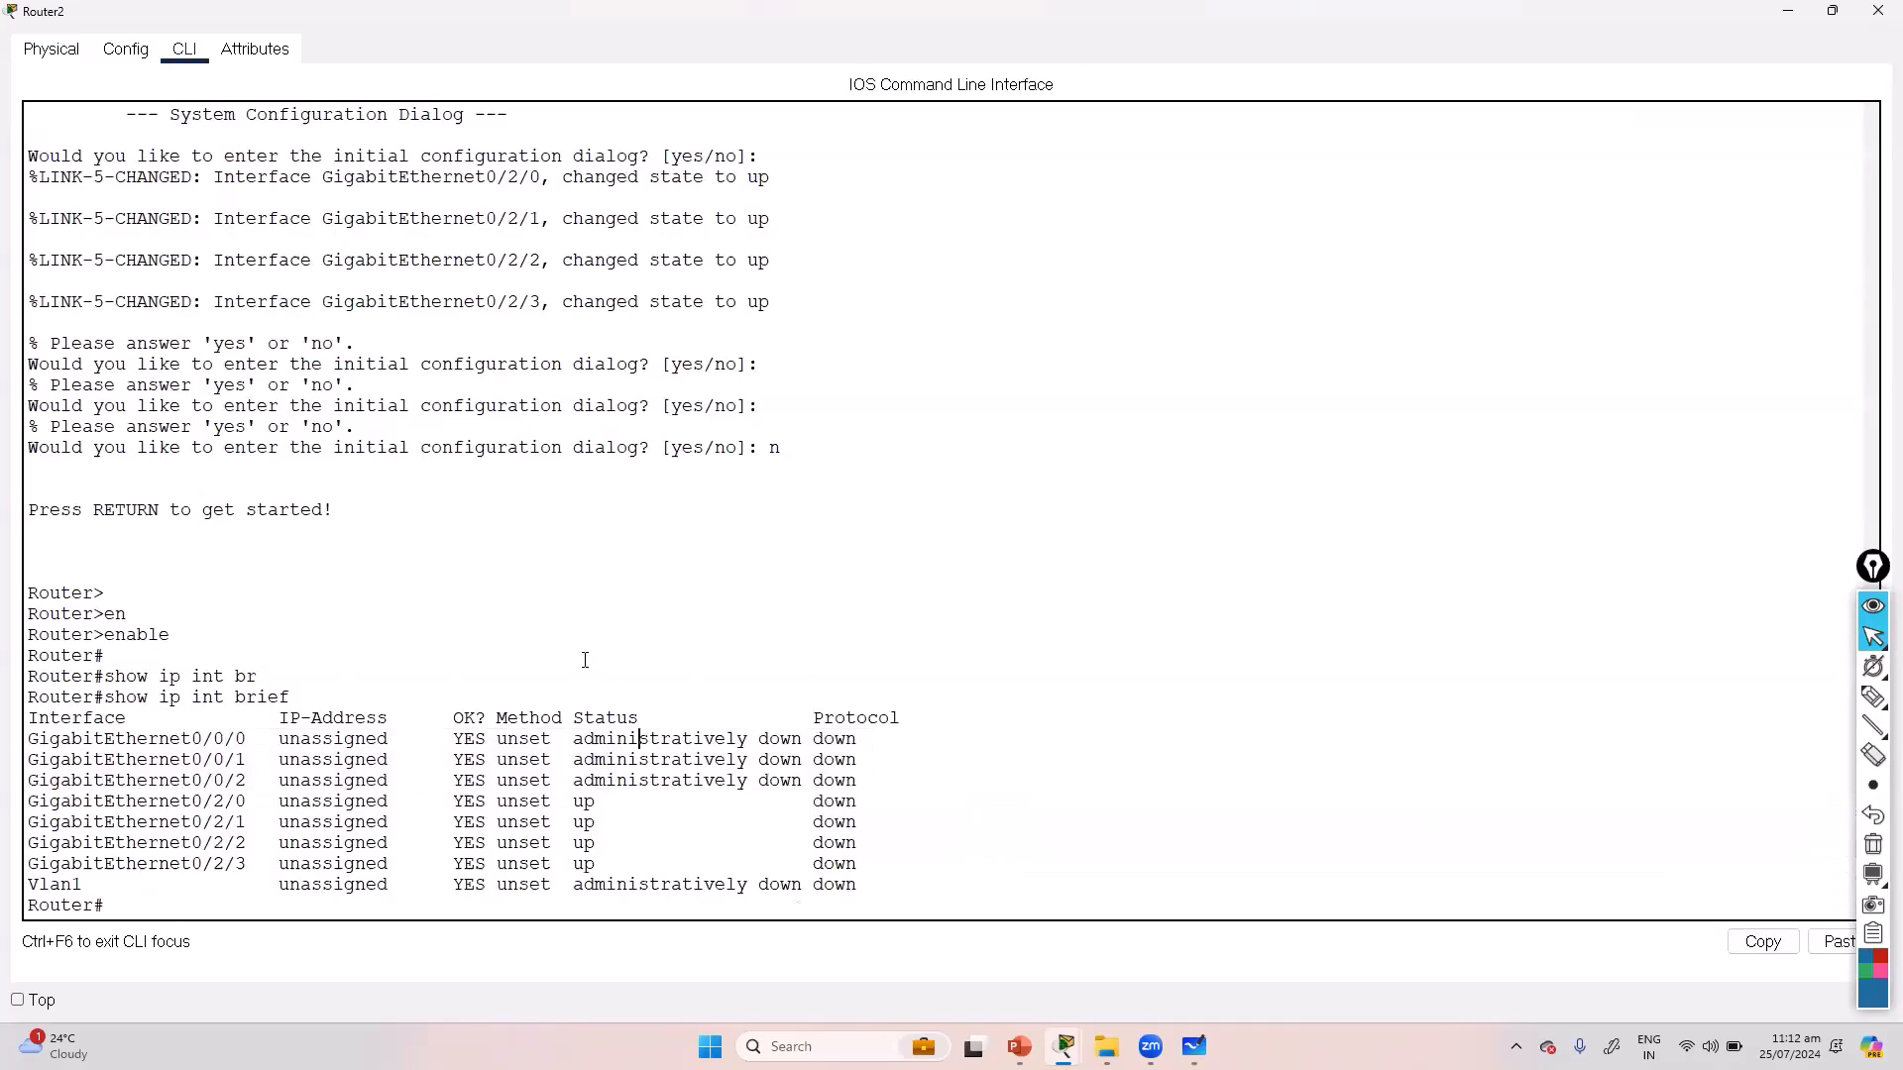
drag(127, 738, 334, 770)
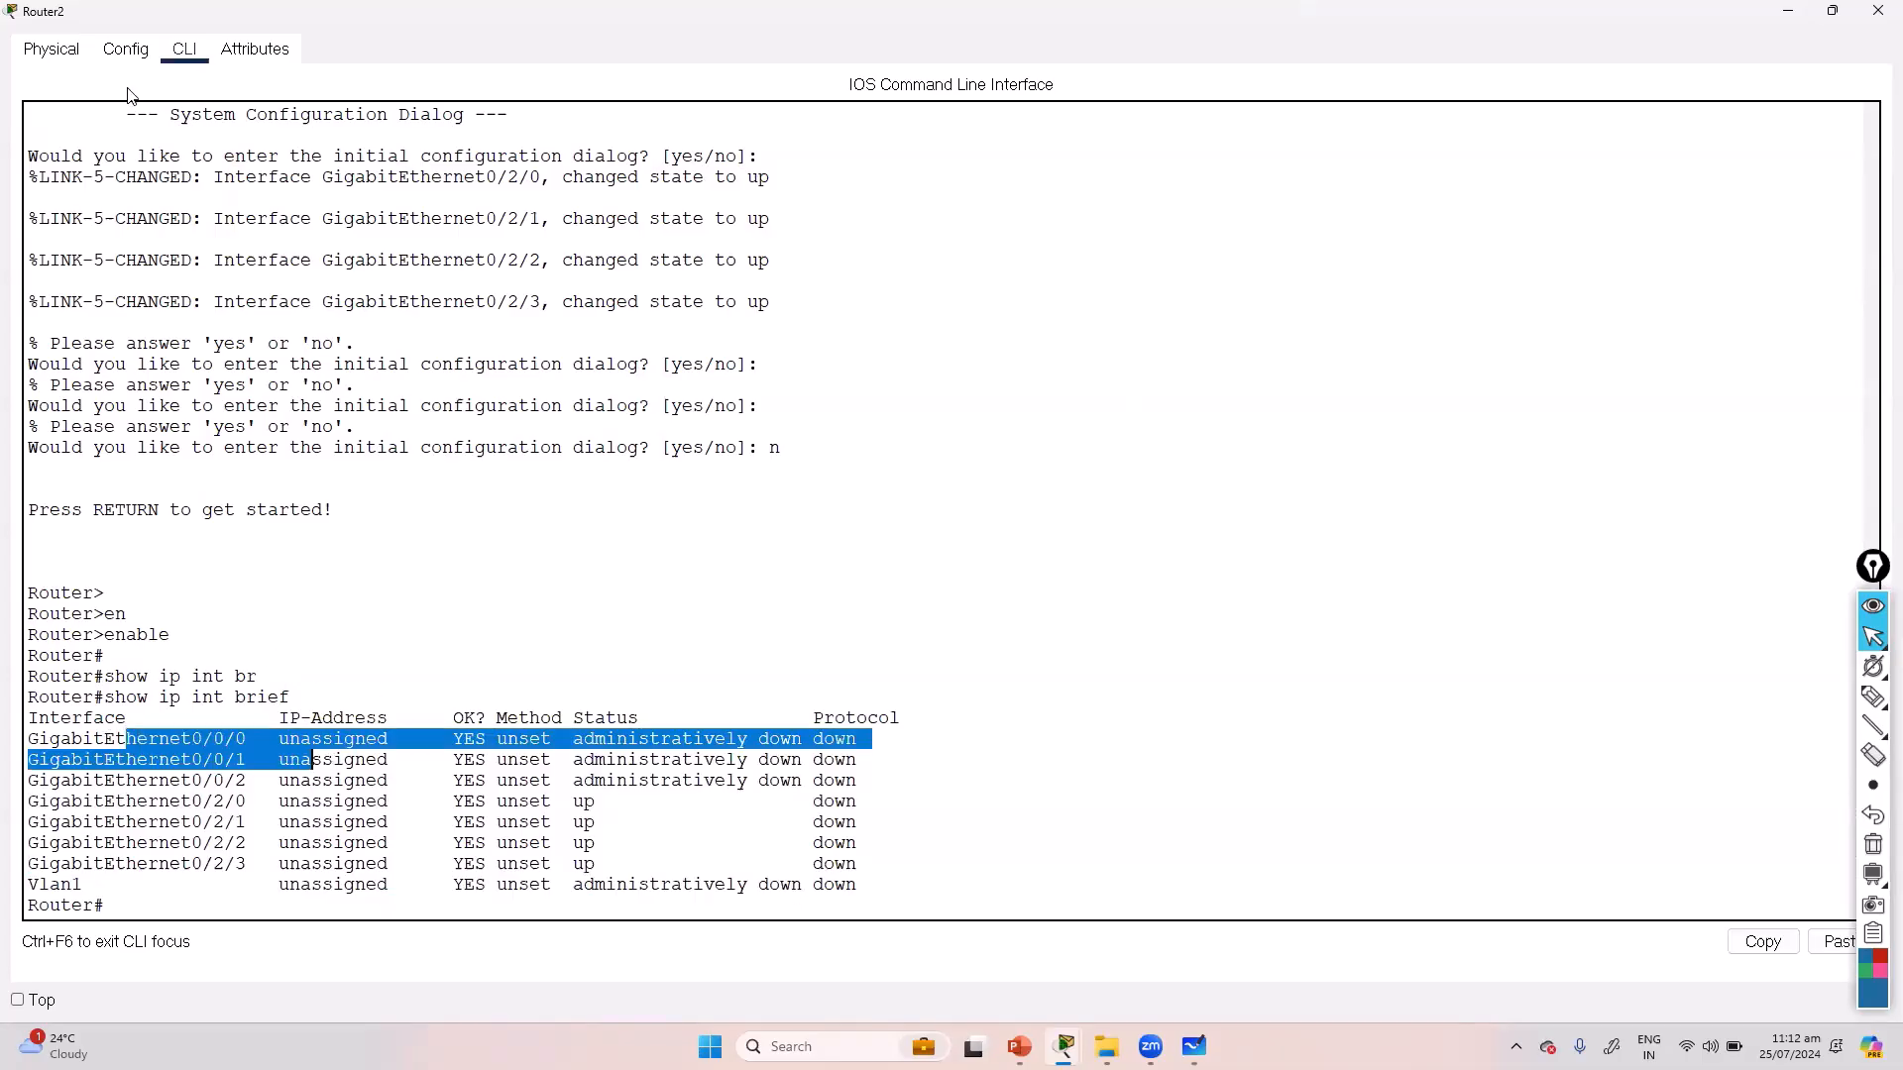
click(51, 50)
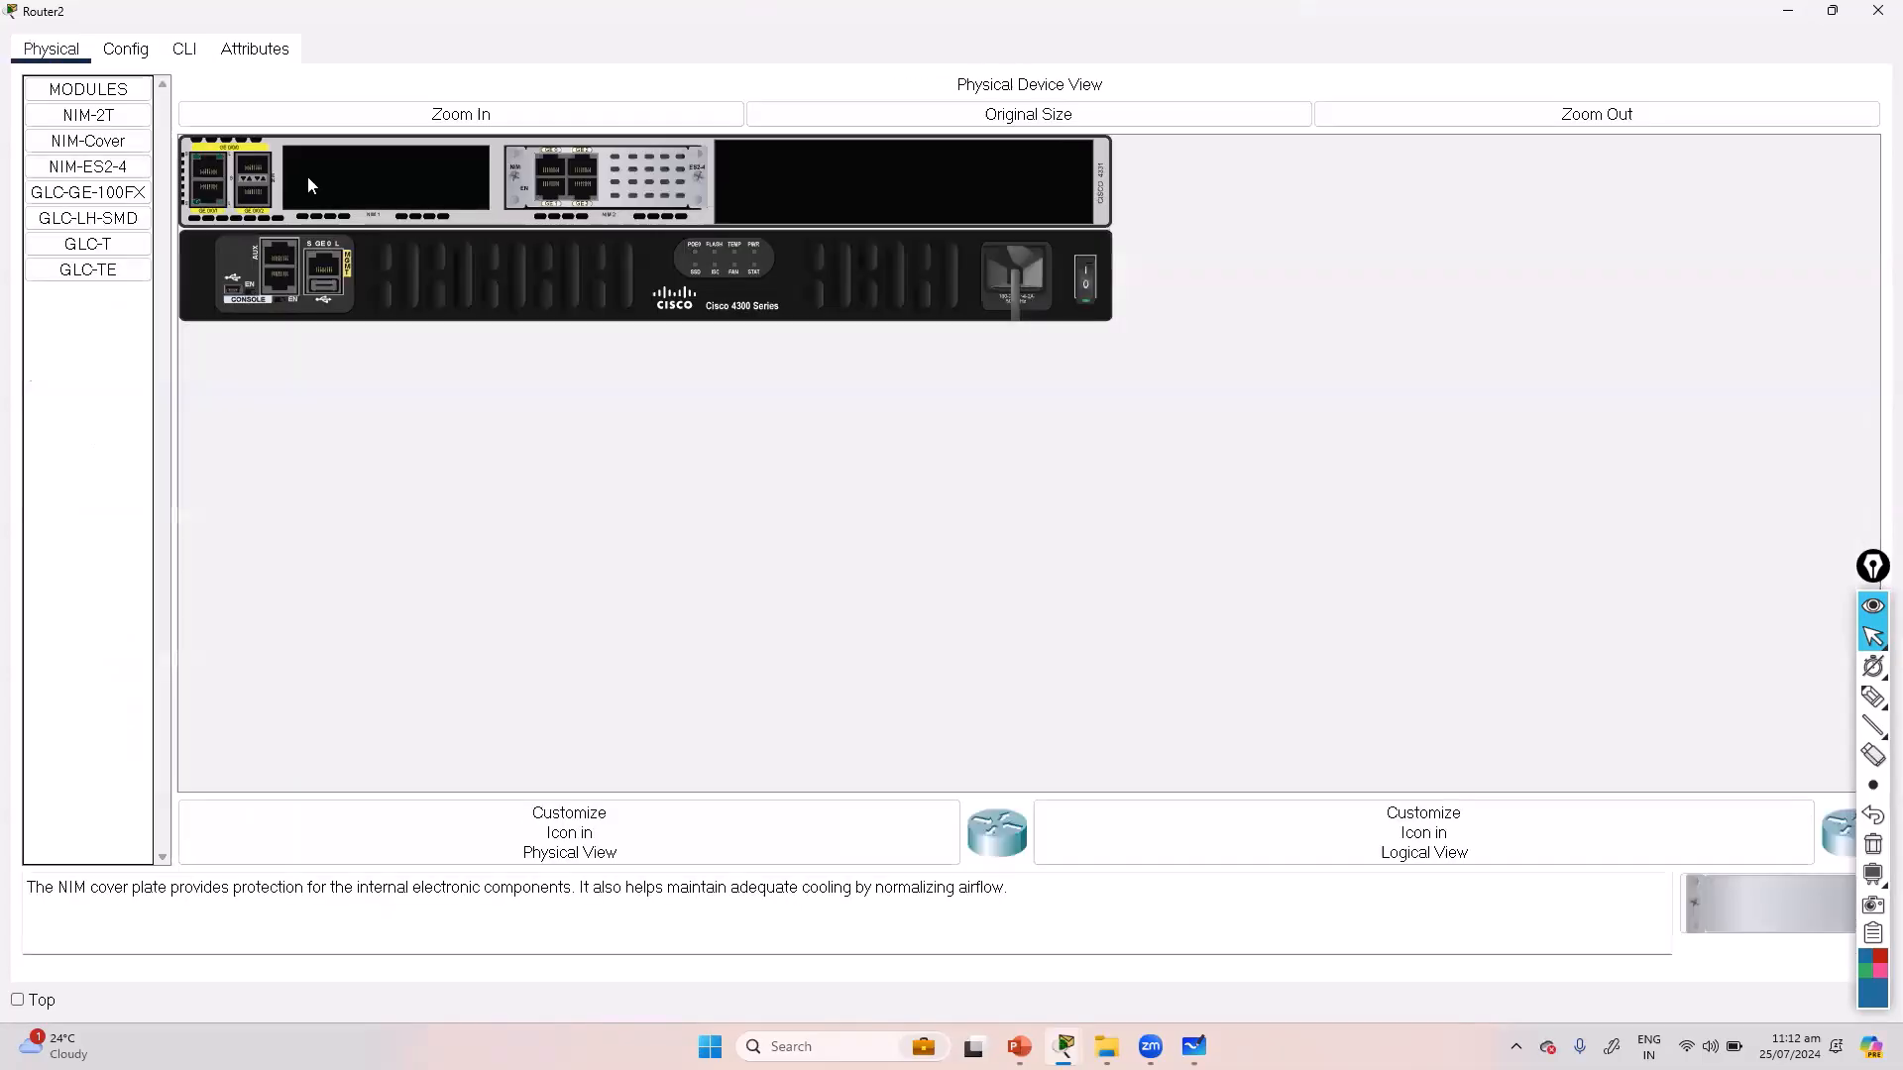
Step: Power off the router and examine the NIM-2T module's description, highlighting its name and the words Serial NIM
click(1087, 281)
click(110, 116)
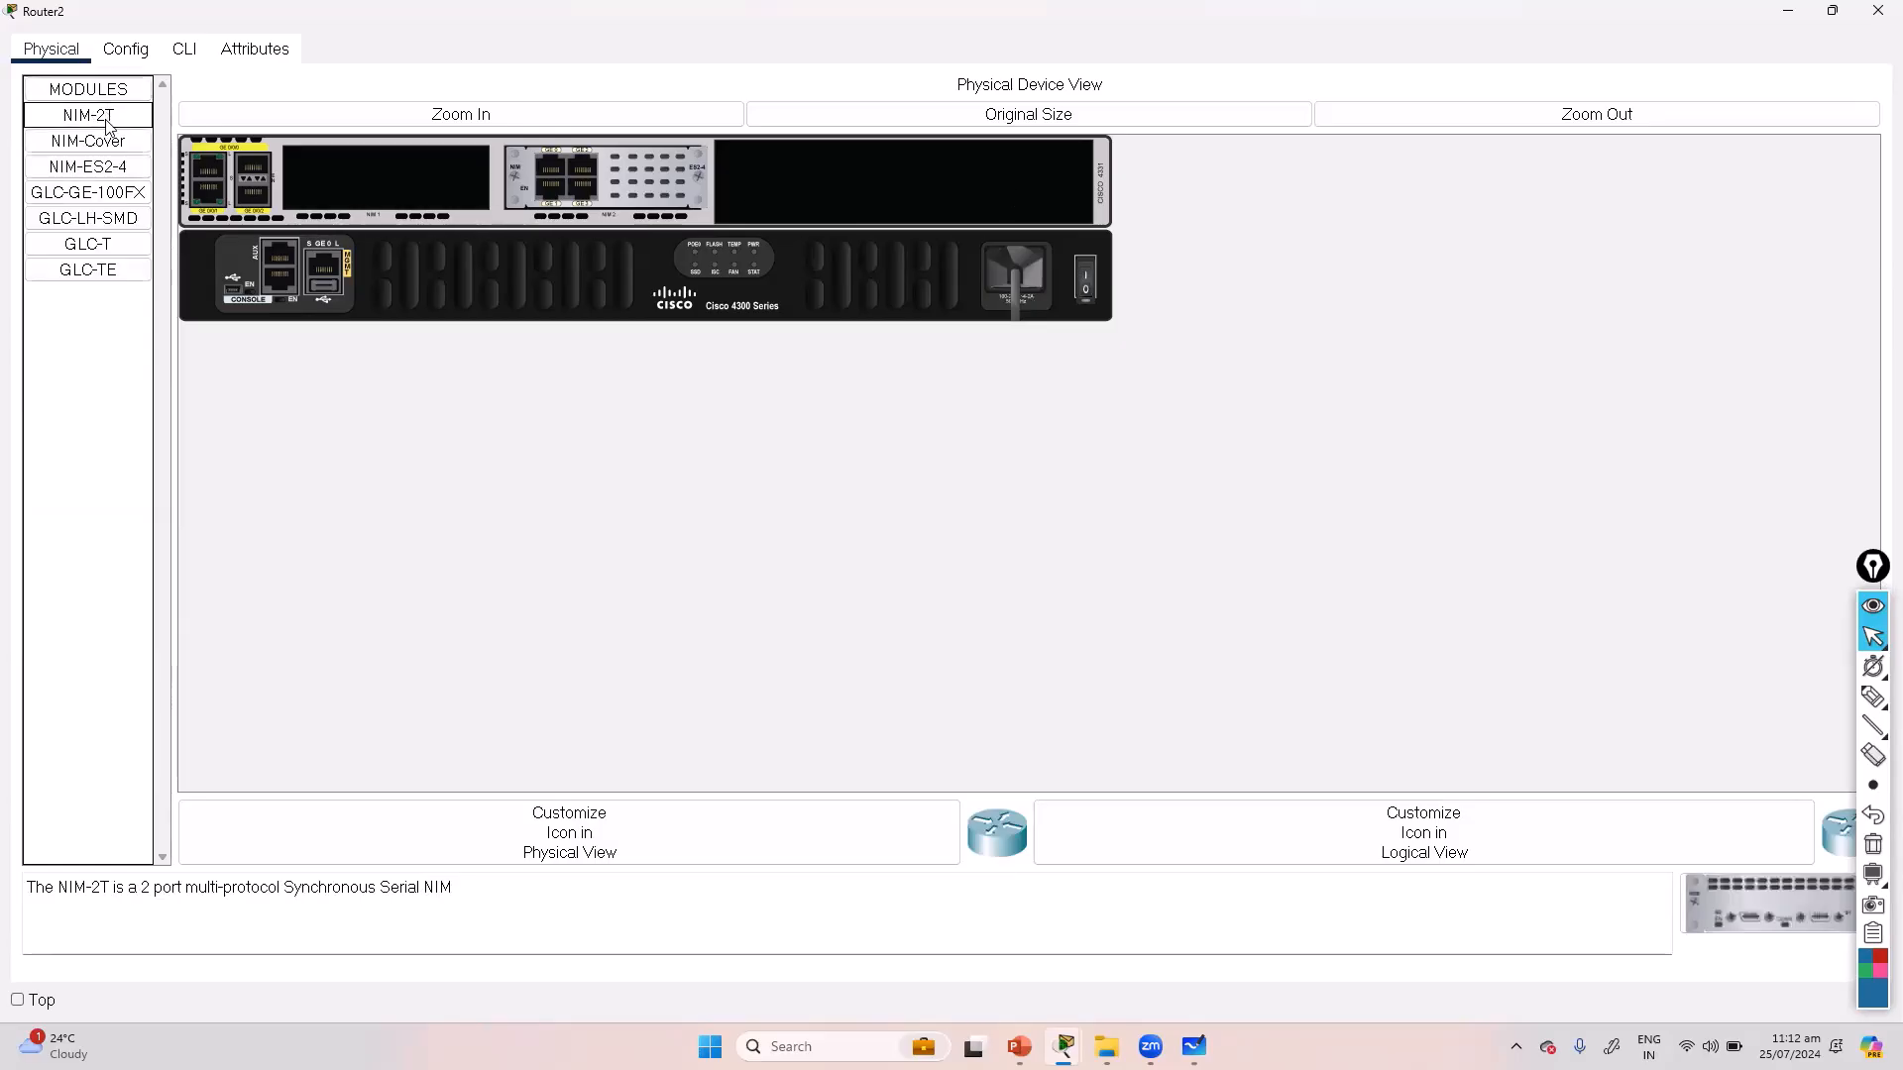
drag(57, 887, 439, 887)
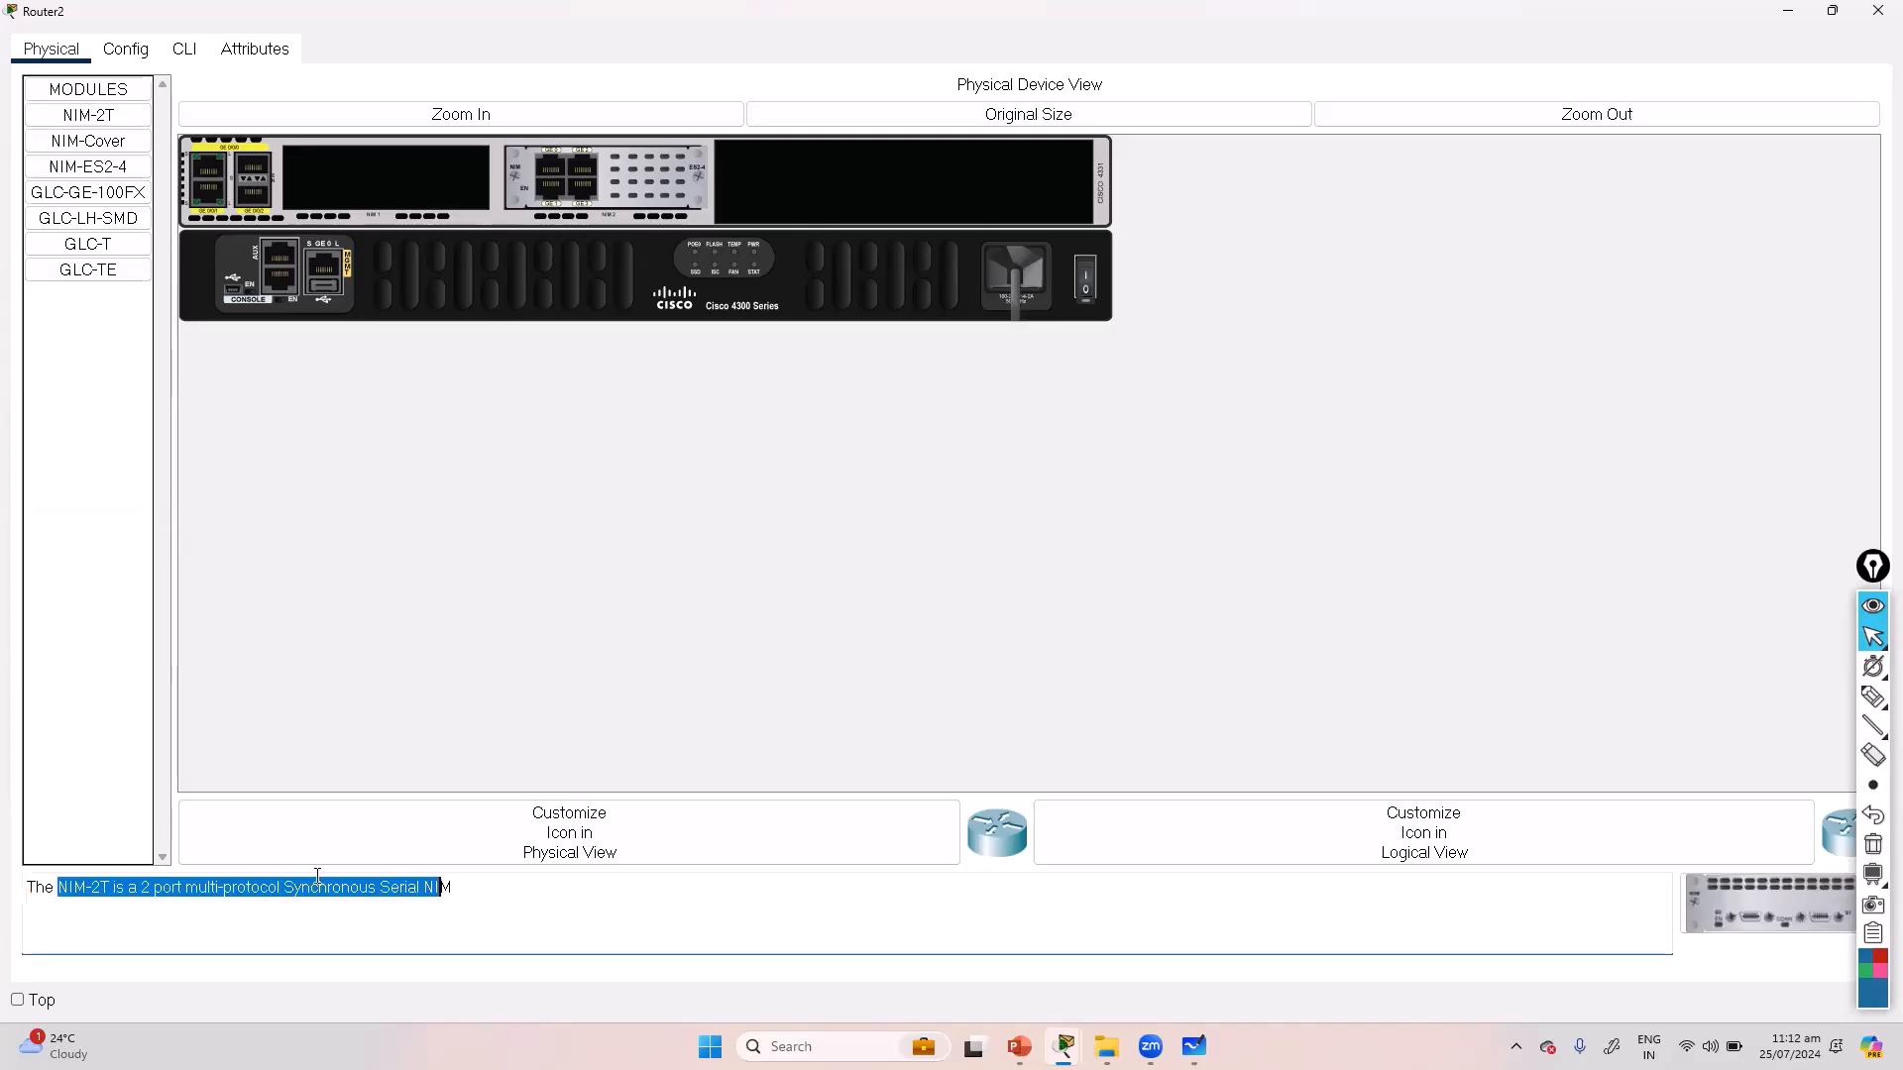
click(25, 880)
drag(57, 886, 131, 899)
click(377, 909)
drag(380, 890, 458, 891)
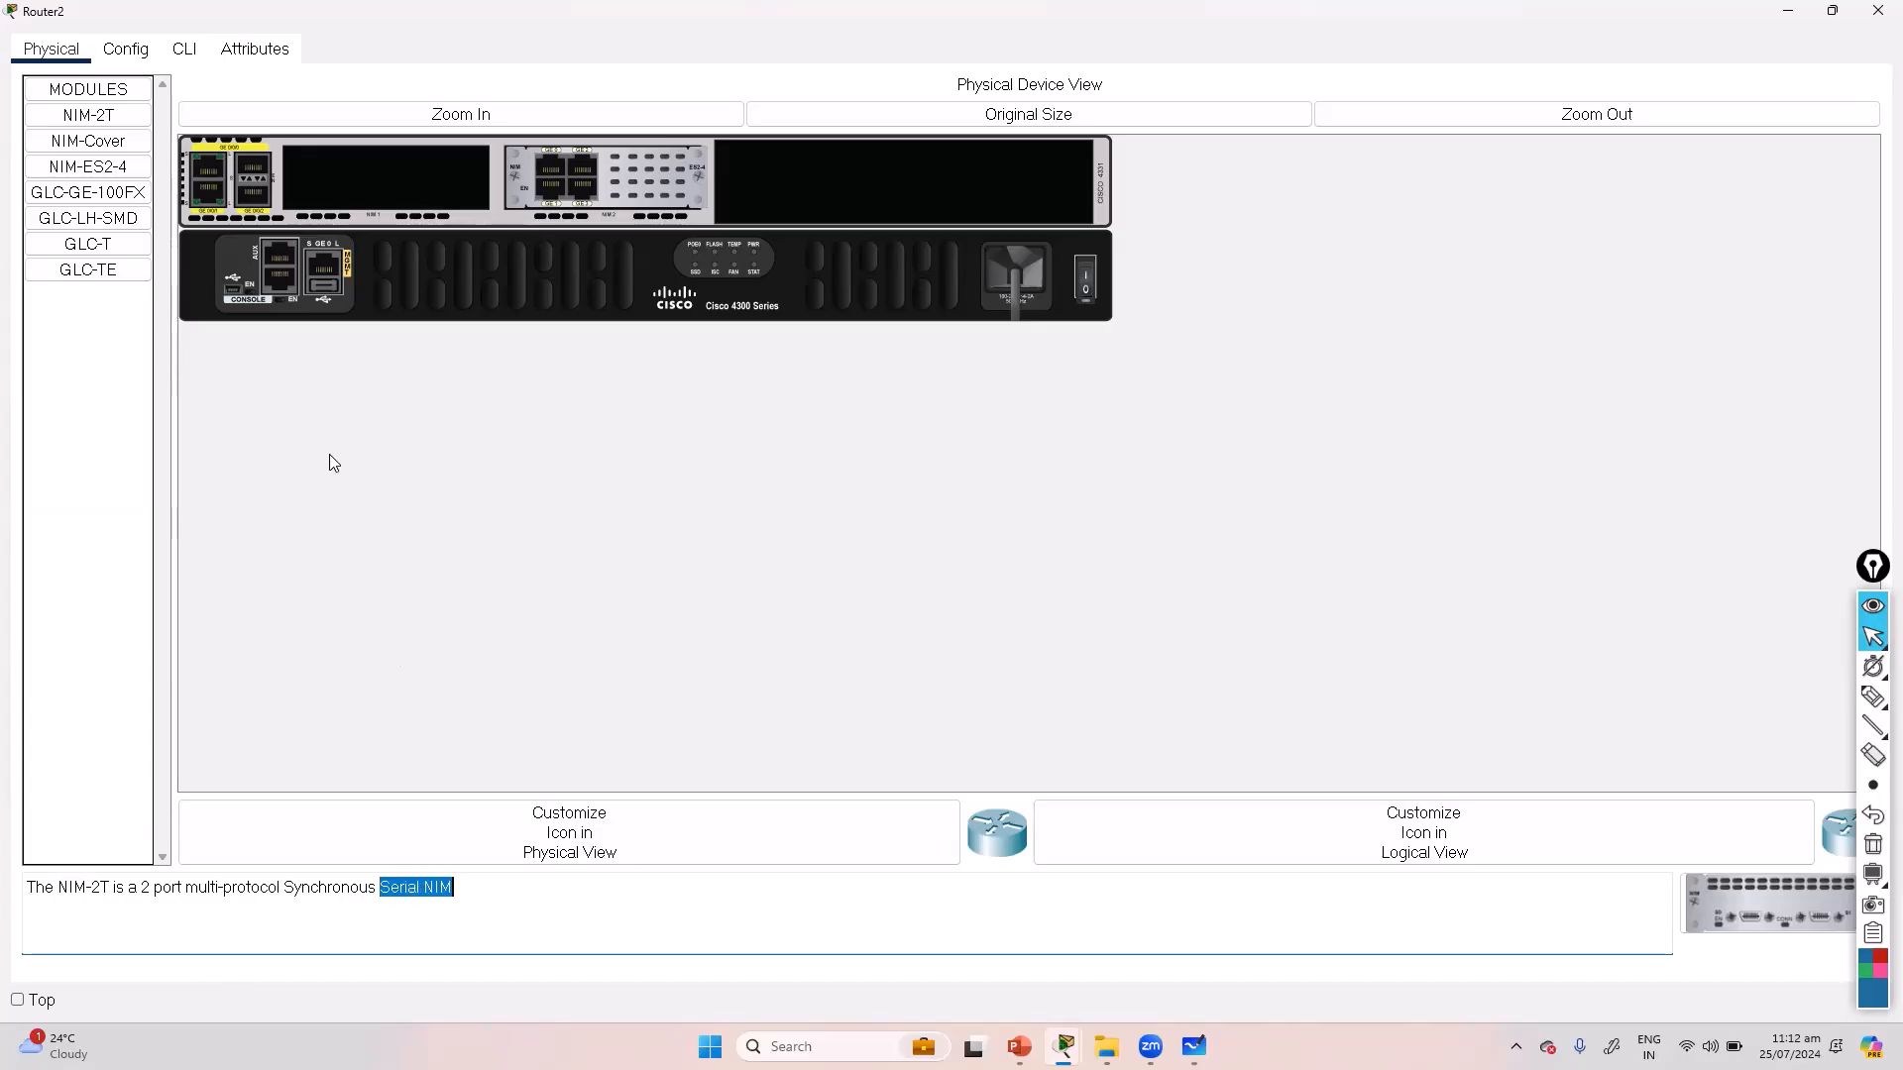
Step: Install the NIM-2T module in the empty bay beside the built-in ports and power the router back on
click(102, 120)
drag(102, 120, 381, 189)
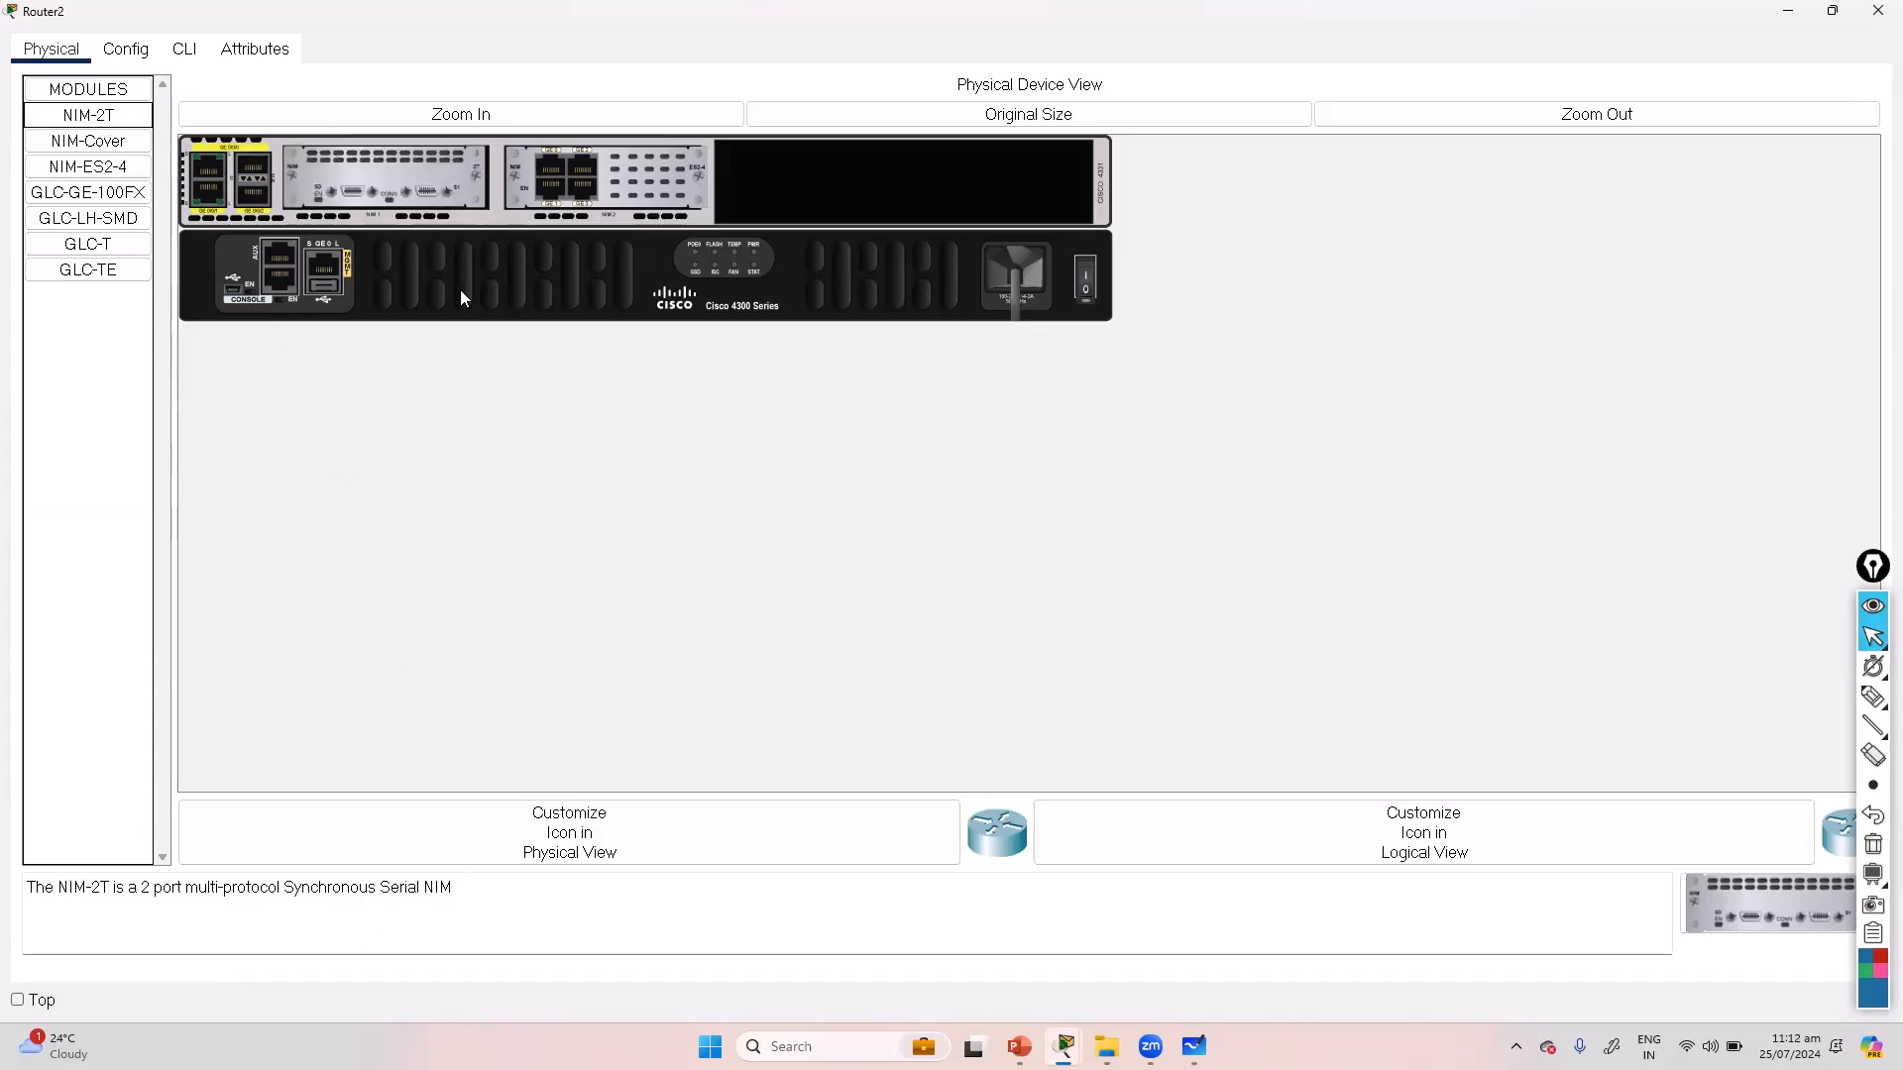
click(1090, 291)
Step: Check the router's boot on the command line and answer n to the initial configuration dialog
click(184, 48)
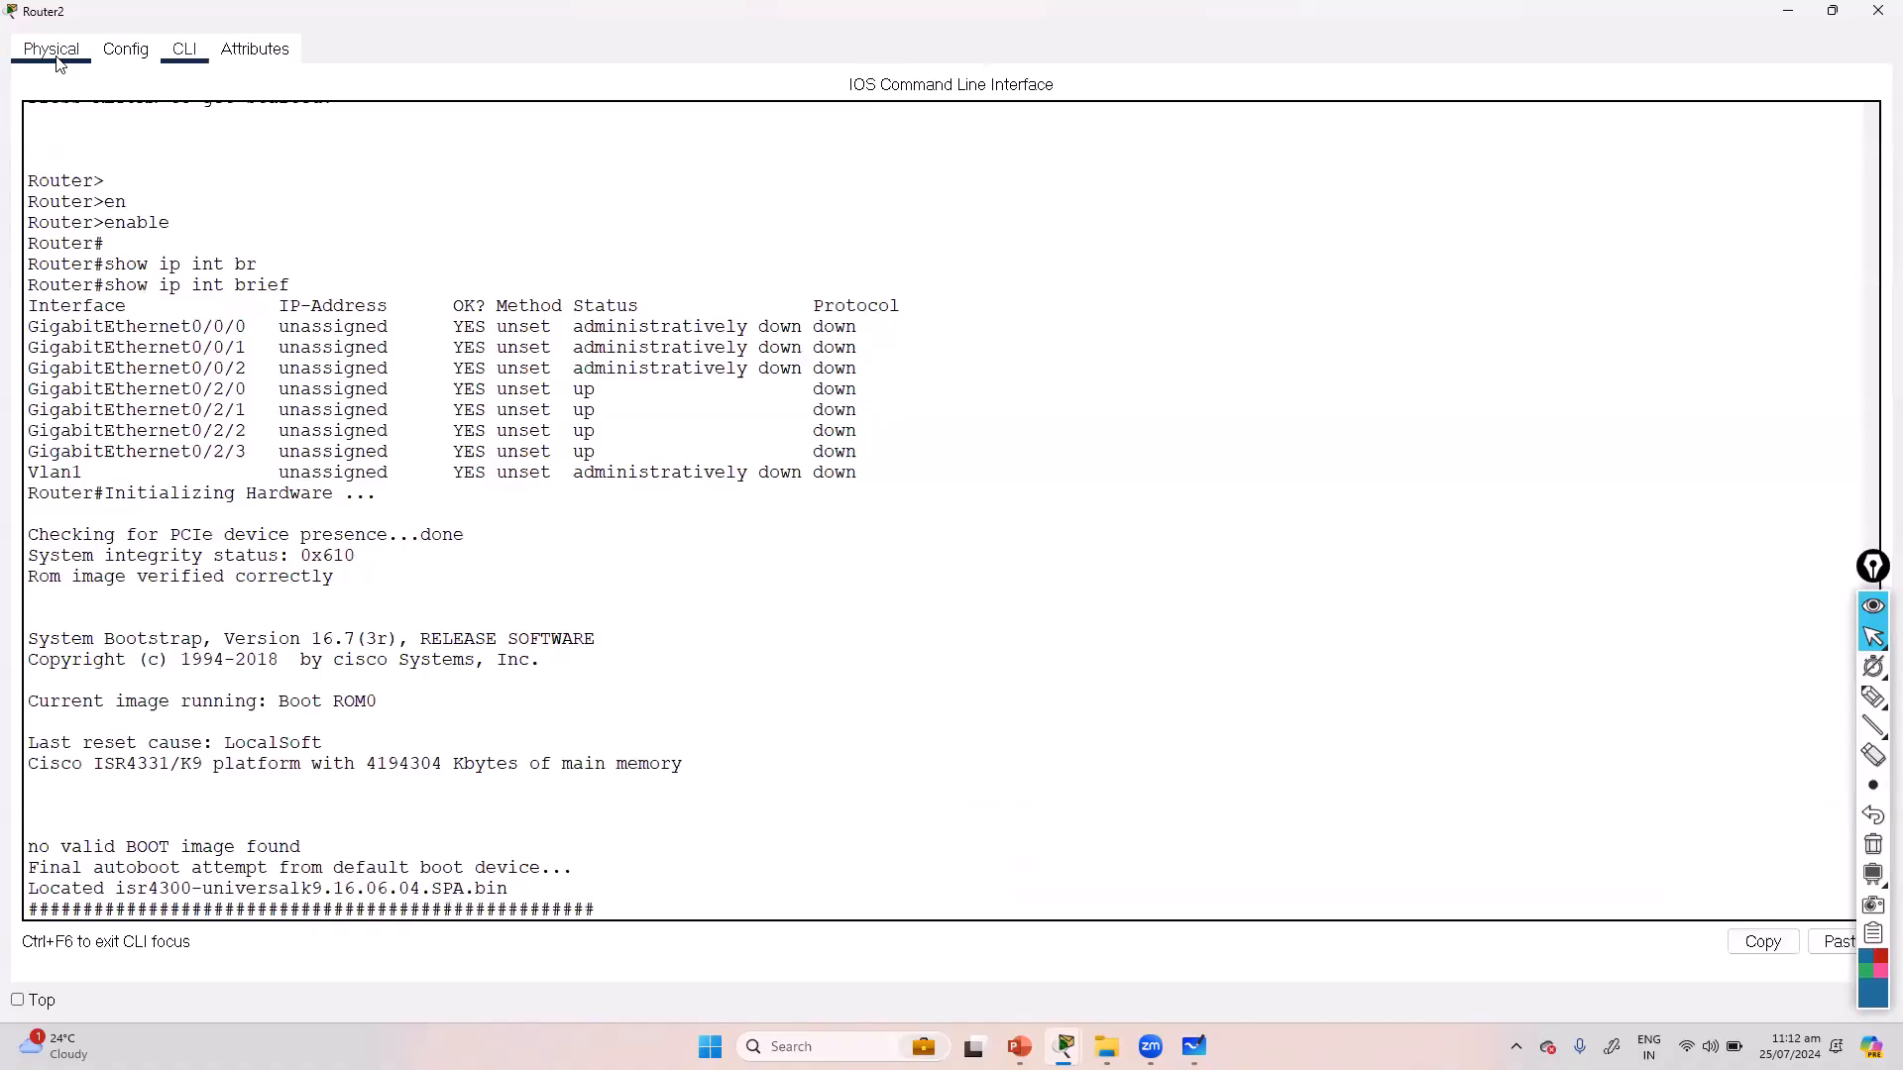
click(52, 50)
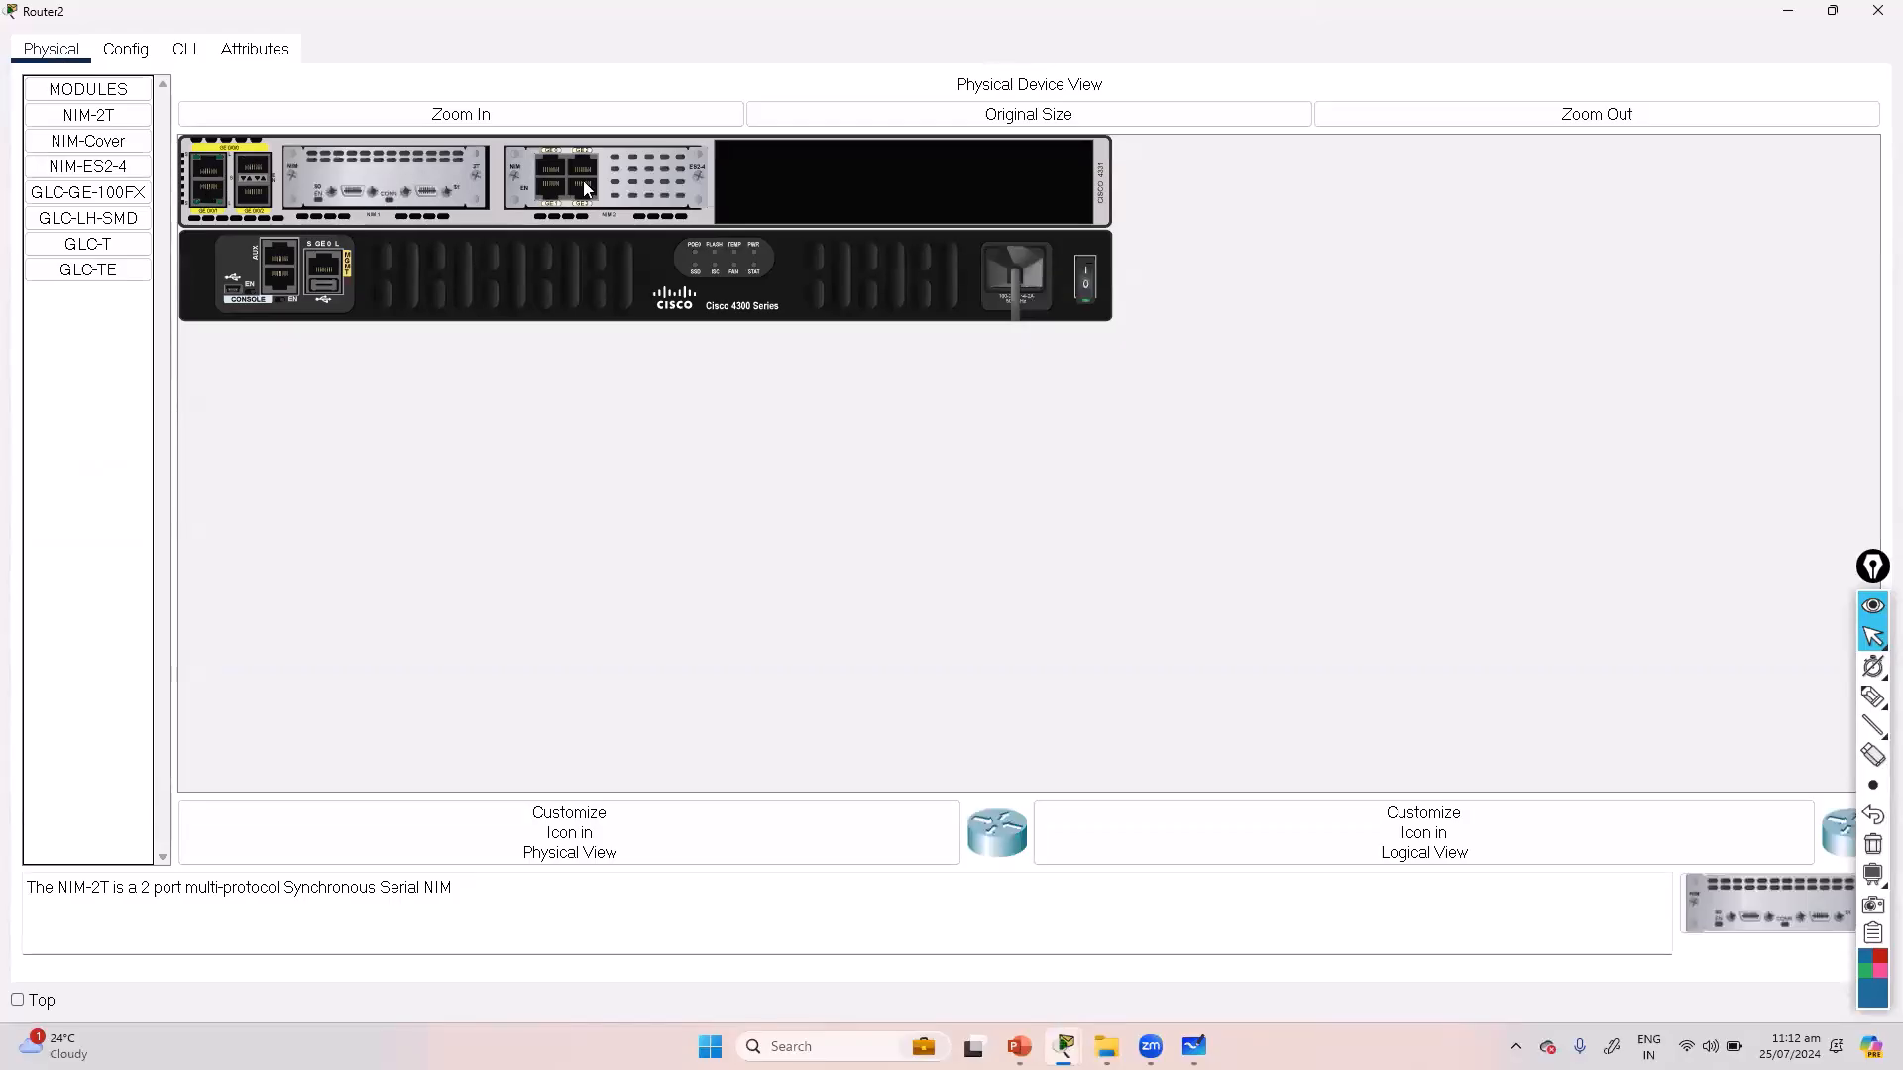
click(184, 48)
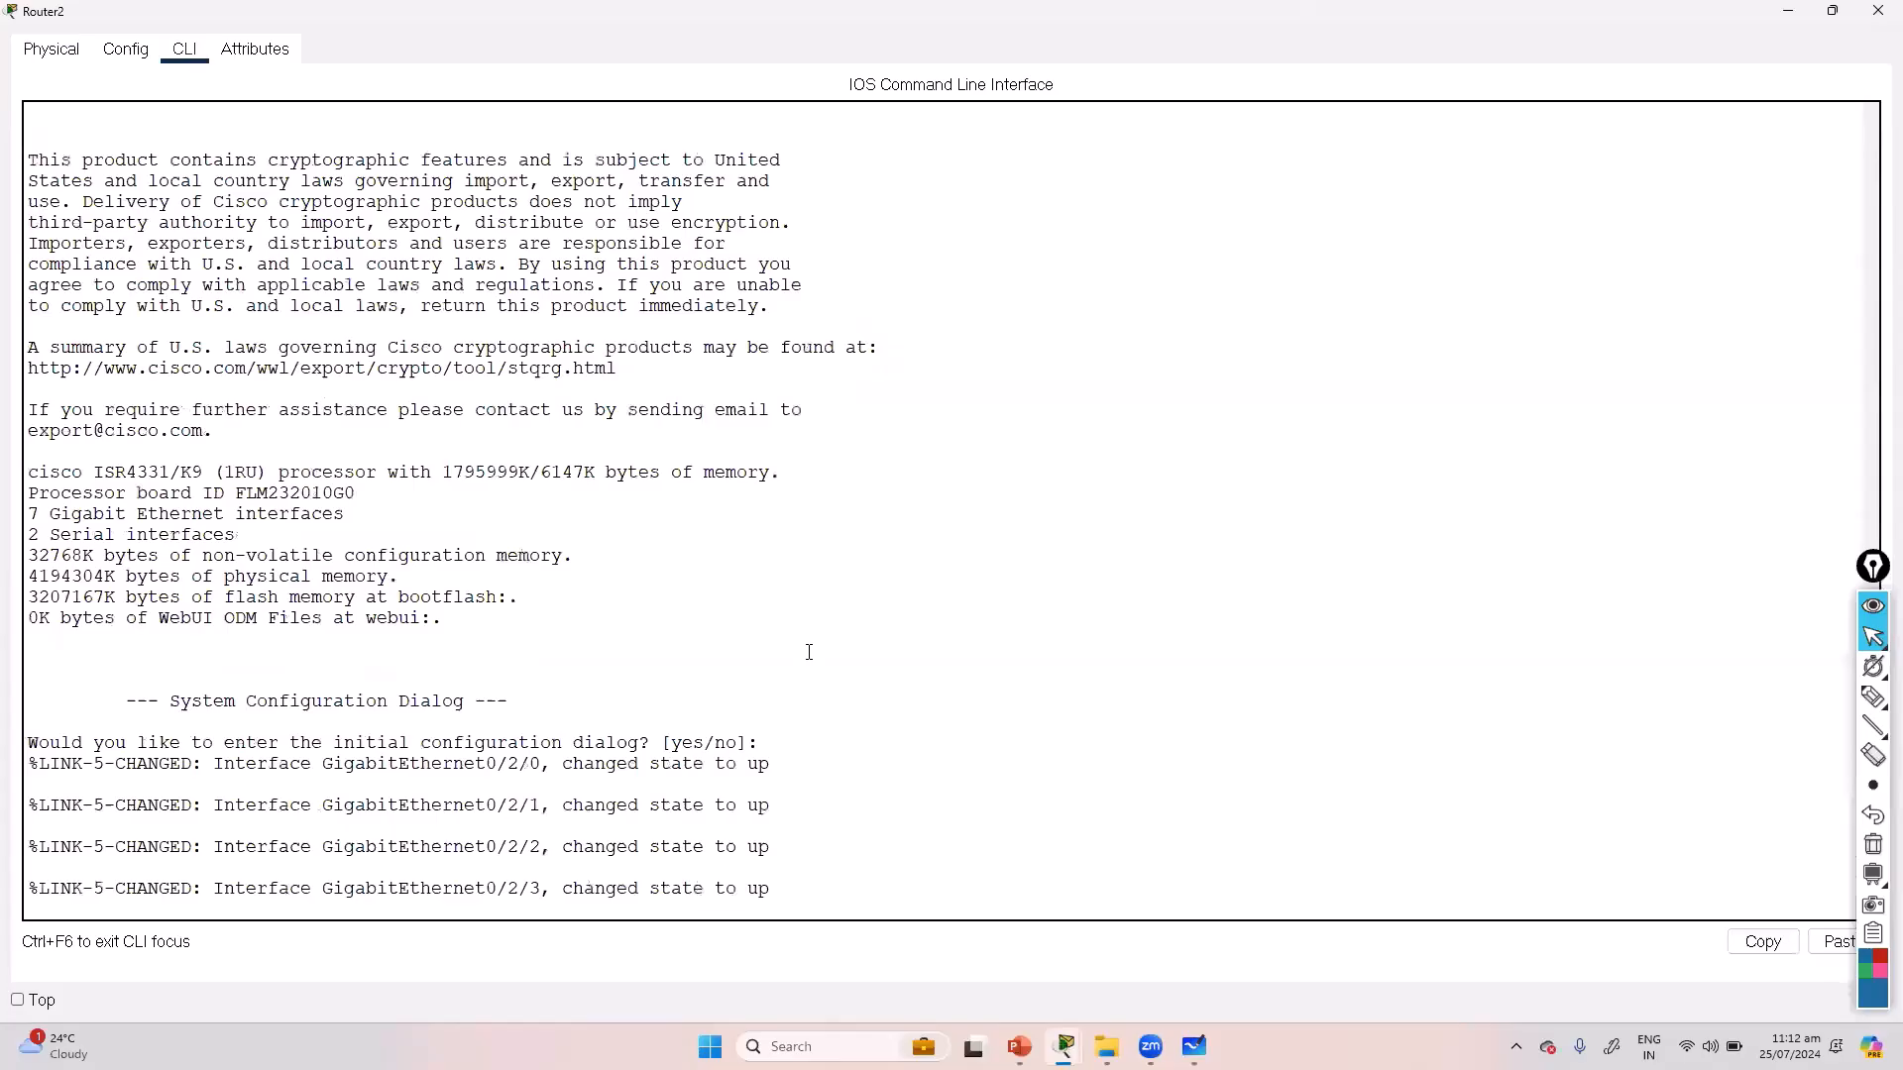
key(Return)
key(Return)
key(Return)
key(Return)
key(Return)
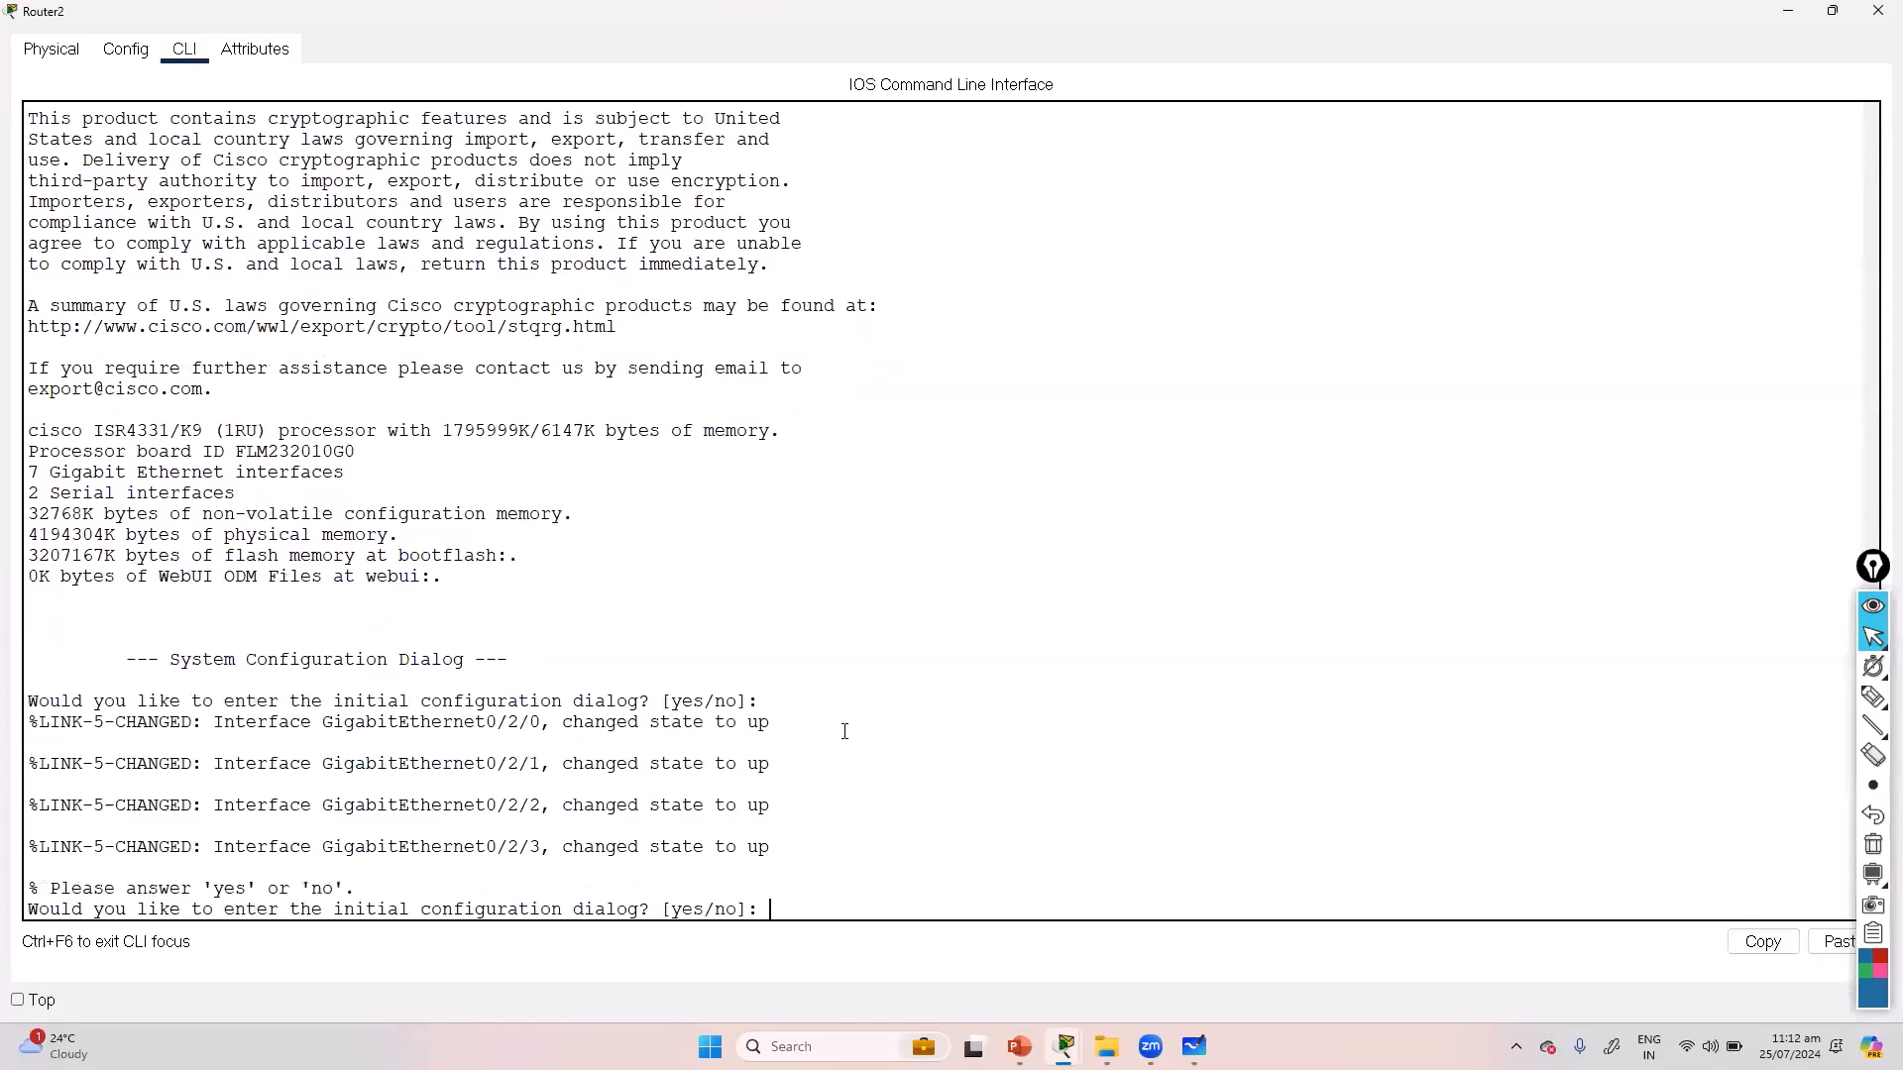
text(n)
key(Return)
key(Return)
Step: List the interfaces from enable mode with show ip int brief and highlight the Serial0/1/0 and Serial0/1/1 rows
text(en)
key(Tab)
key(Return)
key(Return)
text(show ip int br)
key(Tab)
key(Return)
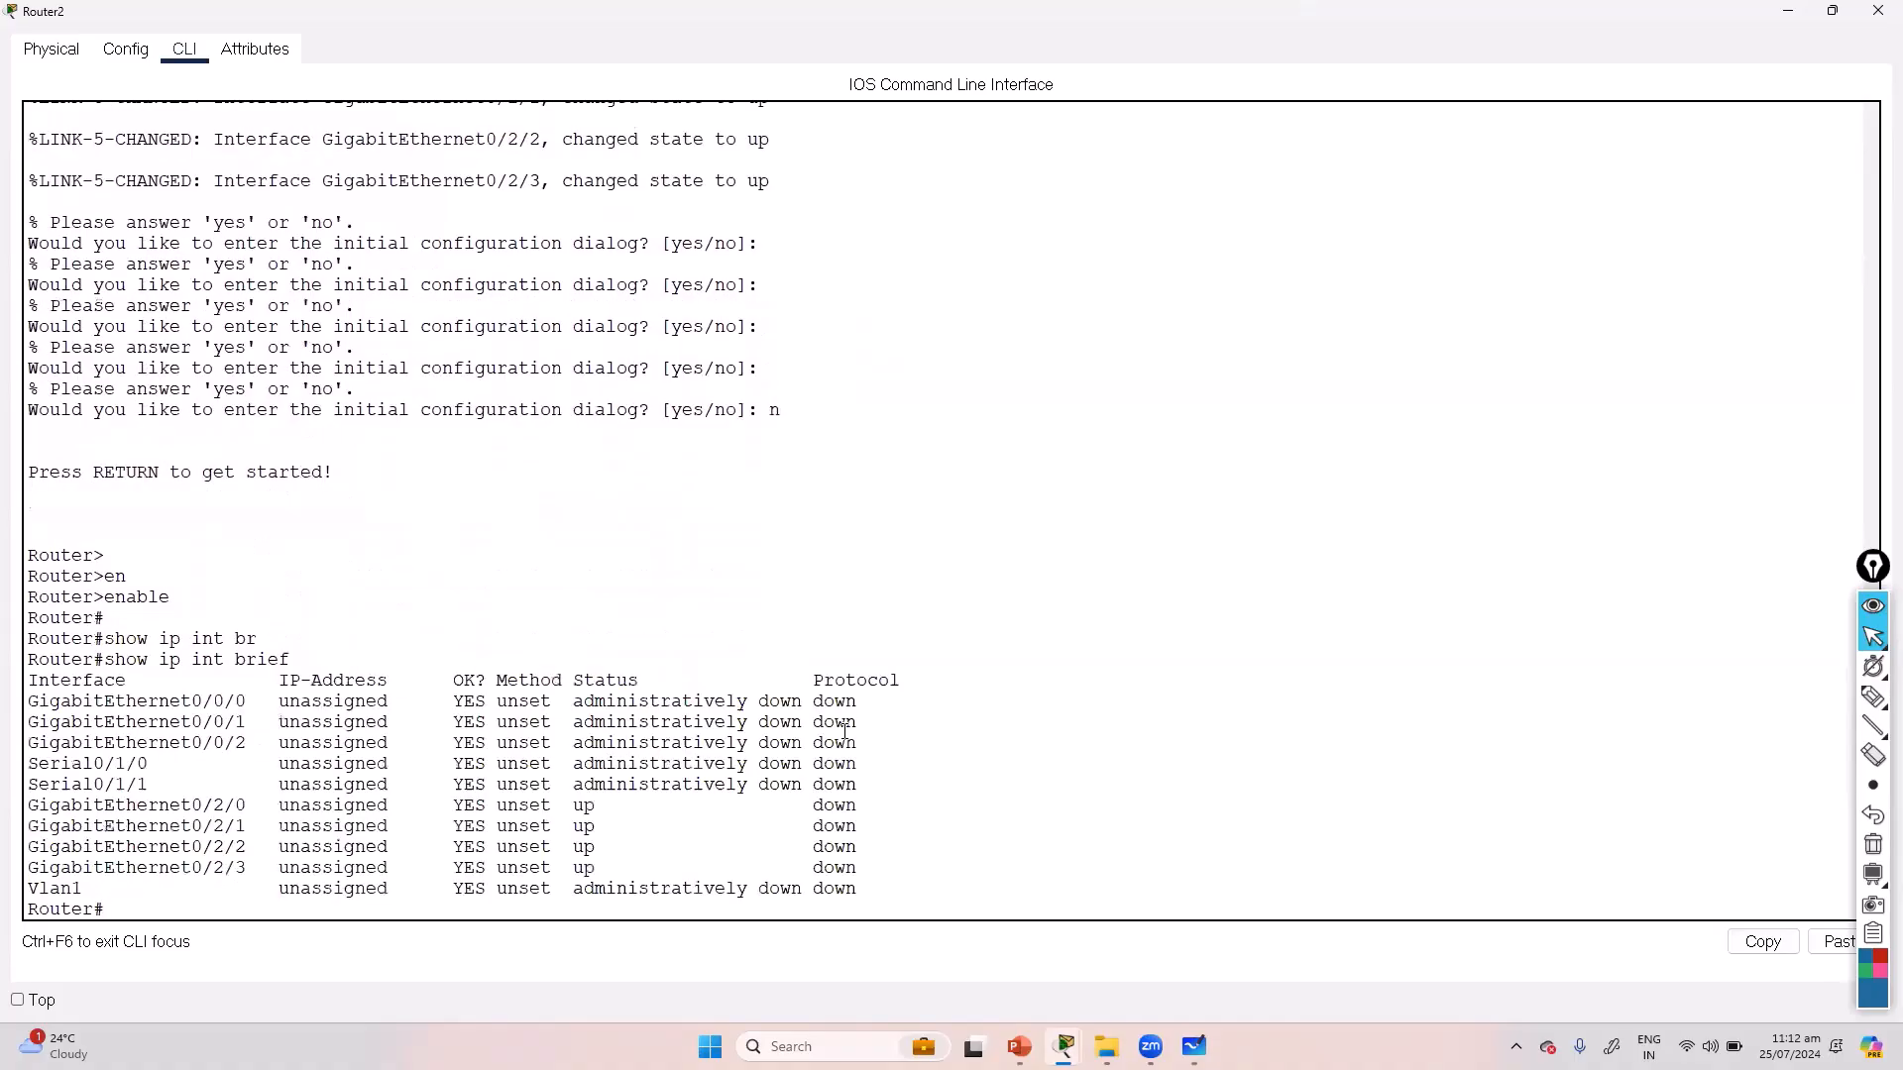
drag(43, 761, 862, 792)
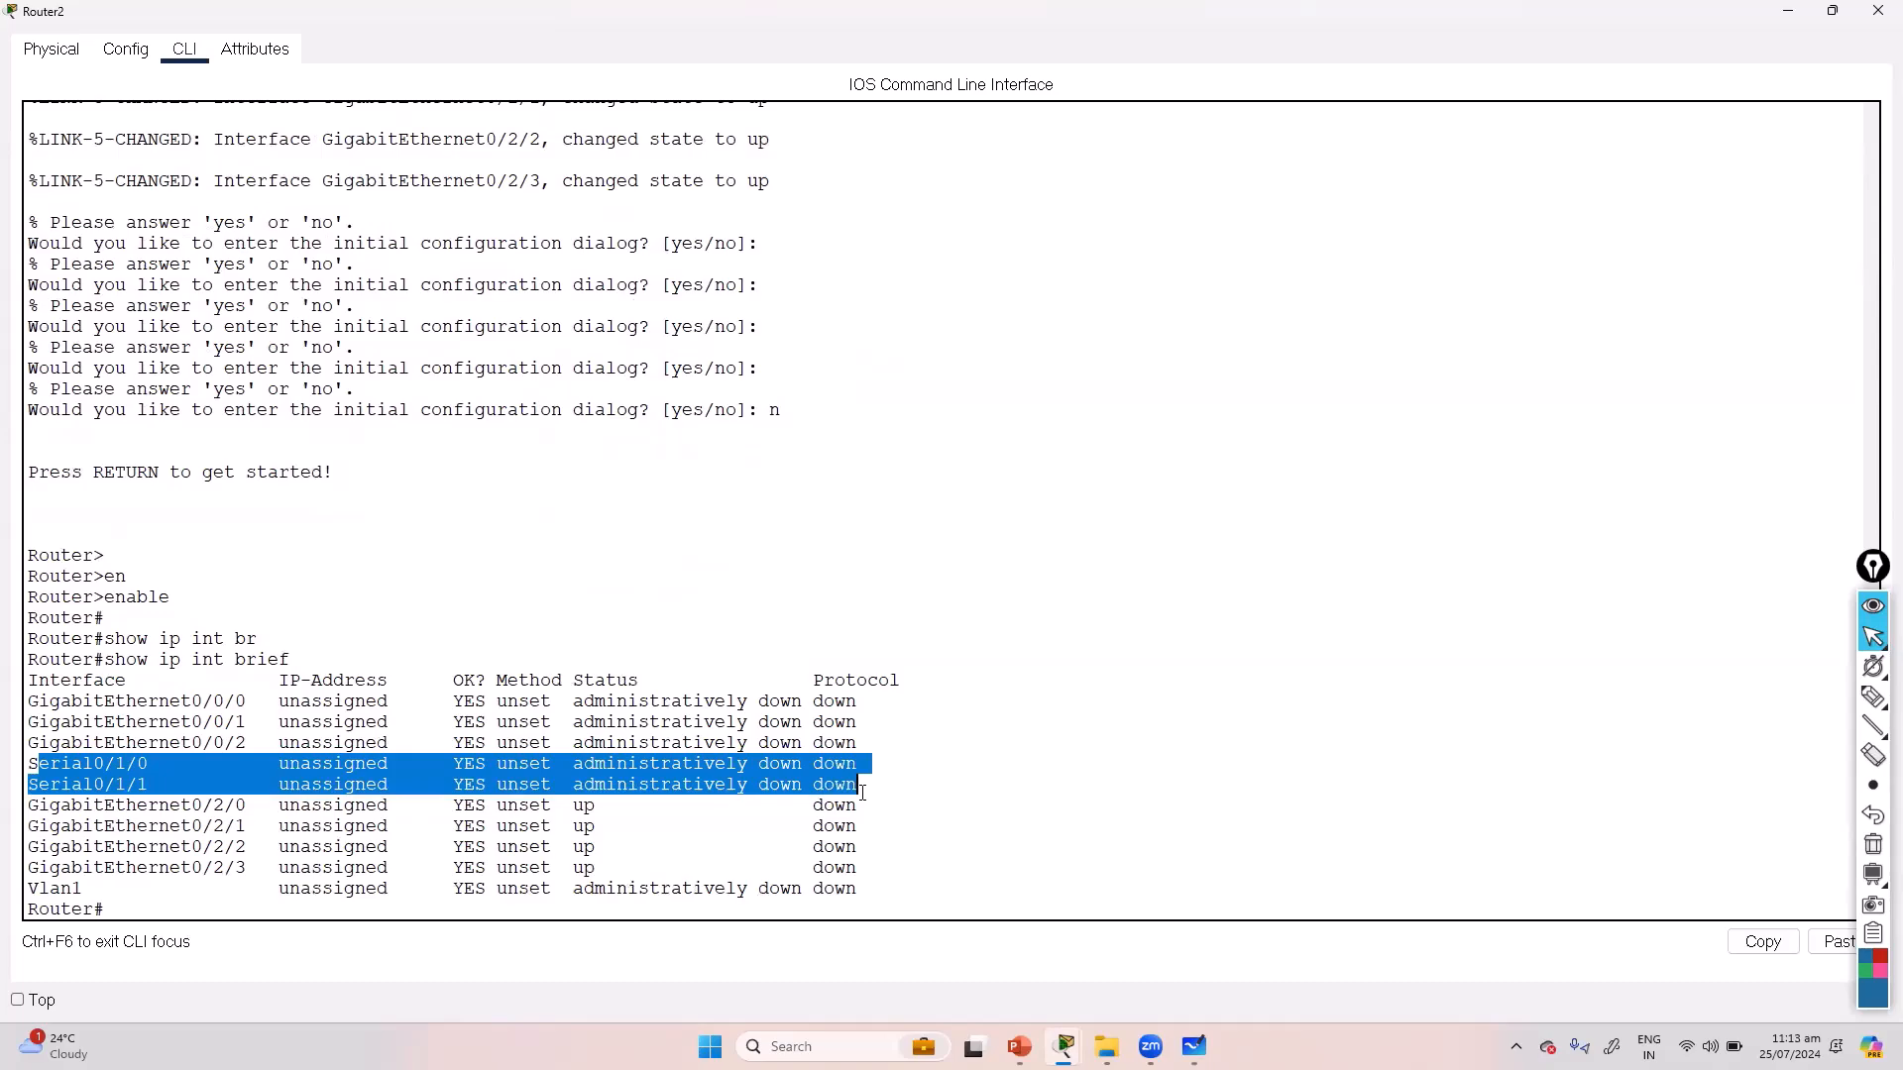
drag(72, 761, 315, 780)
Step: Return to the logical workspace and move Router2 slightly to the left above the first site's switch
mouse_move(1064, 1046)
click(1017, 946)
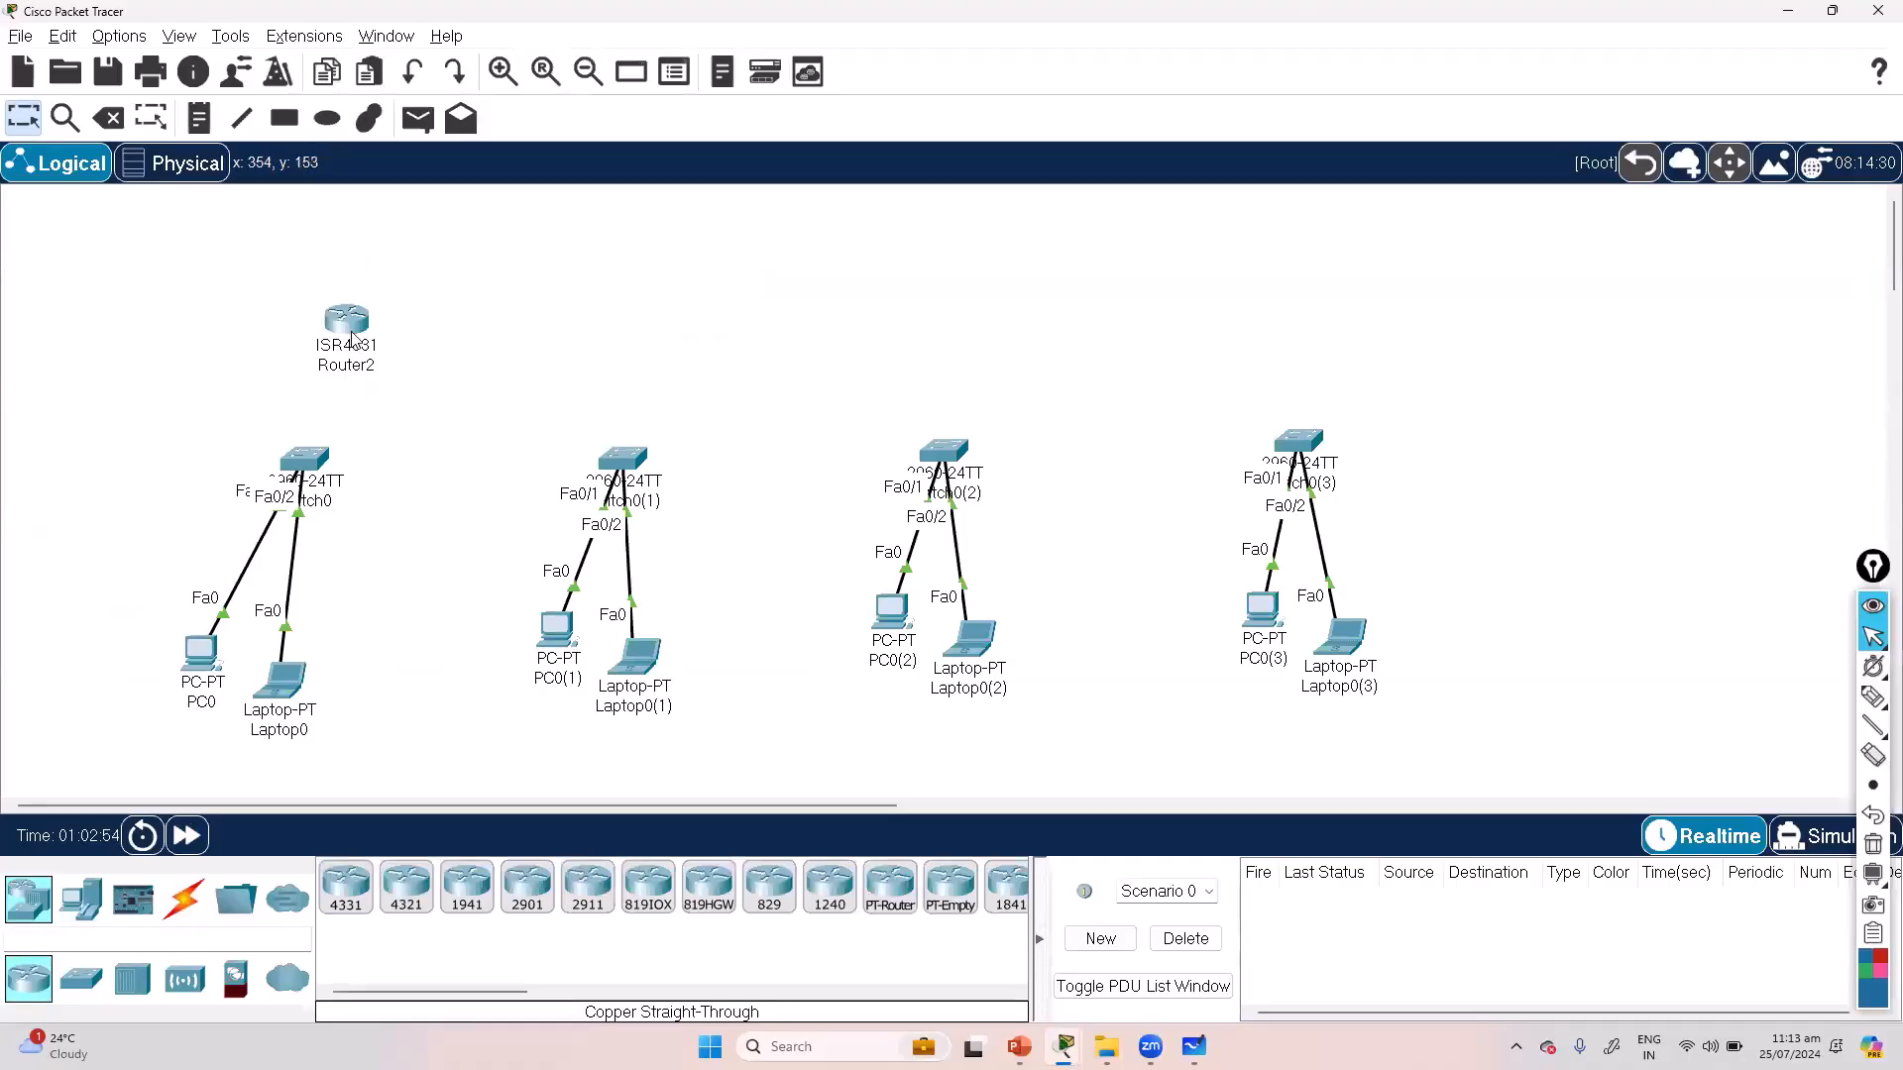
drag(355, 326, 330, 322)
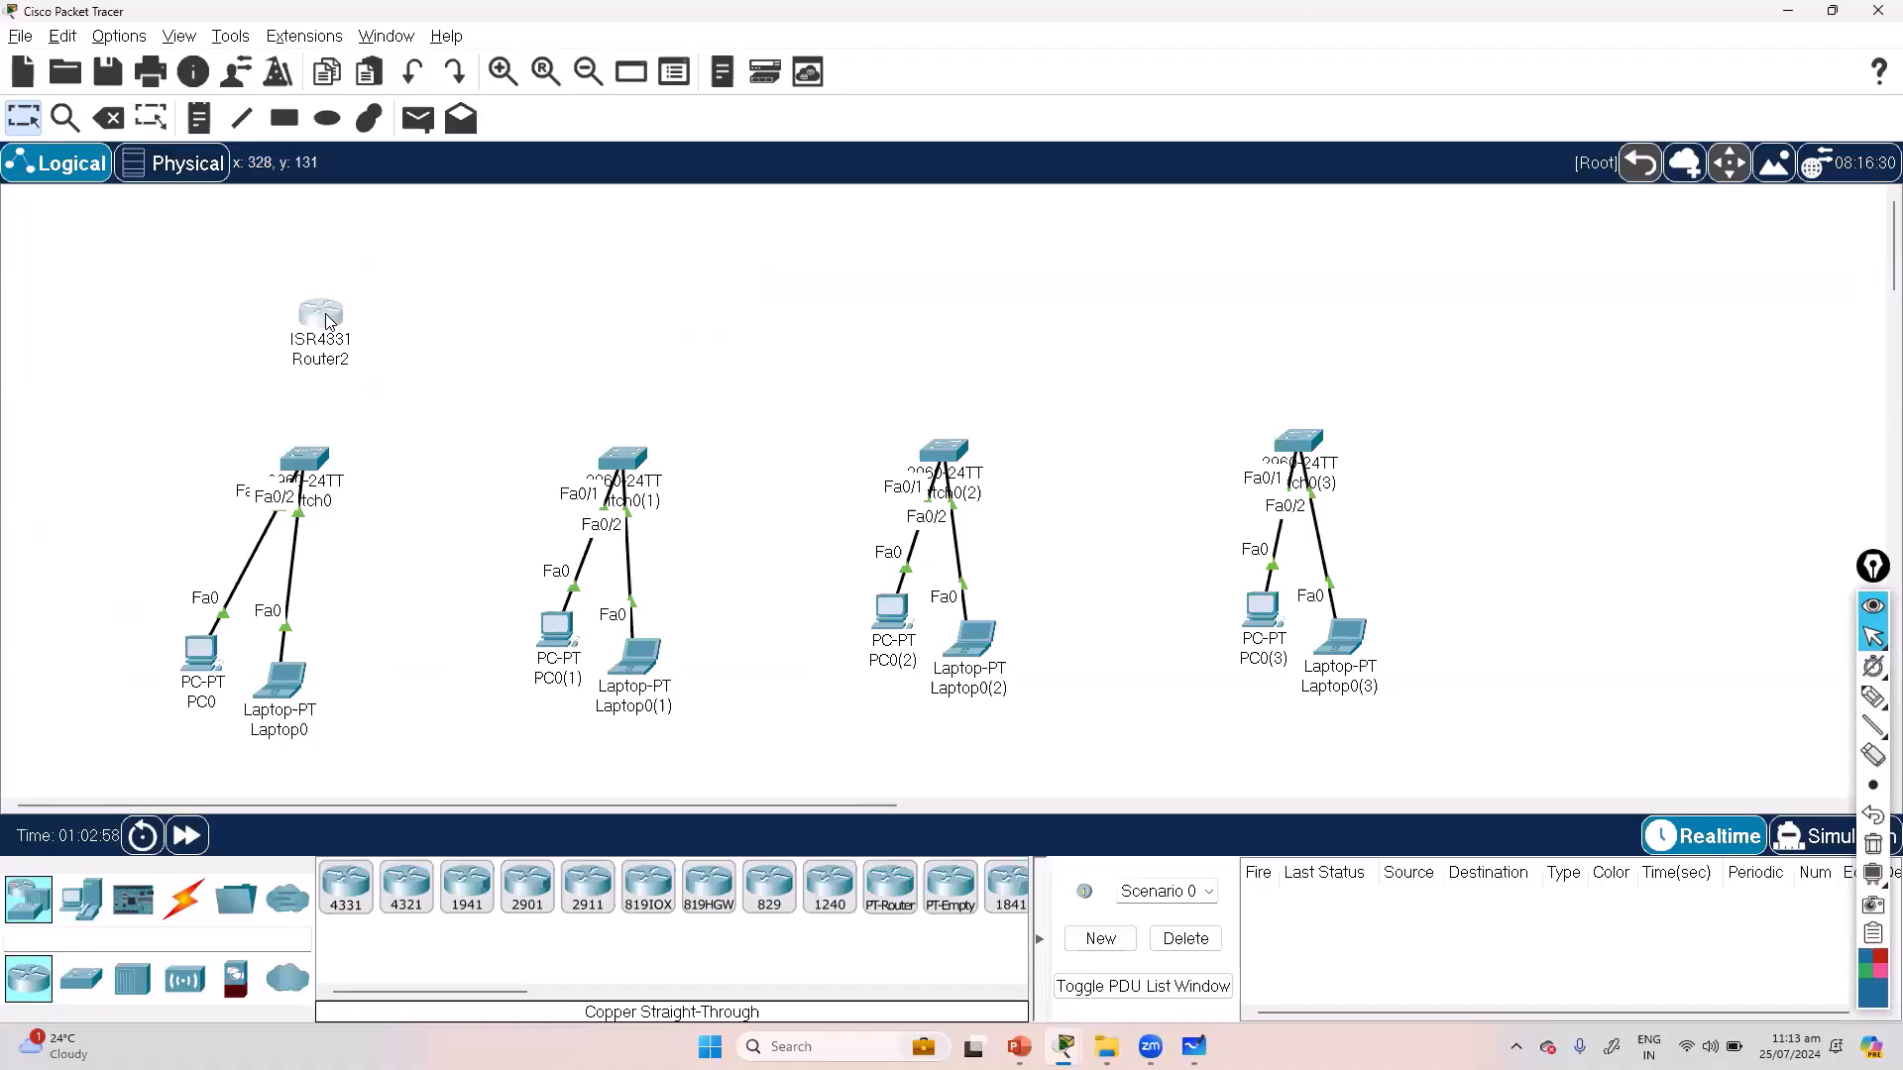
Step: Reopen Router2's command line and highlight the two Serial0/1 rows and the three GigabitEthernet0/0 rows
click(325, 321)
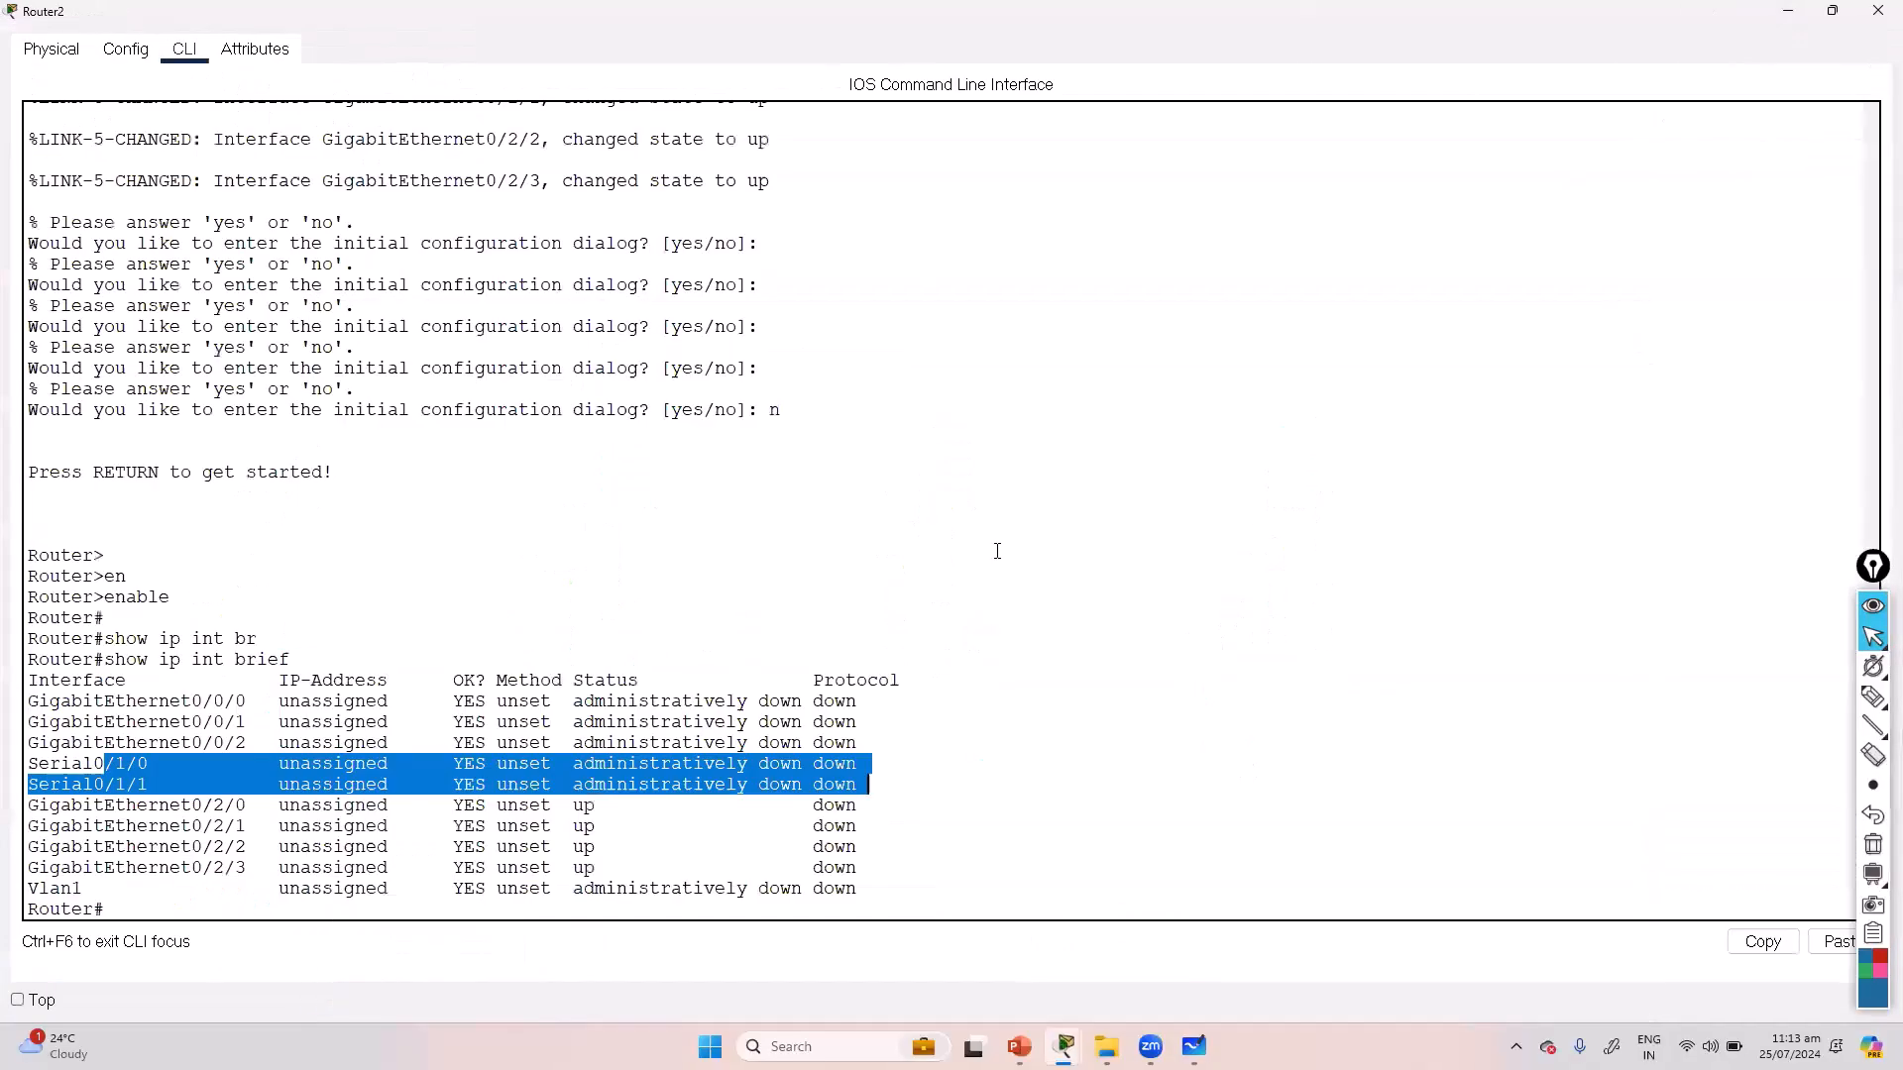
click(108, 763)
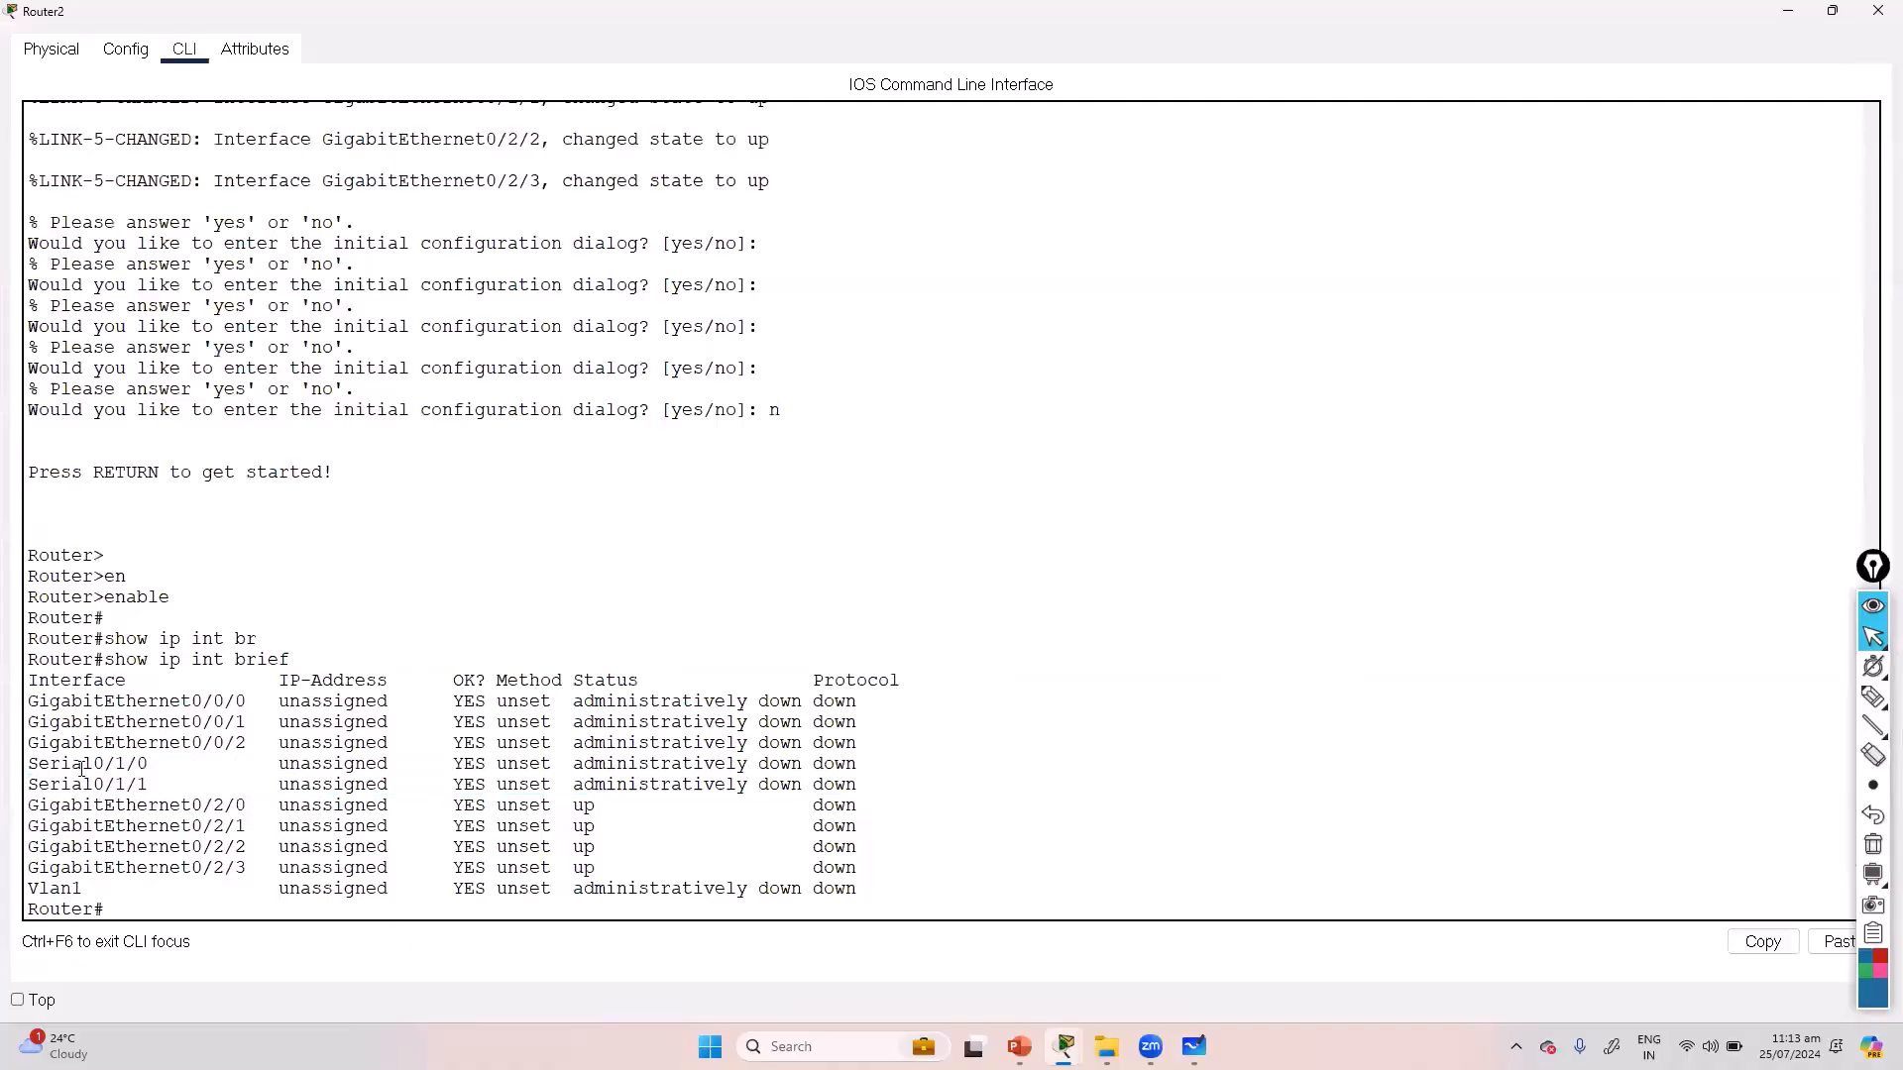
drag(60, 765, 898, 783)
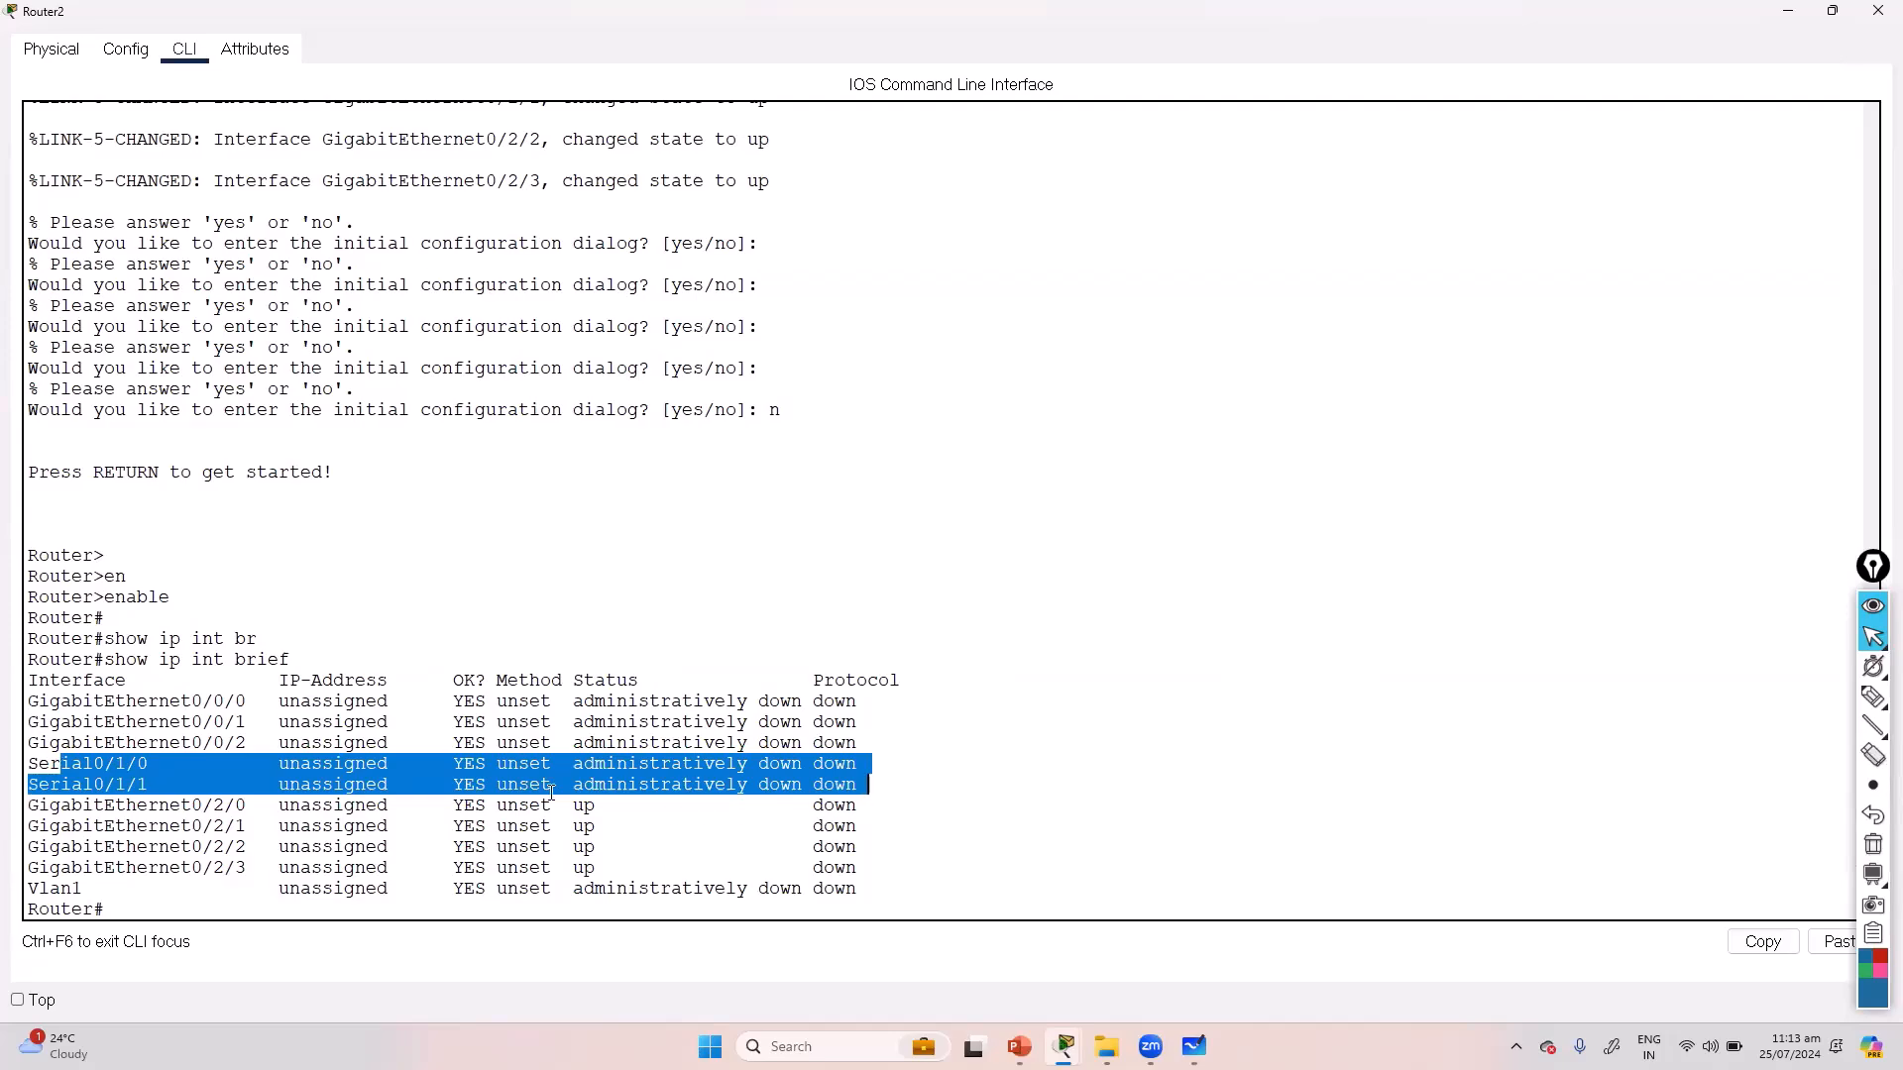
click(313, 776)
drag(194, 702, 951, 747)
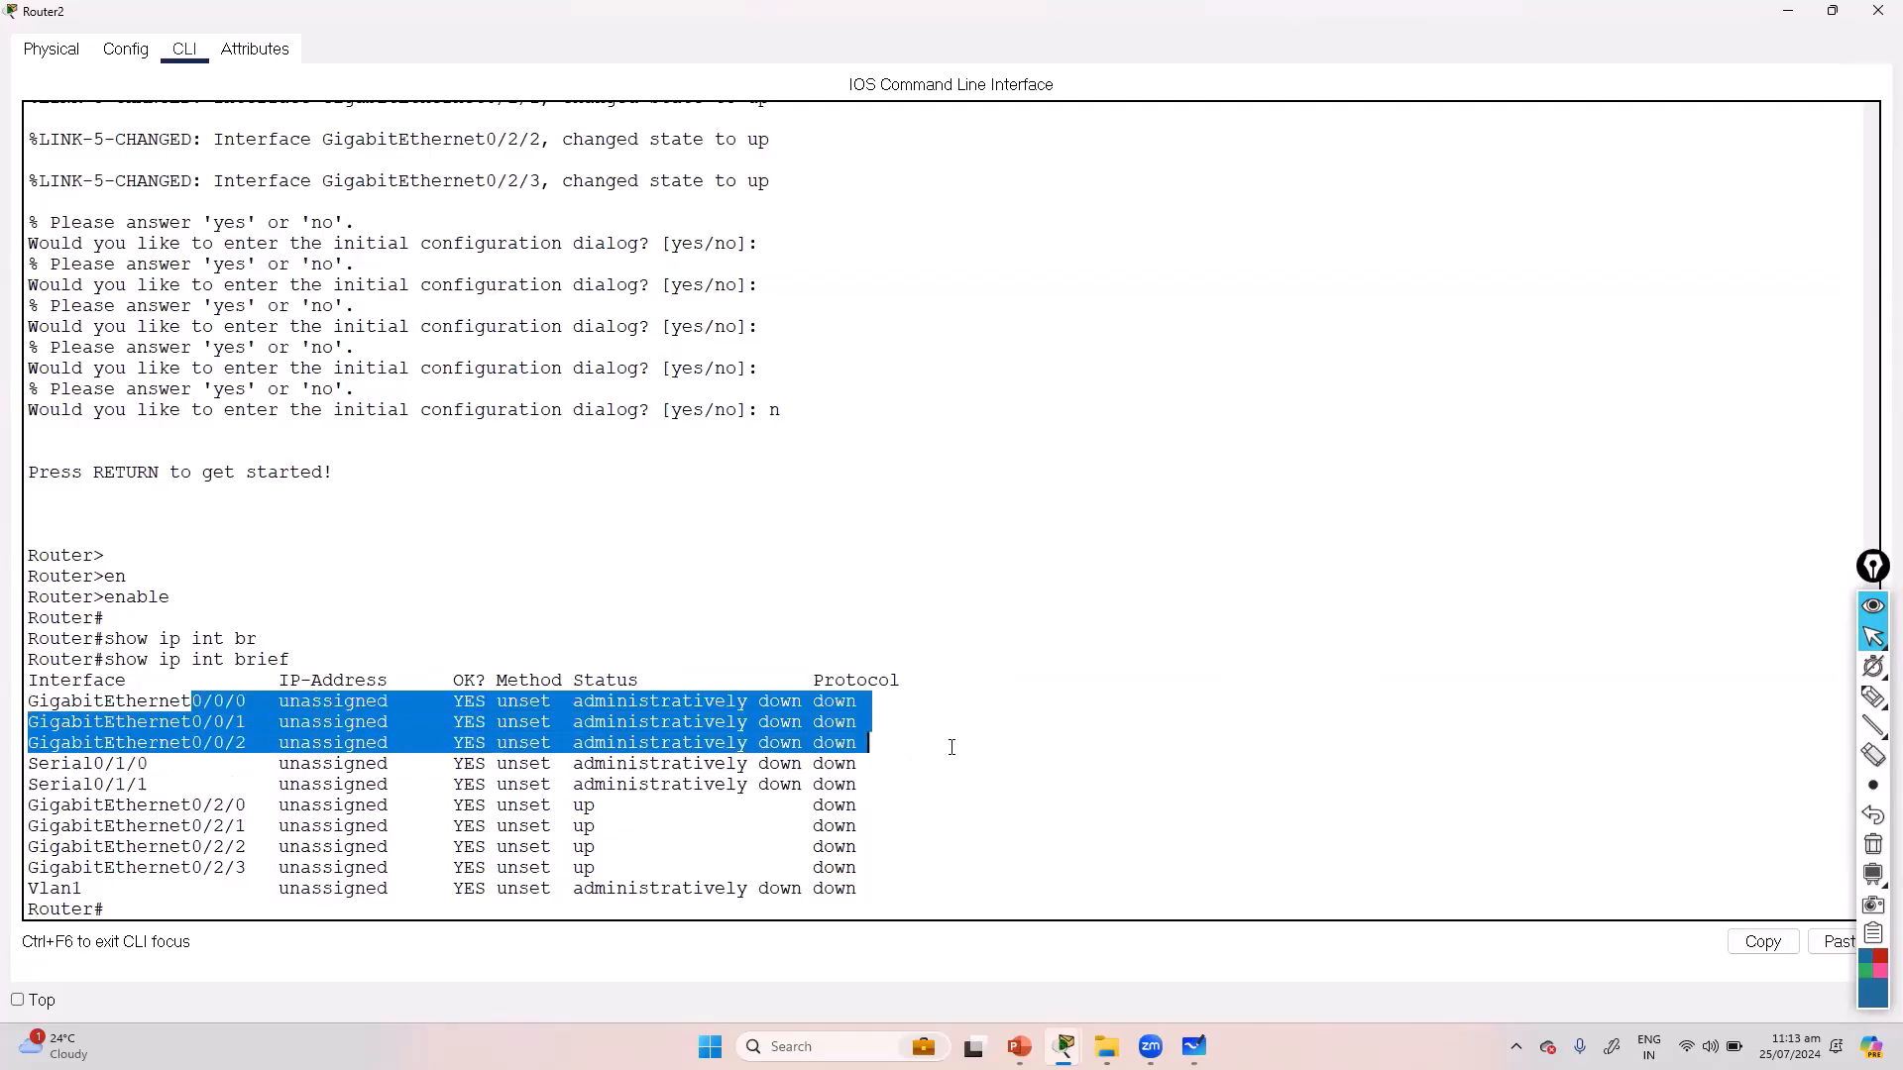
Step: Open Router2's physical view and examine the NIM-ES2-4 module's description
key(alt+Tab)
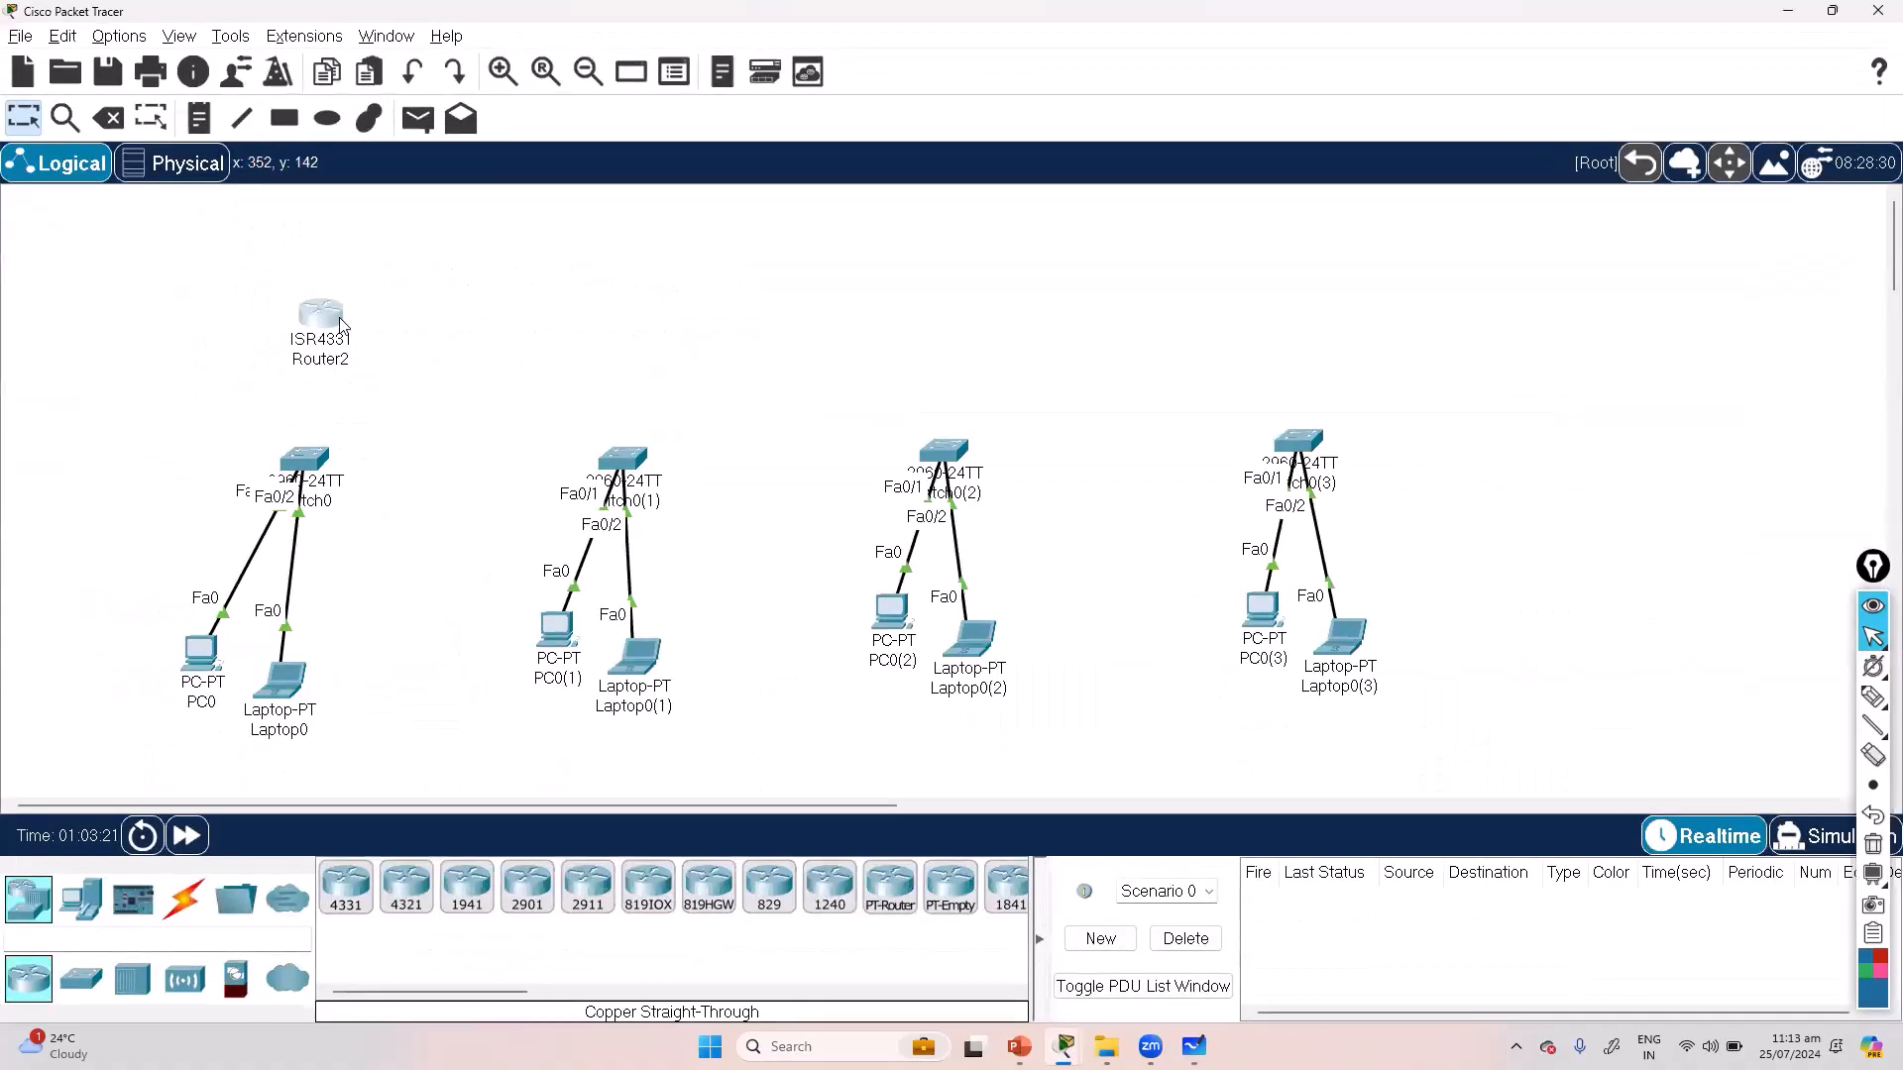
click(340, 325)
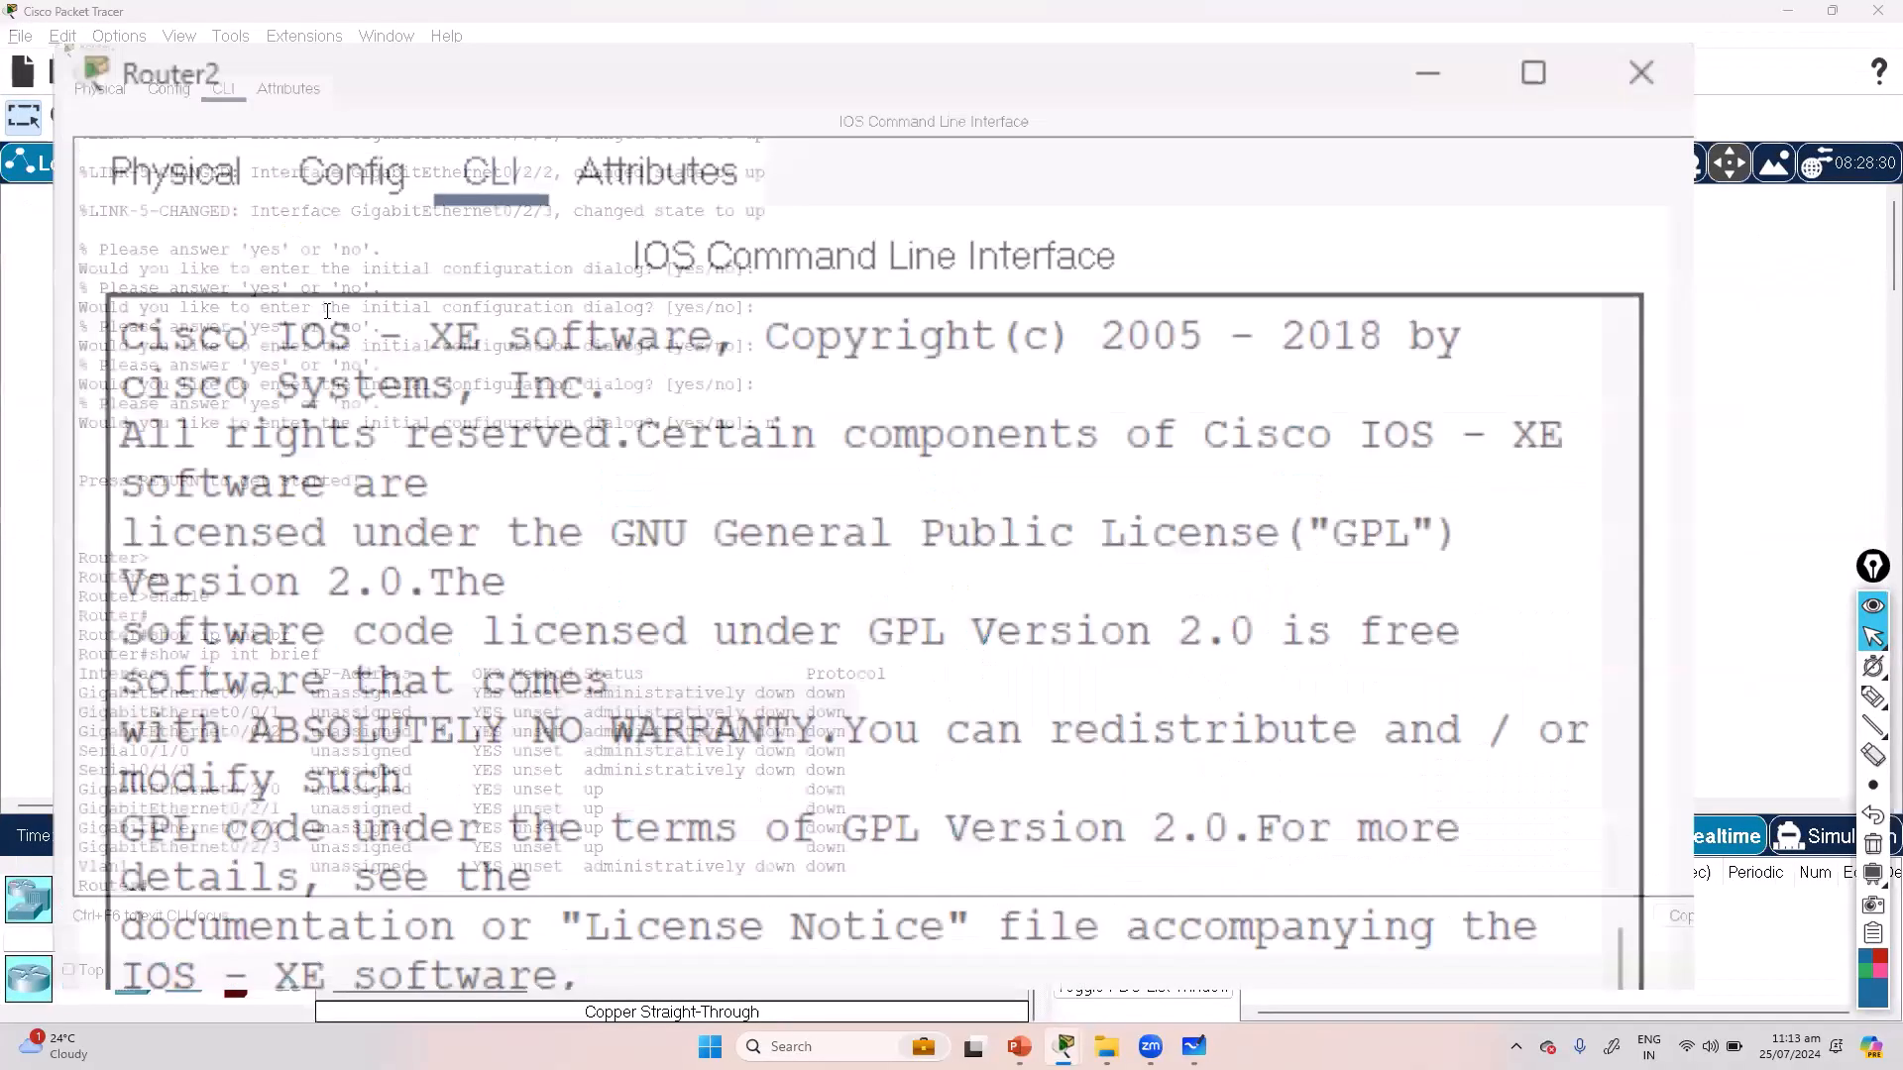
click(870, 216)
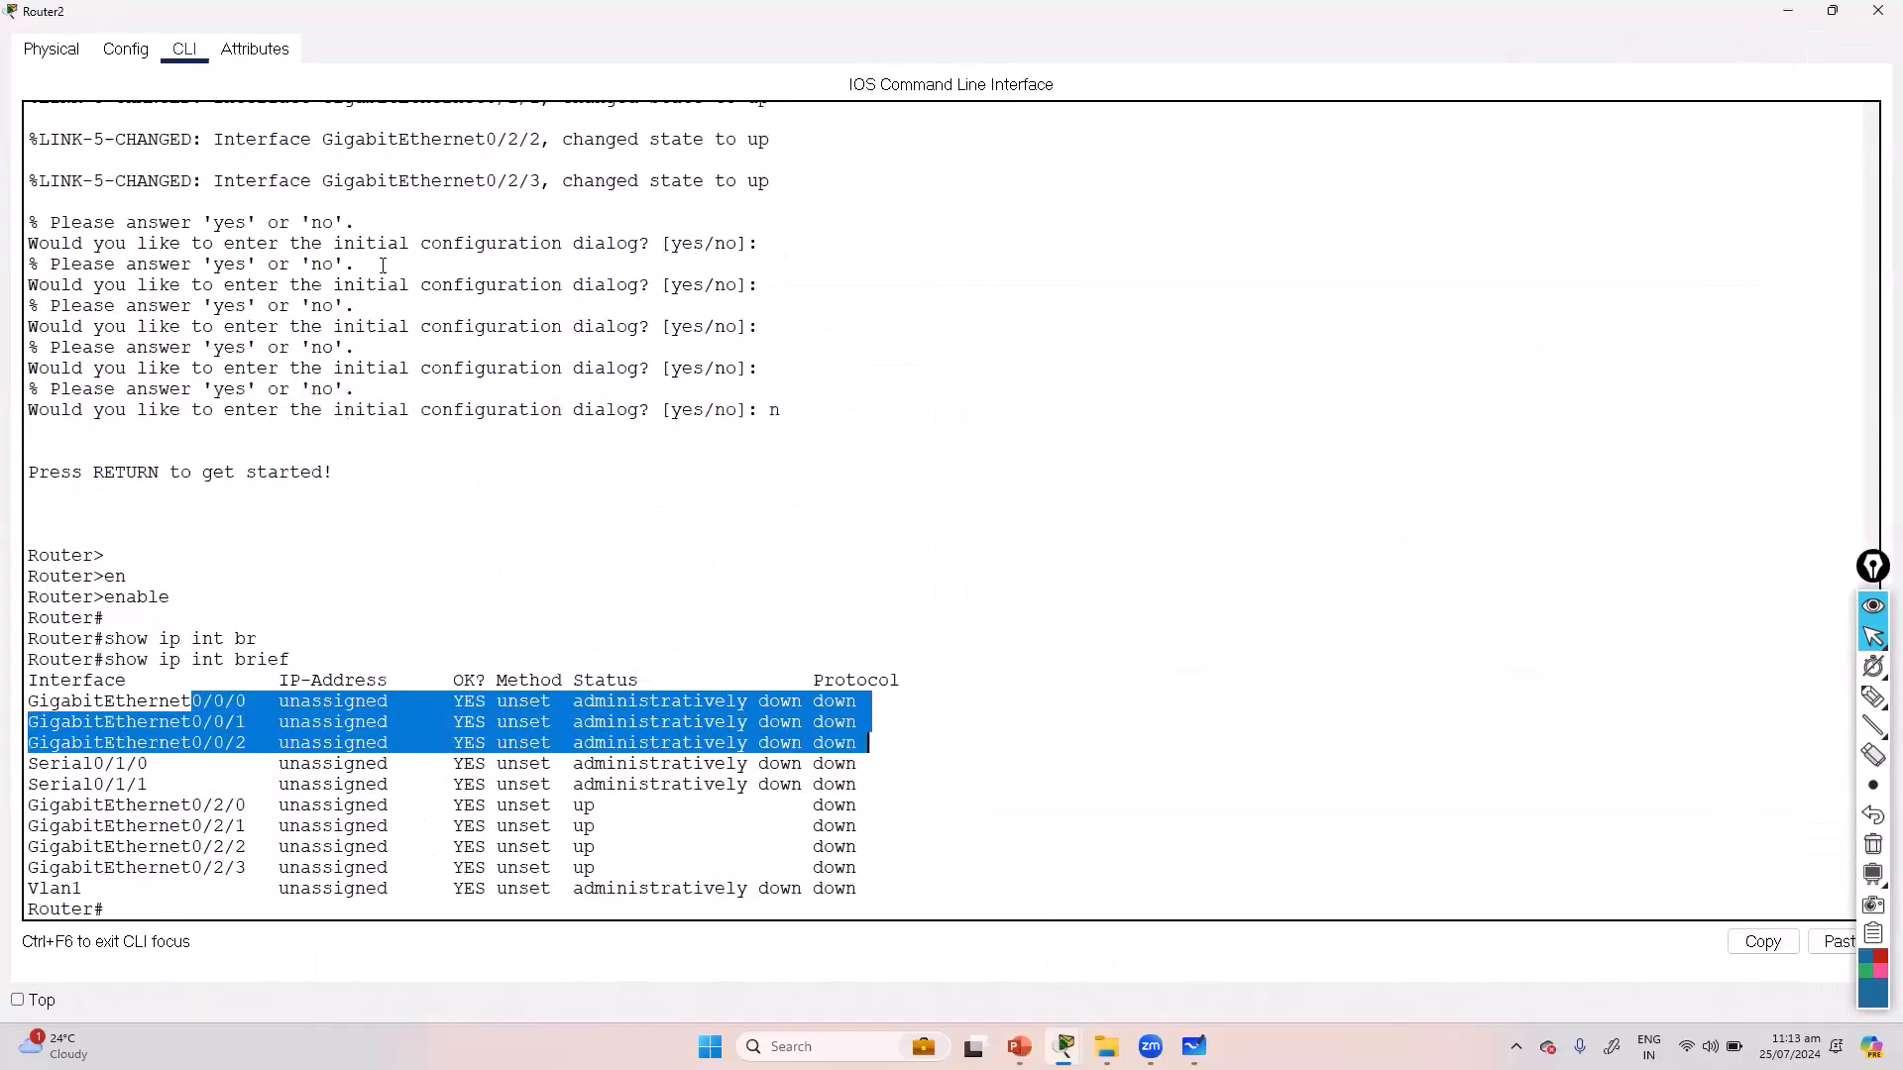
click(51, 50)
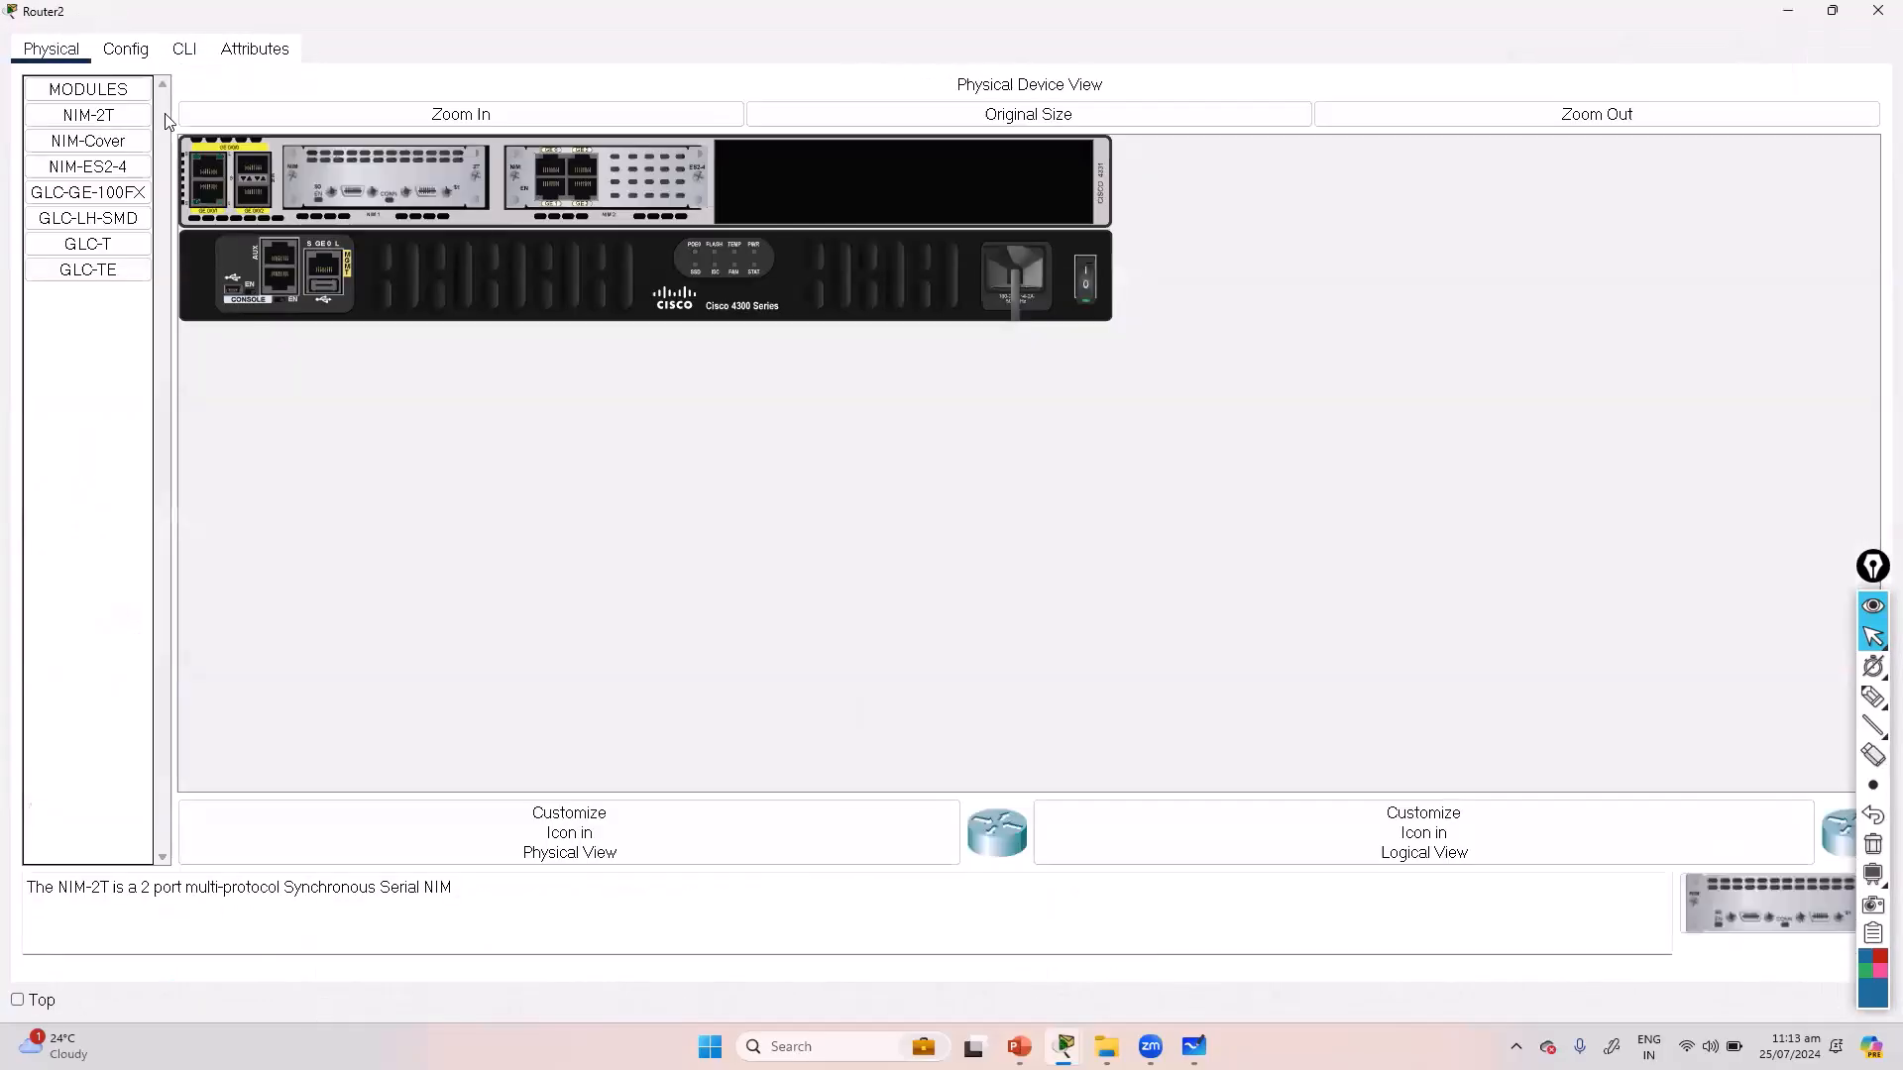
click(87, 165)
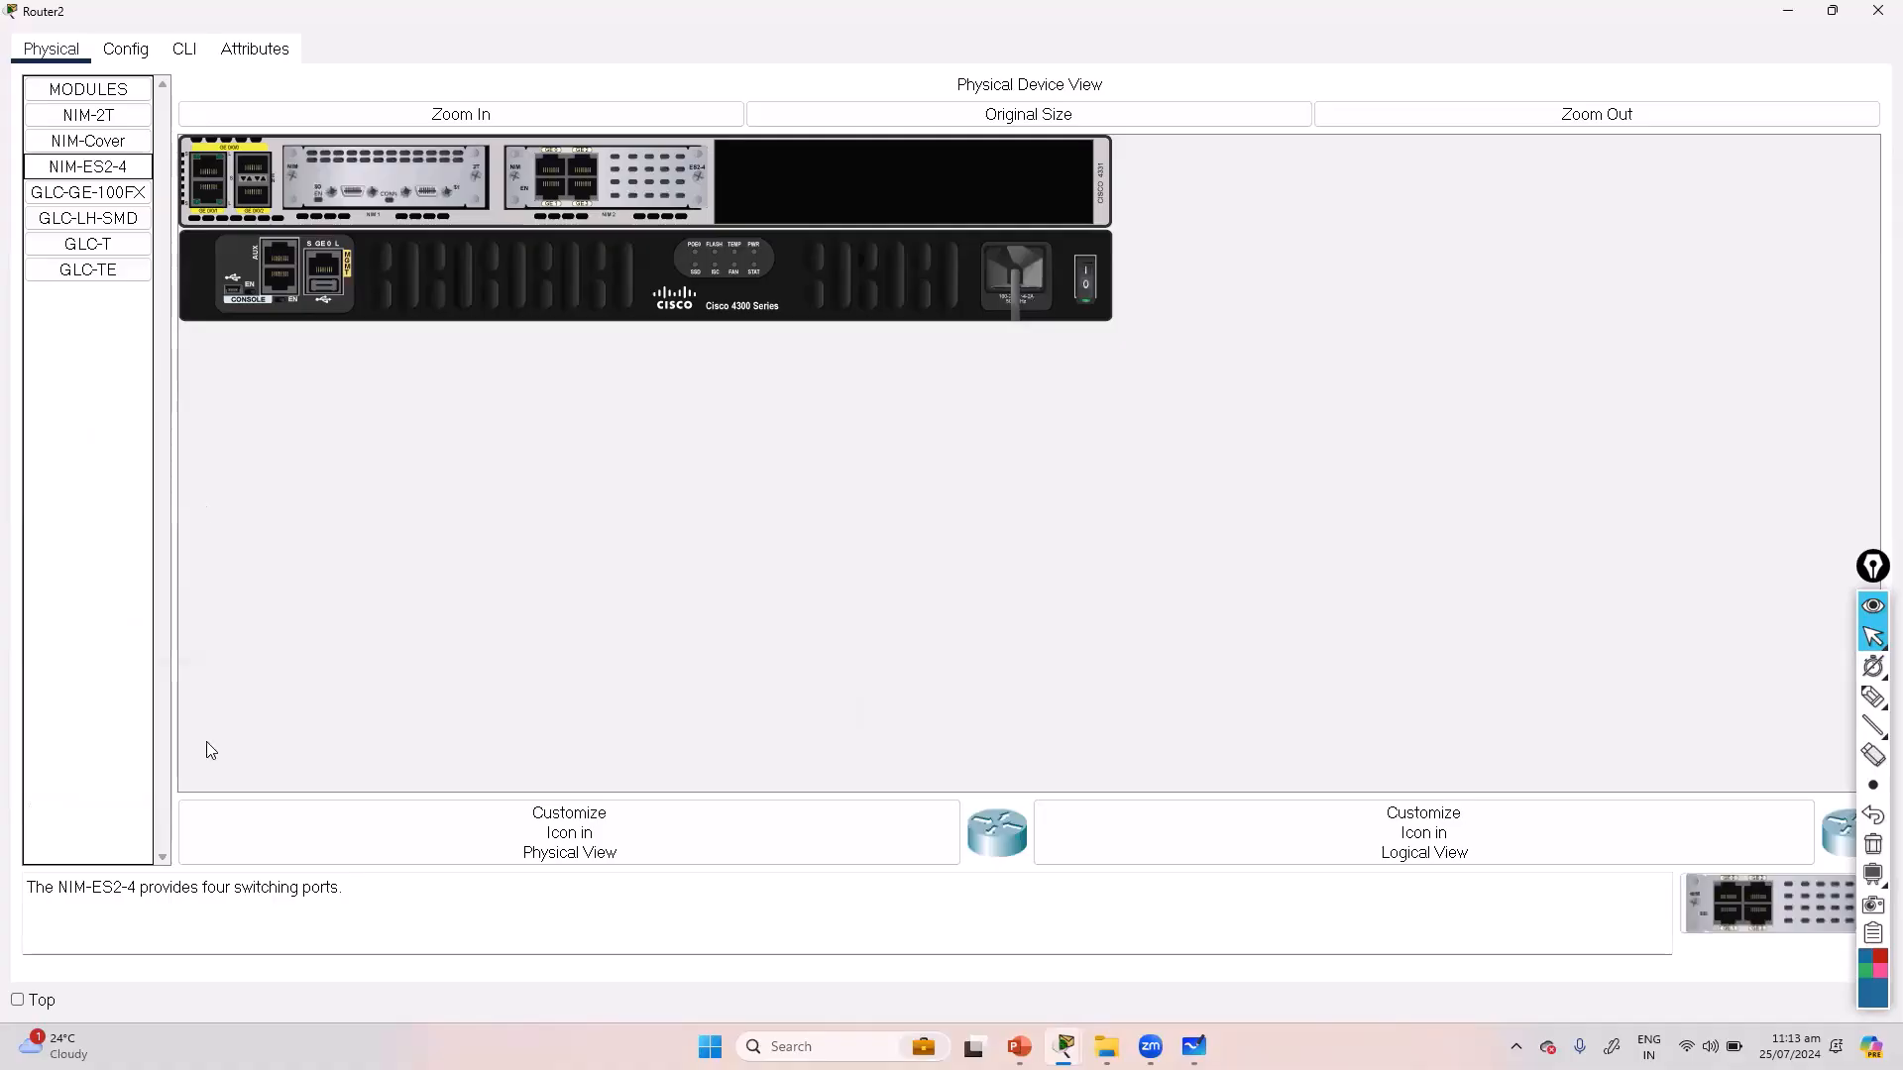
drag(49, 887, 340, 892)
click(307, 911)
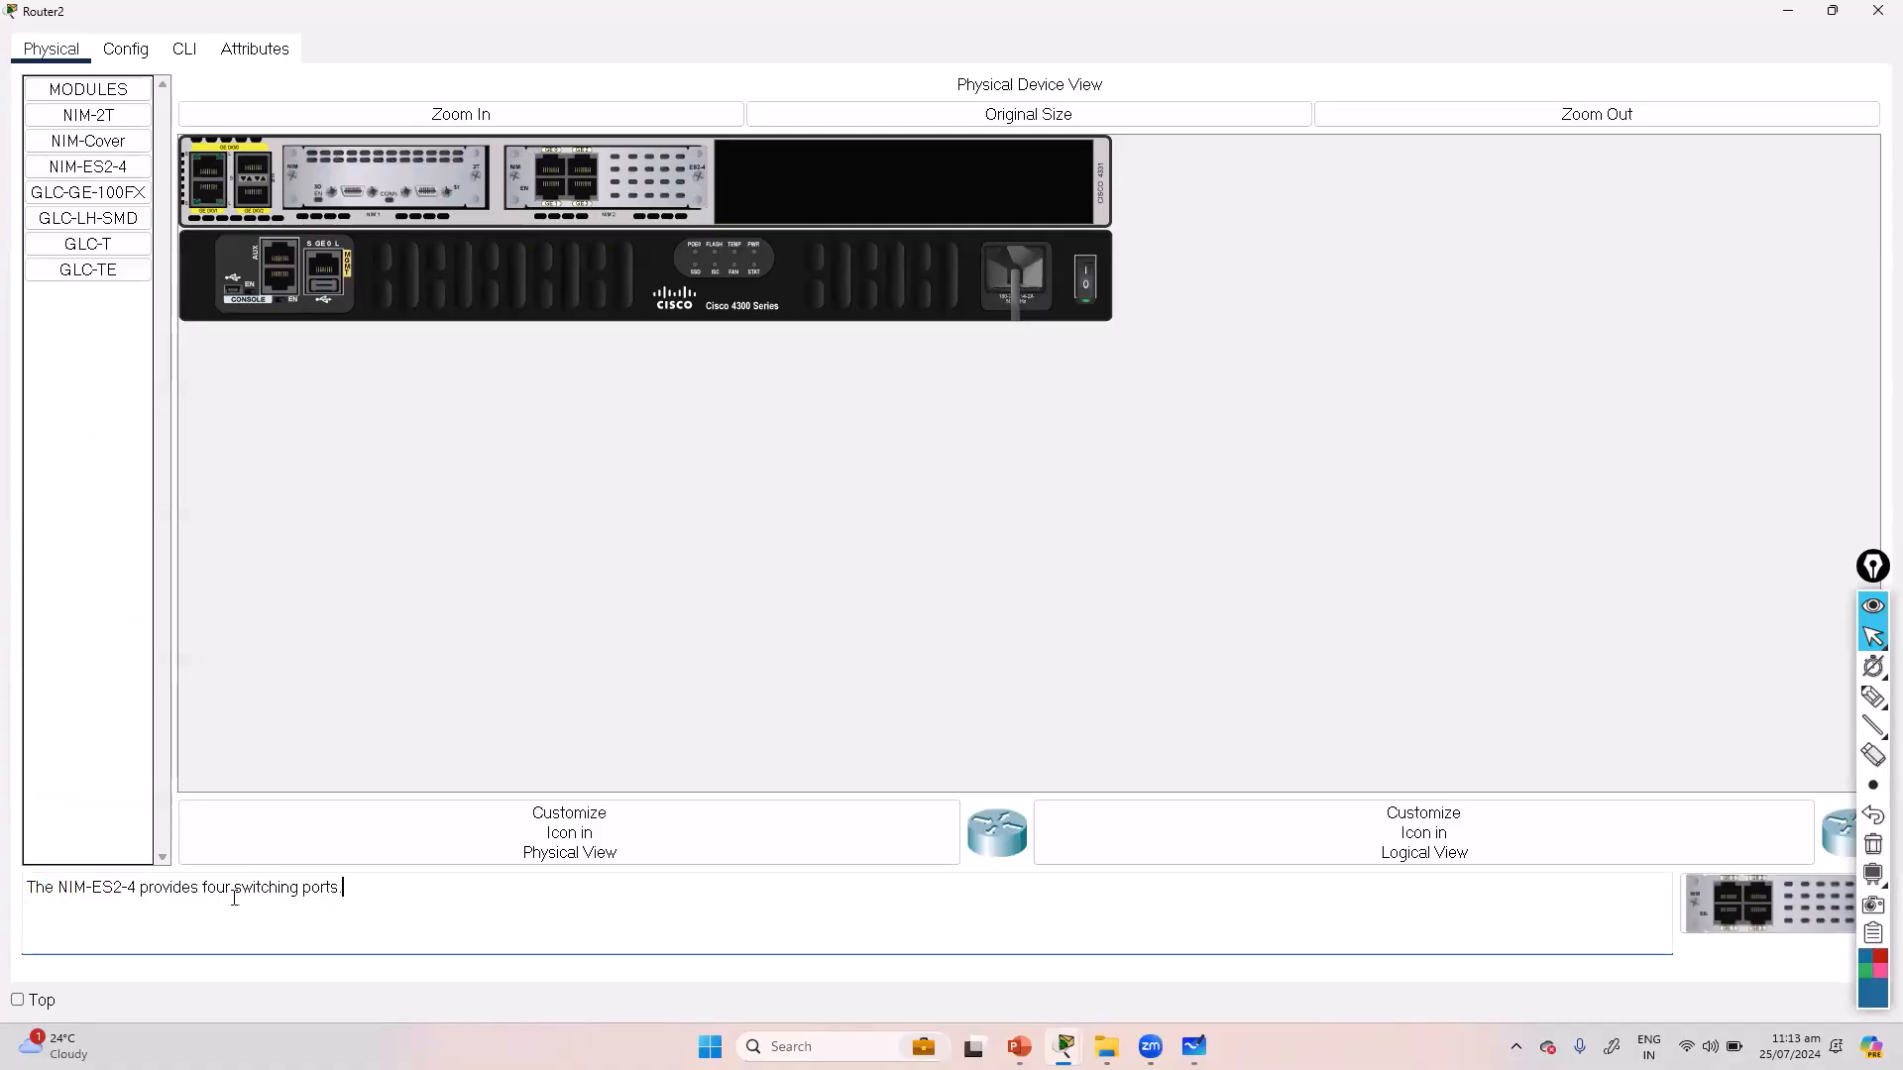
Step: Examine the GLC-GE-100FX module's description and picture in a restored, widened Router2 window
click(88, 192)
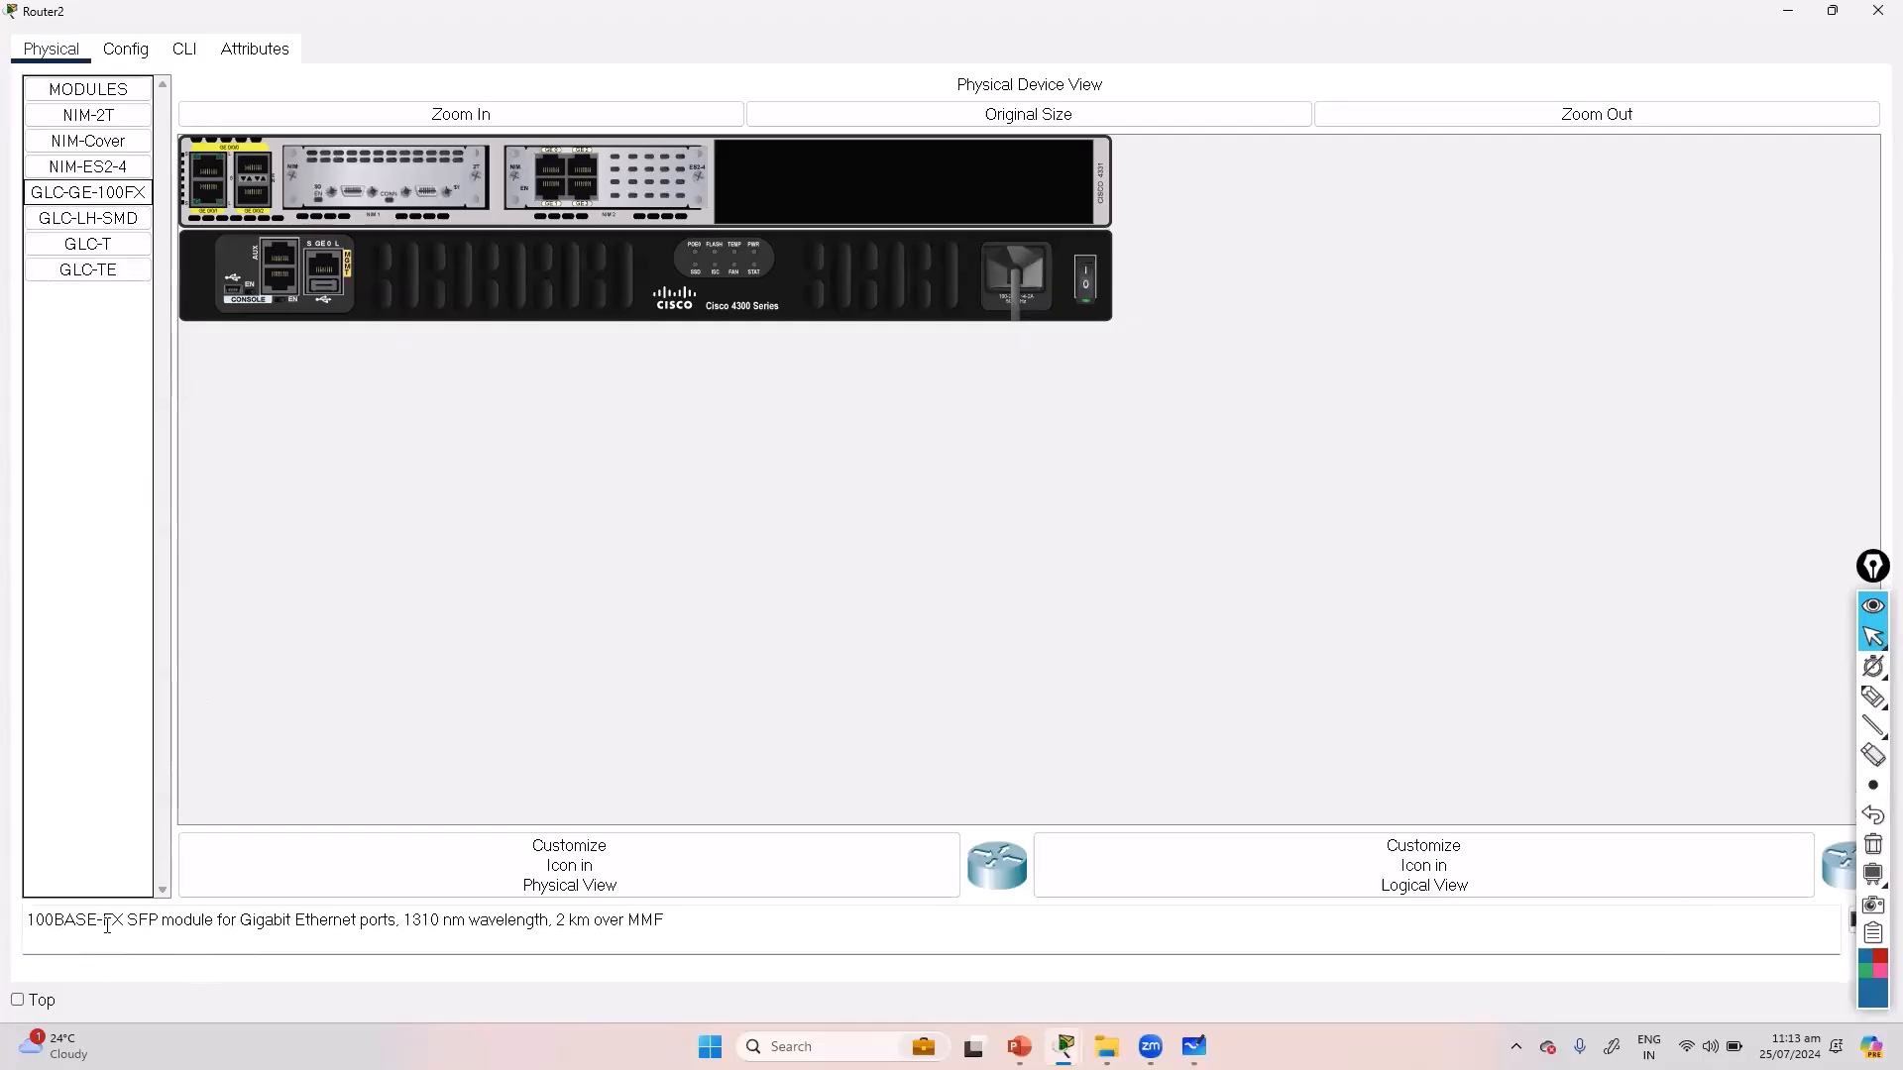
drag(111, 920, 356, 921)
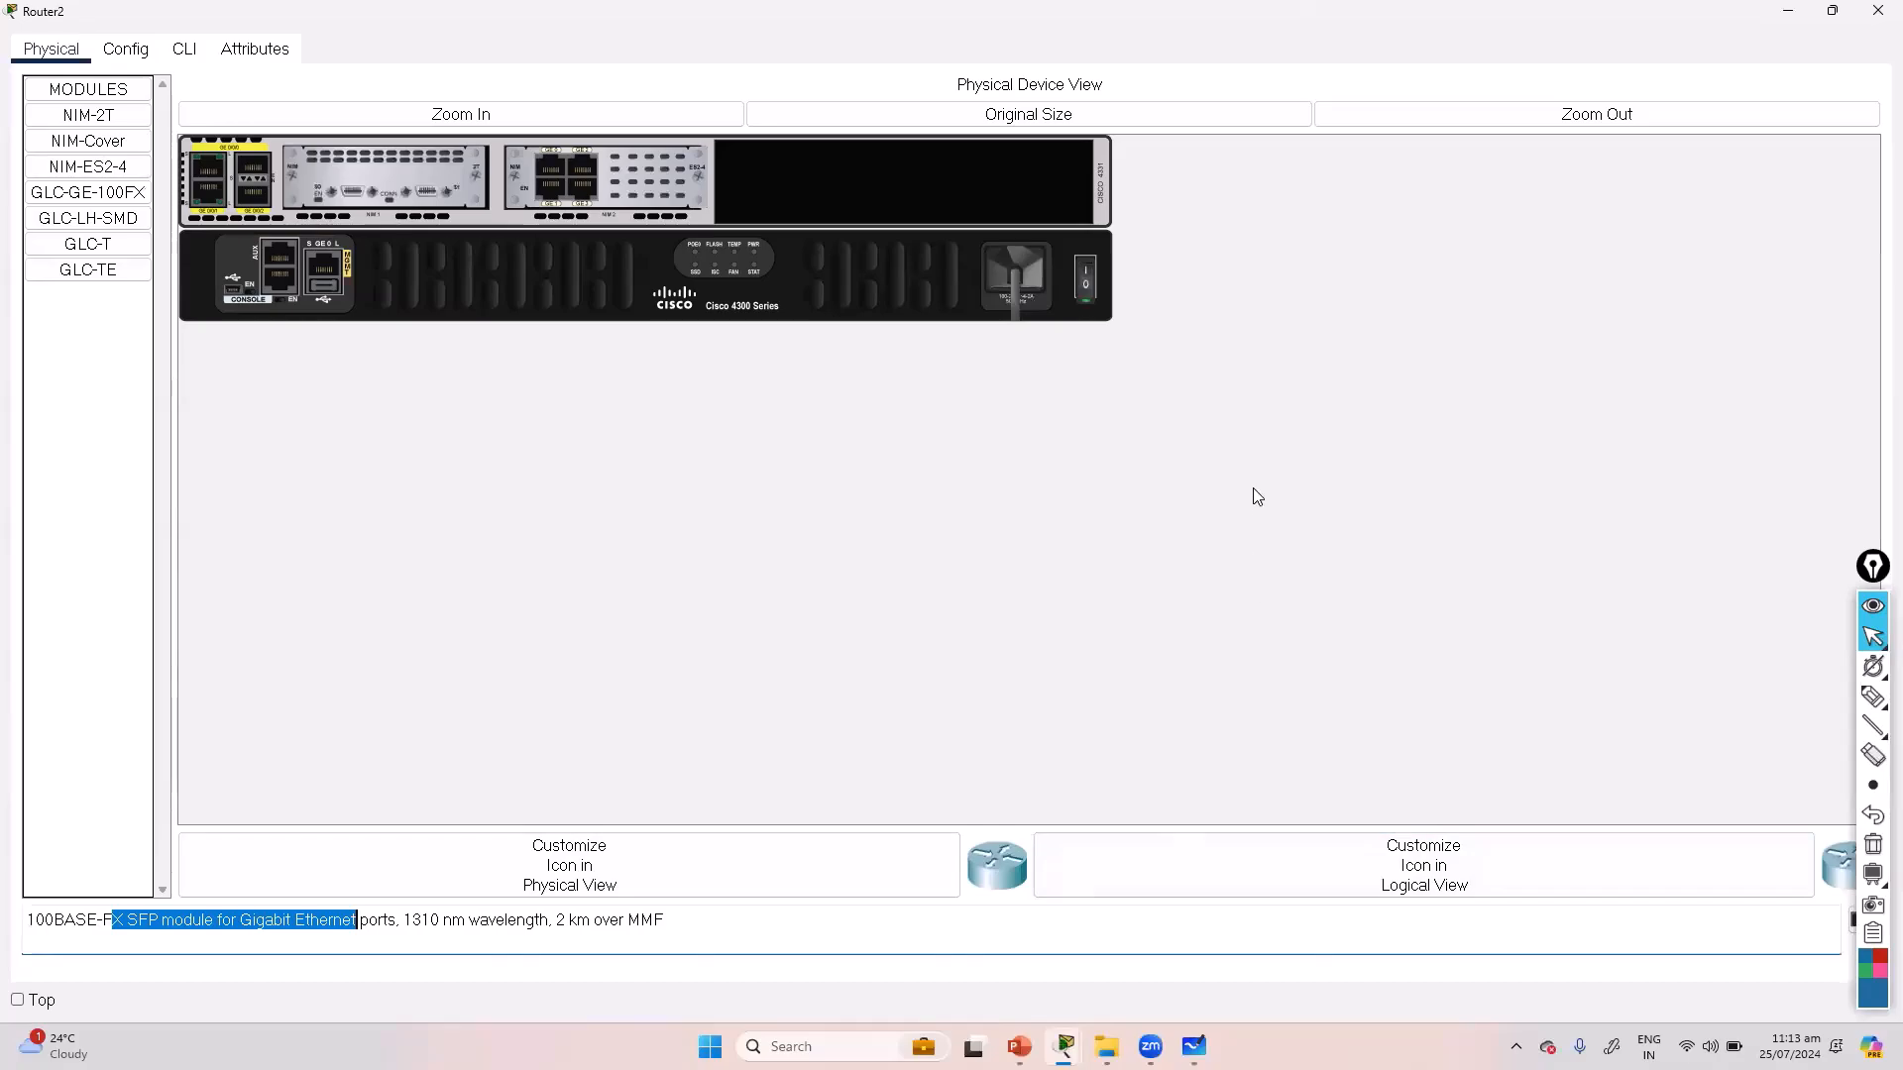
double_click(1519, 26)
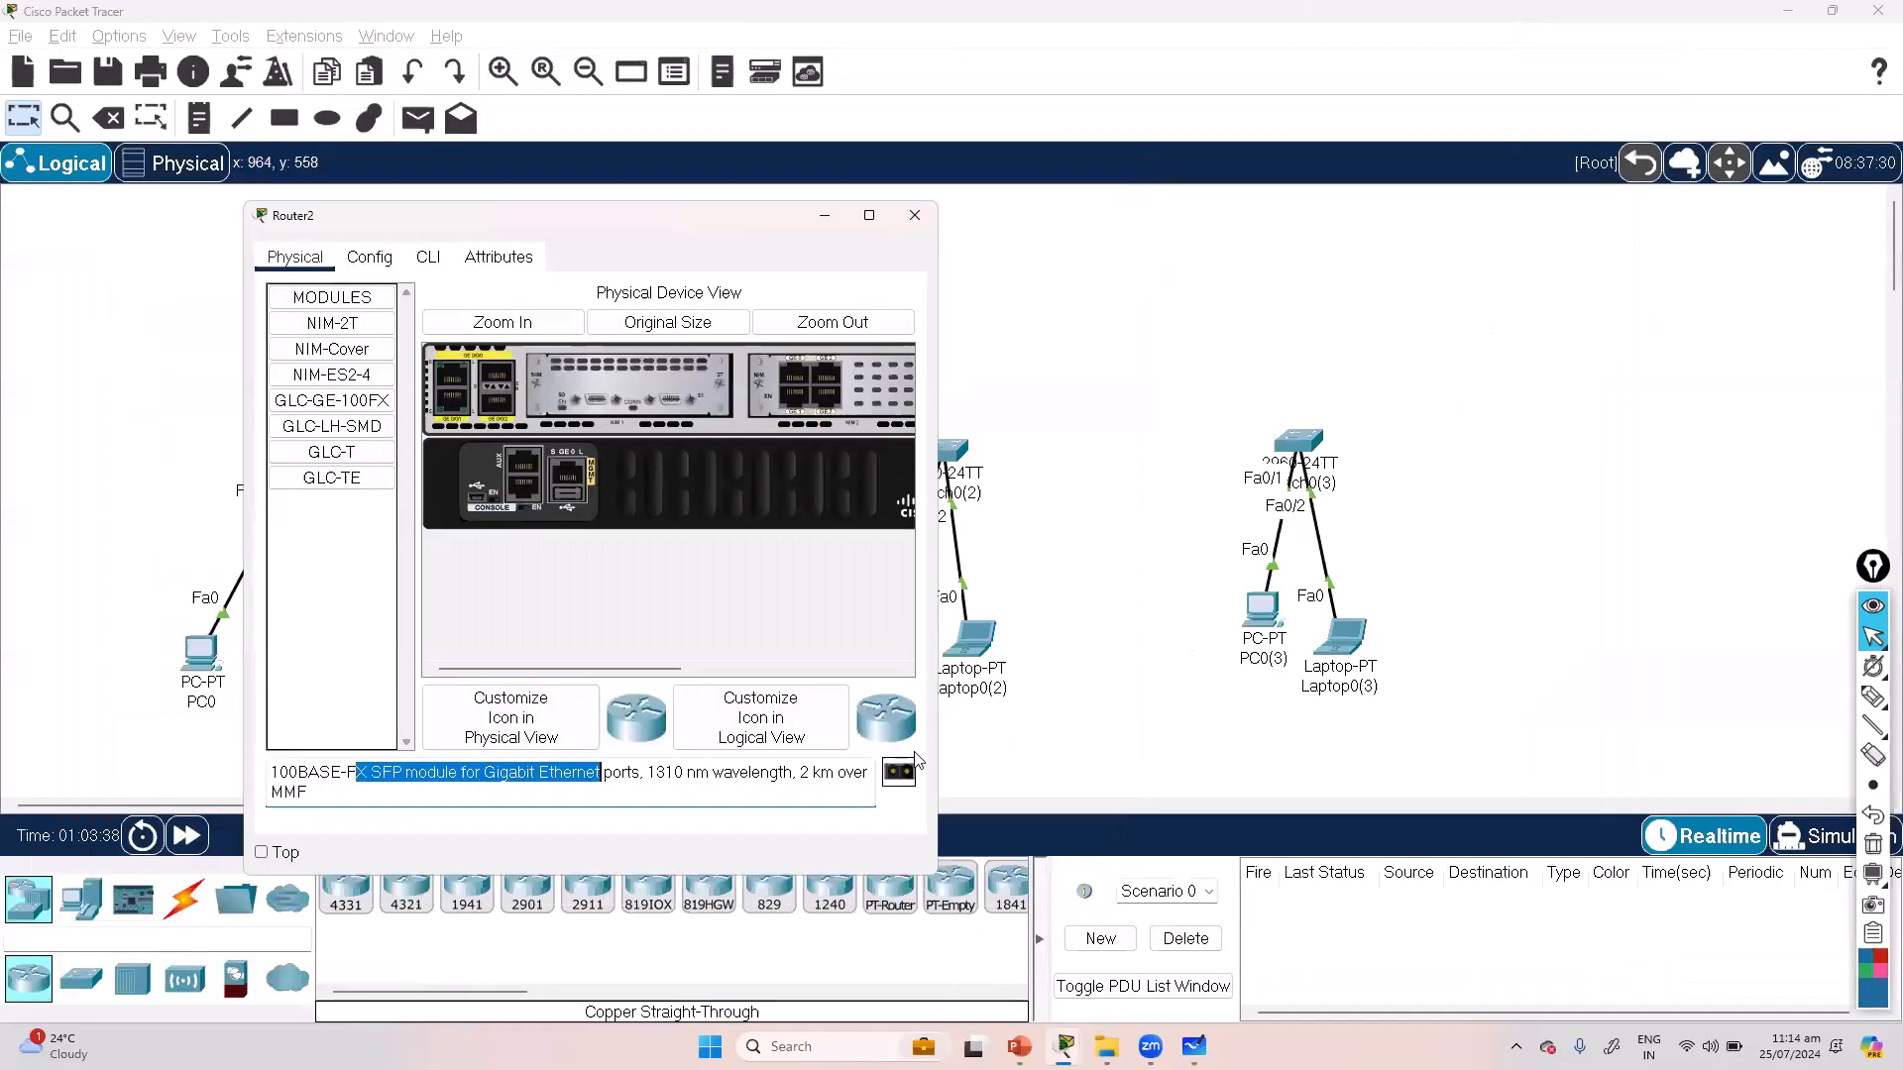
drag(938, 743, 1612, 743)
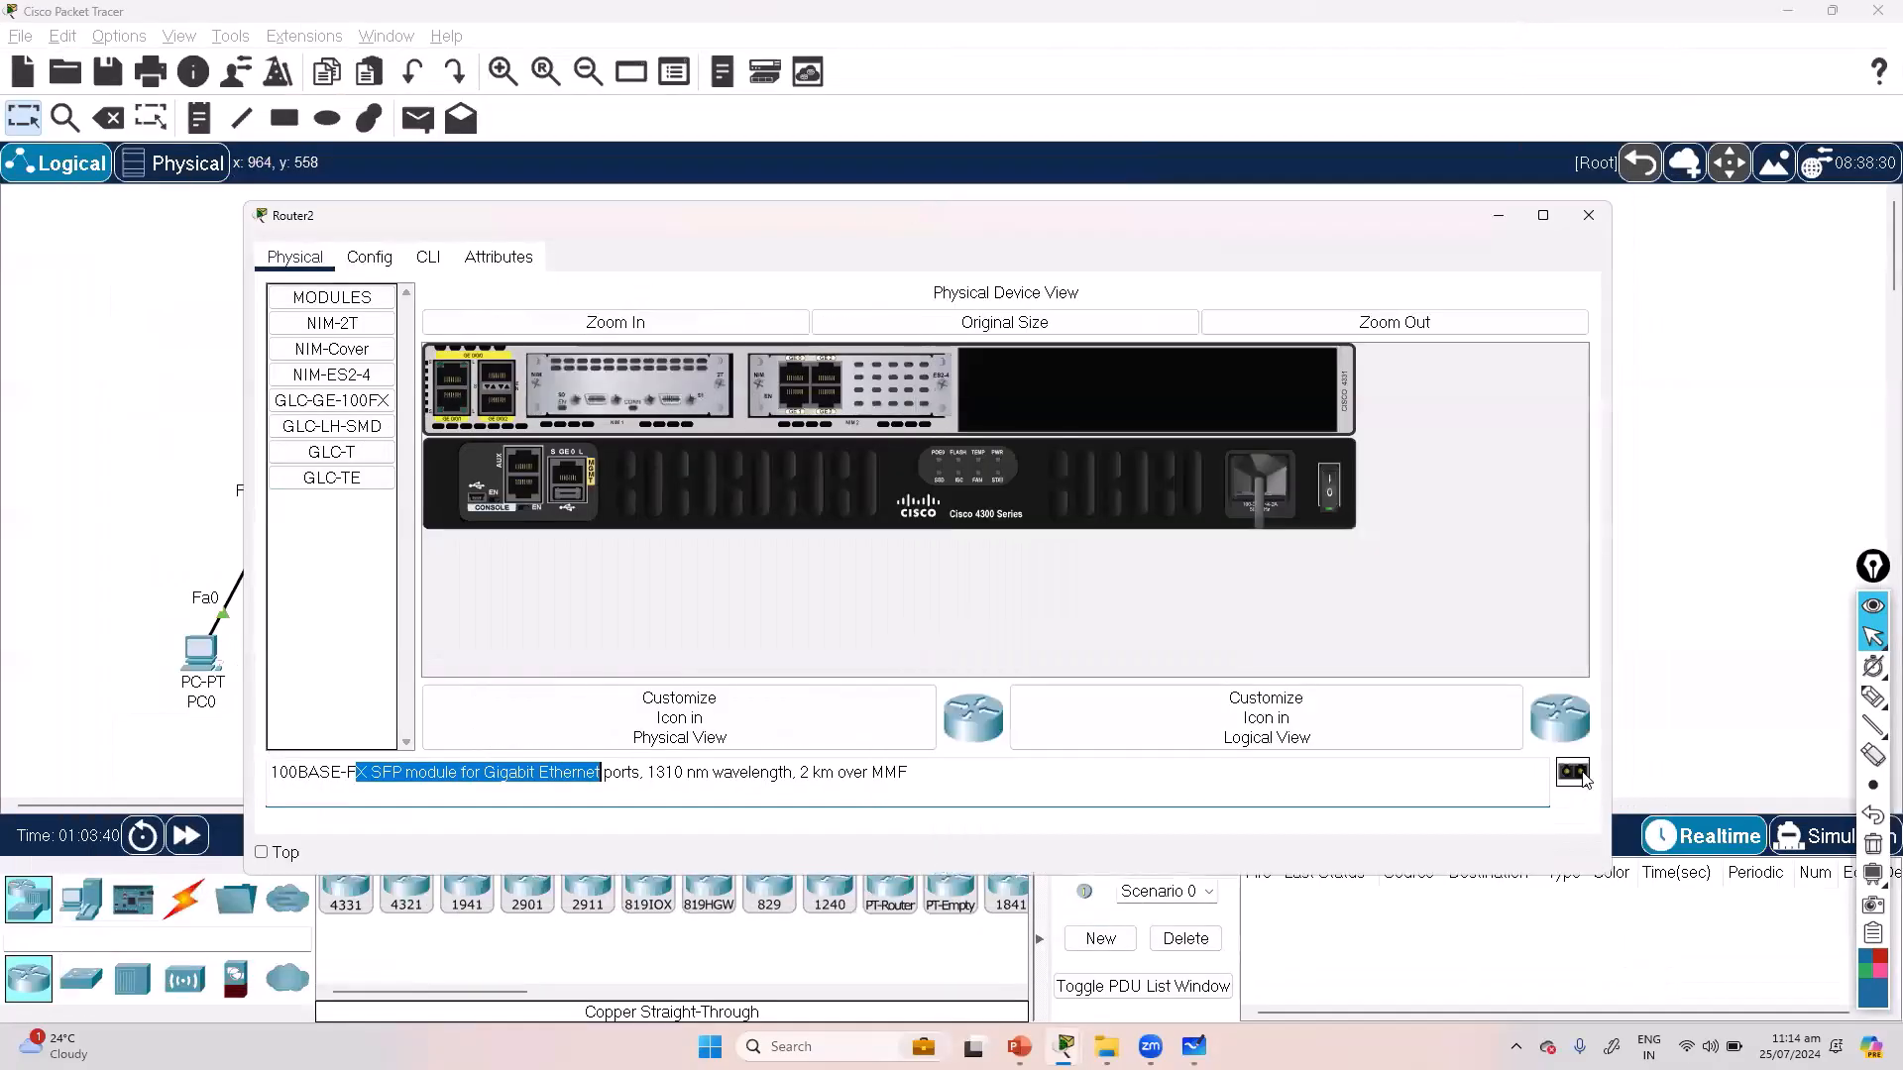
click(645, 784)
drag(512, 771, 912, 763)
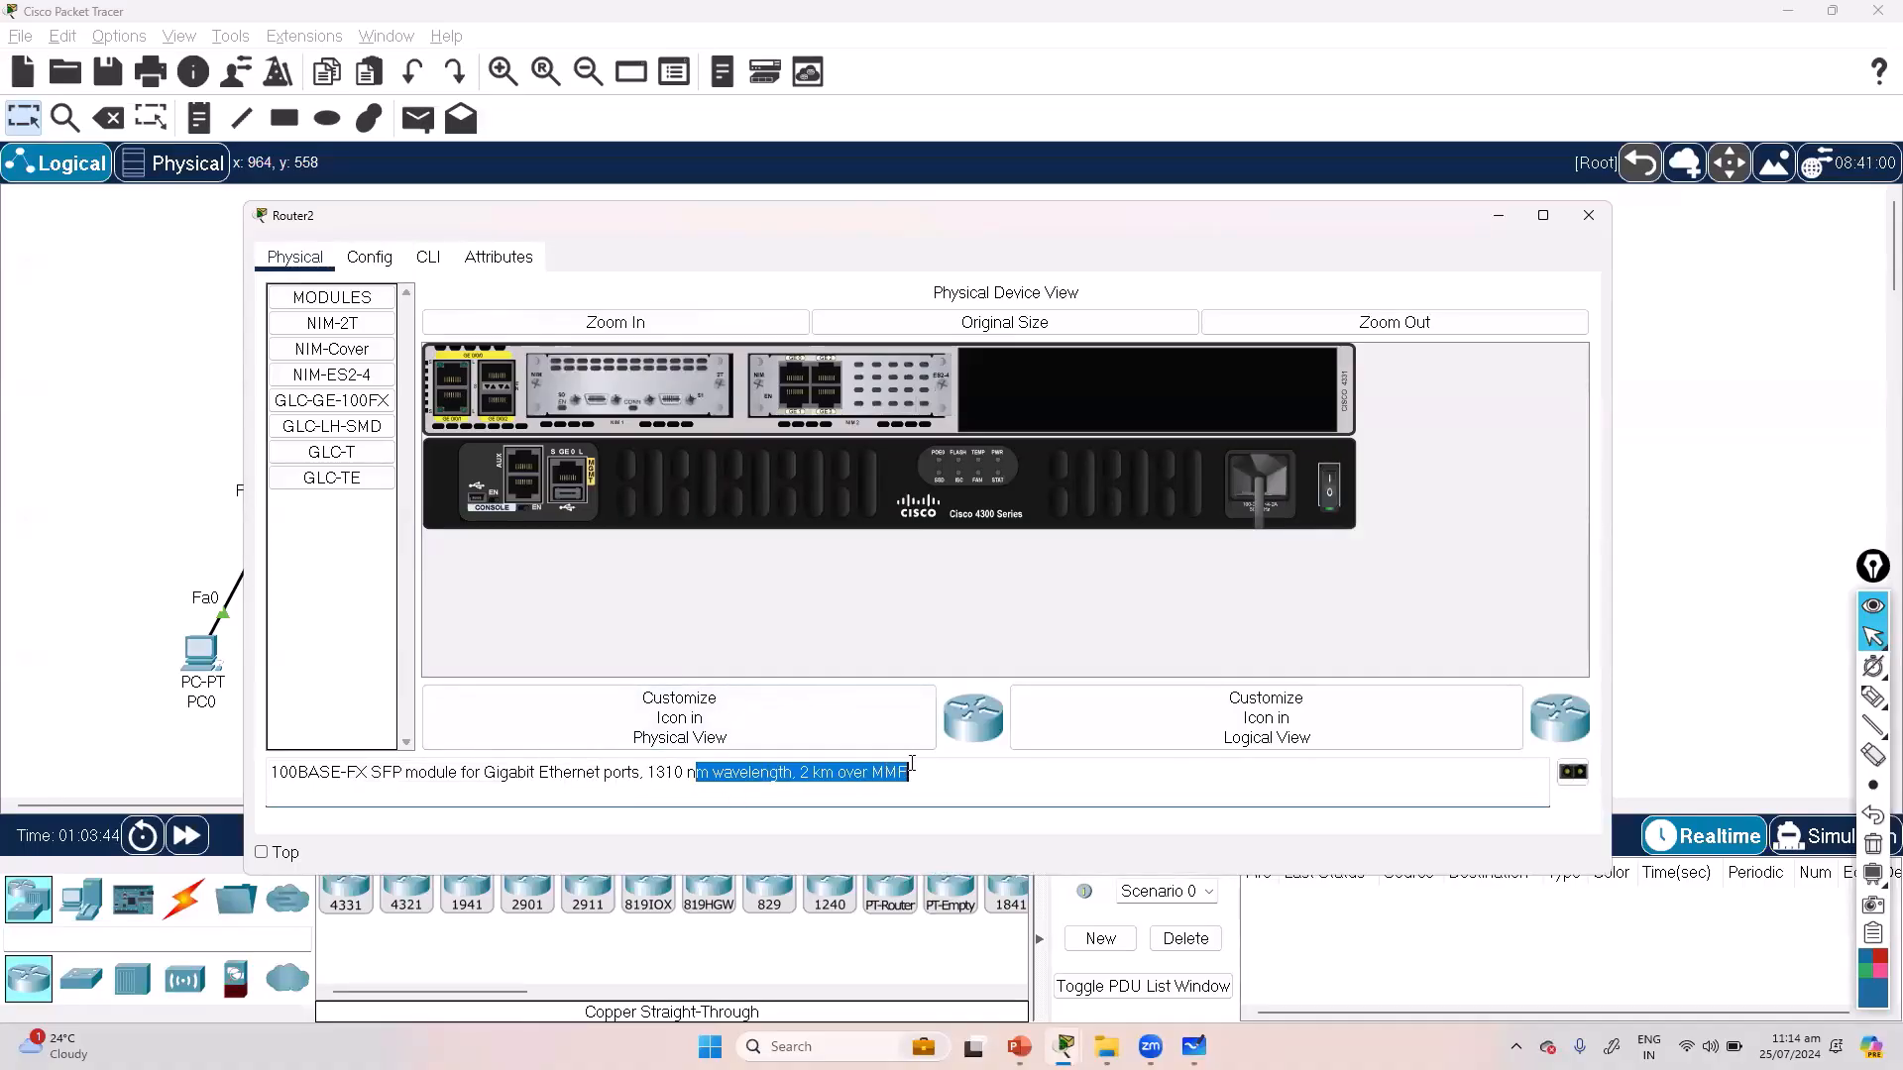
click(334, 400)
Step: Examine the GLC-LH-SMD module's description, highlighting its Gigabit Ethernet ports and supported Cisco devices
click(337, 425)
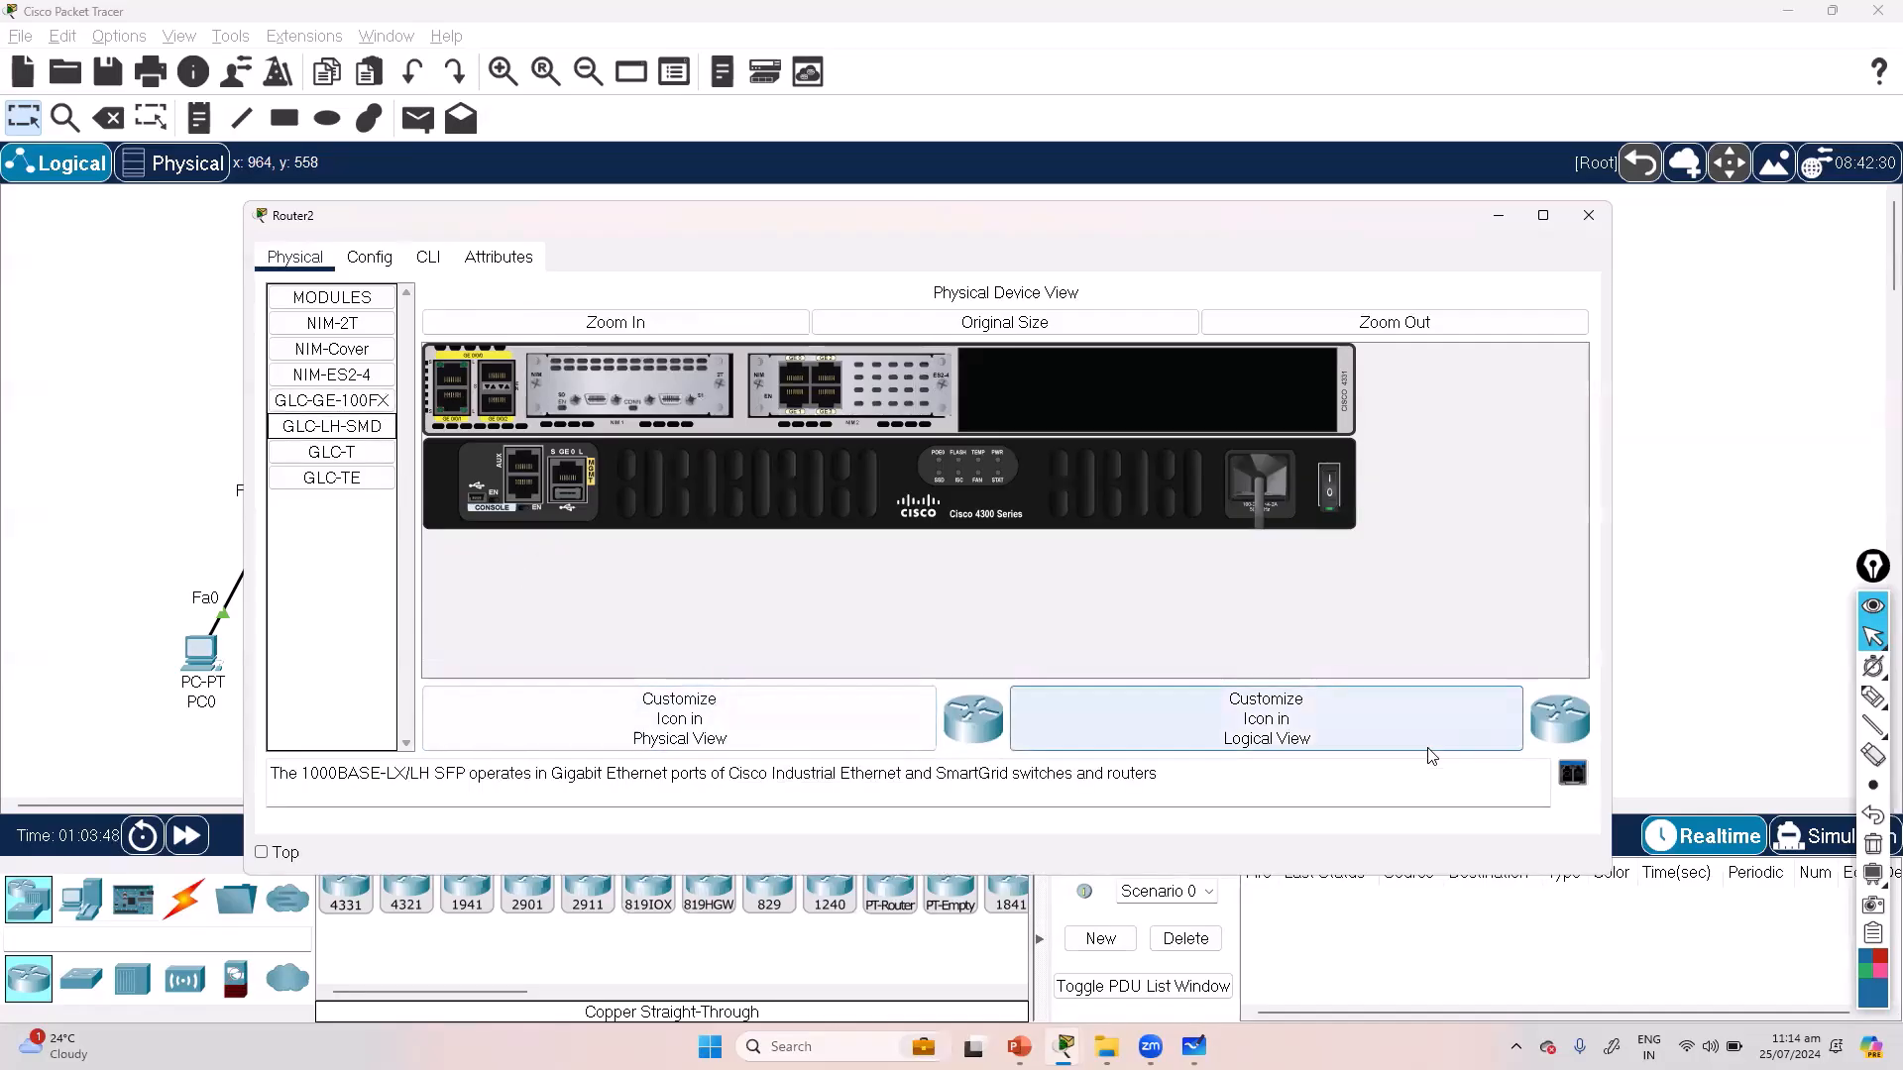
drag(875, 777, 1133, 775)
click(803, 775)
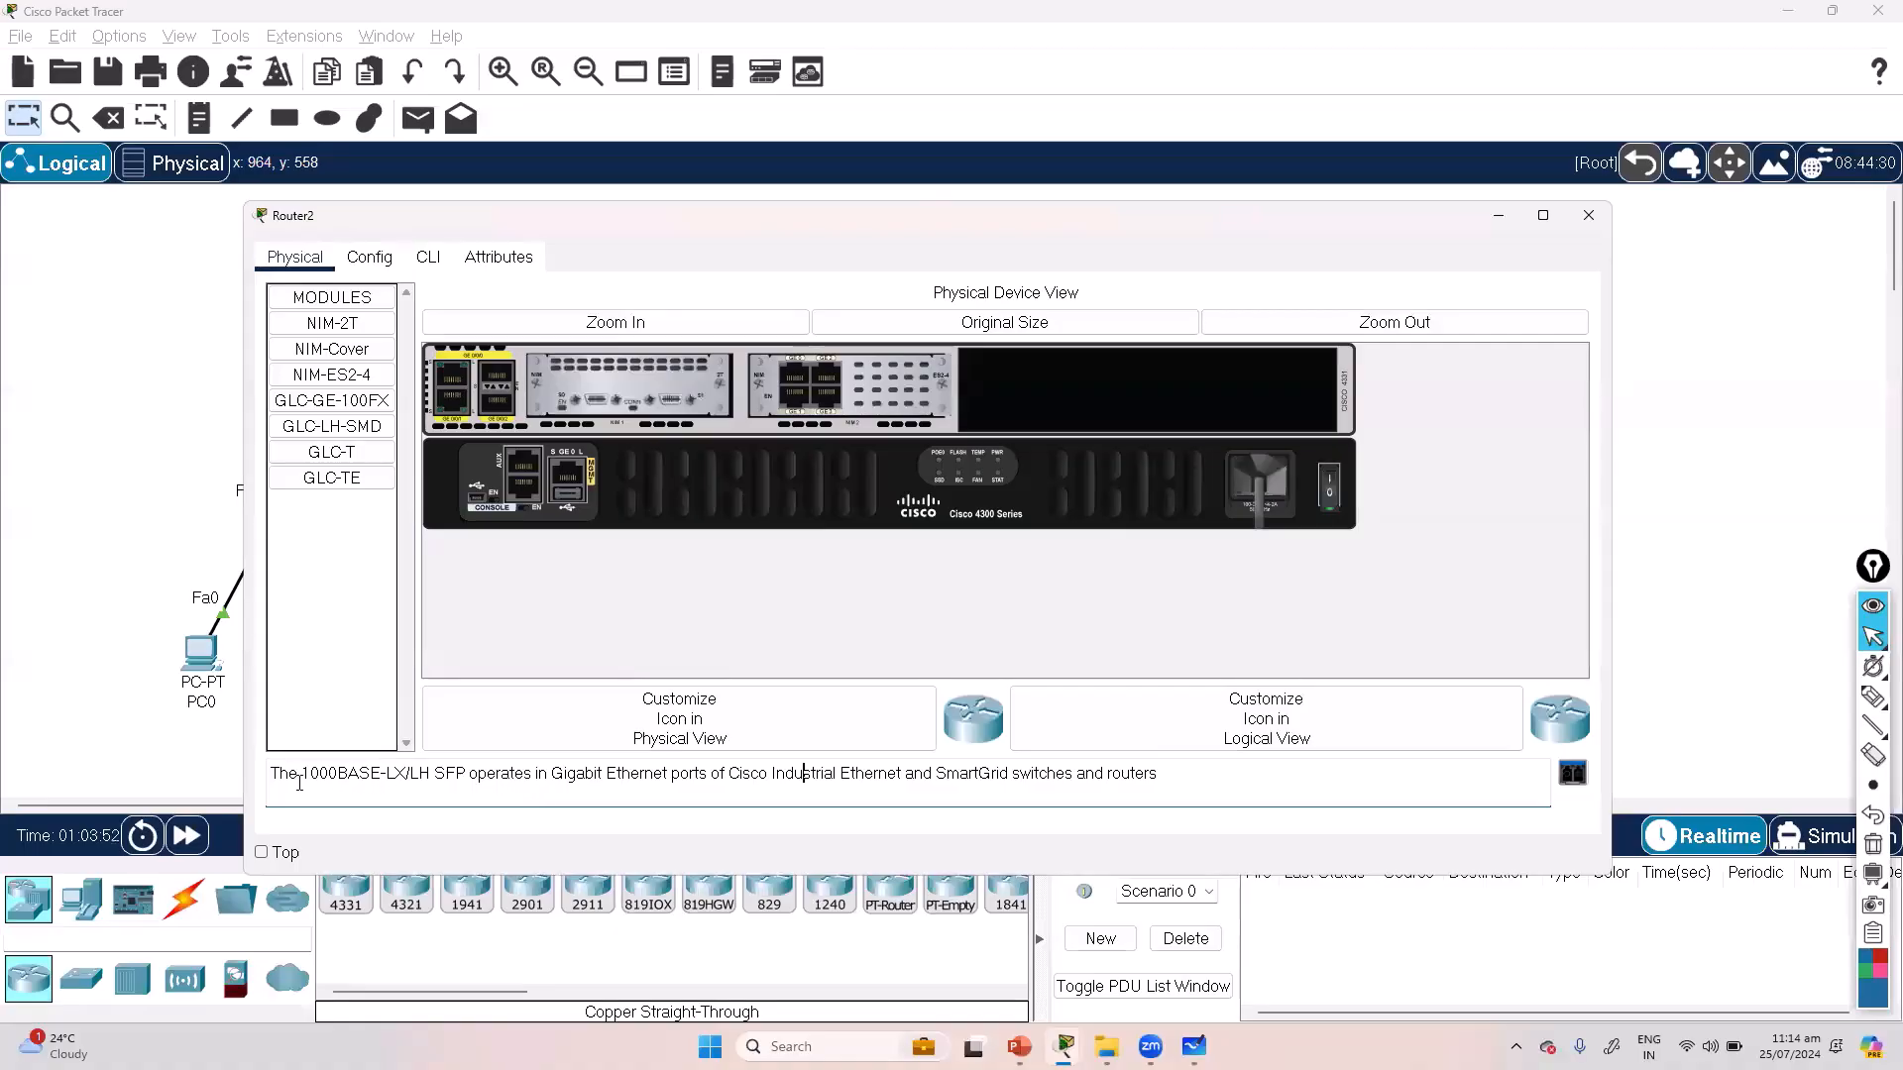
drag(456, 776, 922, 774)
double_click(599, 777)
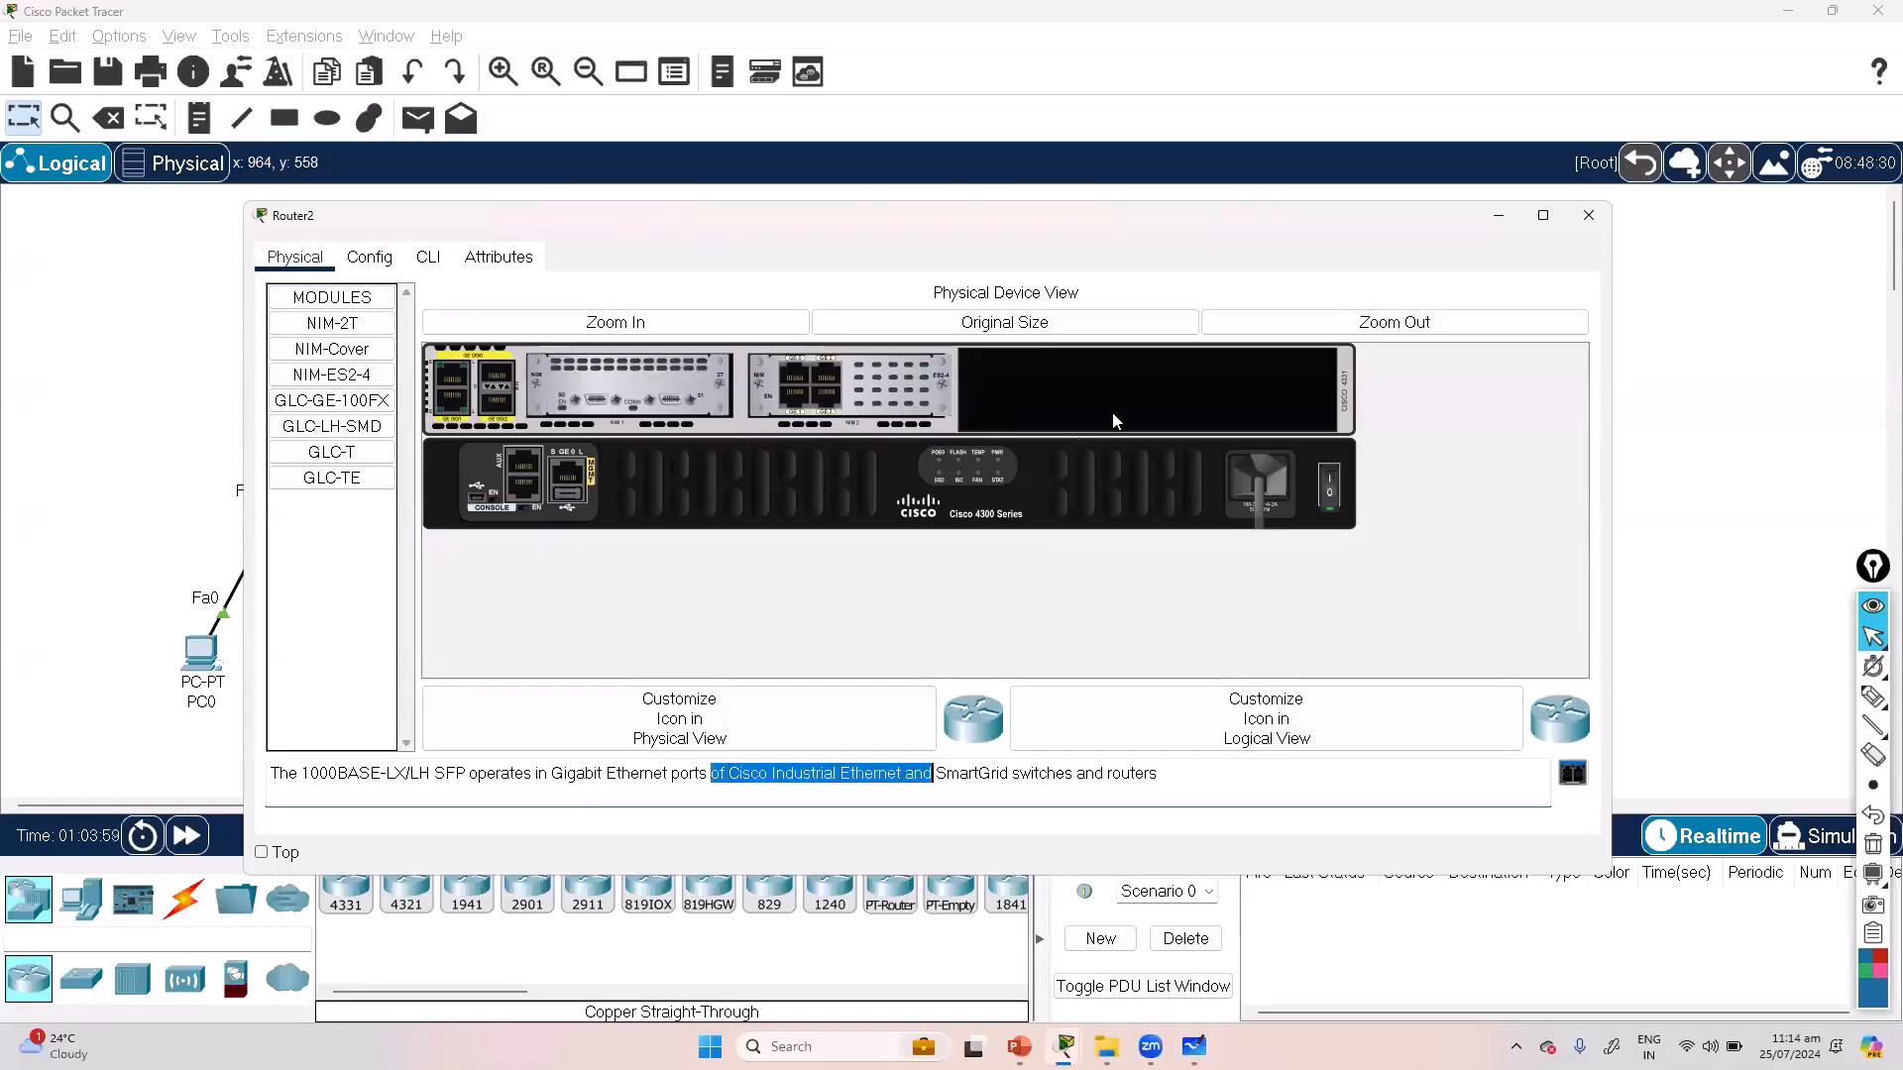
Step: Examine Router2's GLC-T and GLC-TE module descriptions, highlighting the Category 5 cabling text for GLC-T
click(353, 451)
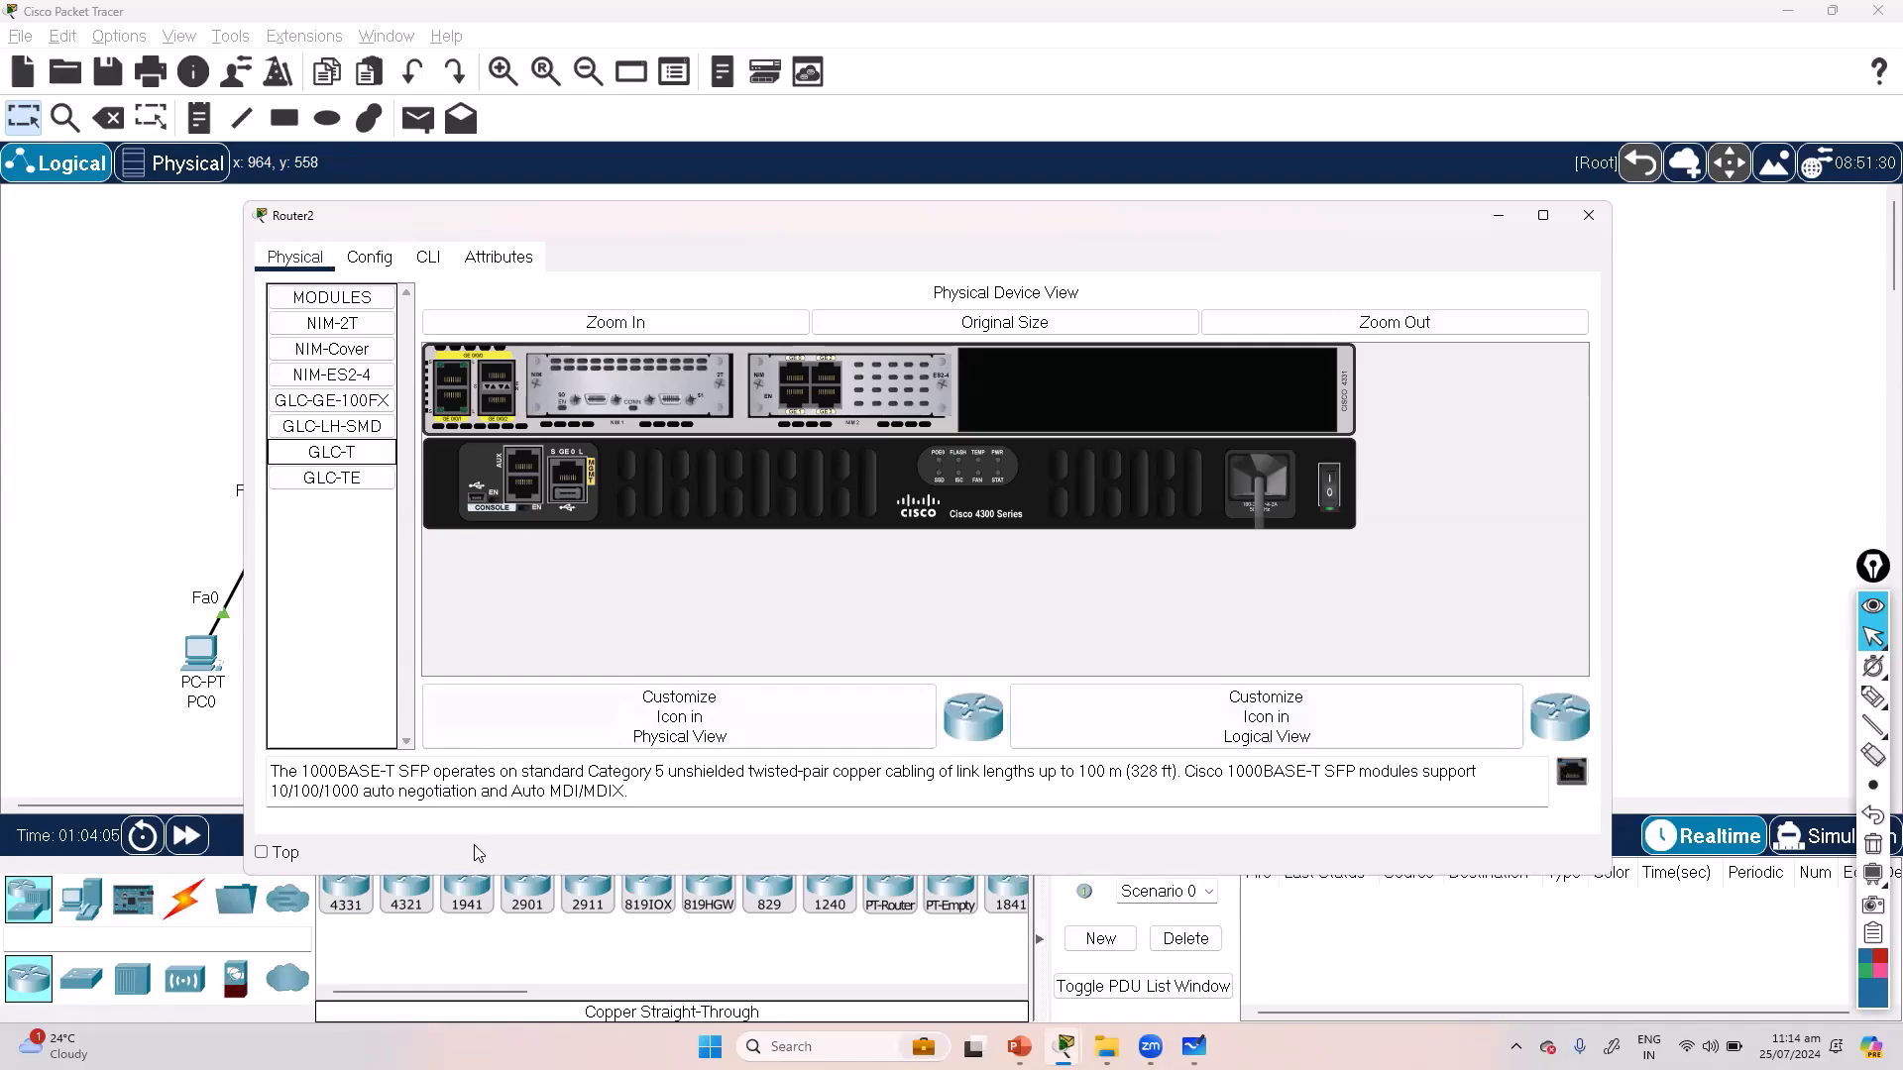
drag(599, 772, 762, 776)
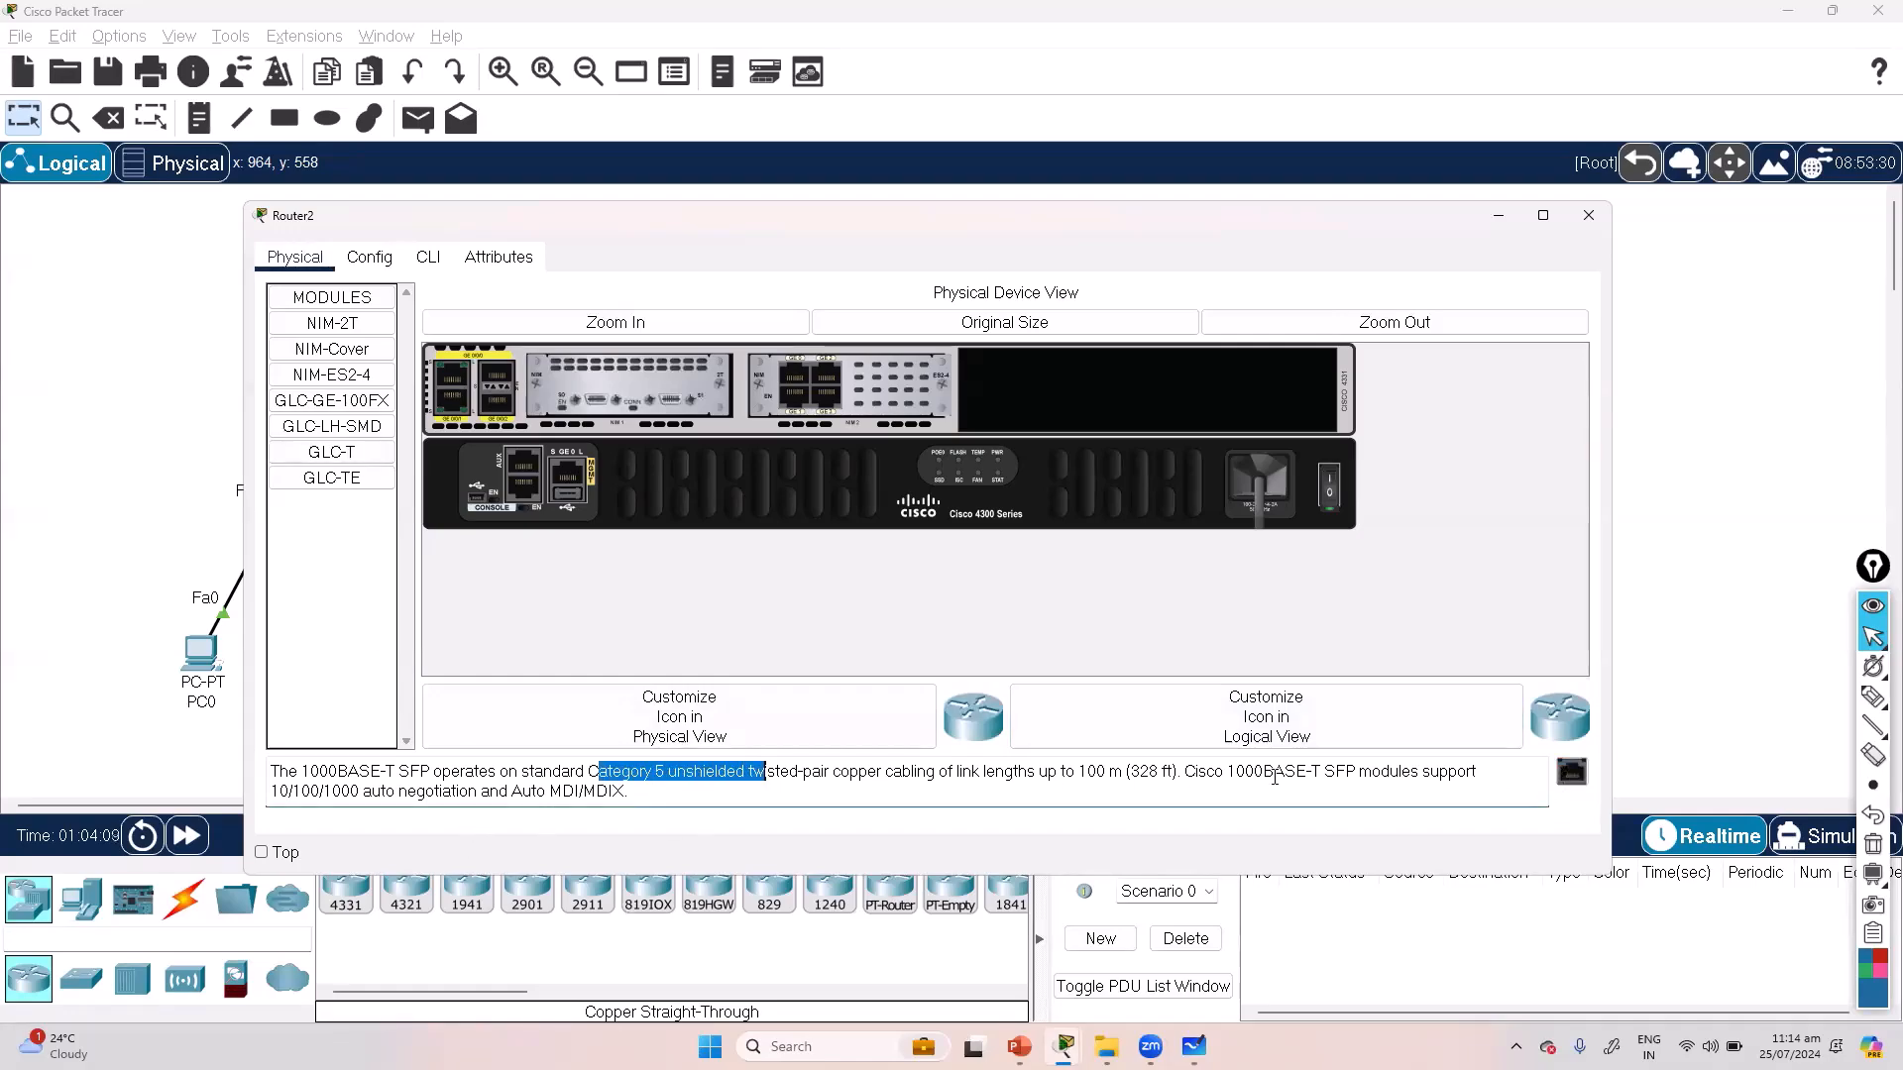
drag(1275, 772, 1481, 772)
click(315, 476)
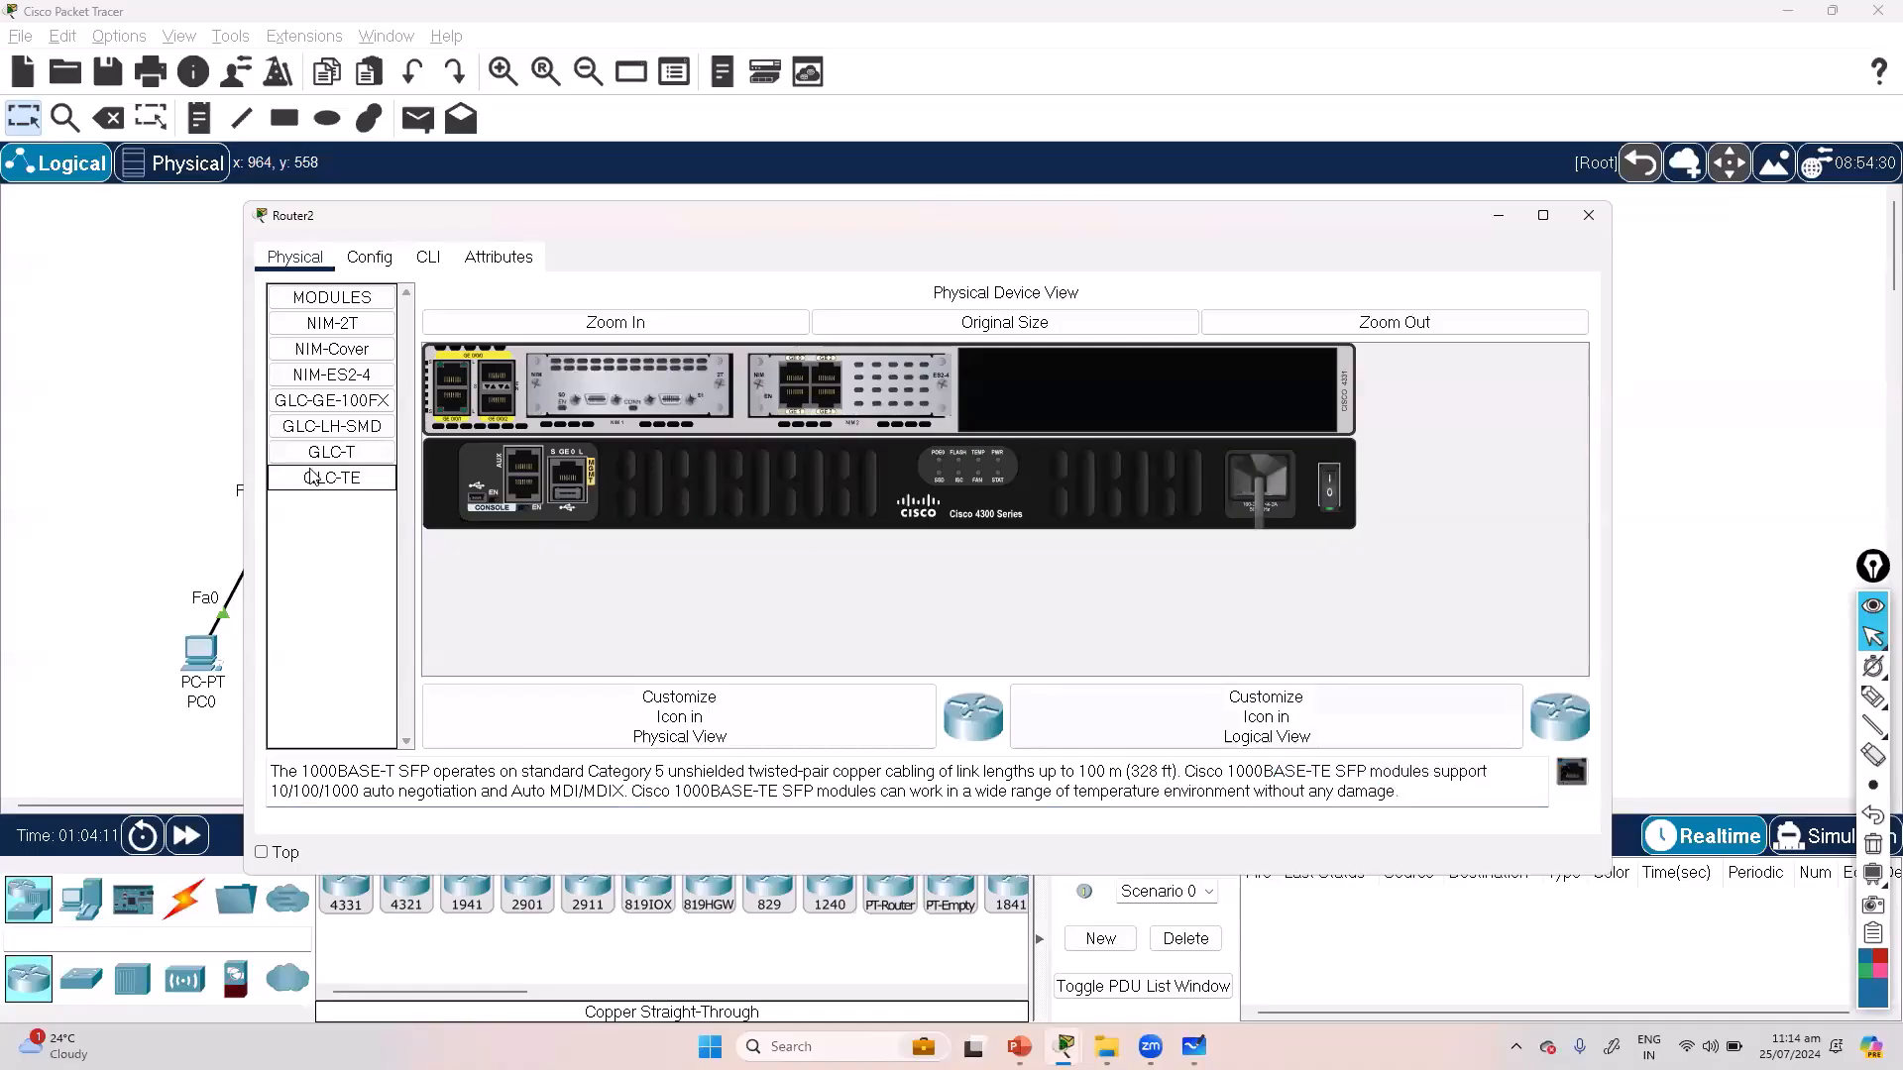
click(1589, 230)
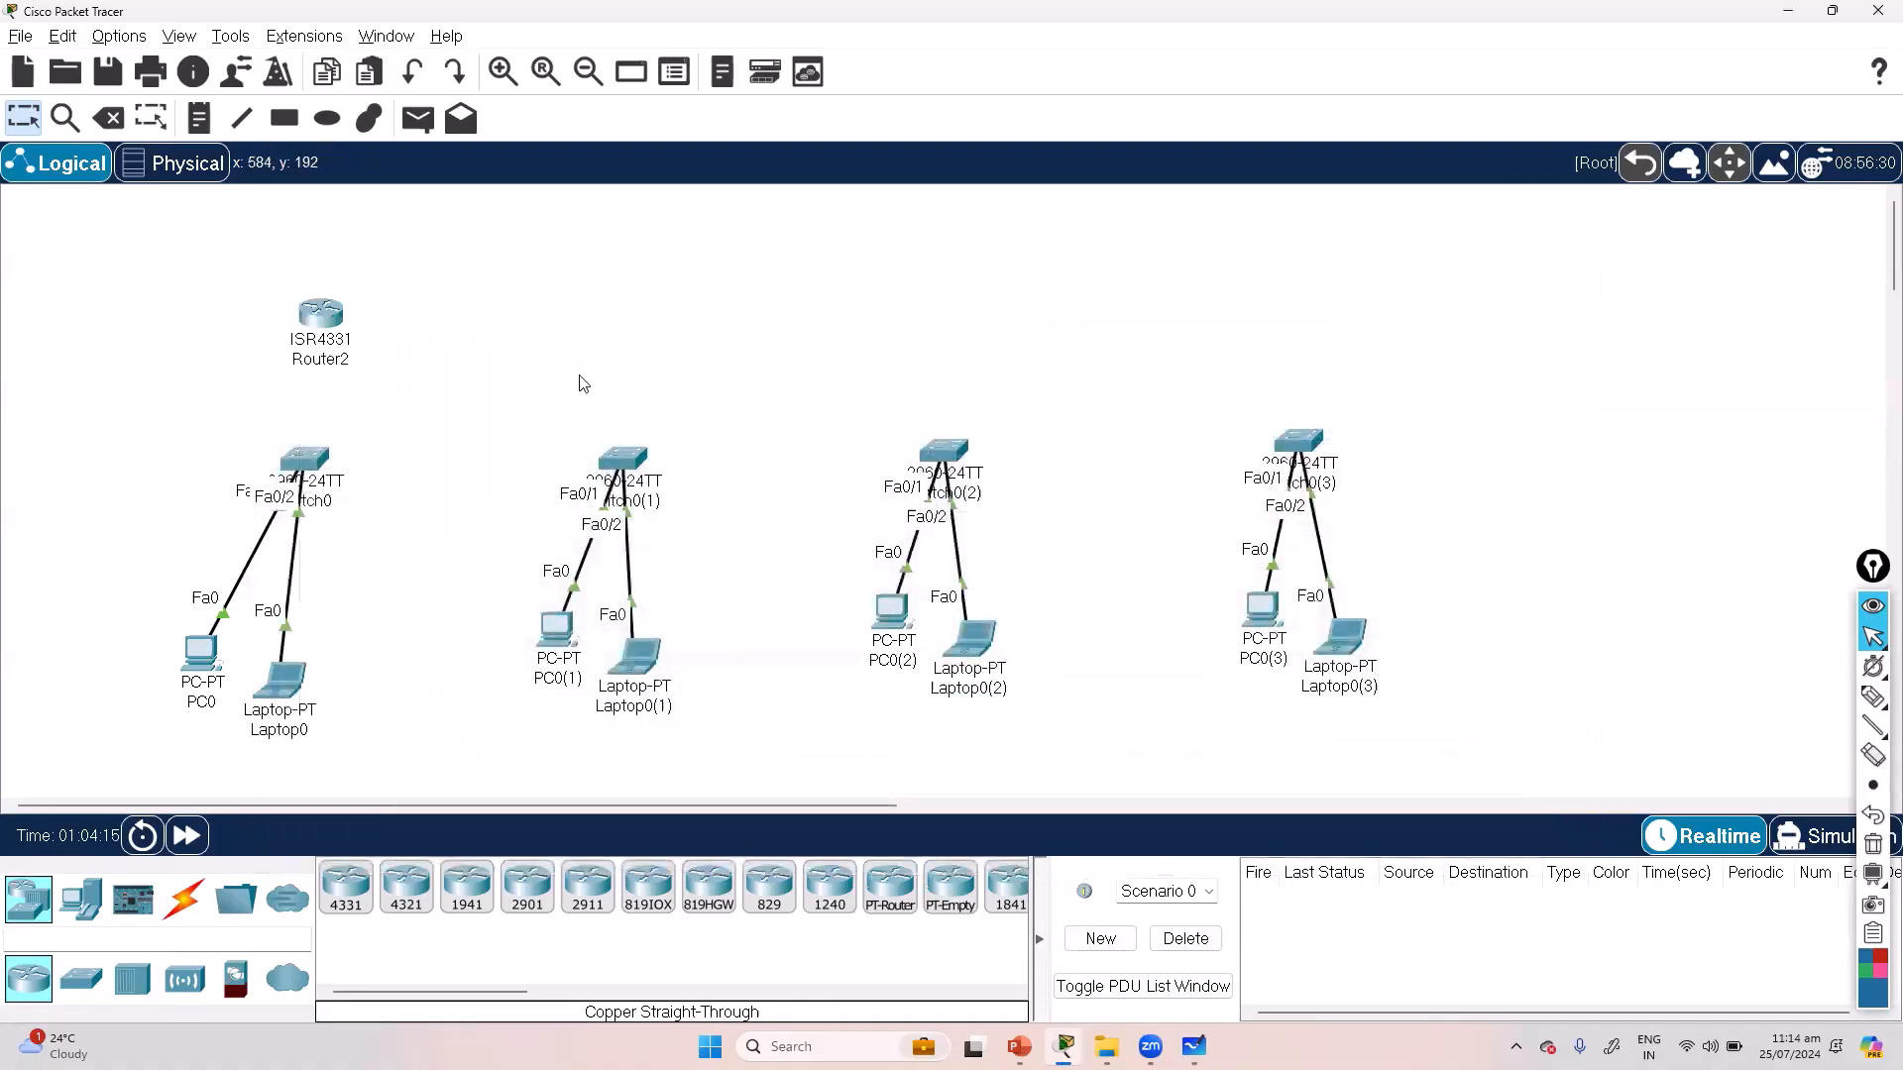
Step: Place a 1941 router above the second site's switch and show its enlarged physical view in a maximized window
drag(467, 884, 569, 327)
click(570, 327)
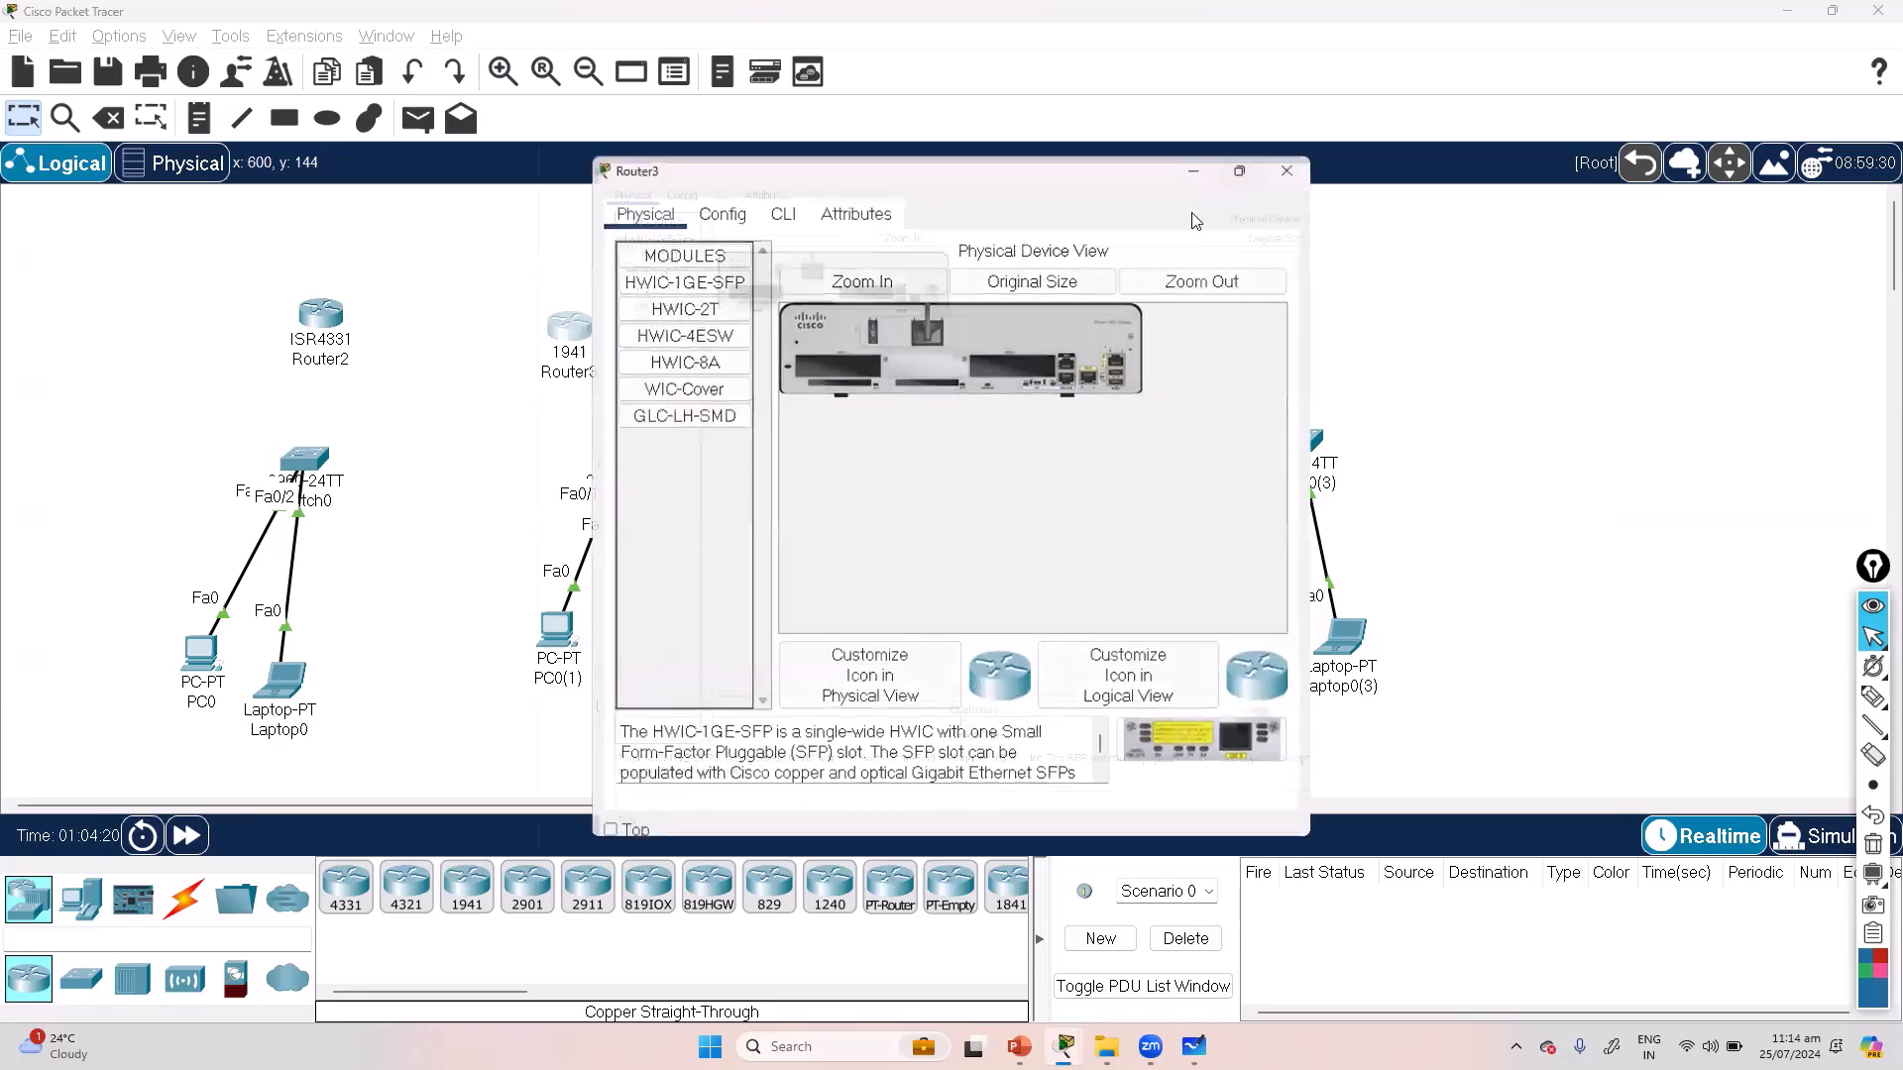
click(1229, 174)
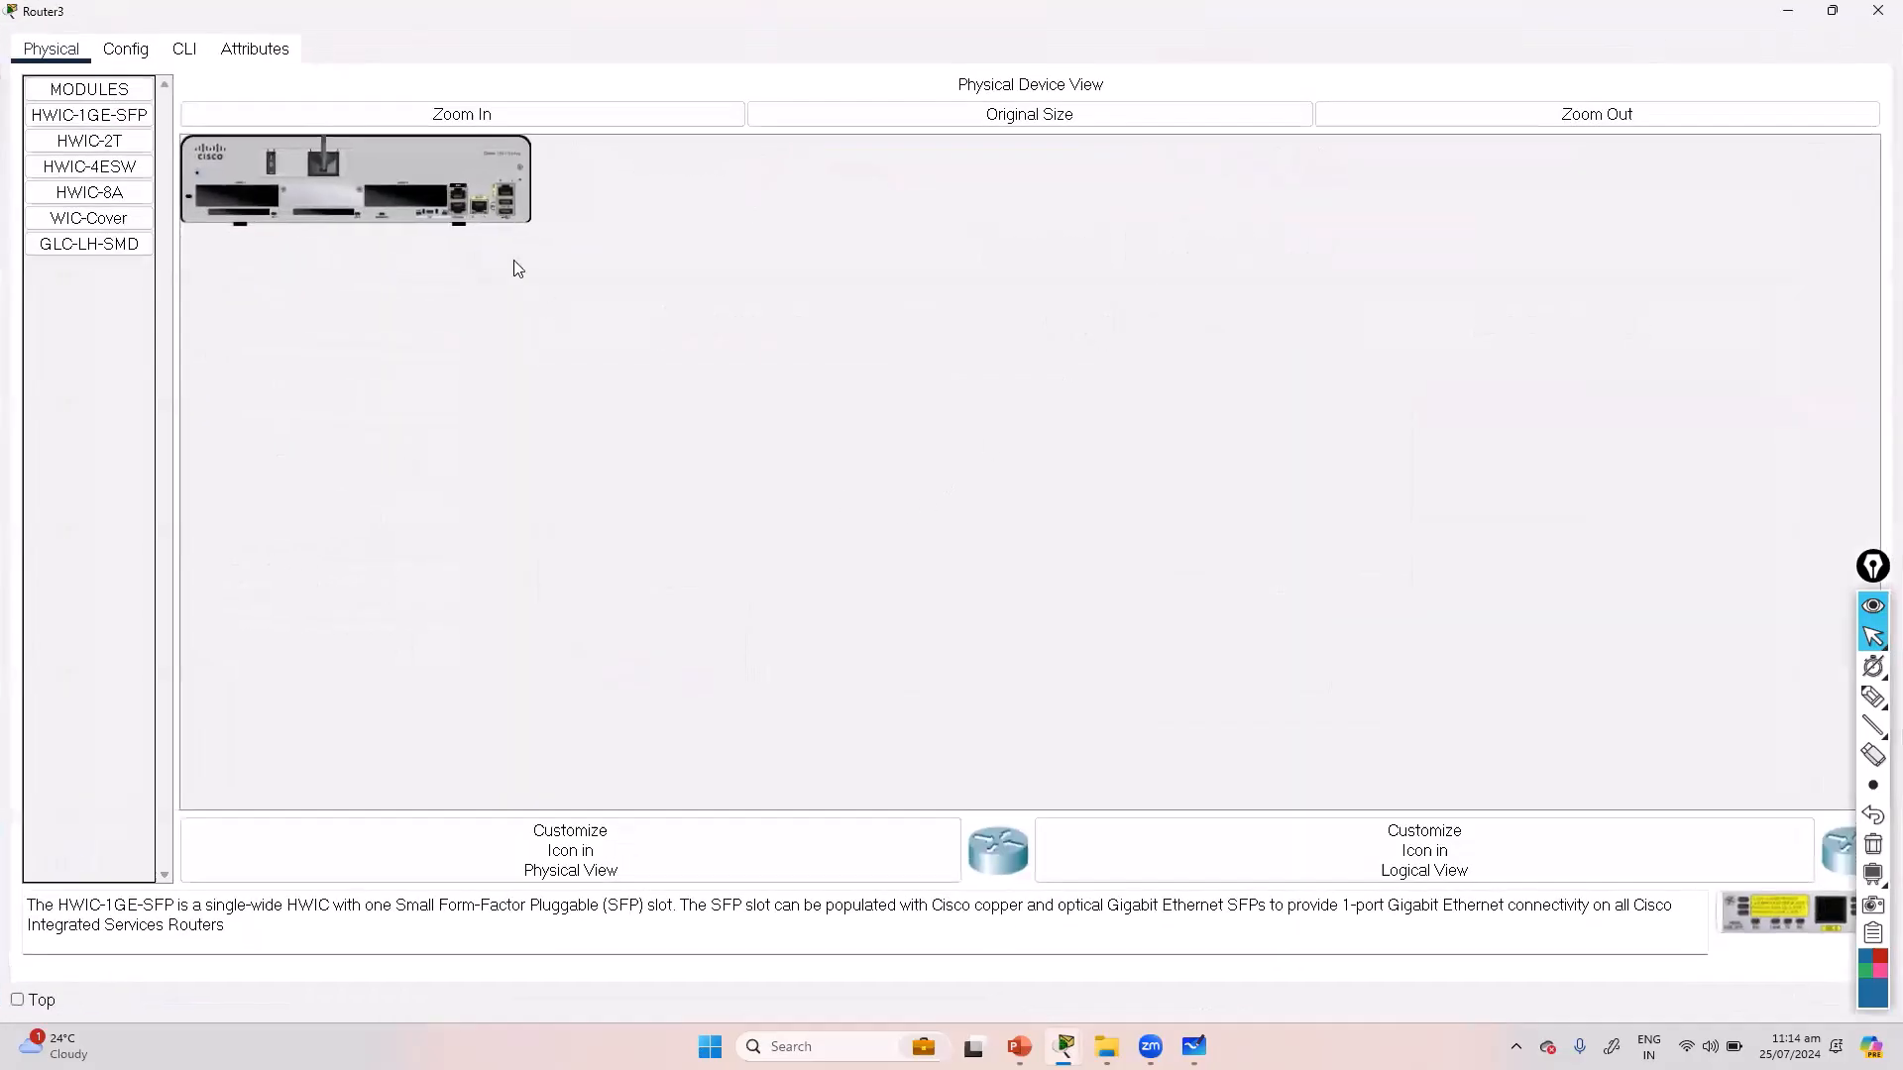
click(595, 113)
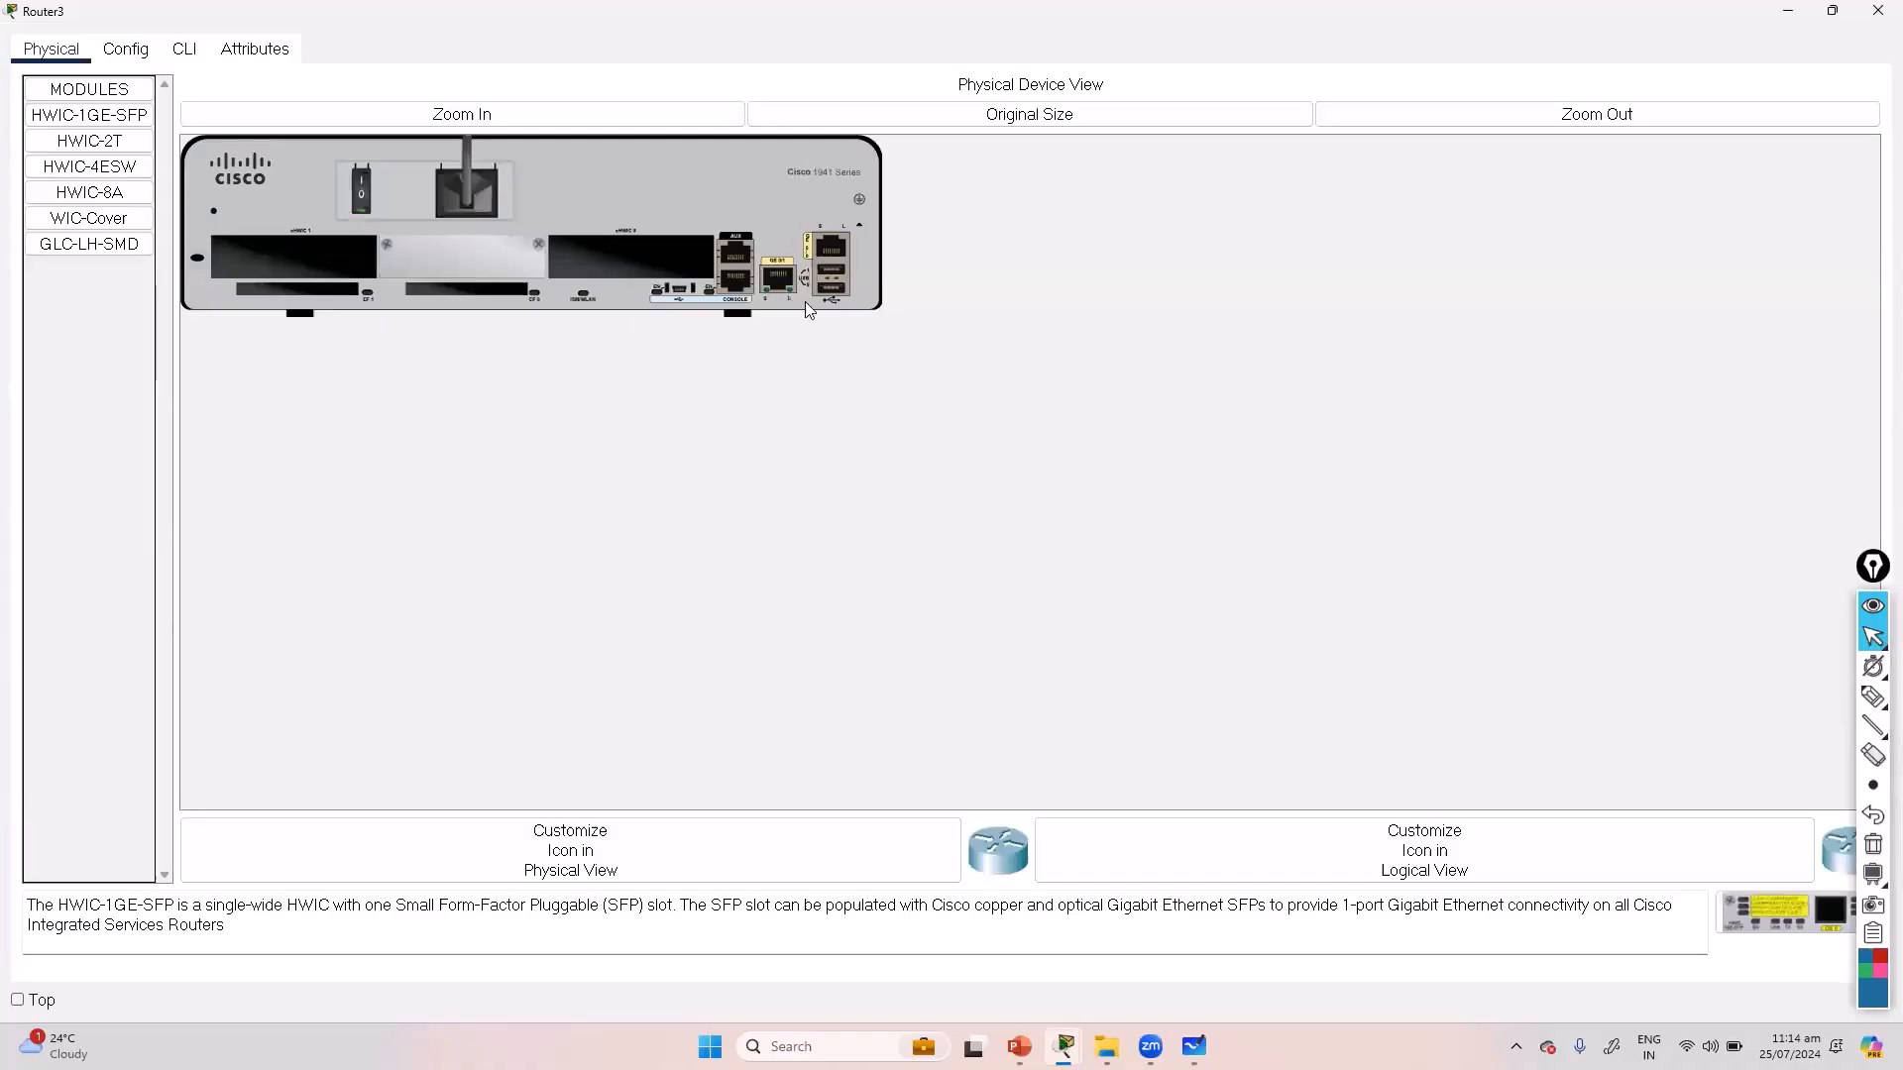
Step: Power off Router3 and install an HWIC-2T module in its left-hand expansion slot
drag(99, 141, 277, 266)
click(1091, 546)
click(361, 193)
drag(113, 146, 274, 264)
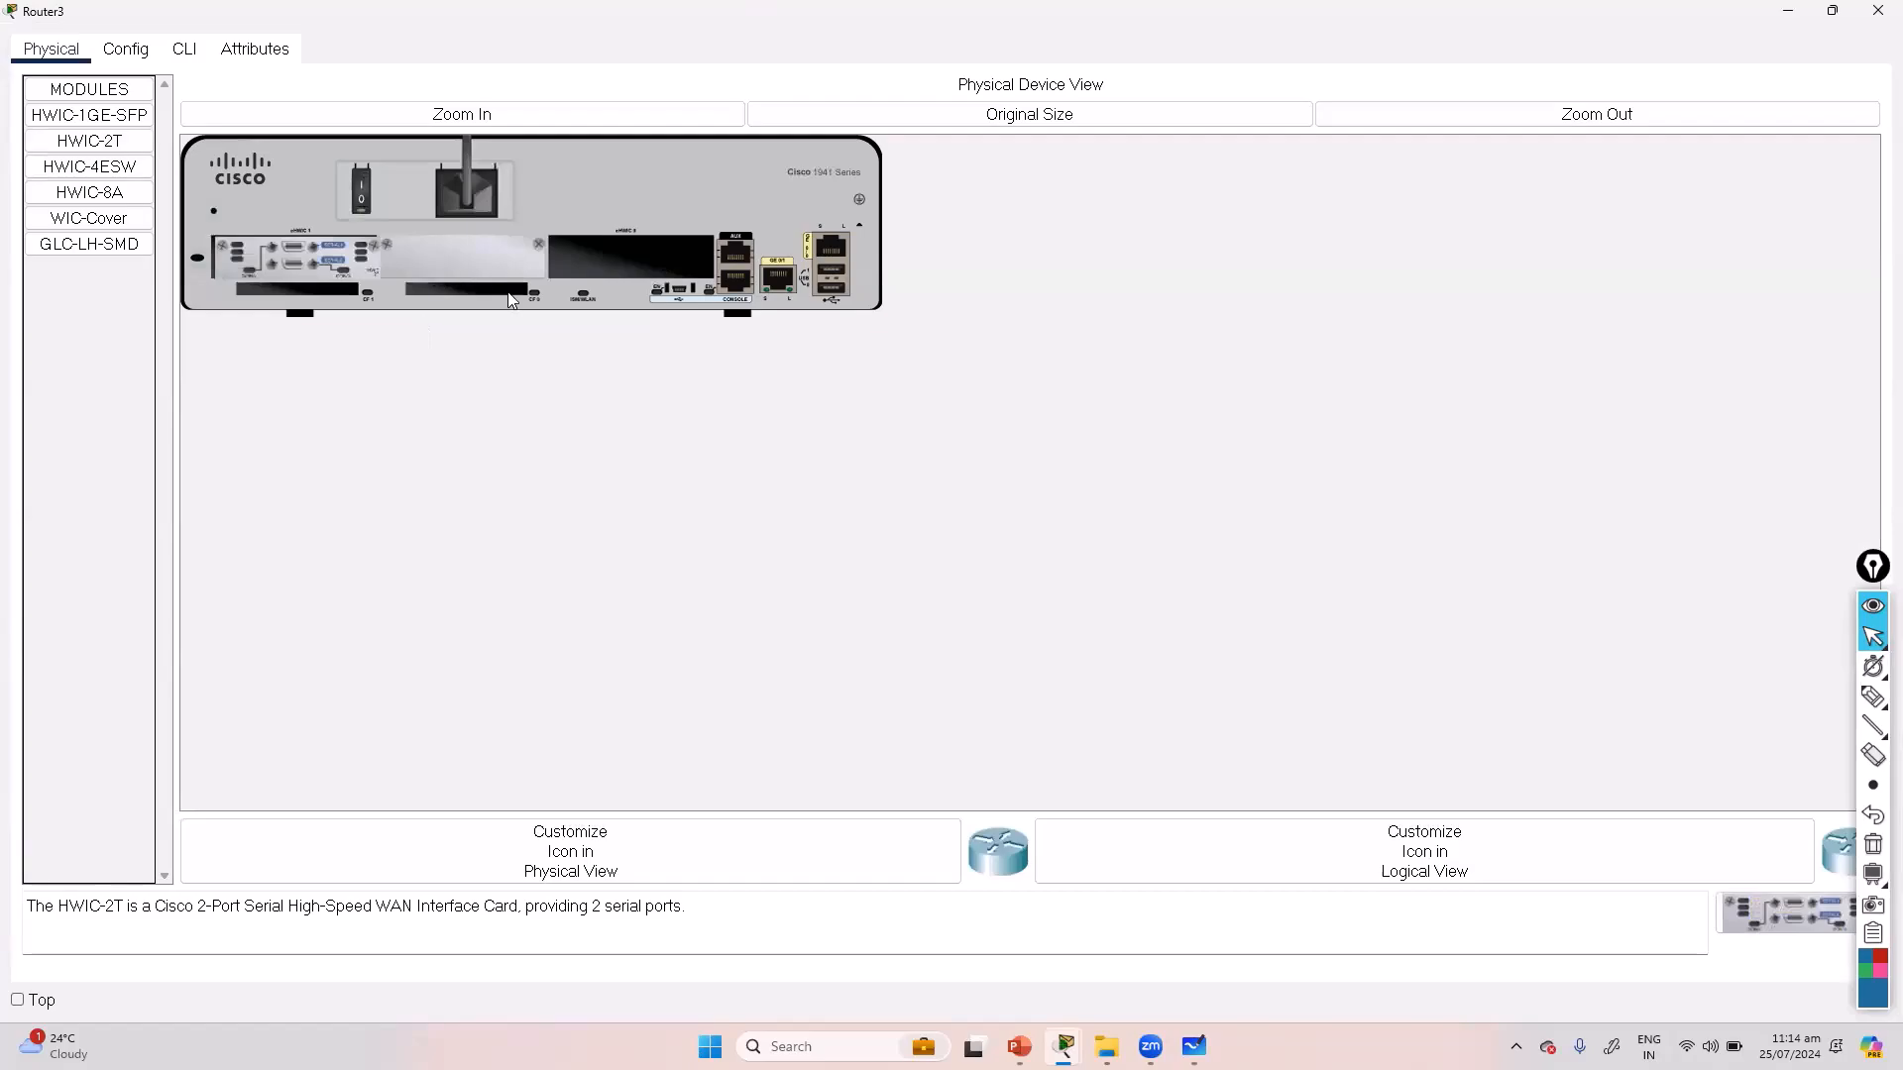
Step: Install an HWIC-8A module in Router3's right-hand expansion slot and power the router back on, checking its boot output
click(110, 194)
drag(110, 194, 608, 256)
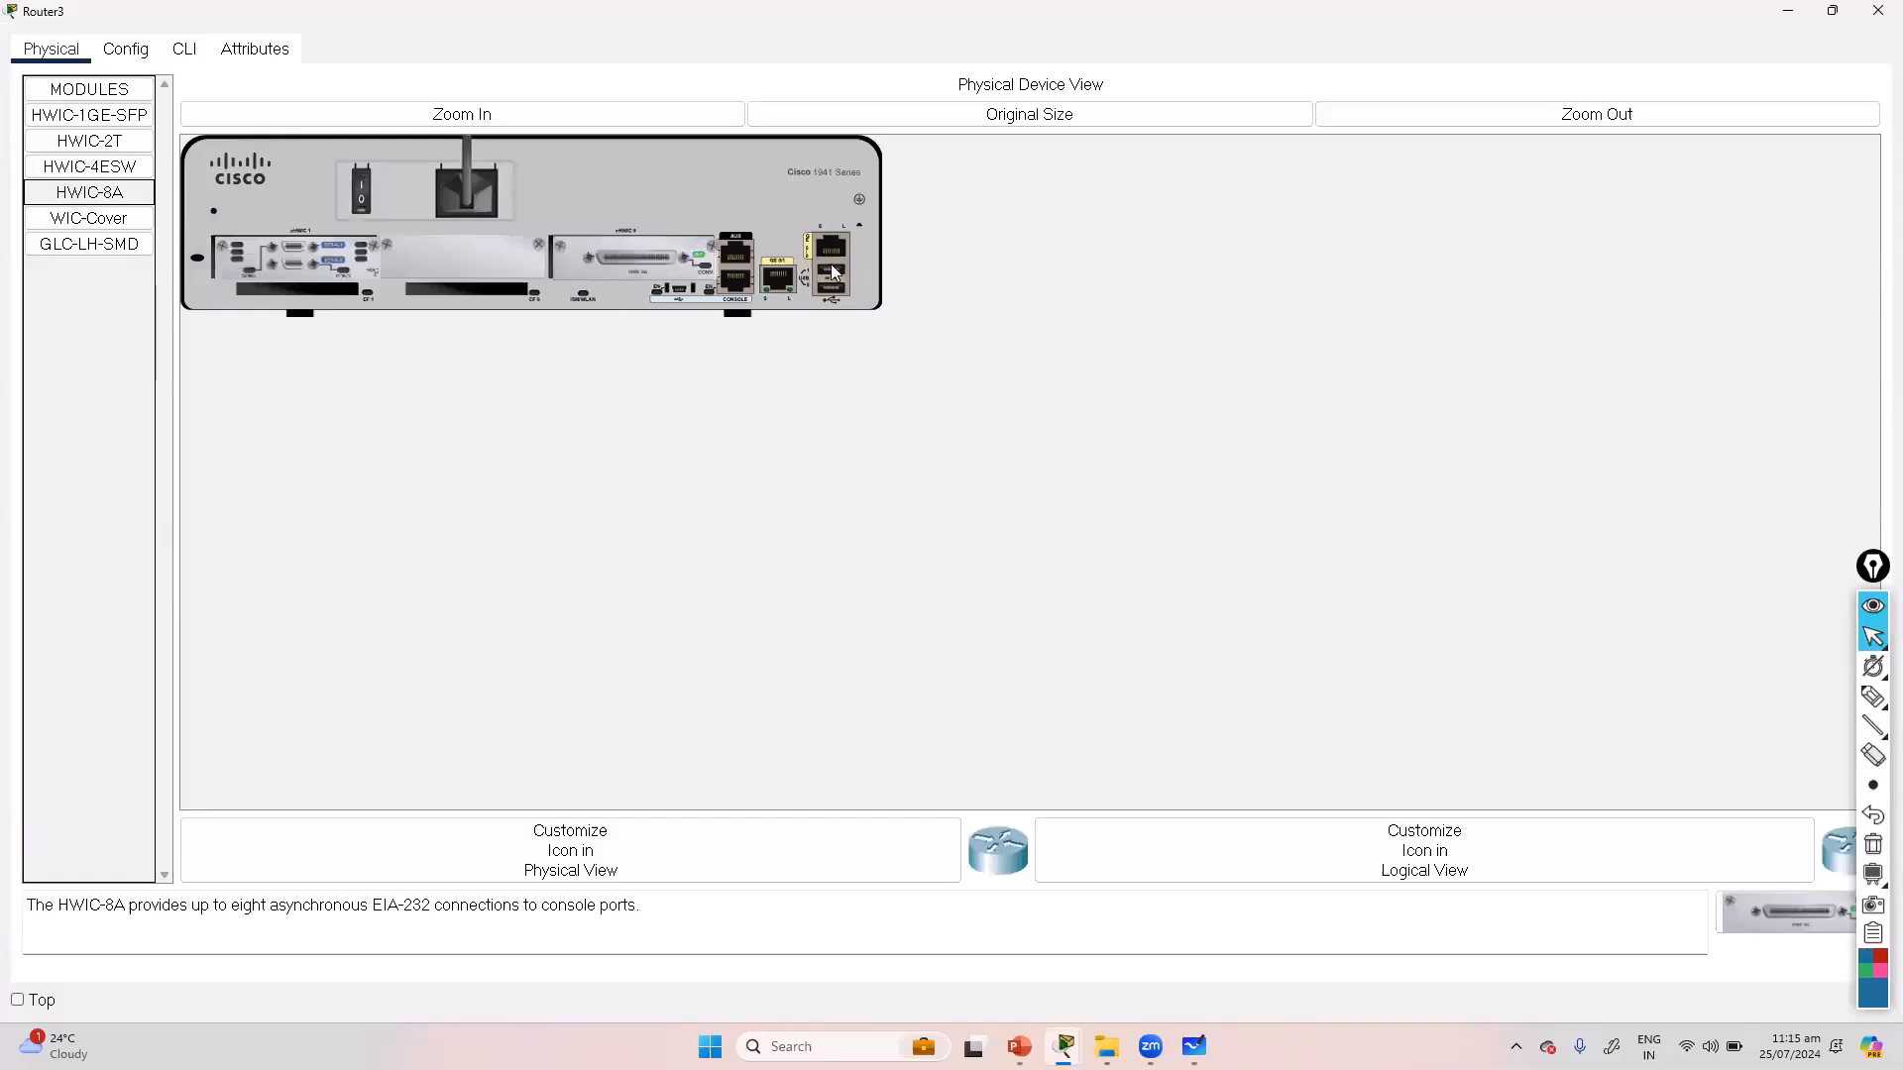
click(363, 198)
click(188, 52)
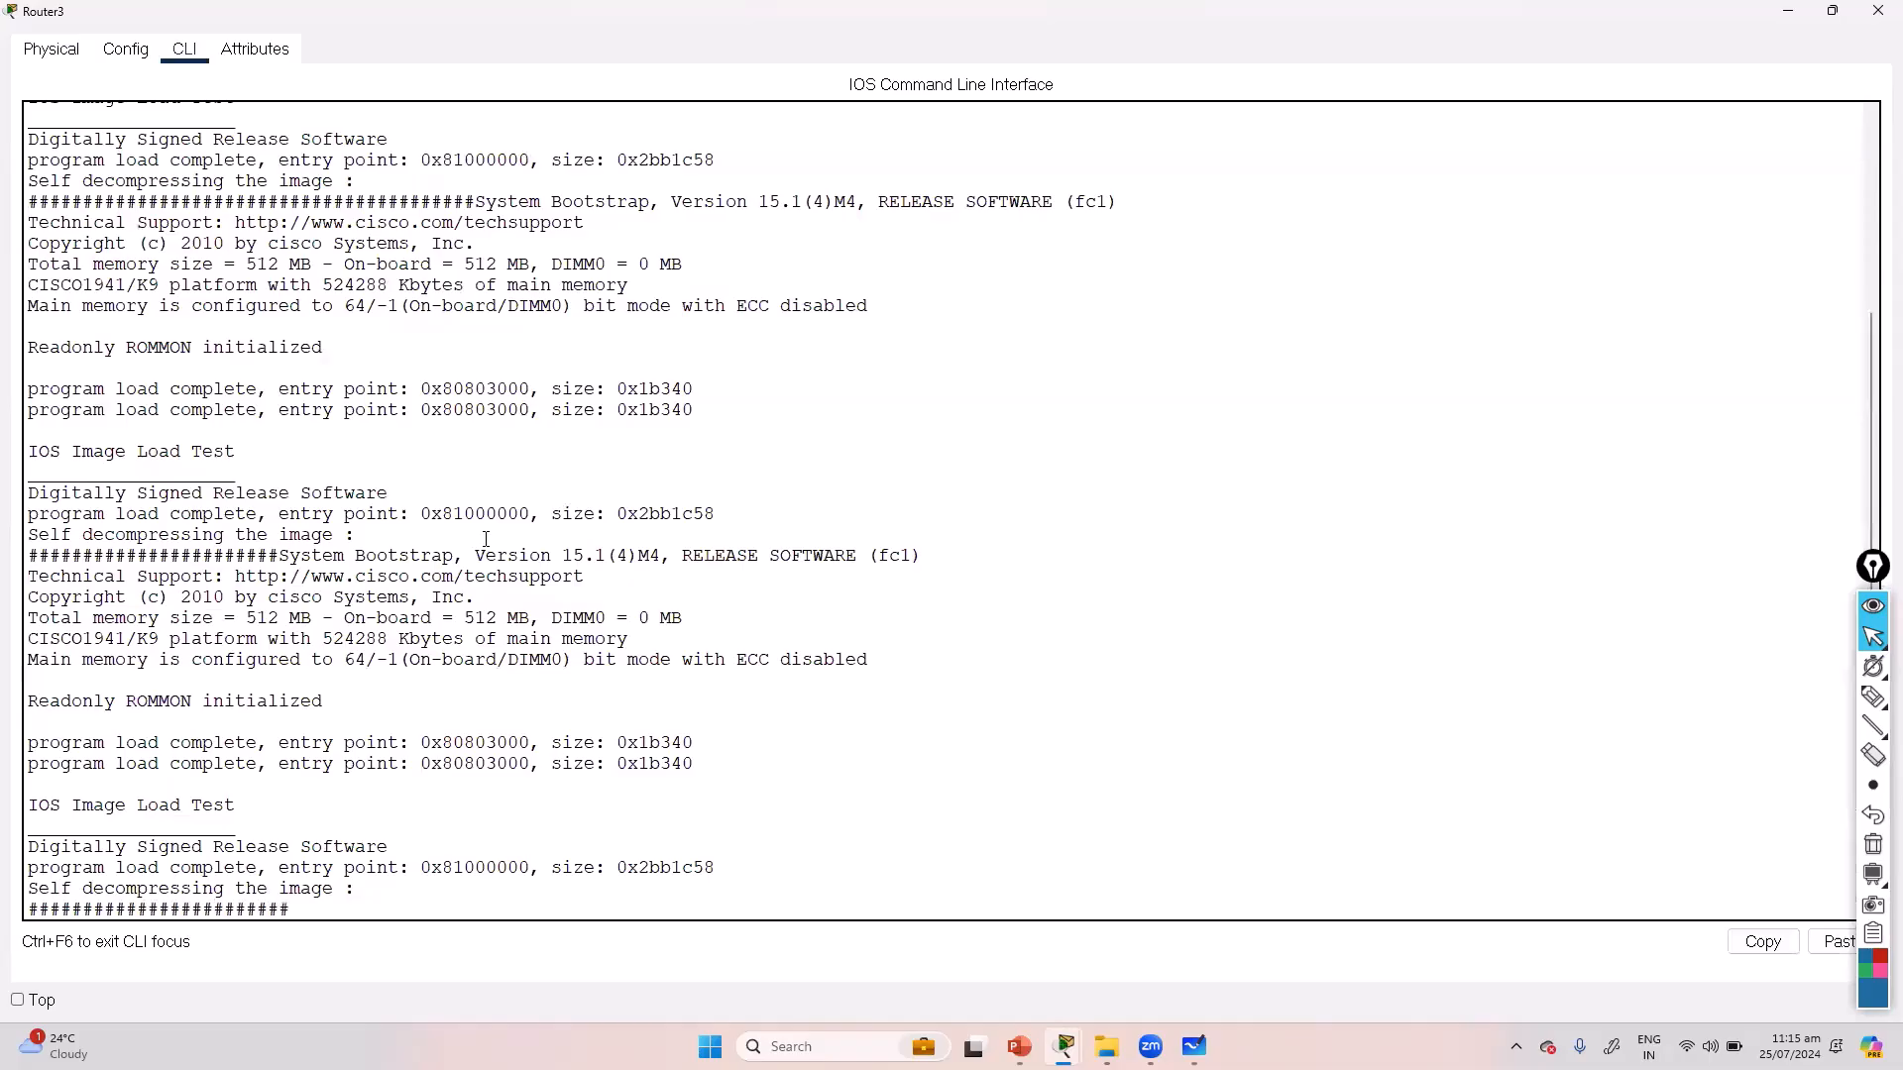
click(47, 51)
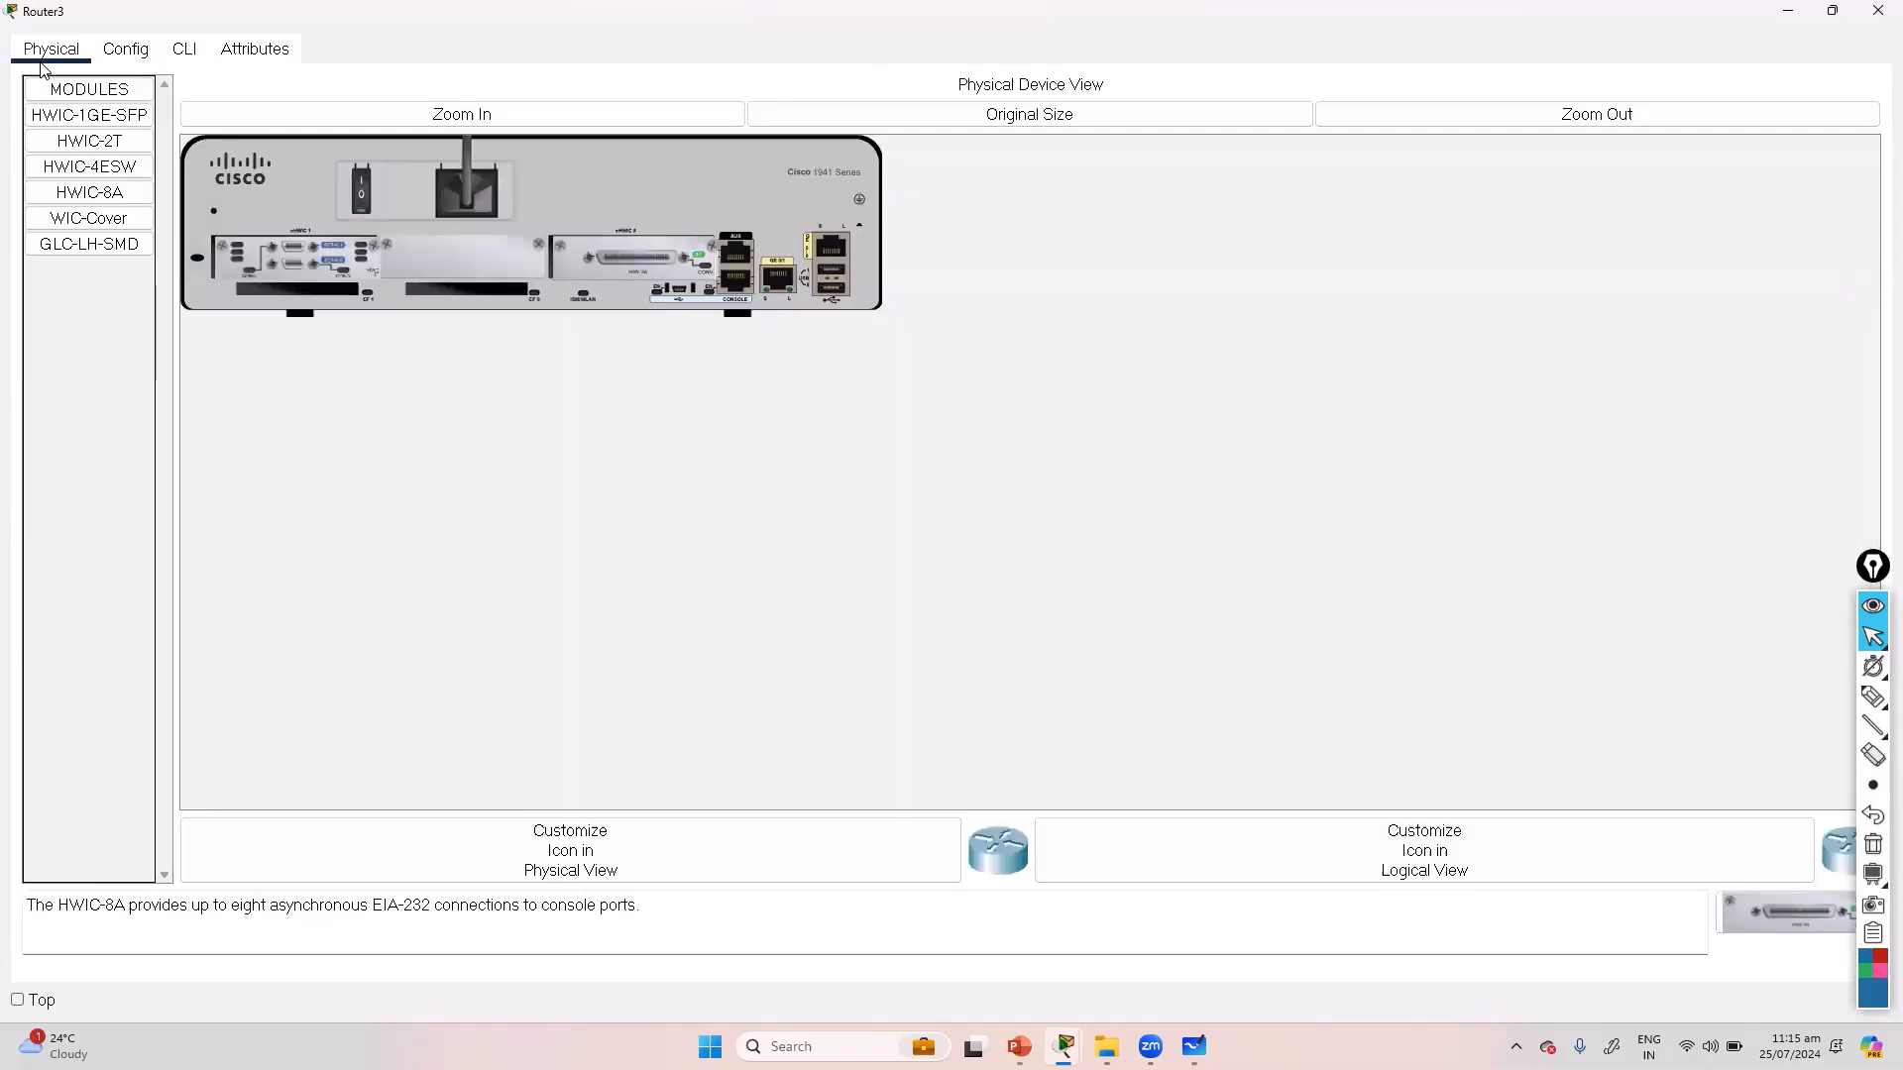
Step: Examine the HWIC-4ESW module's description for Router3, highlighting its full text, and close the router's window
click(84, 169)
drag(359, 916, 61, 926)
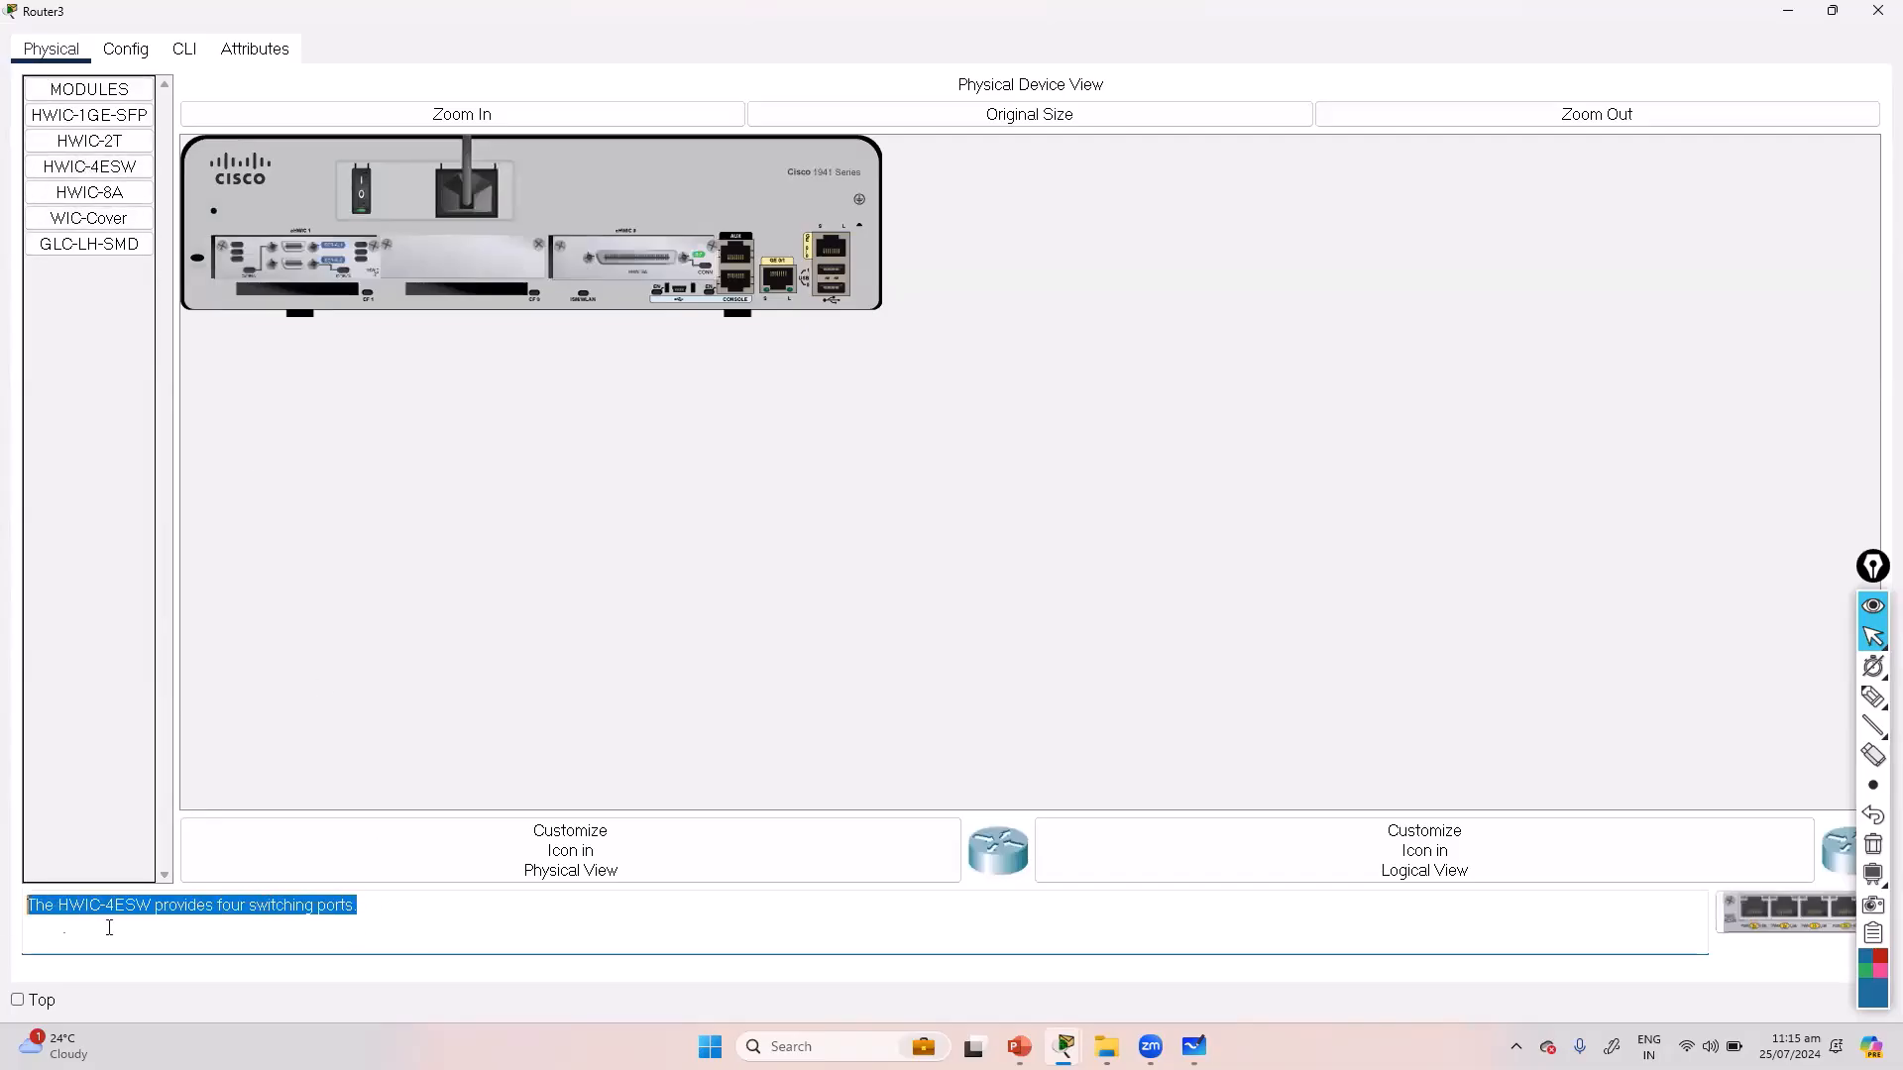
right_click(148, 908)
click(197, 921)
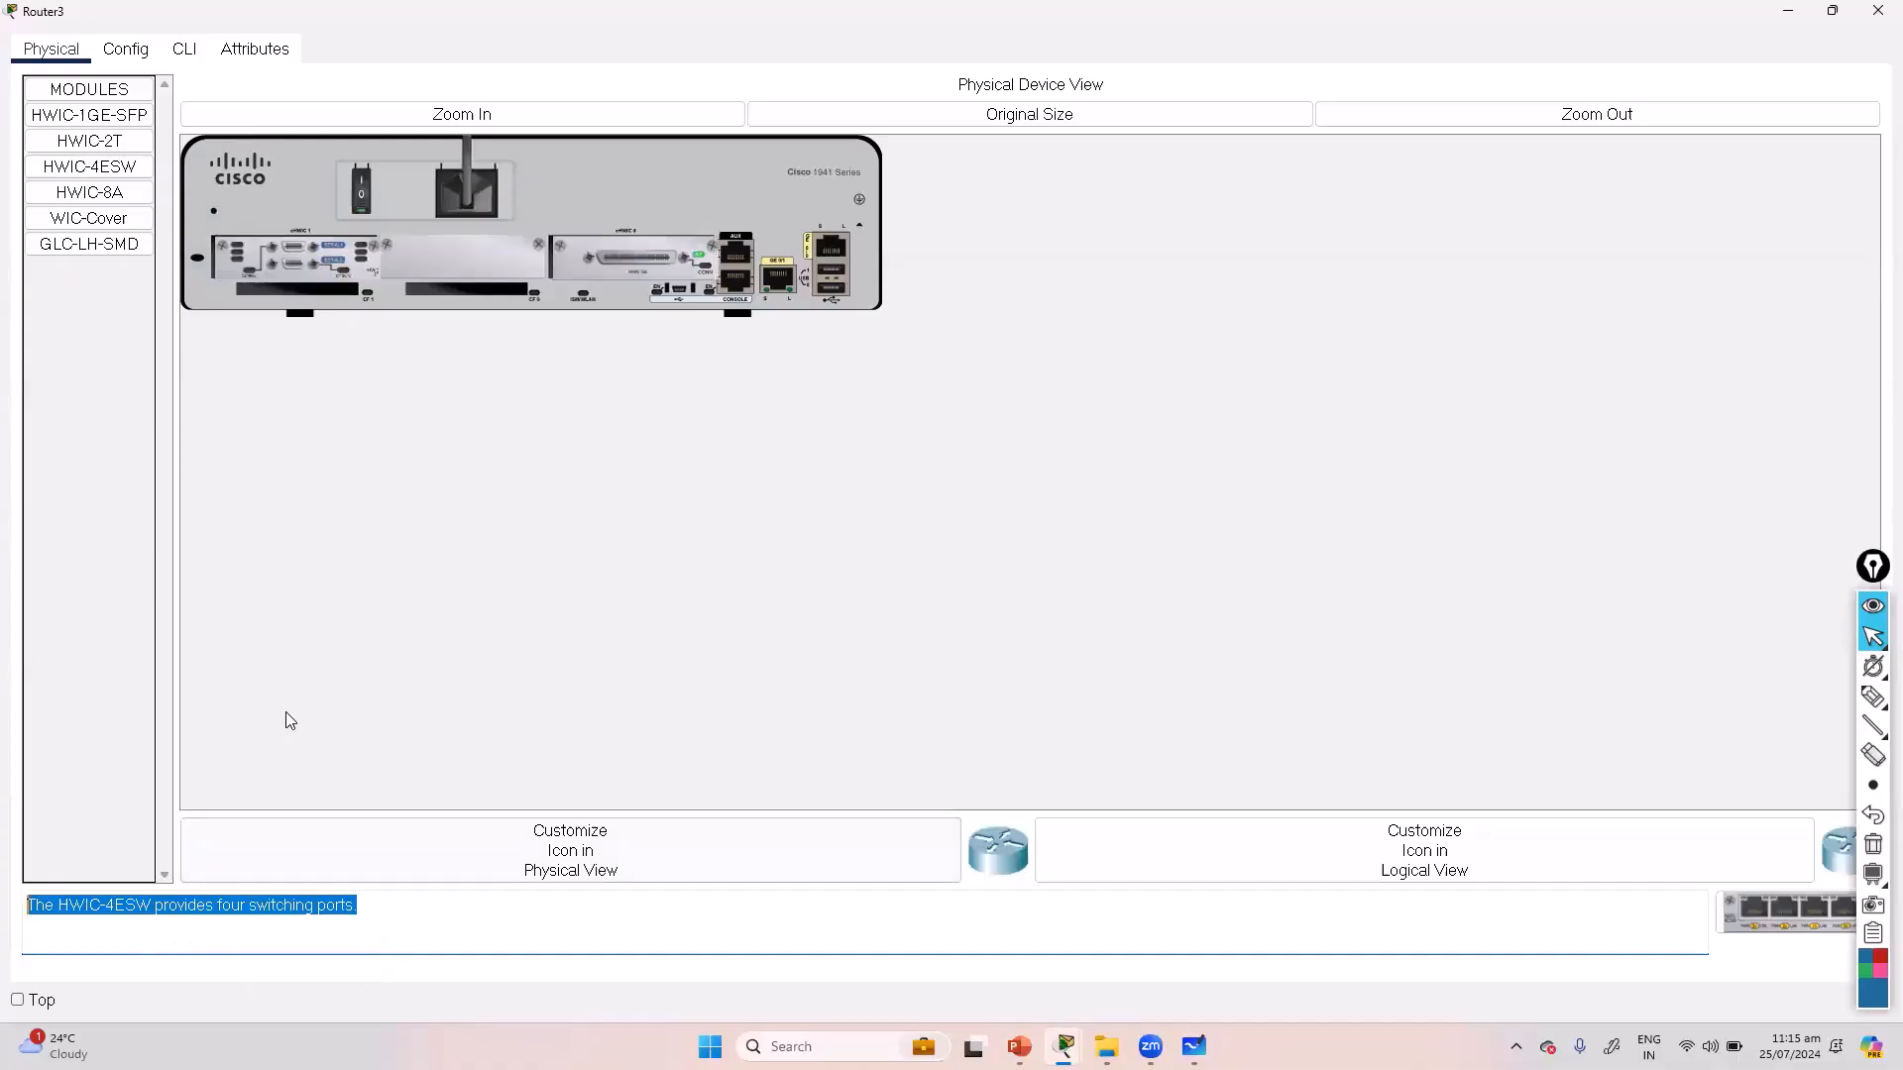
click(302, 492)
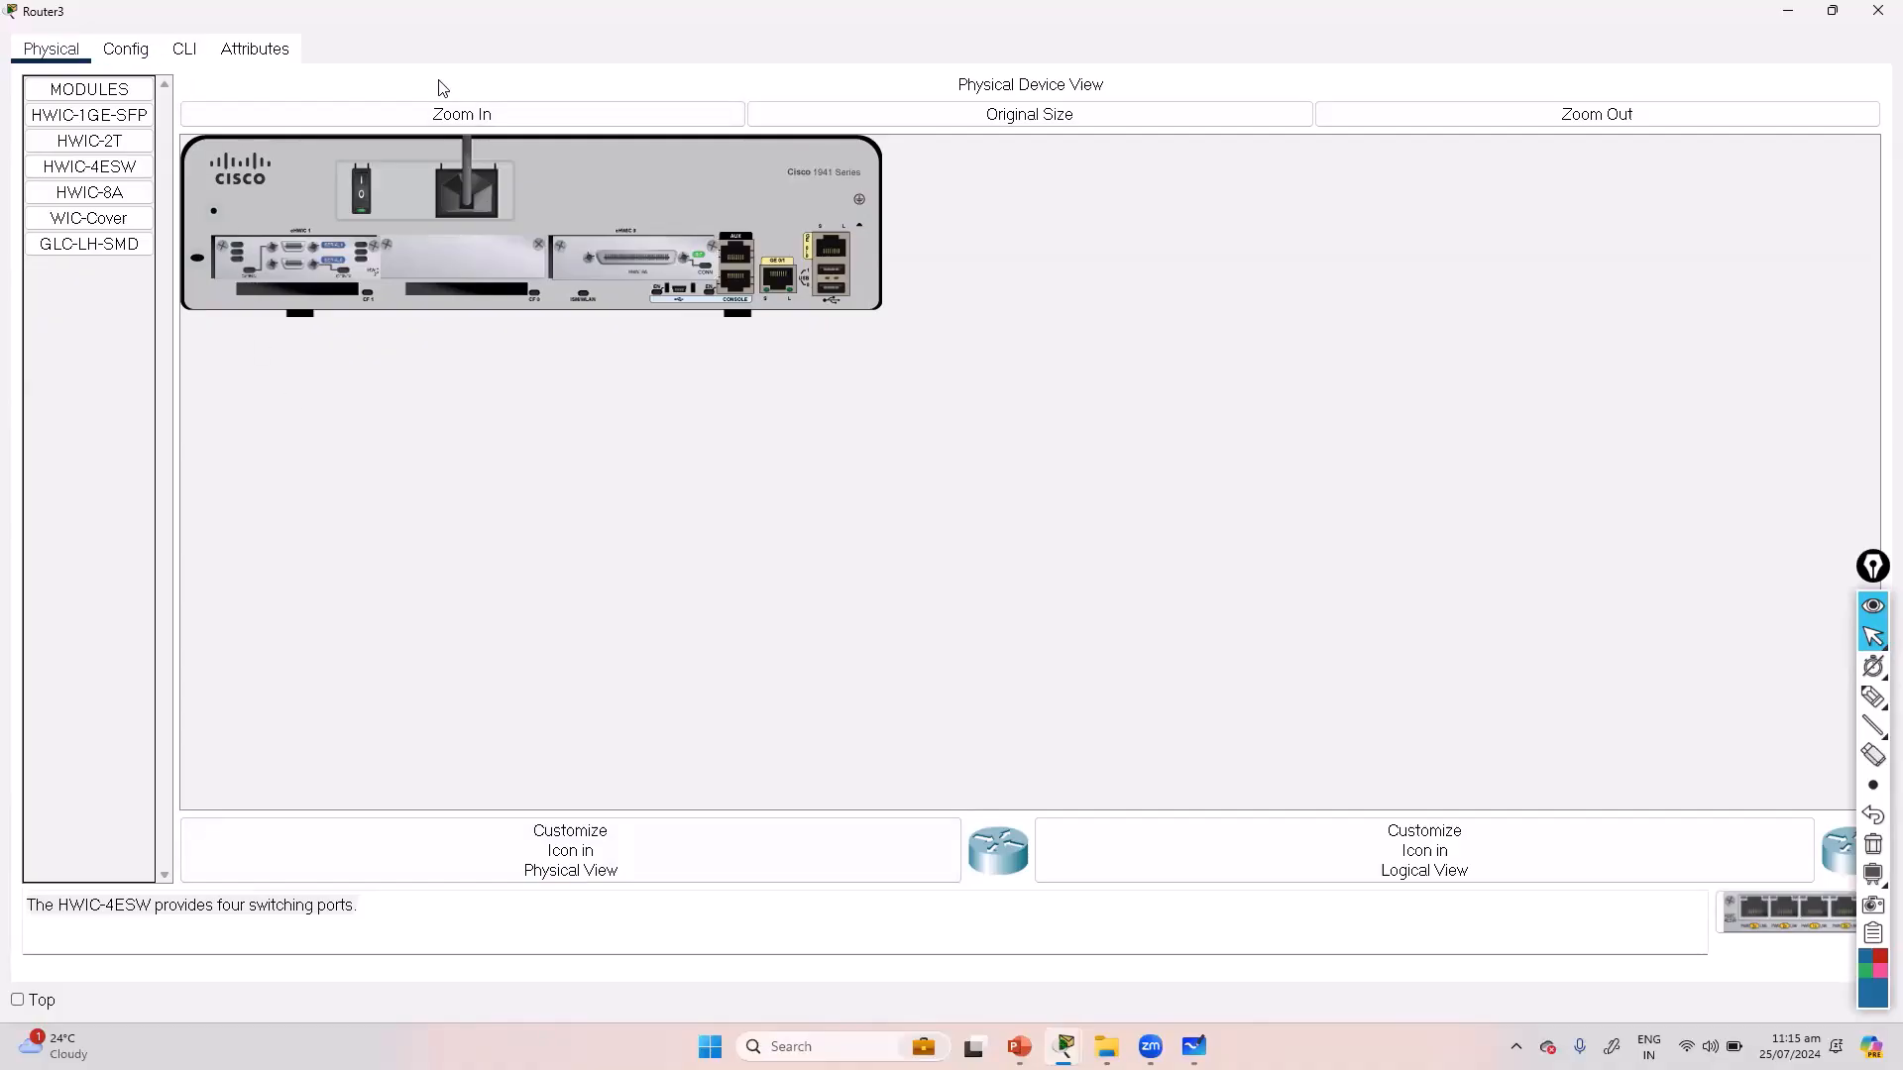
click(1878, 10)
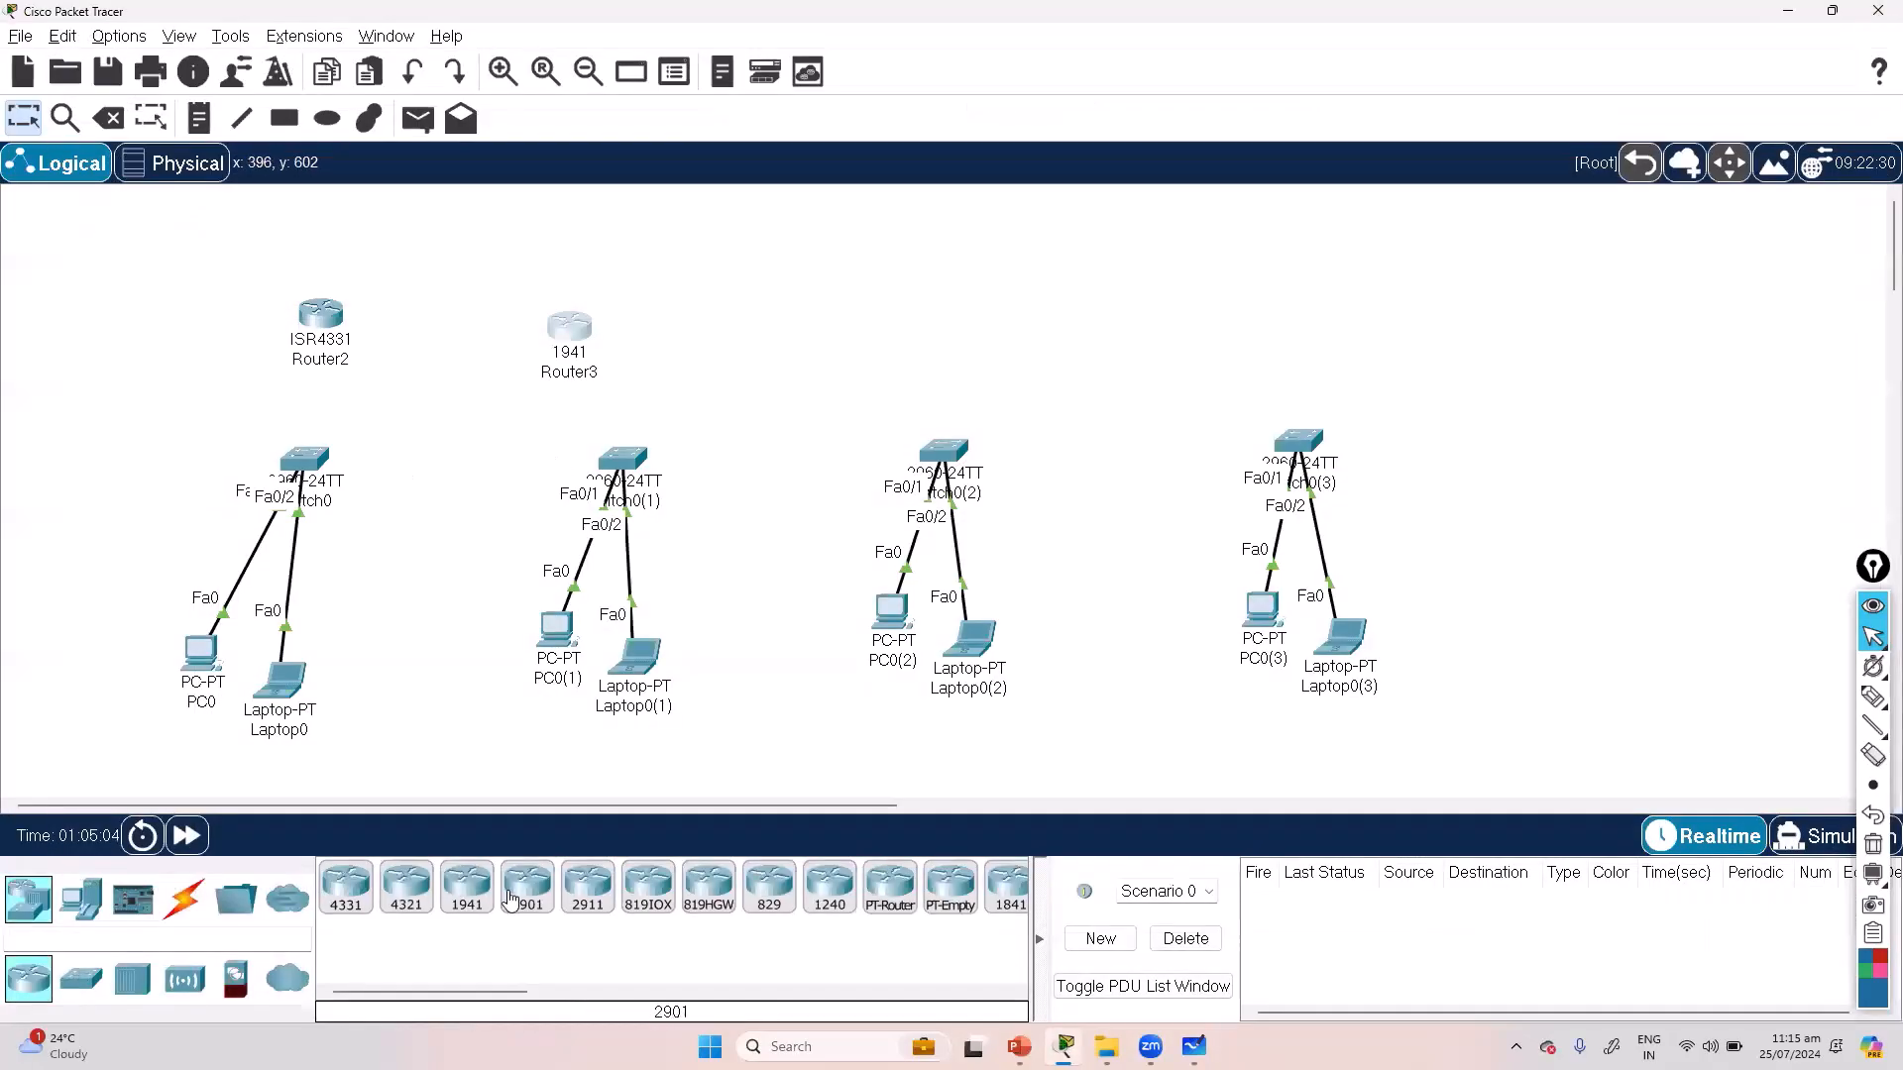
Step: Annotate the router models around the 2901 with a pen mark and clear the annotation
click(1872, 697)
mouse_move(454, 953)
mouse_down()
mouse_move(442, 847)
mouse_move(617, 844)
mouse_move(605, 804)
mouse_move(629, 835)
mouse_up()
key(Escape)
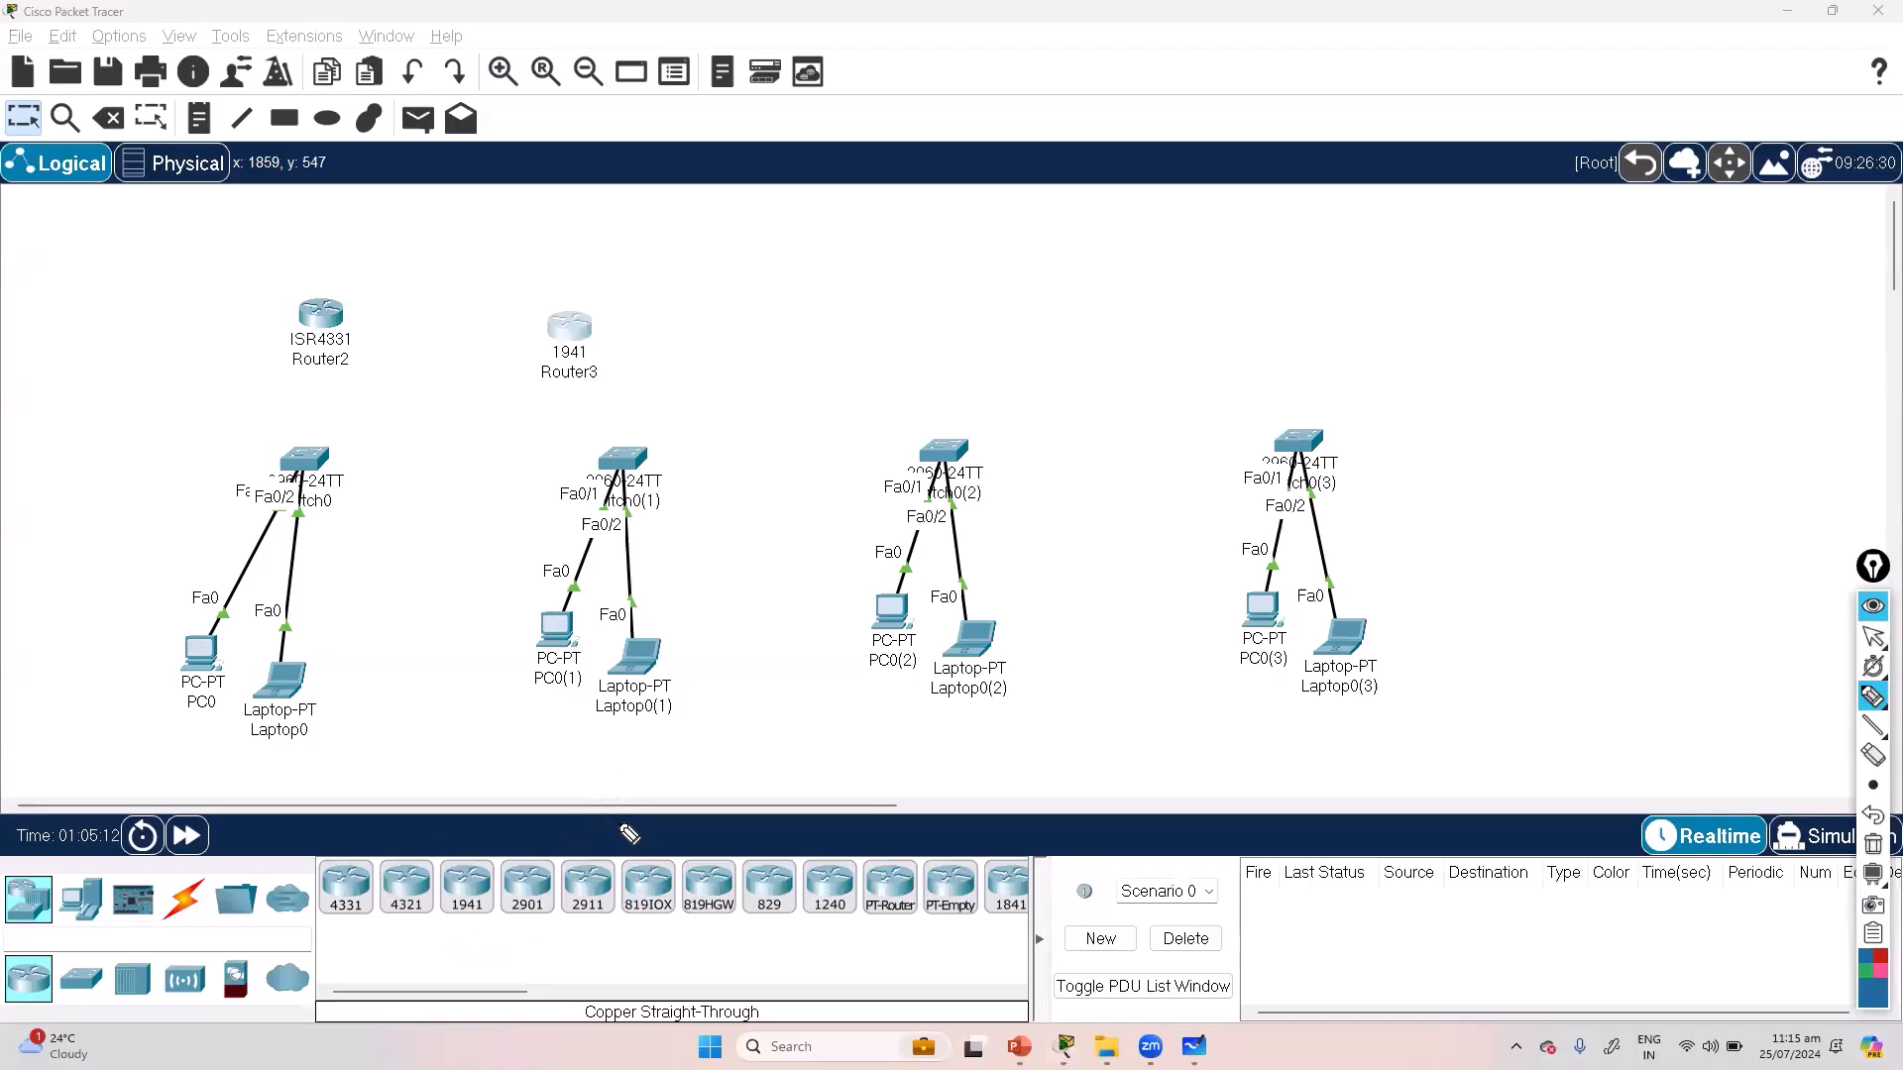
key(Escape)
Step: Delete the 1941 router from the workspace
click(479, 514)
drag(529, 274, 618, 362)
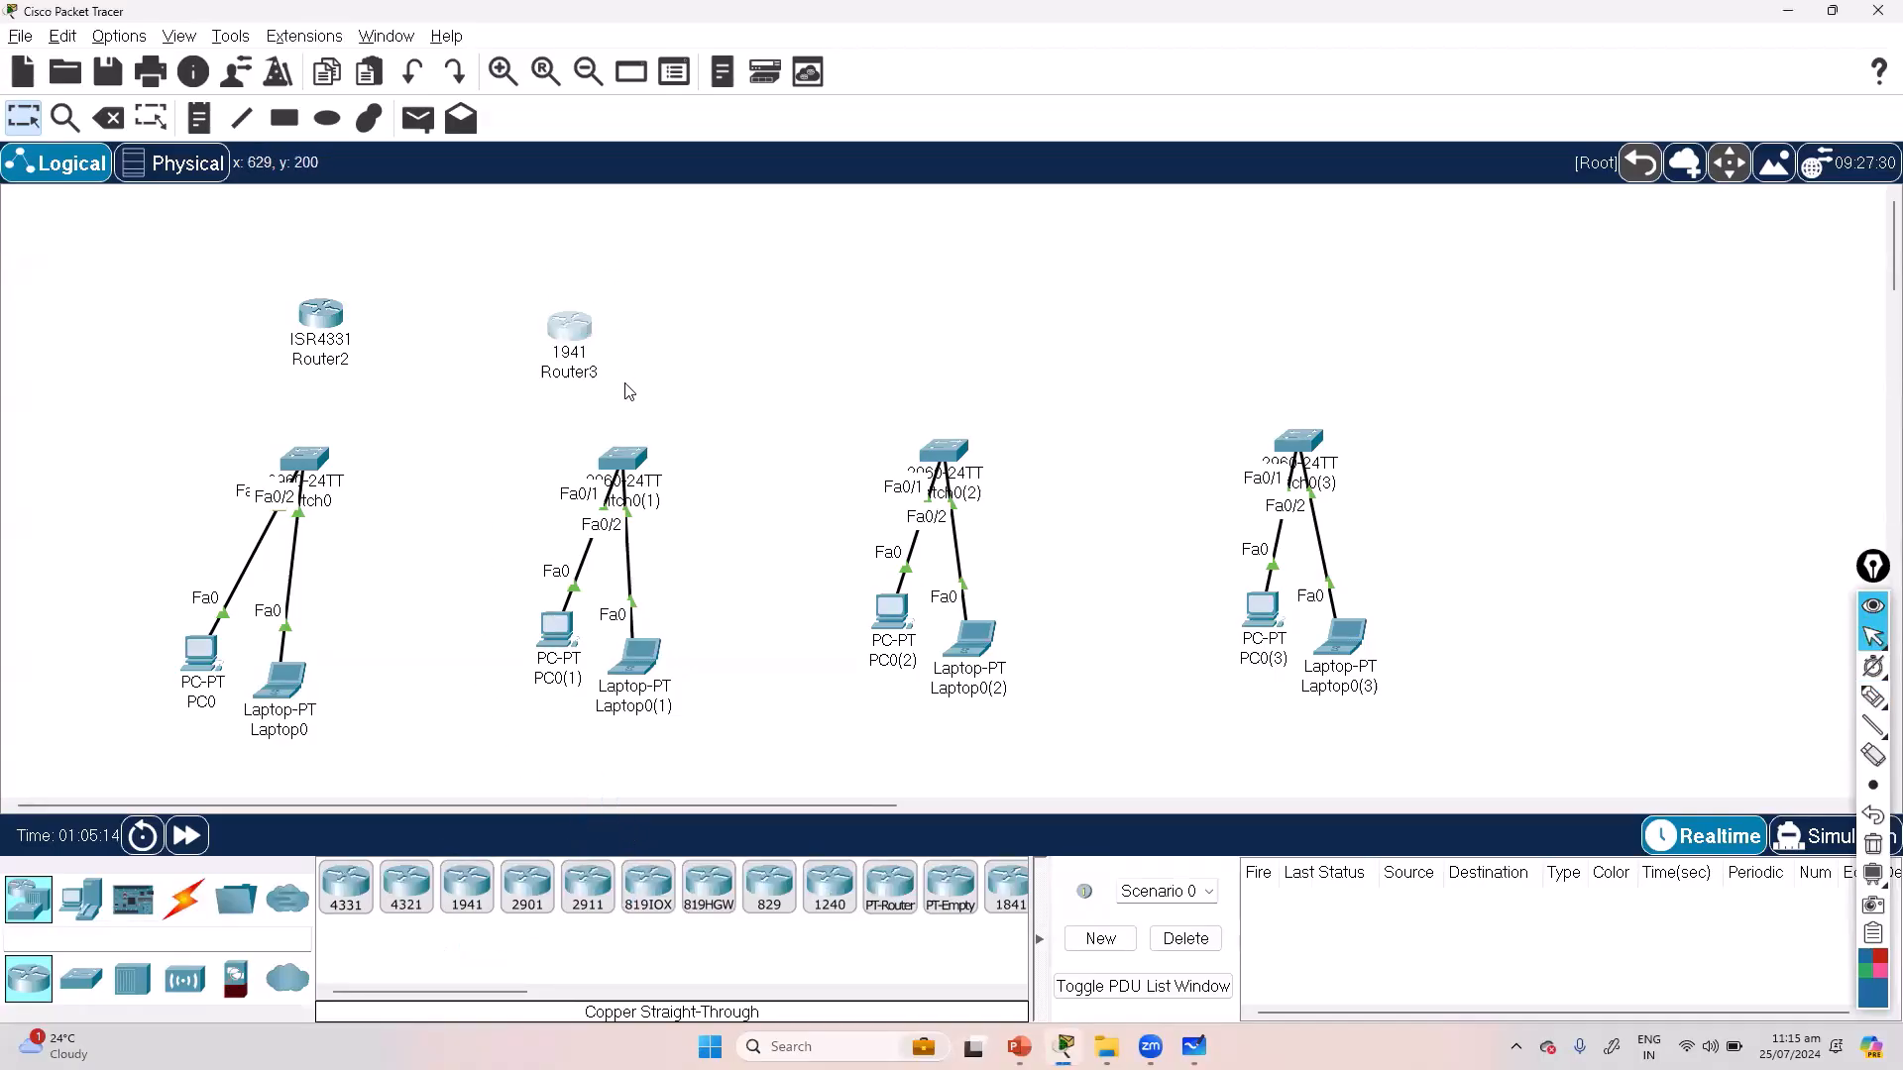
key(Delete)
key(Return)
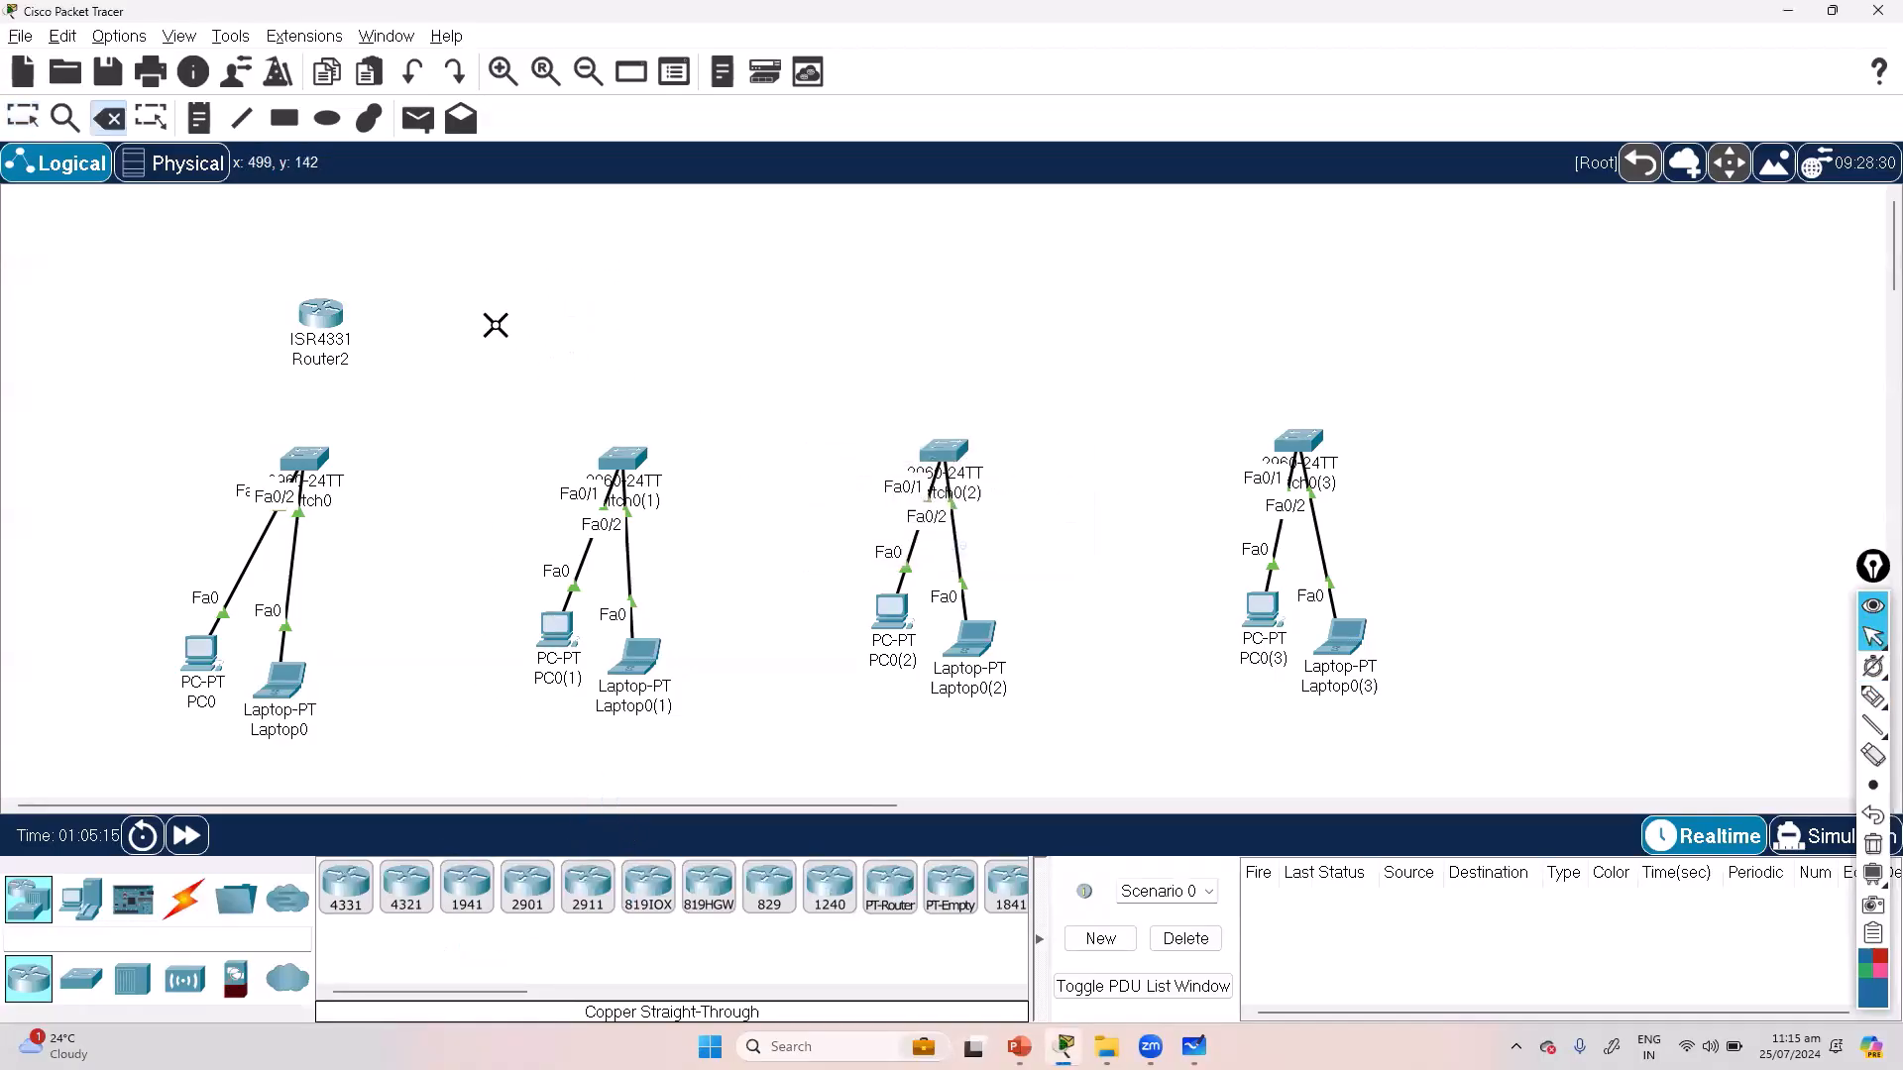
Step: Reopen Router2's physical view to review its installed modules
drag(322, 315, 322, 309)
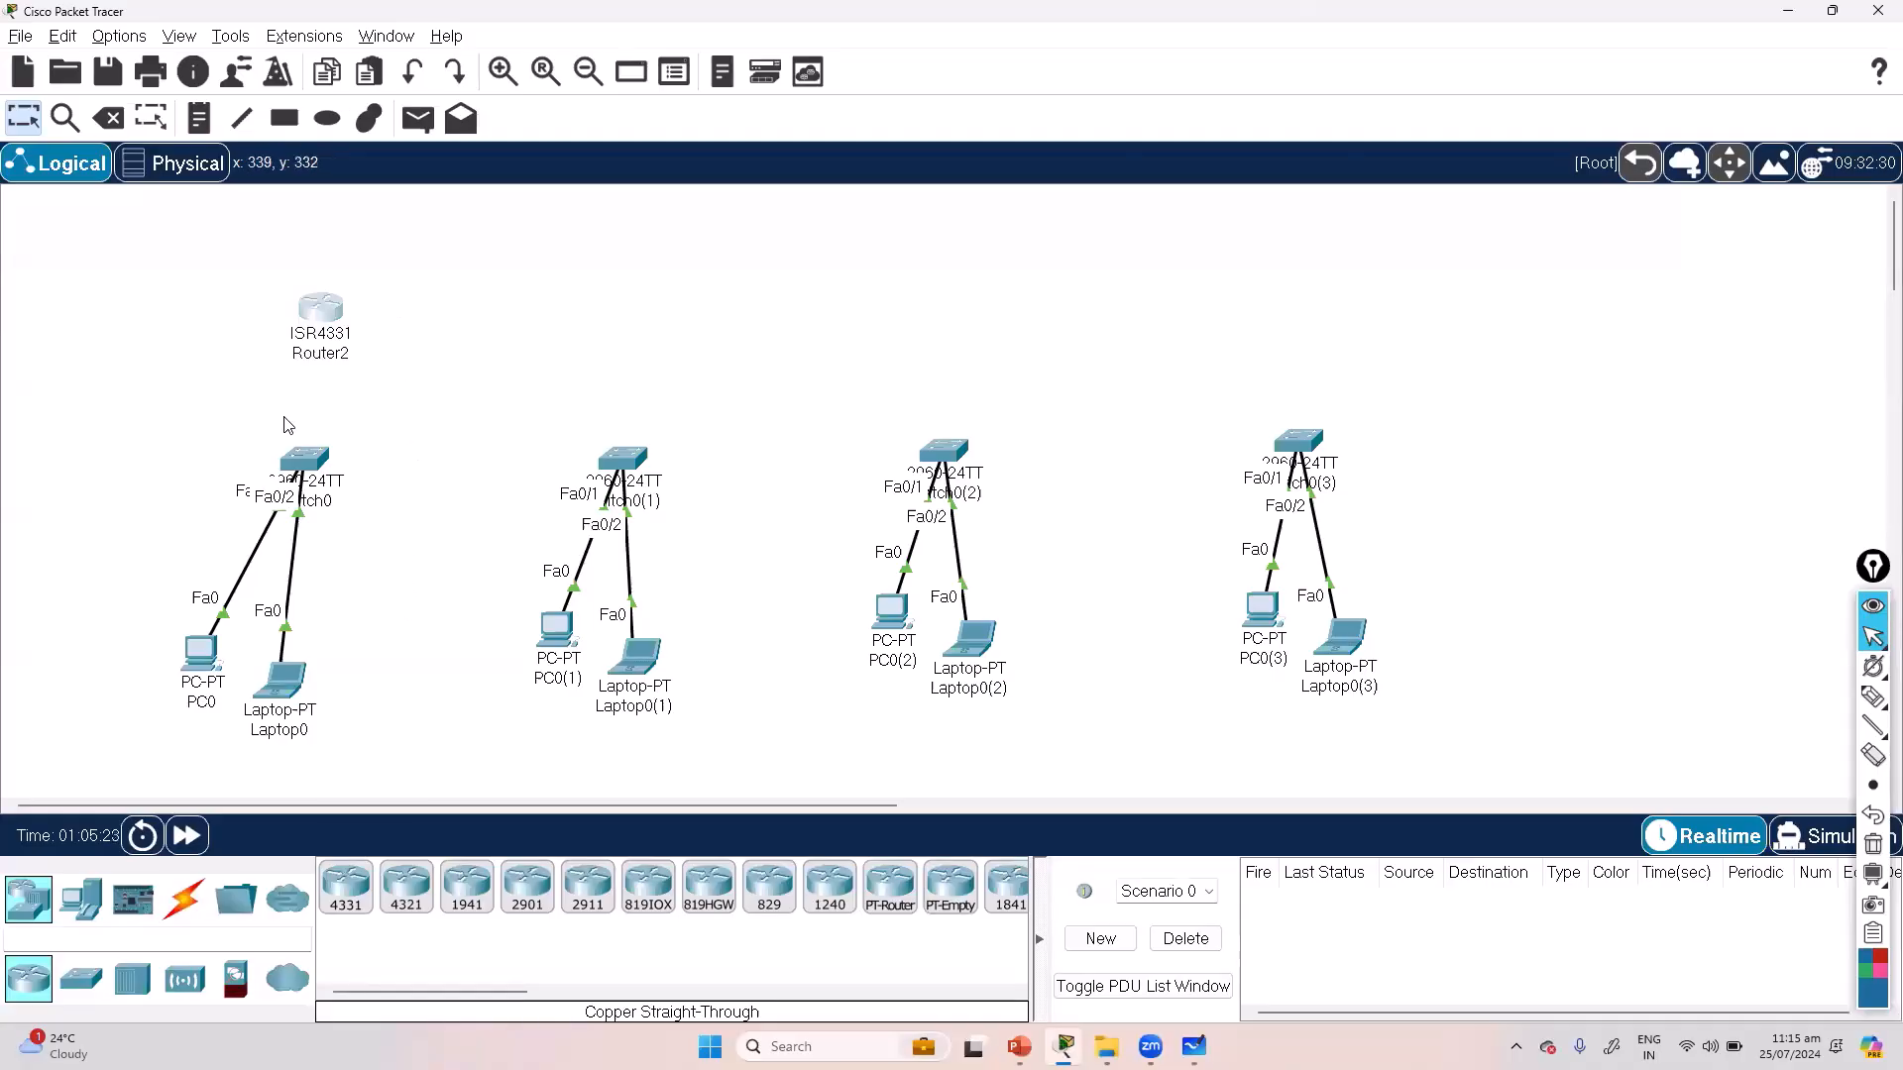
click(322, 307)
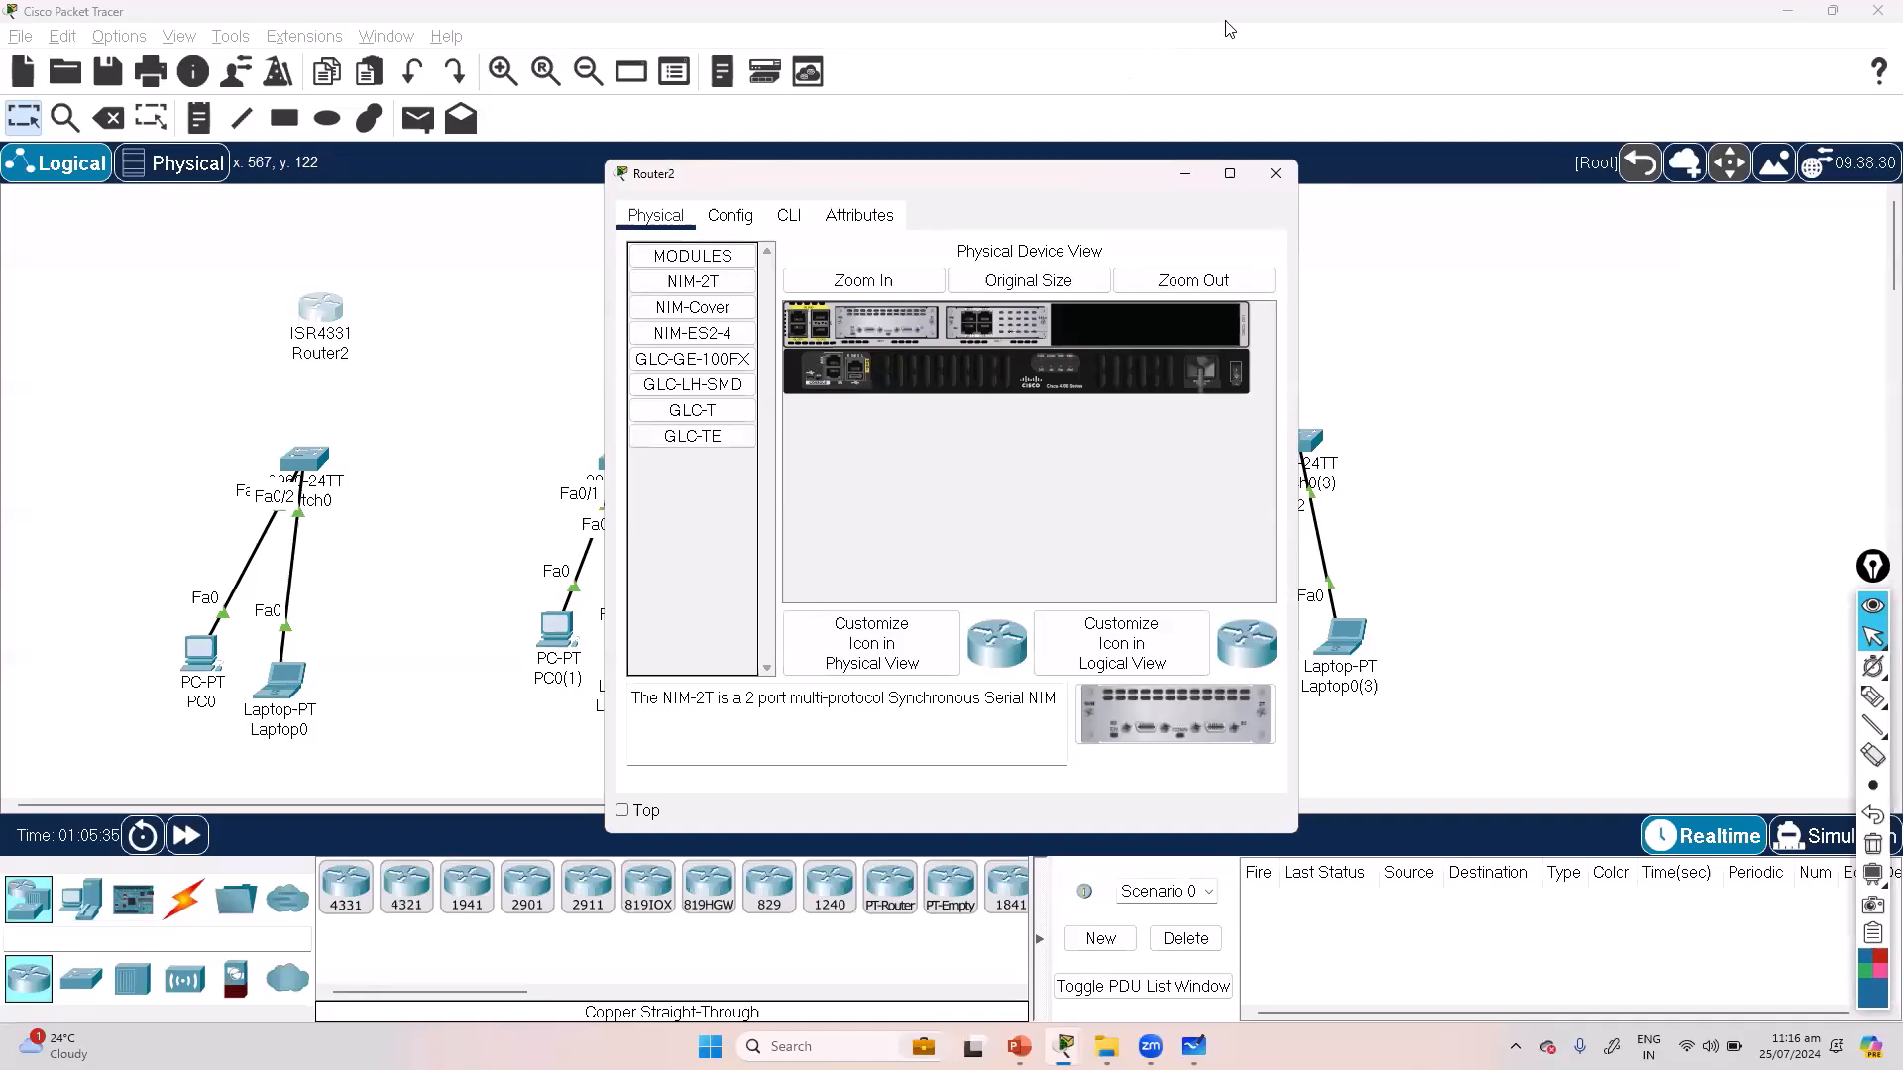
click(1323, 111)
click(460, 326)
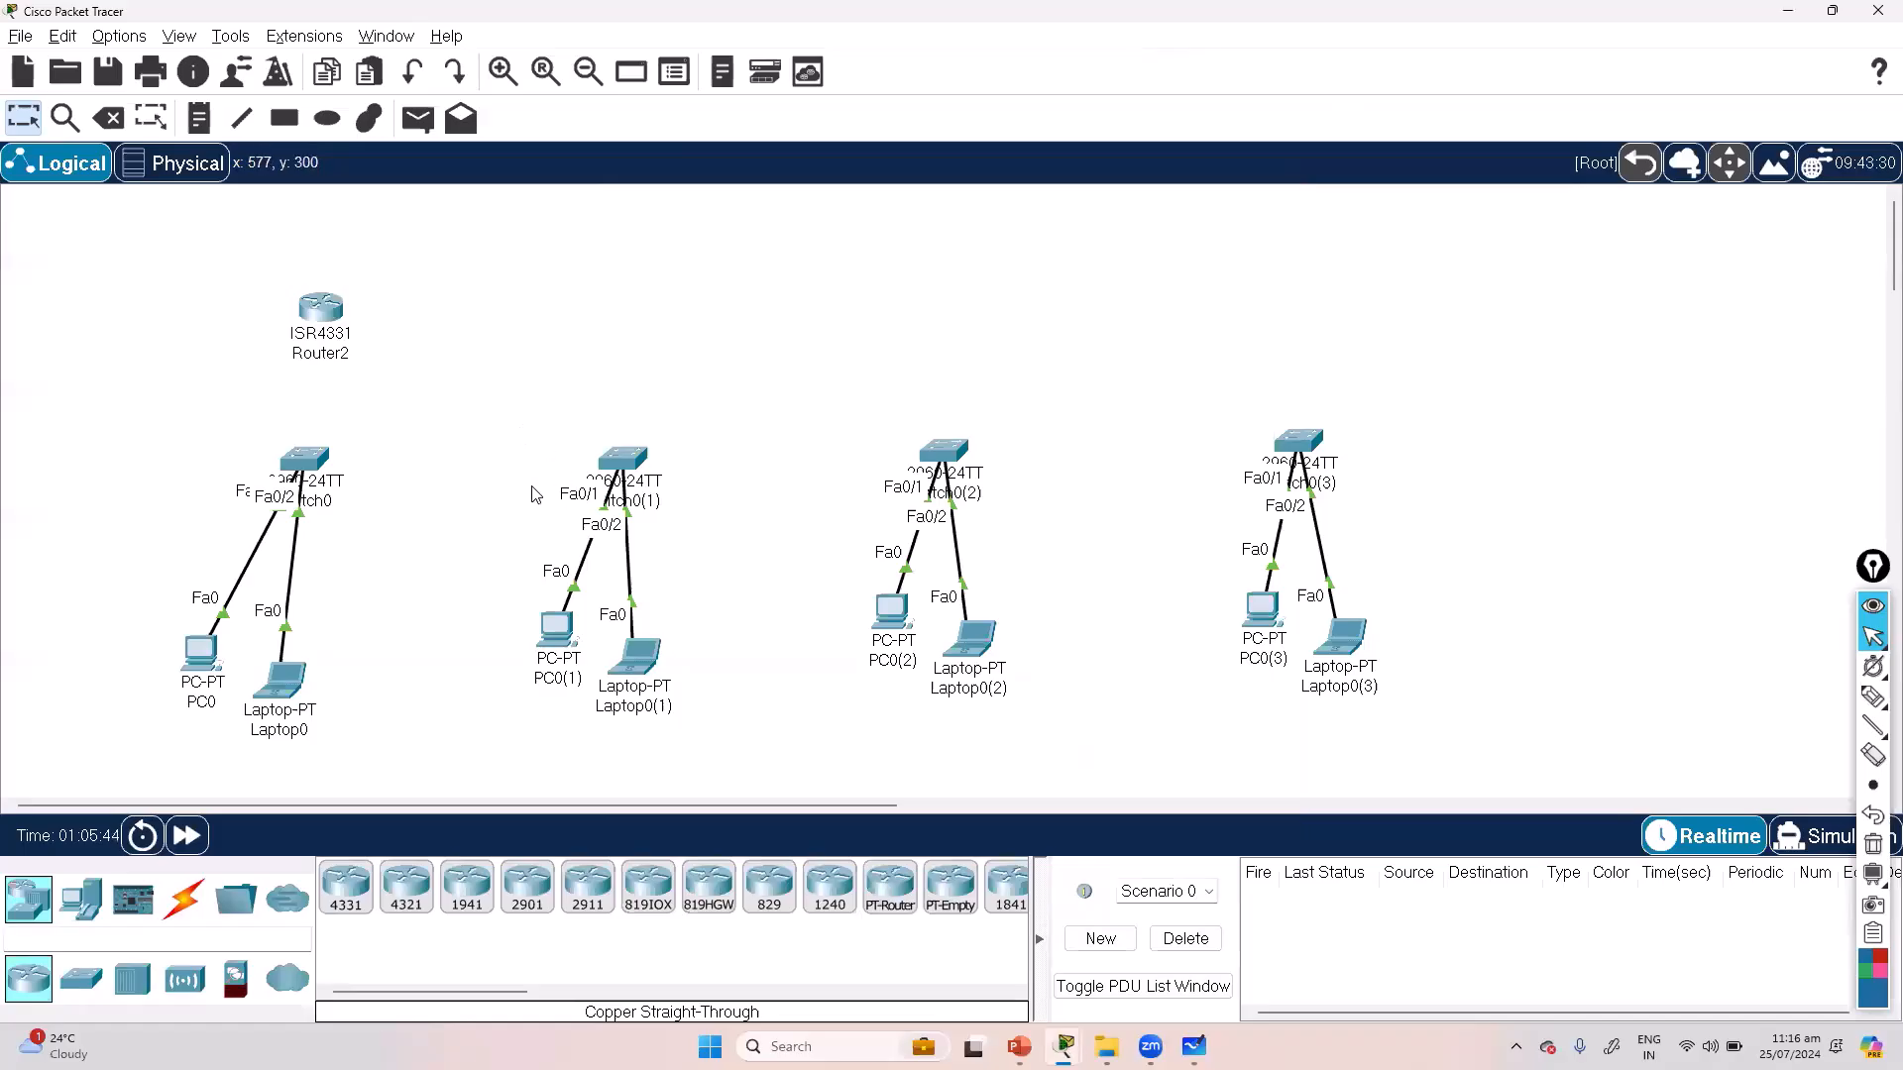
Step: Replace Router2 with a new ISR4331 router above the first site's switch
drag(414, 248, 266, 337)
key(Delete)
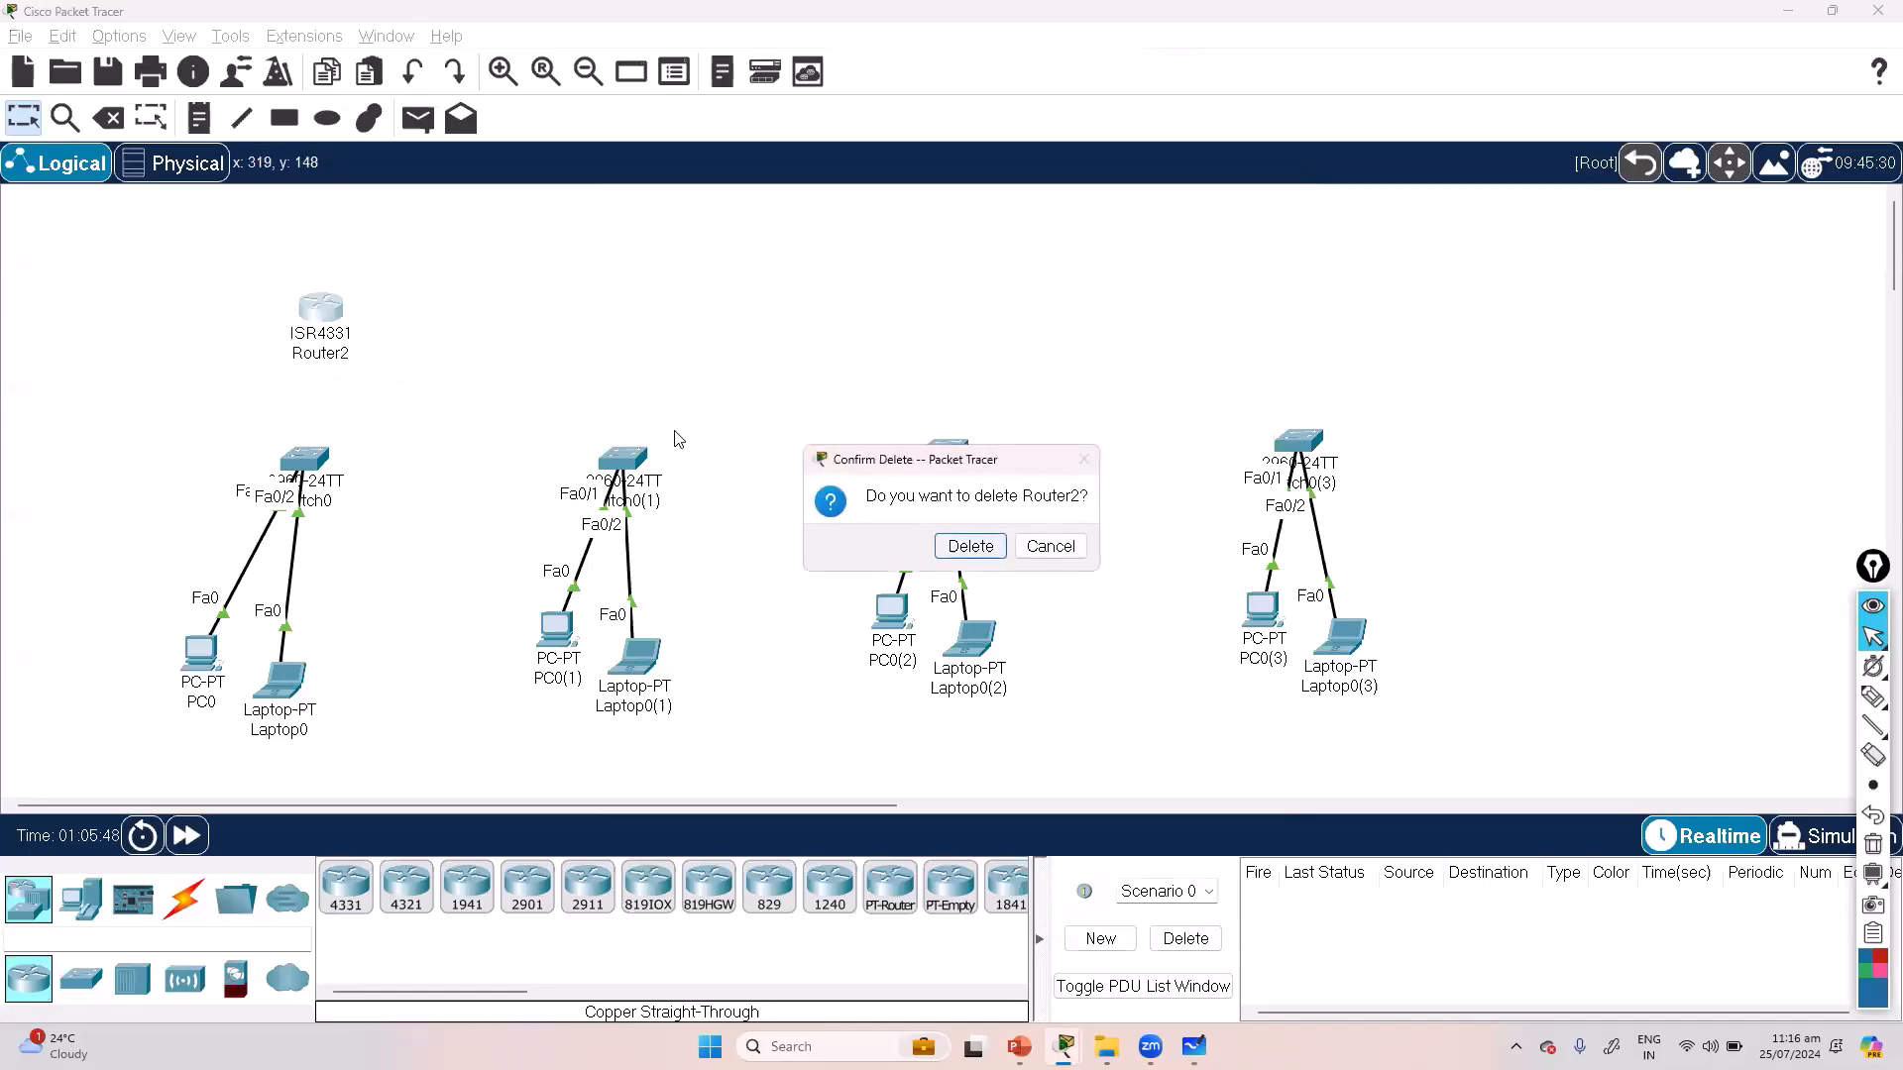
key(Return)
drag(320, 911, 332, 289)
Step: Inspect the new ISR4331 router's physical view and its command-line boot output
click(335, 290)
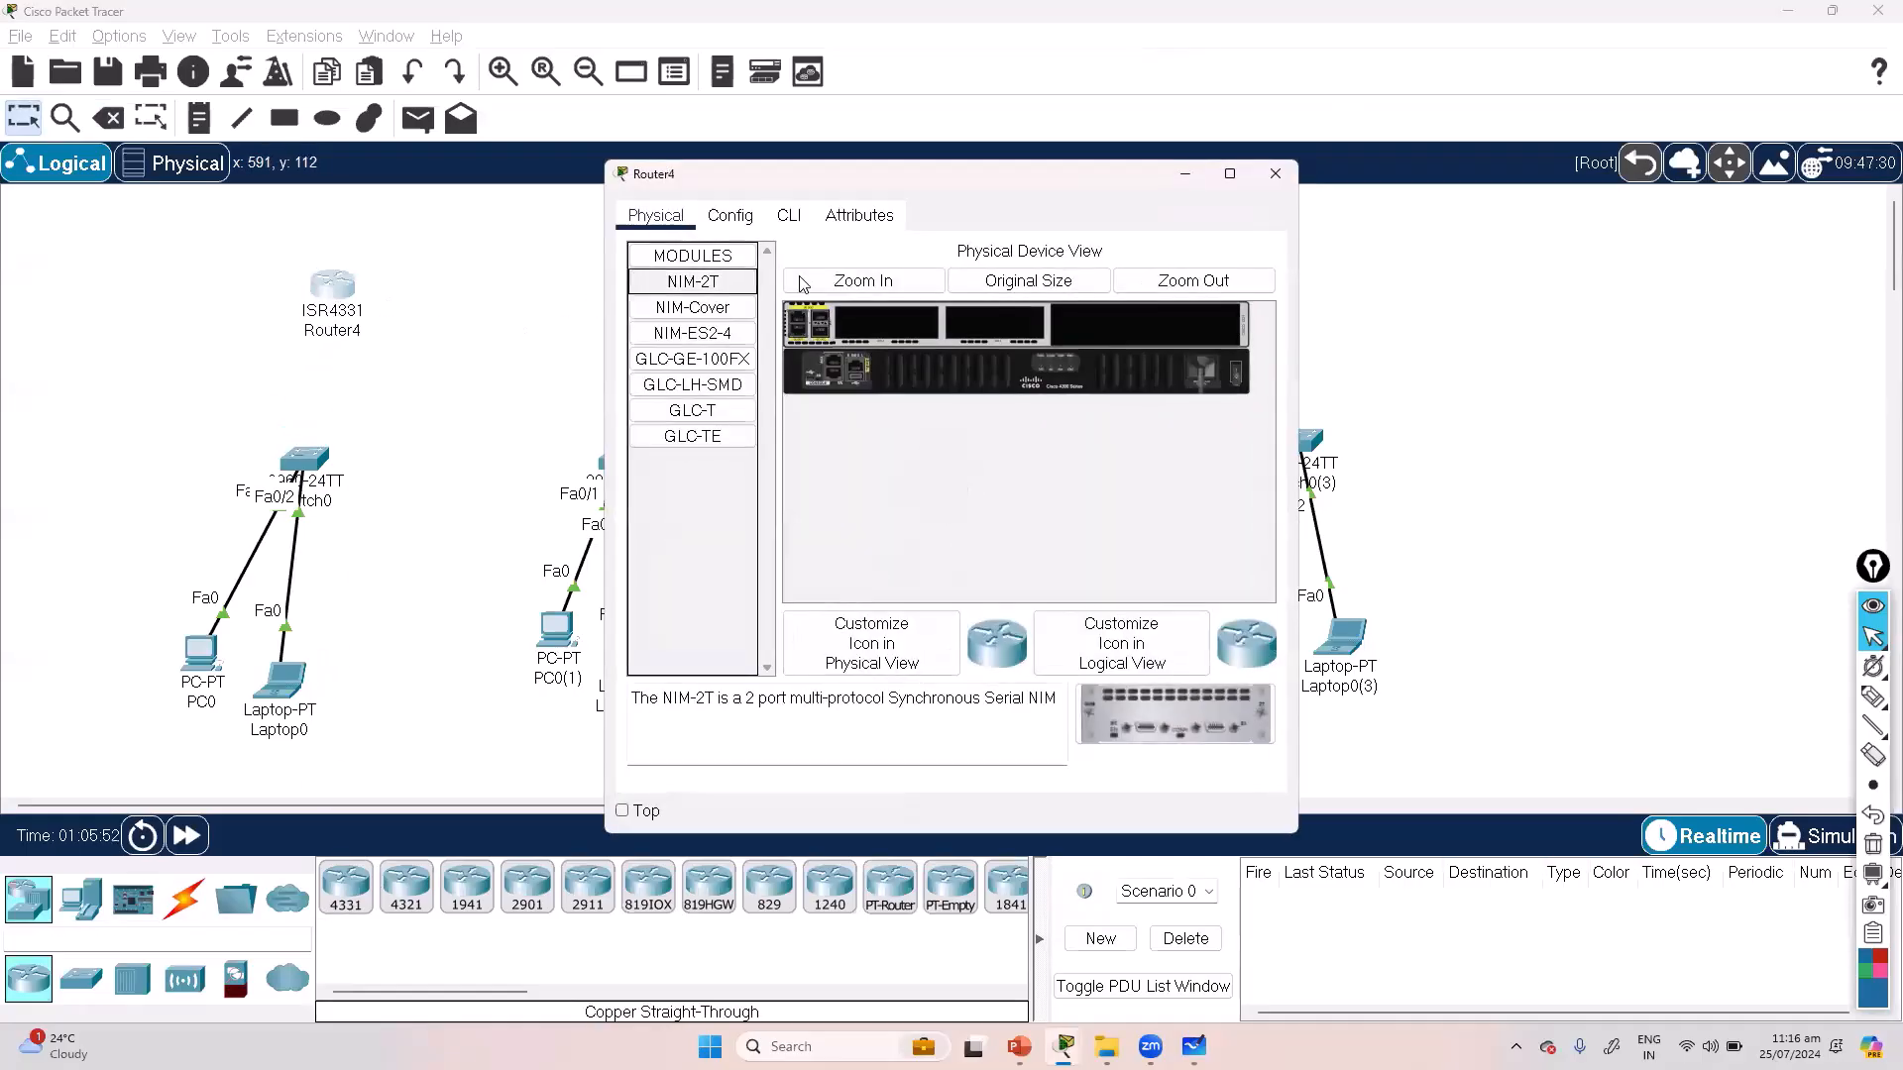
click(789, 216)
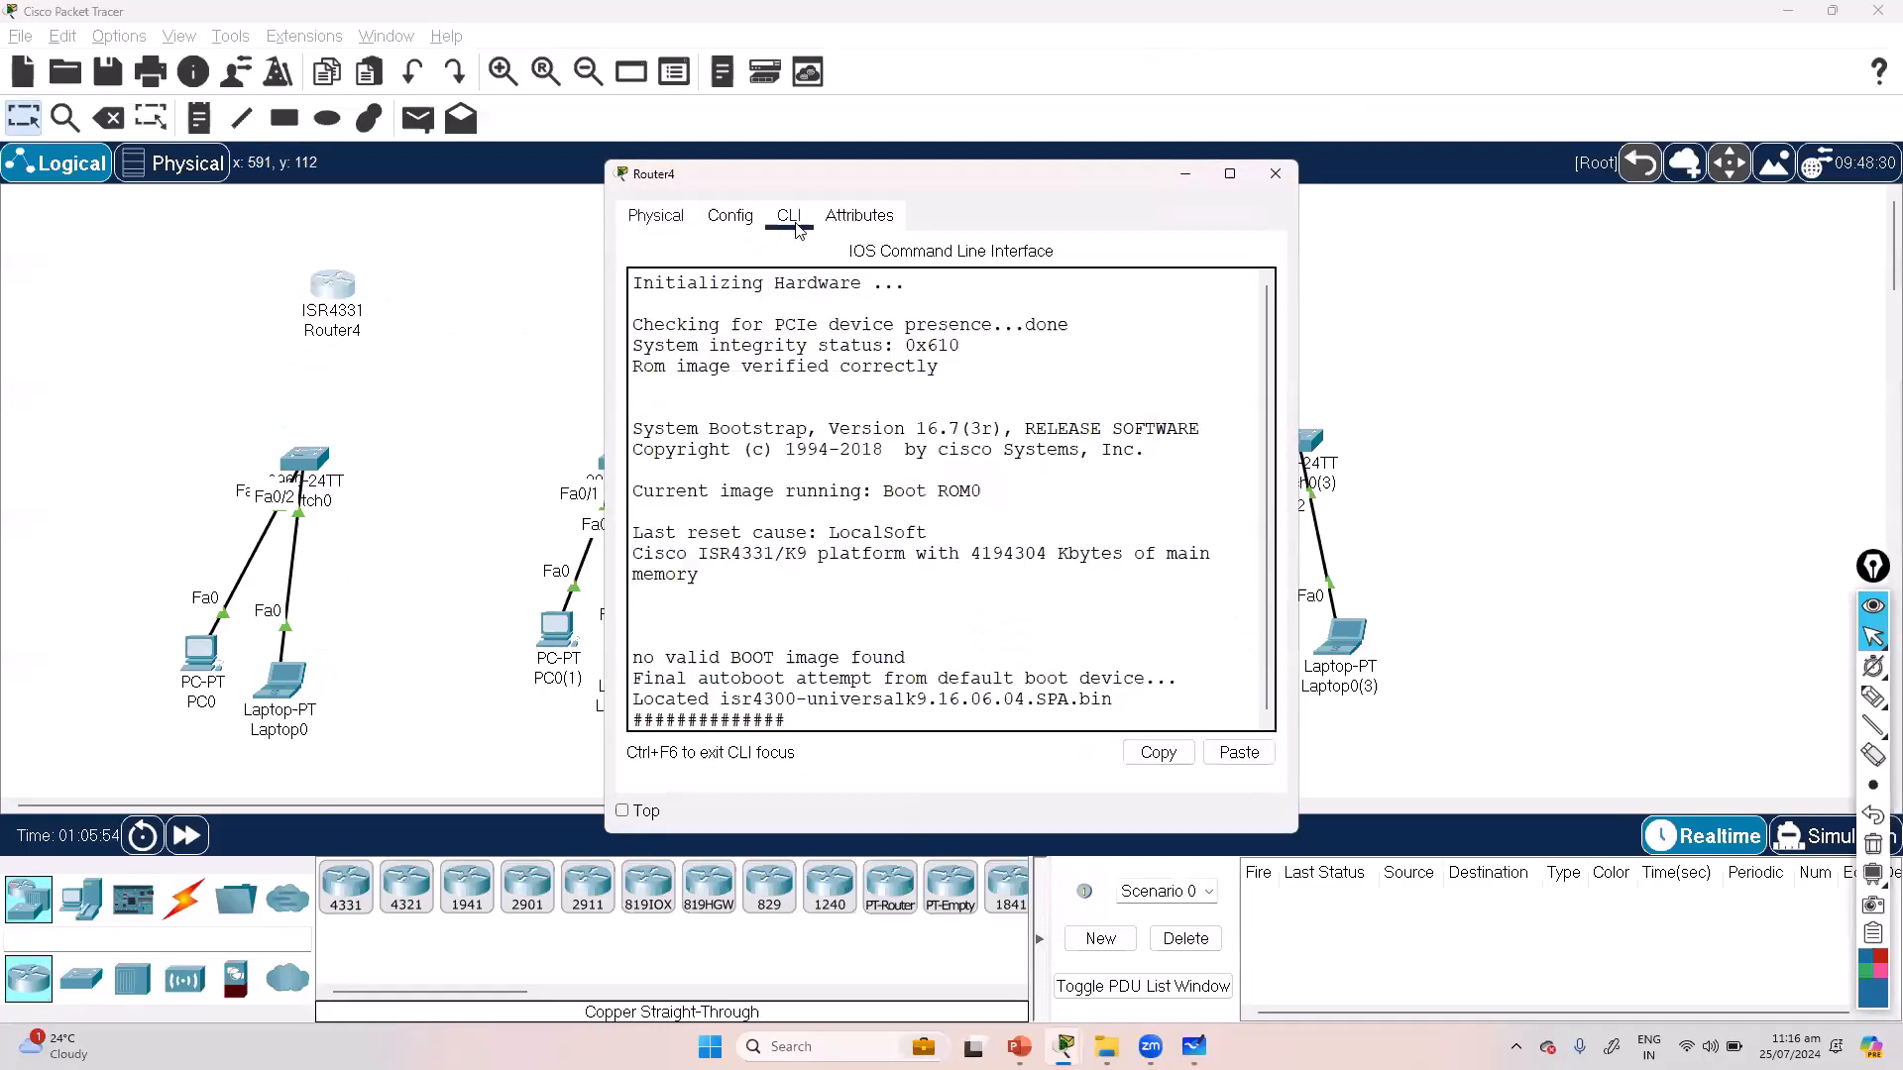
click(655, 216)
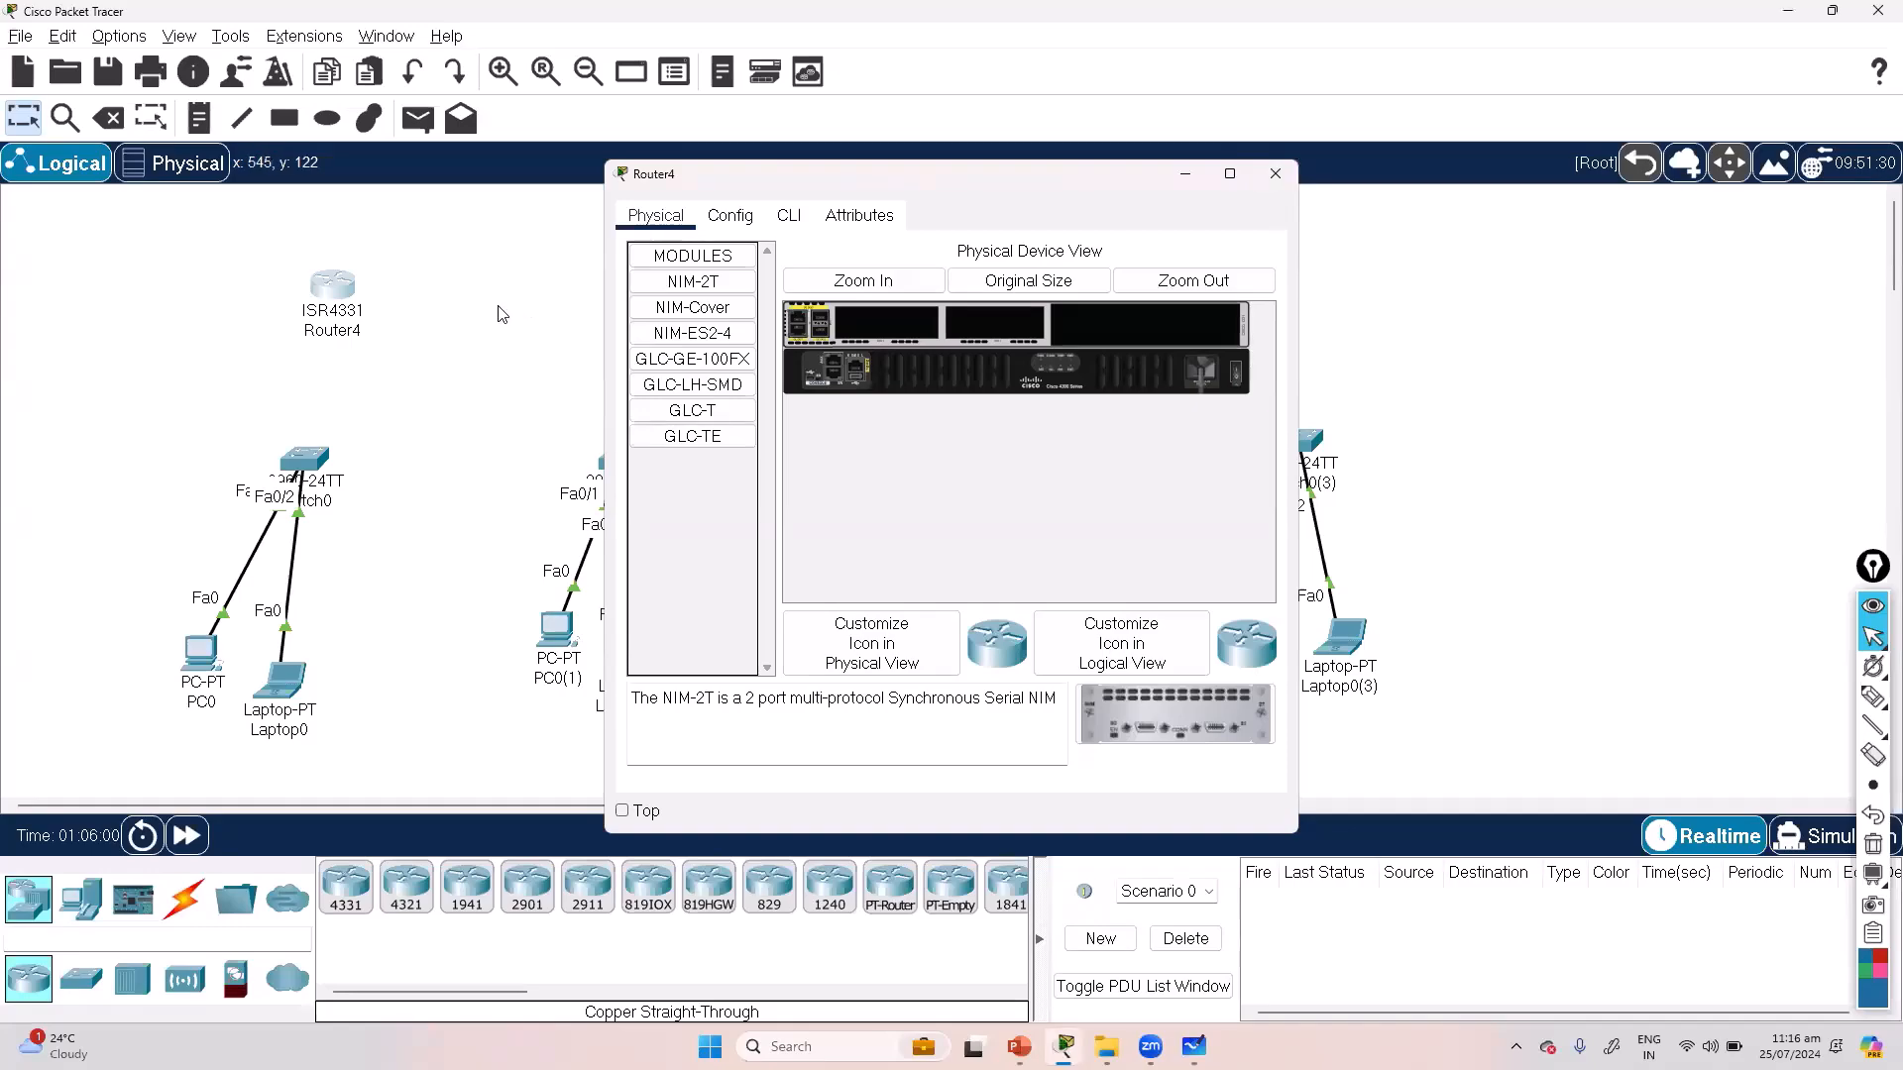
click(1272, 175)
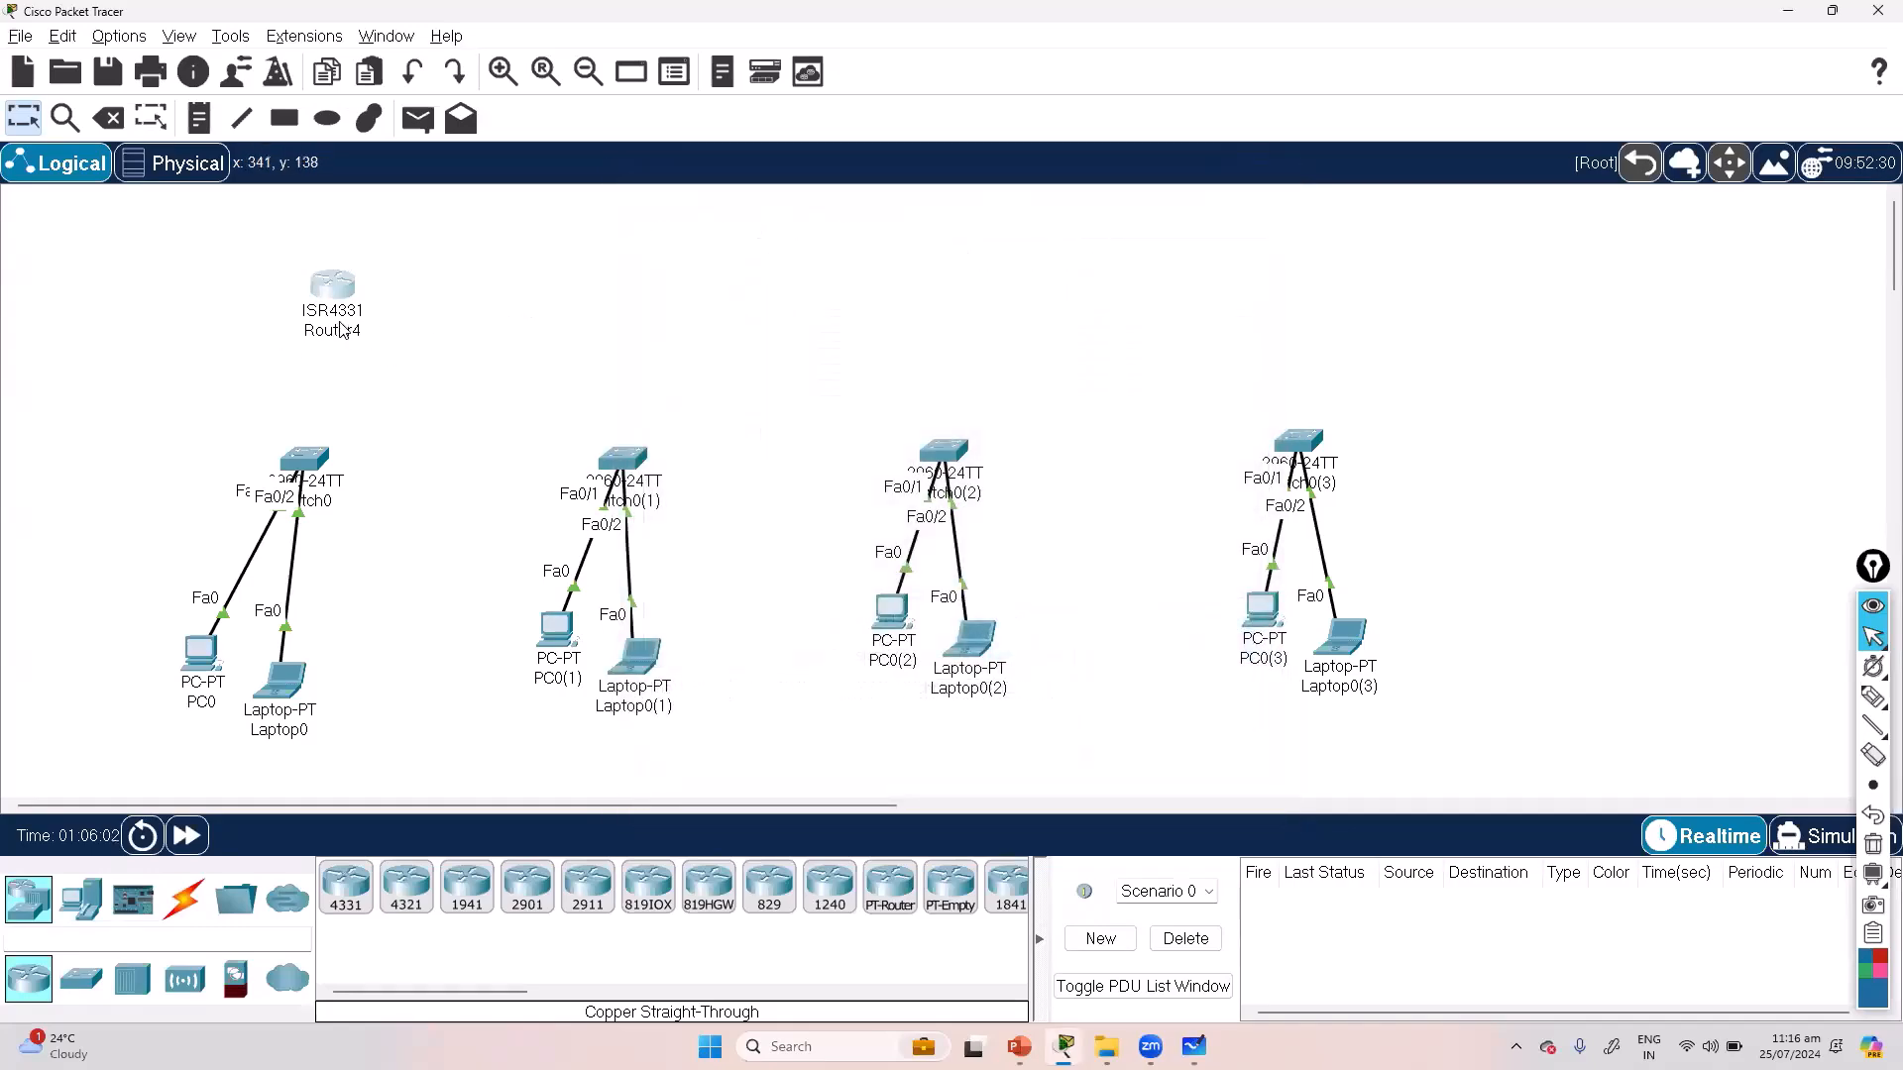
Step: Paste three copies of the ISR4331 router and position one above each of the other three switches
key(ctrl+v)
drag(330, 253, 622, 298)
key(ctrl+v)
drag(340, 241, 928, 259)
key(ctrl+v)
drag(340, 240, 1244, 260)
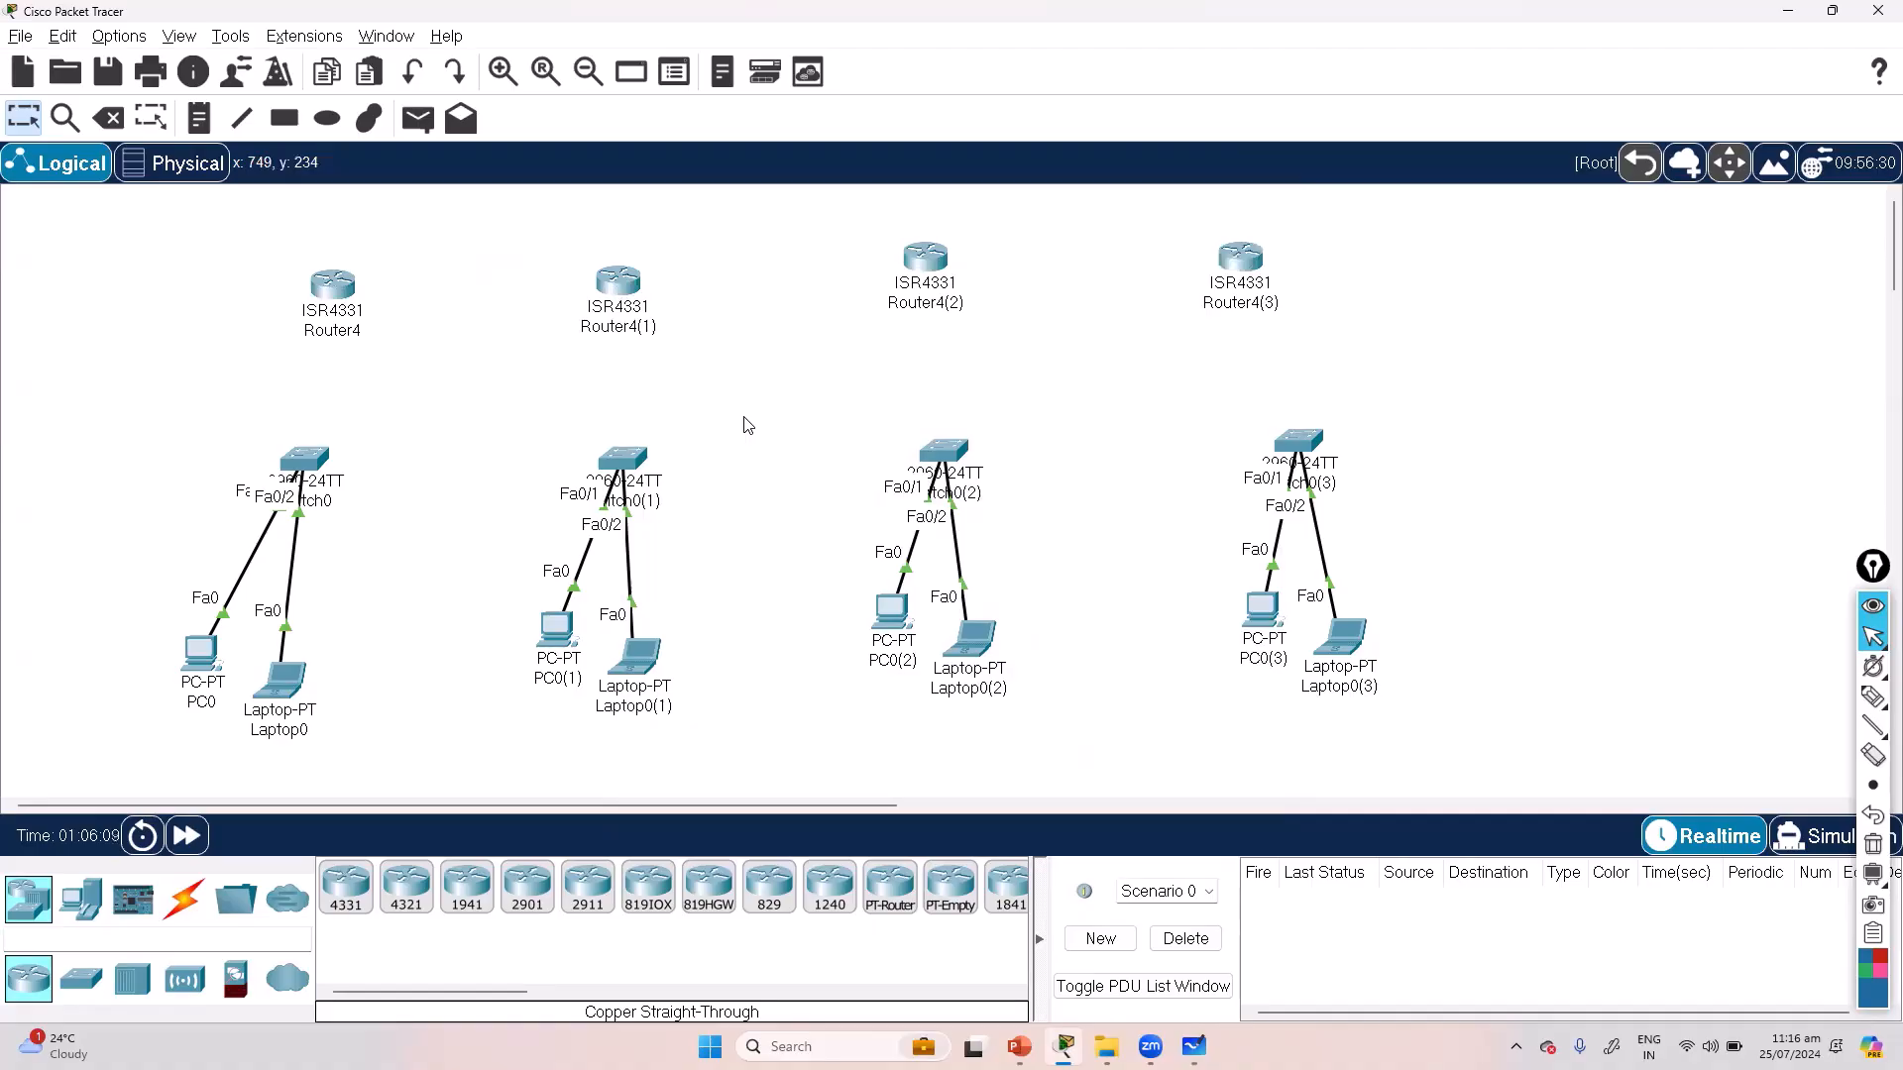
Step: Rename the first site's router as R1 and the second site's router as R2(1)
click(334, 329)
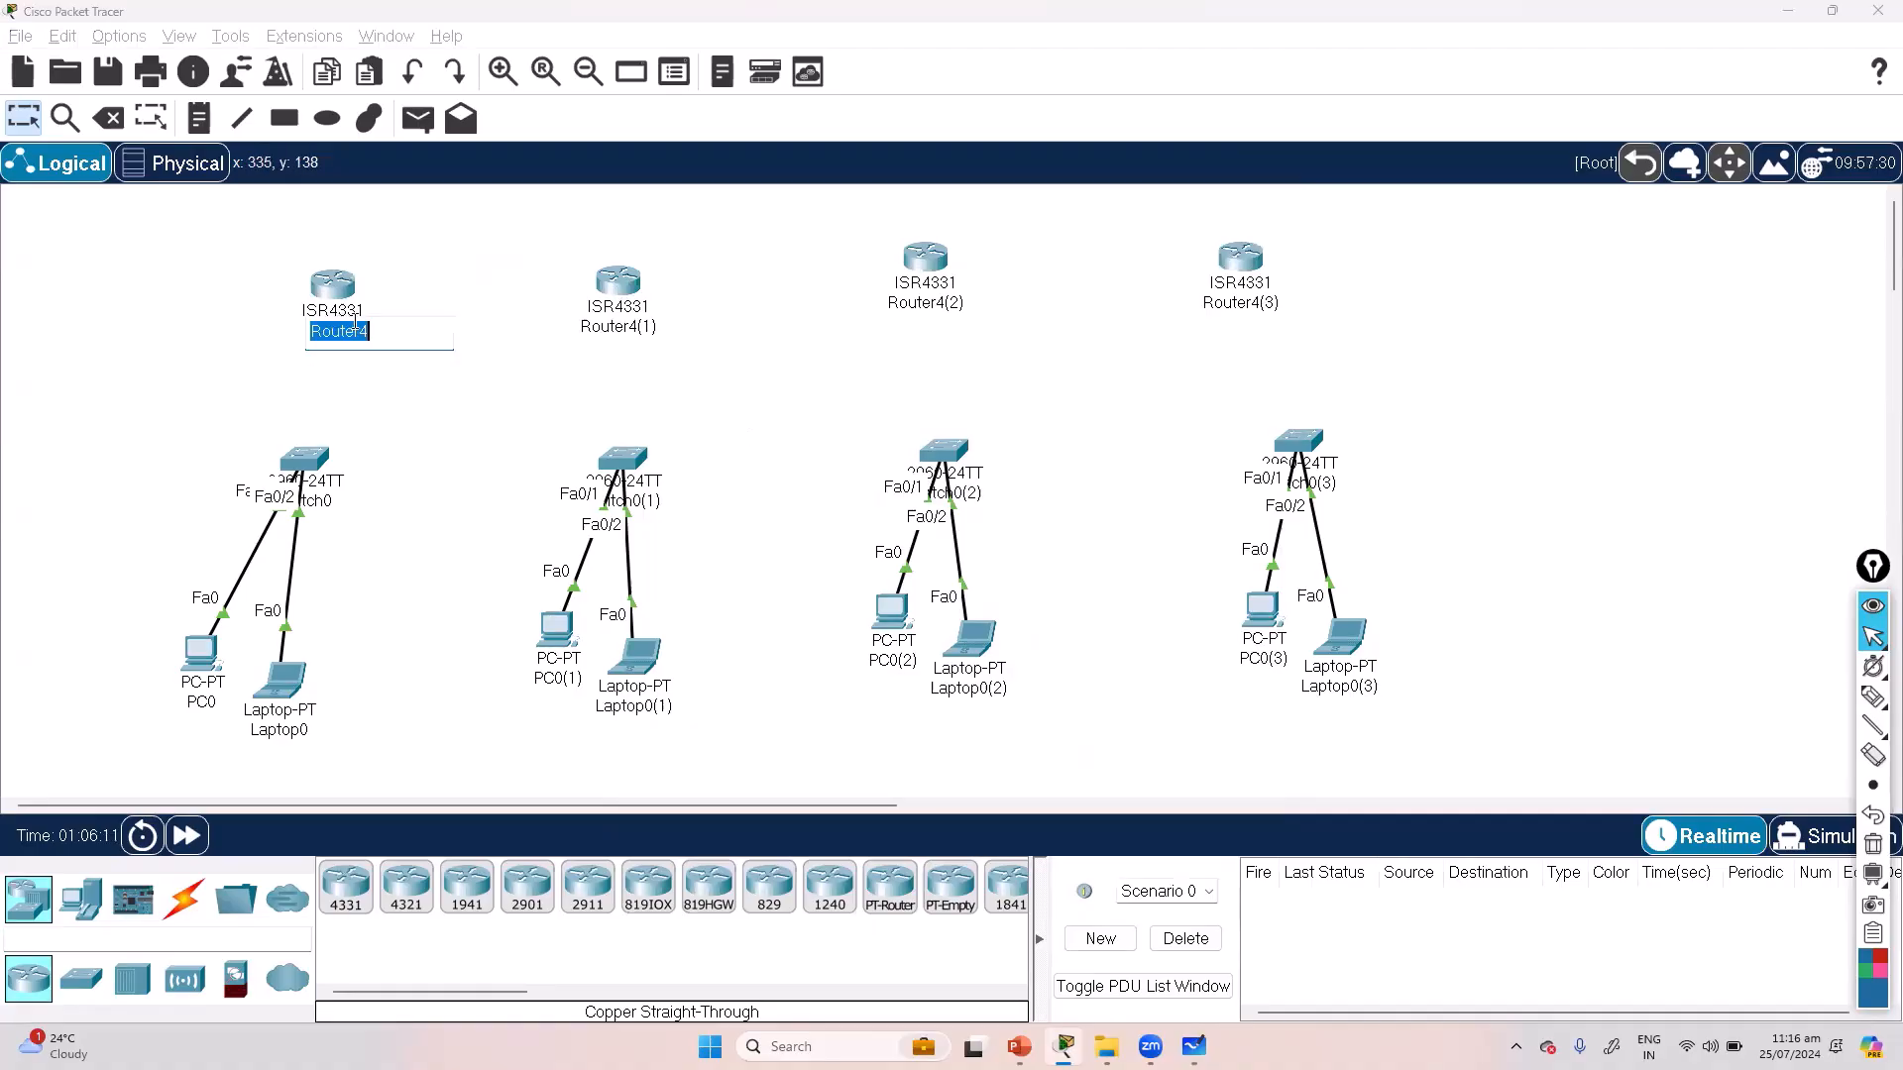
text(R1)
key(Return)
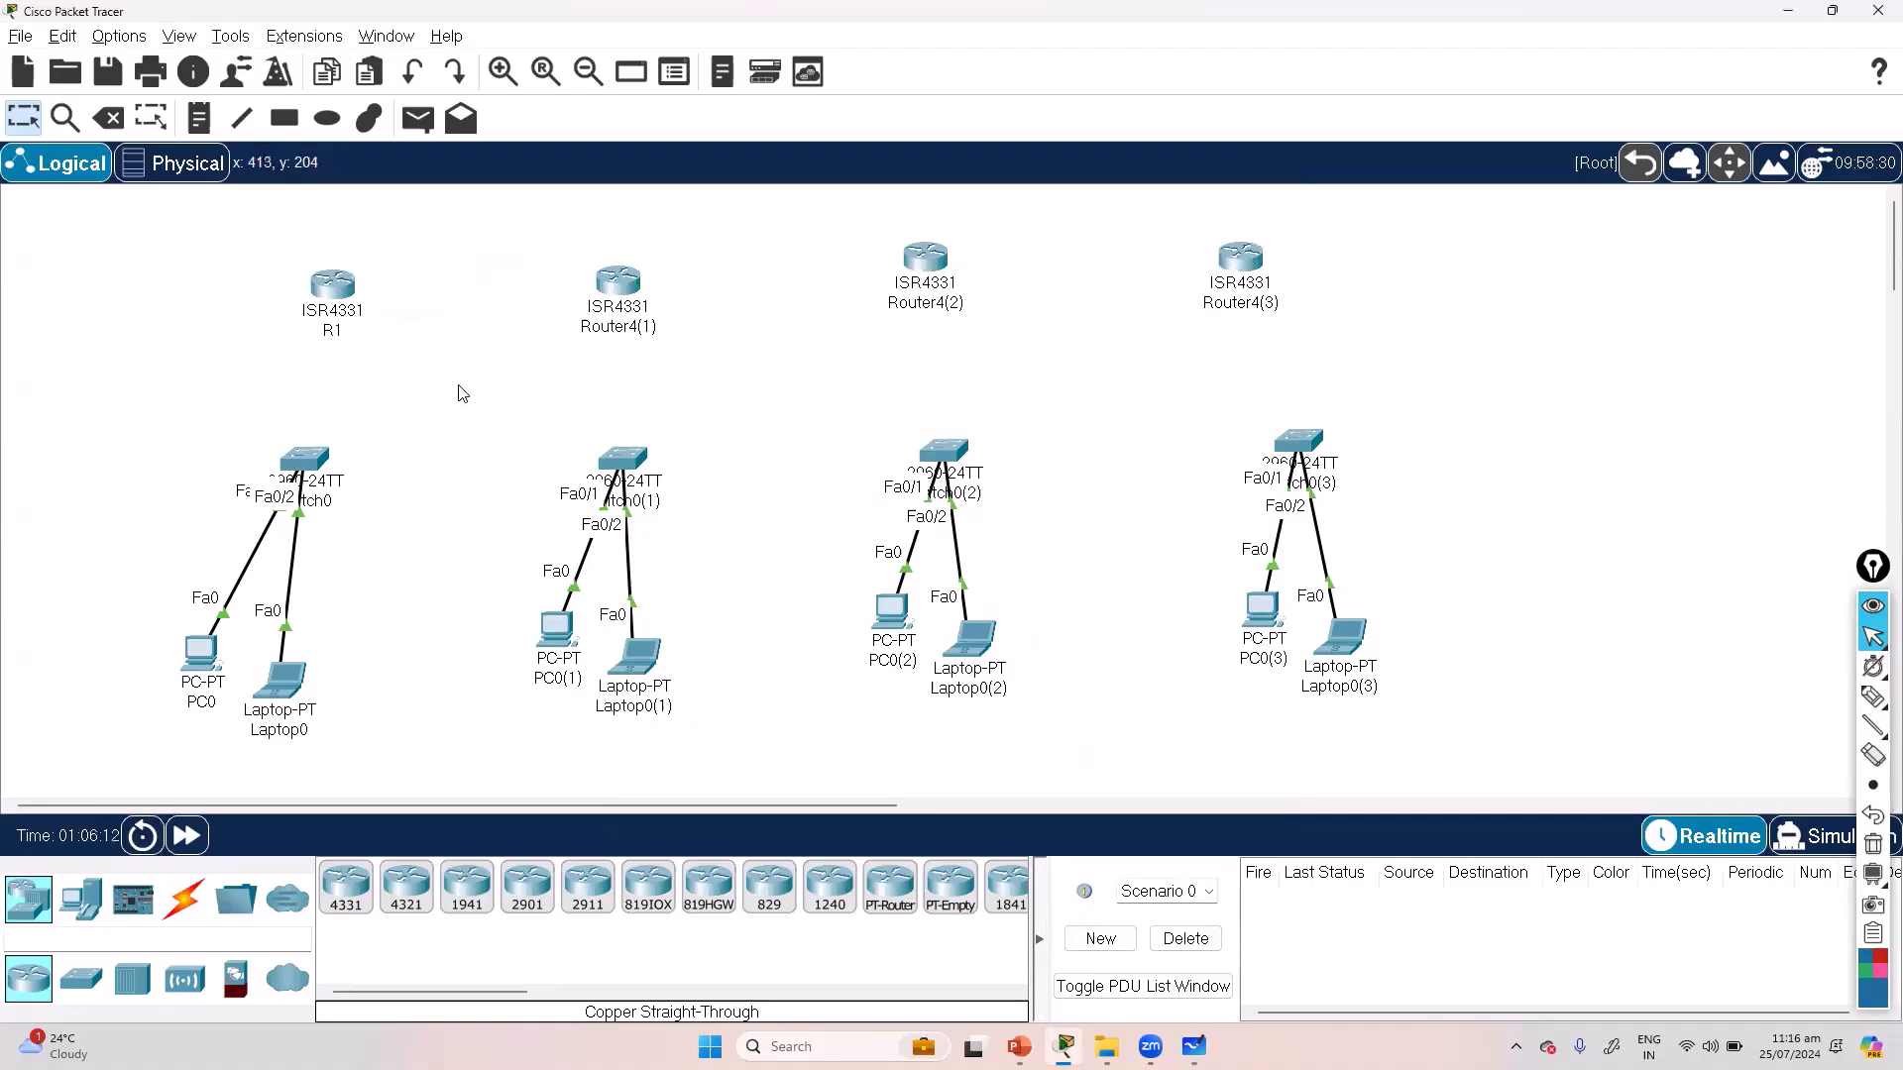
double_click(648, 326)
text(R)
key(Return)
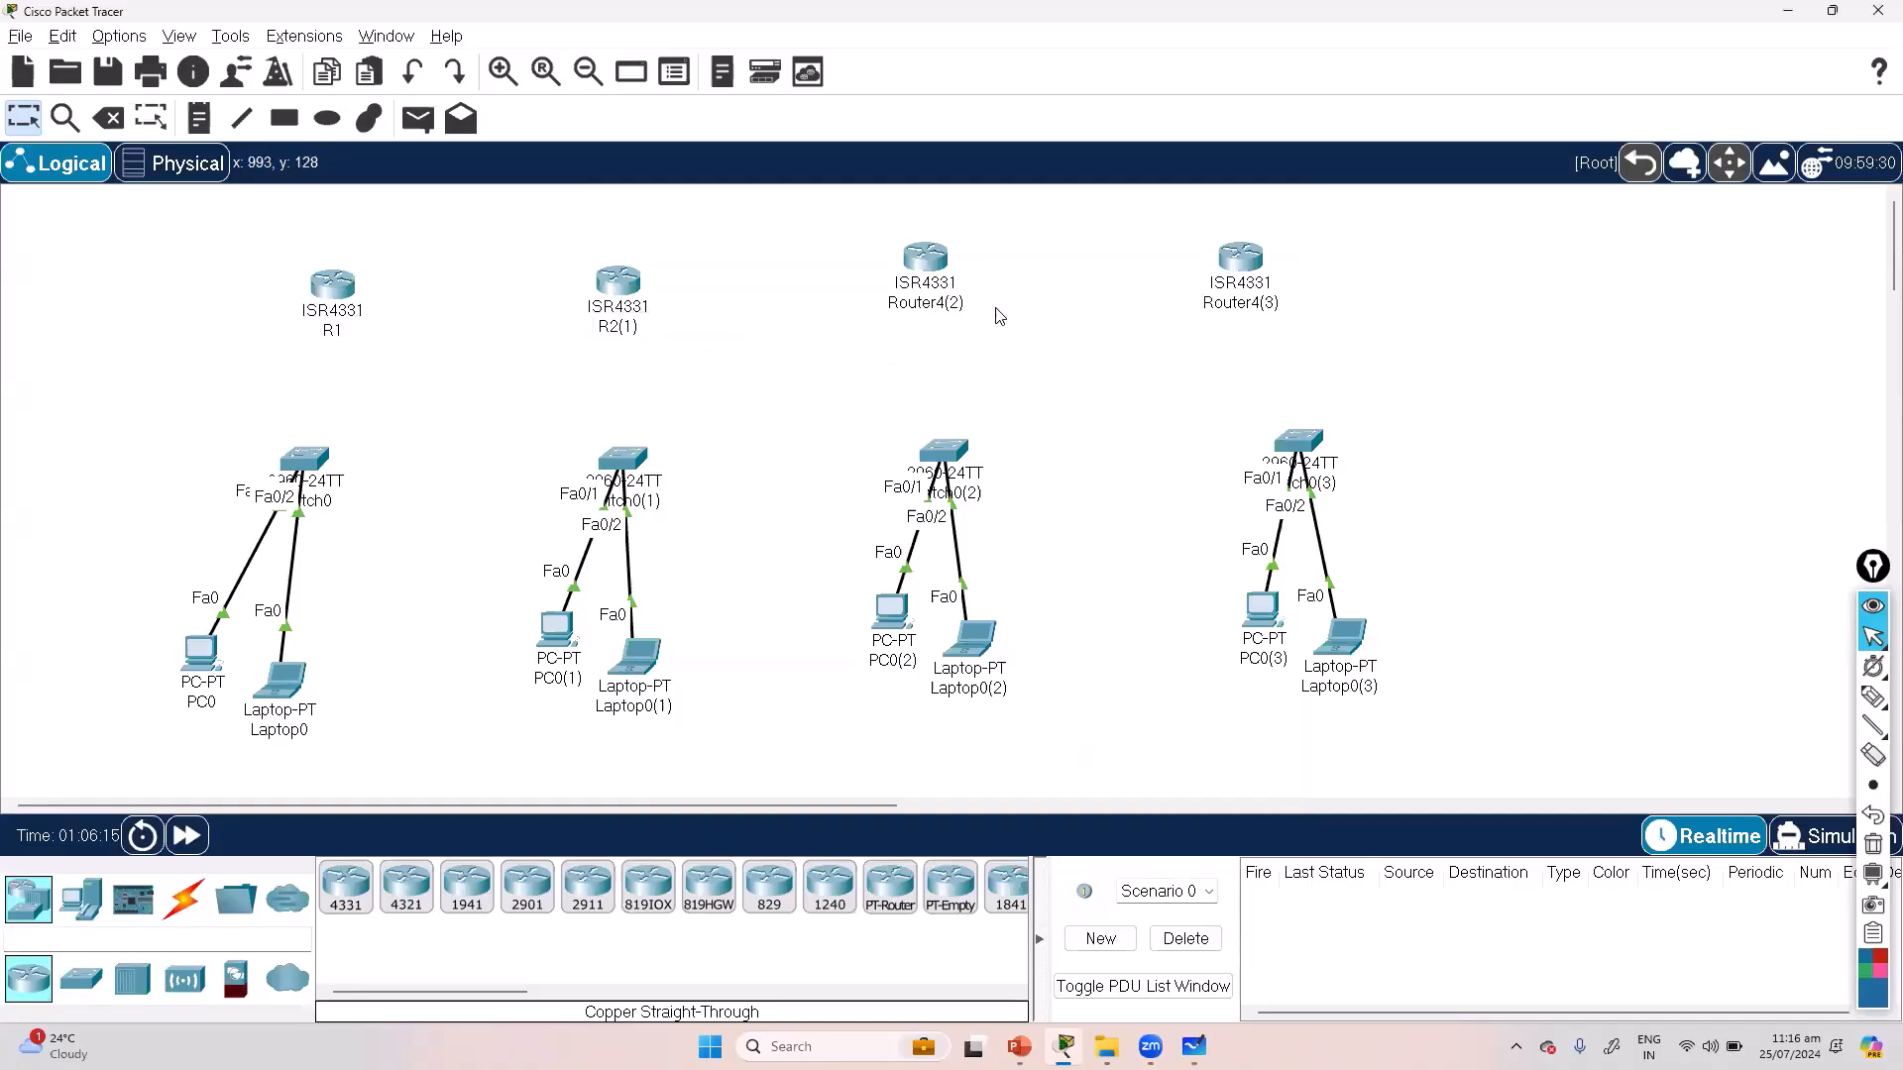
Step: Rename the third site's router as R3 and the fourth site's router as R4
double_click(925, 301)
text(R3)
key(Return)
double_click(1267, 303)
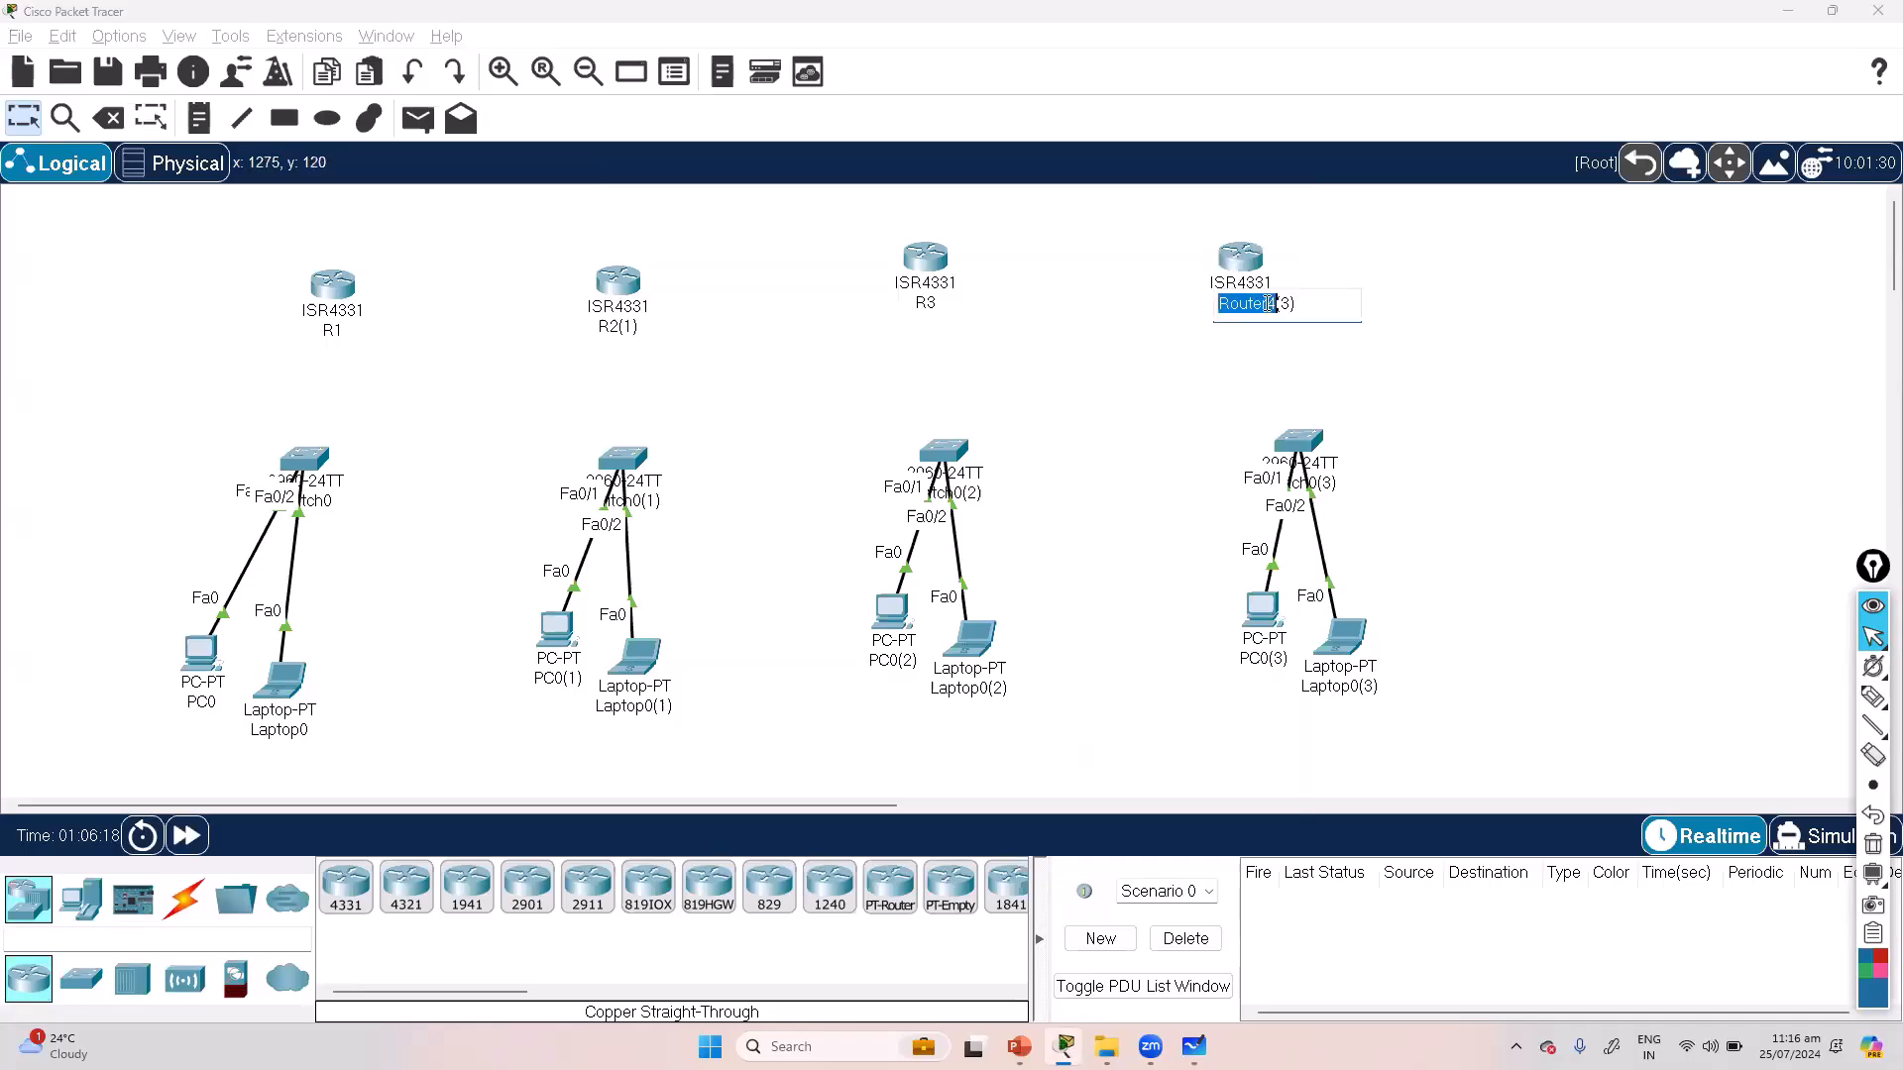
key(ctrl+a)
text(R4)
key(Return)
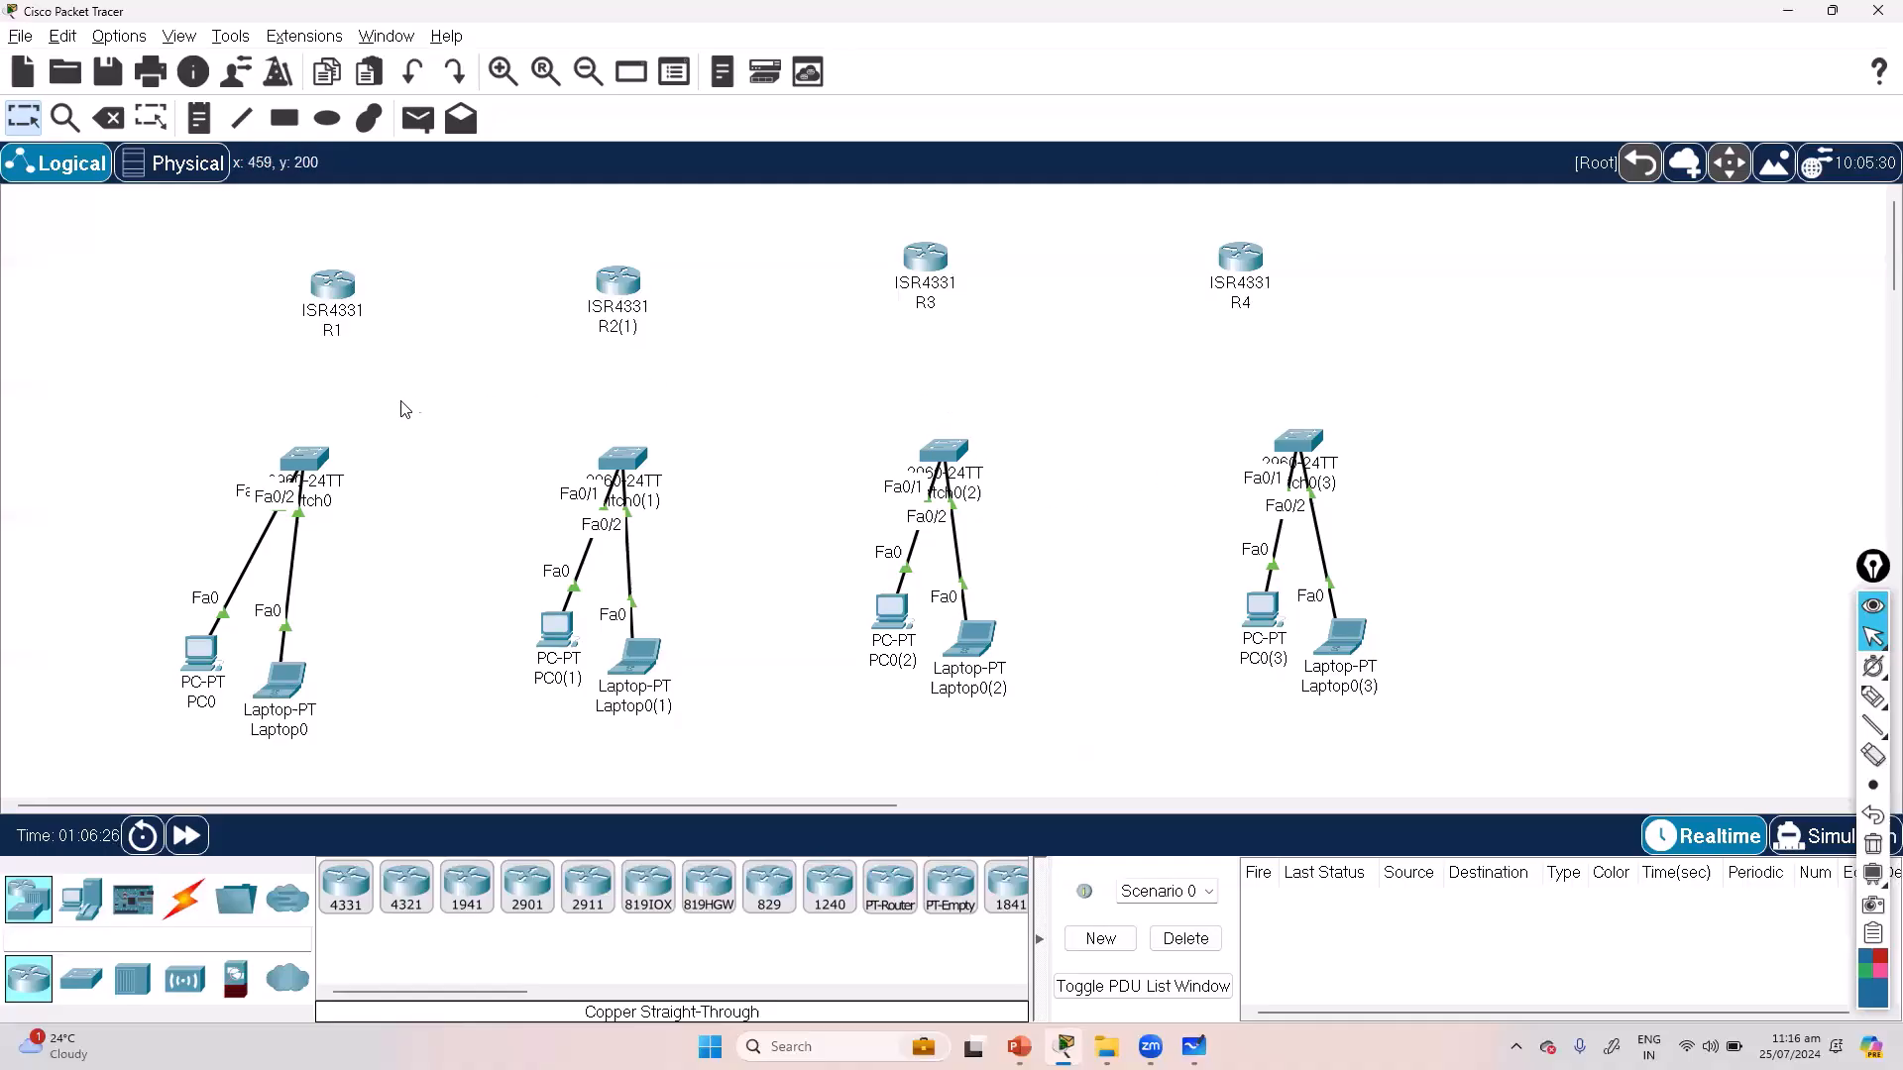
click(184, 899)
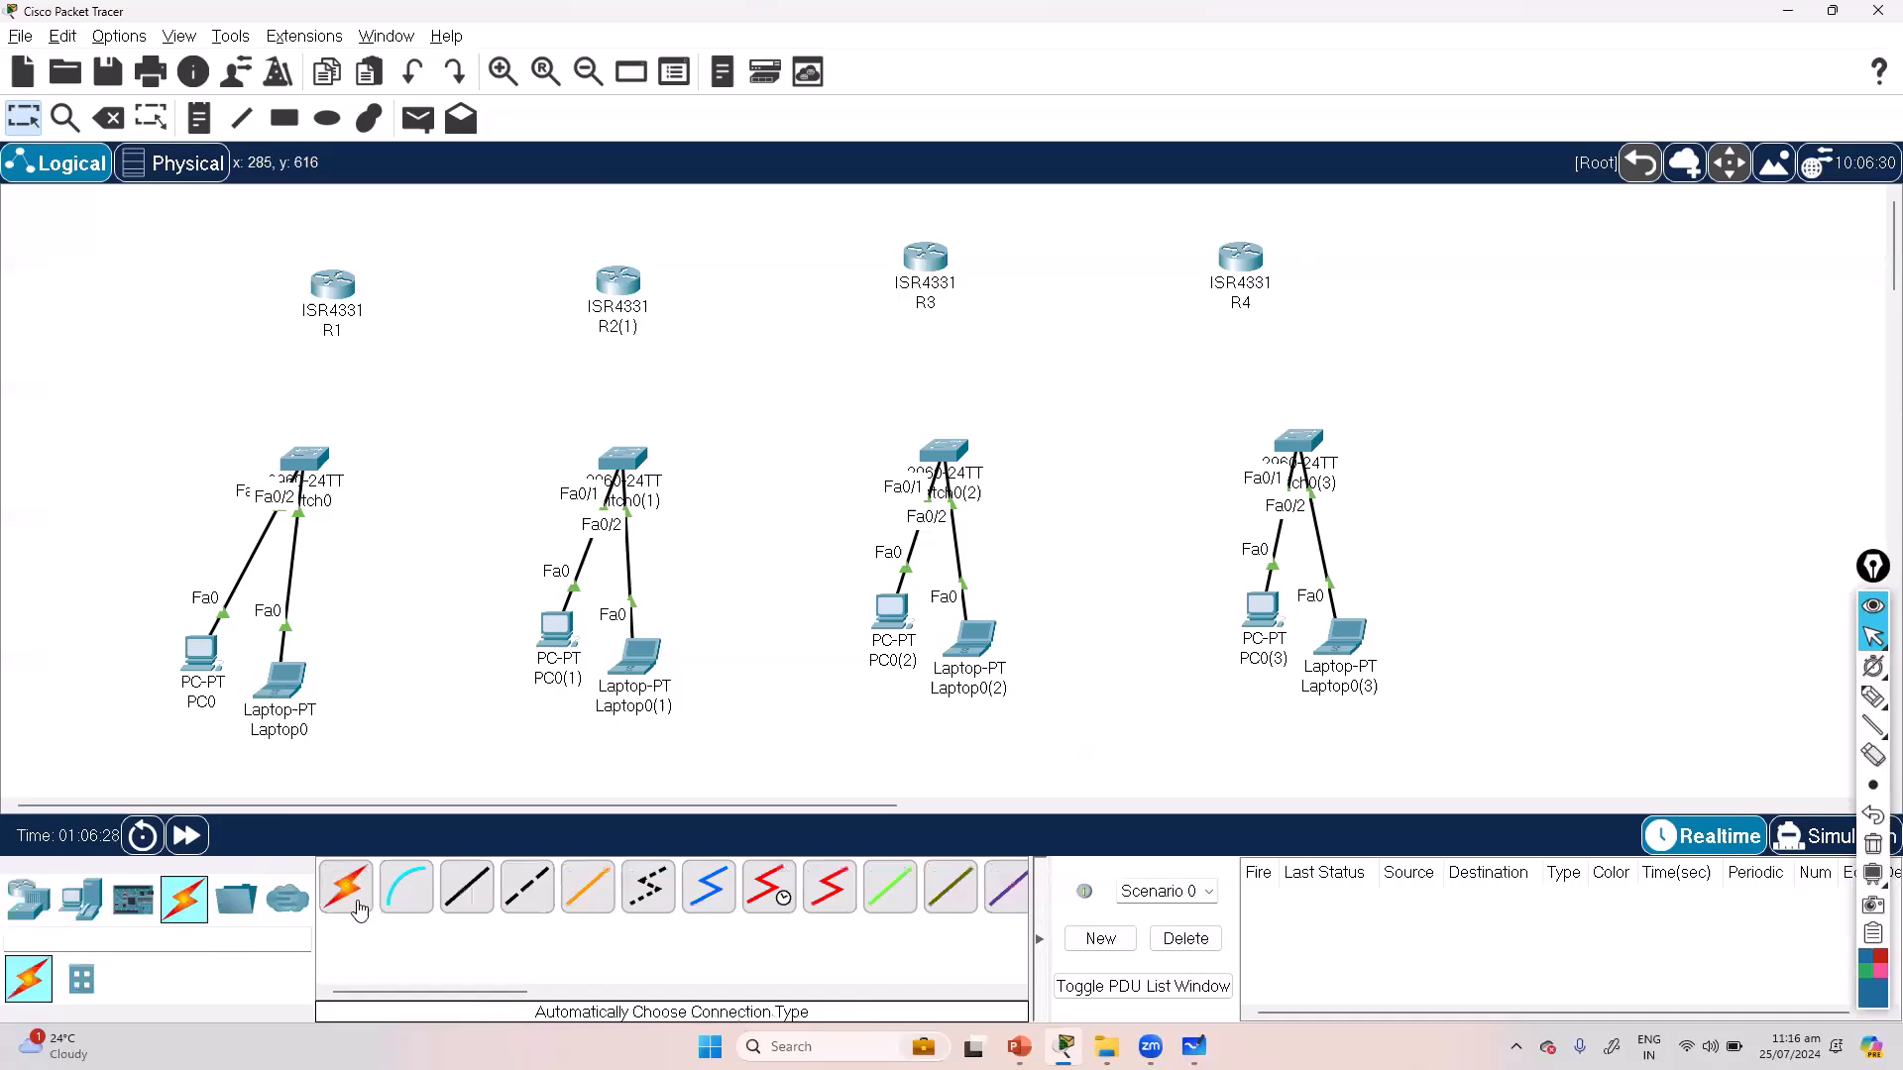
click(466, 887)
click(332, 288)
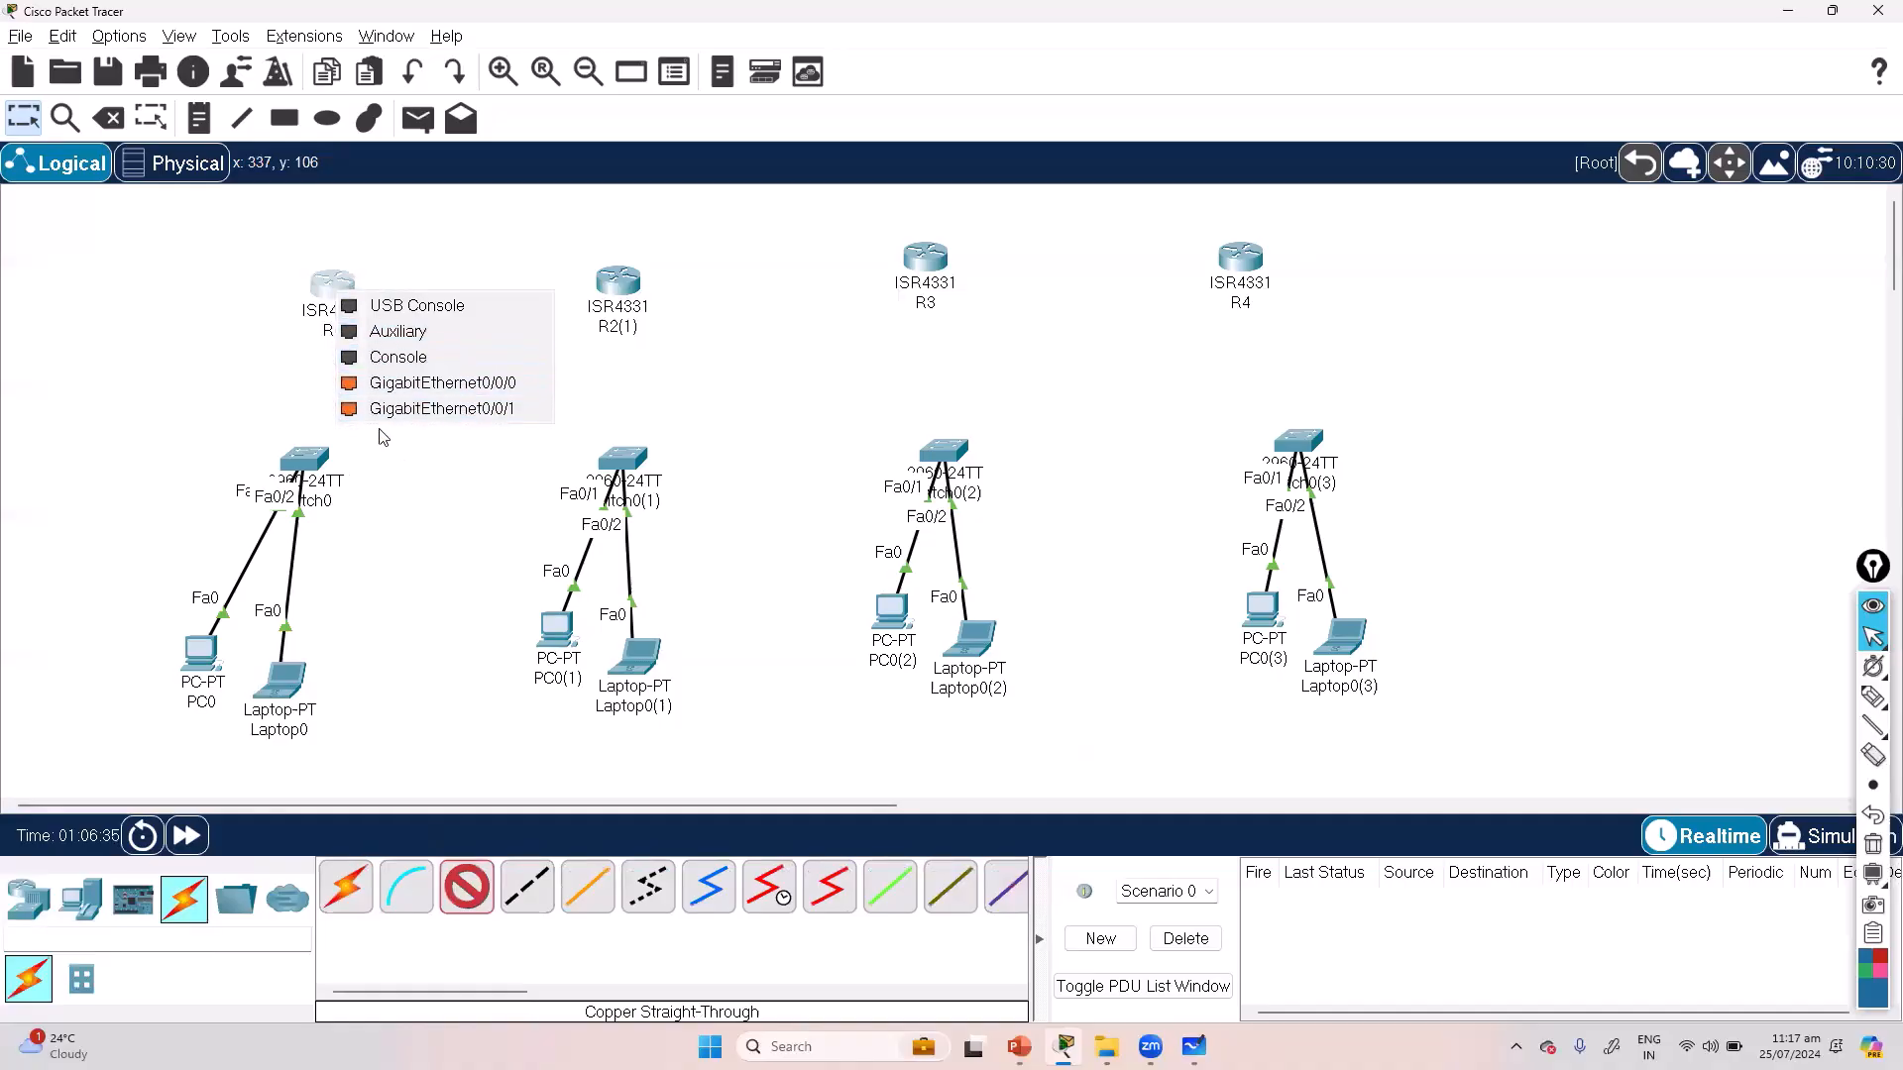
click(385, 466)
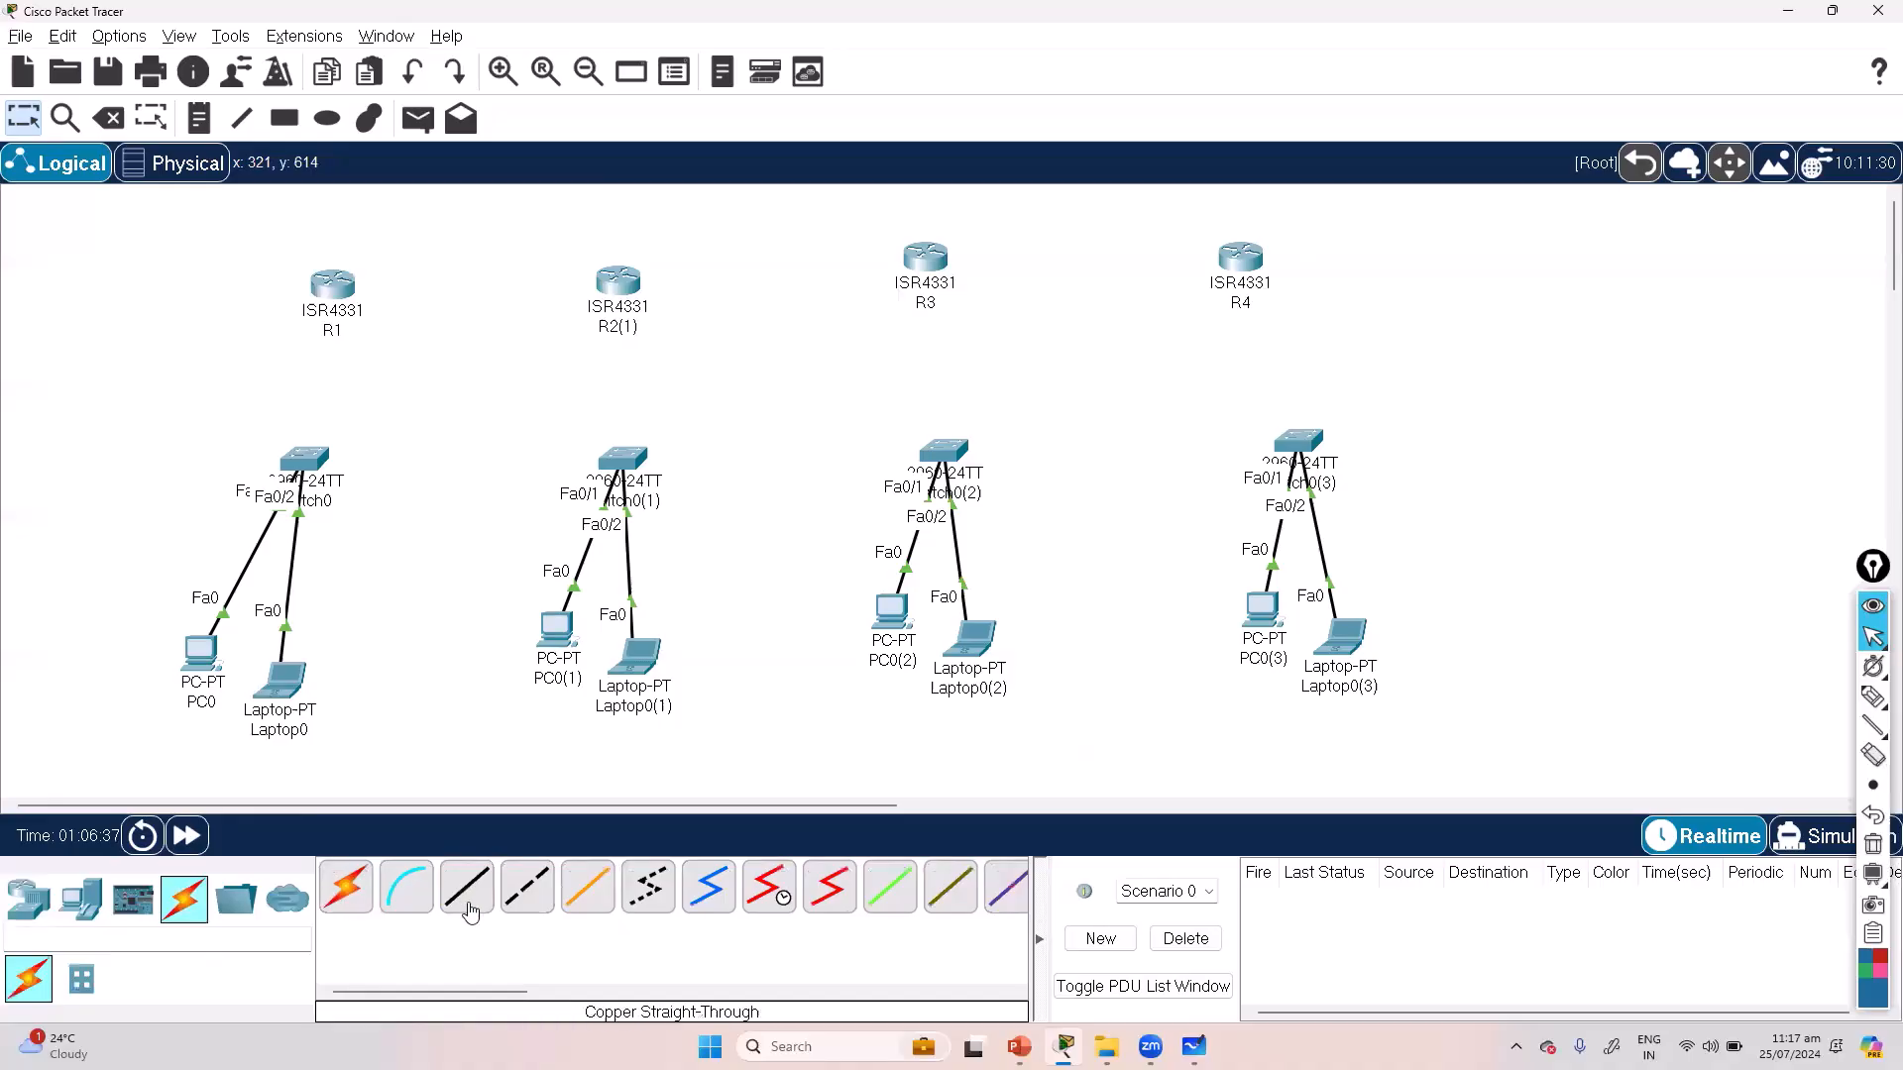
Step: Check which ports the second site's router offers for a copper straight-through cable
click(470, 912)
click(624, 287)
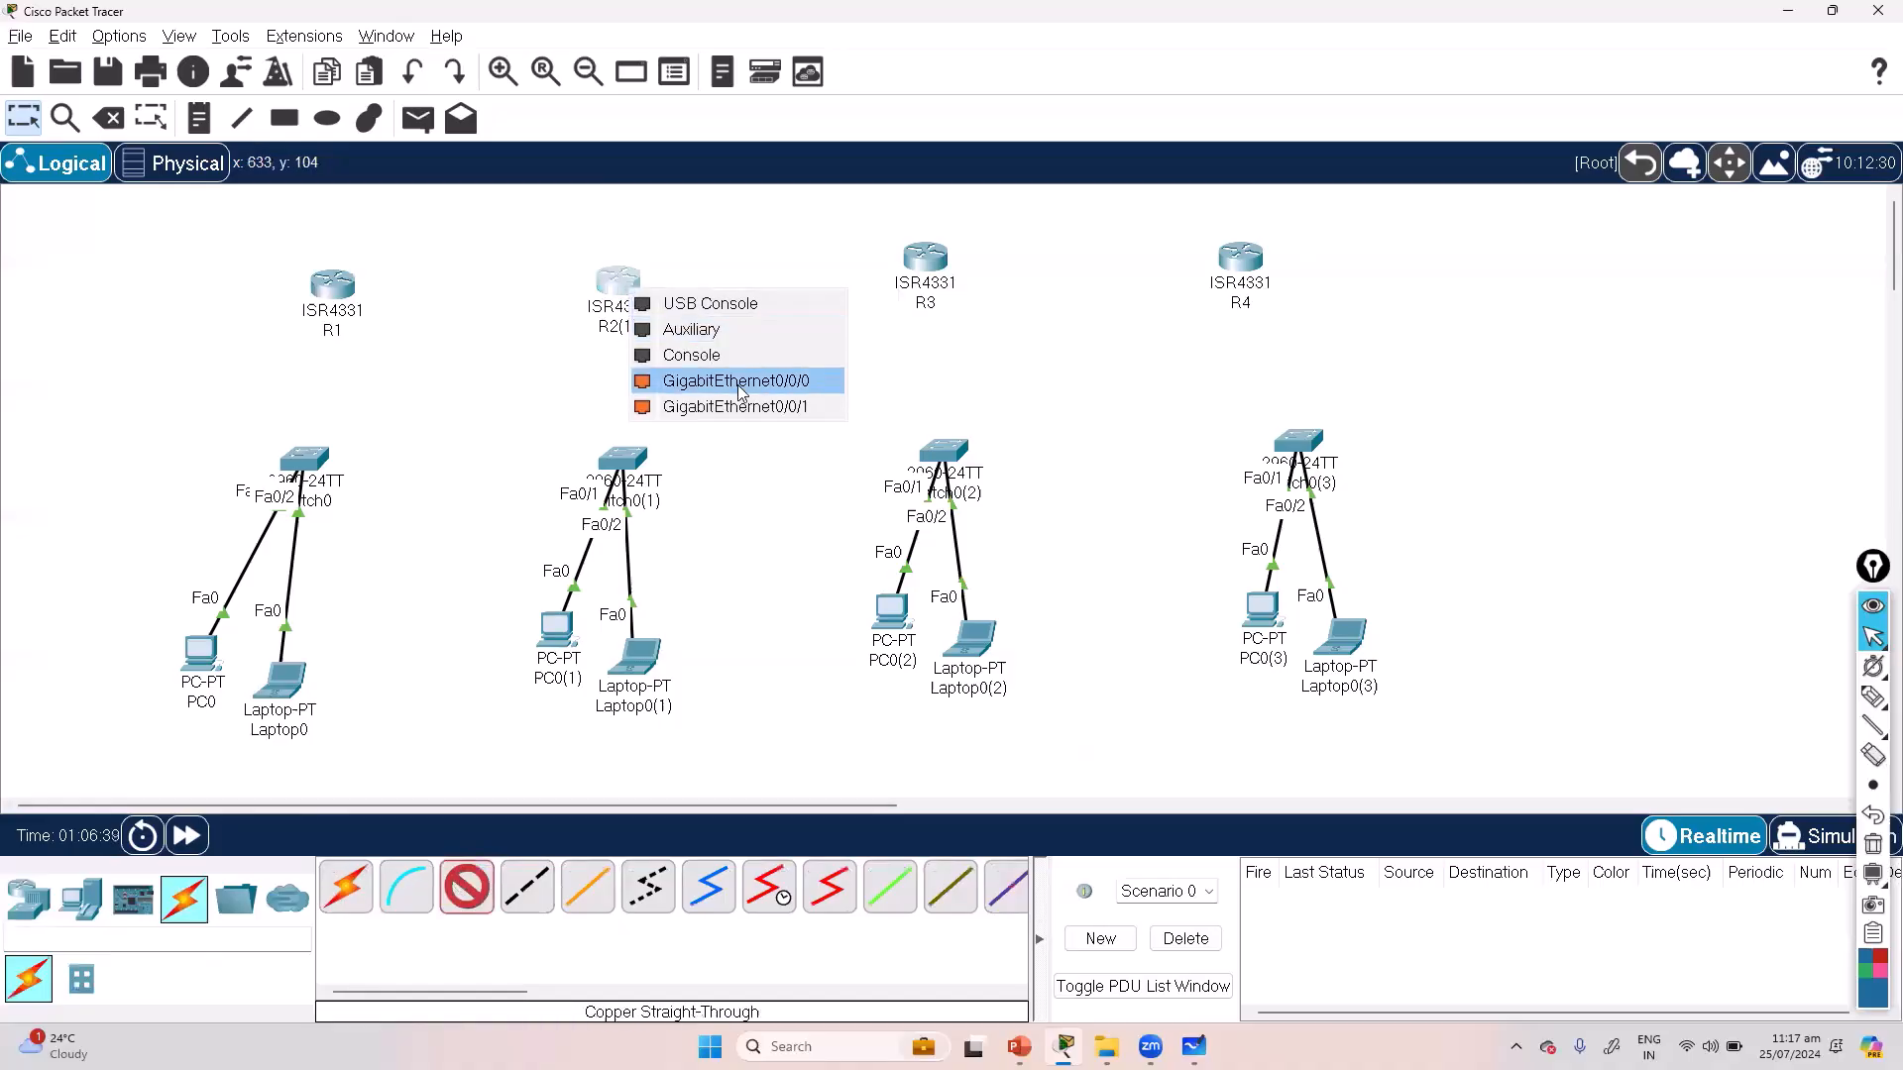
click(494, 287)
key(Escape)
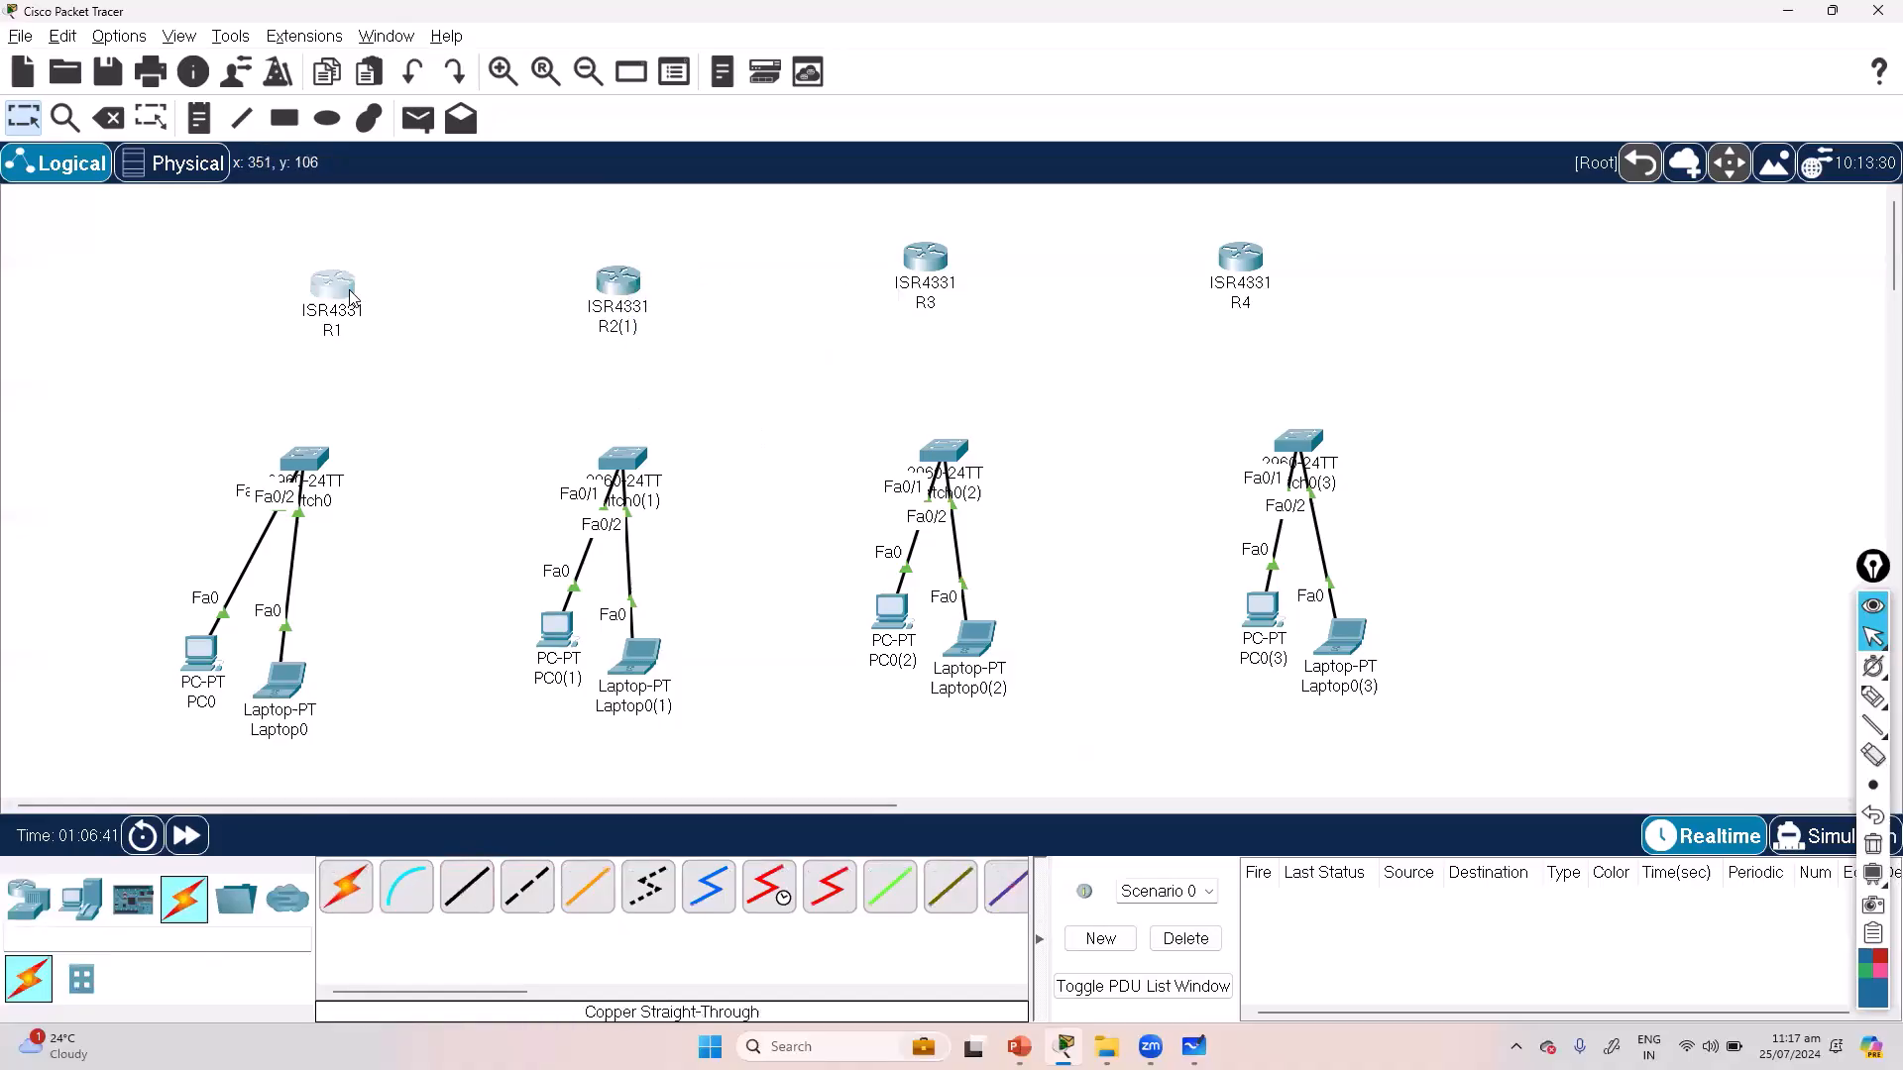
Step: Open R1's command line in a wider window and decline the initial configuration dialog
click(351, 295)
click(788, 215)
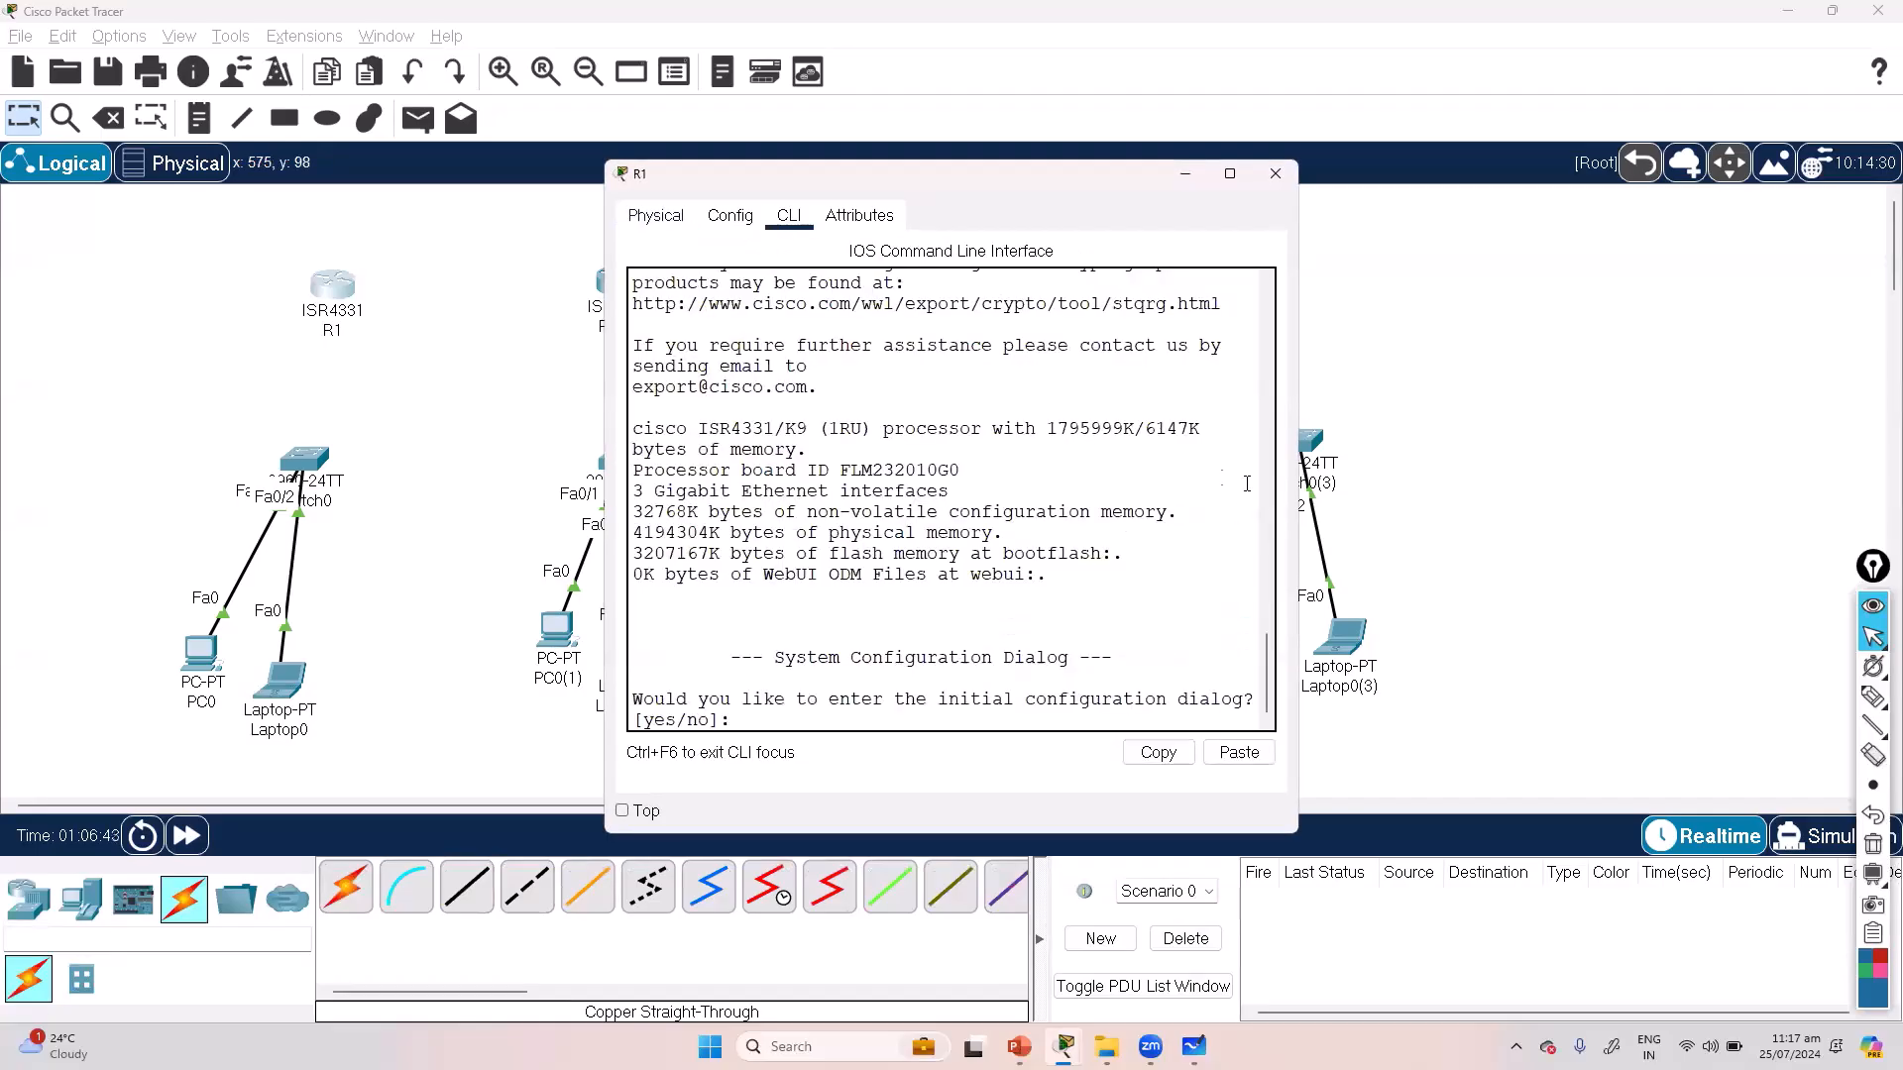
drag(1297, 501, 1699, 500)
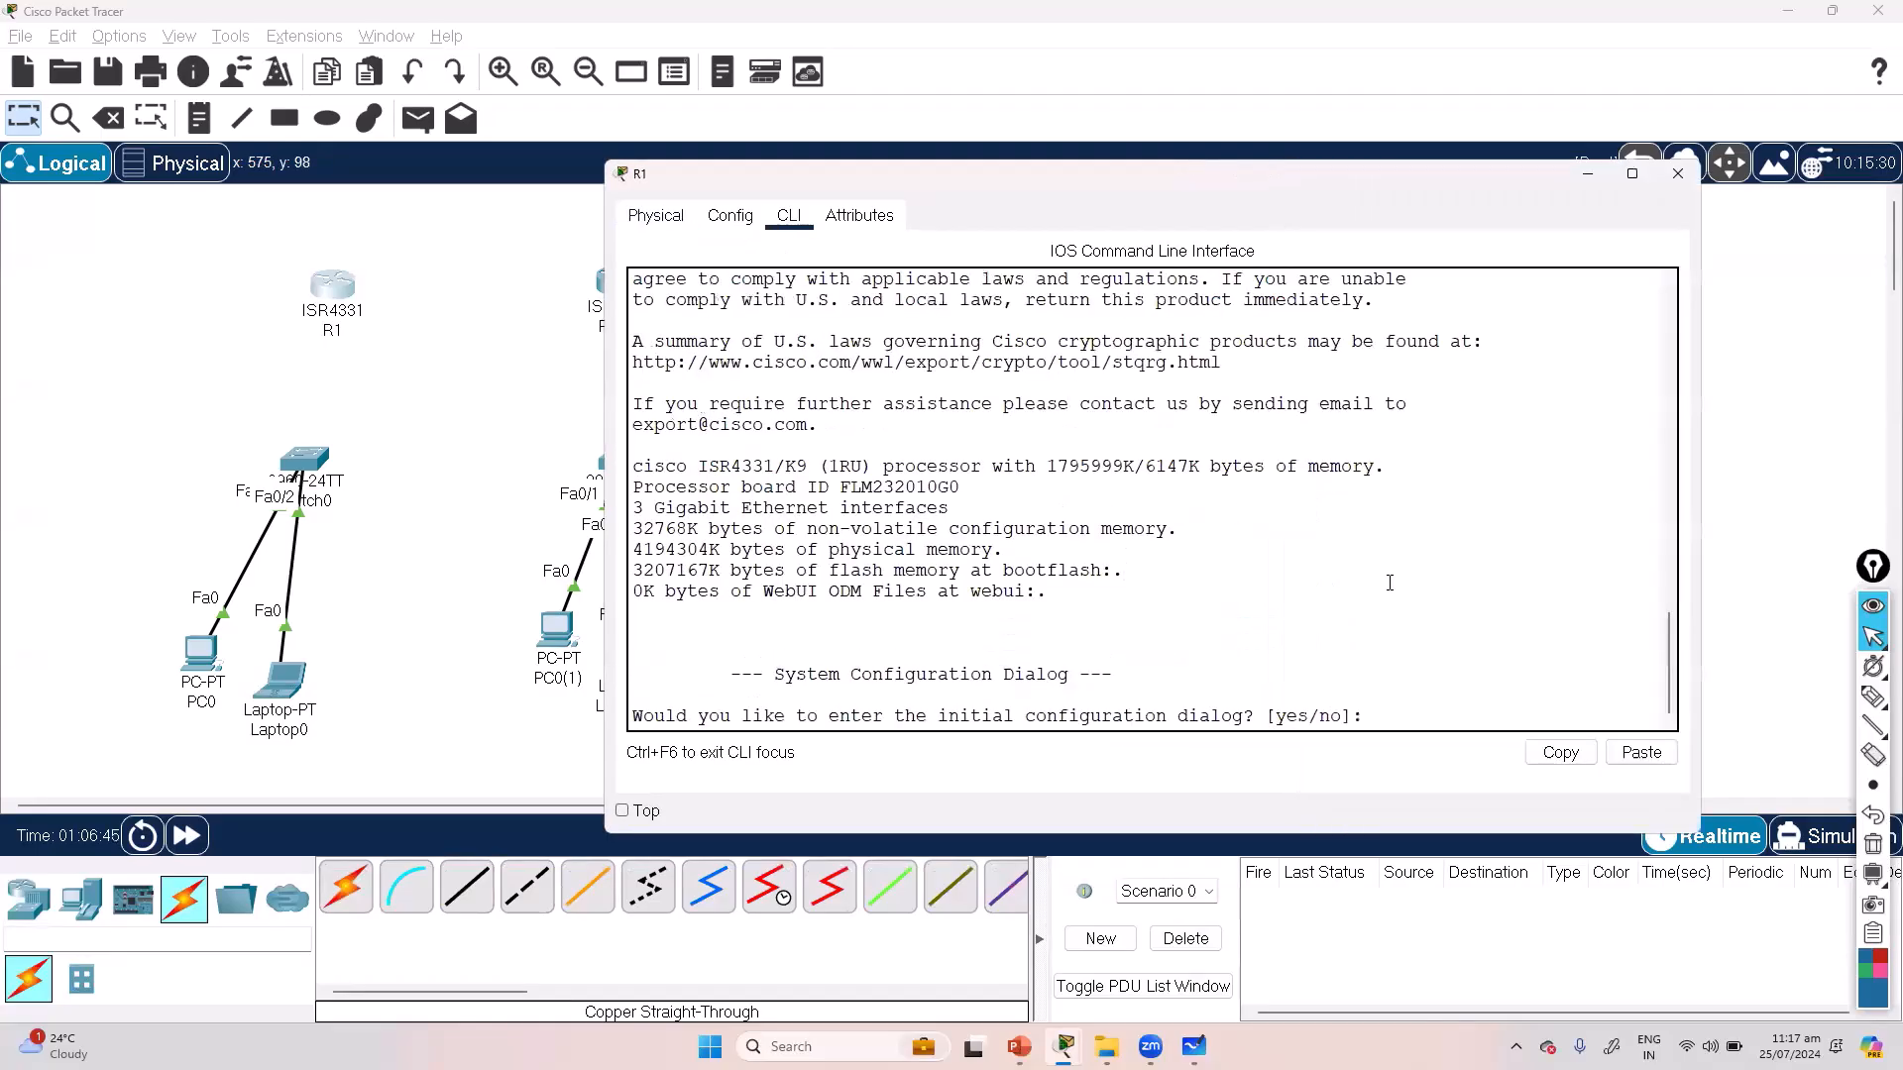
key(Return)
key(Return)
text(n)
key(Return)
key(Return)
Step: Enter privileged mode on R1, list its interfaces with show ip int brief and examine the interface rows
text(en)
key(Tab)
key(Return)
text(show ip)
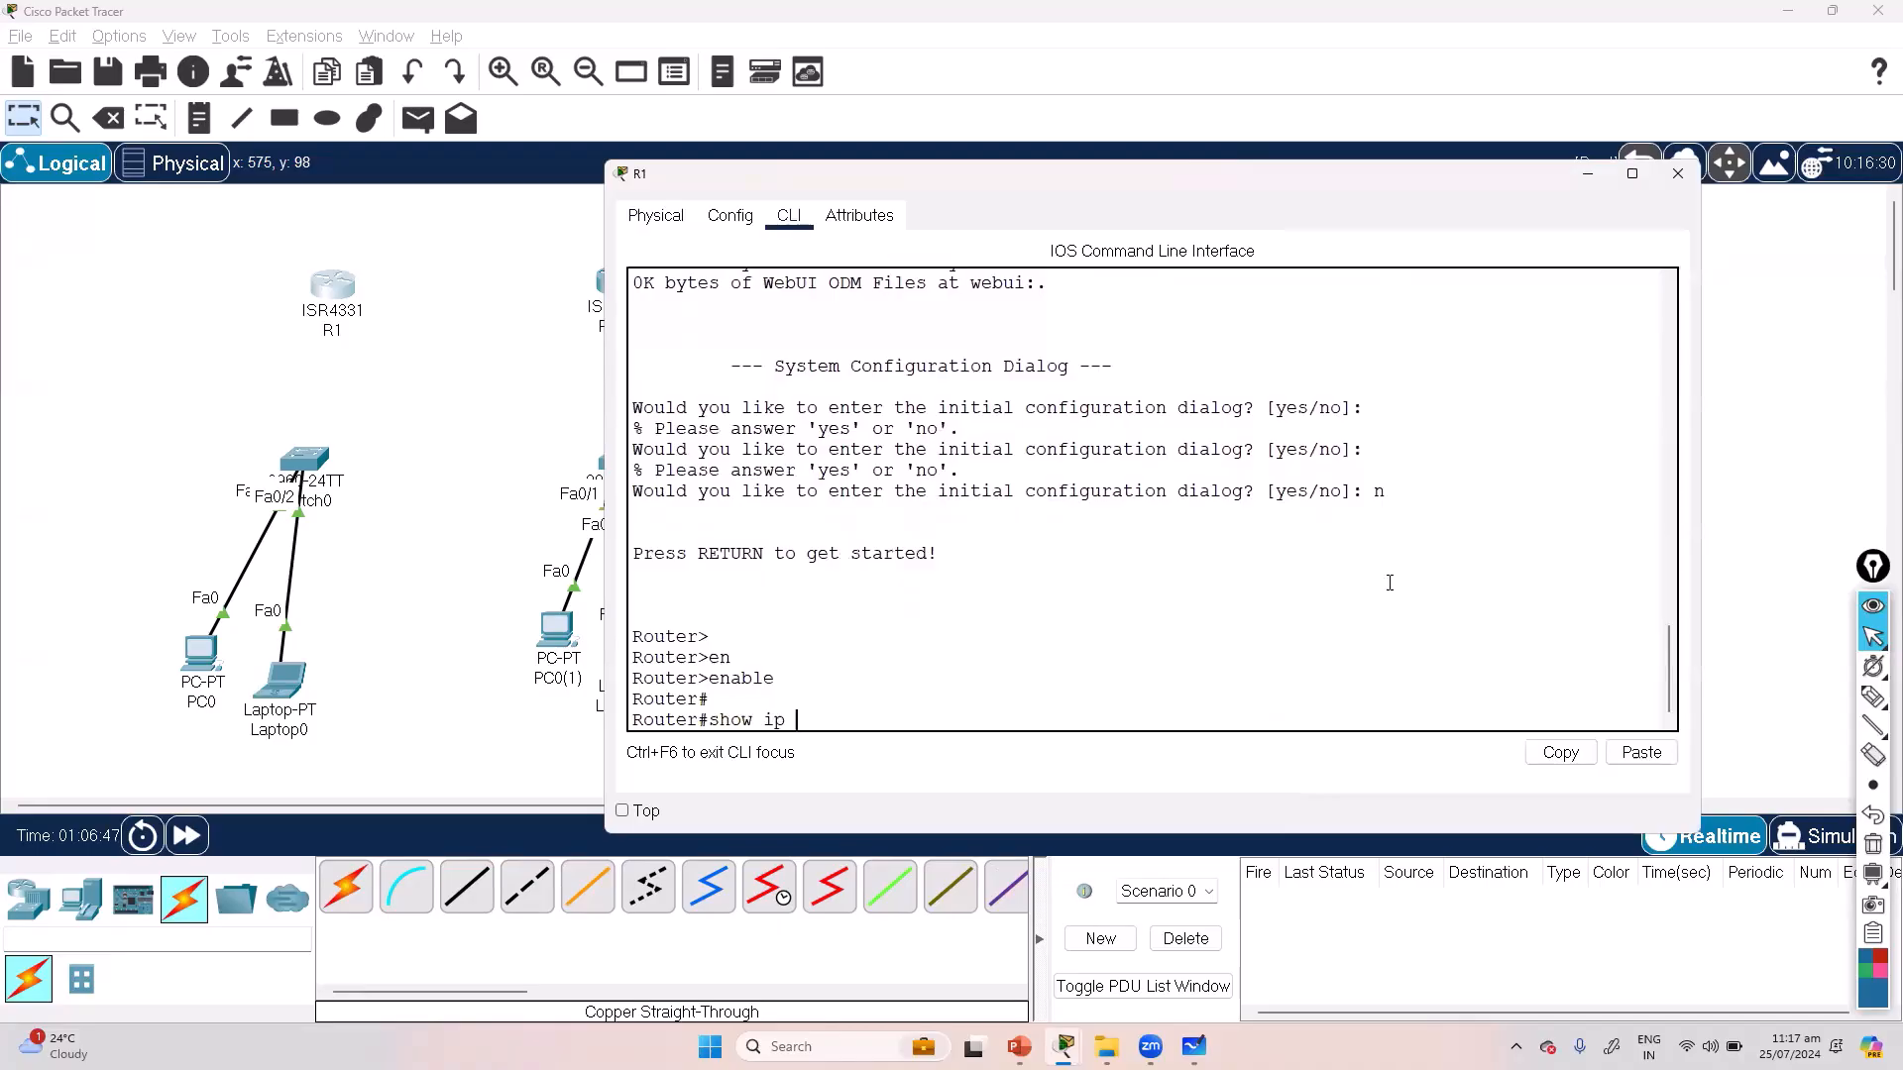
text( int br)
key(Tab)
key(Return)
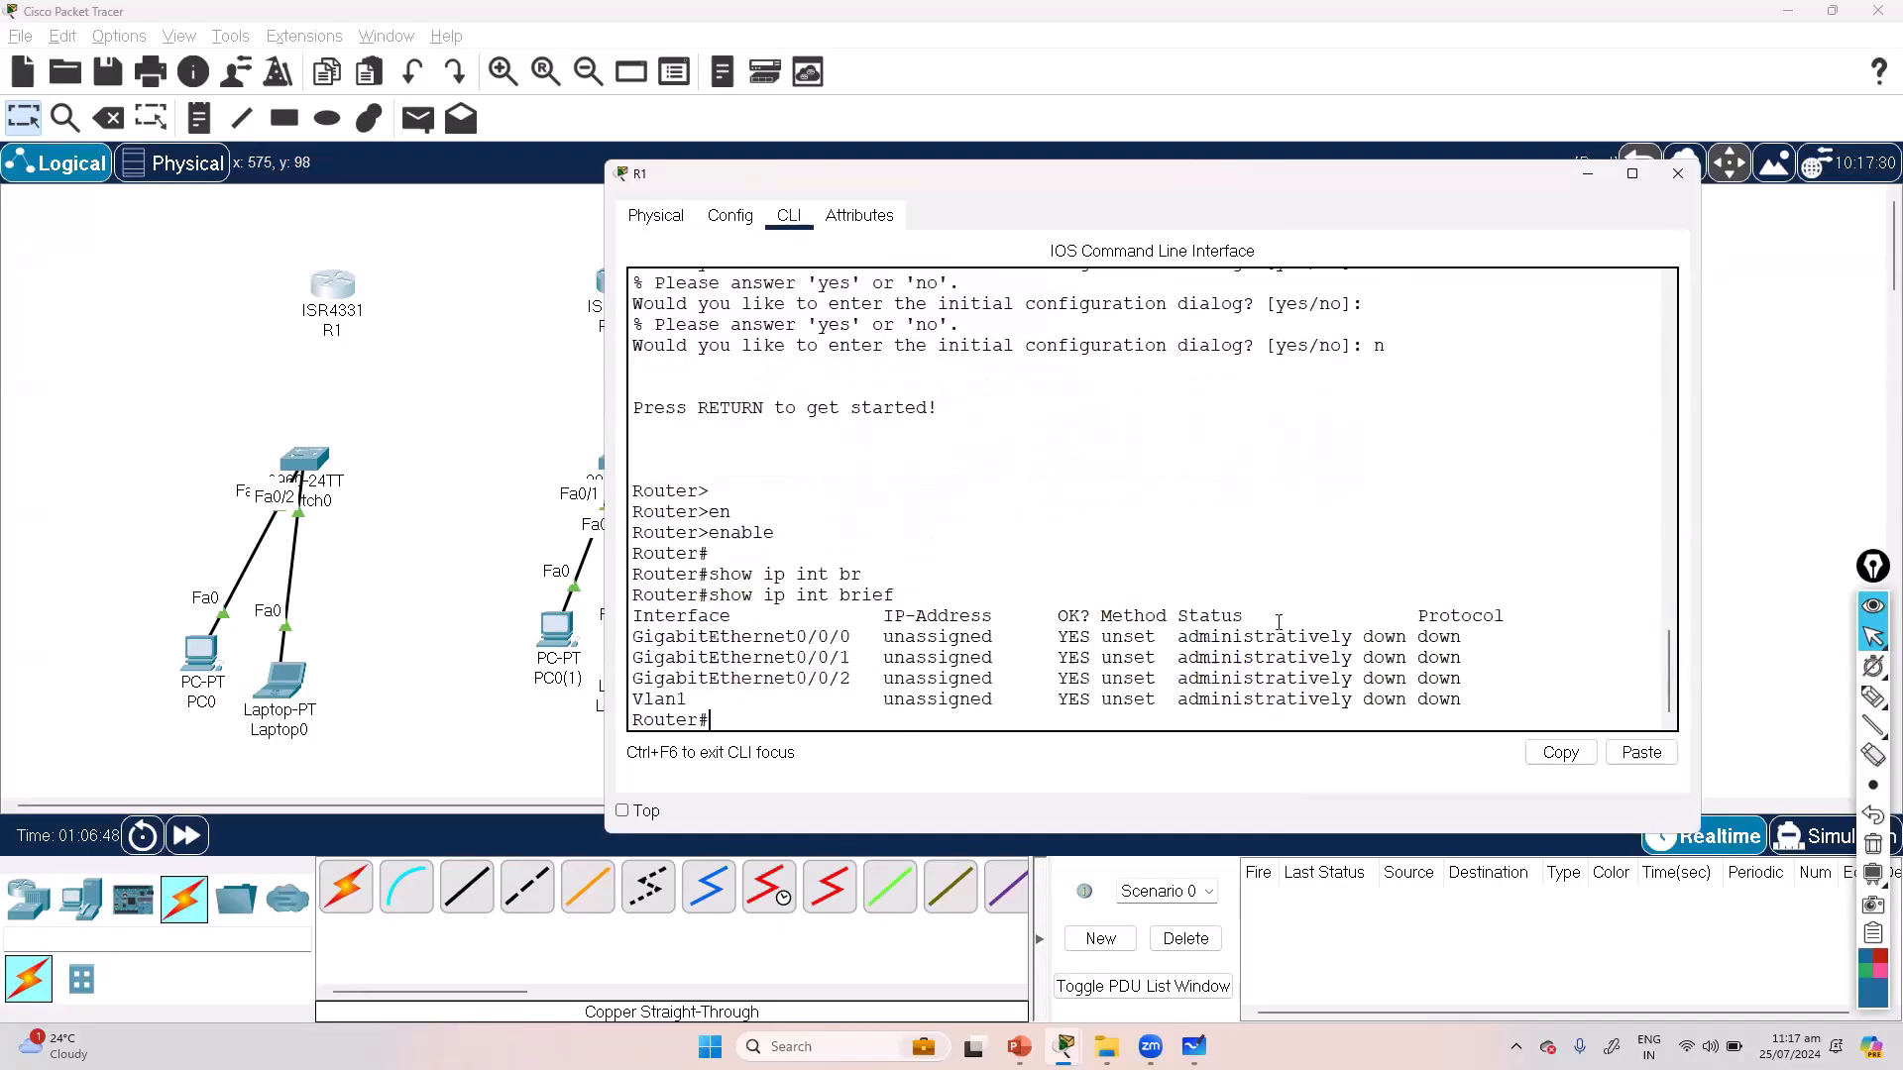
drag(730, 631, 1031, 678)
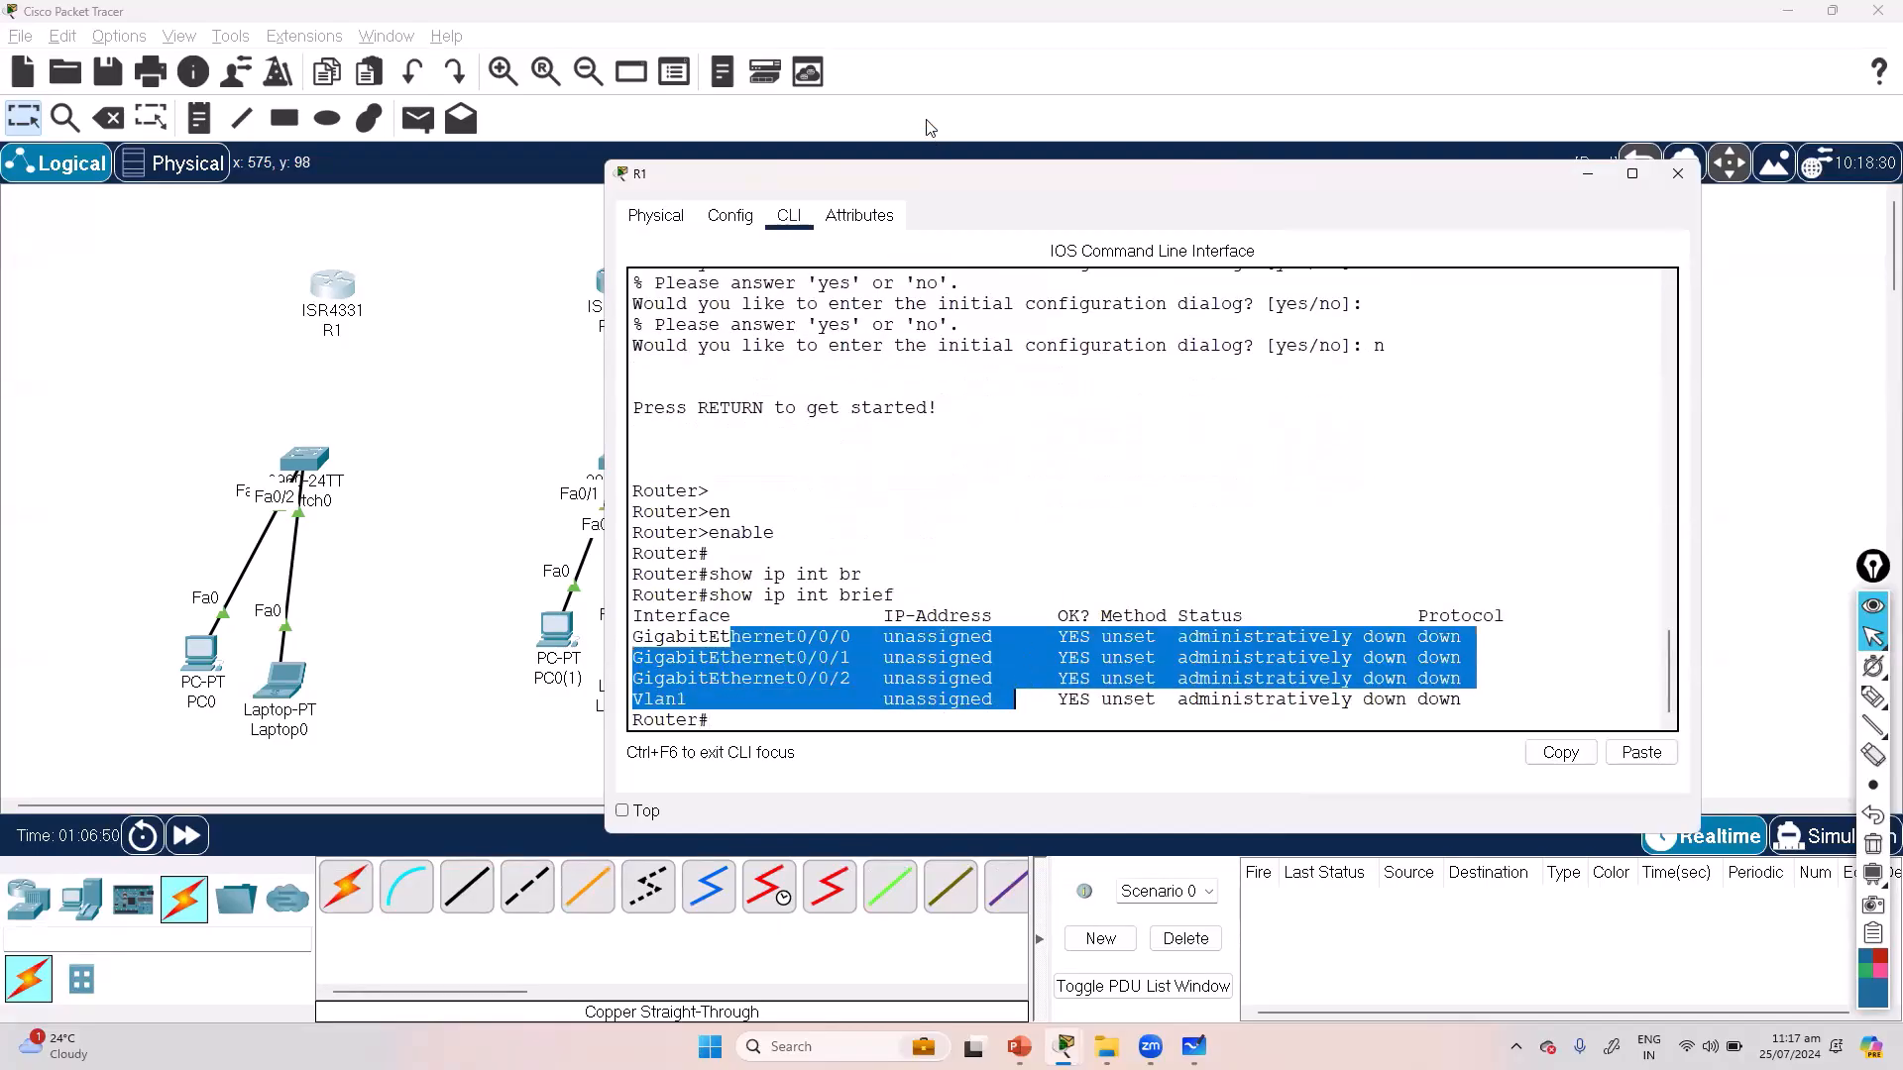
click(1285, 94)
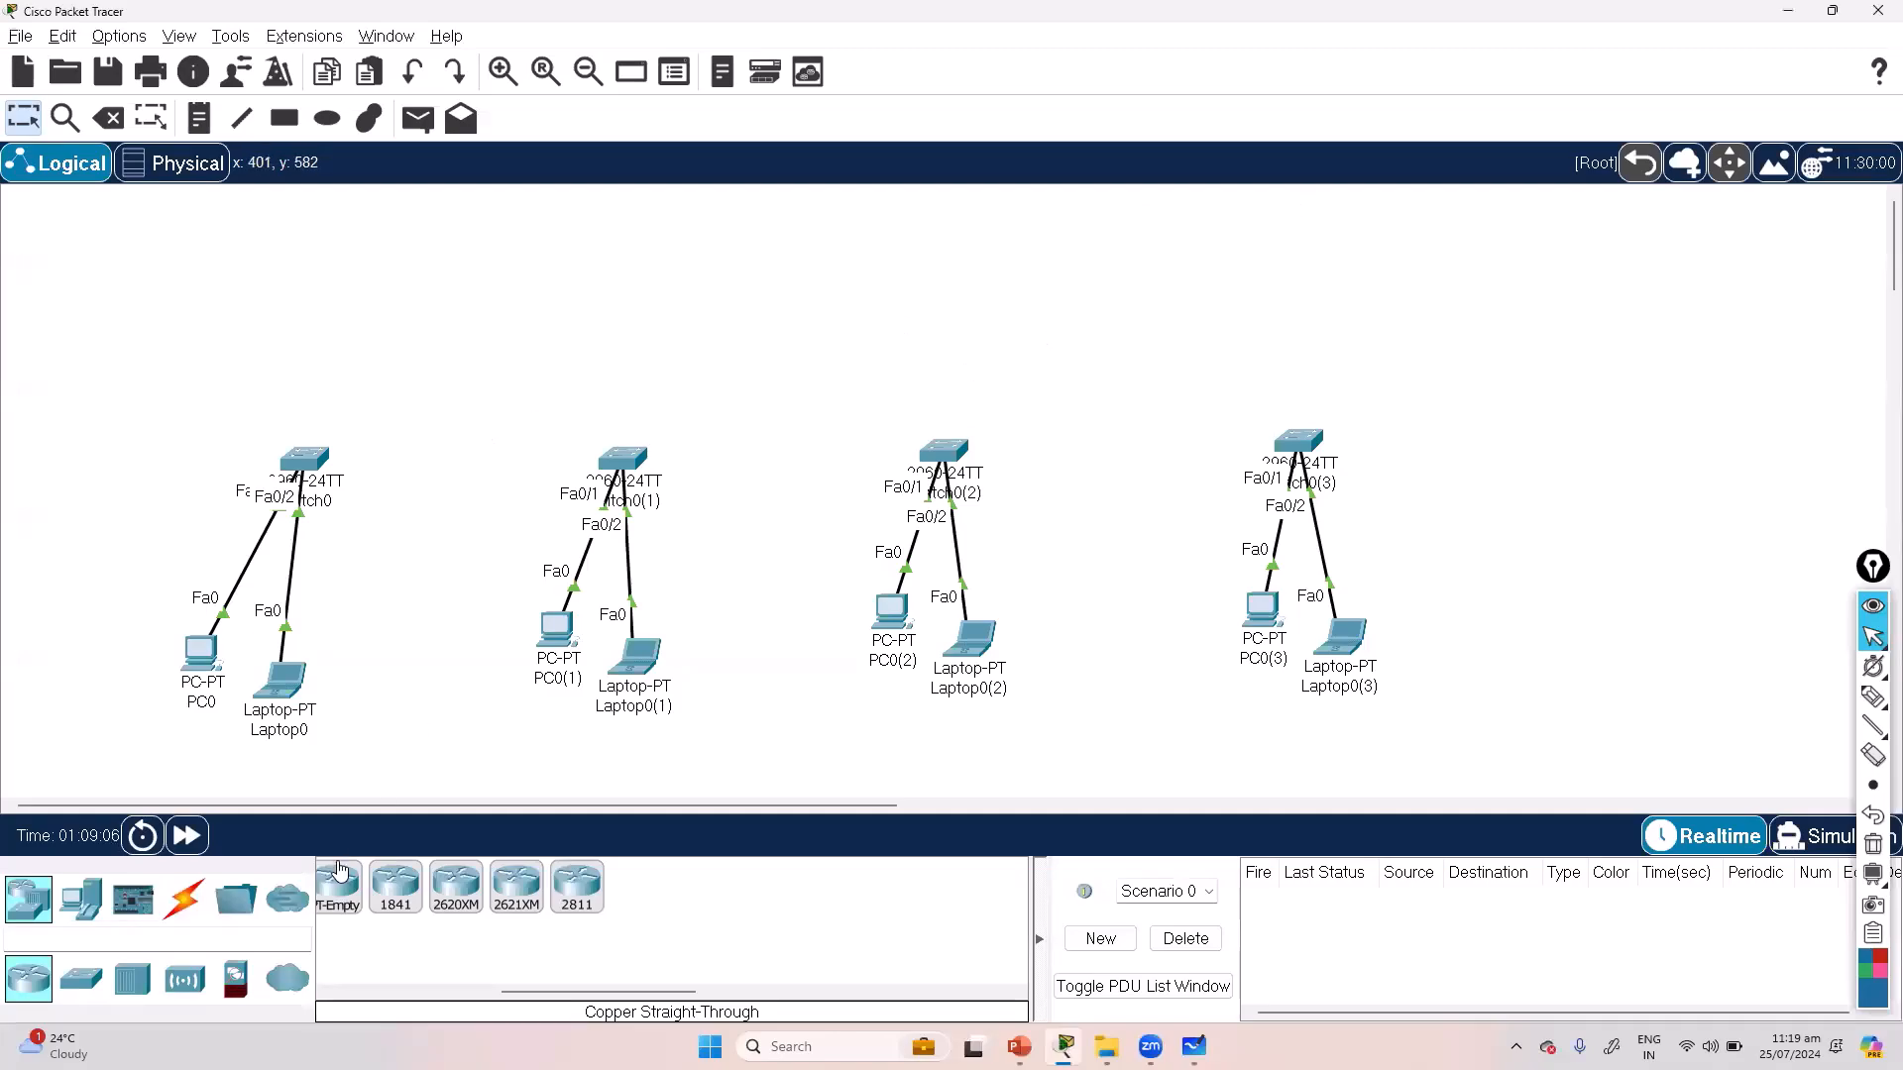
Step: Add an ISR4331 router above the first site's switch and open an enlarged view of its physical device
drag(621, 985, 451, 989)
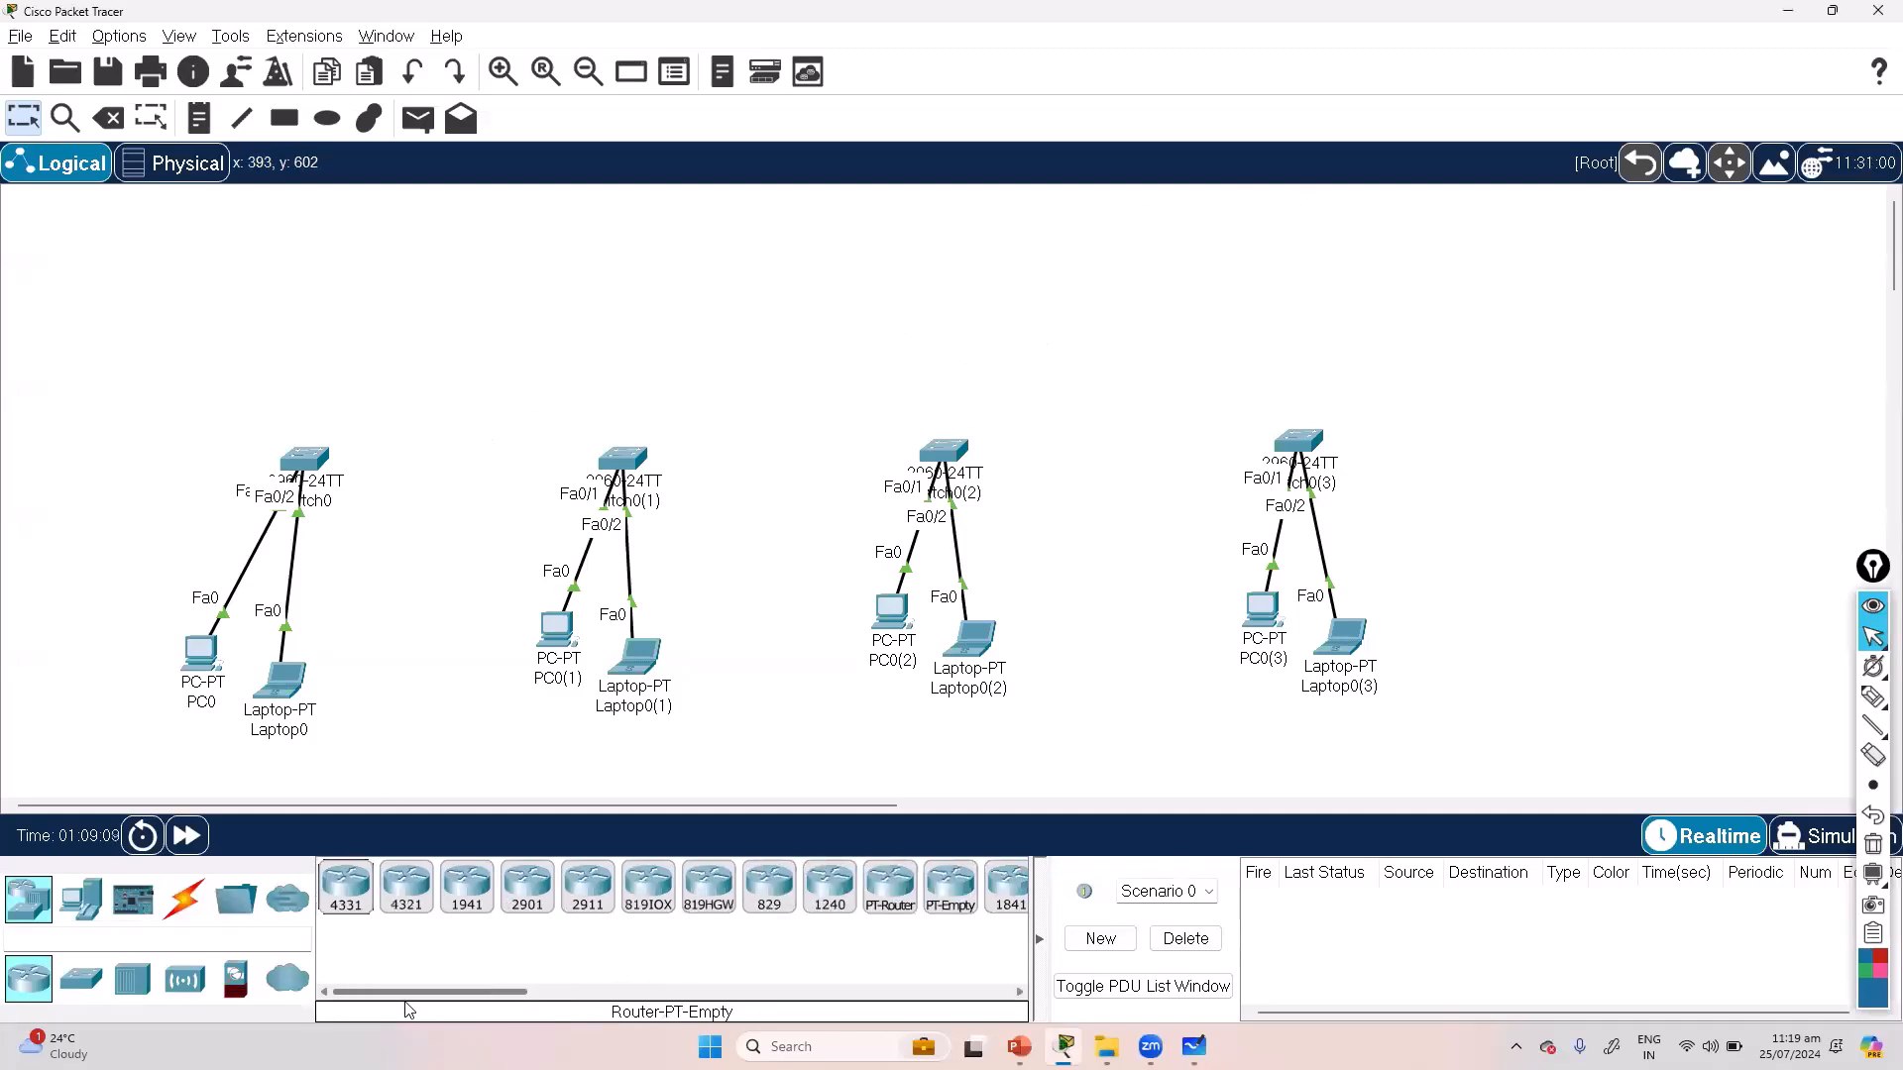
drag(346, 889, 291, 296)
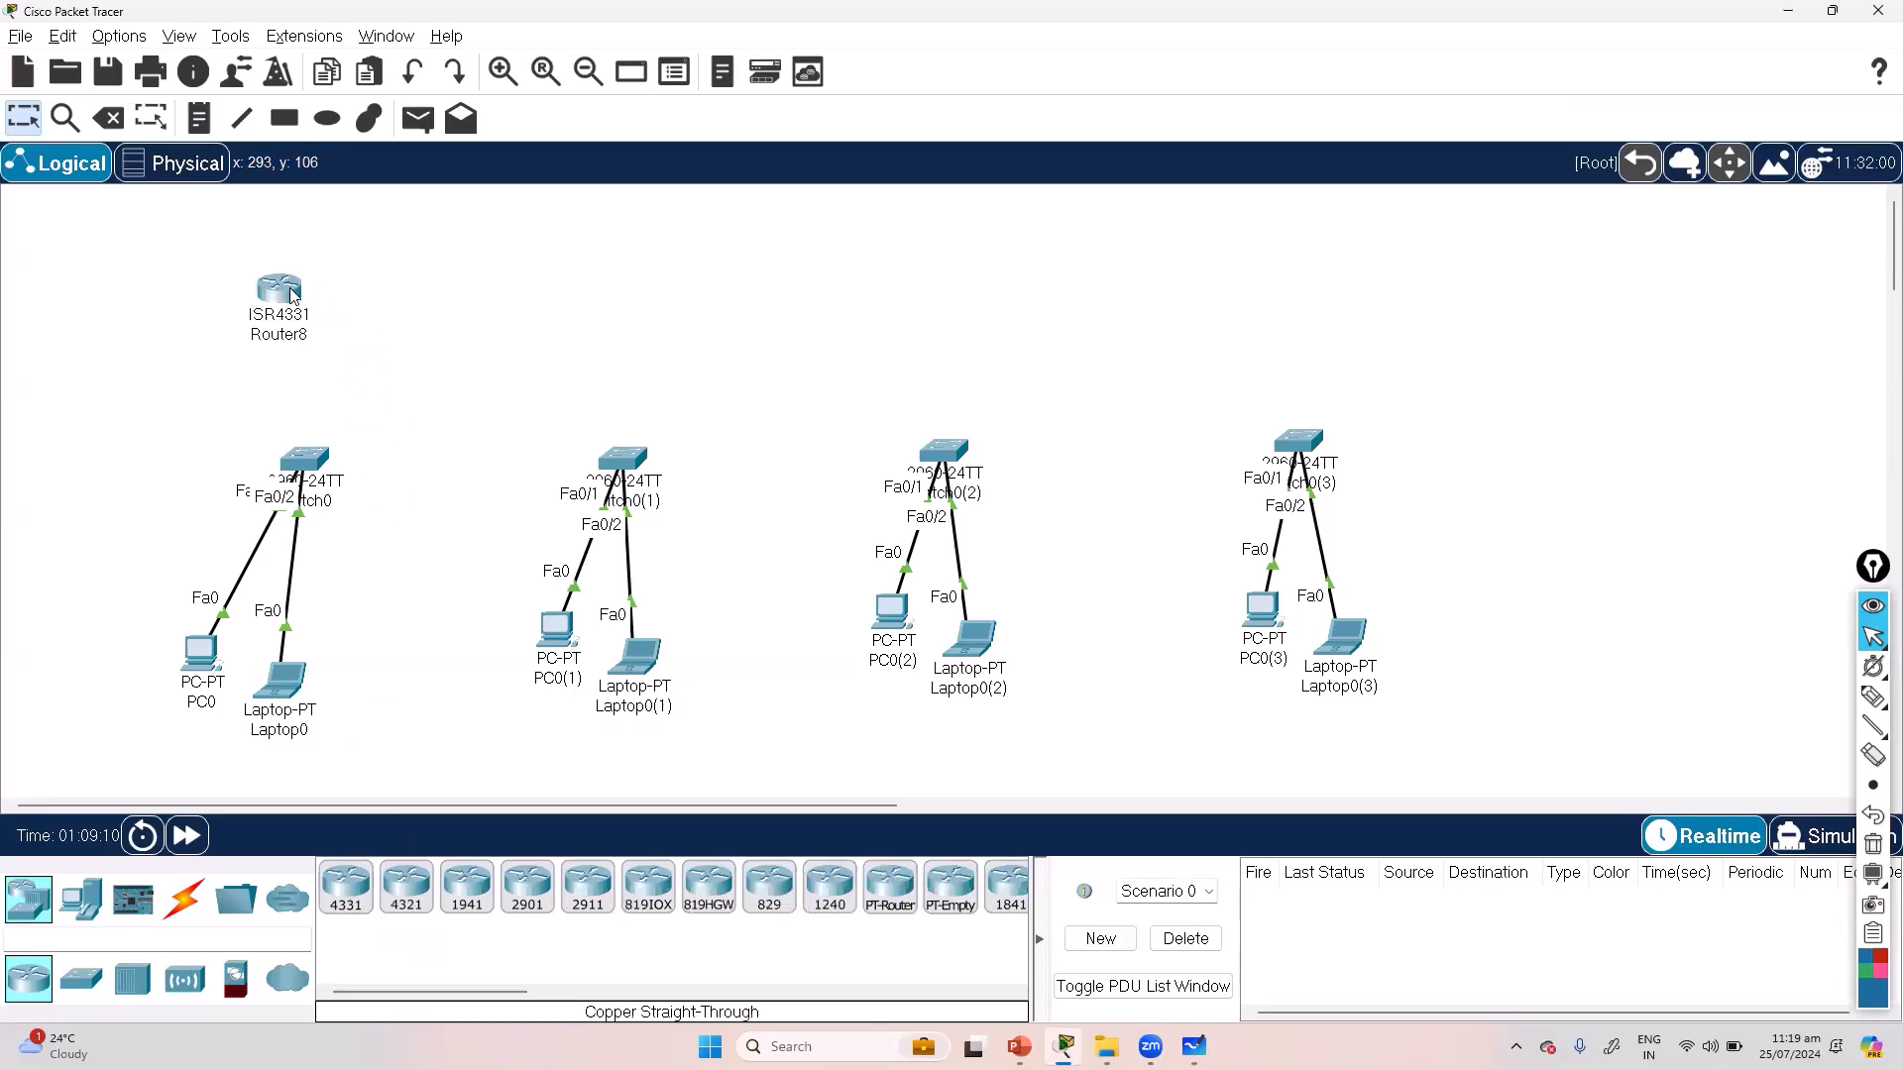
click(292, 293)
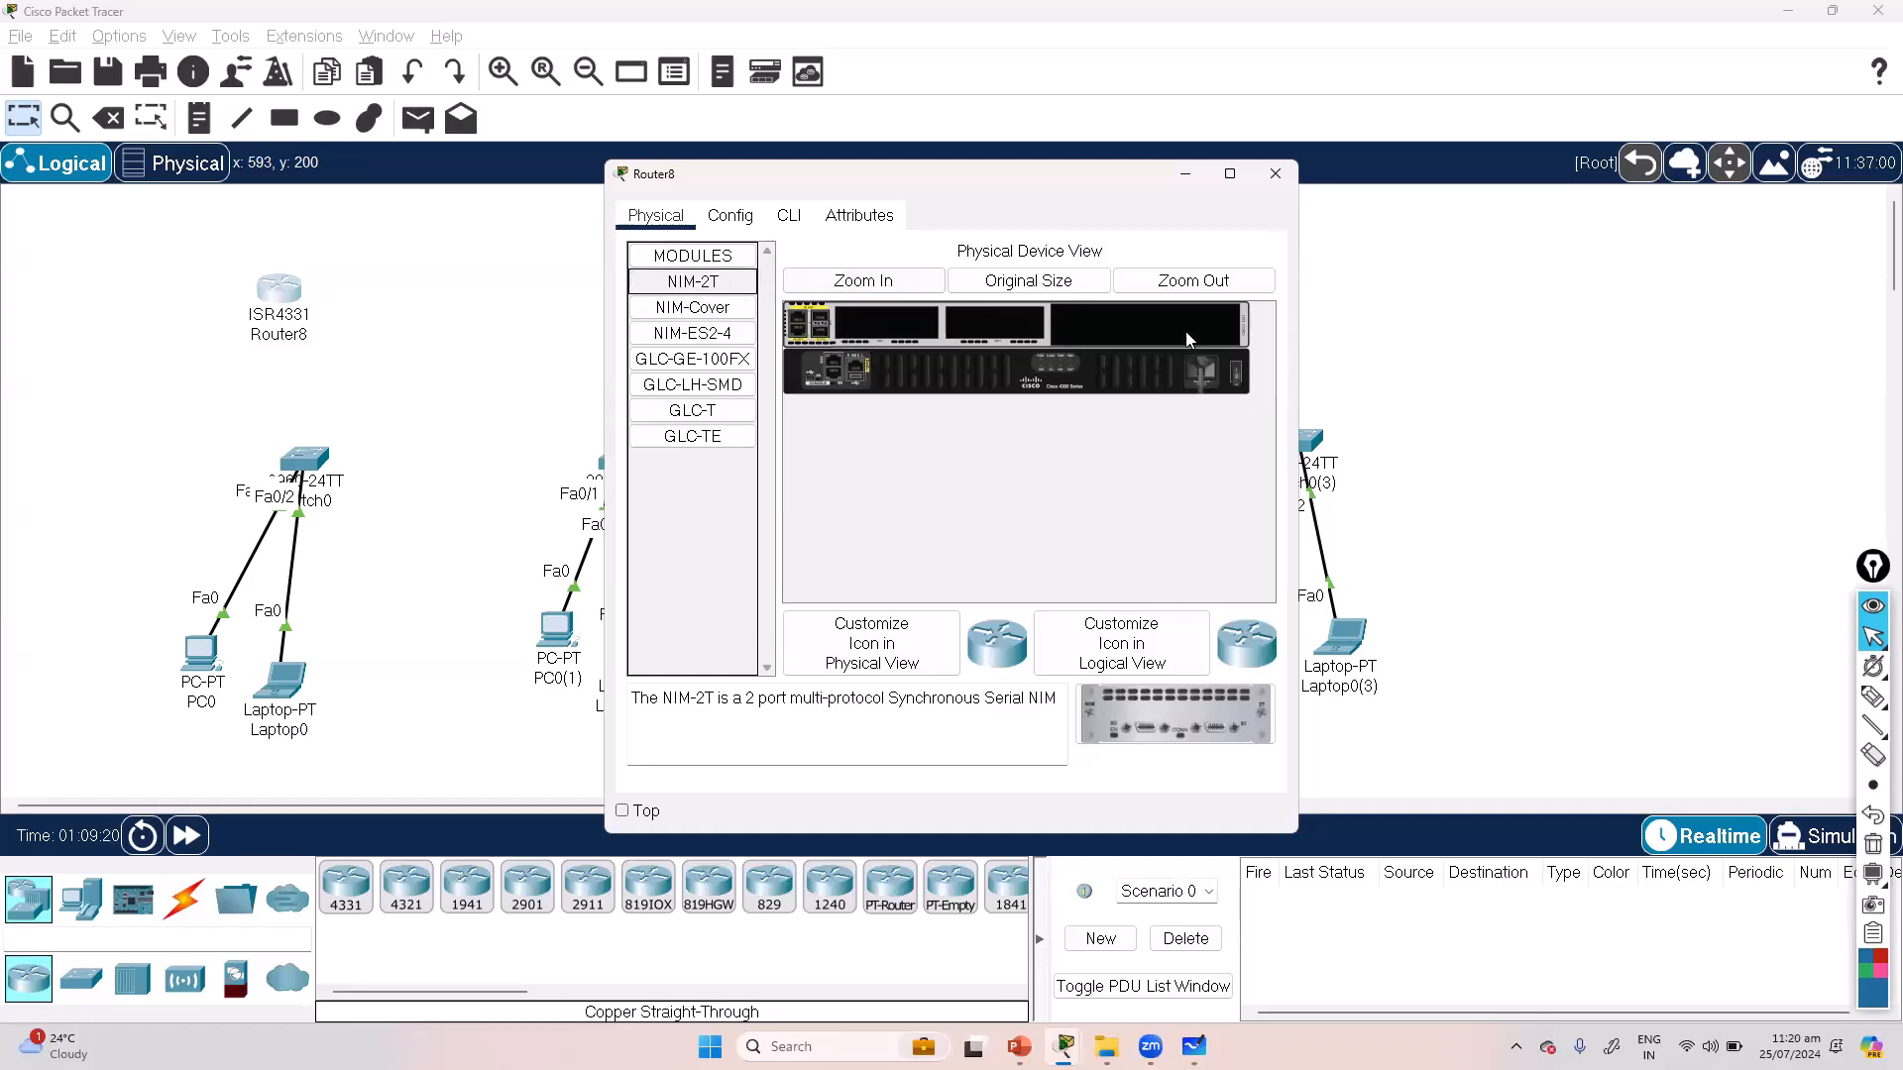
click(863, 280)
drag(1019, 598, 1254, 595)
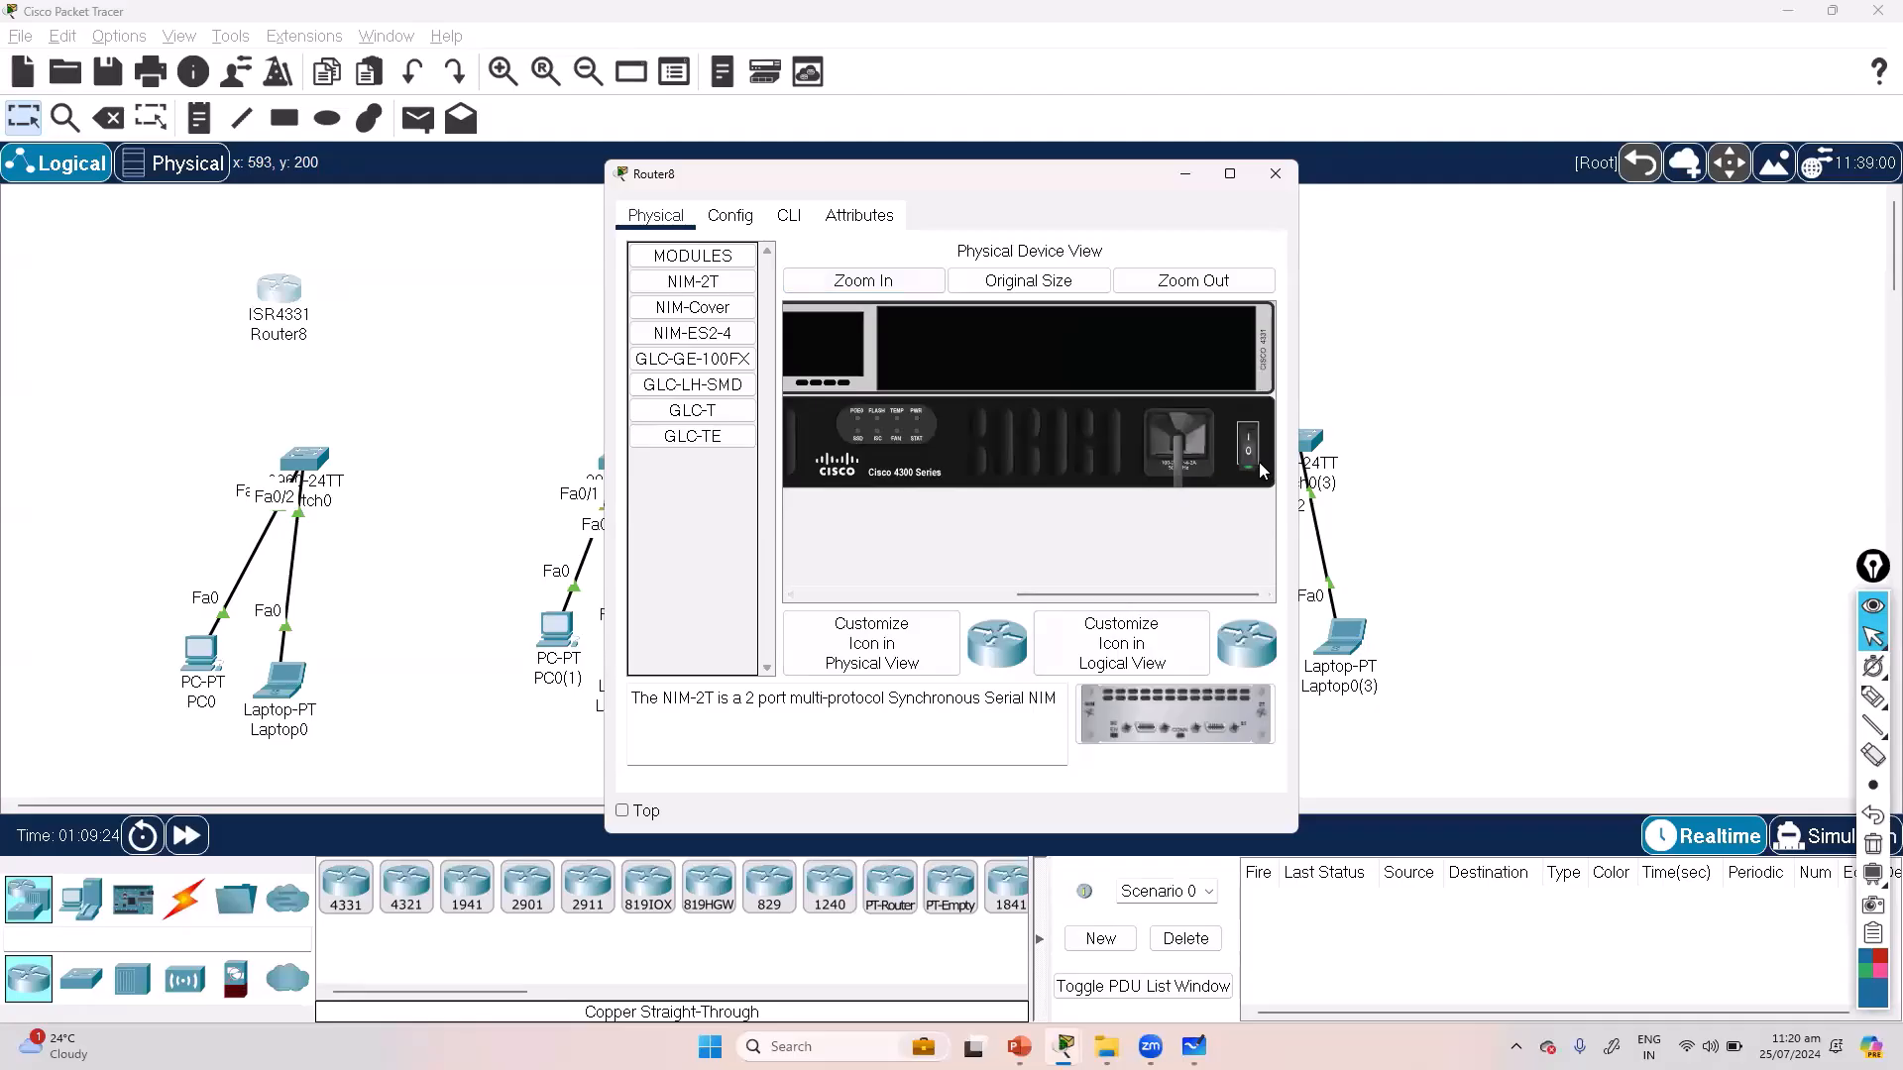
click(1229, 173)
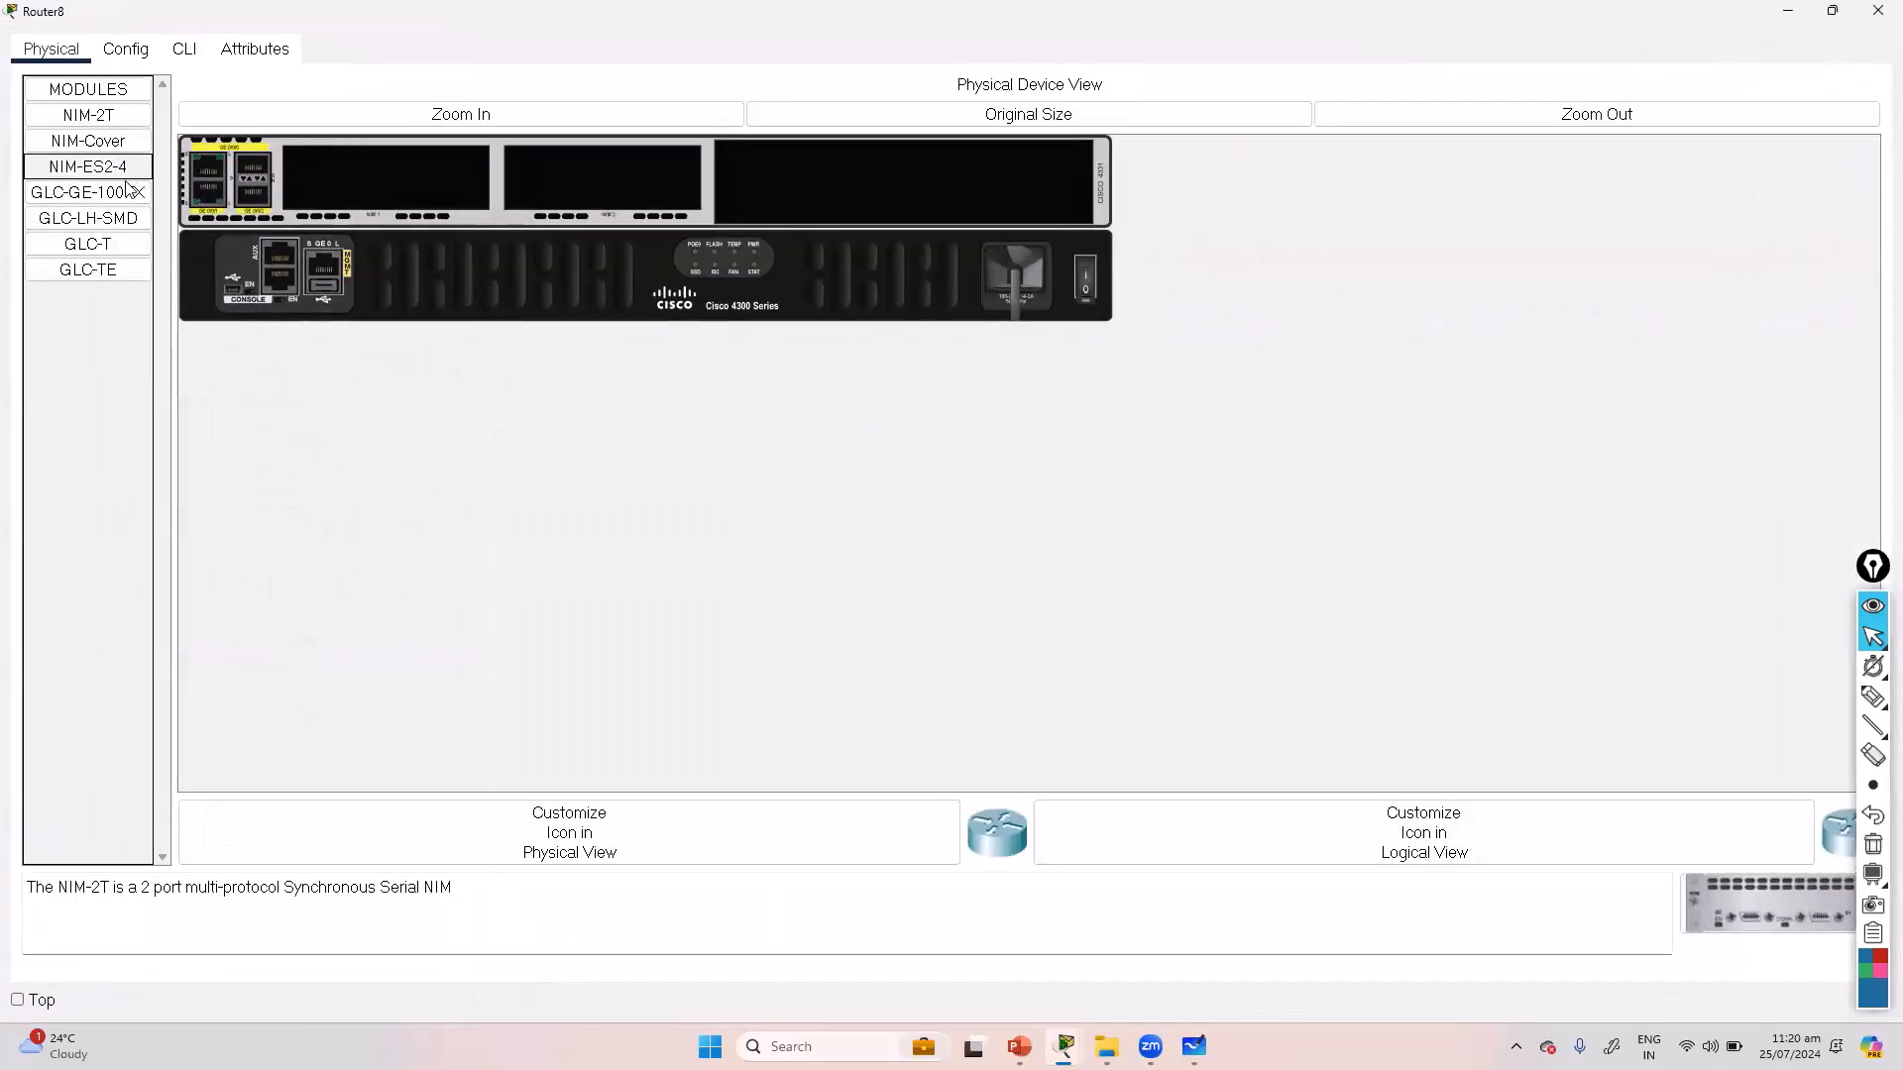
Step: Install a NIM-2T serial module in each of the new router's two NIM slots
drag(121, 116, 125, 120)
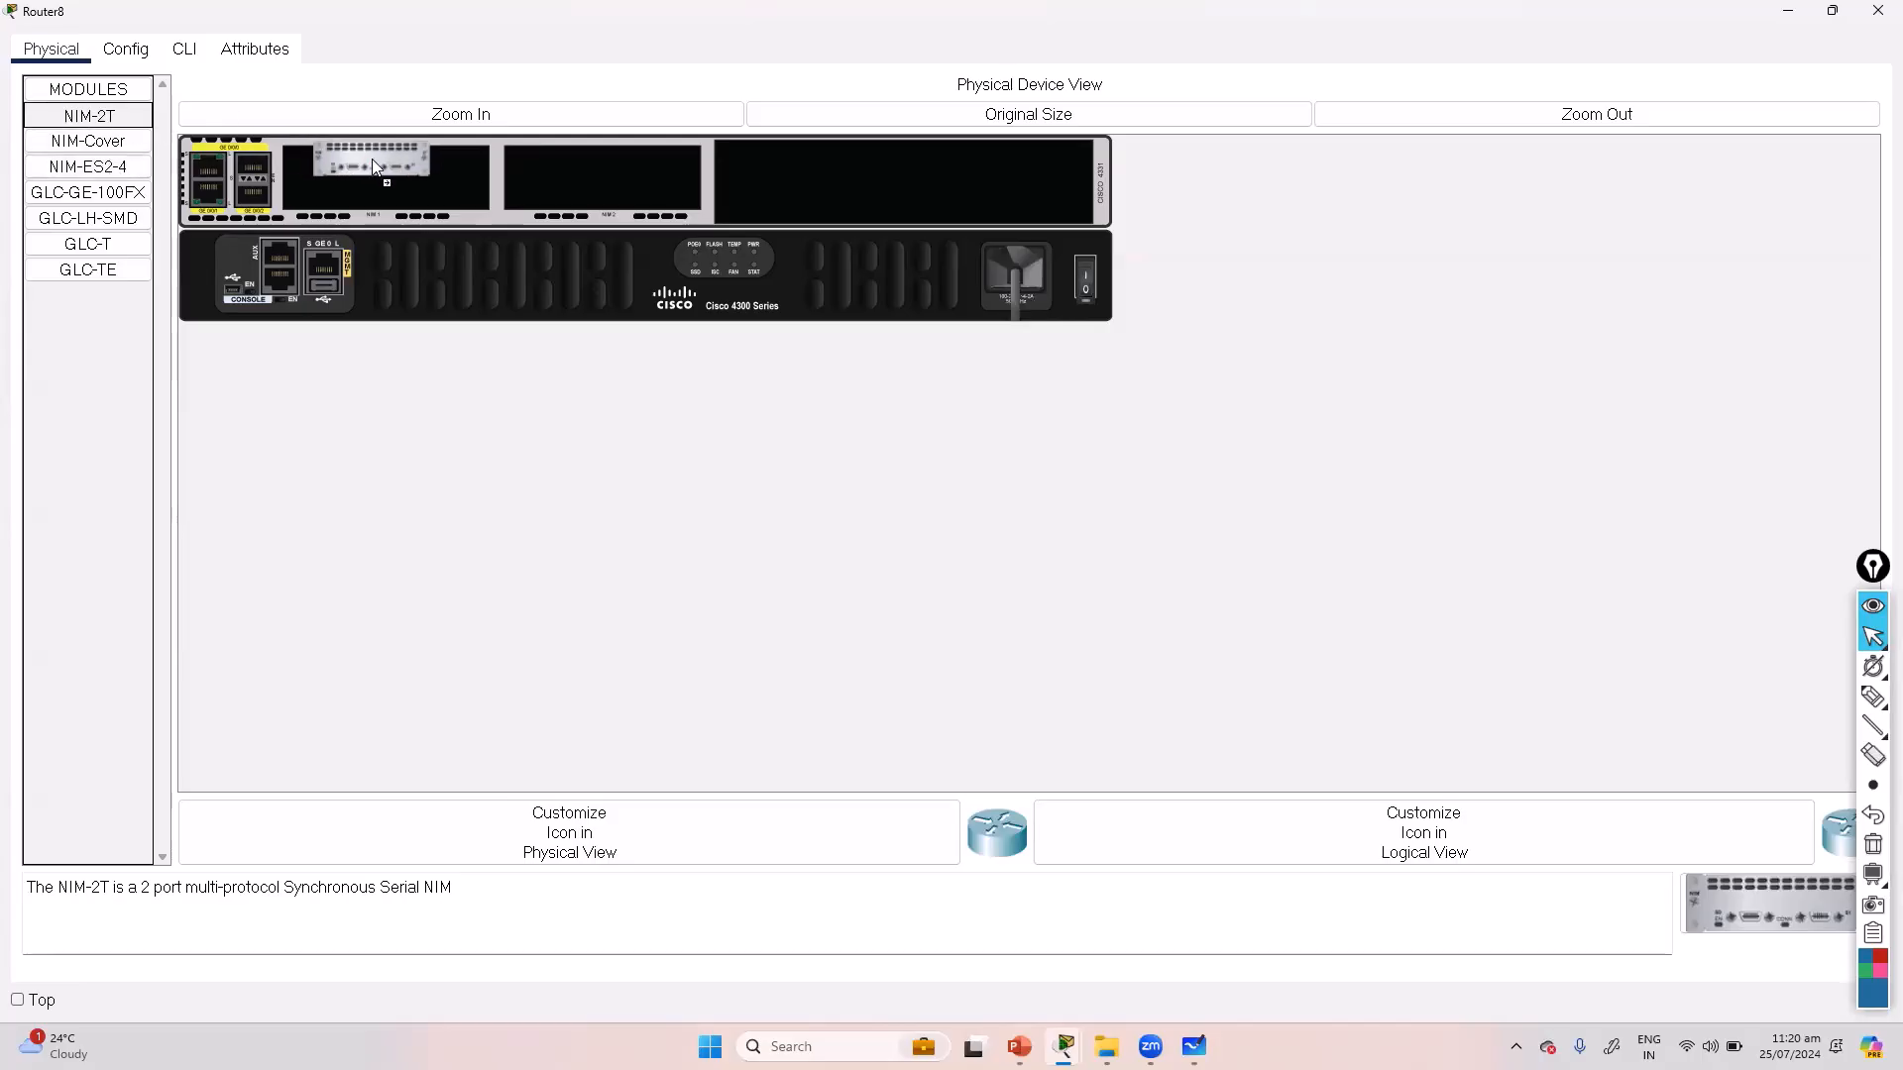
drag(373, 161, 374, 163)
drag(143, 111, 598, 173)
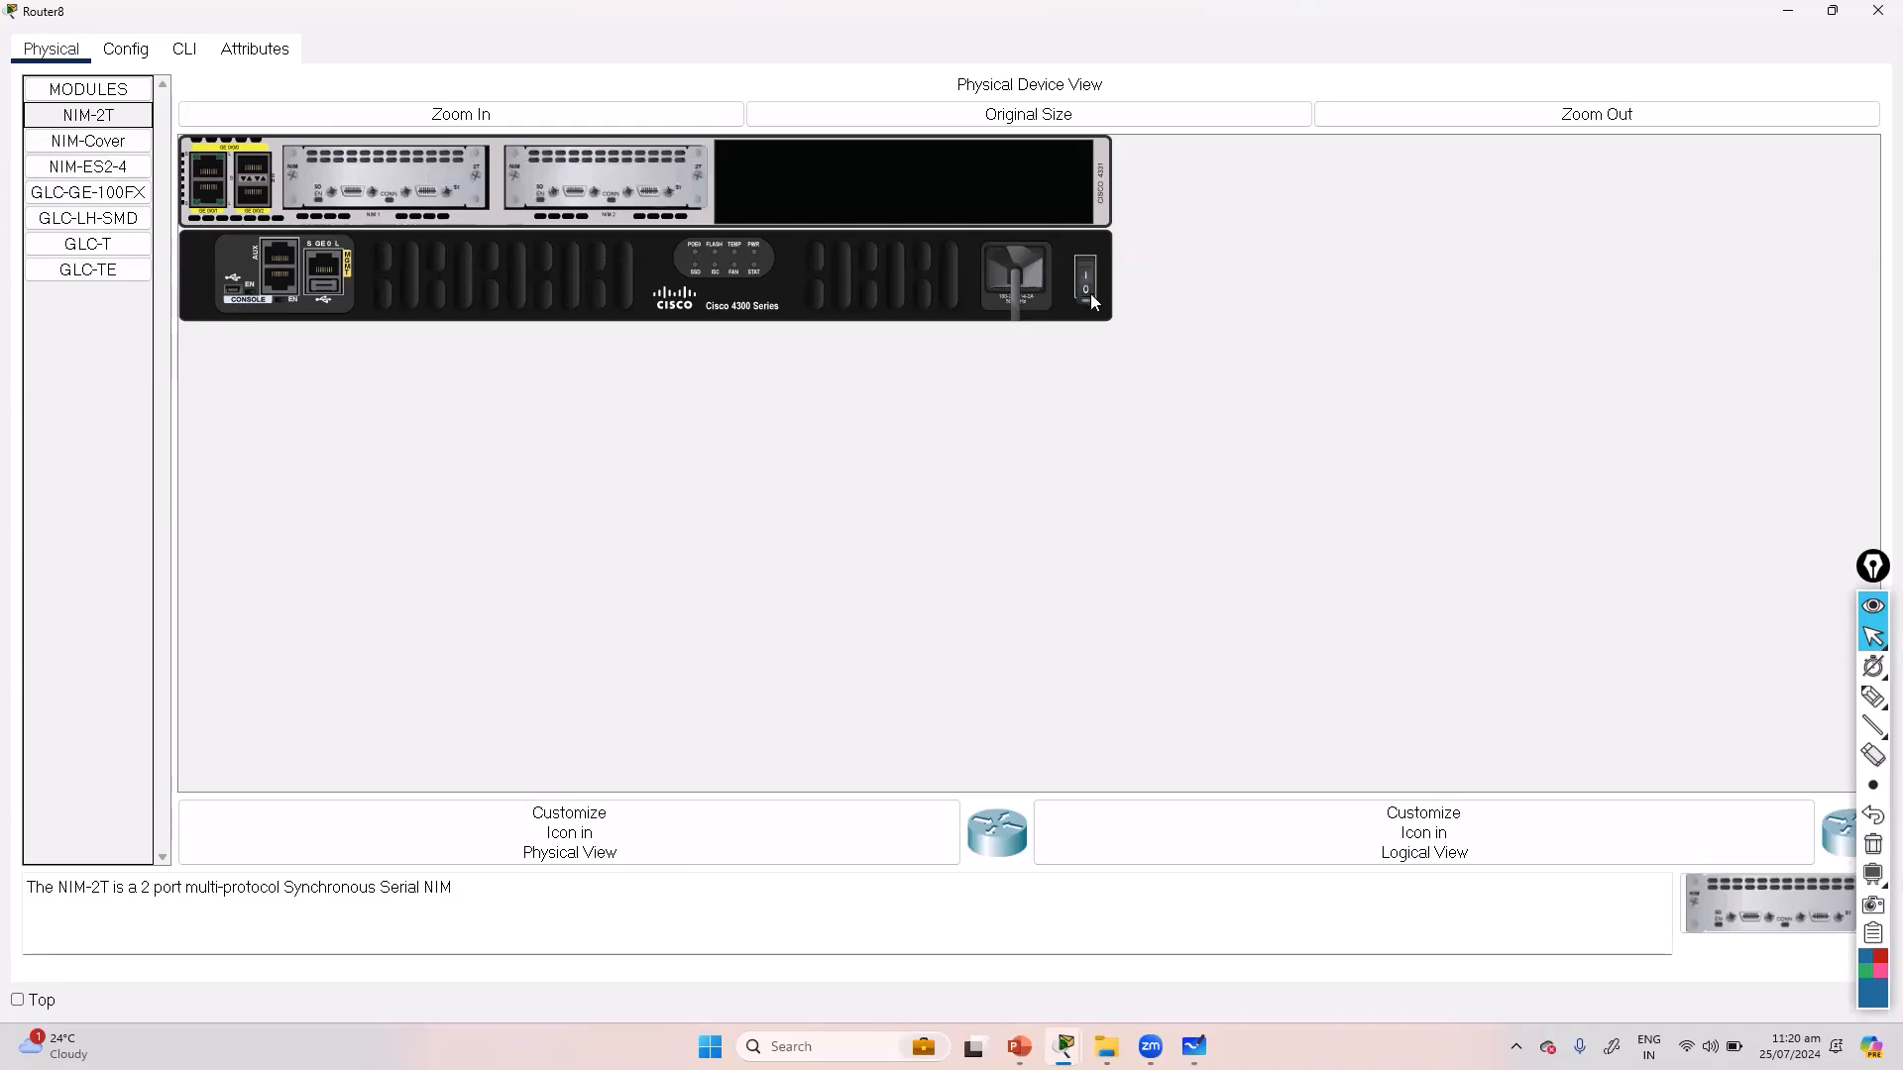
click(1876, 11)
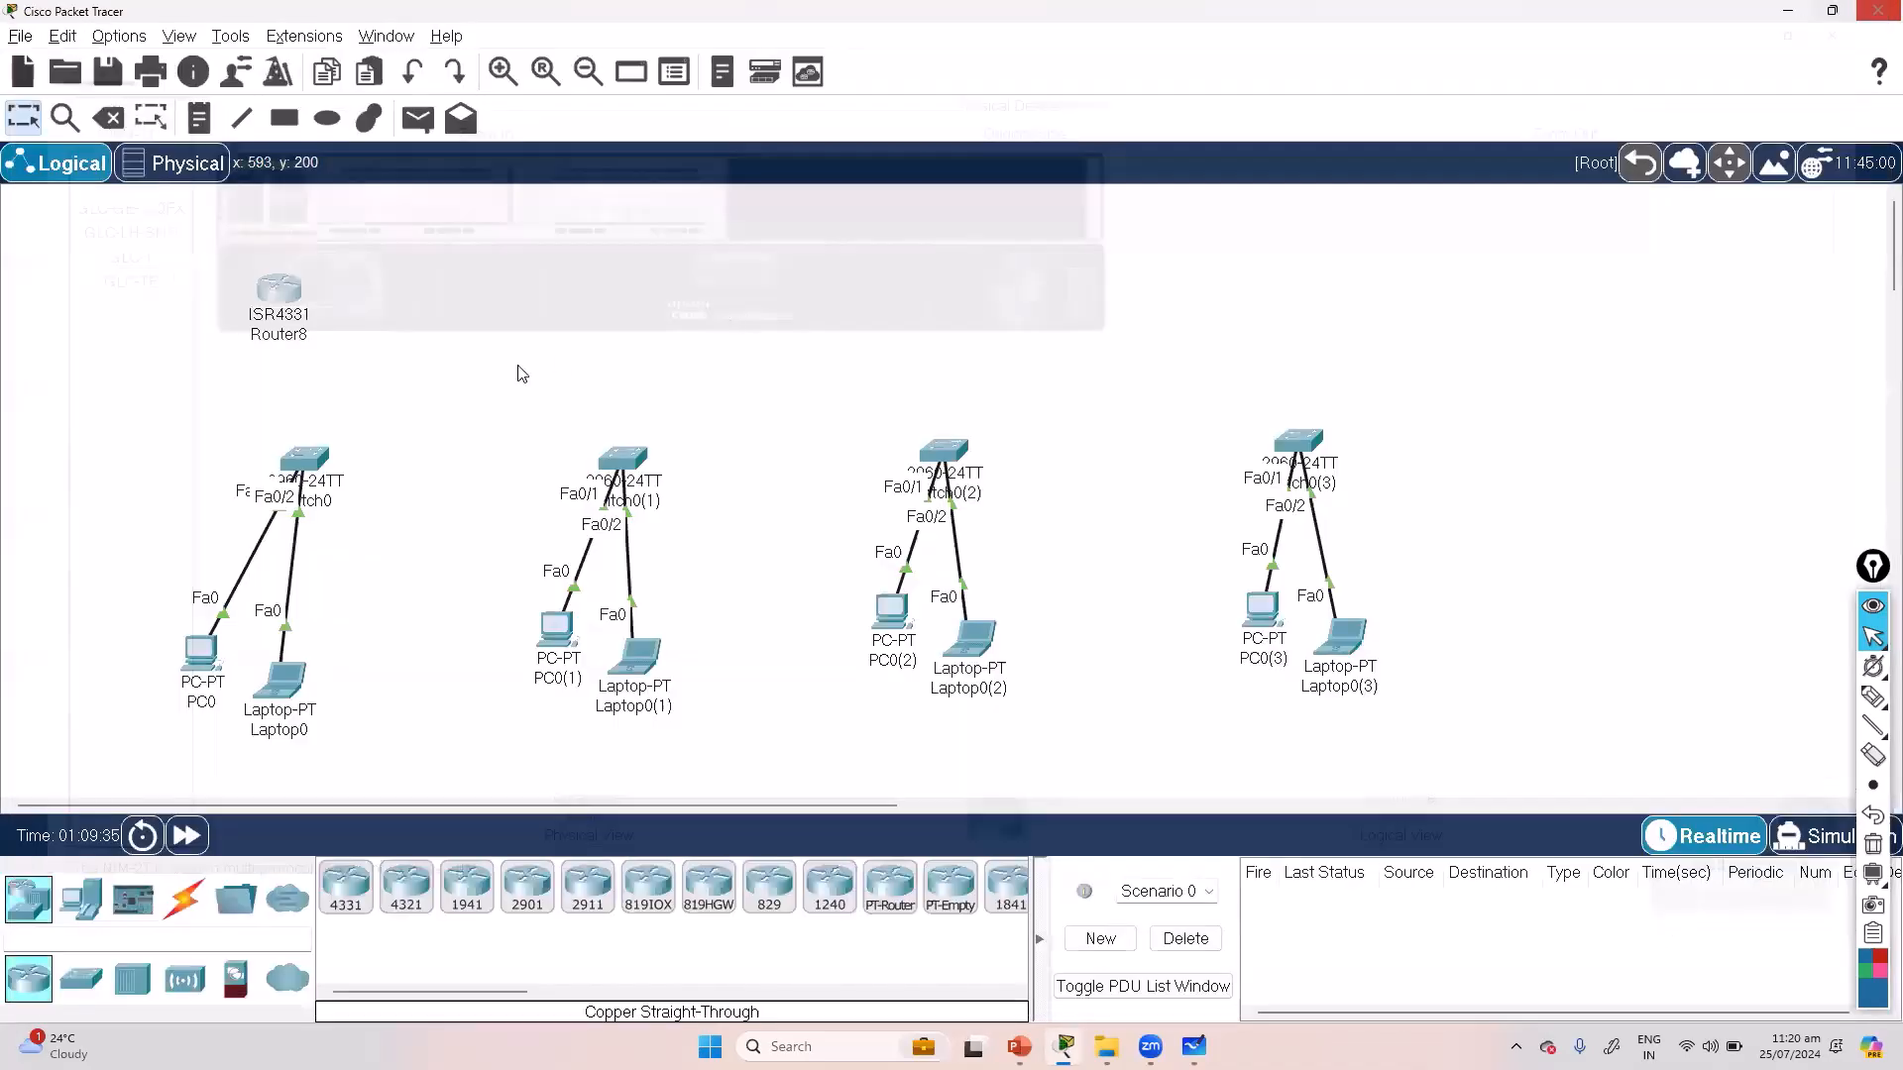
Step: Paste three copies of the unrenamed ISR4331 router and position one above each of the other three switches
drag(189, 270, 333, 350)
key(ctrl+c)
key(ctrl+v)
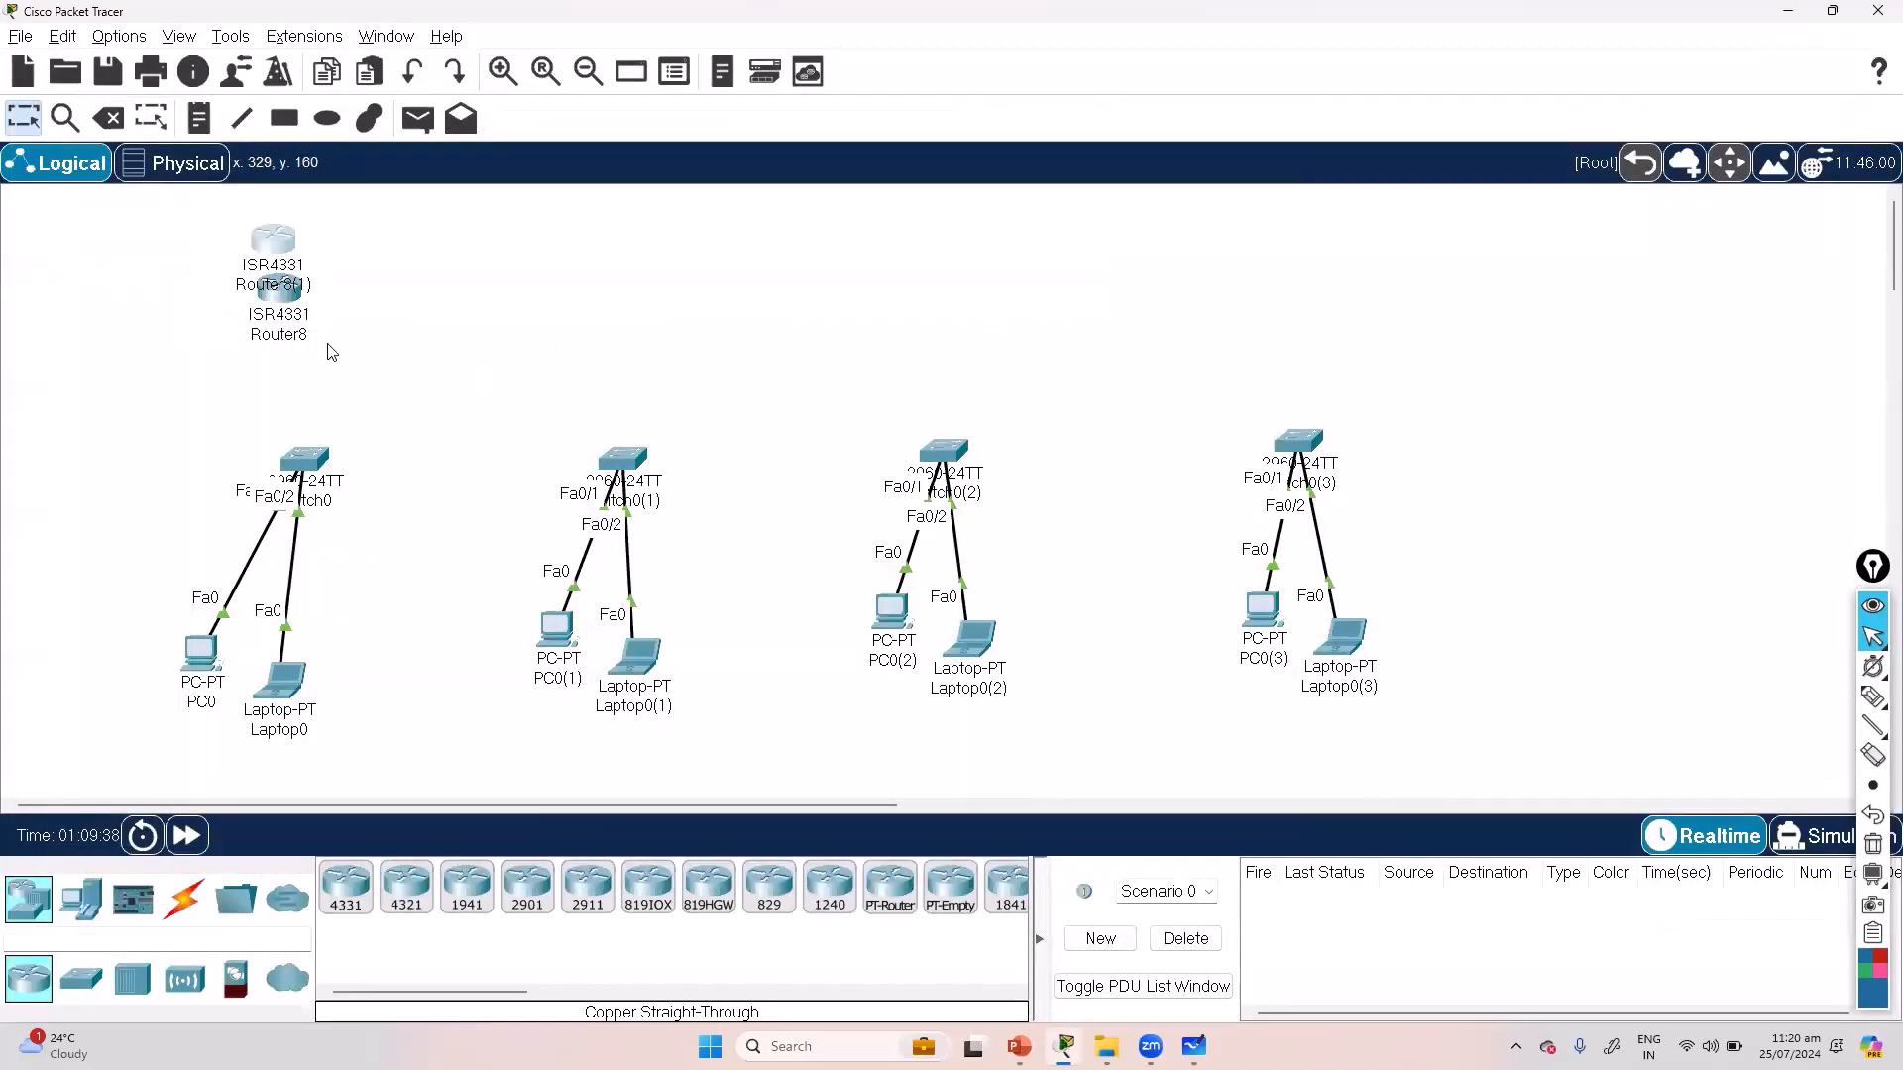
drag(274, 240, 604, 277)
key(ctrl+v)
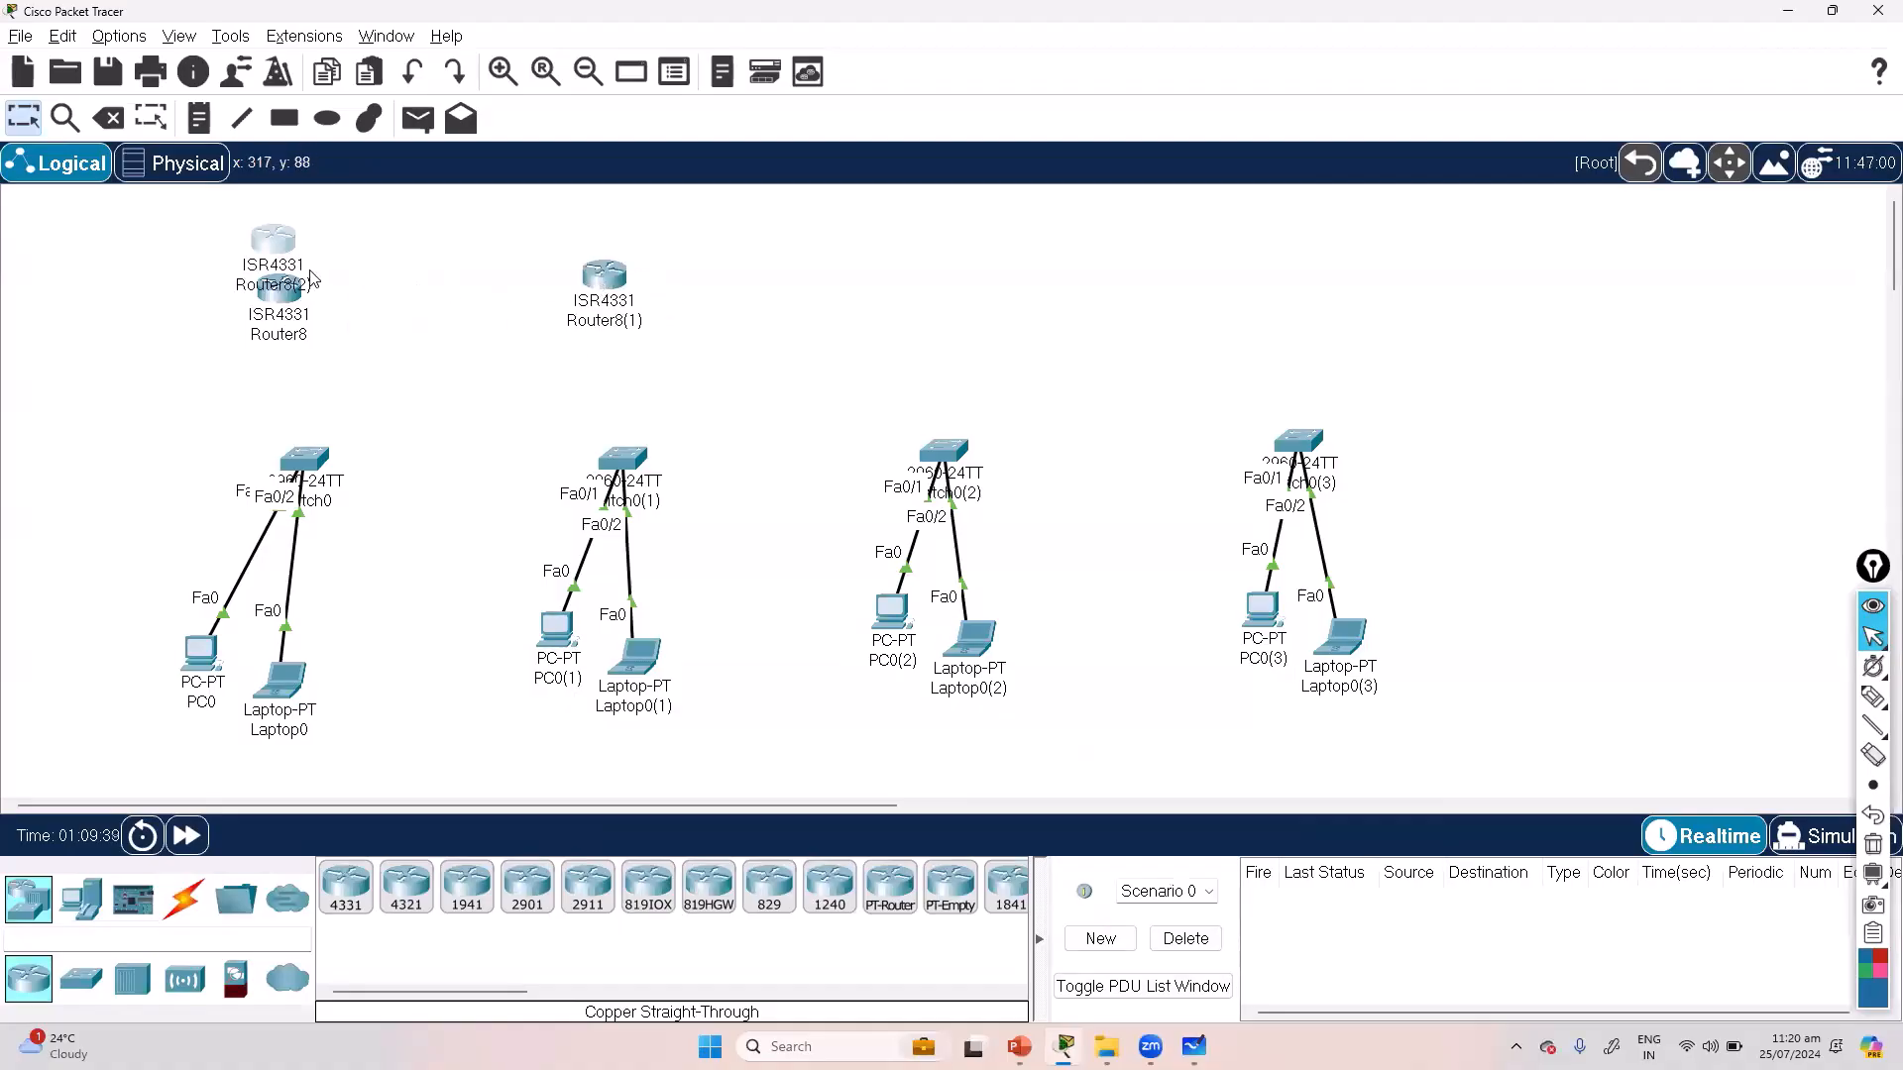
drag(297, 260, 943, 282)
key(ctrl+v)
drag(297, 250, 1272, 273)
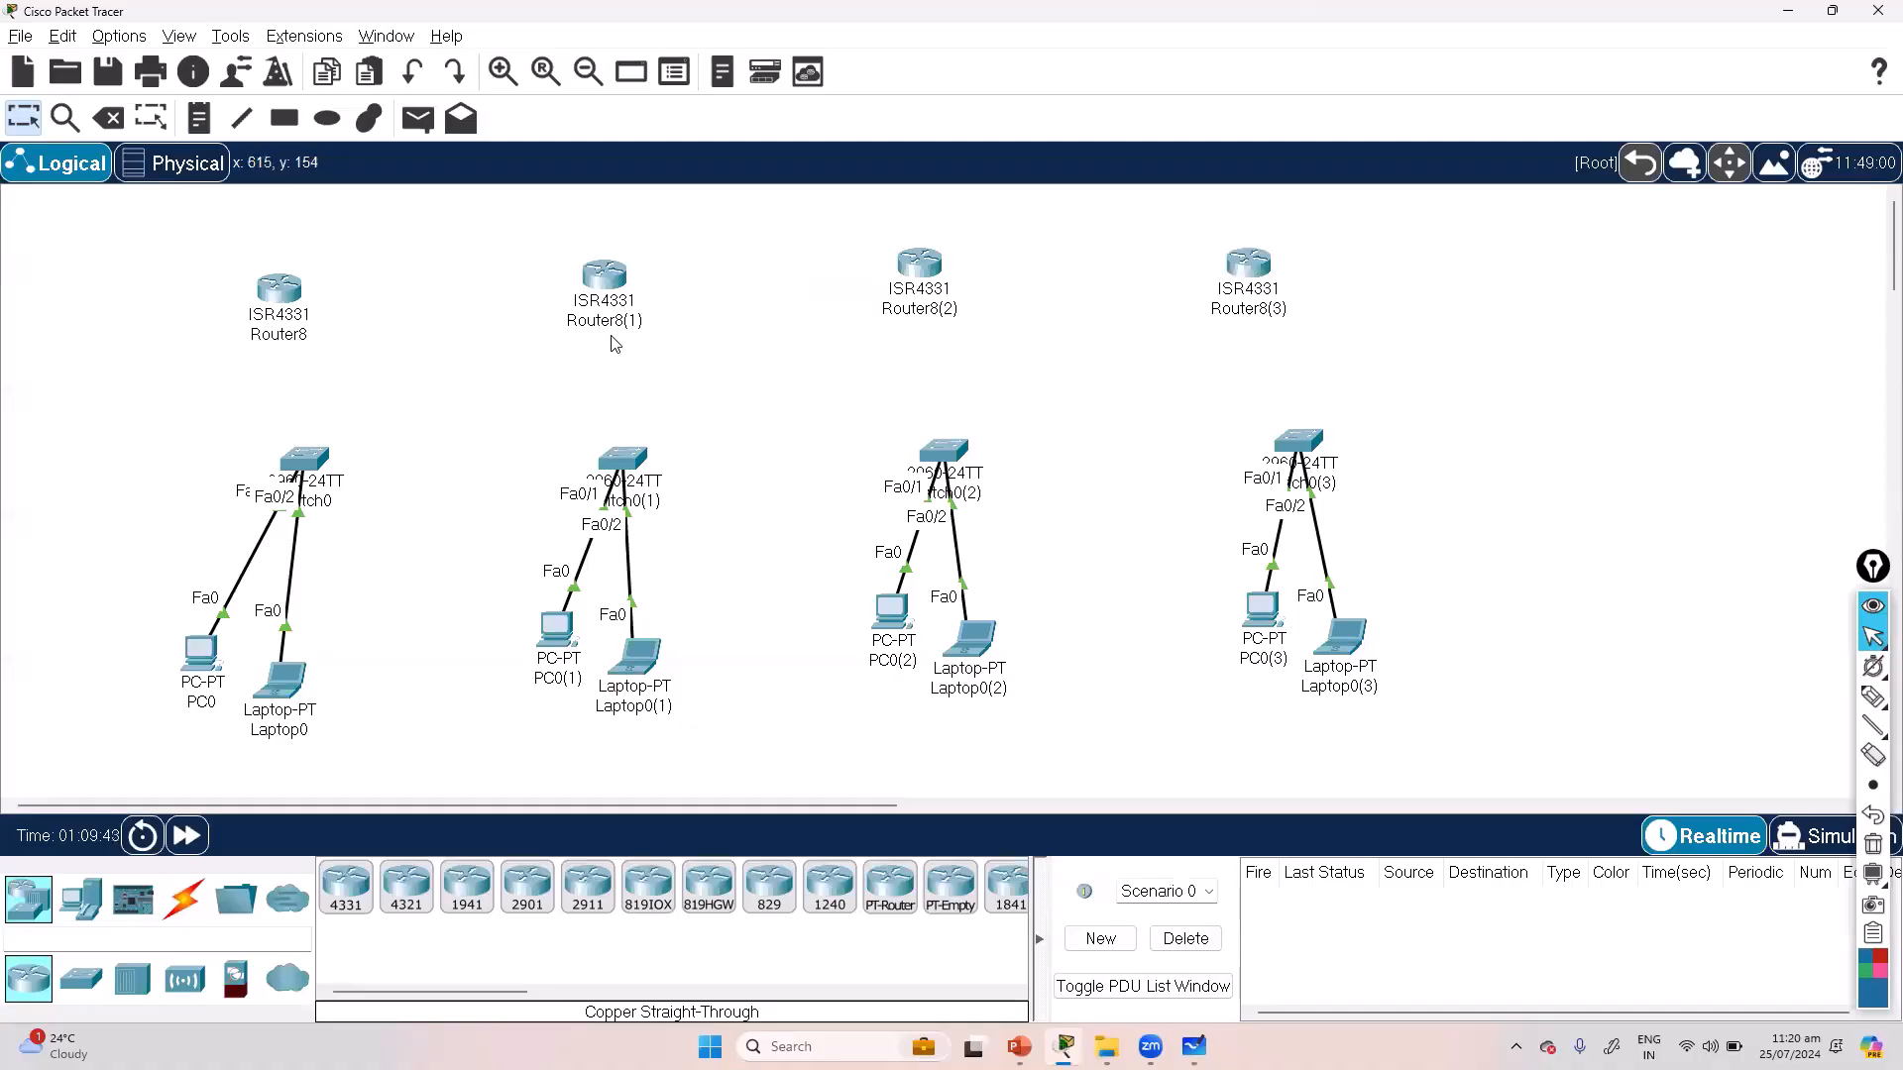
Step: Rename the first site's router as R1
click(281, 335)
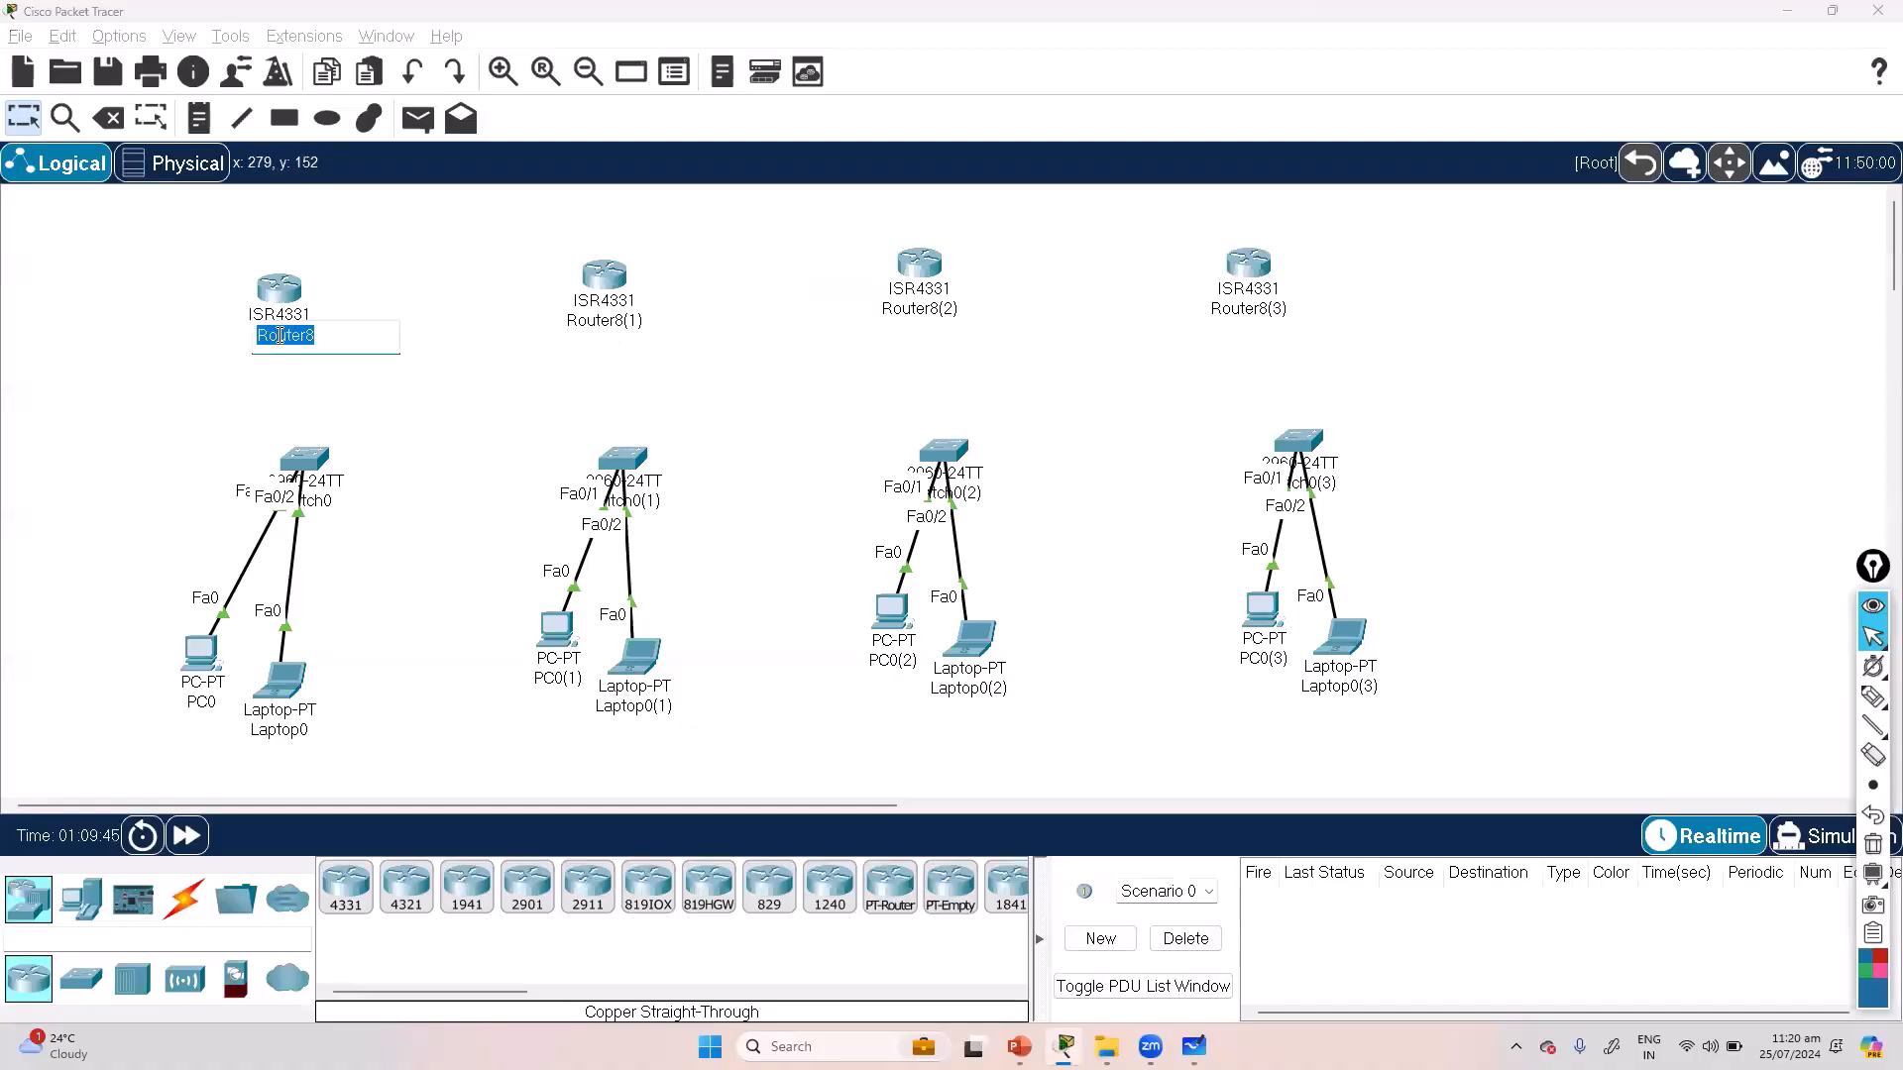
text(R1)
key(Return)
Step: Delete the three router copies above the second, third and fourth switches
drag(485, 250, 1448, 365)
key(Delete)
key(Return)
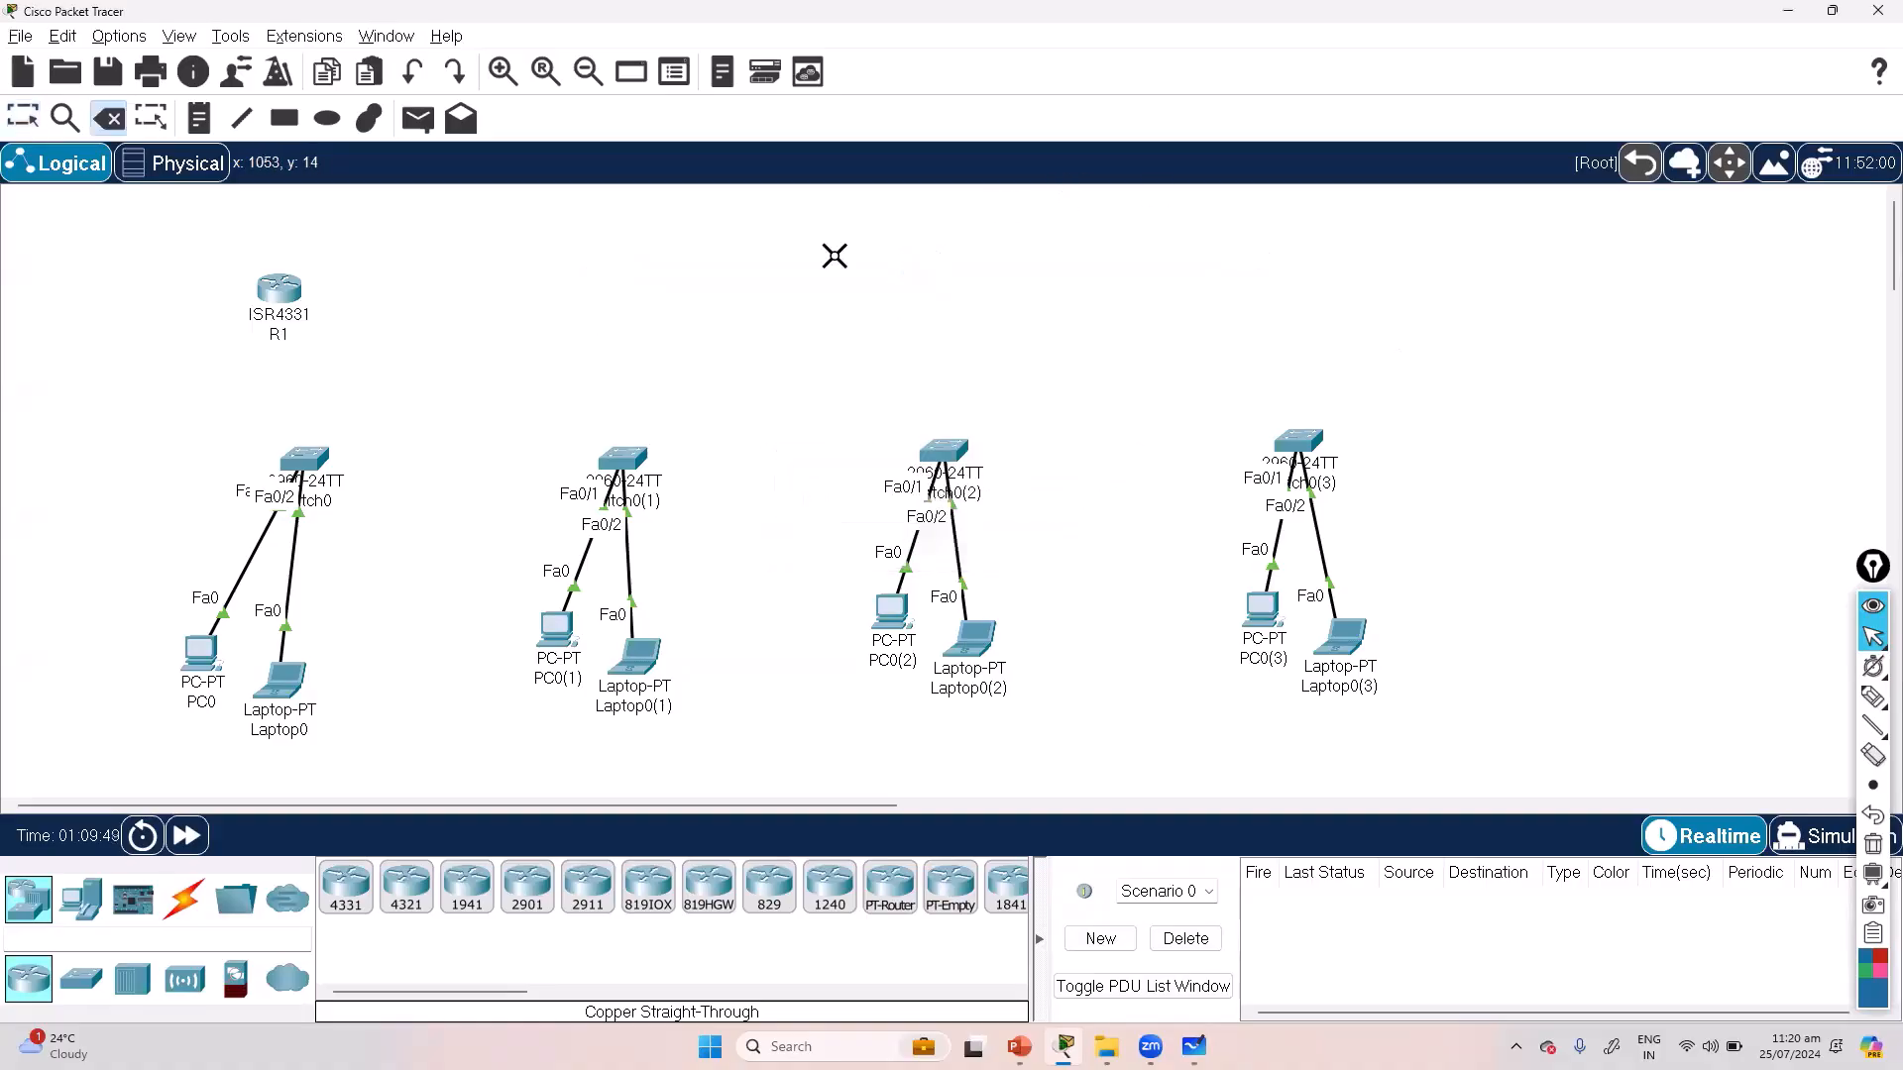
Step: Paste three copies of R1 above the other three switches and check the modules installed in the fourth site's copy
drag(220, 256, 336, 332)
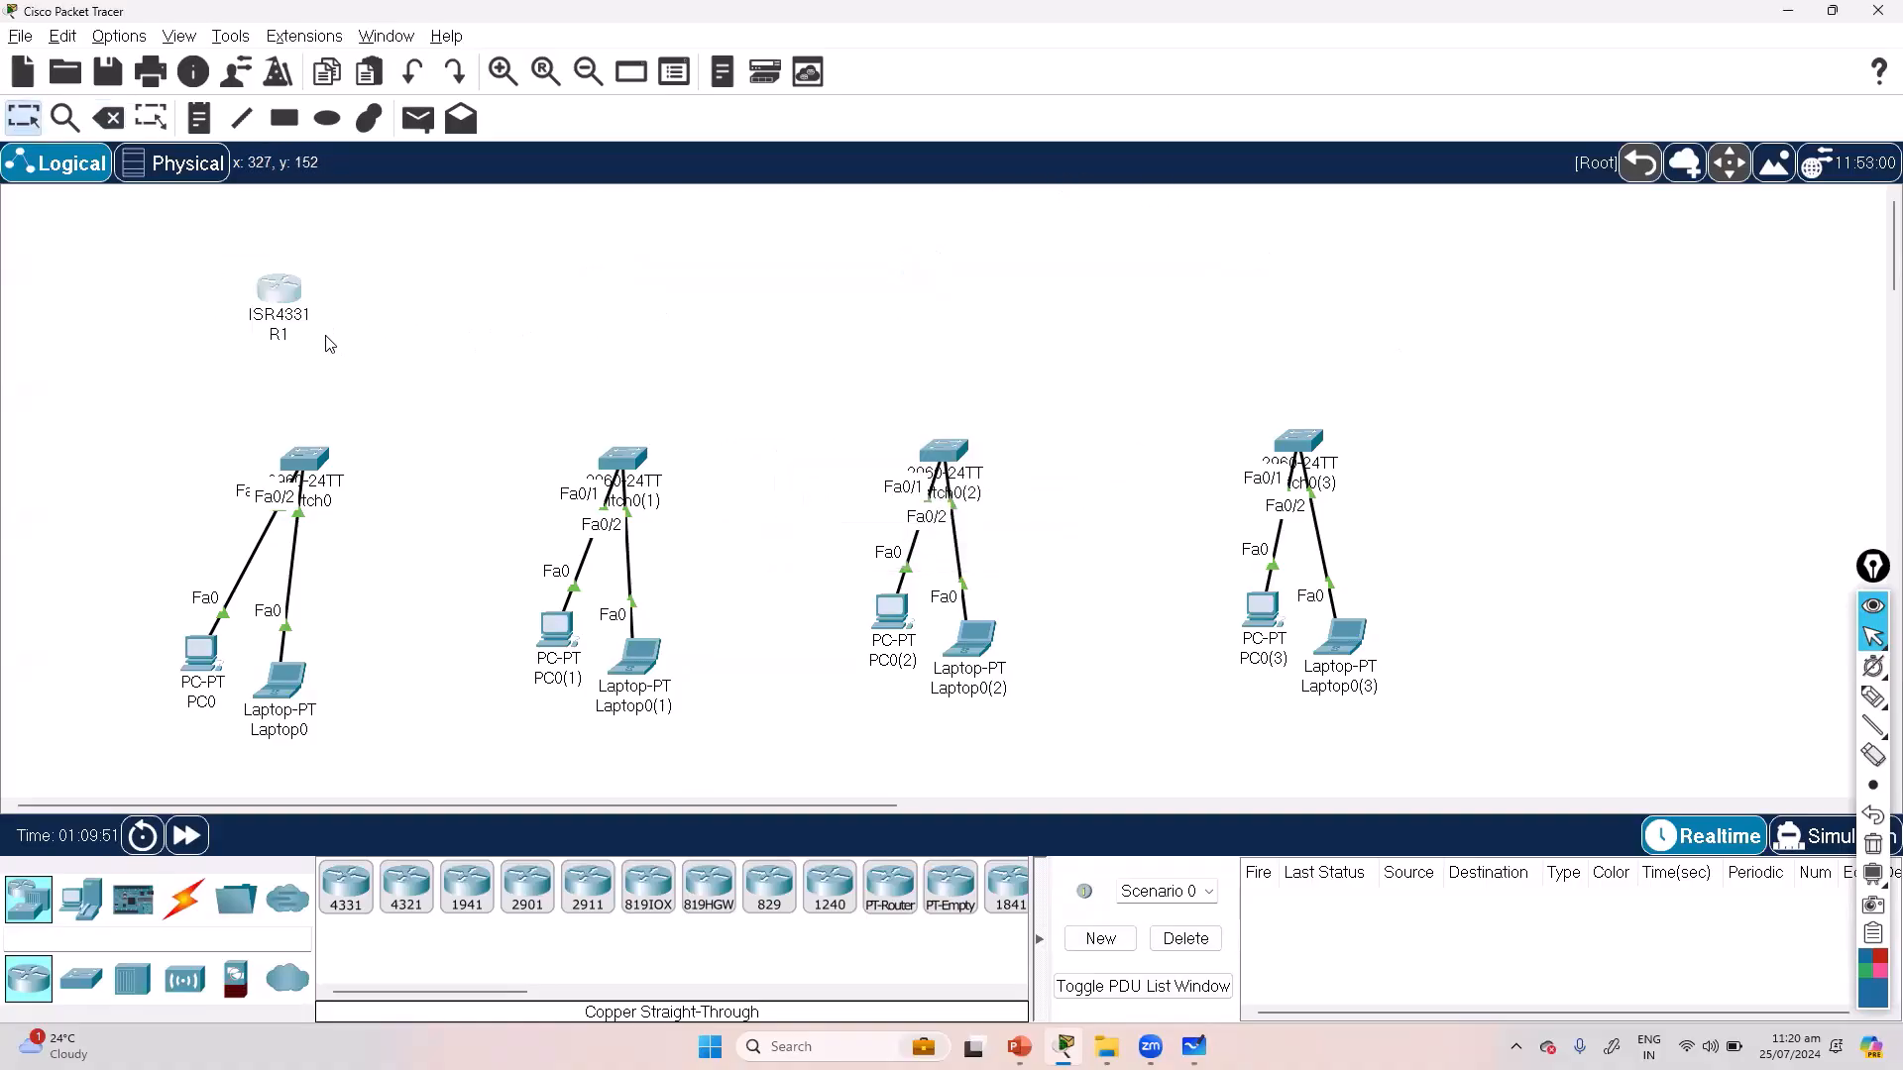
key(ctrl+c)
key(ctrl+v)
drag(307, 265, 641, 295)
key(ctrl+v)
drag(274, 252, 940, 292)
key(ctrl+v)
drag(276, 248, 1319, 275)
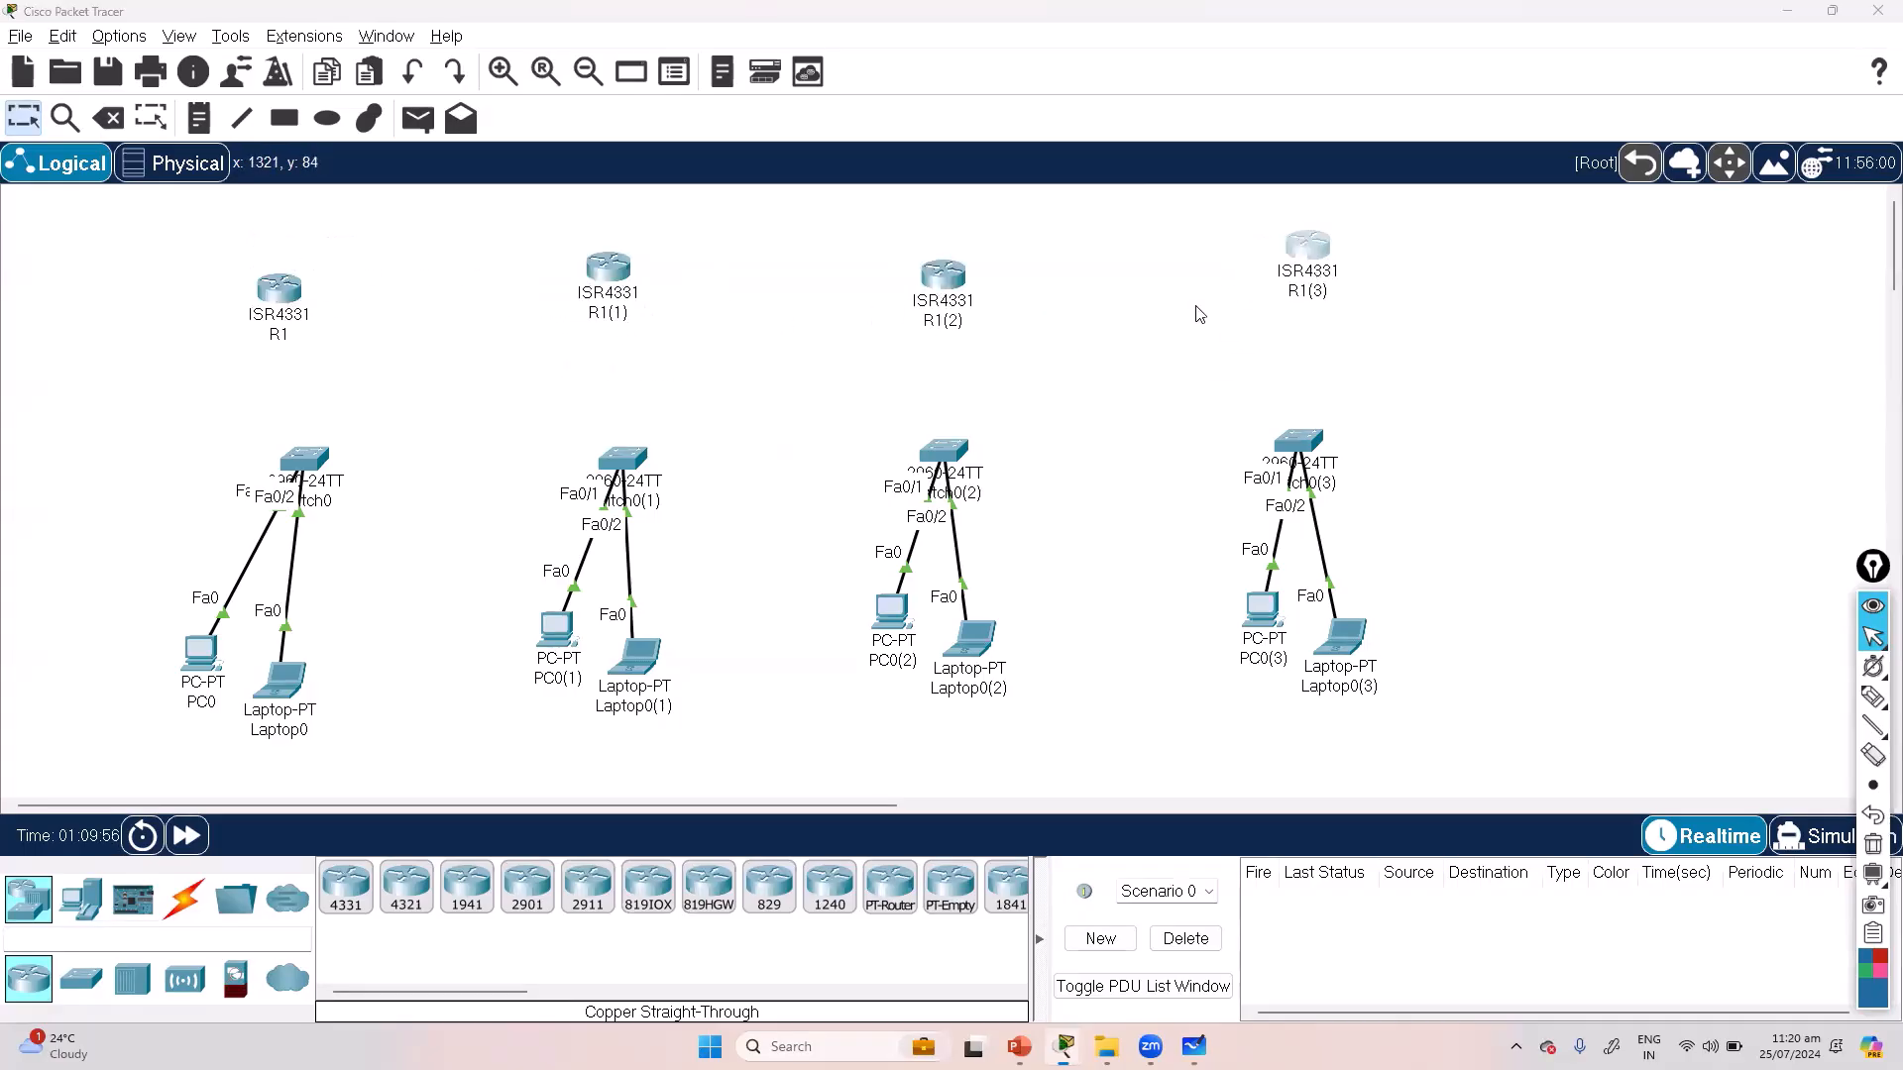
click(1310, 252)
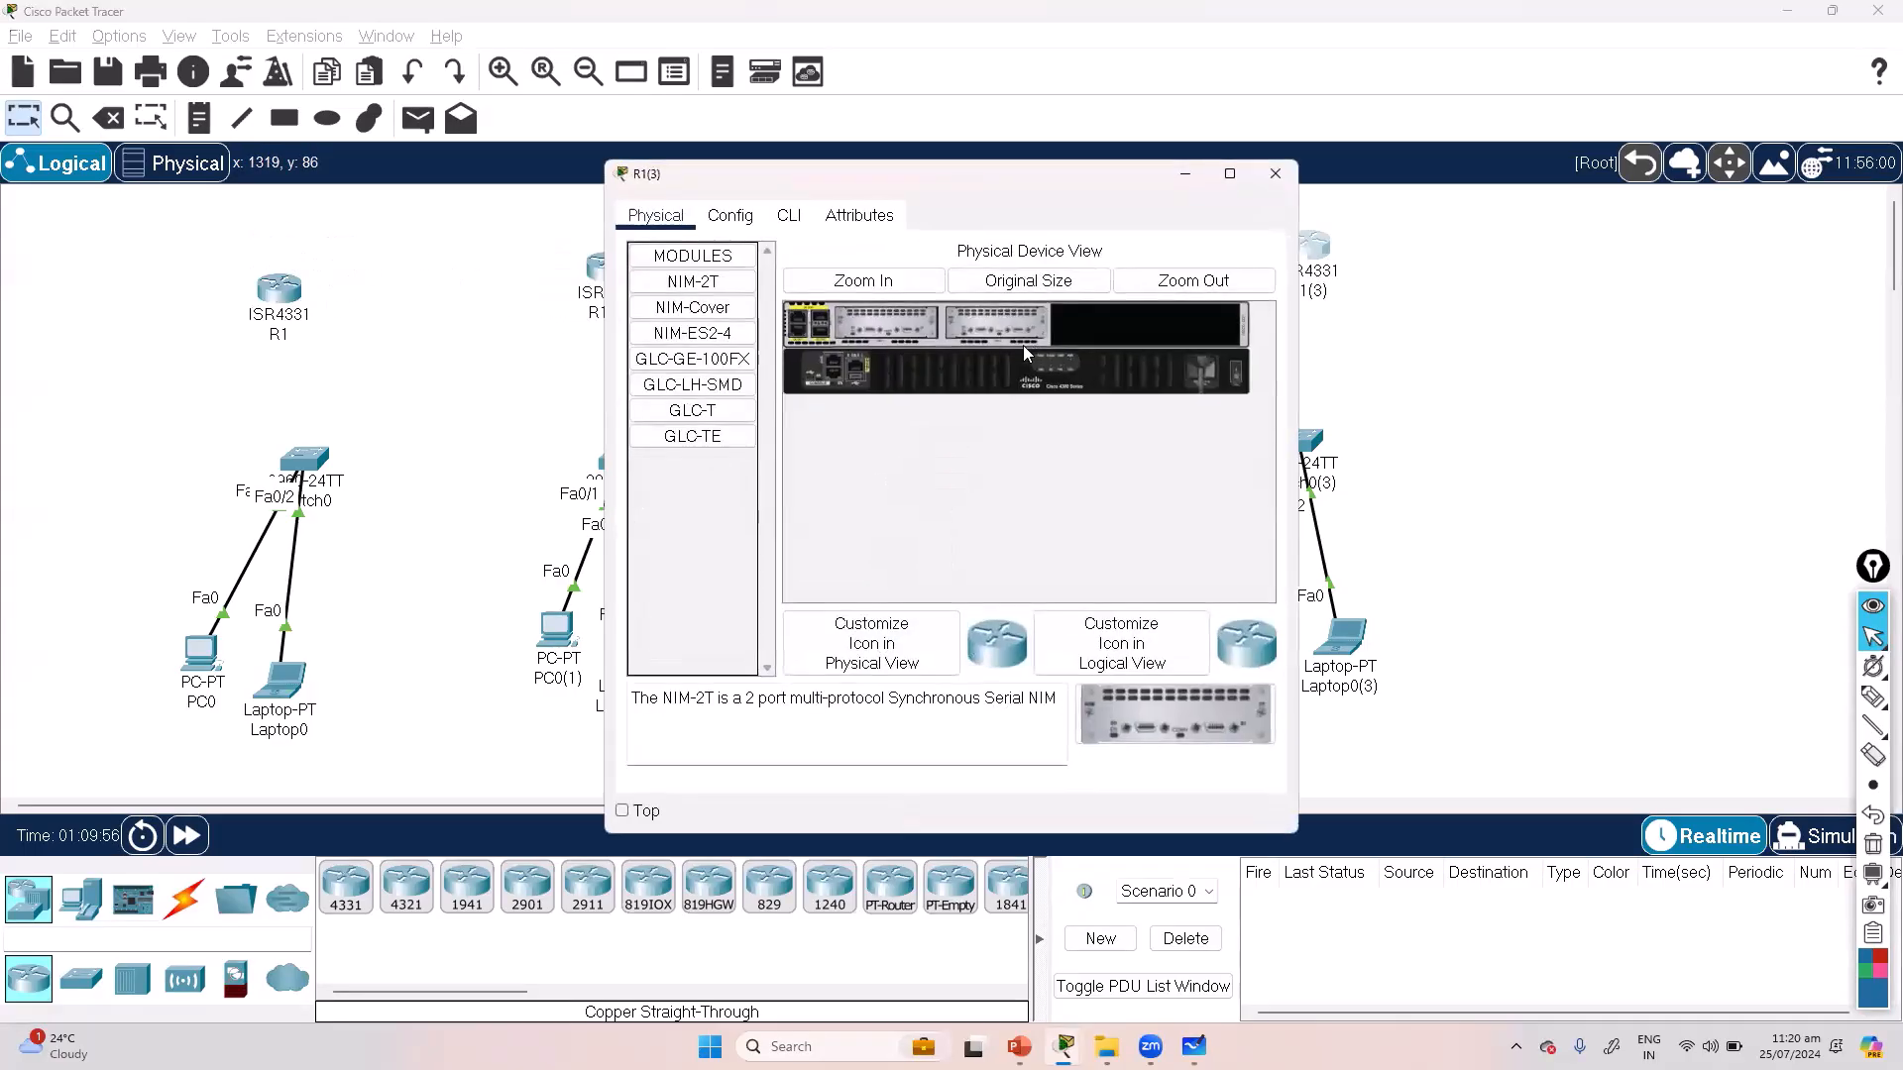
click(1292, 167)
Step: Rename the second site's router as R2 and the third site's router as R3
click(607, 313)
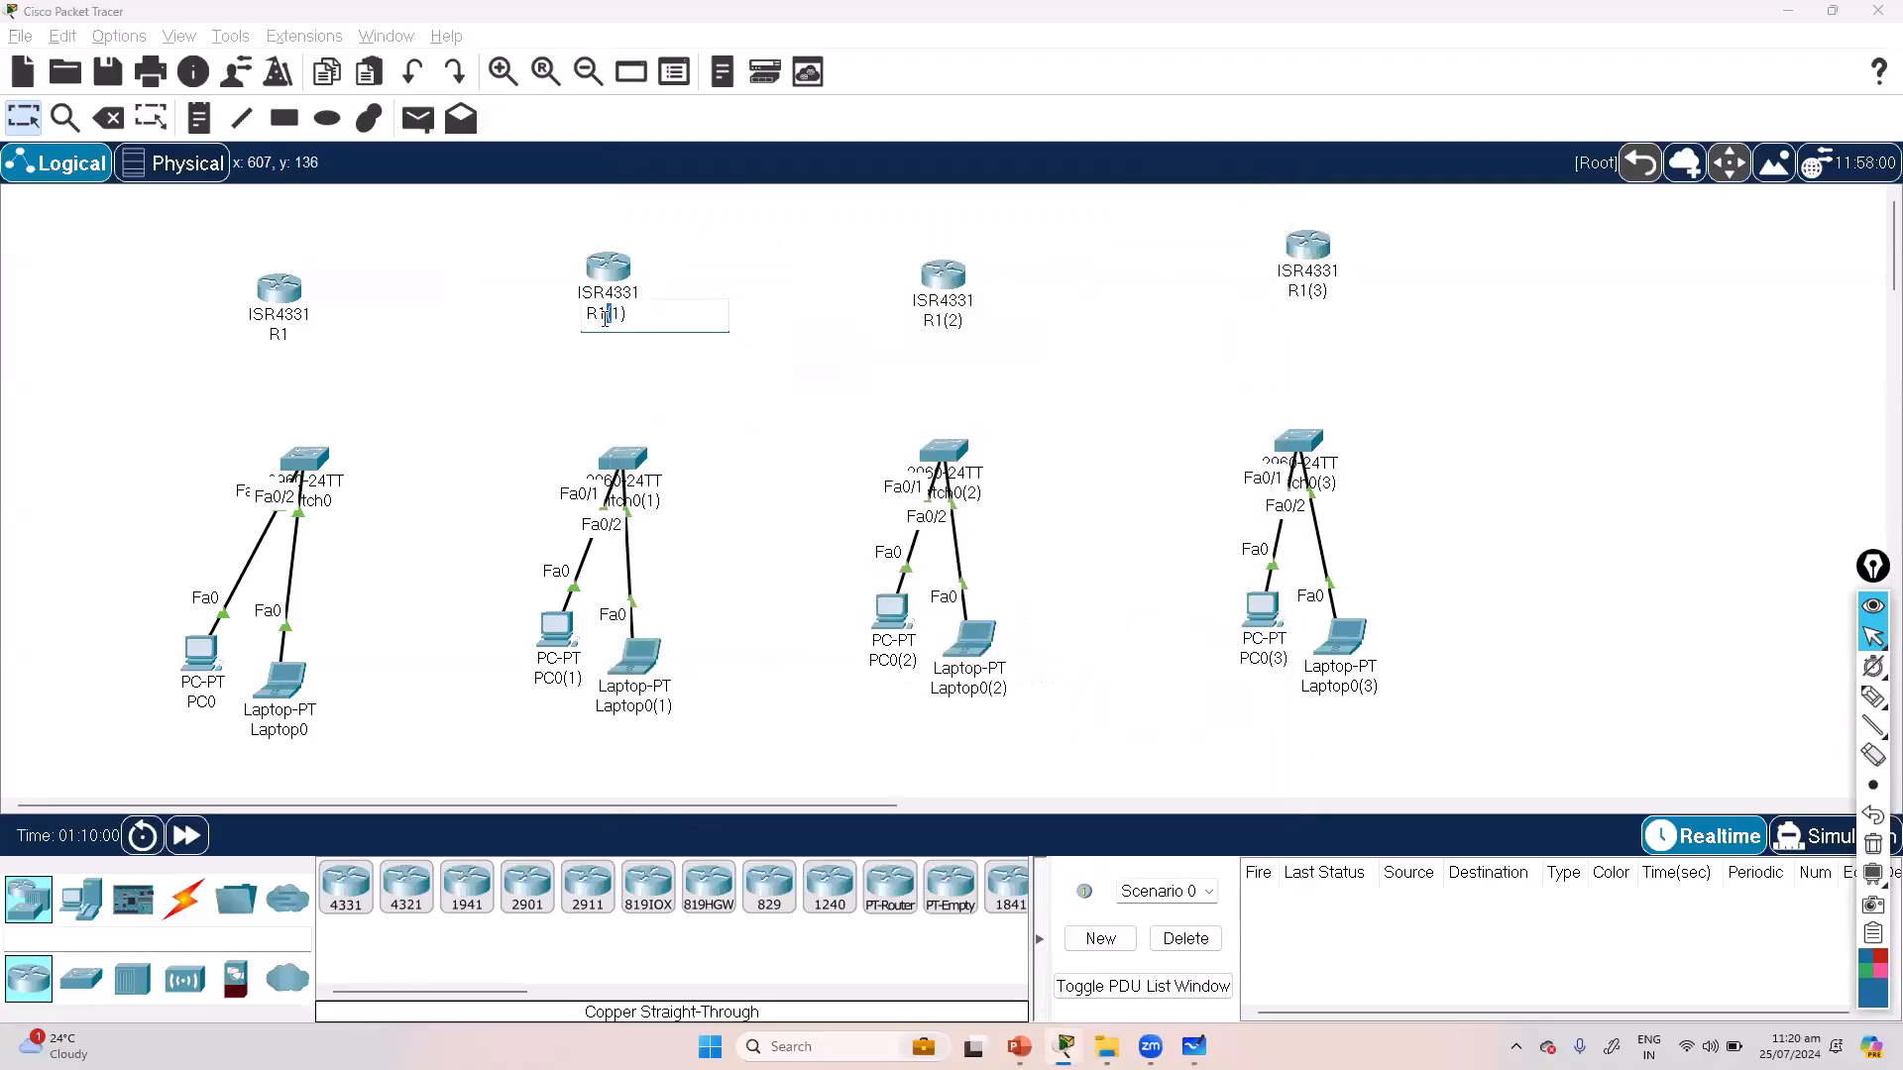
text(2)
click(813, 360)
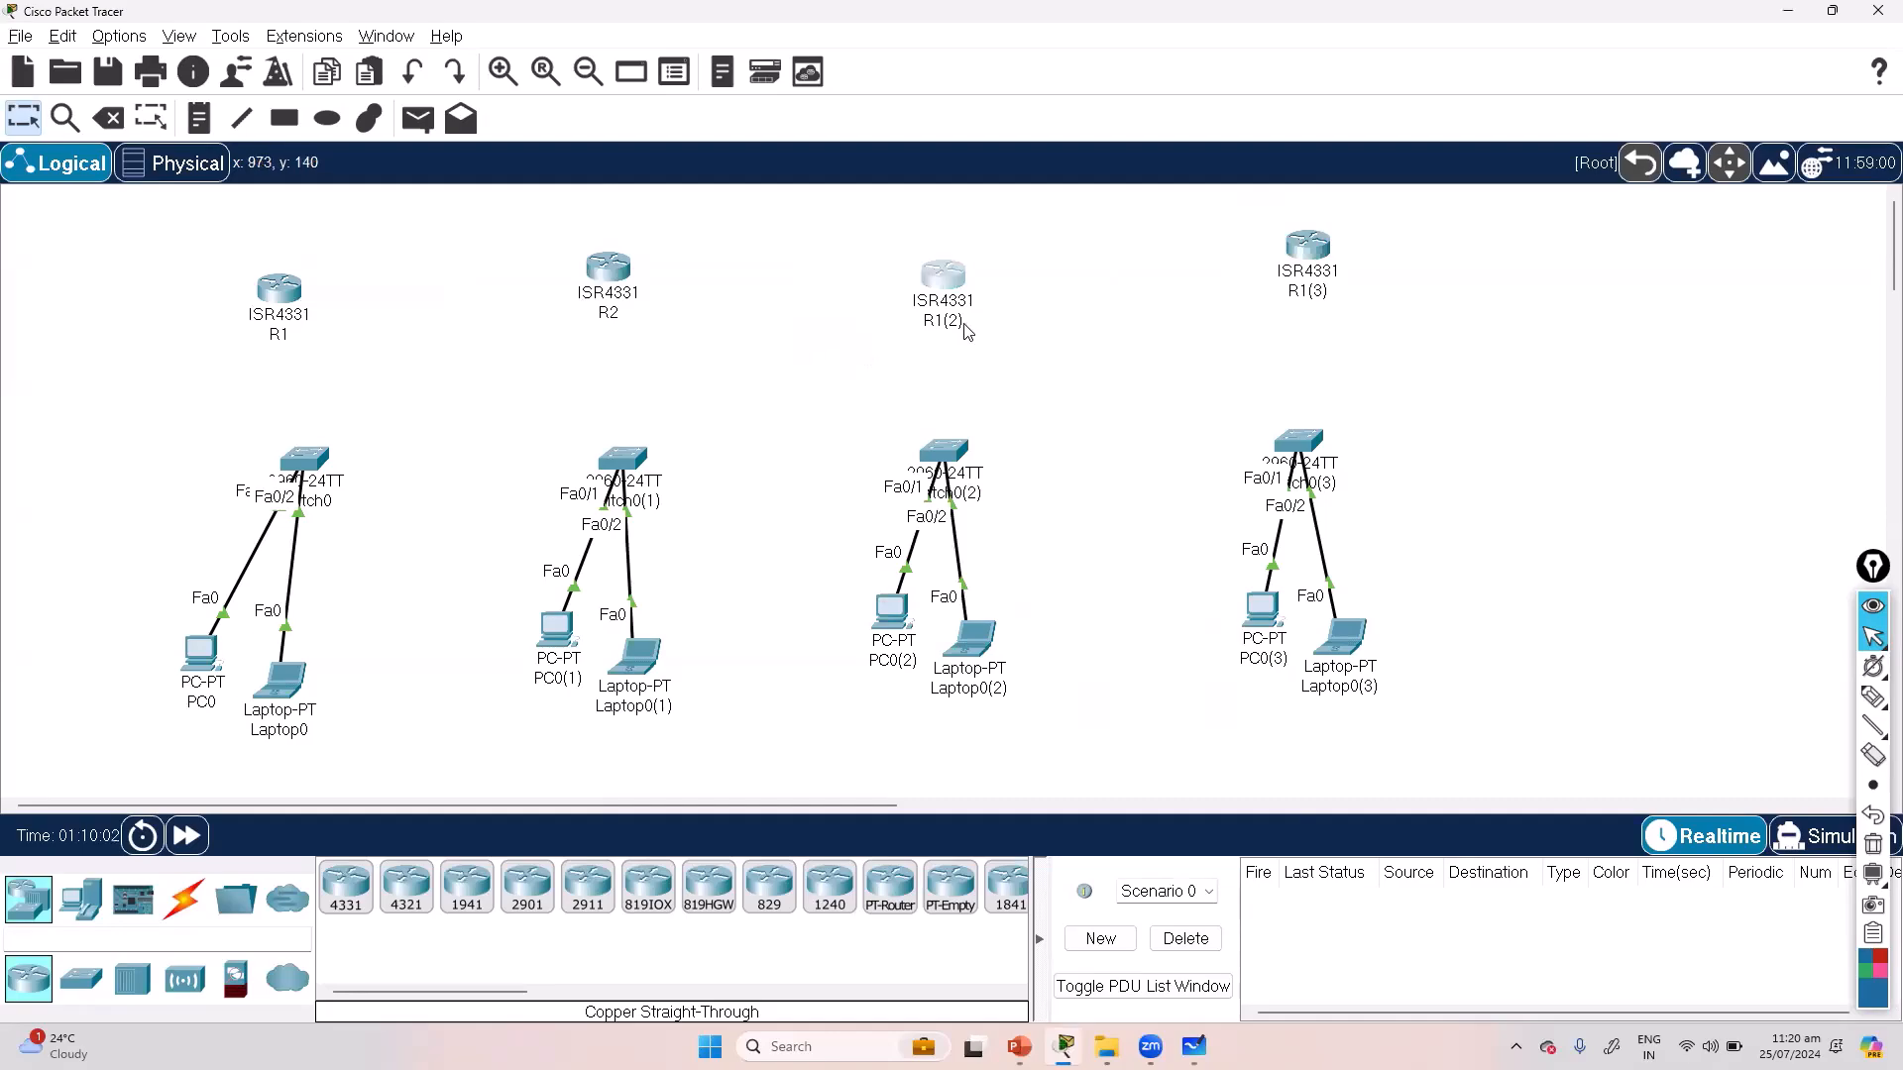
click(965, 323)
key(ctrl+a)
text(R3)
click(1045, 385)
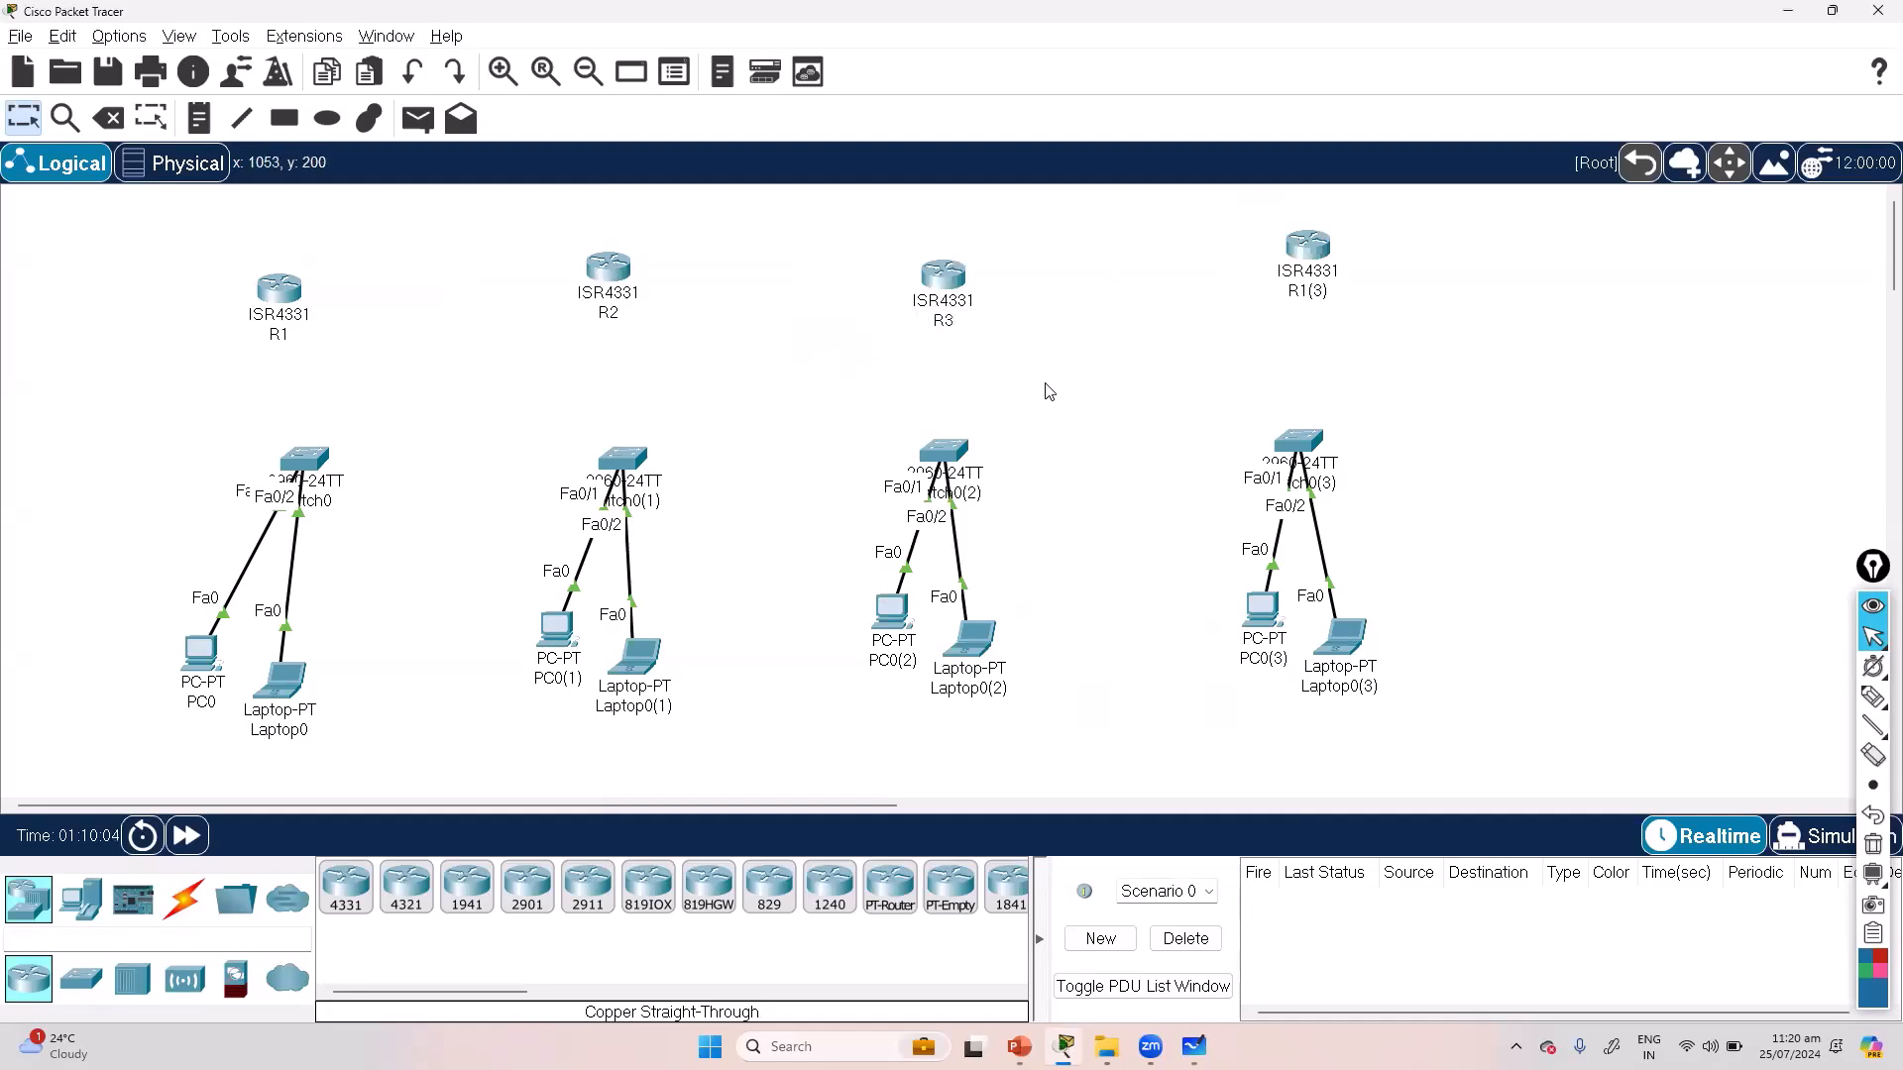
Step: Rename the fourth site's router as R4
double_click(1301, 290)
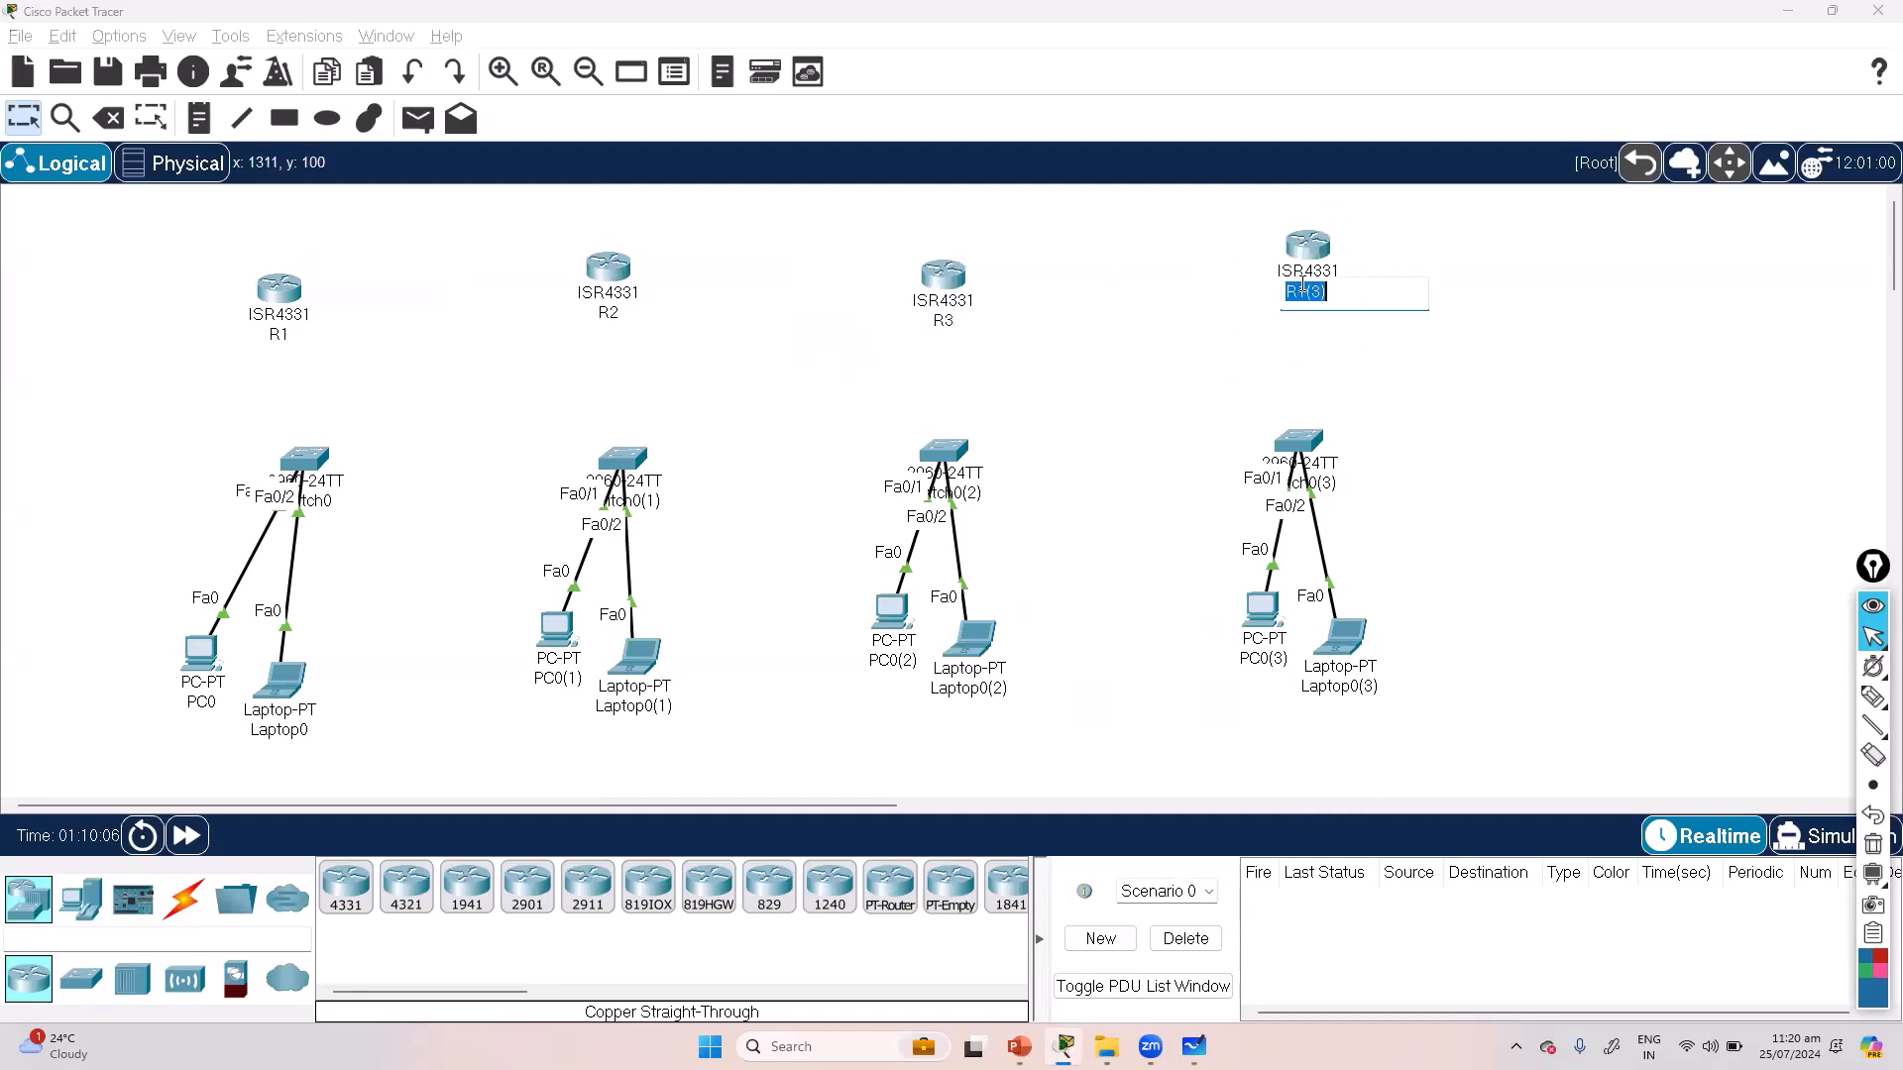
text(R4)
click(1298, 340)
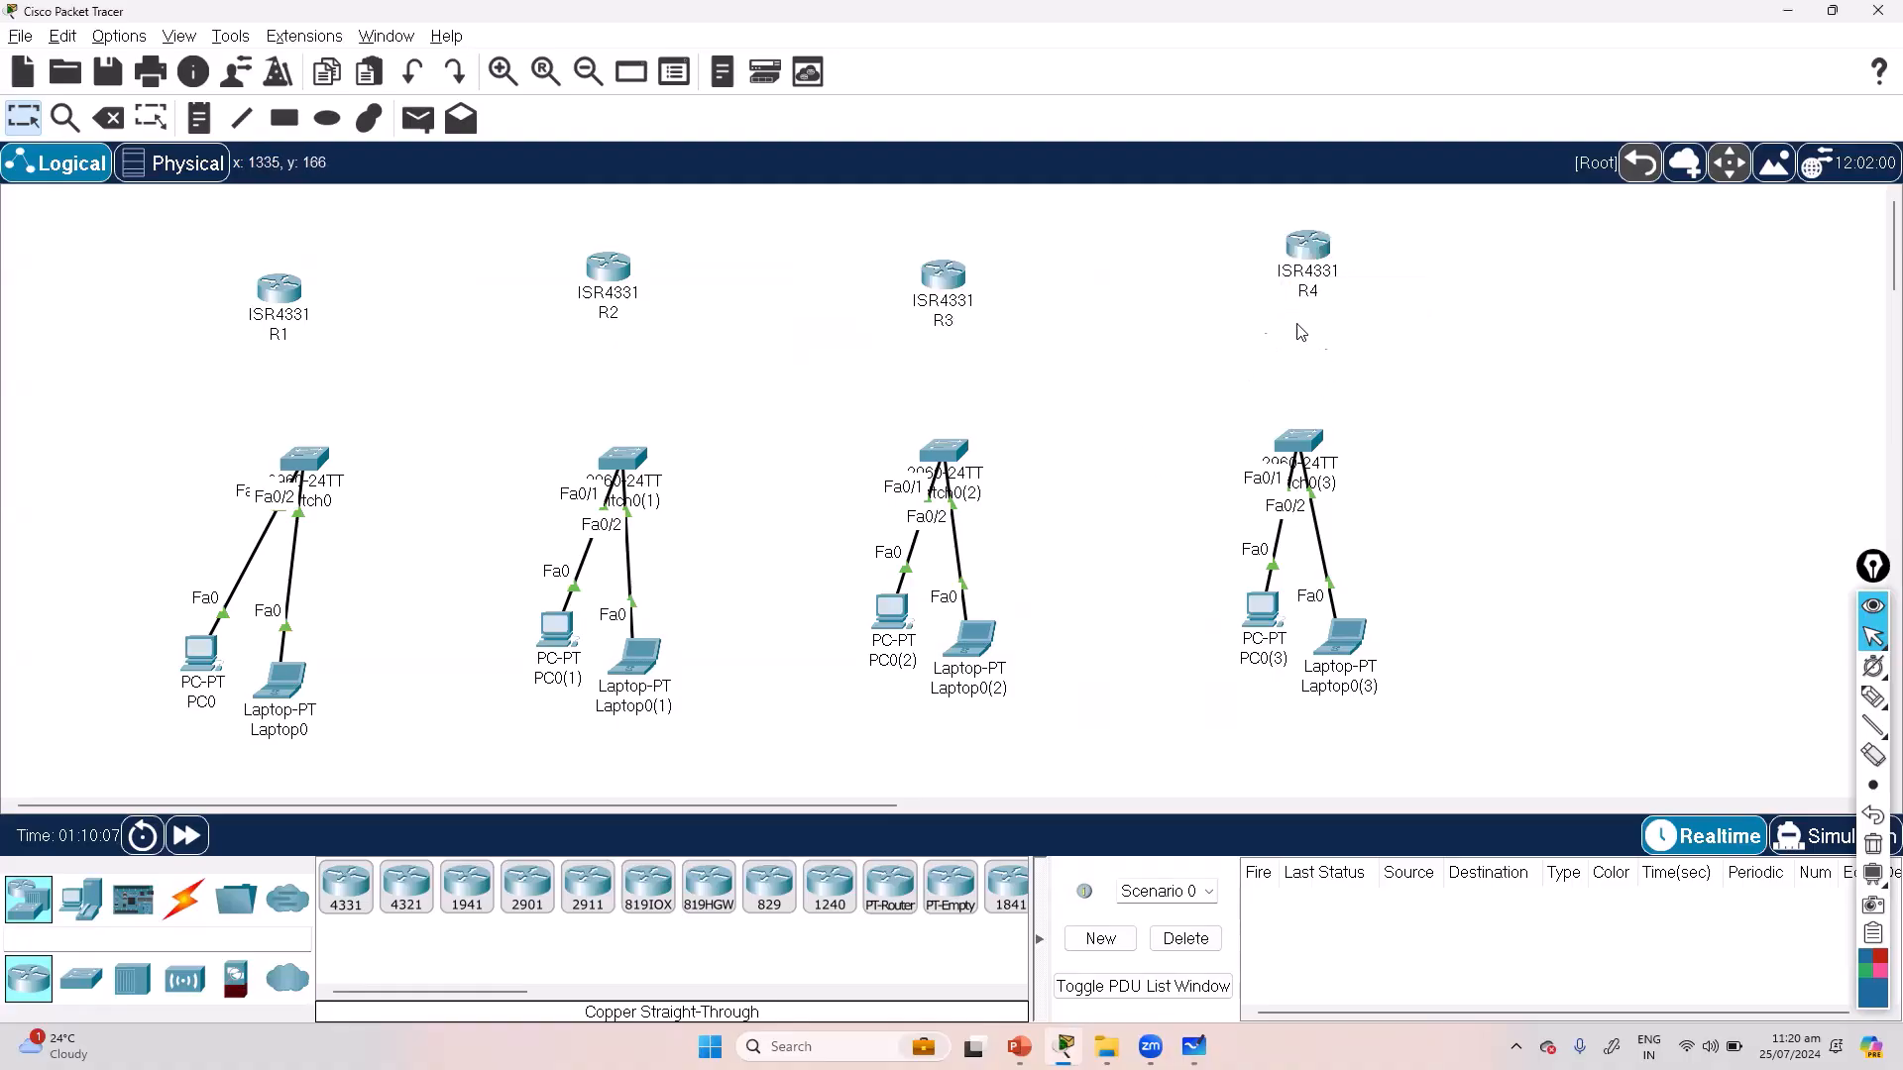
Step: Adjust the positions of routers R4, R3 and R2 slightly above their switches
drag(1298, 238, 1304, 245)
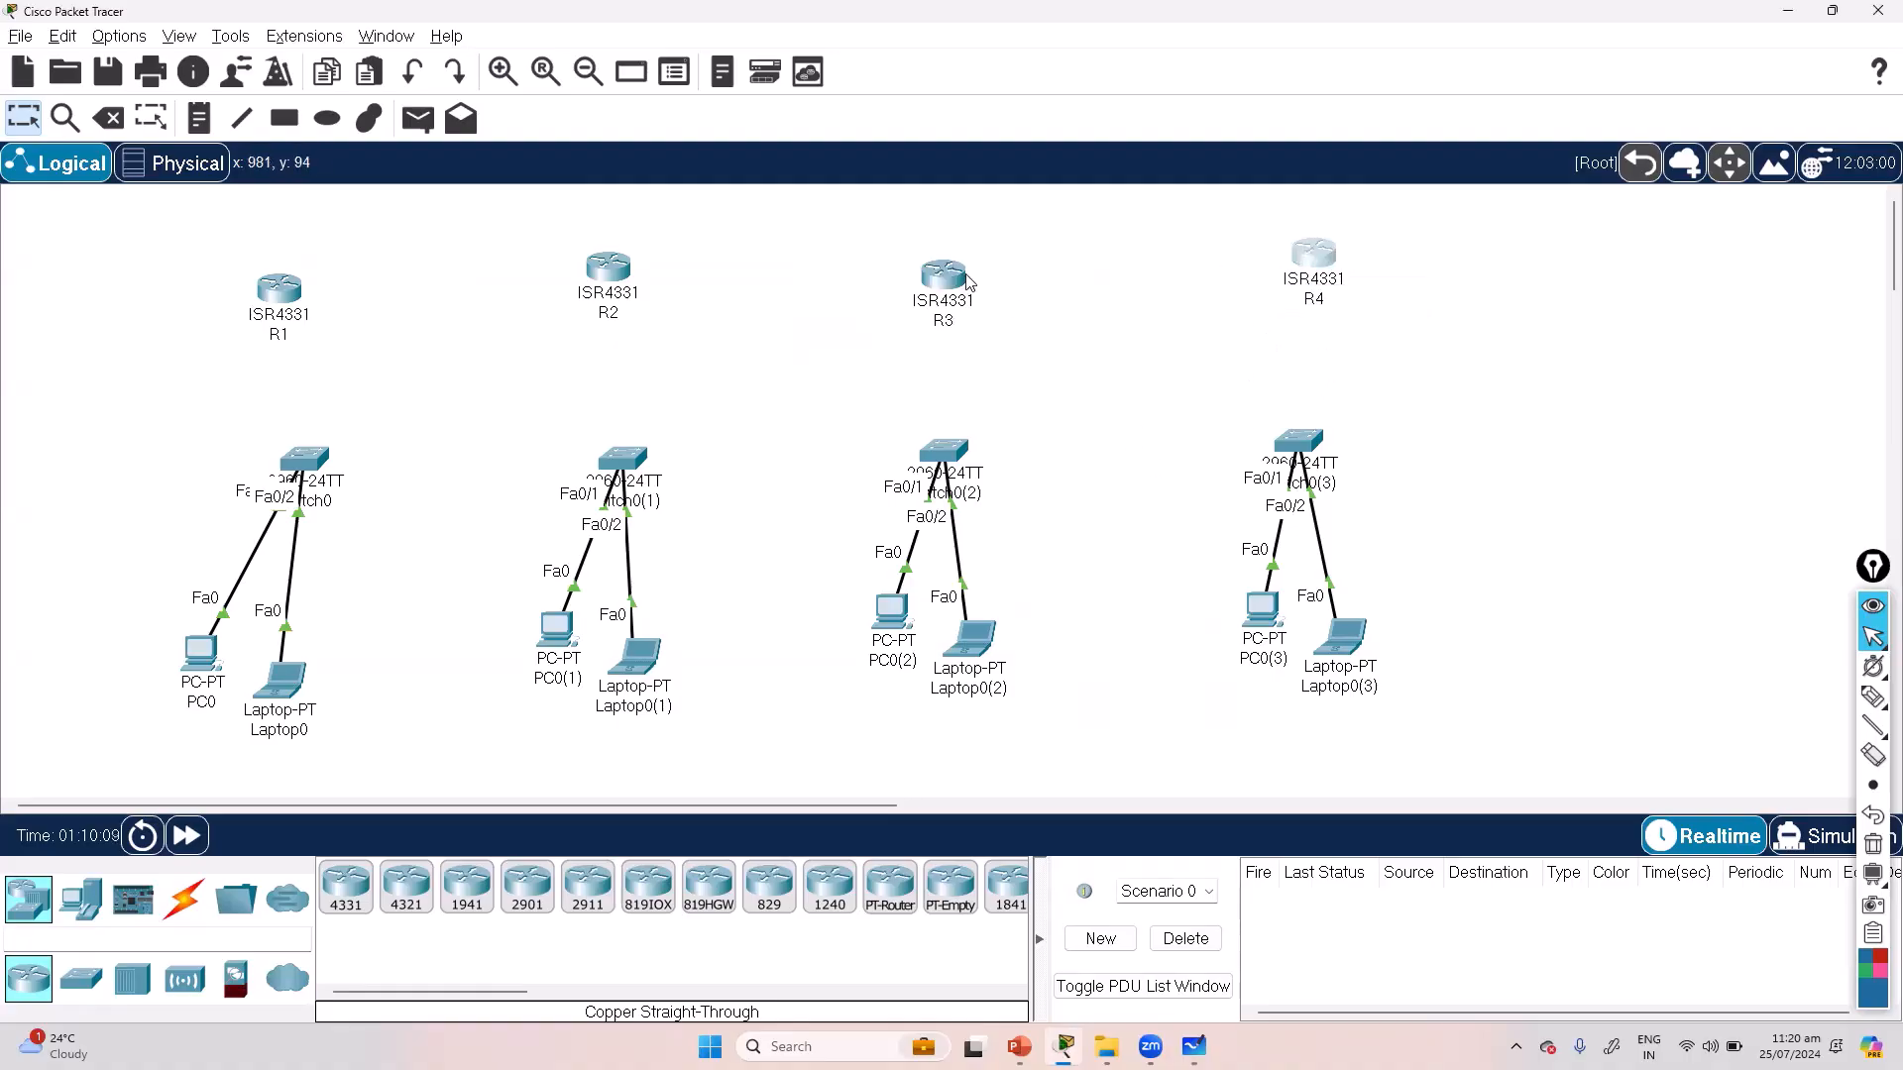
drag(960, 277, 987, 277)
drag(627, 272, 655, 260)
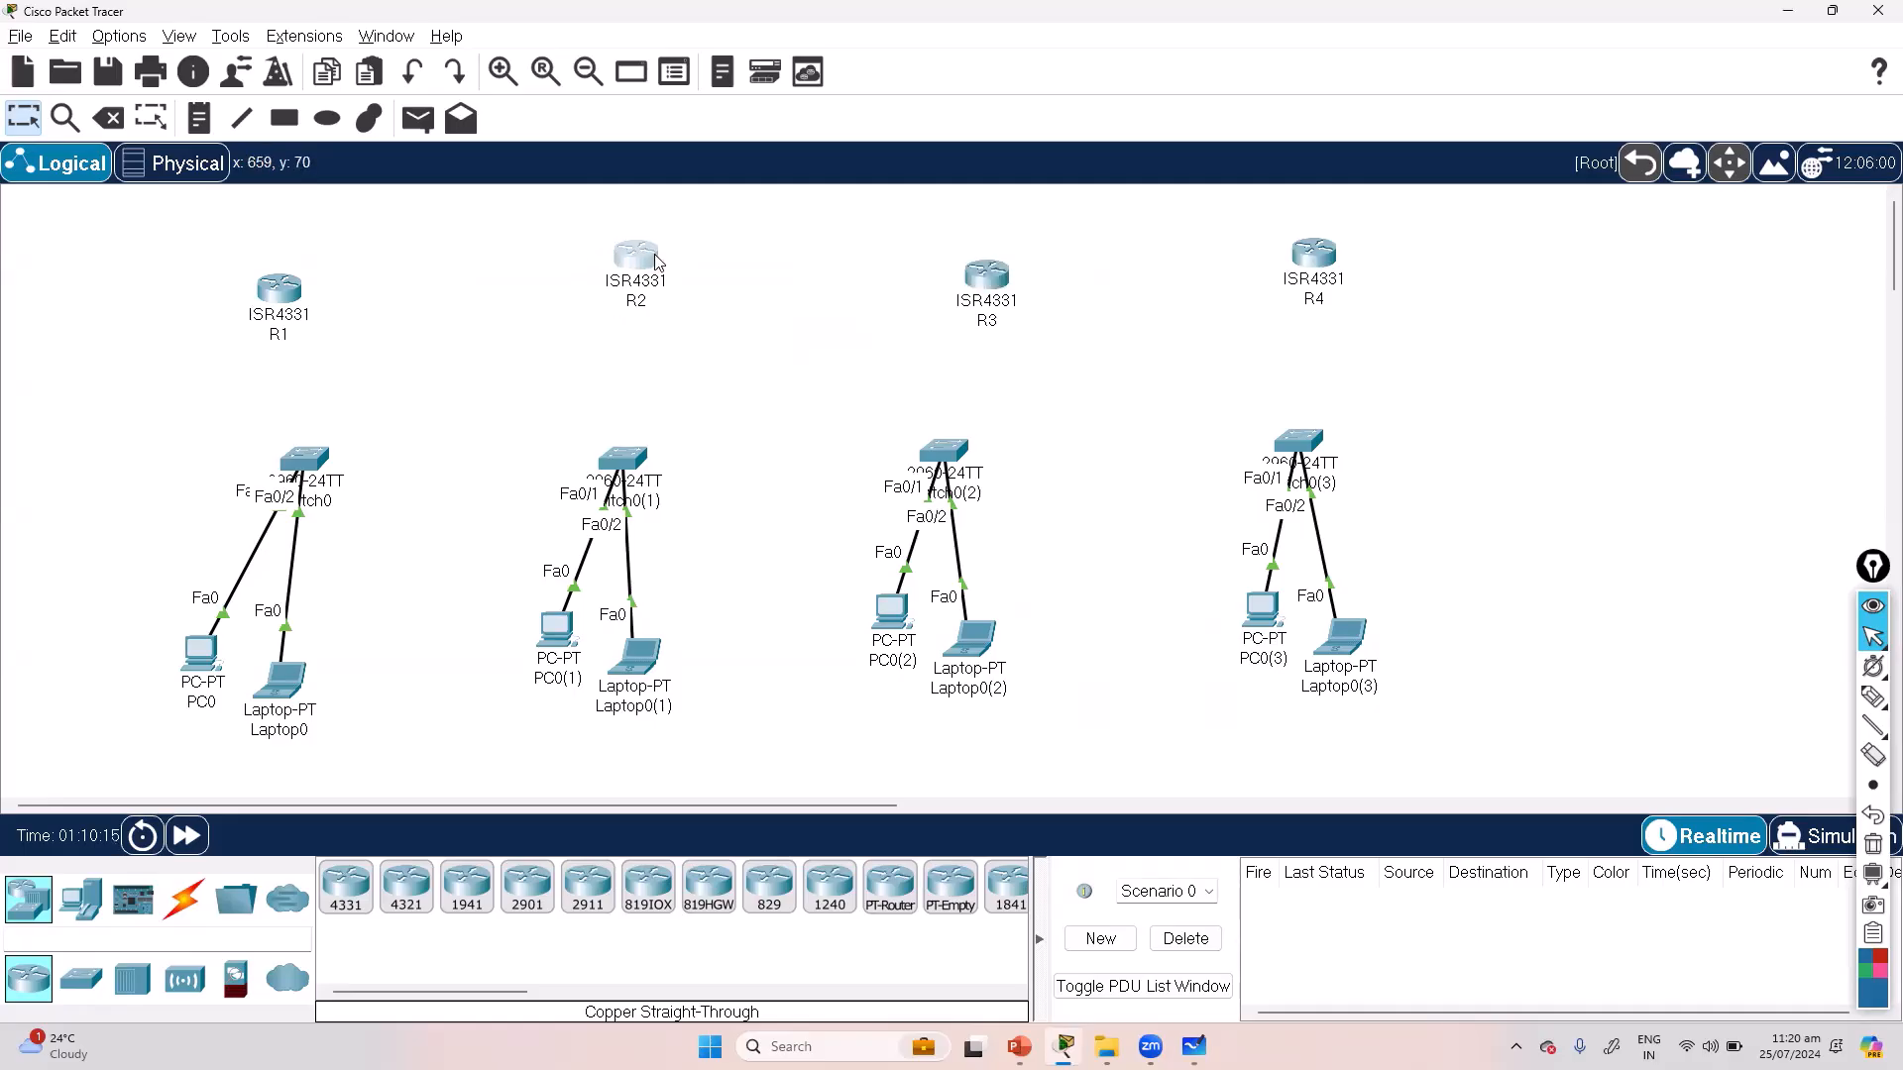
Step: Check which Ethernet and serial ports R1 offers for a copper straight-through cable
click(189, 912)
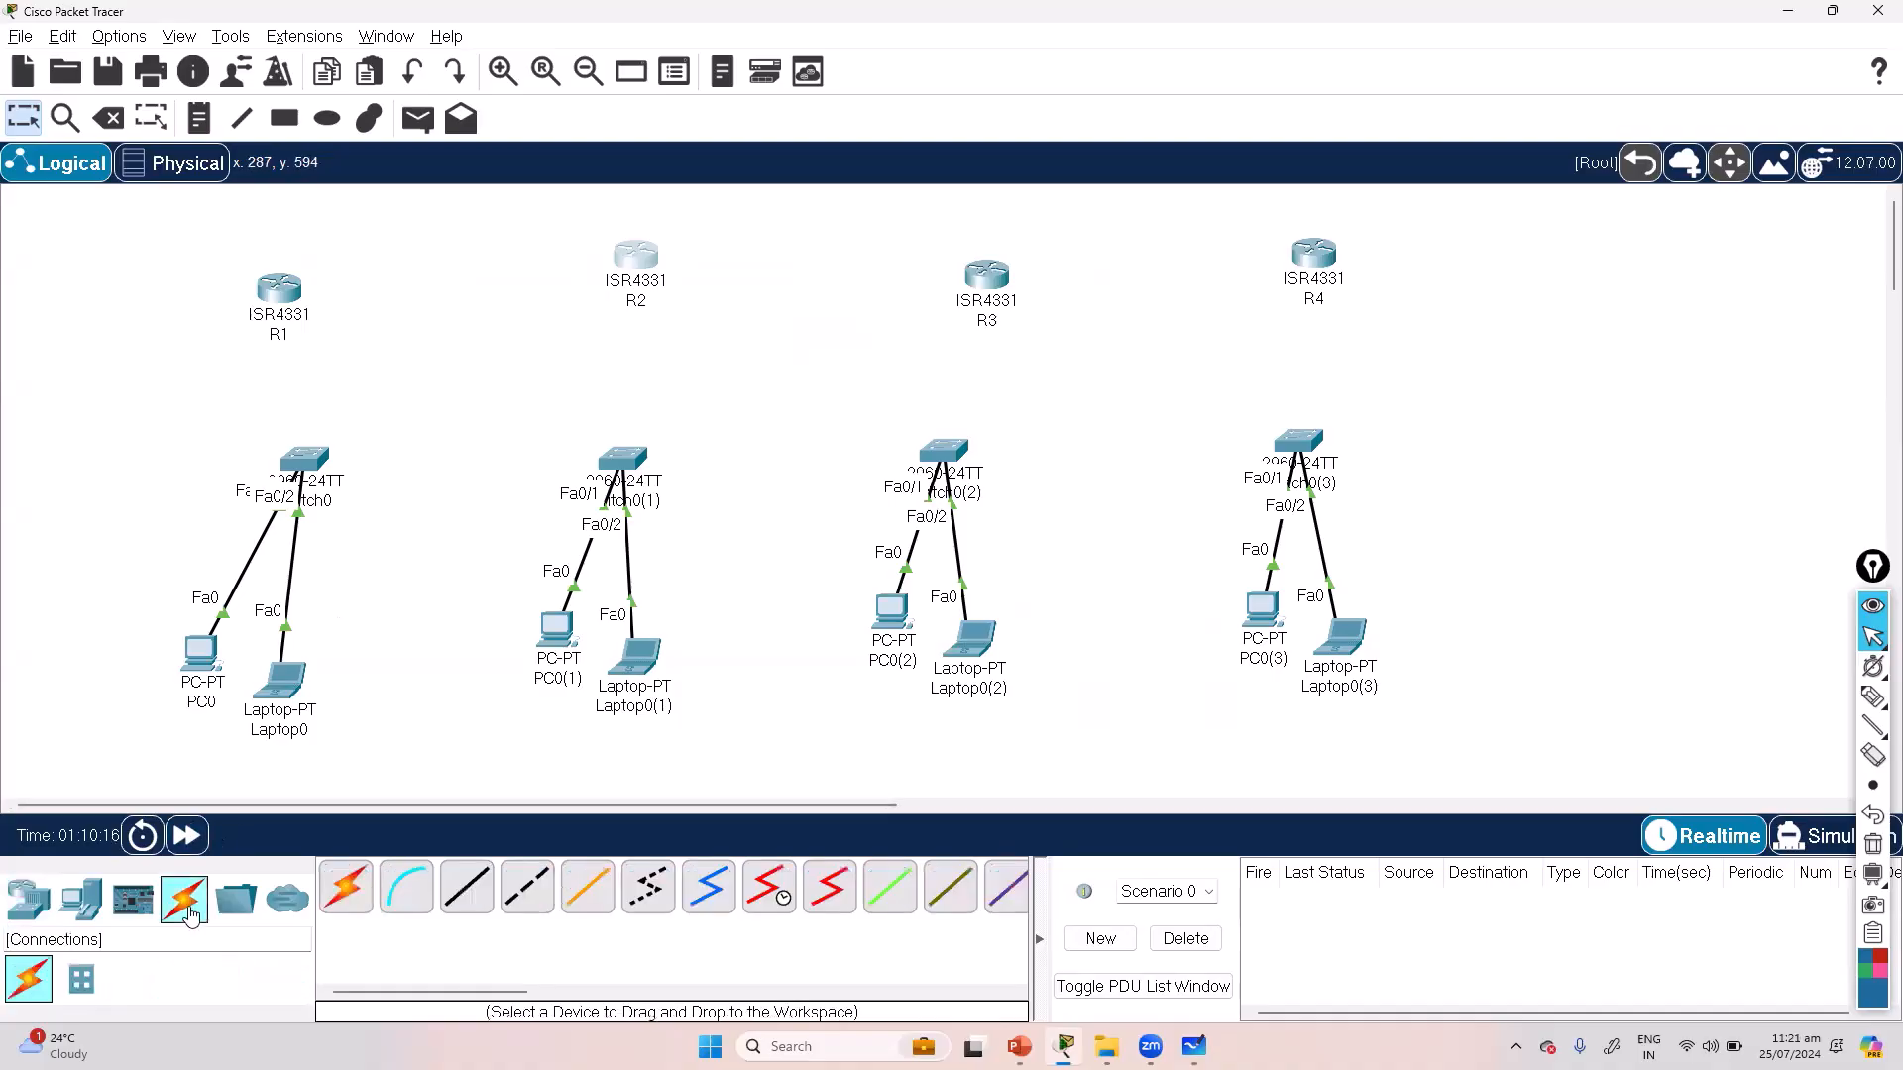
click(466, 887)
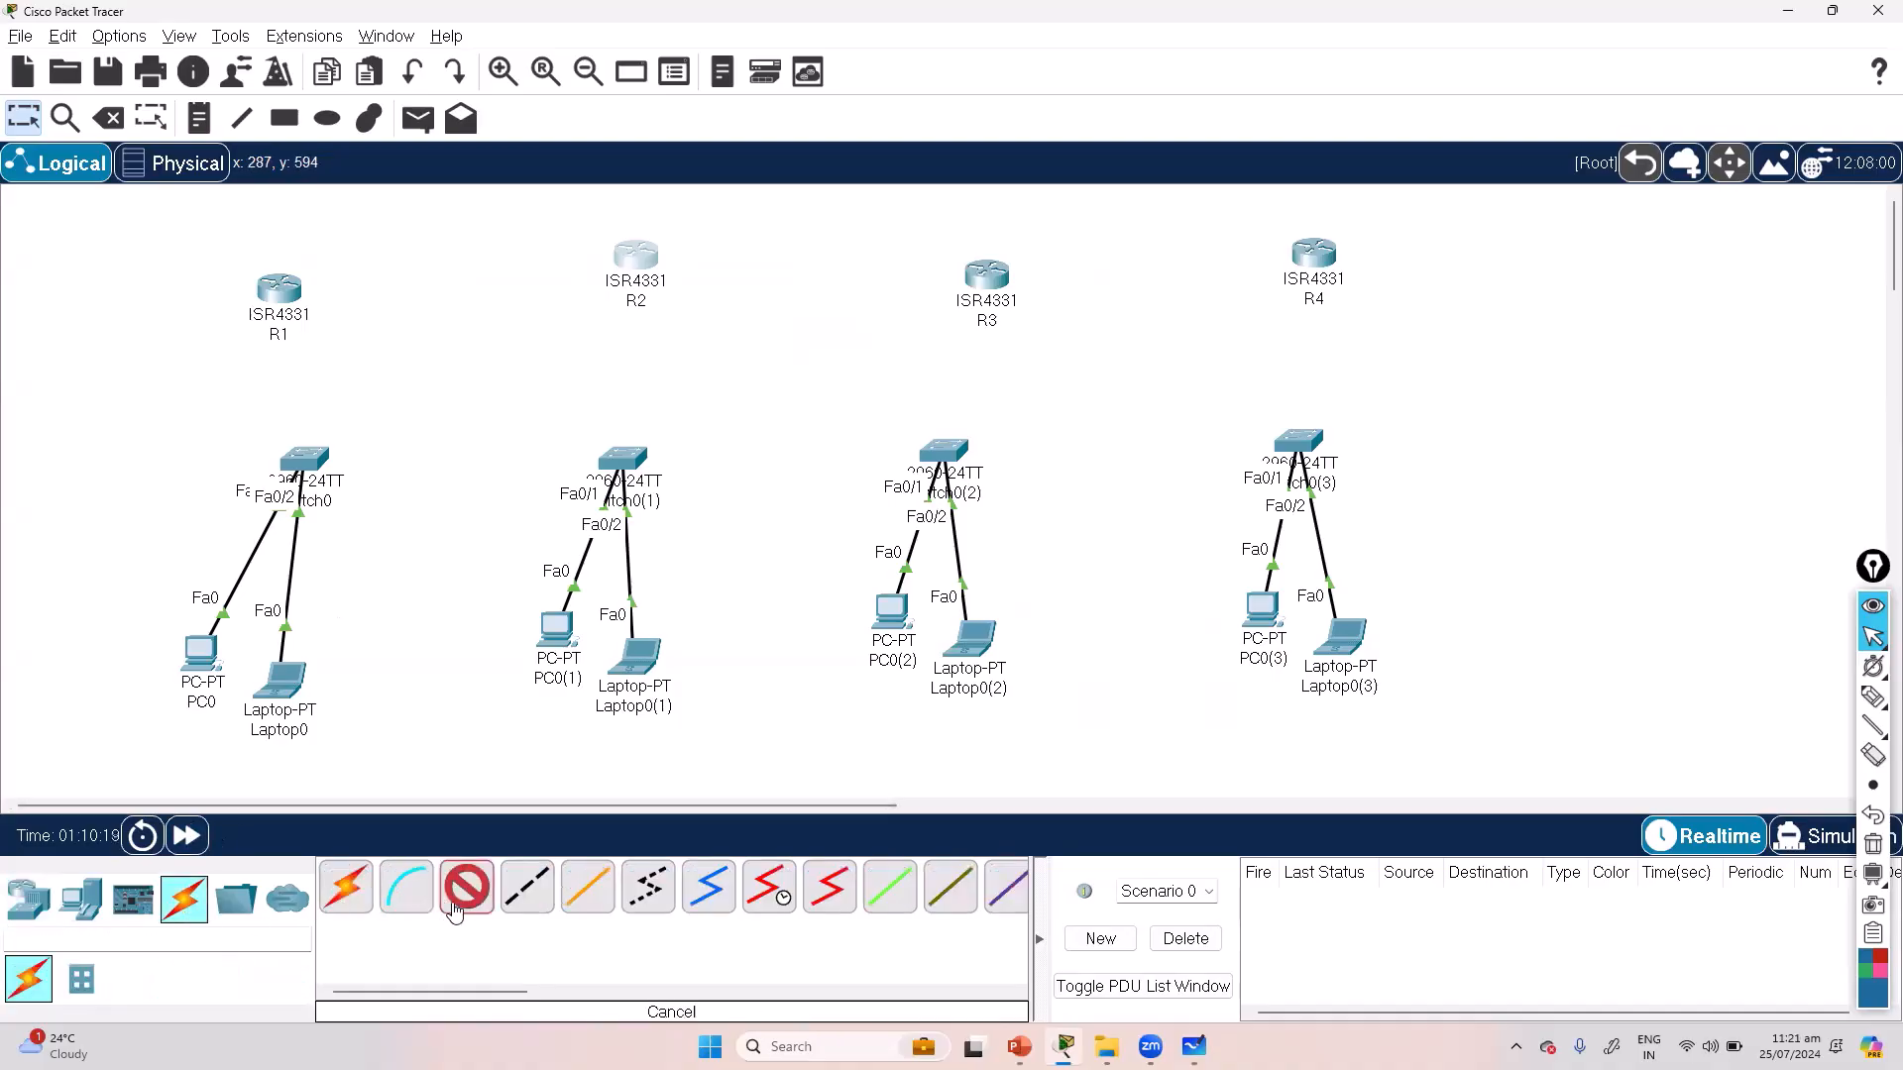
click(279, 303)
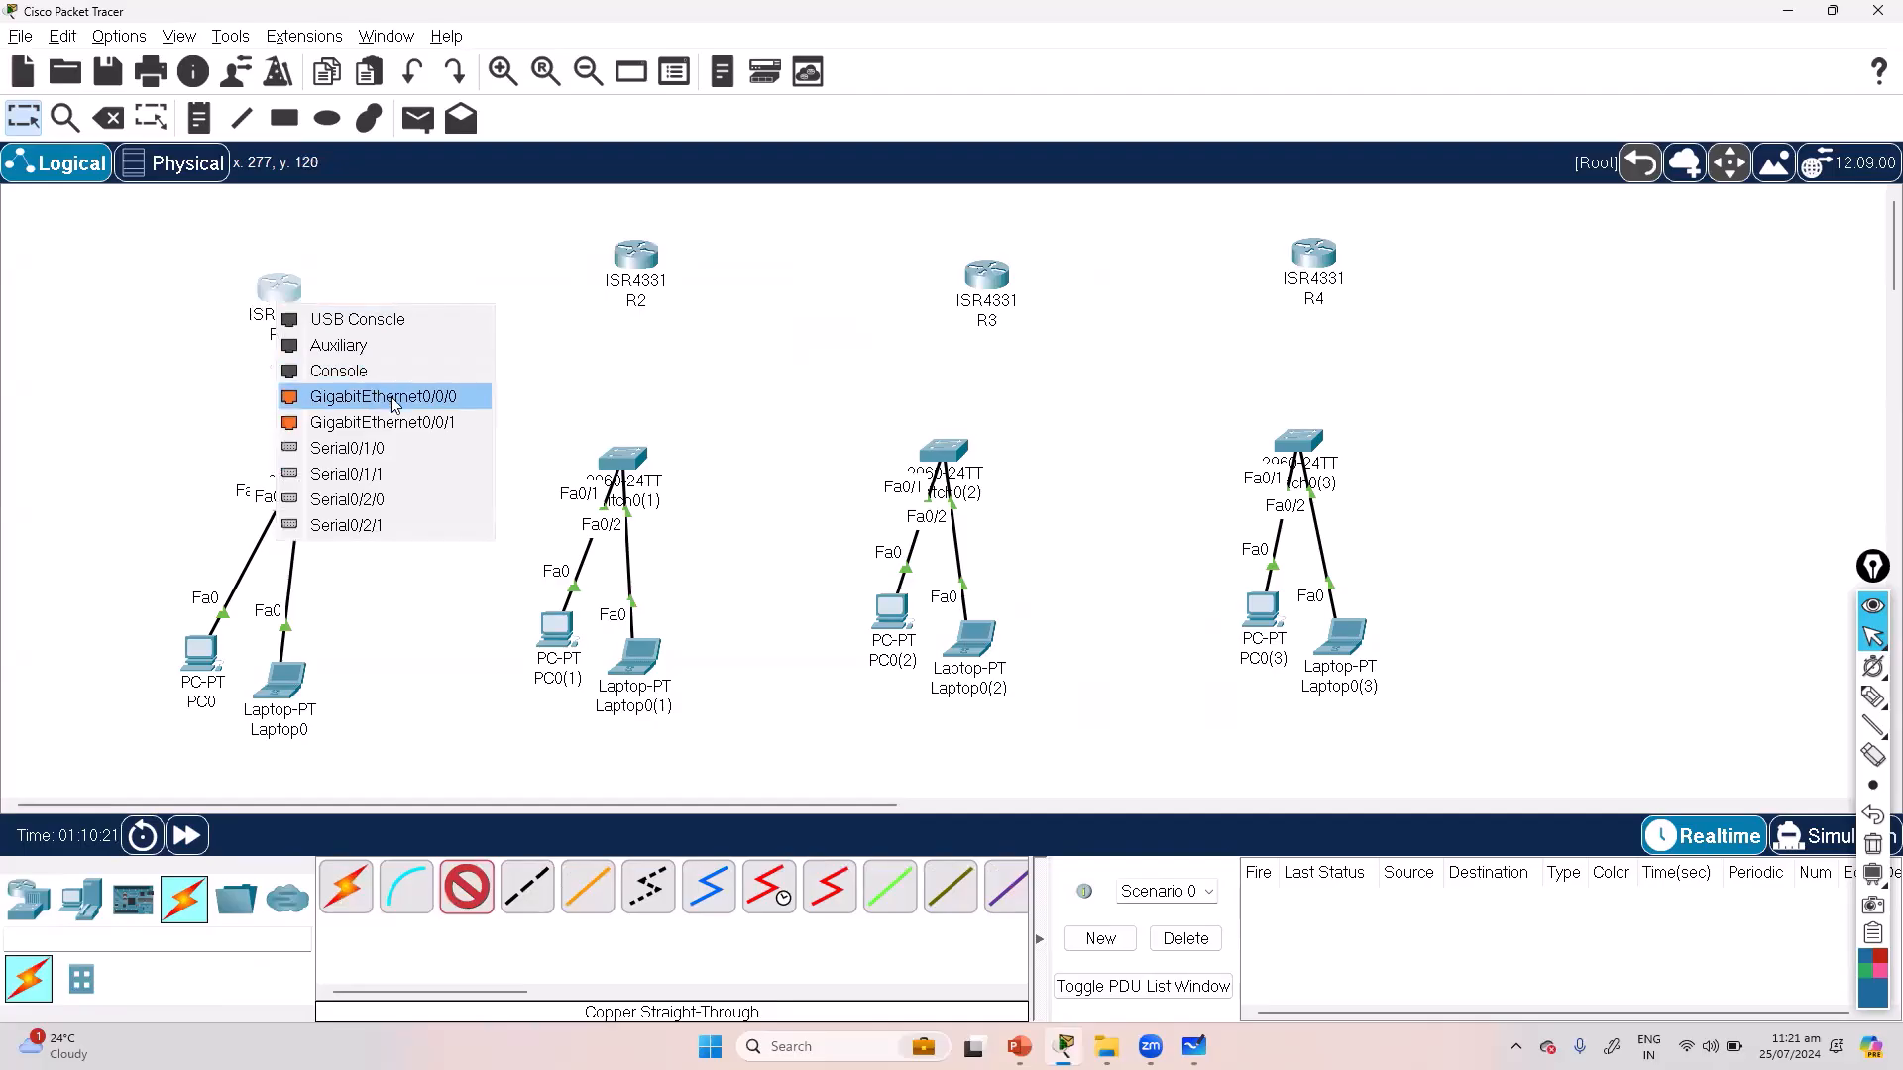
click(478, 681)
Step: Connect R1's GigabitEthernet0/0/0 to the first site switch's FastEthernet0/3 with a copper straight-through cable
click(339, 907)
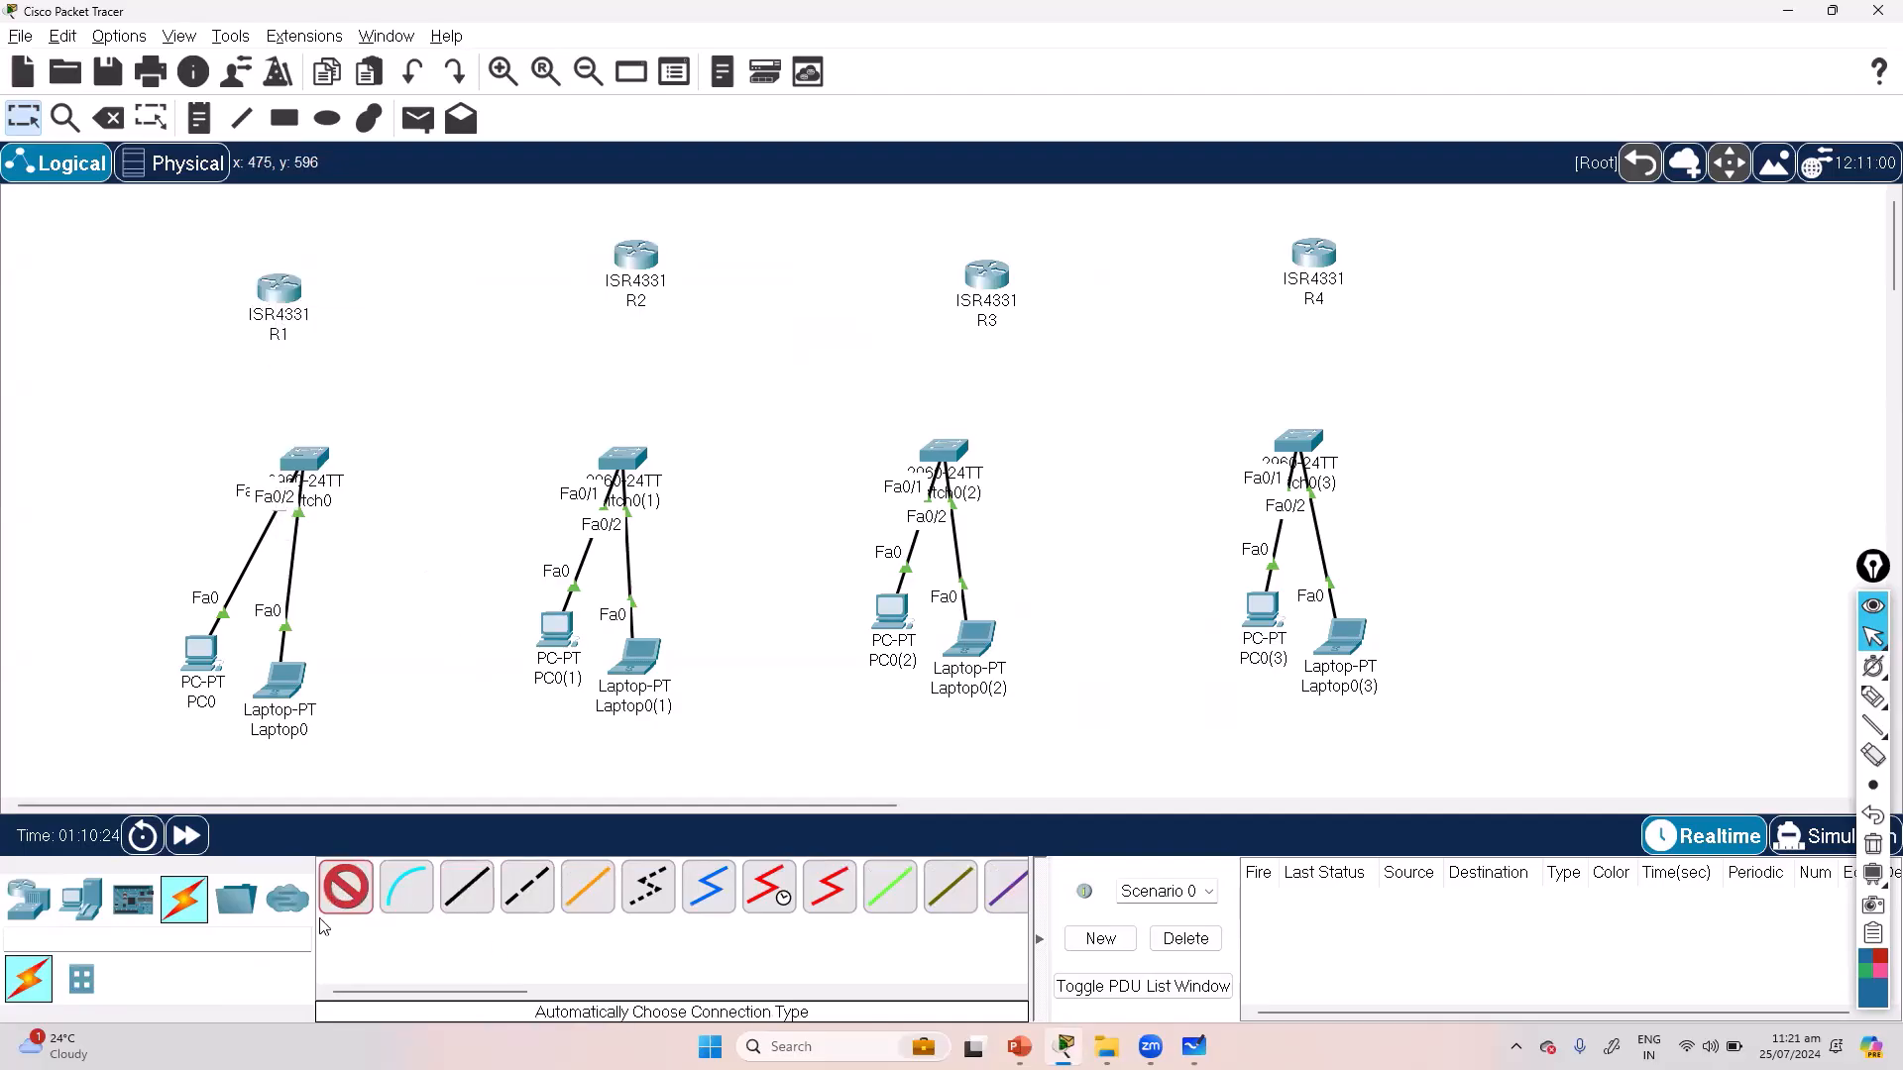
click(467, 887)
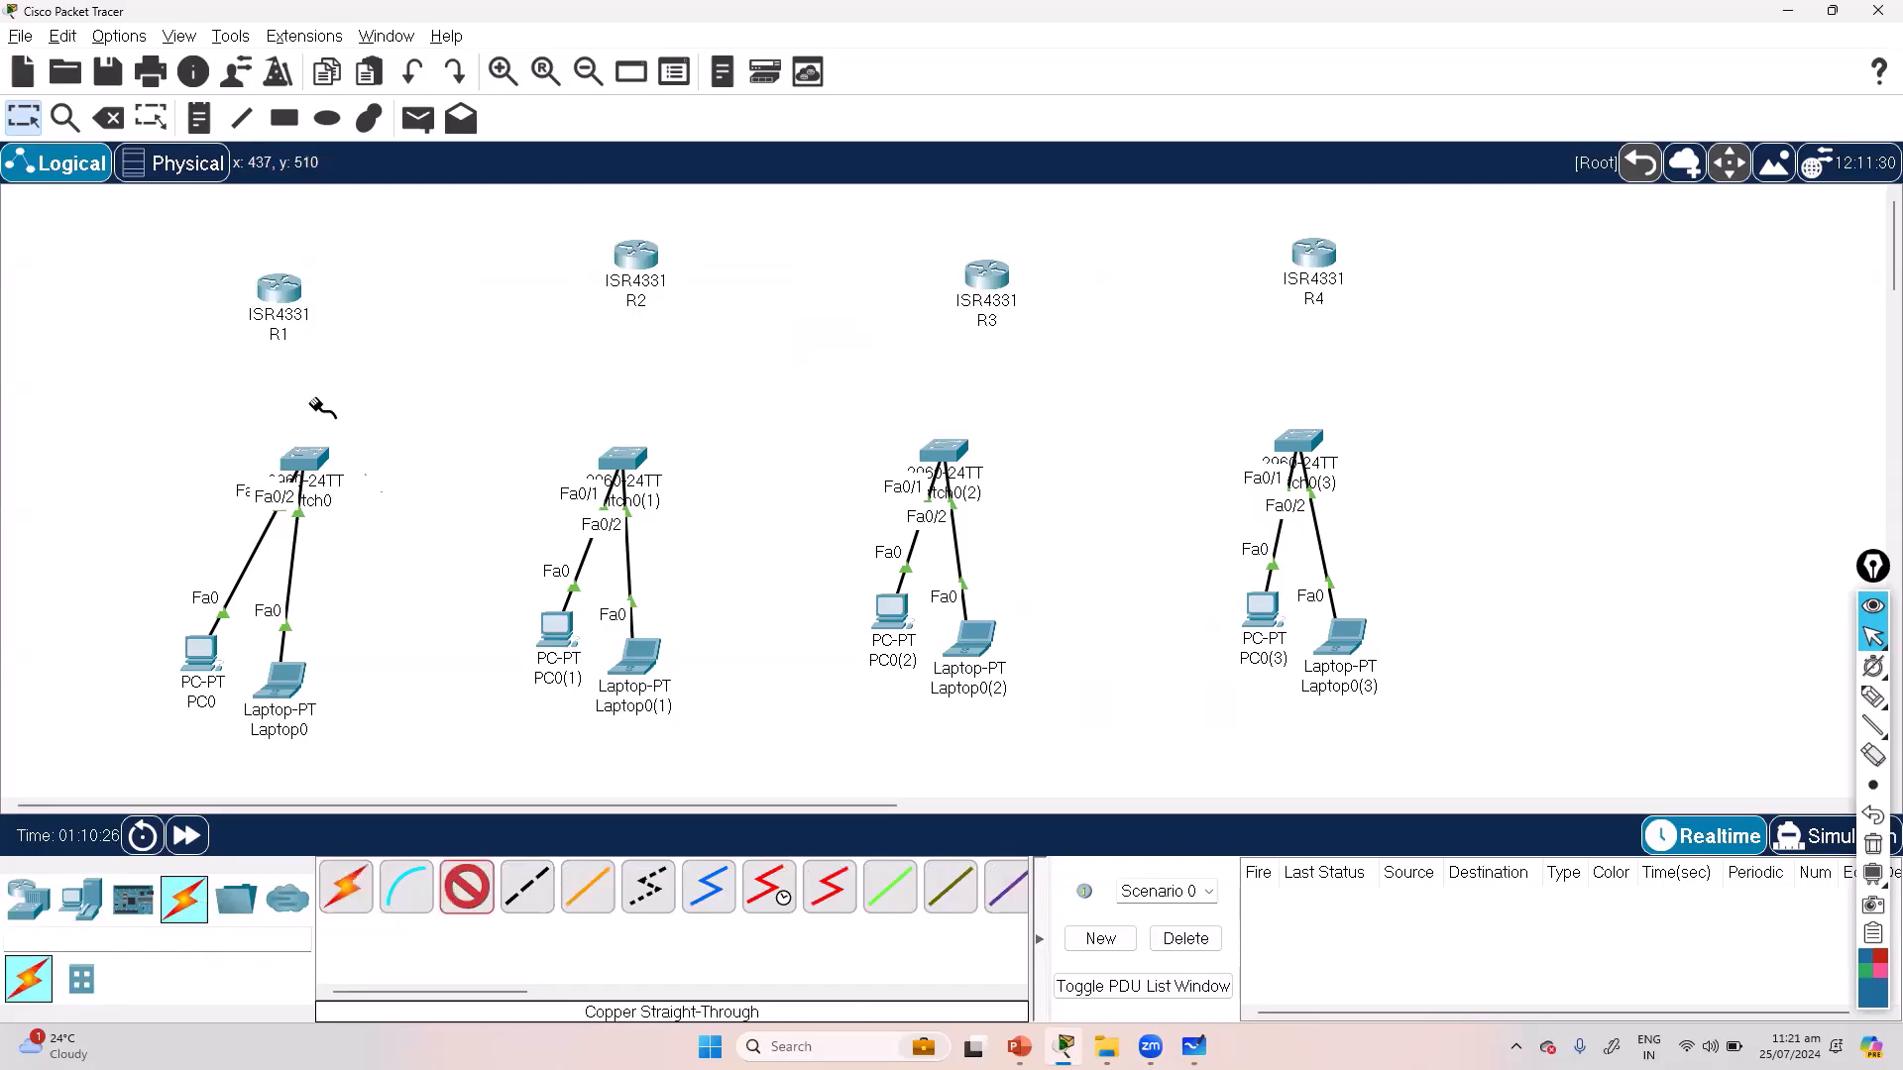
click(274, 309)
click(377, 374)
click(310, 477)
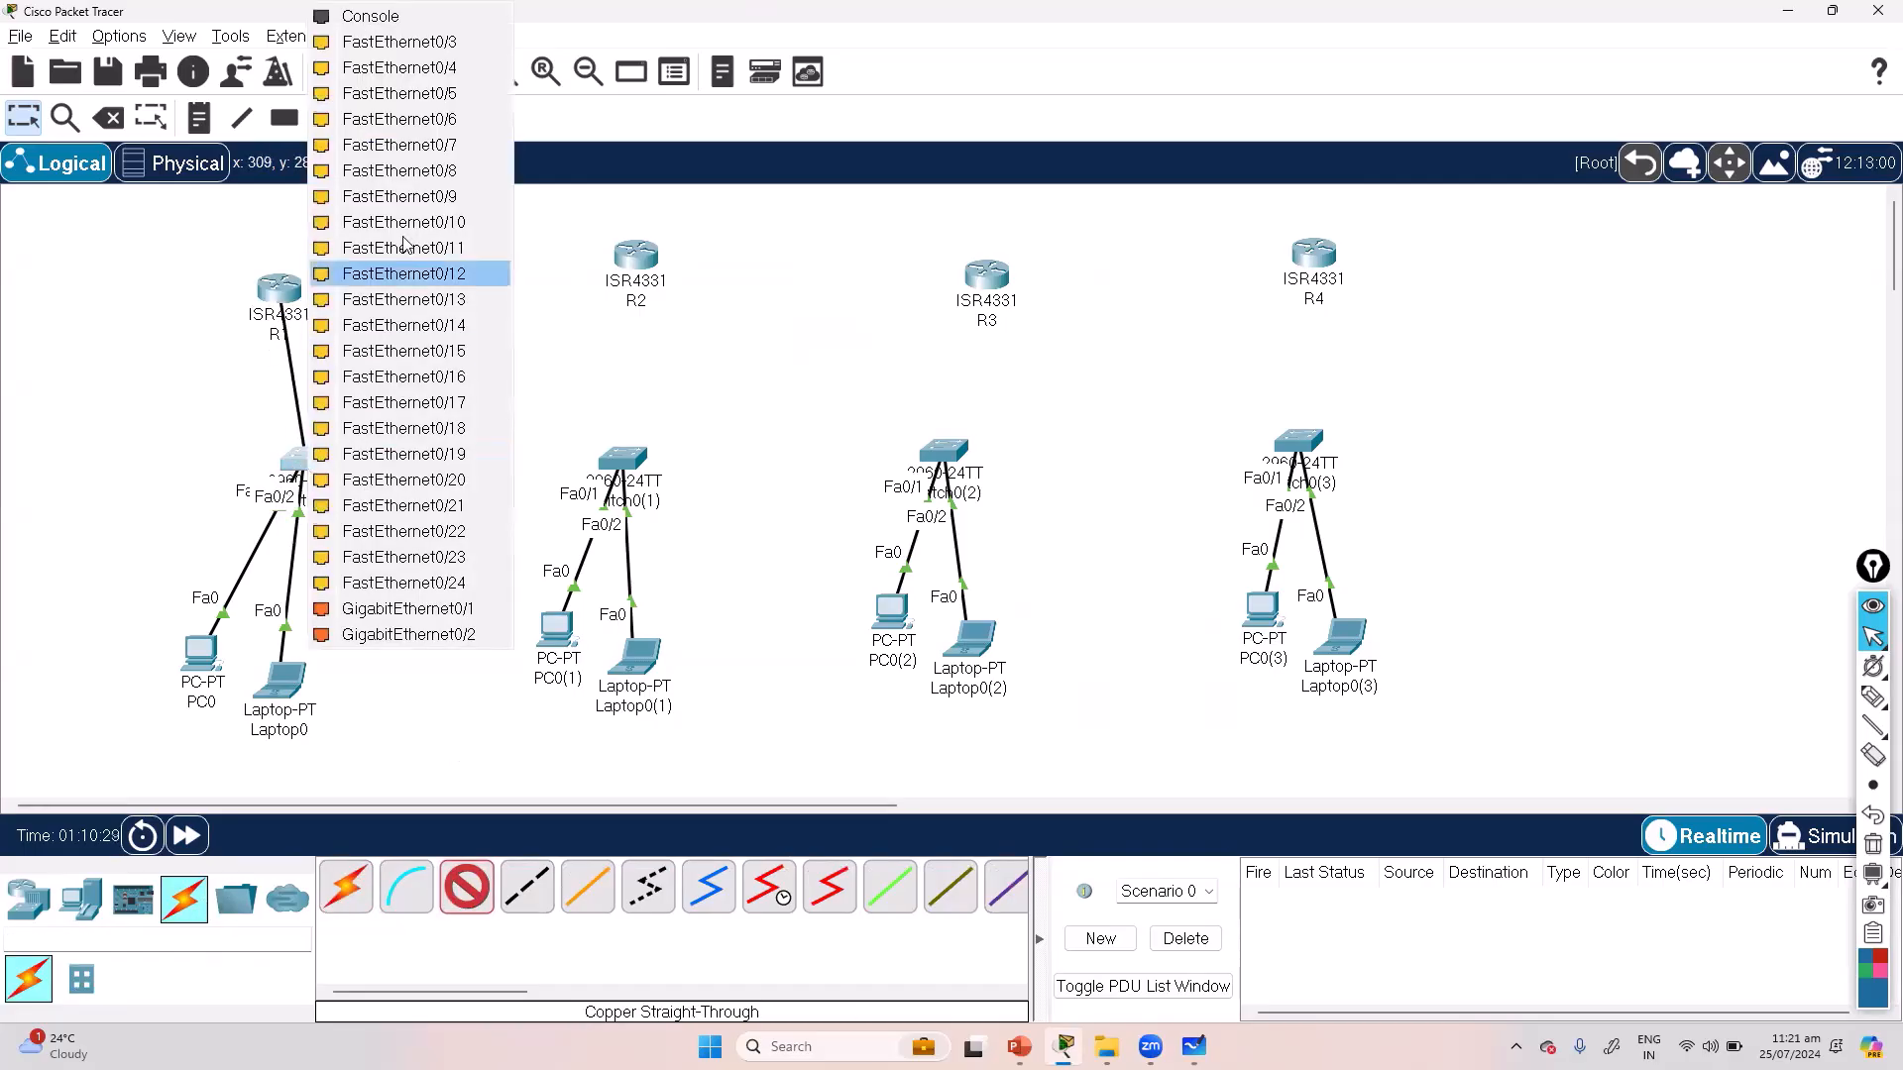
click(433, 46)
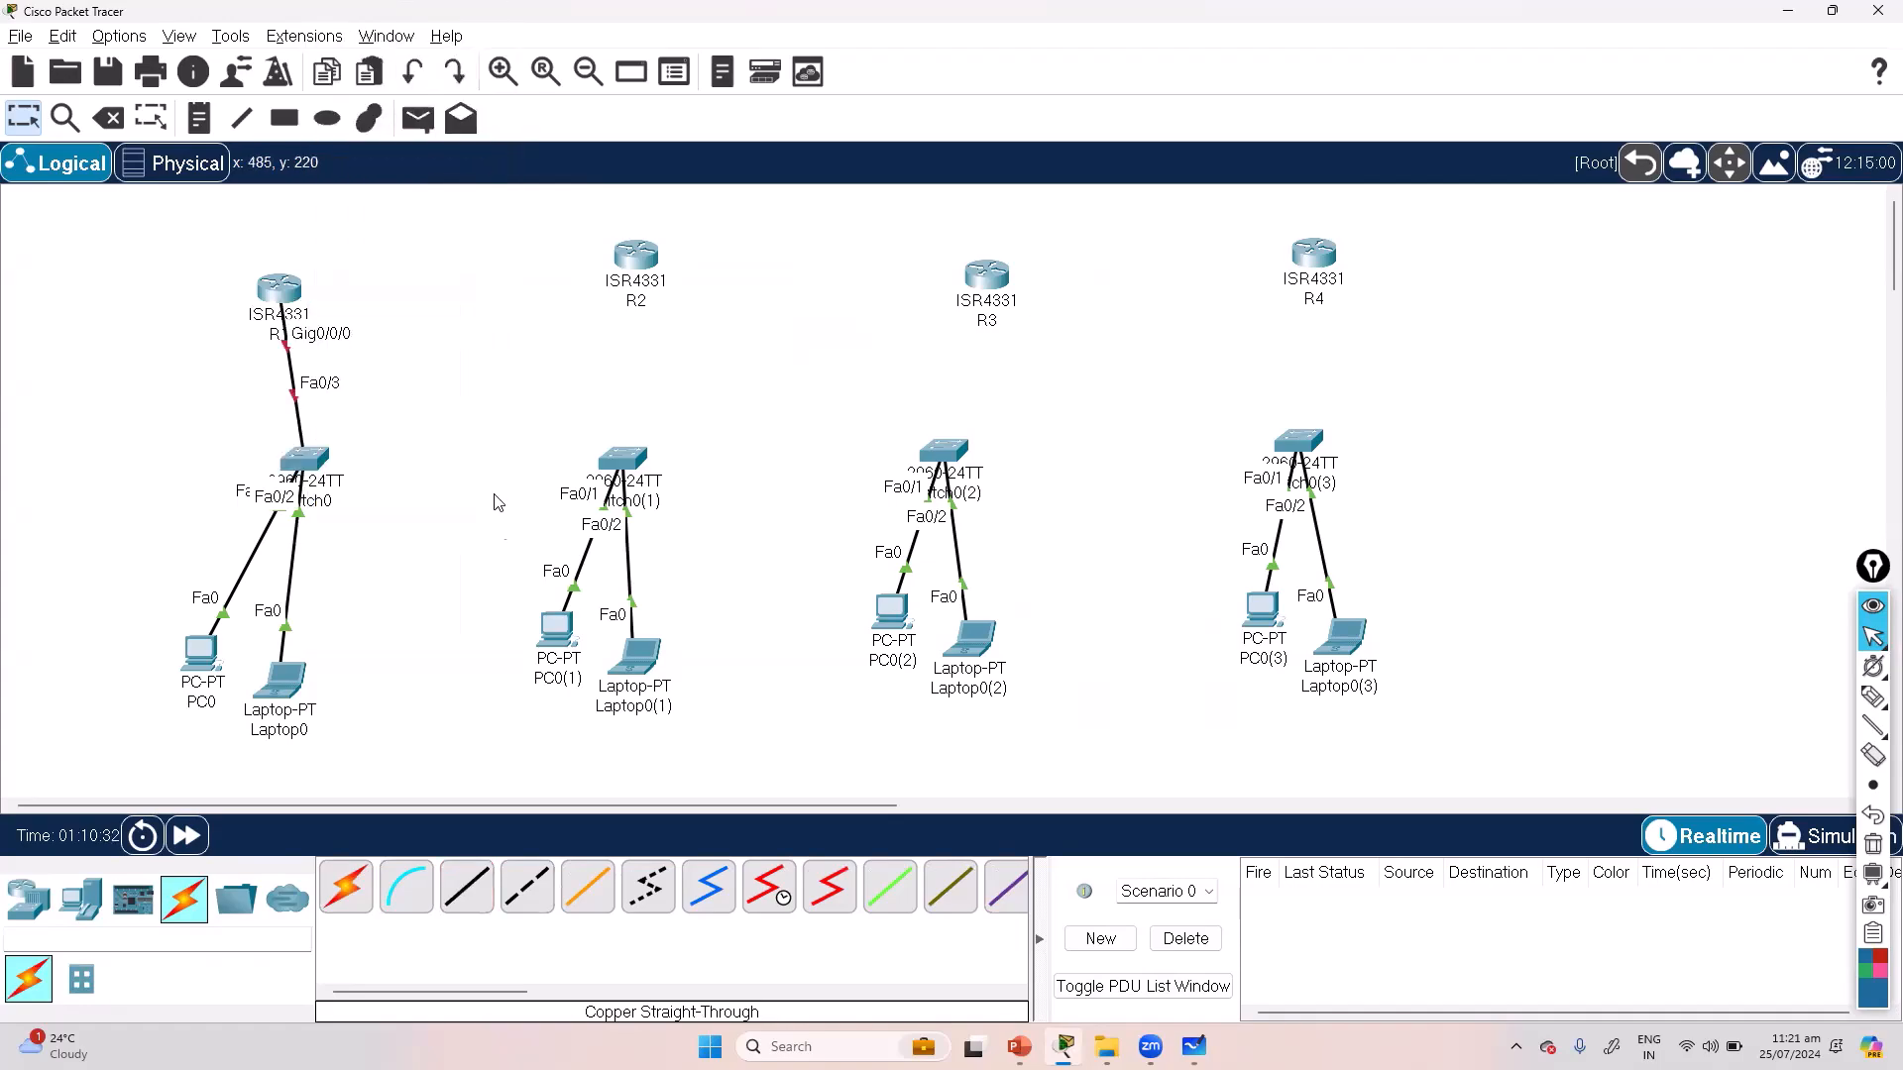
Step: Connect the second site switch's FastEthernet0/5 to R2's GigabitEthernet0/0/0 with a copper straight-through cable
click(473, 894)
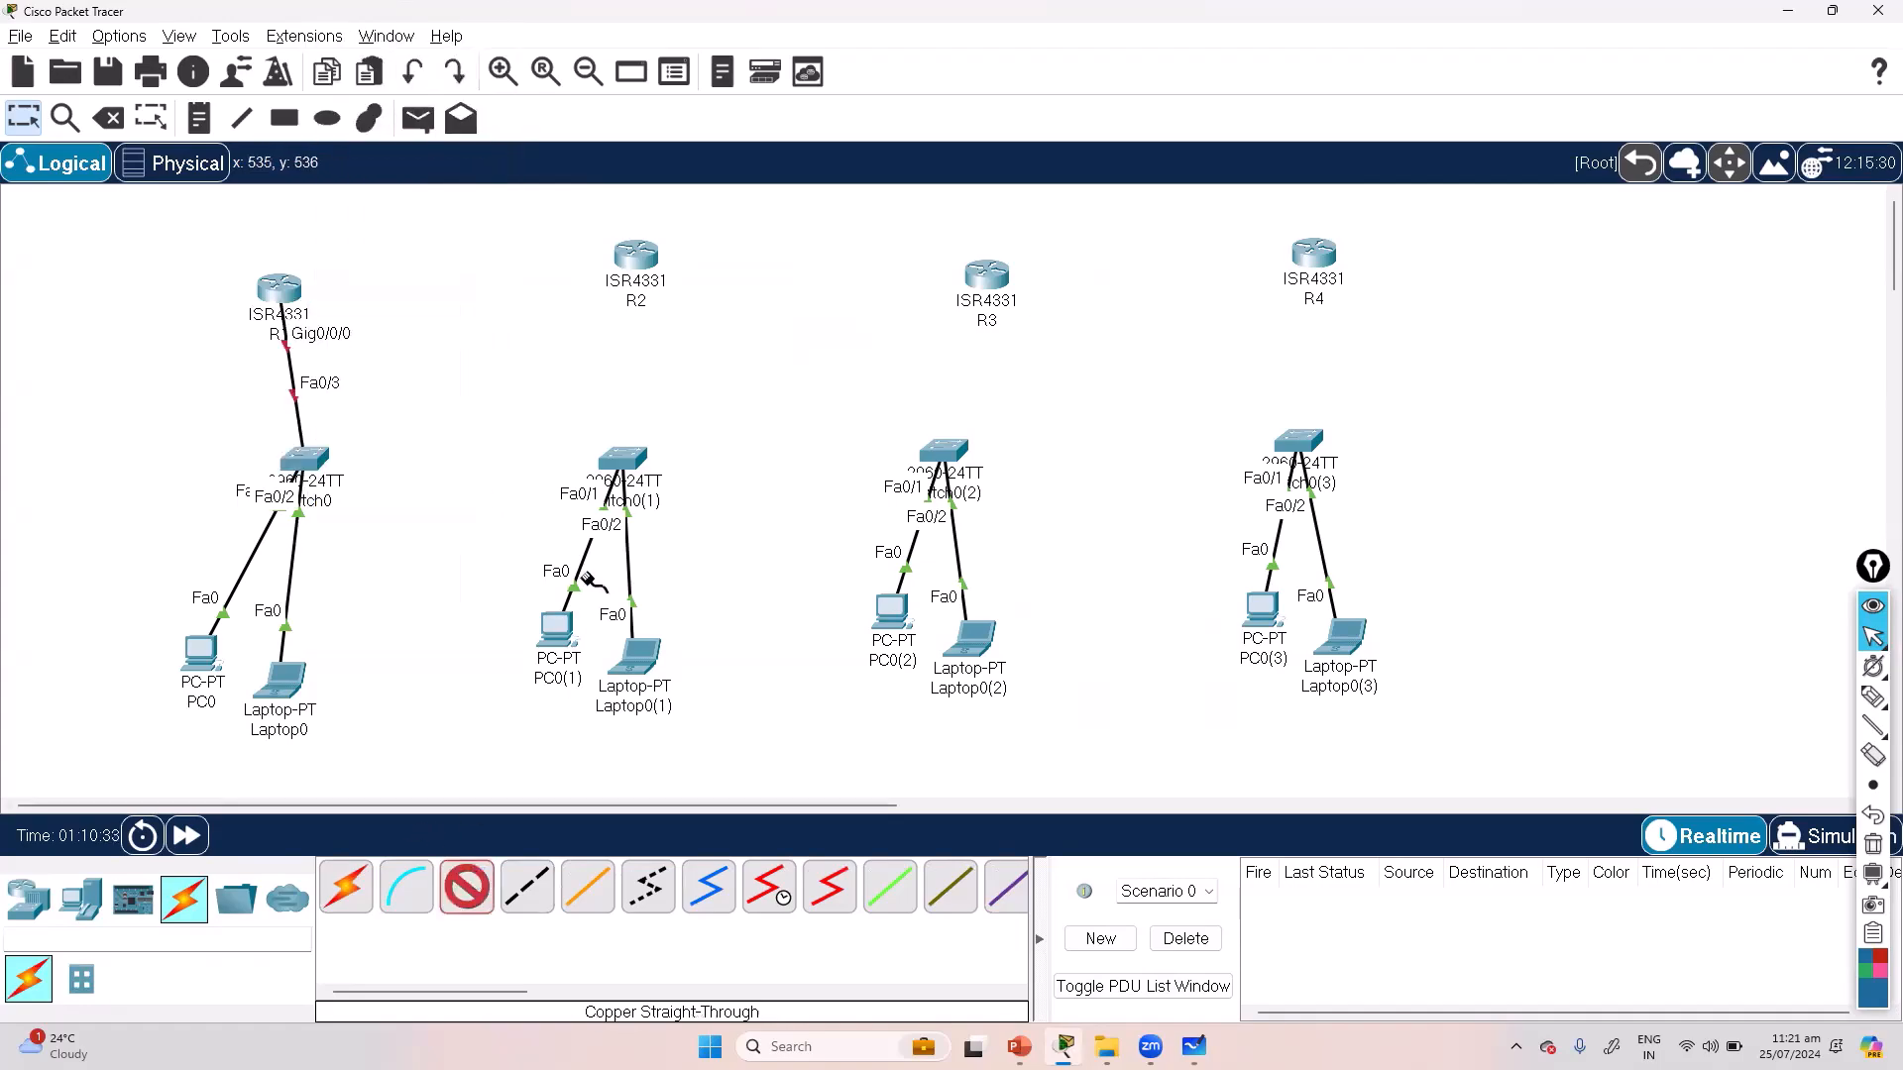
click(623, 458)
click(769, 99)
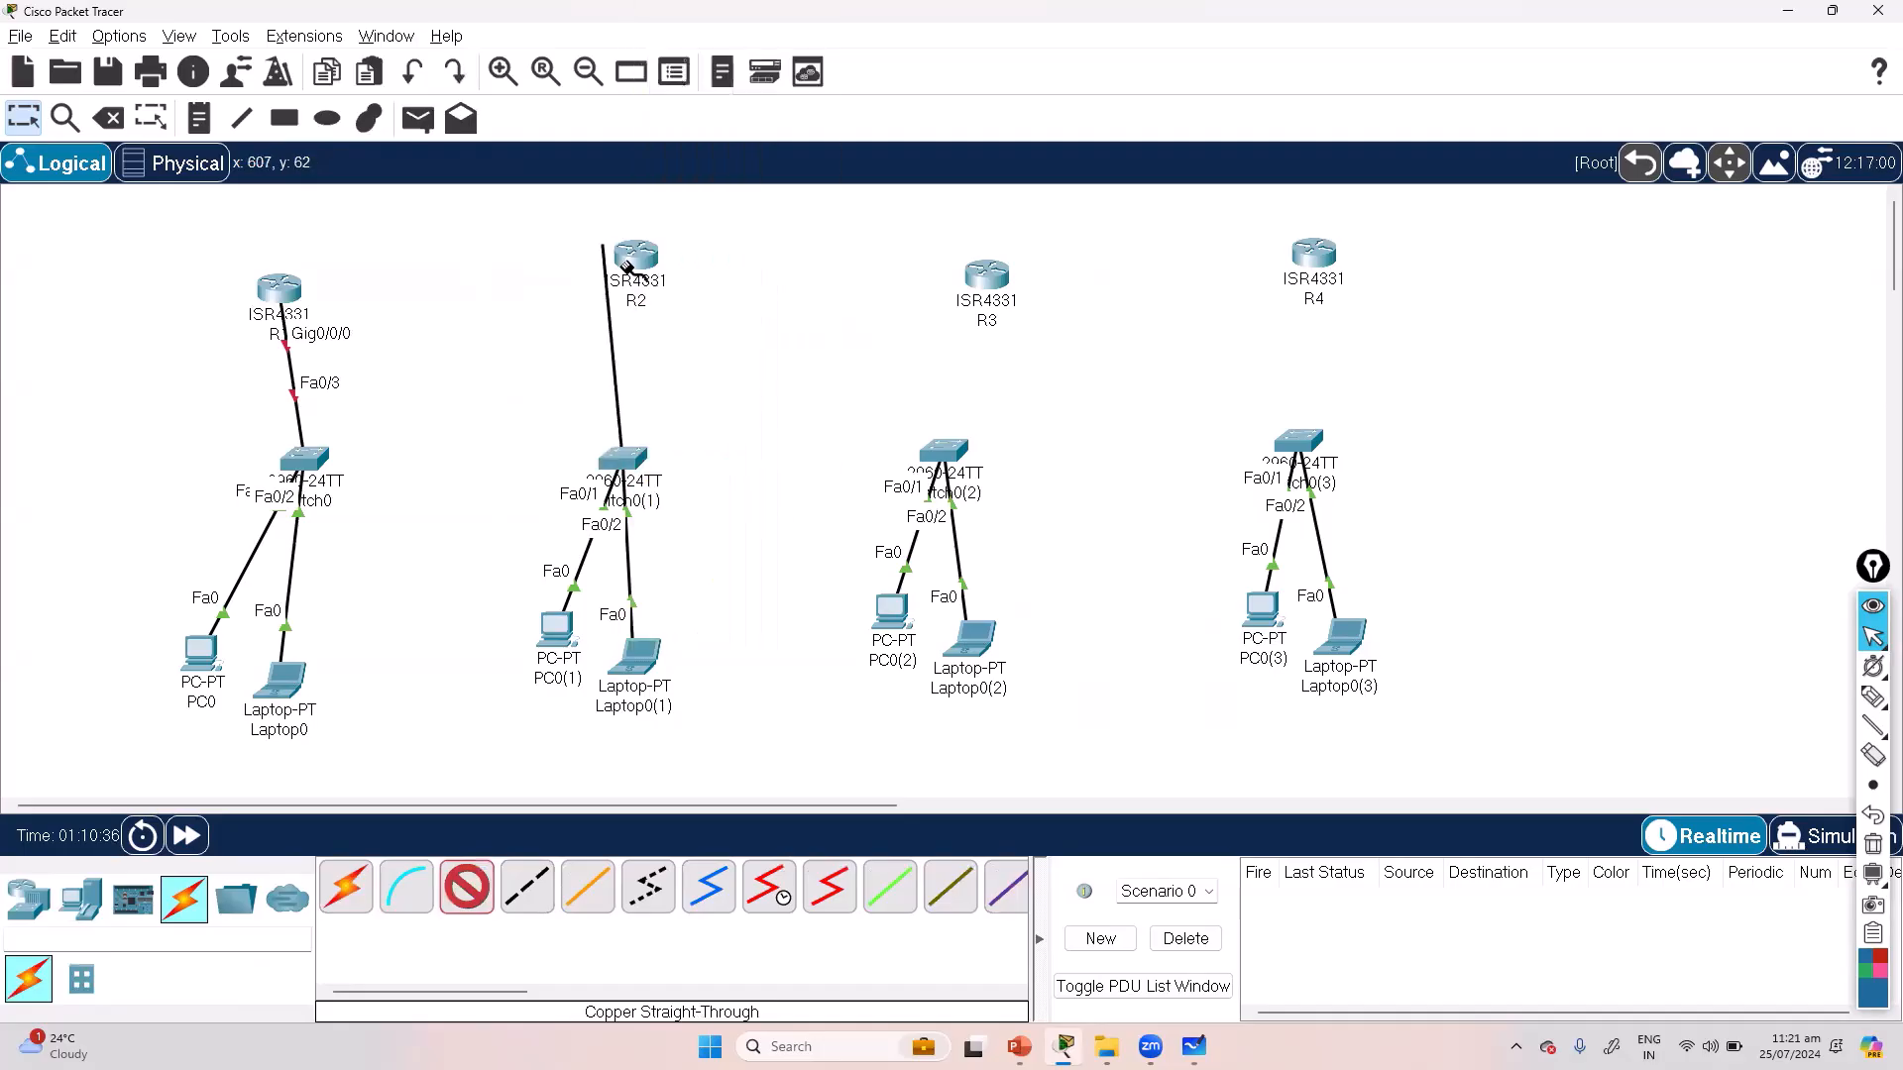
click(642, 260)
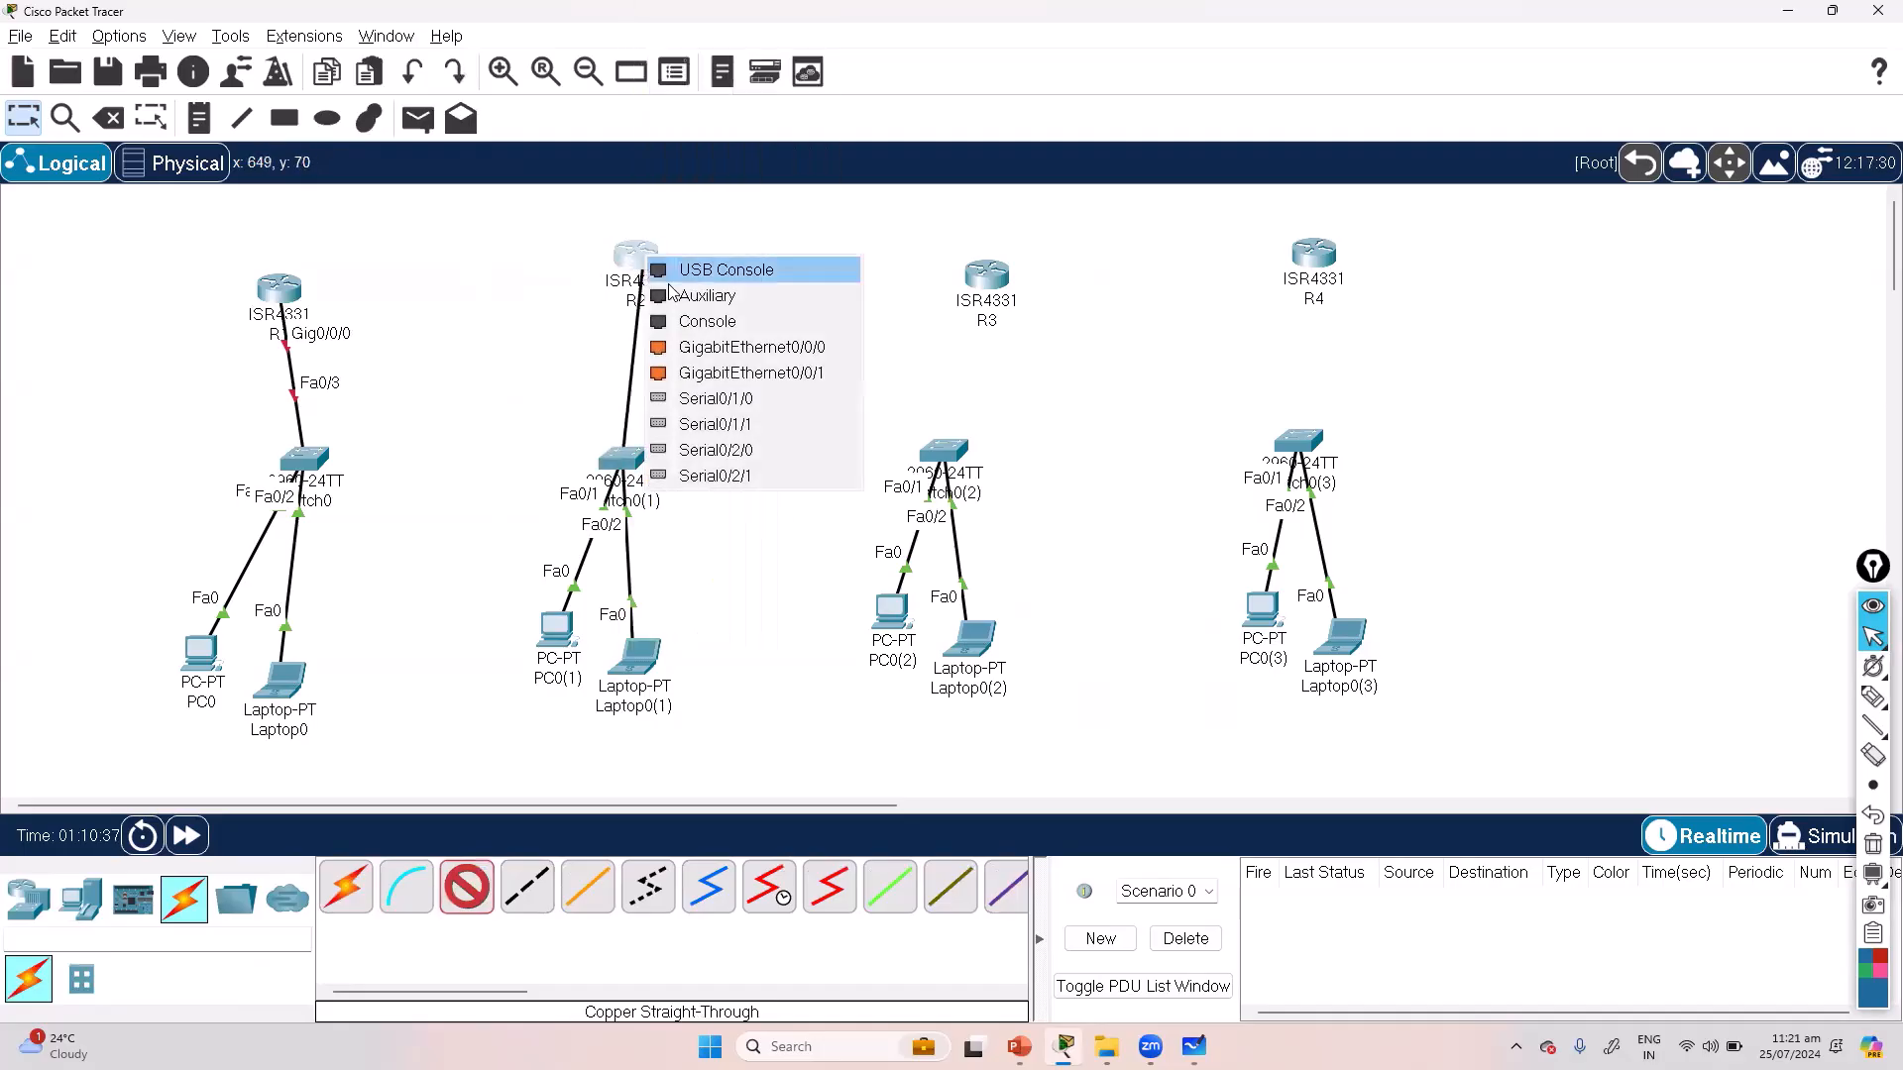
click(752, 348)
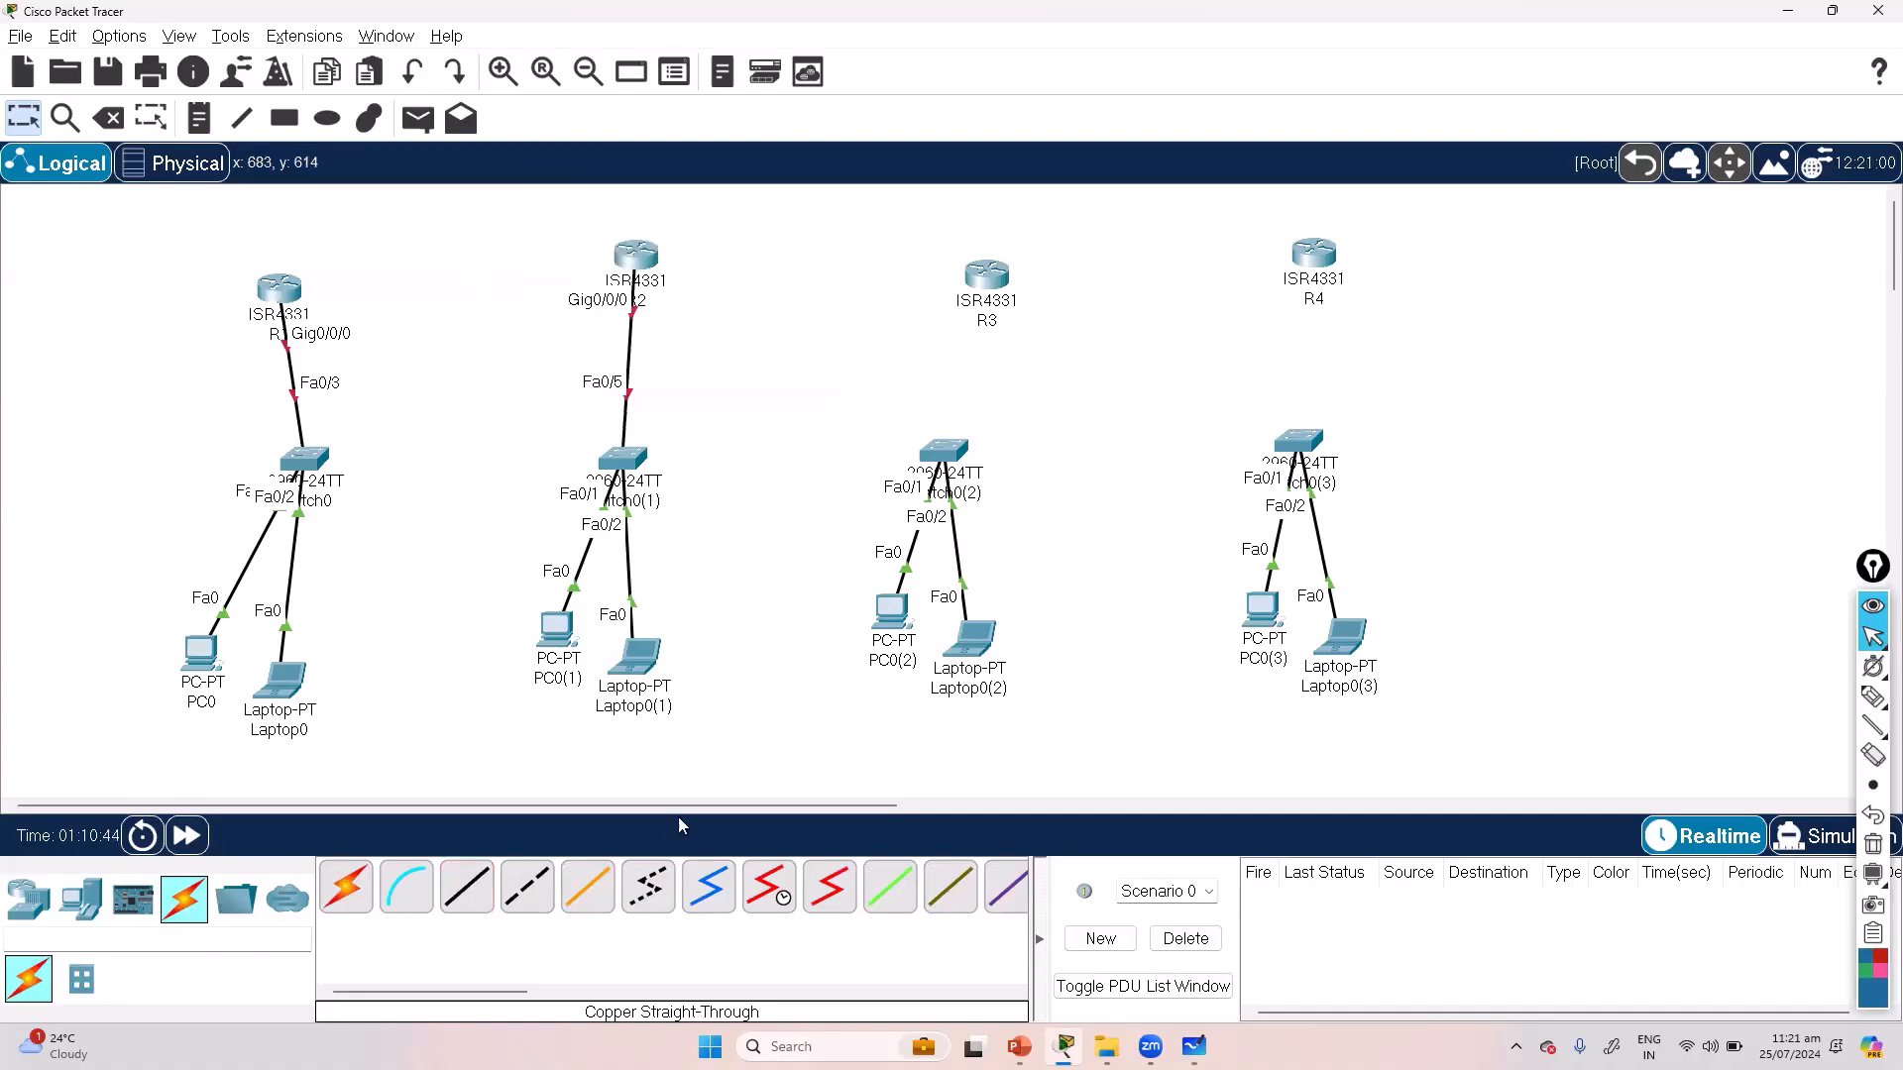
Step: Connect R3's GigabitEthernet0/0/0 to the third site switch's FastEthernet0/6 with a copper straight-through cable
click(994, 282)
click(1102, 378)
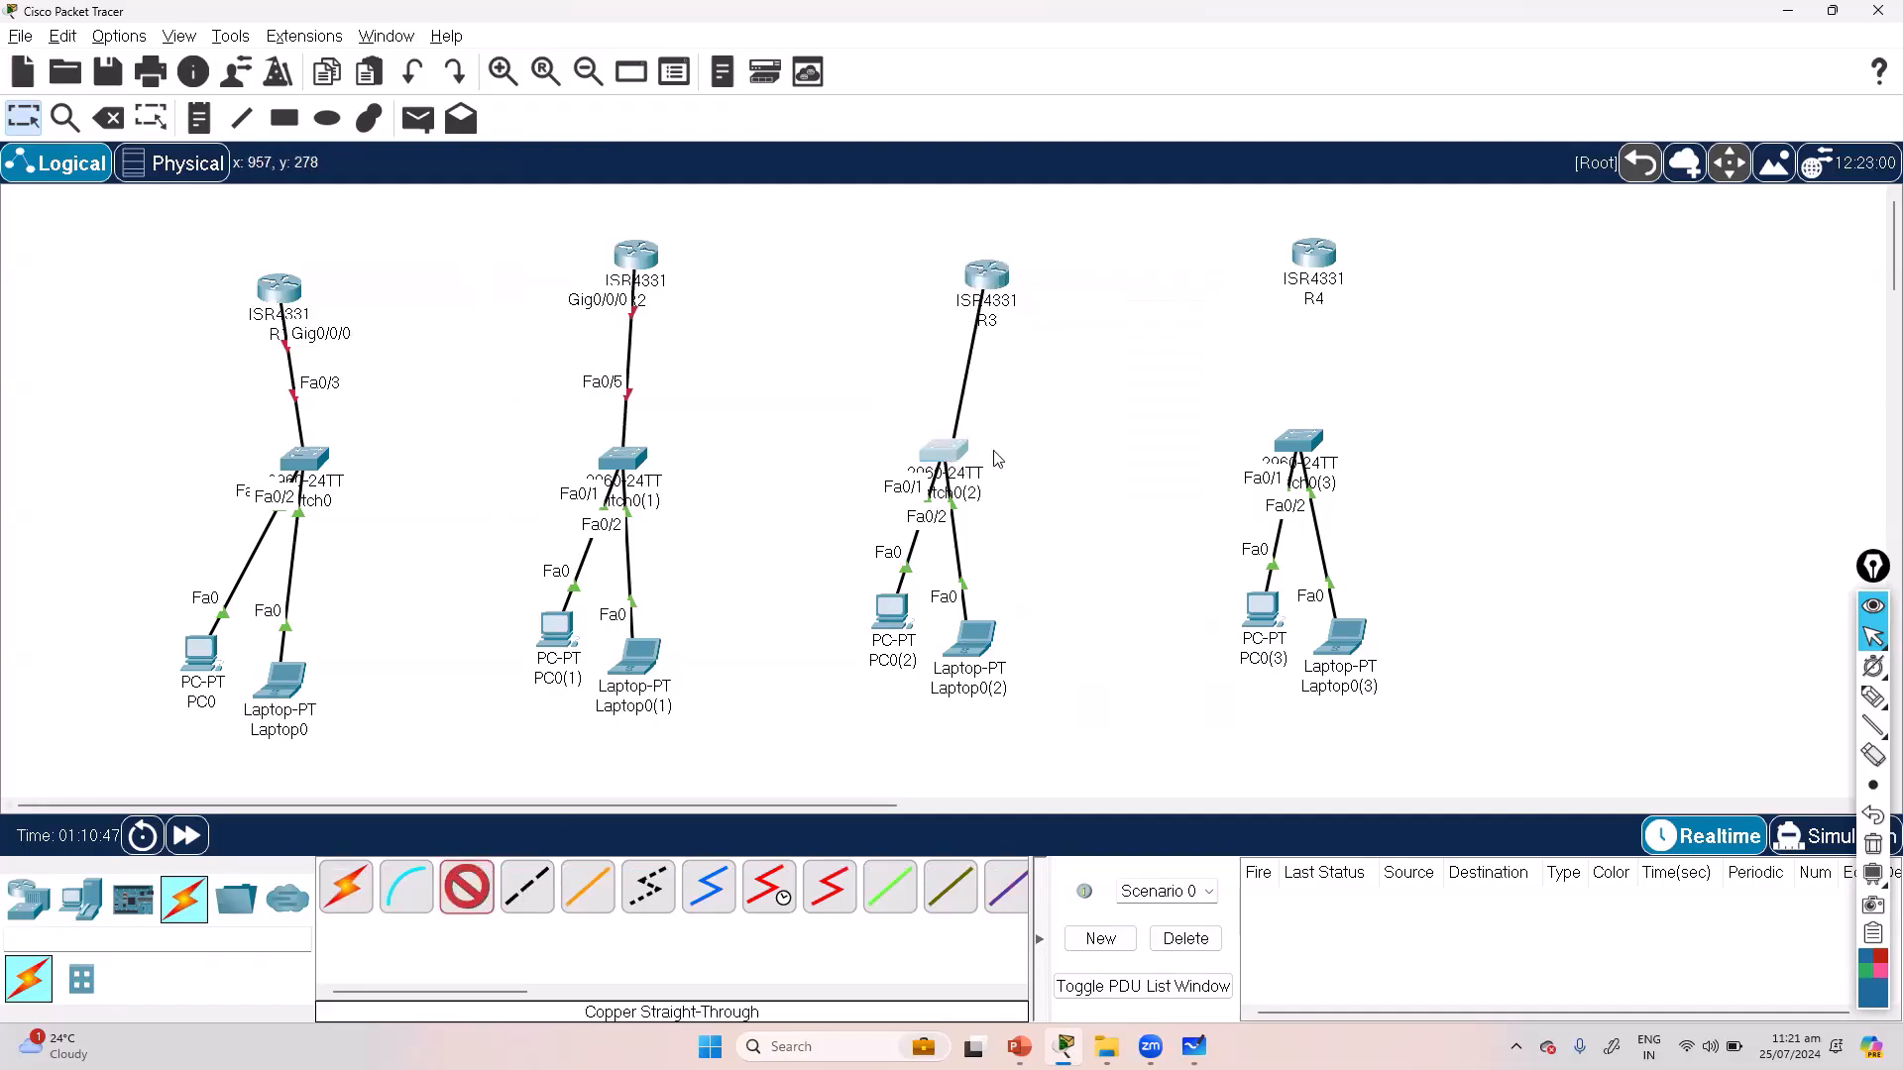
click(947, 457)
click(1056, 119)
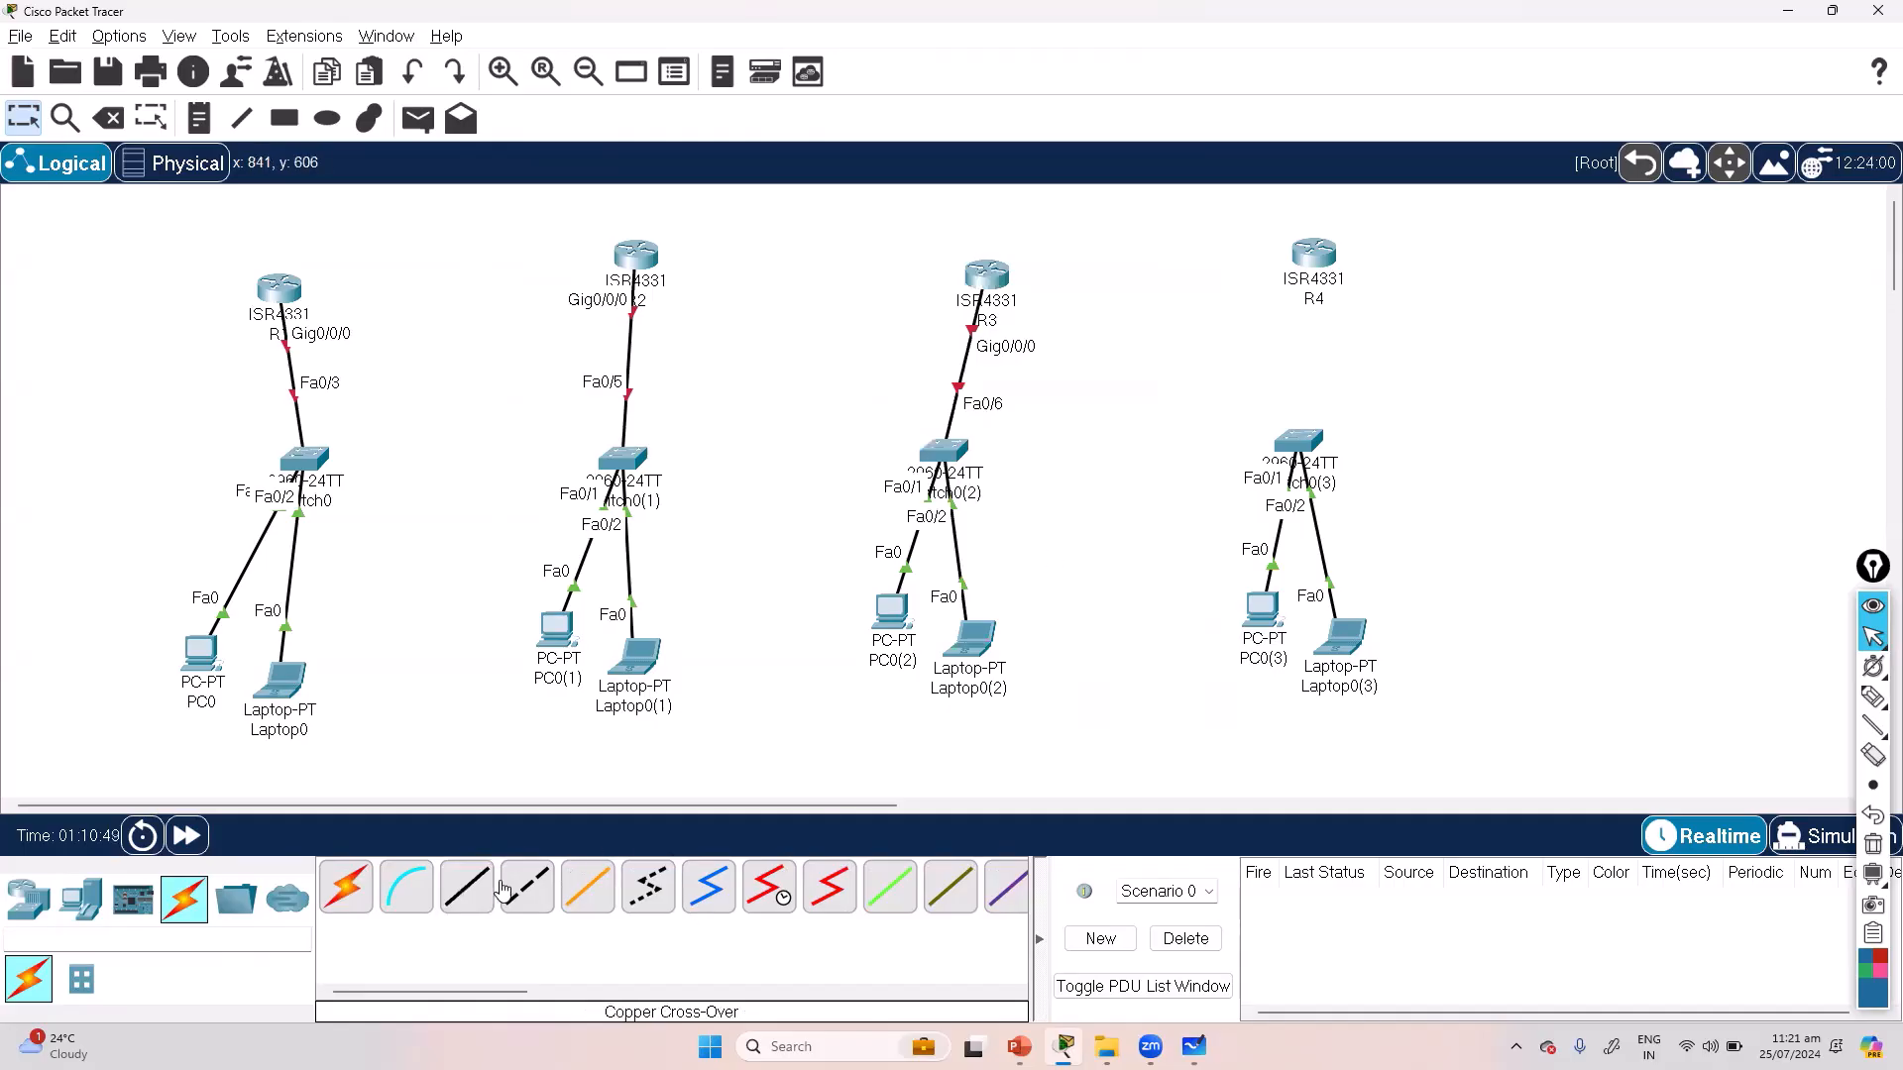
Step: Connect R4's GigabitEthernet0/0/0 to the fourth site switch's FastEthernet0/3 with a copper straight-through cable
click(1314, 253)
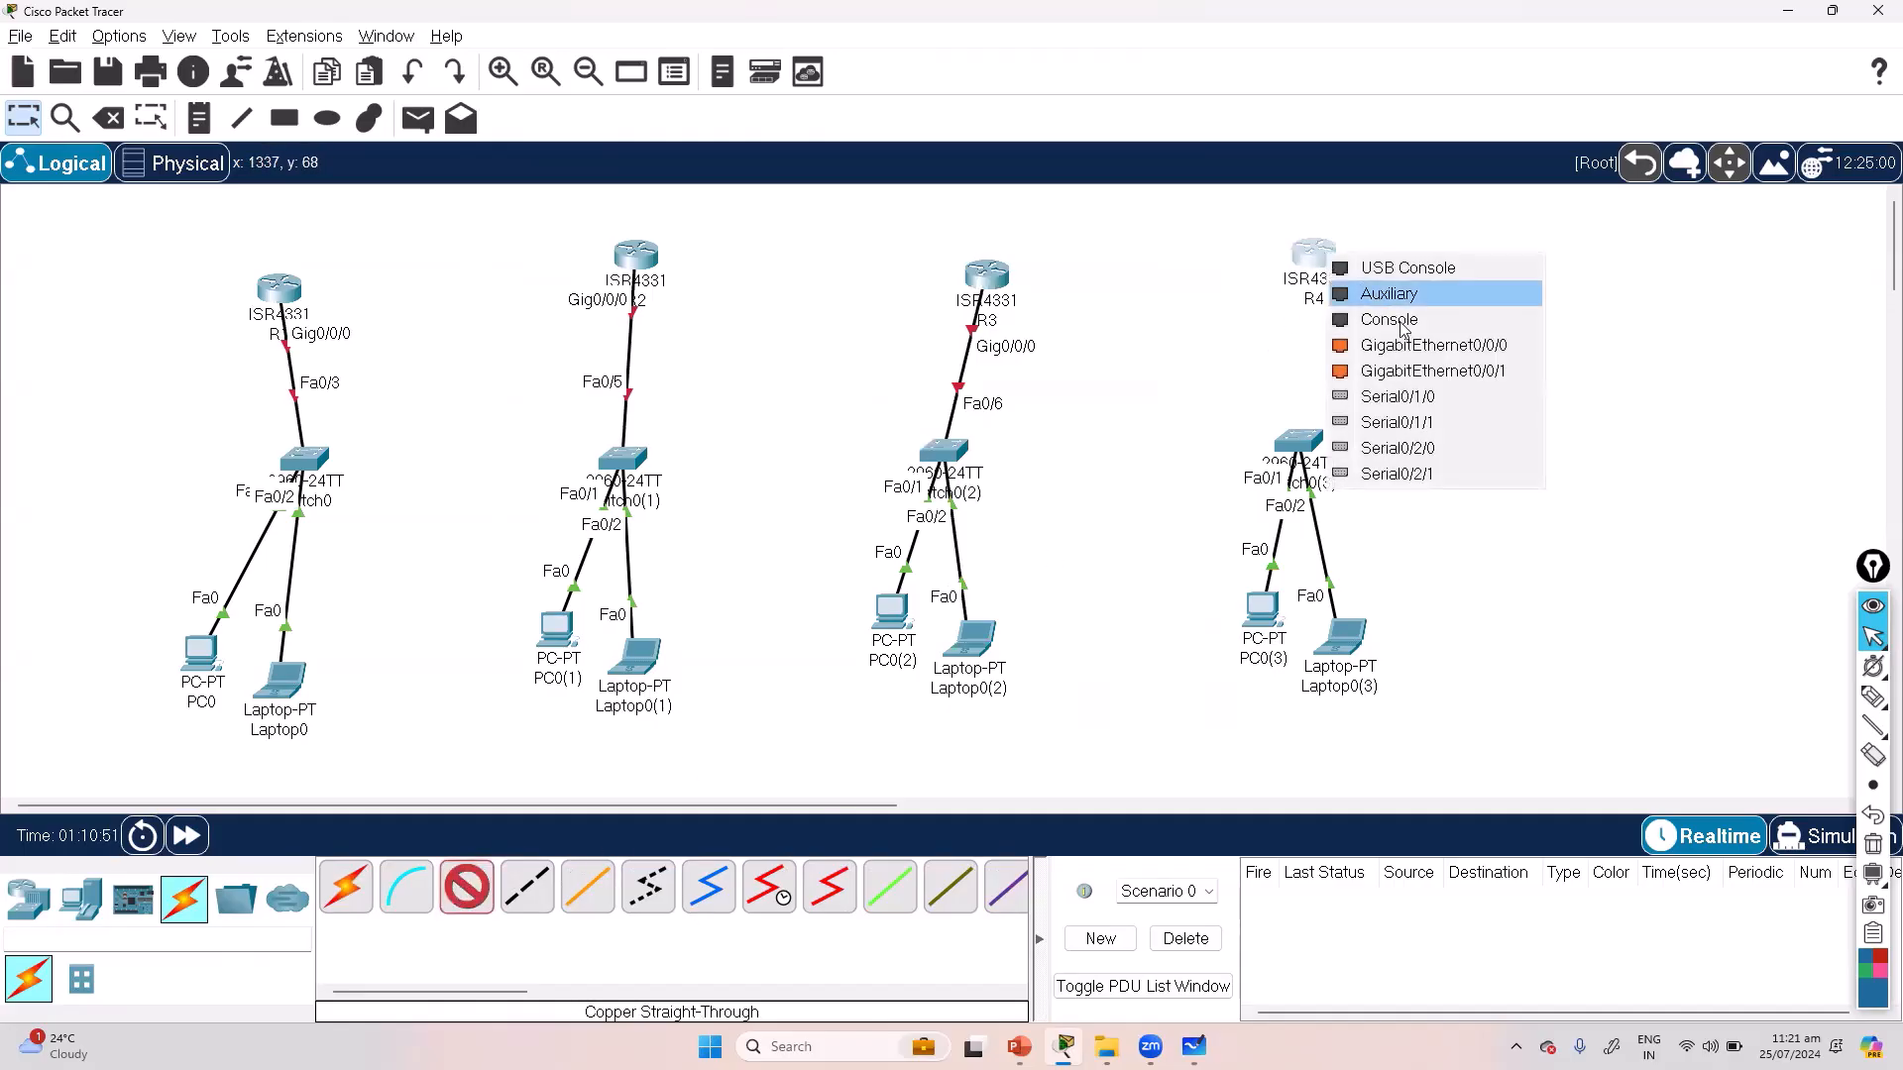
click(1422, 342)
click(1306, 438)
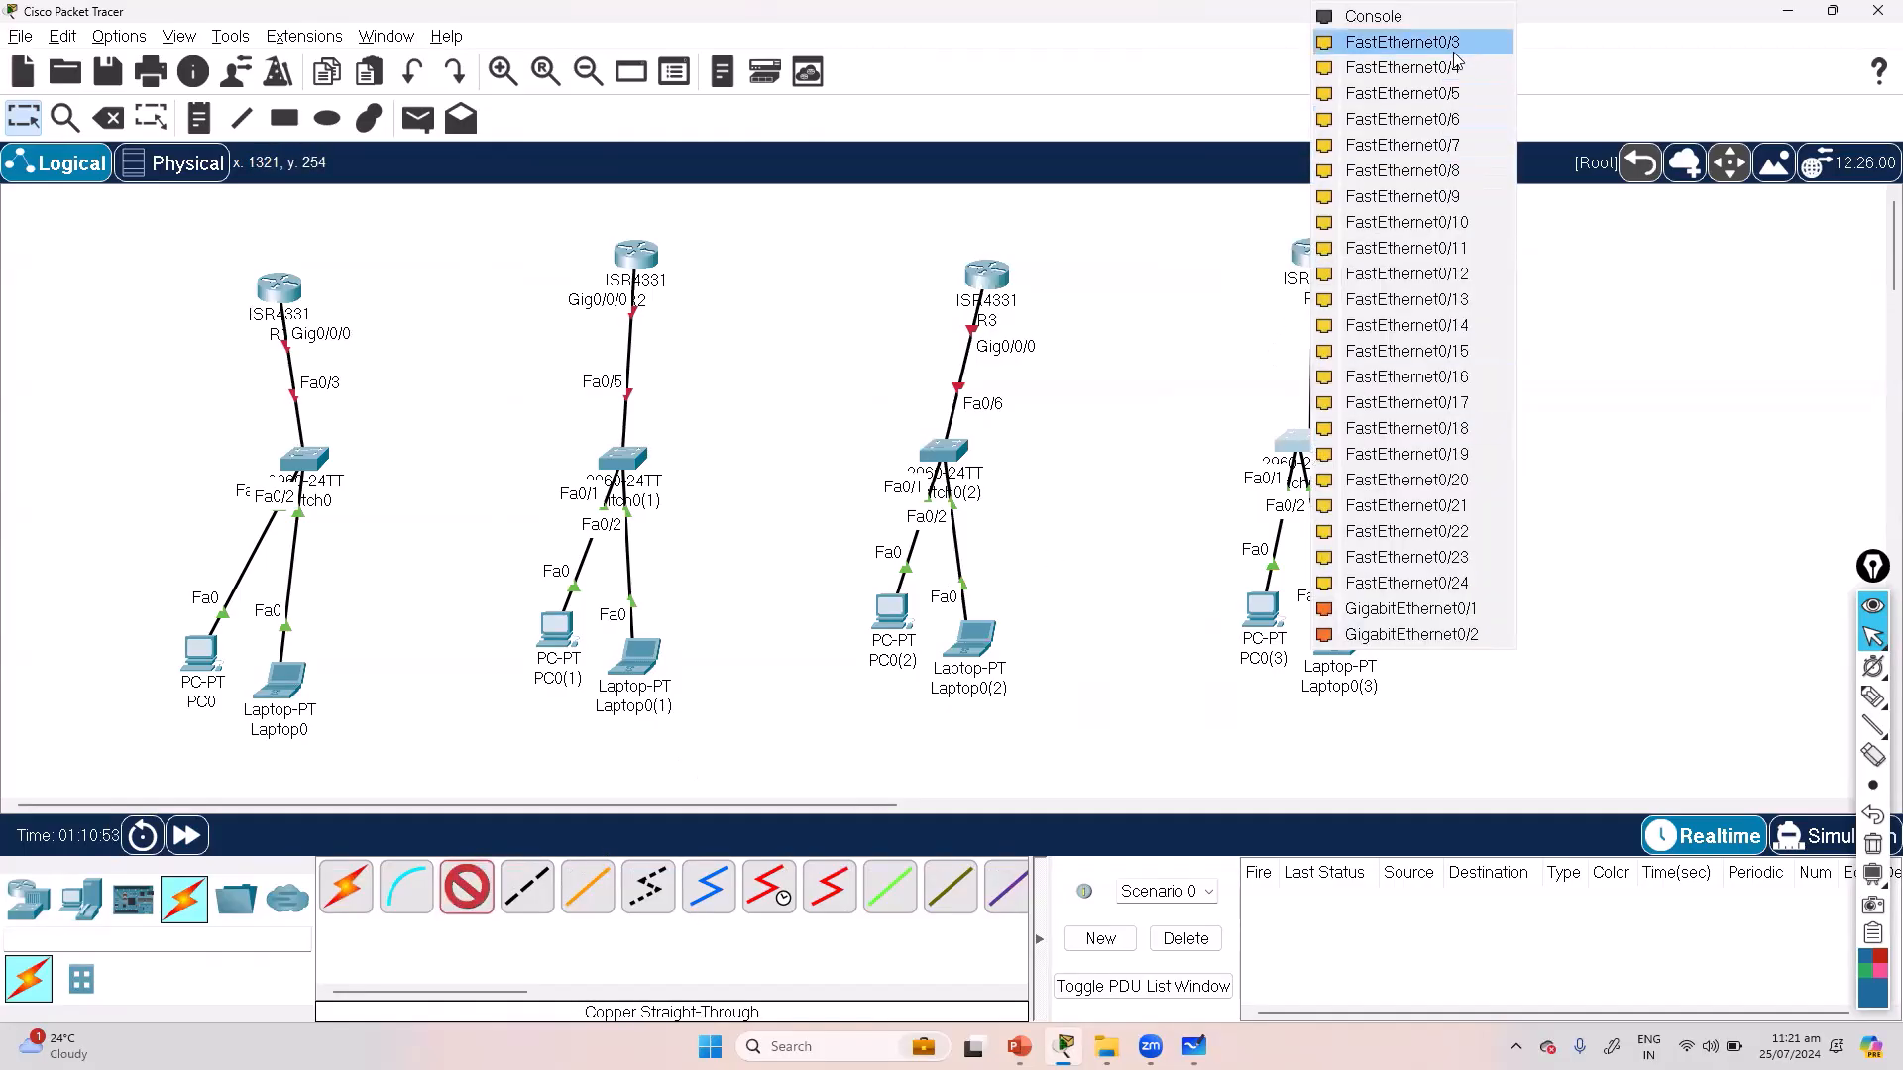
click(1387, 87)
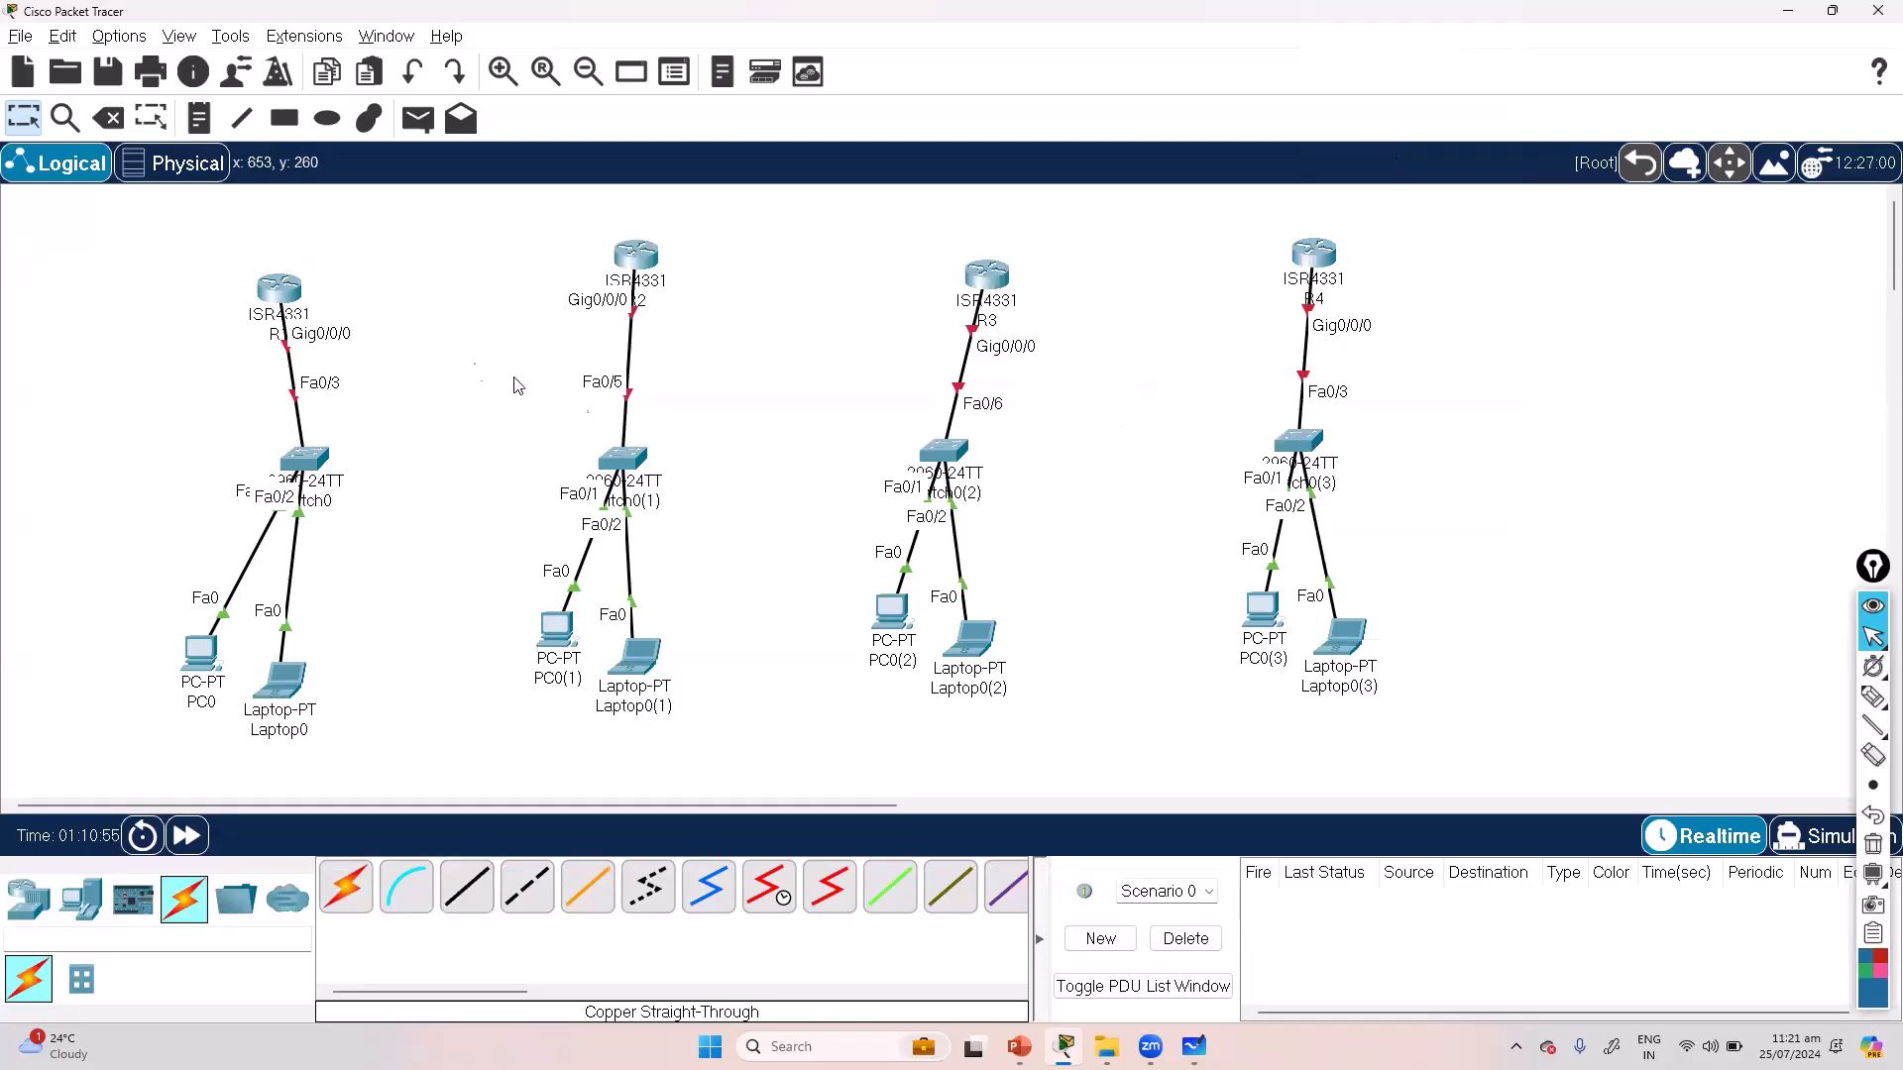
Step: Move routers R3 and R1 slightly upward so the four routers sit roughly in one row
drag(91, 418, 363, 619)
drag(641, 740, 1483, 743)
drag(1007, 279, 986, 241)
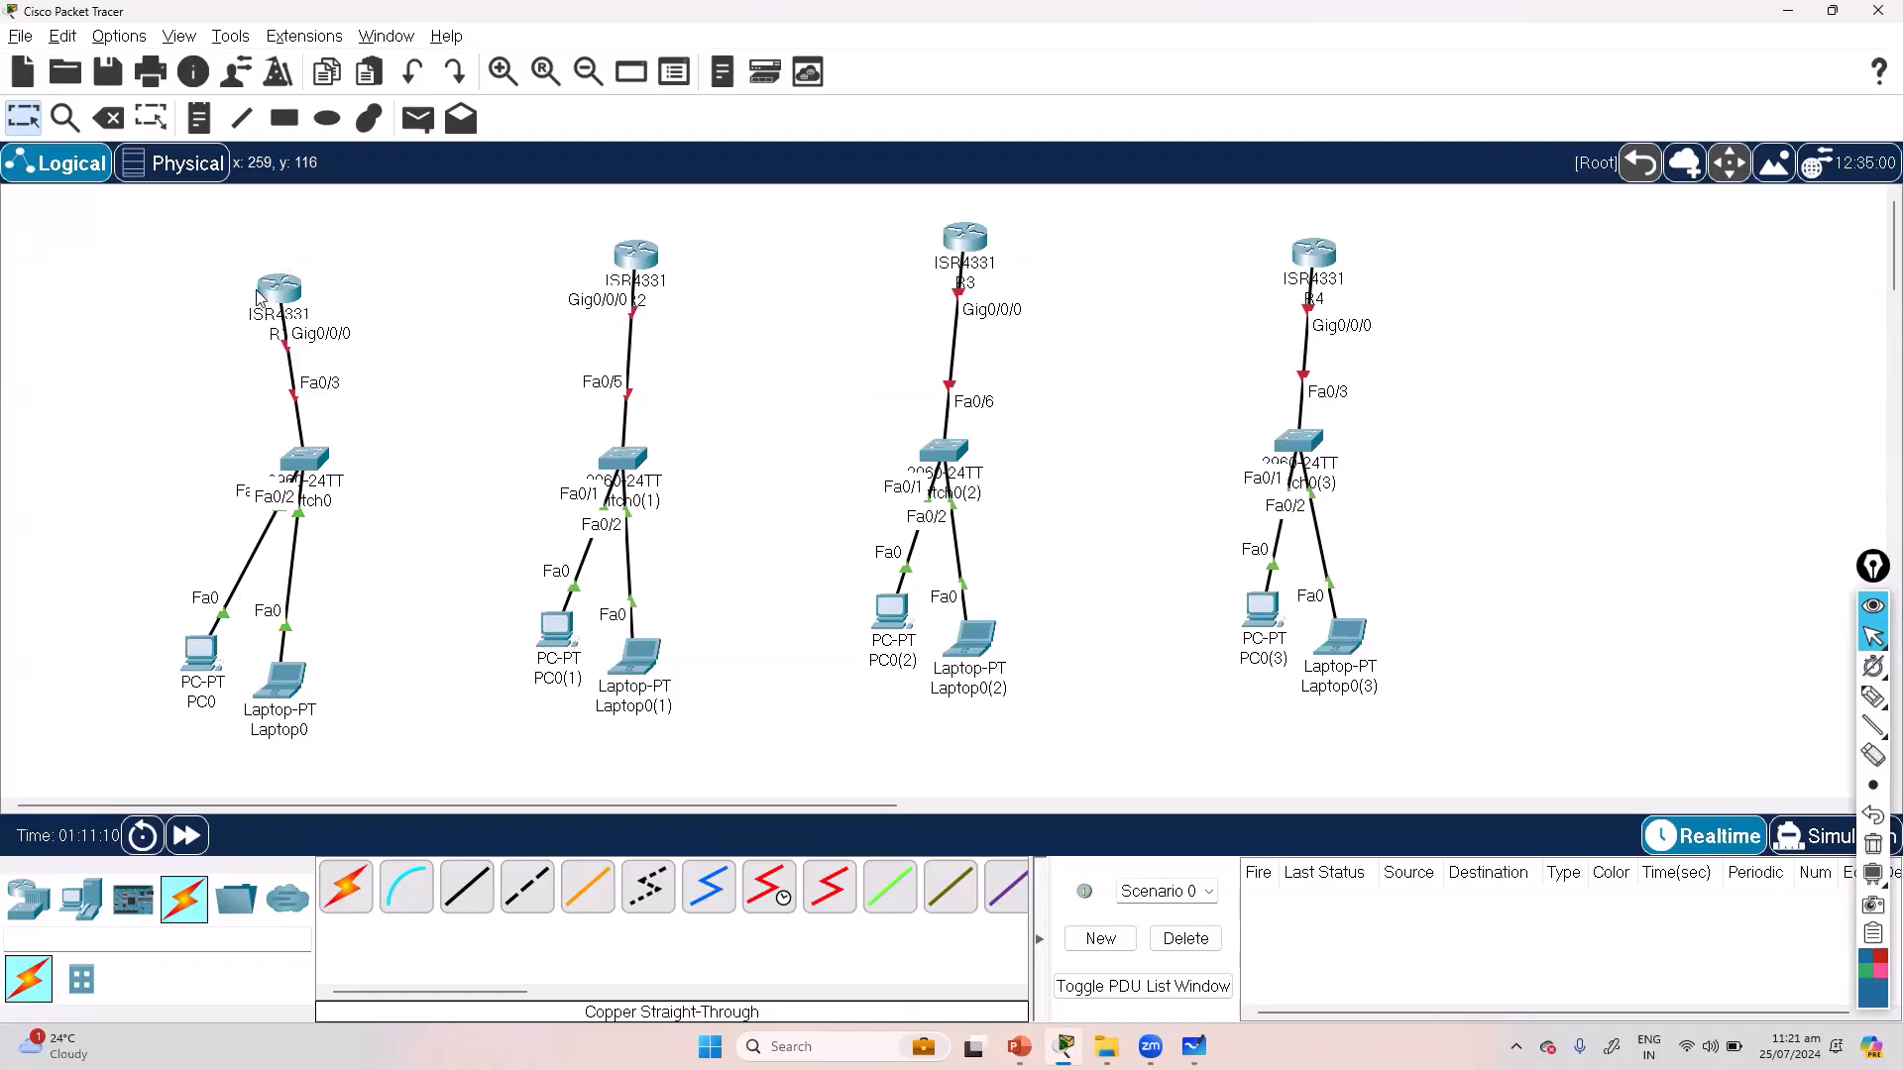
drag(258, 300, 260, 263)
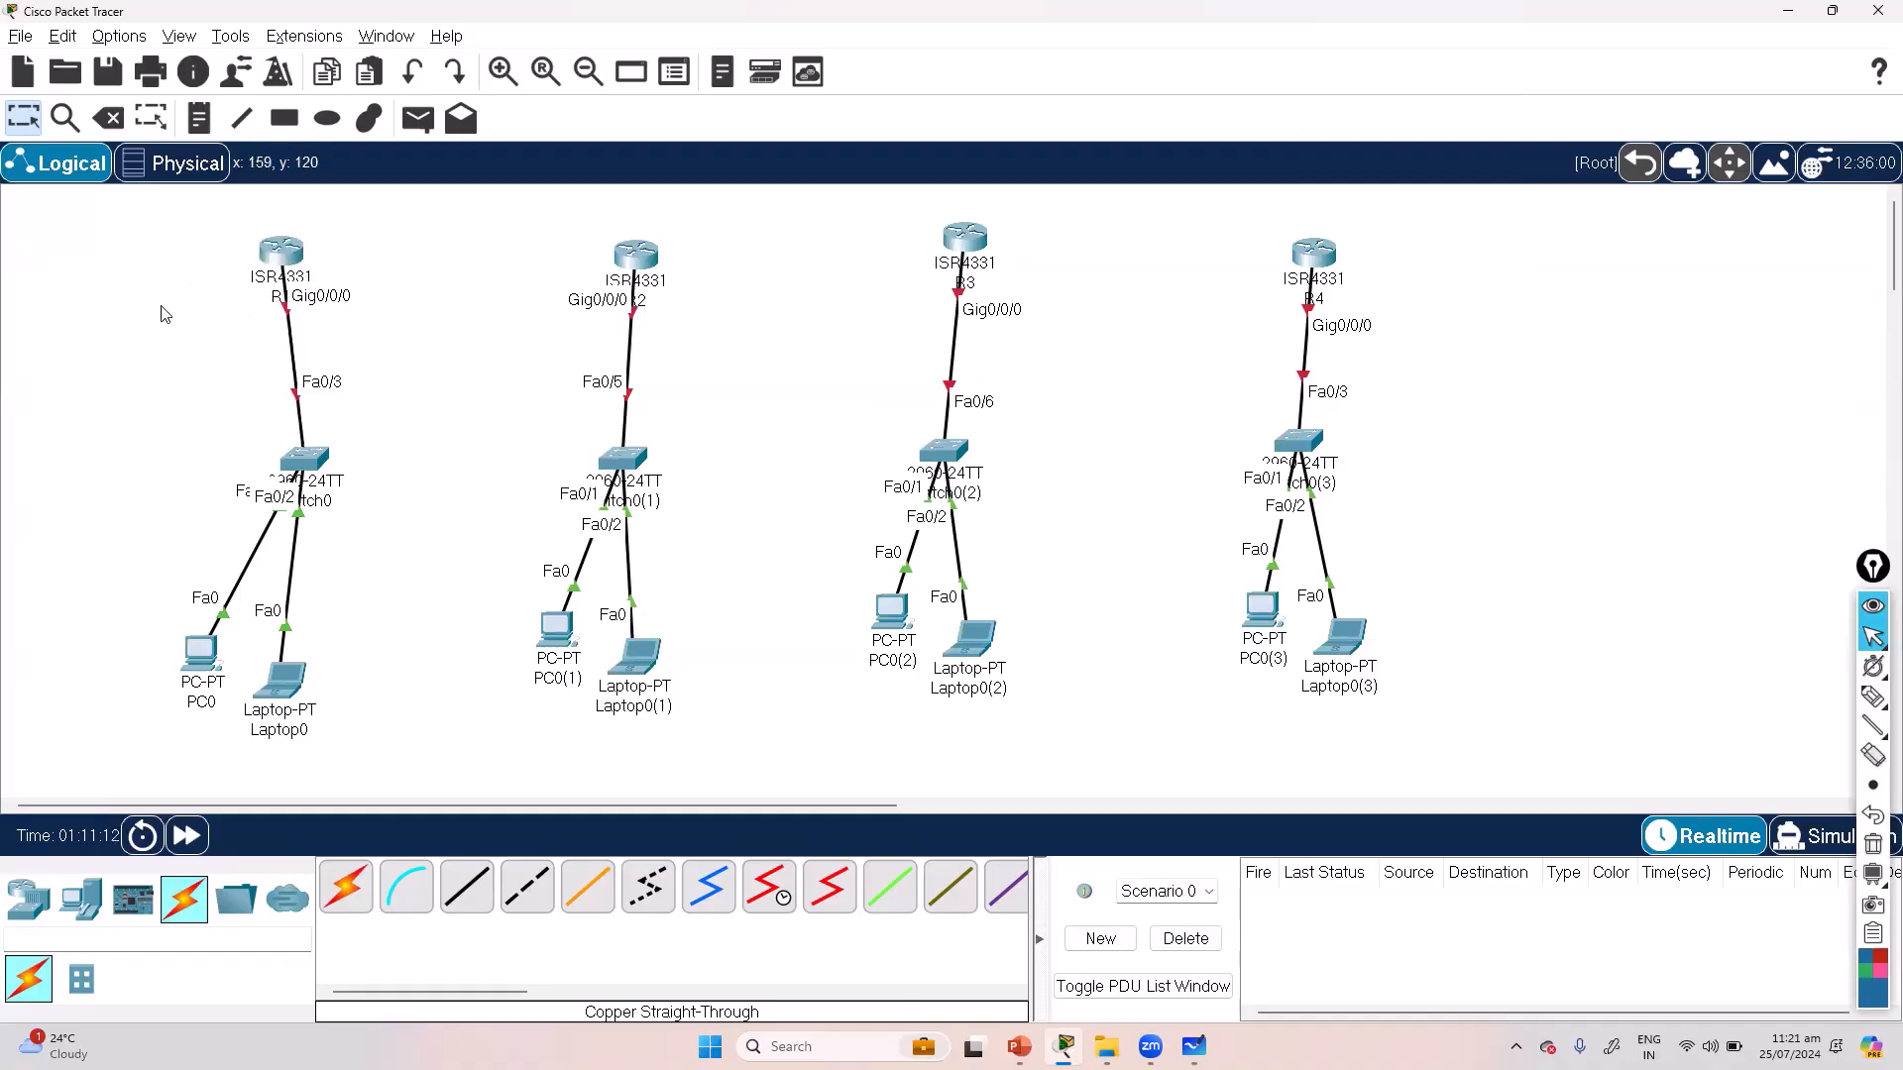
Step: Connect R1's Serial0/1/0 to R2's Serial0/1/0 with a Serial DCE cable, making R1 the clocking end
click(356, 896)
click(765, 899)
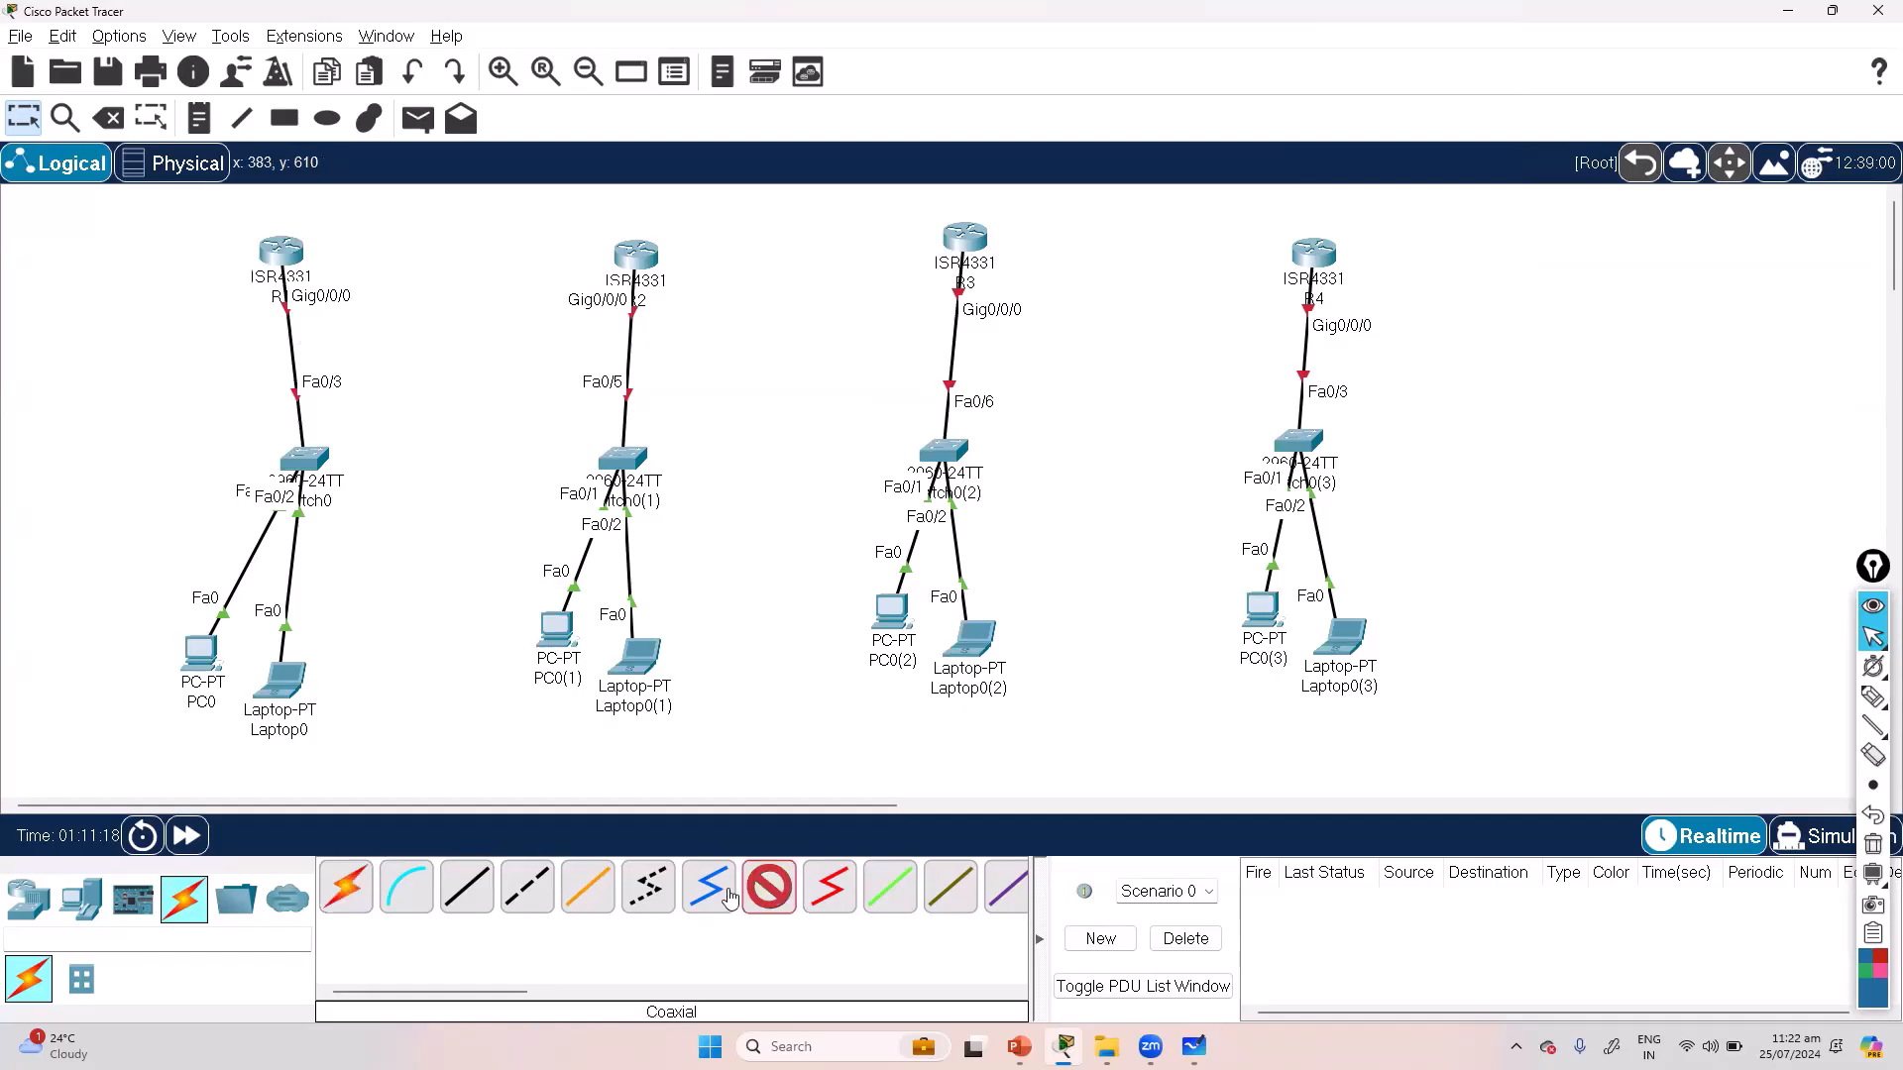
click(825, 897)
click(779, 902)
click(823, 902)
click(776, 900)
click(829, 900)
click(774, 898)
click(294, 252)
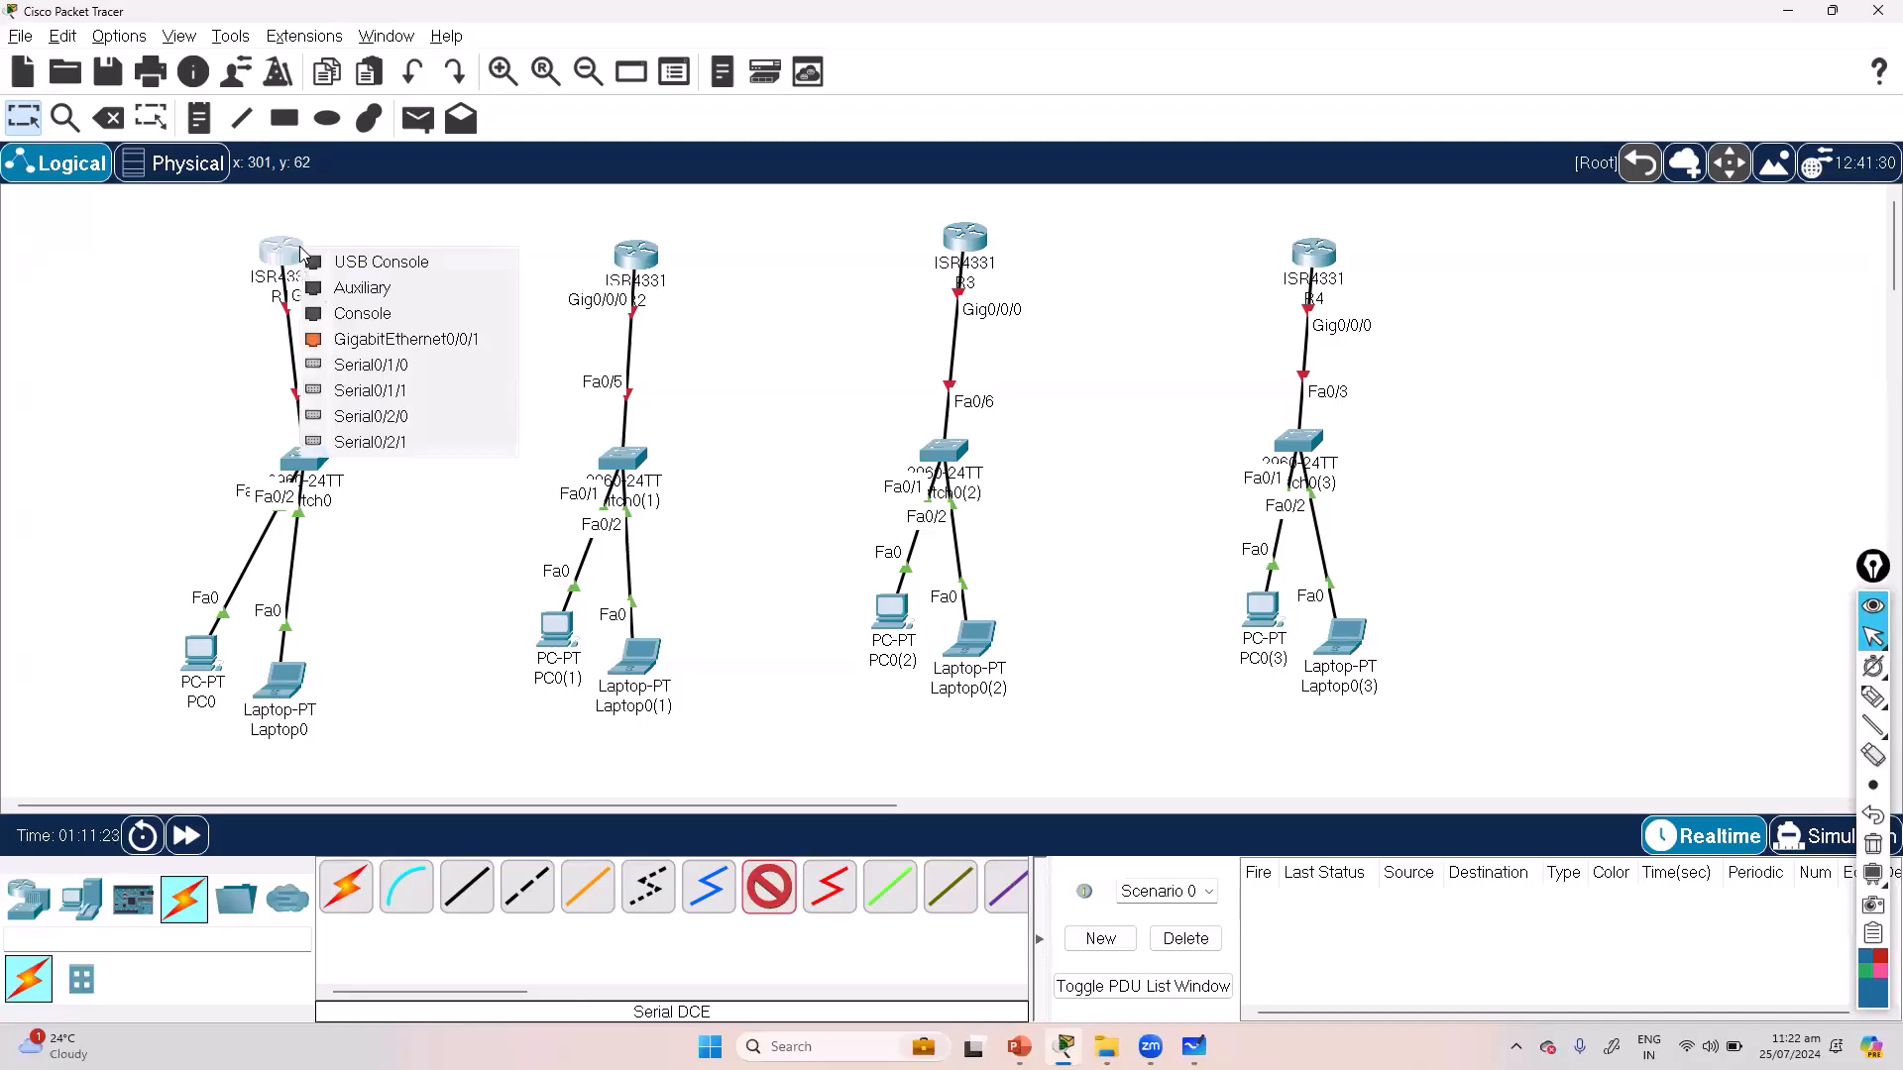
click(428, 367)
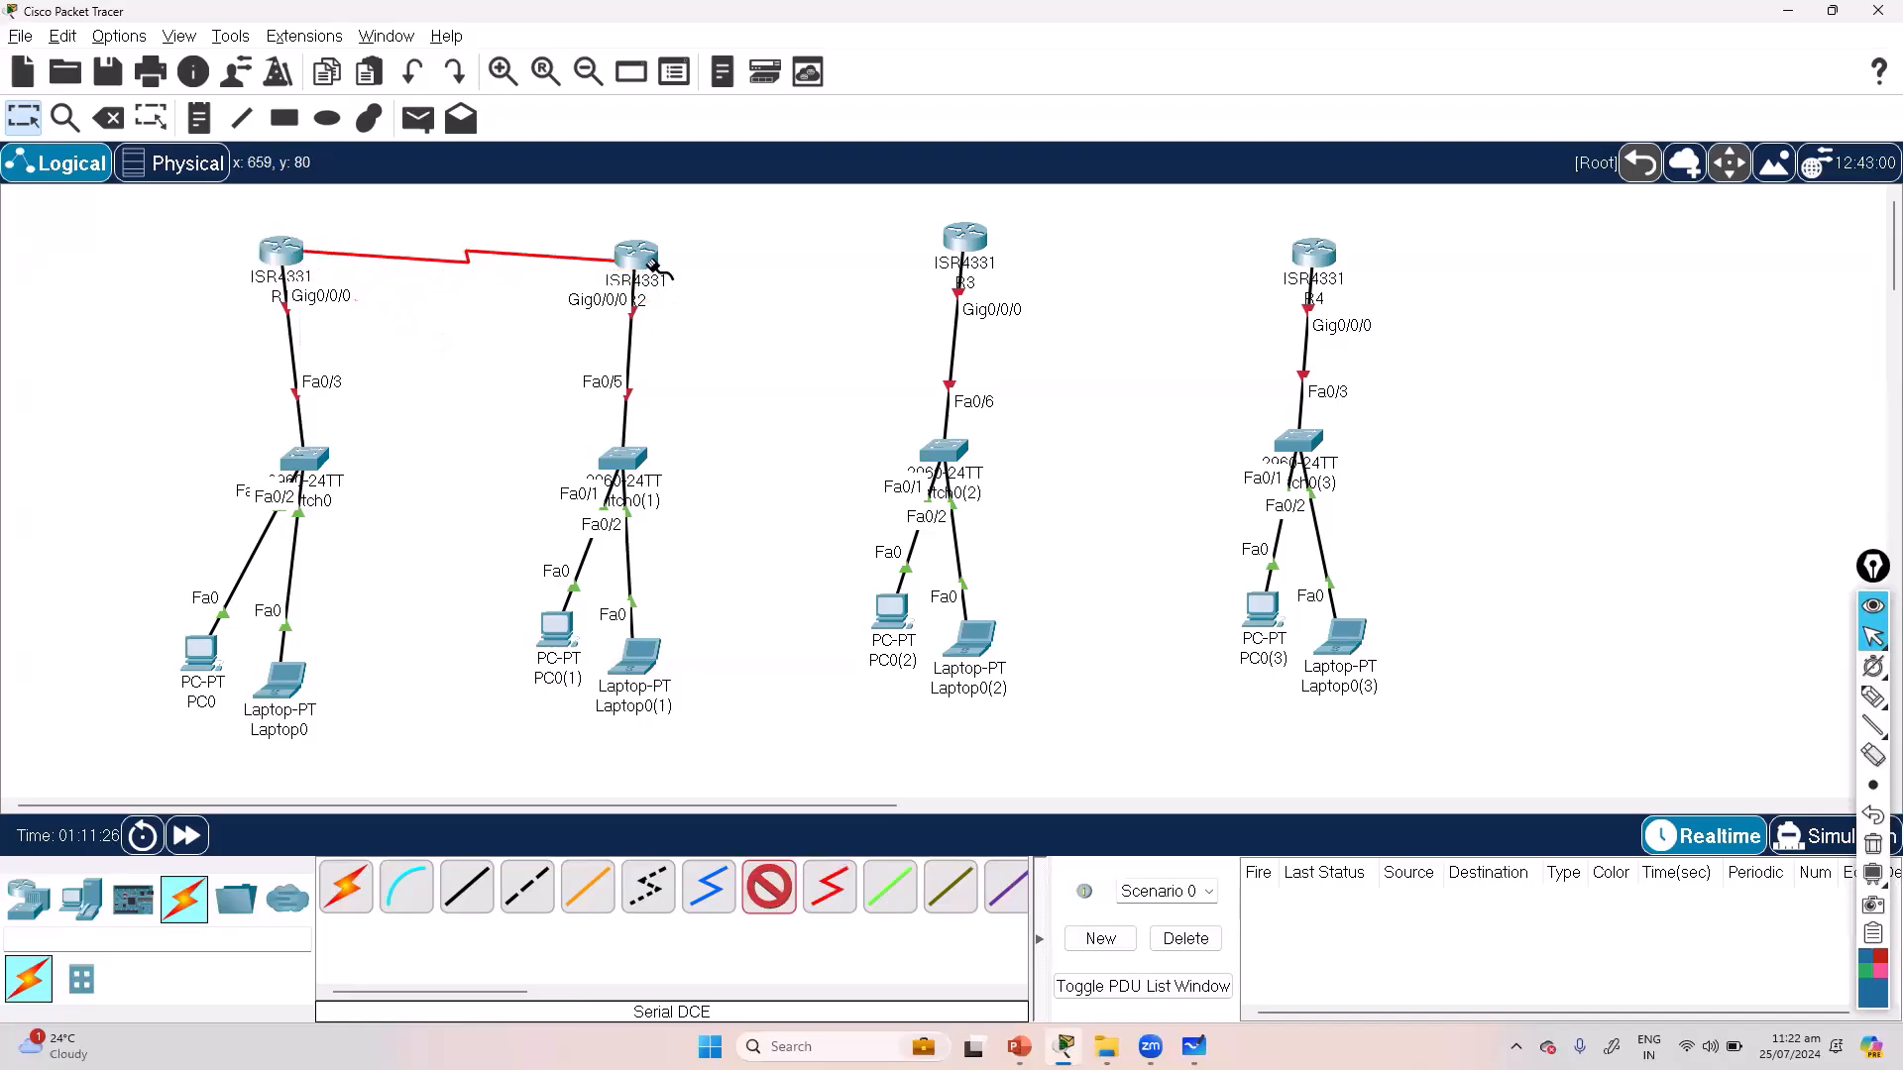
click(635, 255)
click(755, 383)
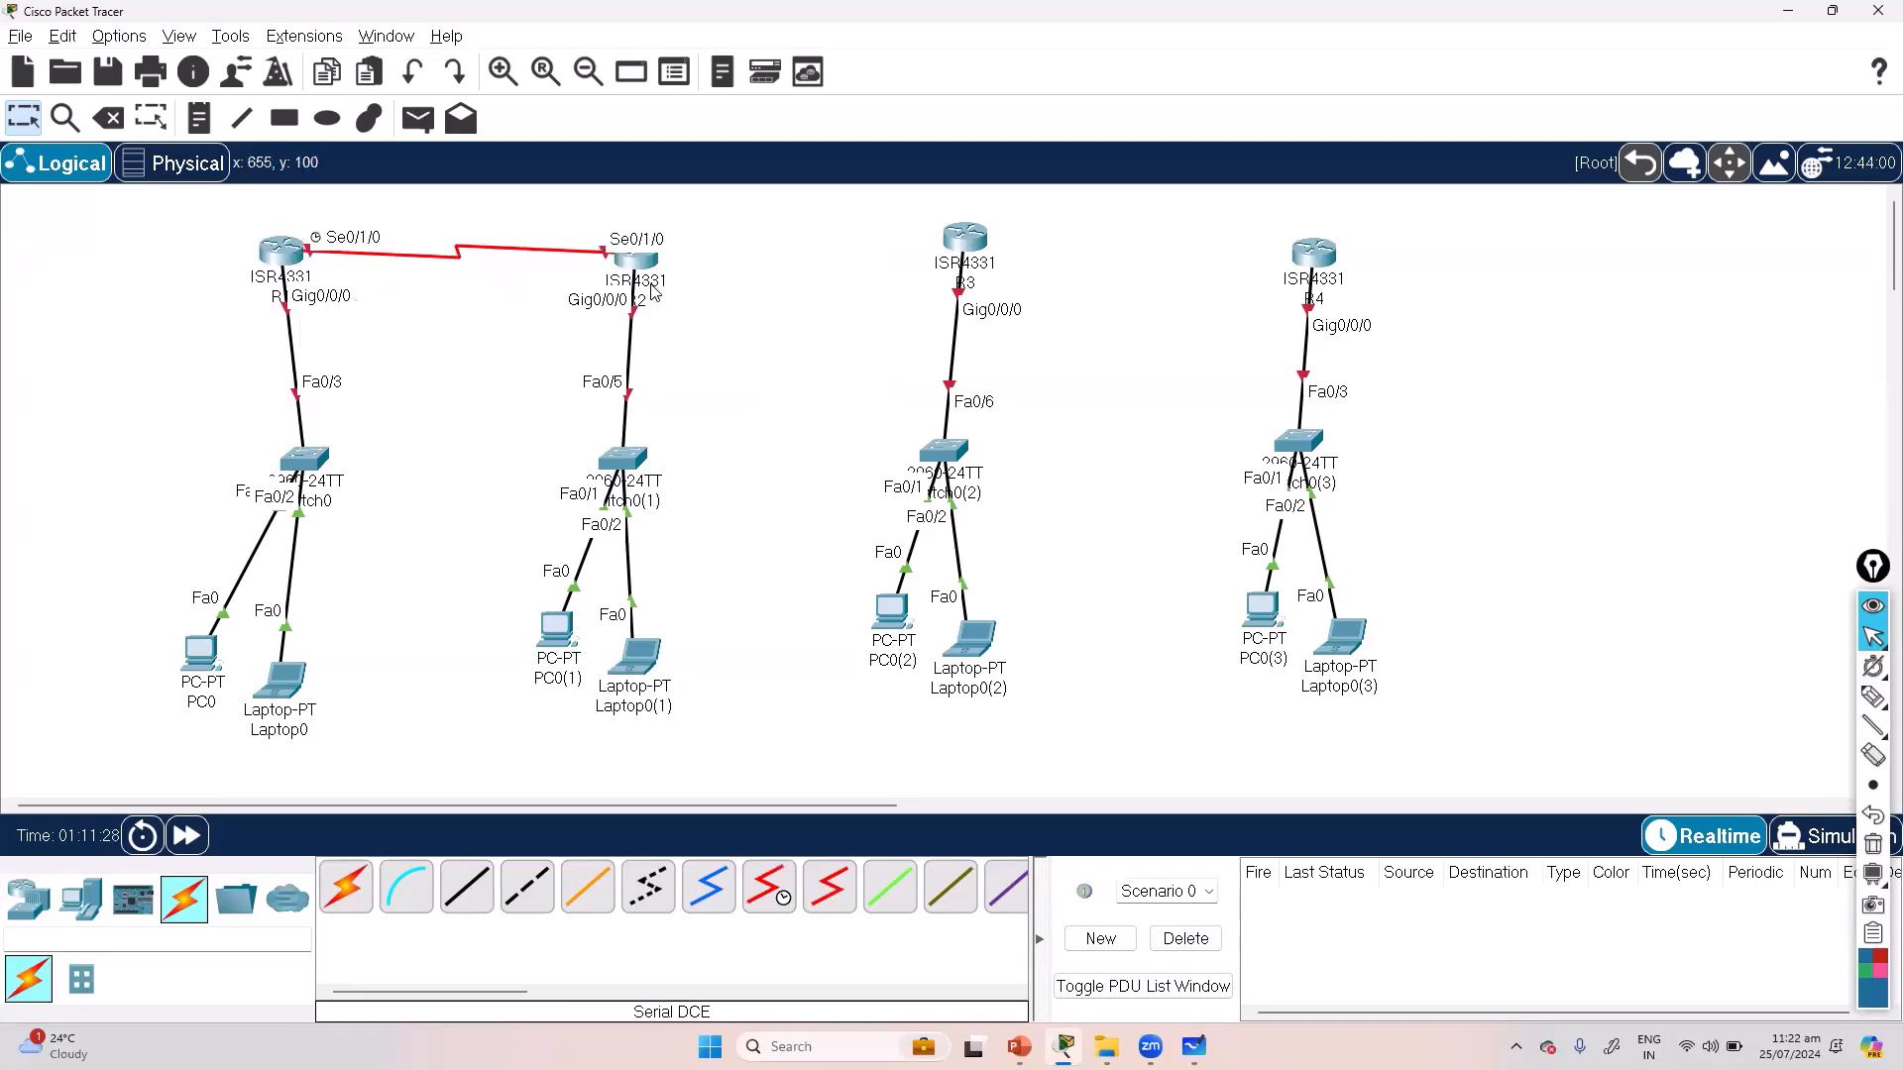
Step: Link R2 to R3 using the automatically chosen connection type instead of a manually selected serial cable
click(769, 885)
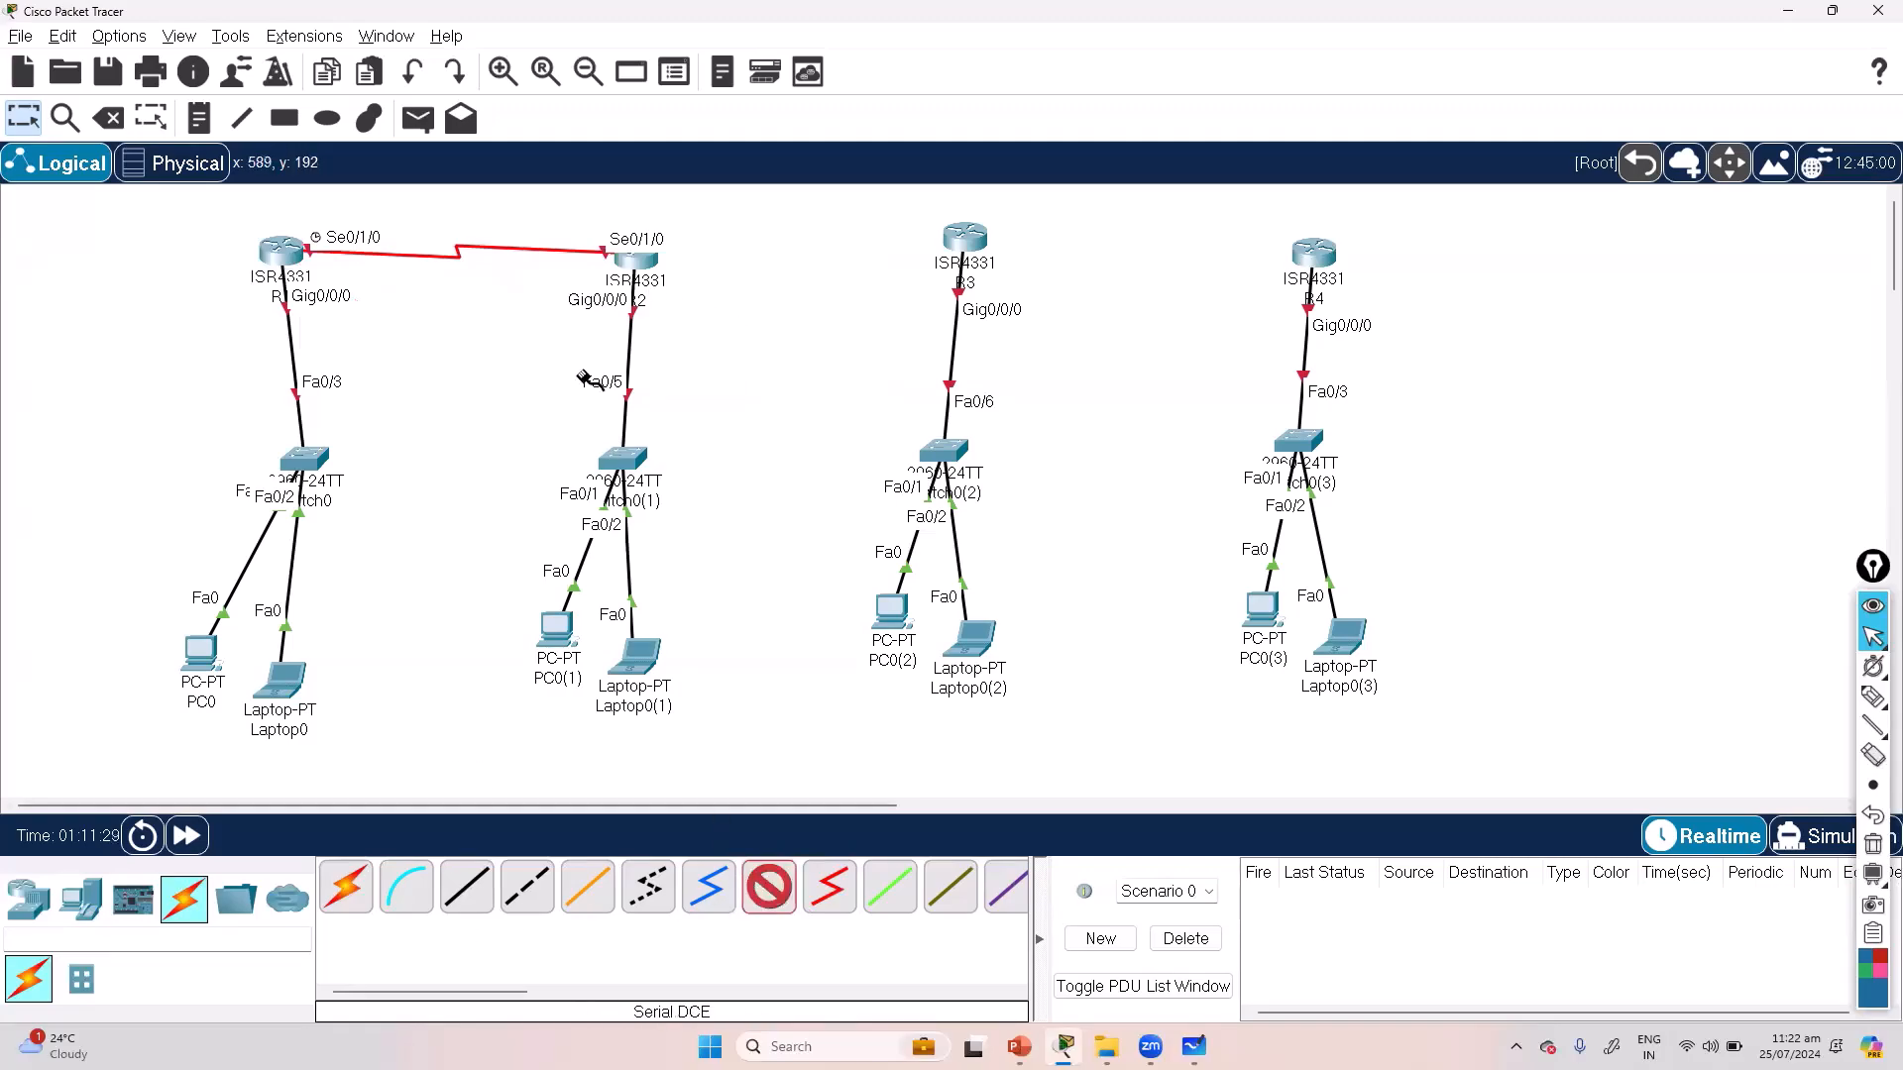
click(334, 907)
click(357, 907)
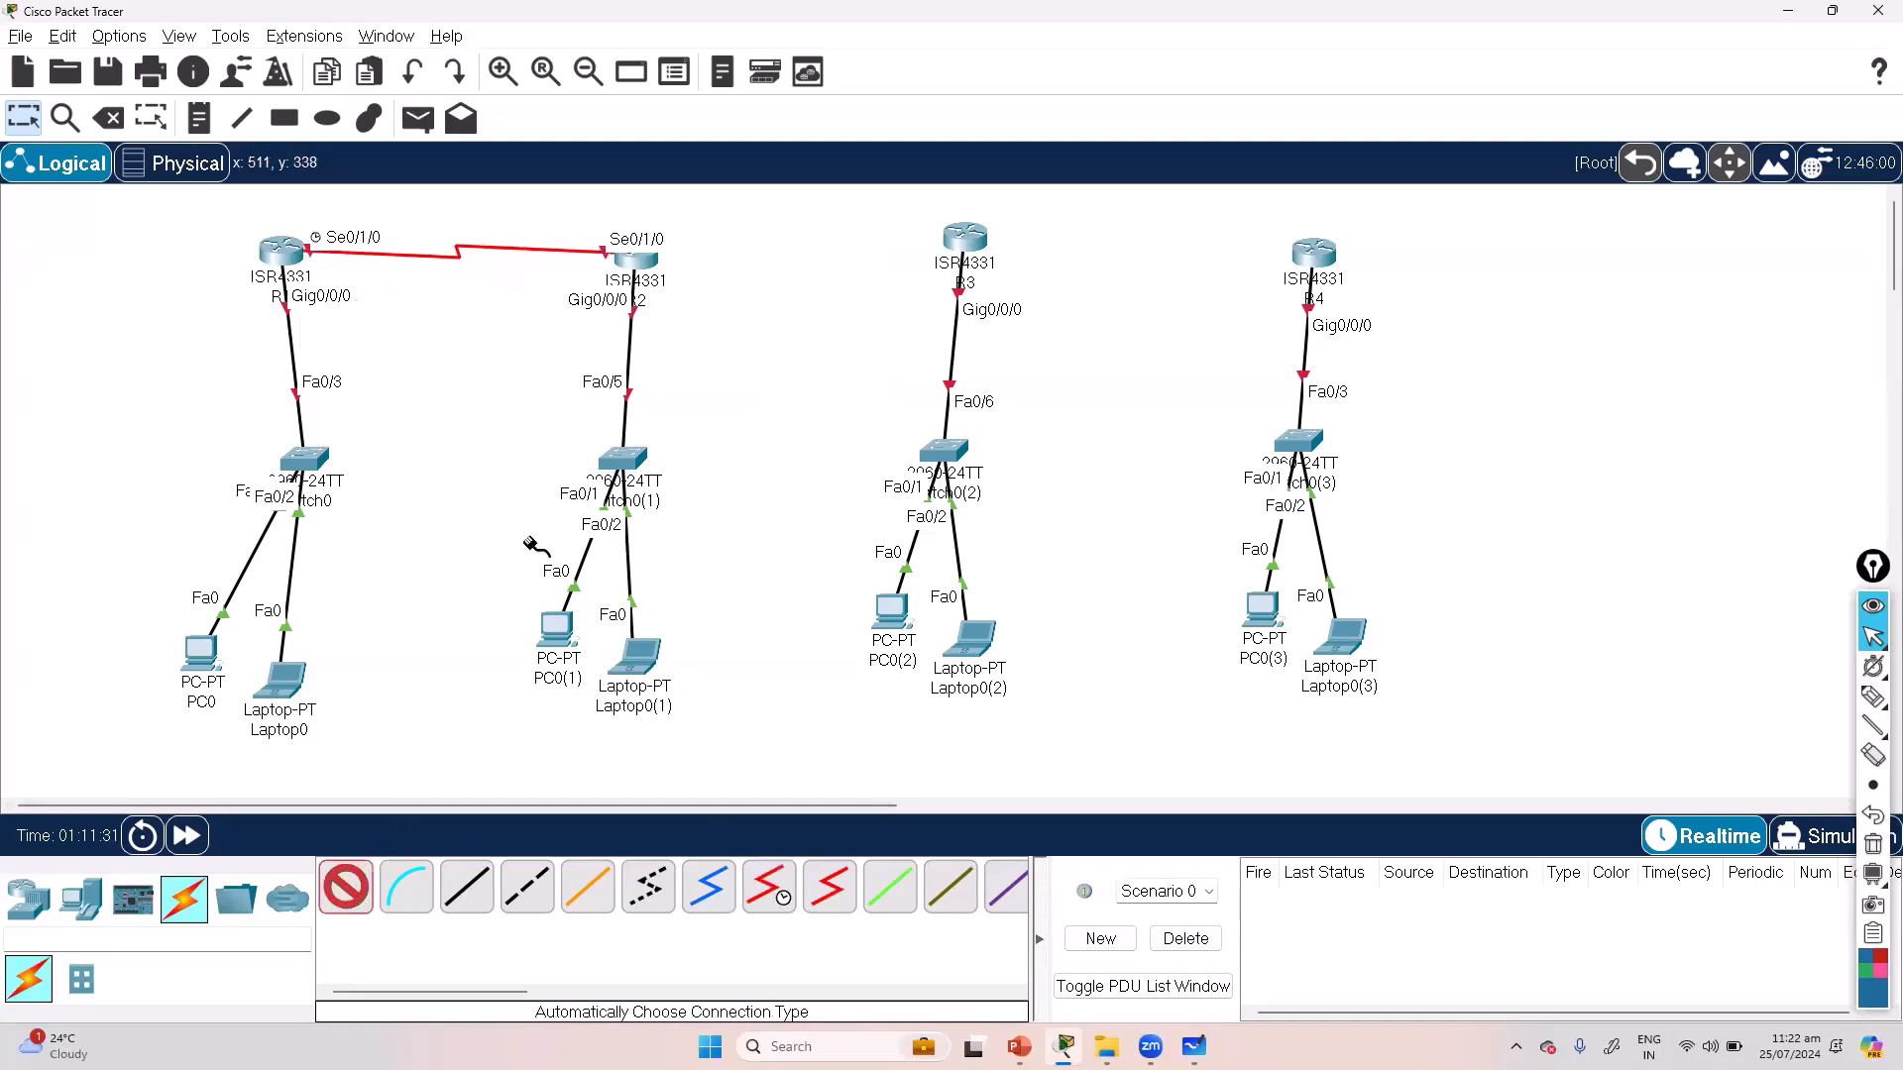
click(639, 263)
click(963, 243)
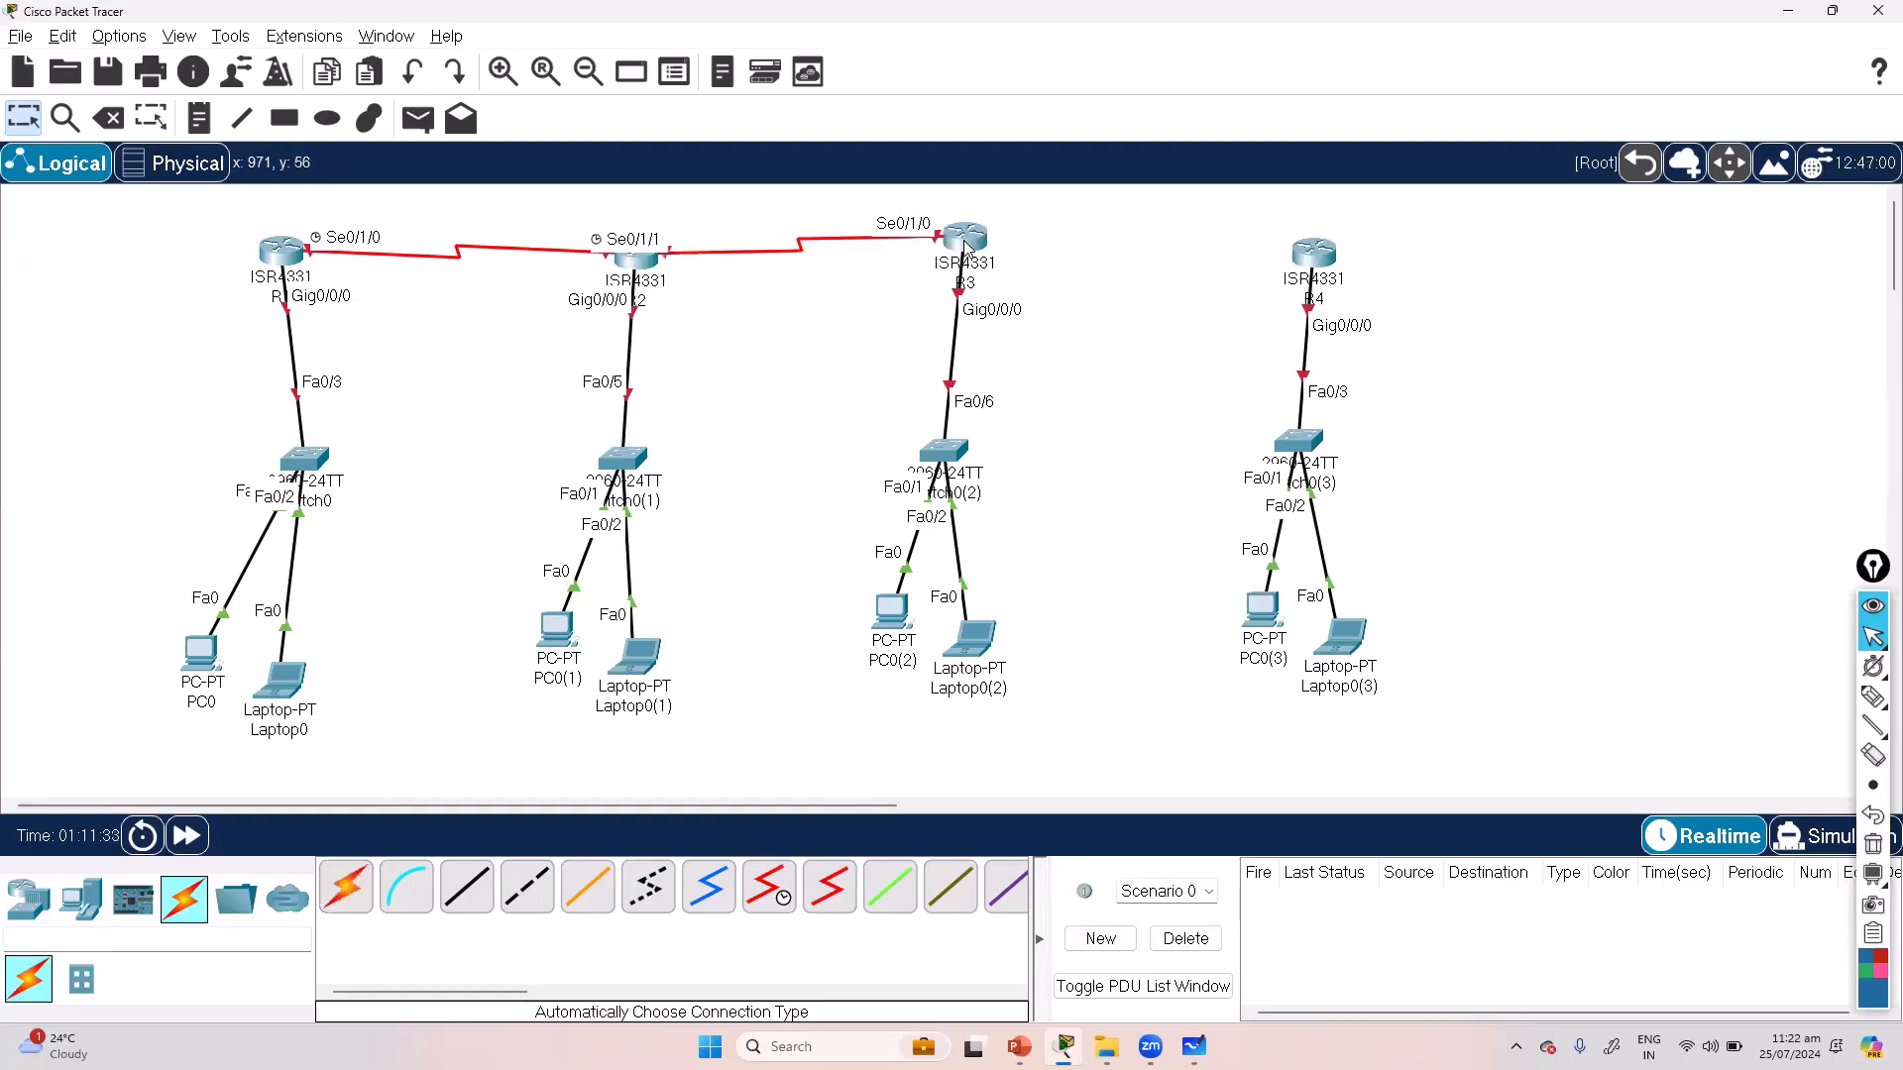
Step: Link R3 to R4 using the automatically chosen connection type
click(359, 897)
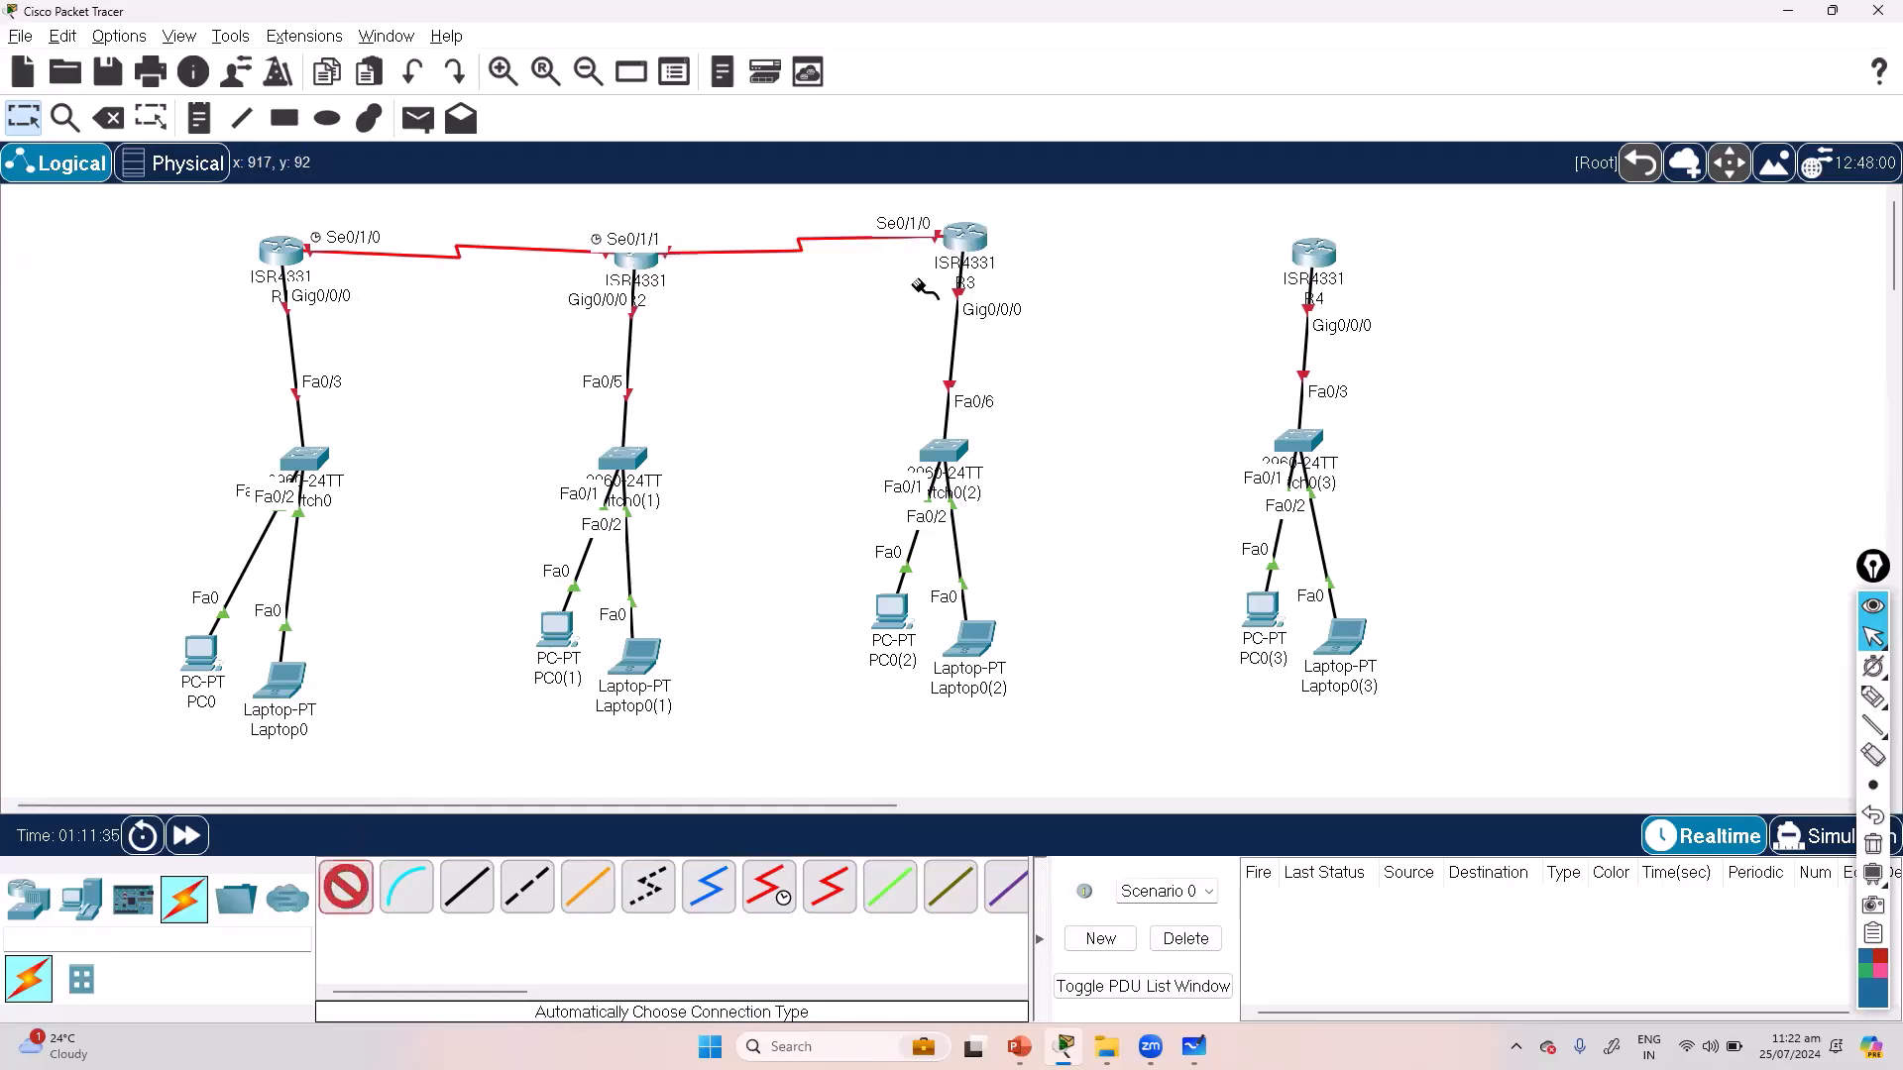
click(986, 237)
click(1313, 253)
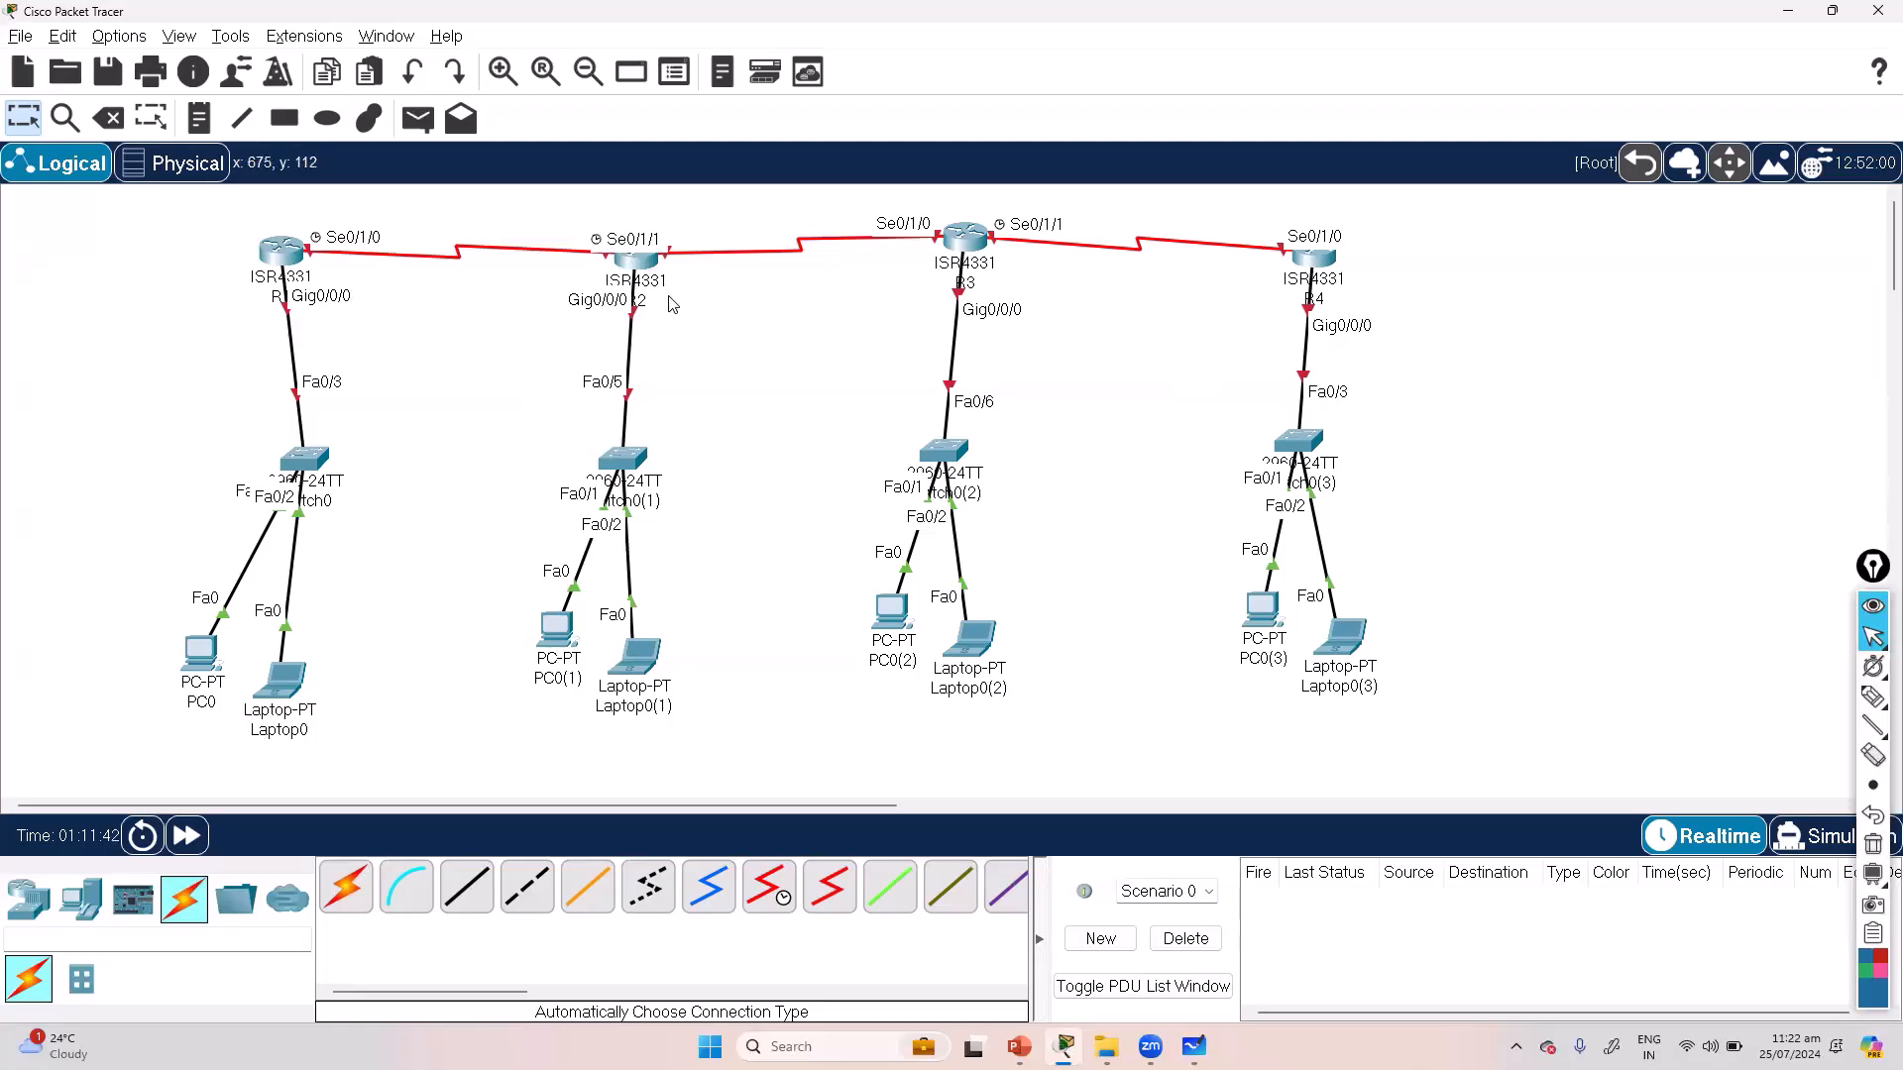
Step: Close R2's device window and nudge router R2 slightly to separate its overlapping serial interface labels
click(638, 260)
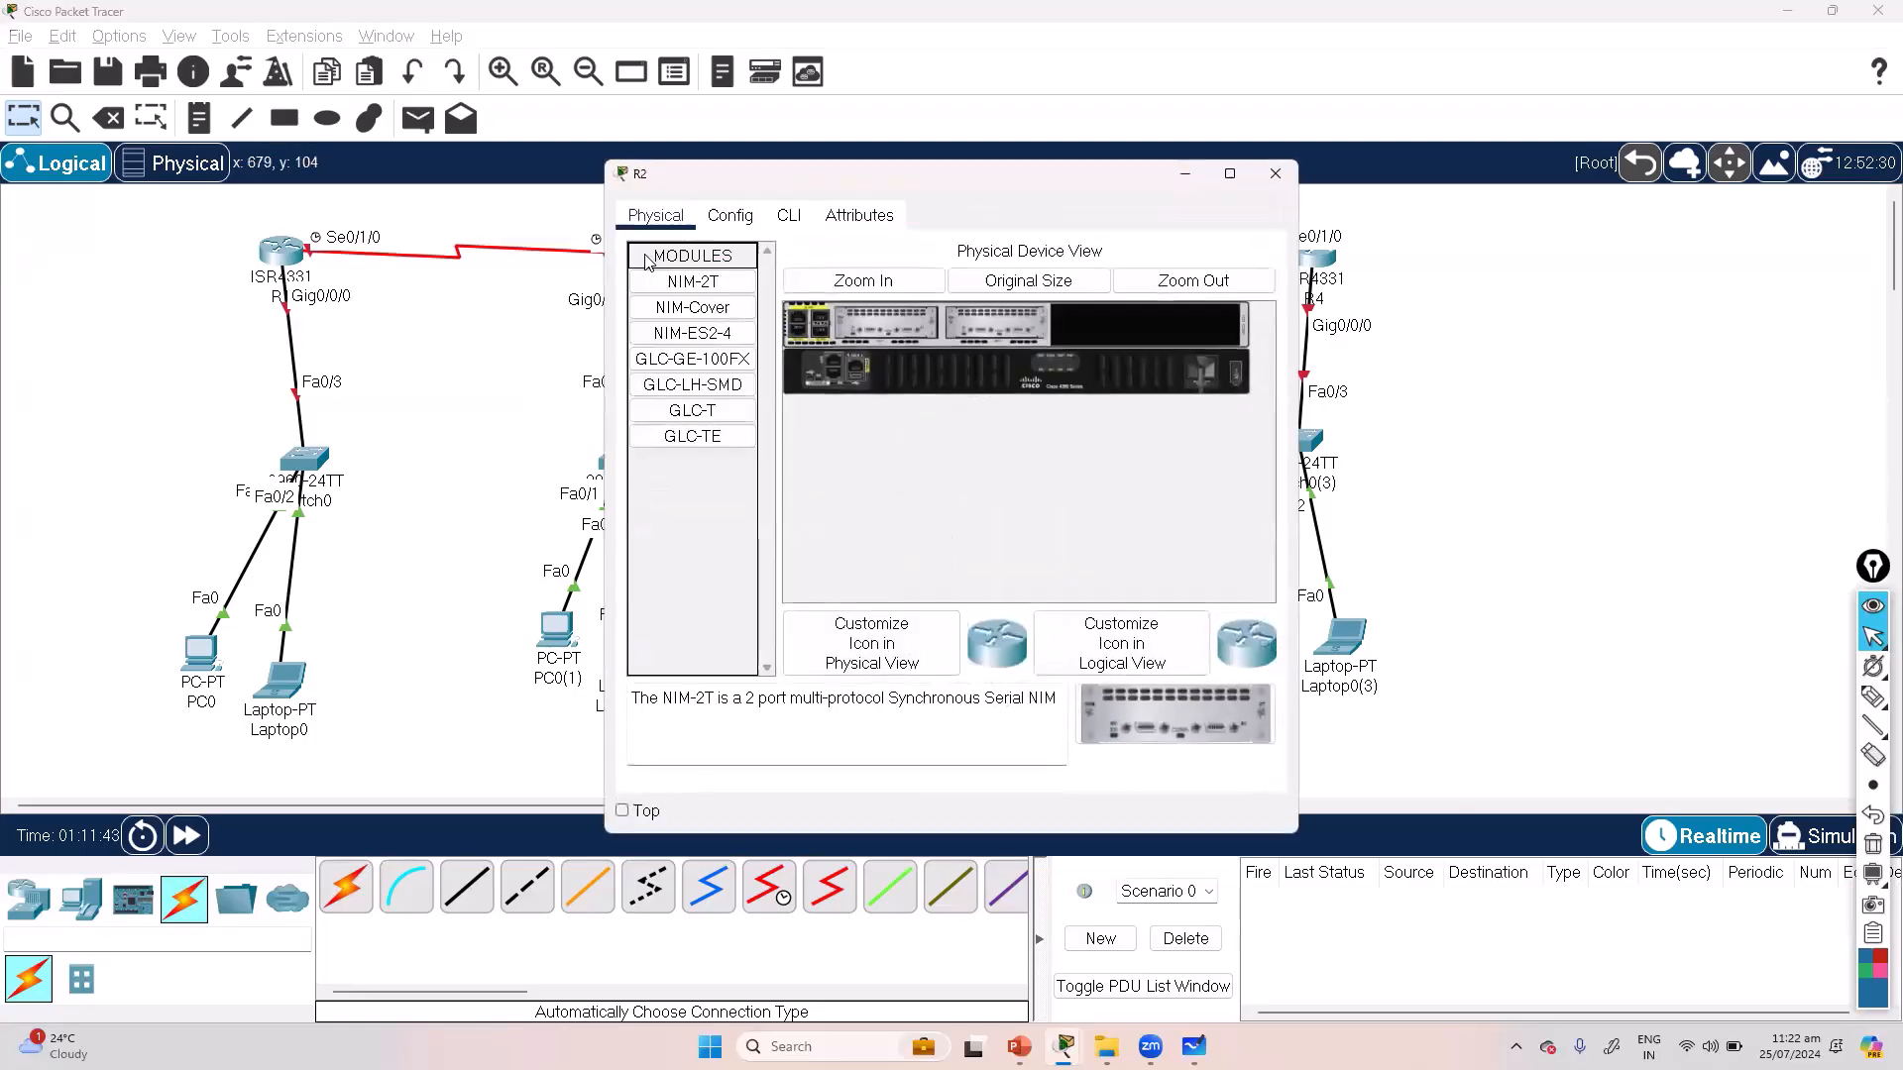
click(1274, 174)
mouse_move(644, 278)
mouse_down()
mouse_move(646, 328)
mouse_move(624, 342)
mouse_move(743, 352)
mouse_move(743, 451)
mouse_move(639, 276)
mouse_up()
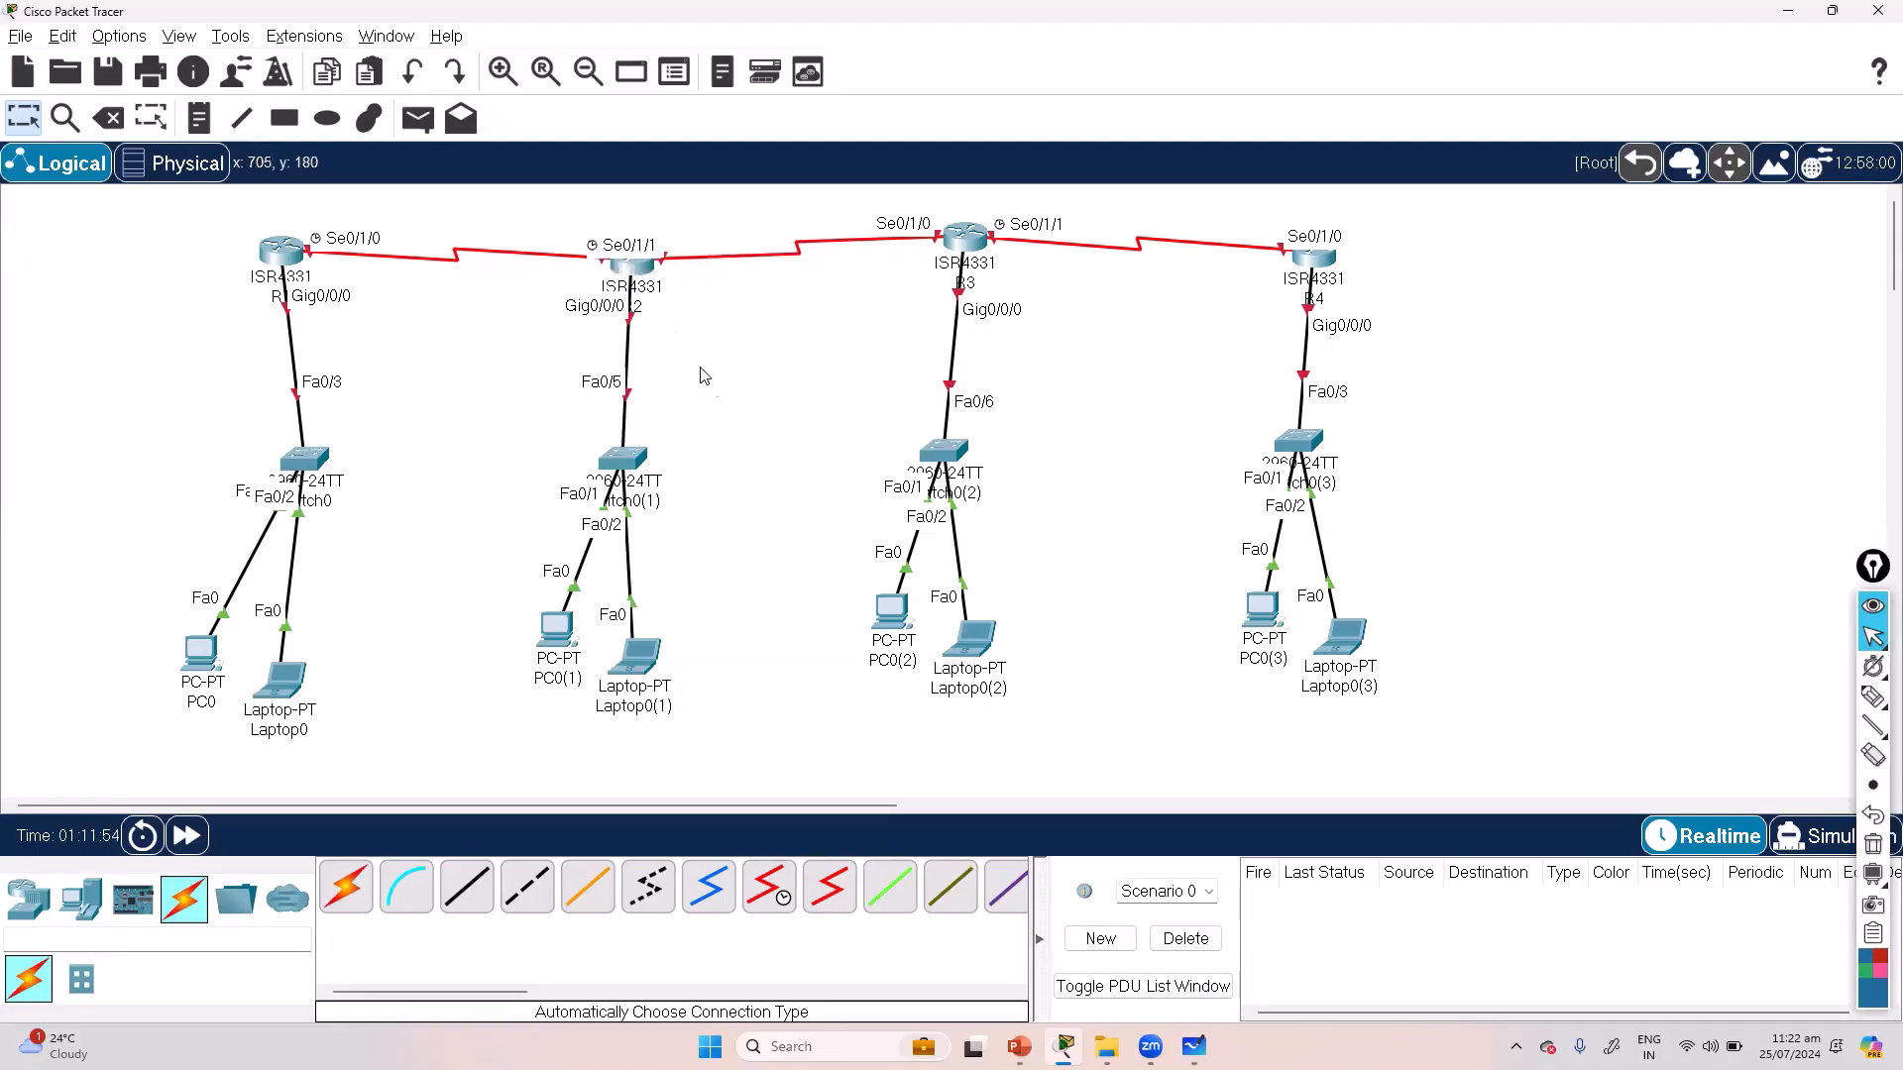
drag(626, 273, 636, 265)
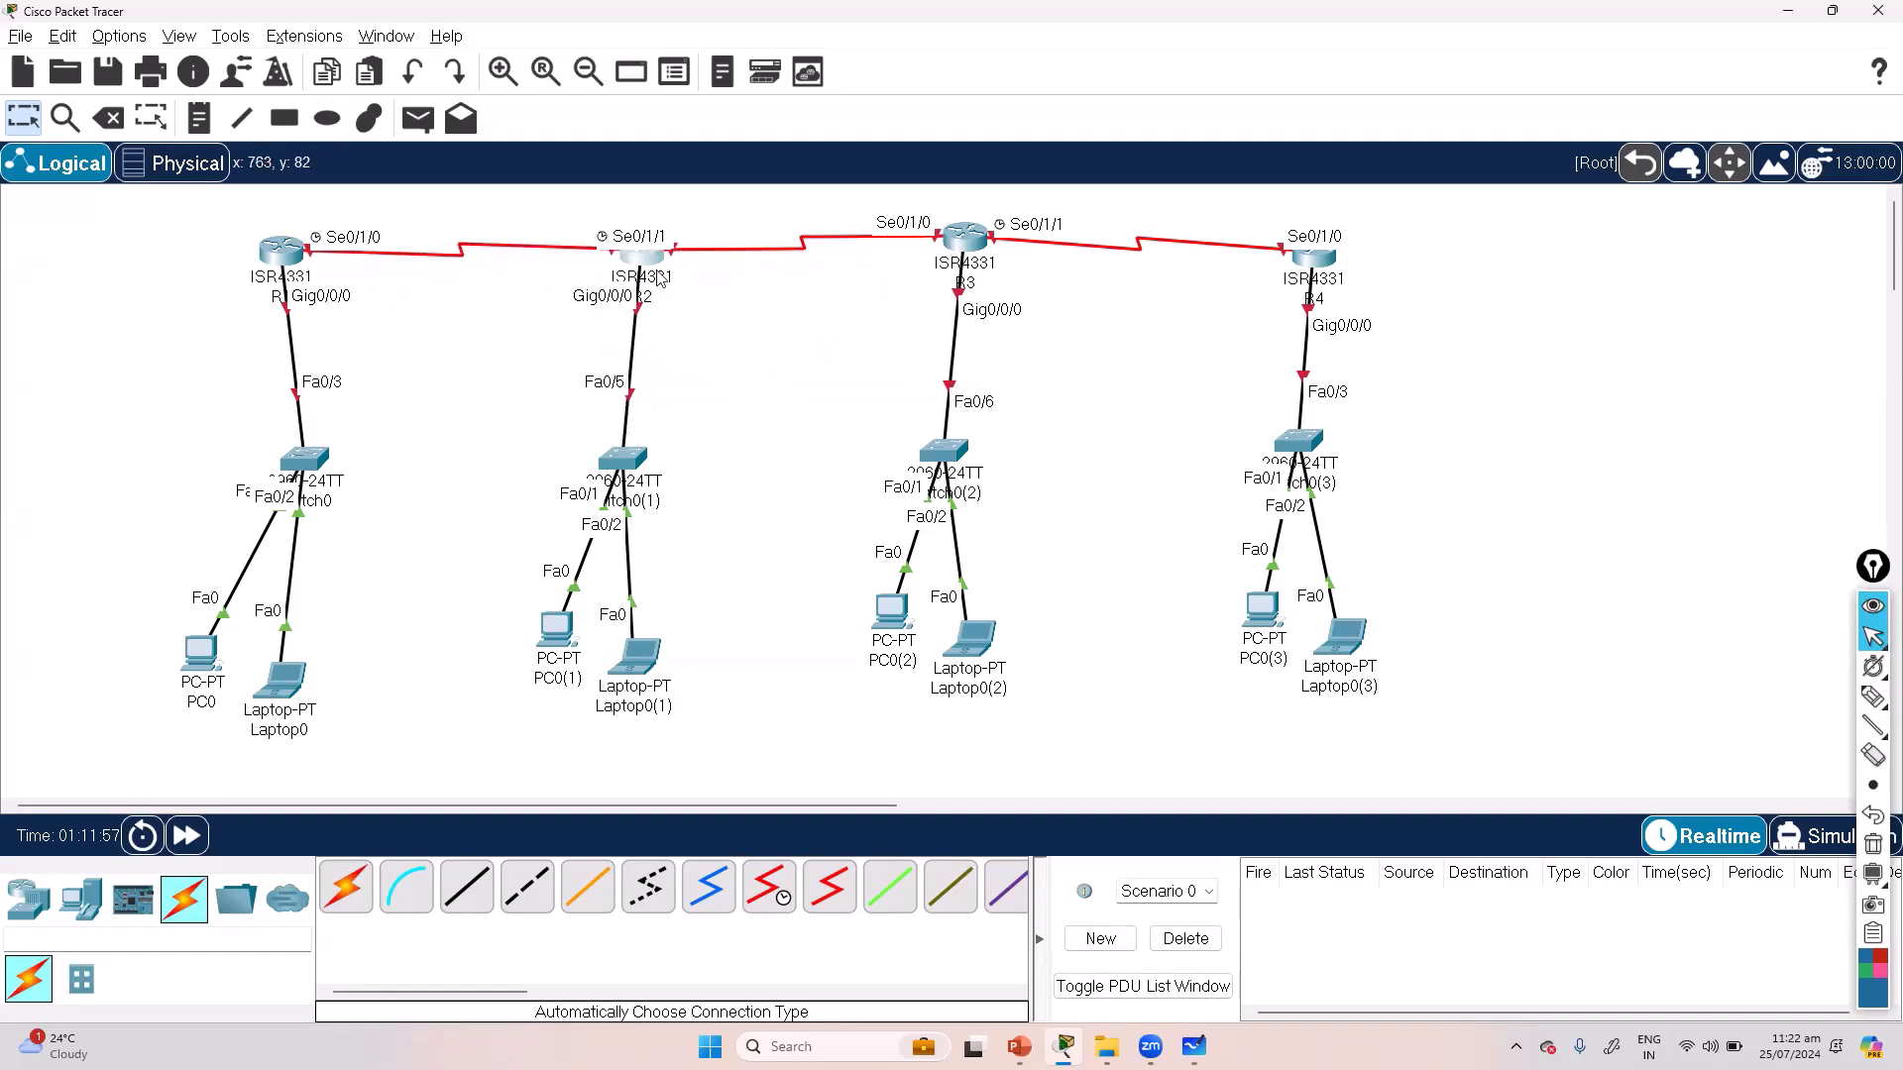
drag(632, 263, 632, 285)
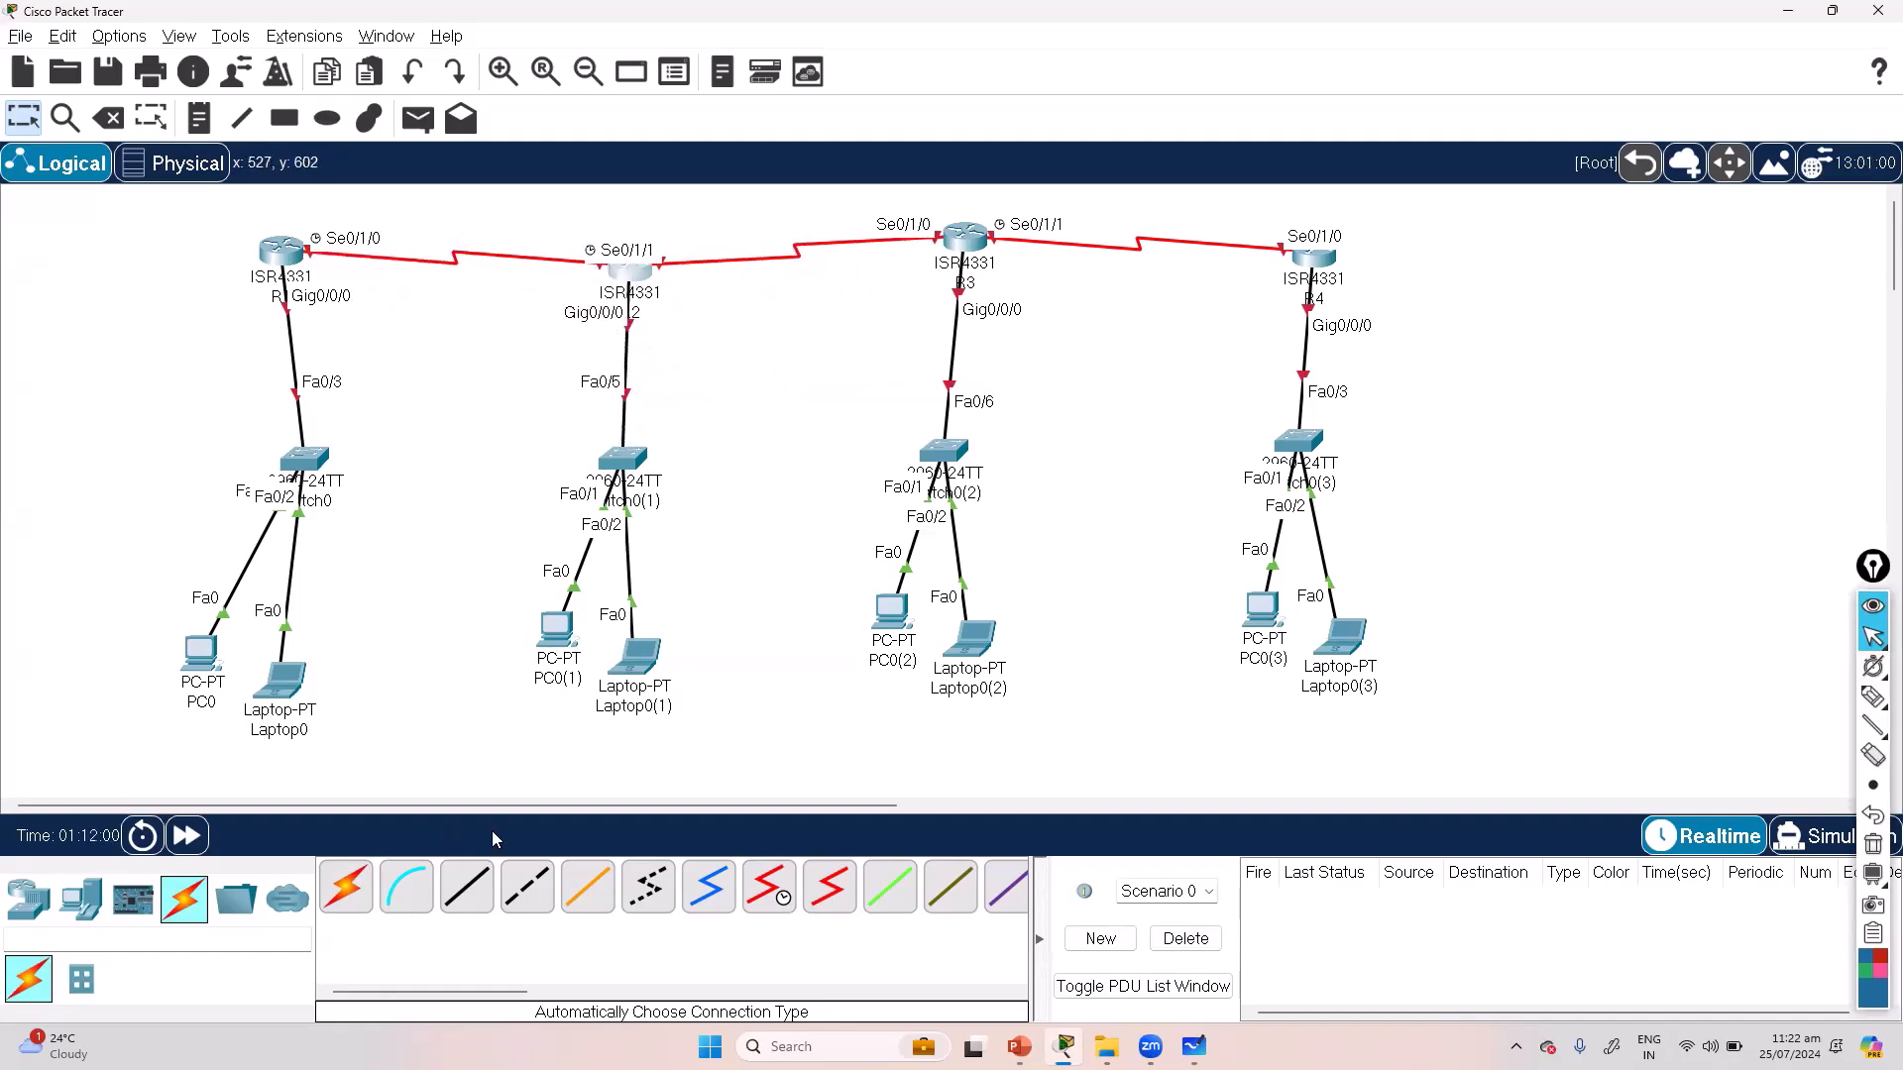
Step: Delete the serial link between R2 and R3 and leave delete mode
click(117, 121)
click(764, 260)
key(Escape)
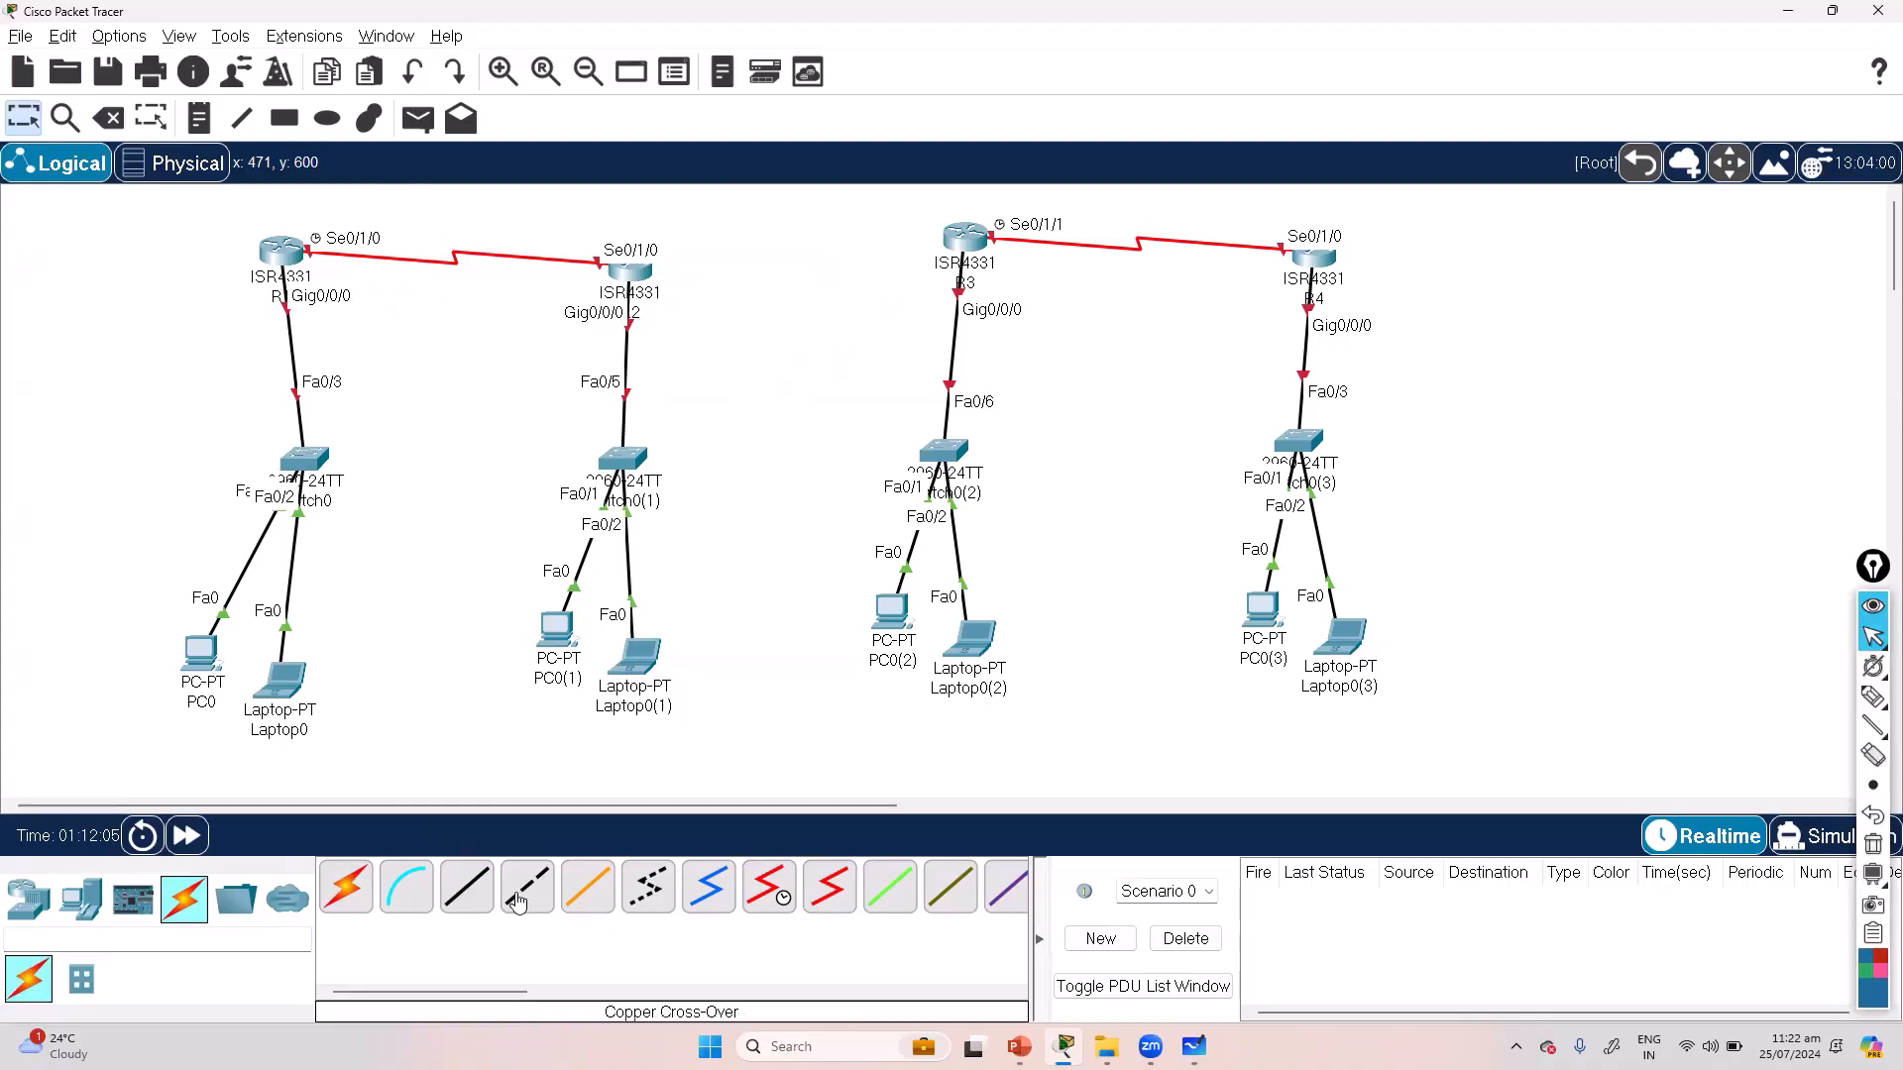
Step: Connect R2's Serial0/1/1 to R3's Serial0/1/0 with a Serial DCE cable, starting from R2
click(769, 886)
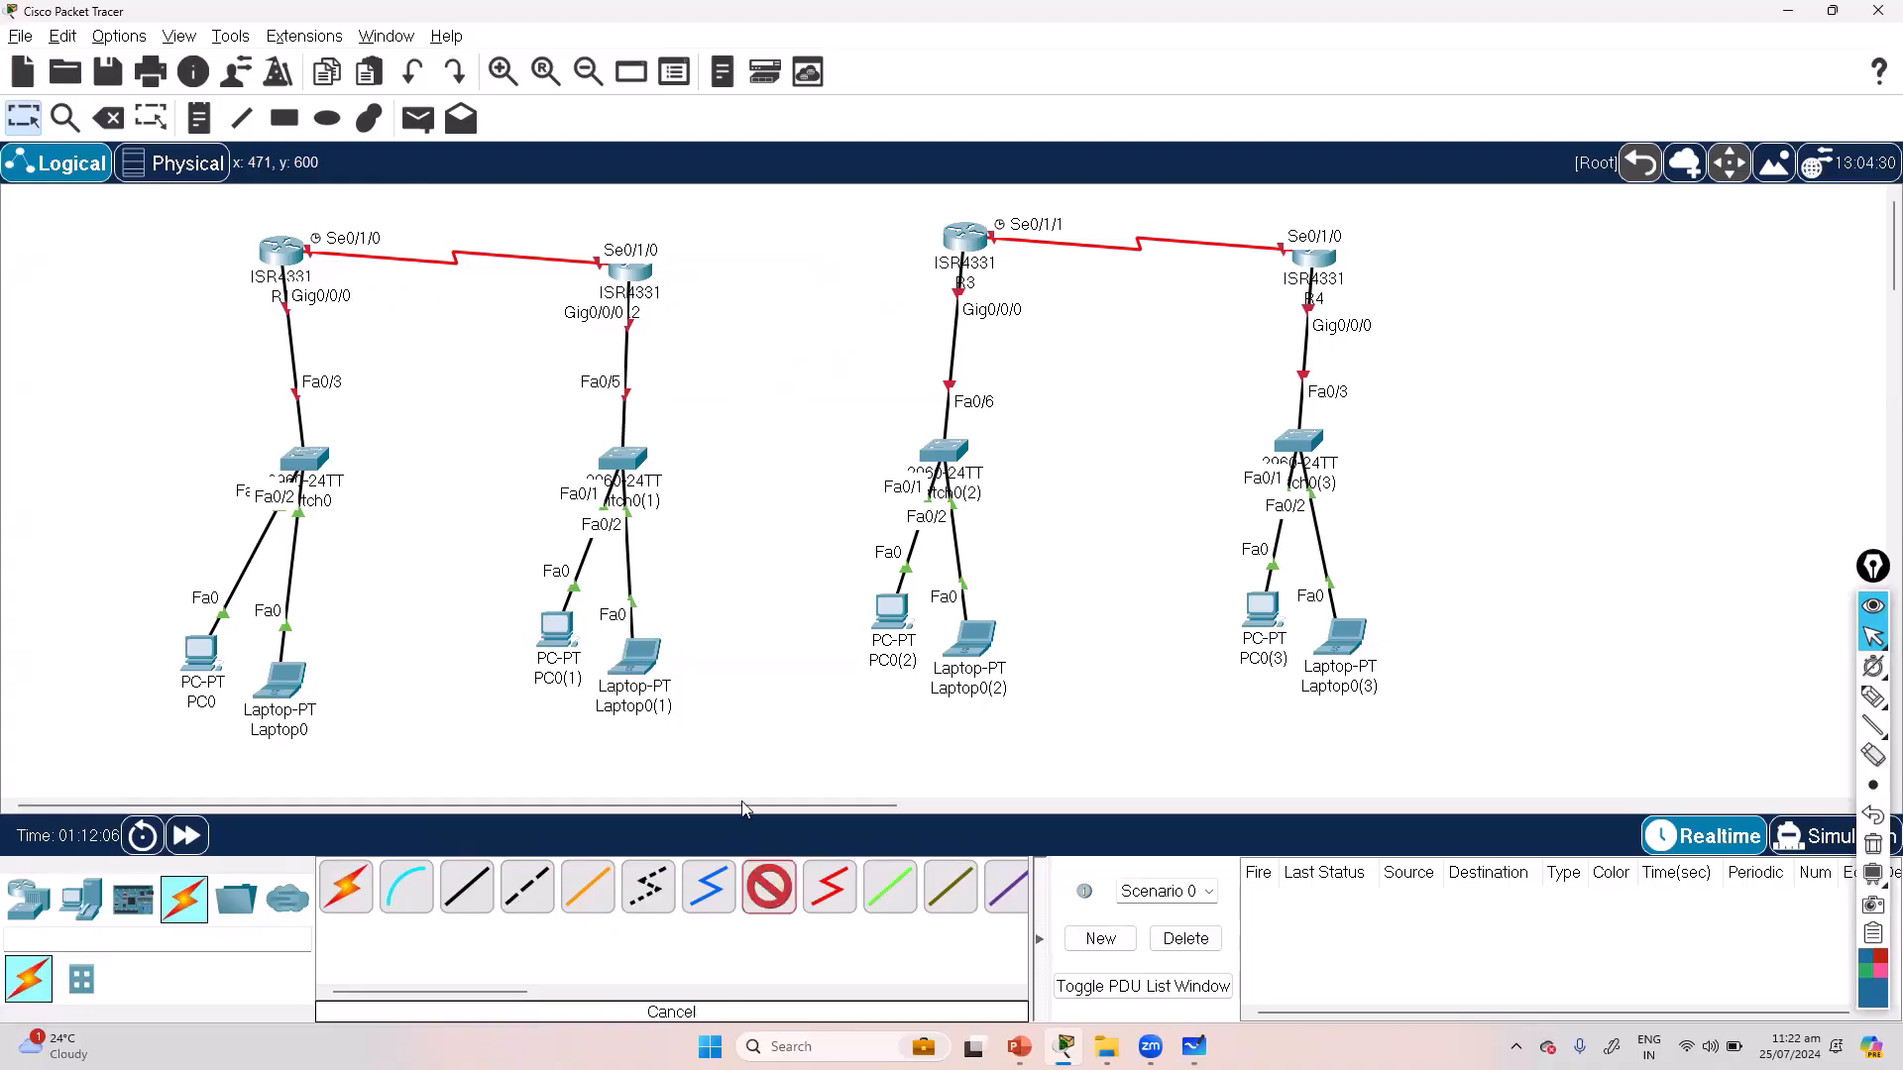
click(633, 278)
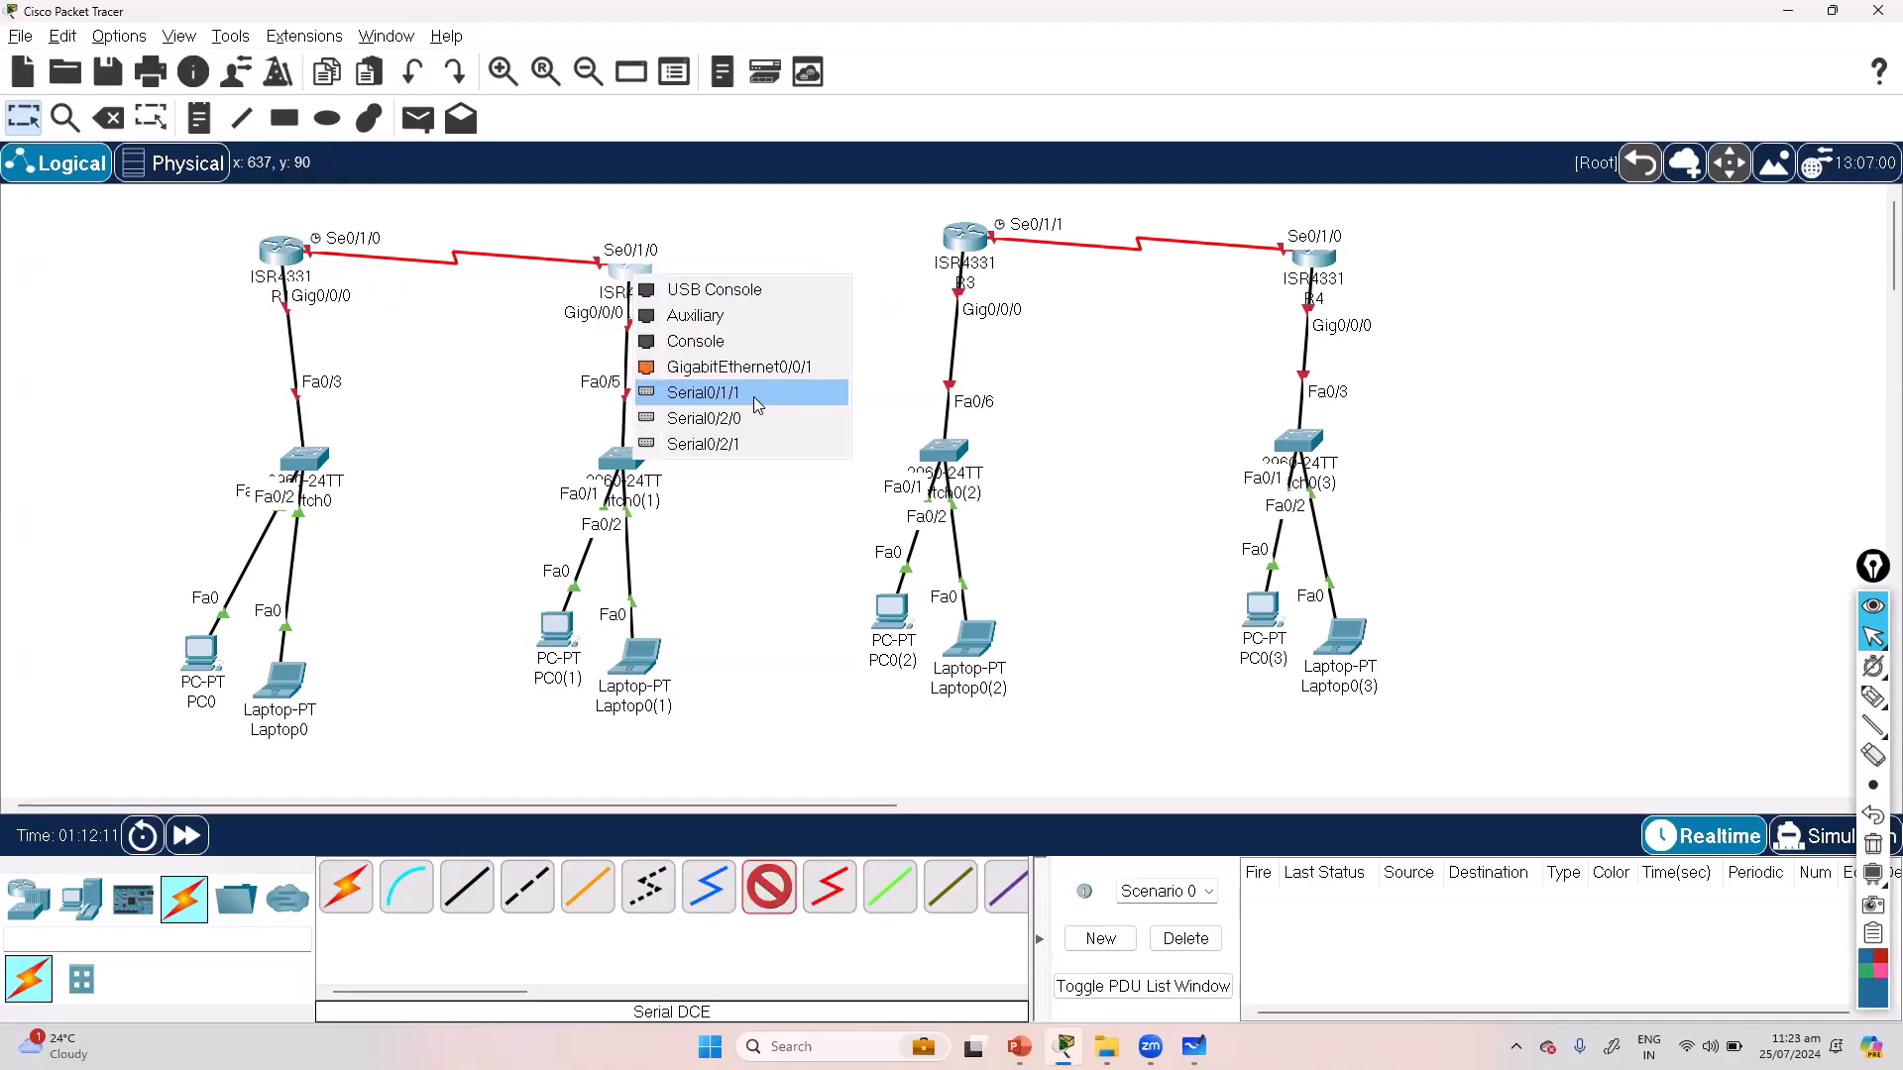
click(753, 396)
click(960, 238)
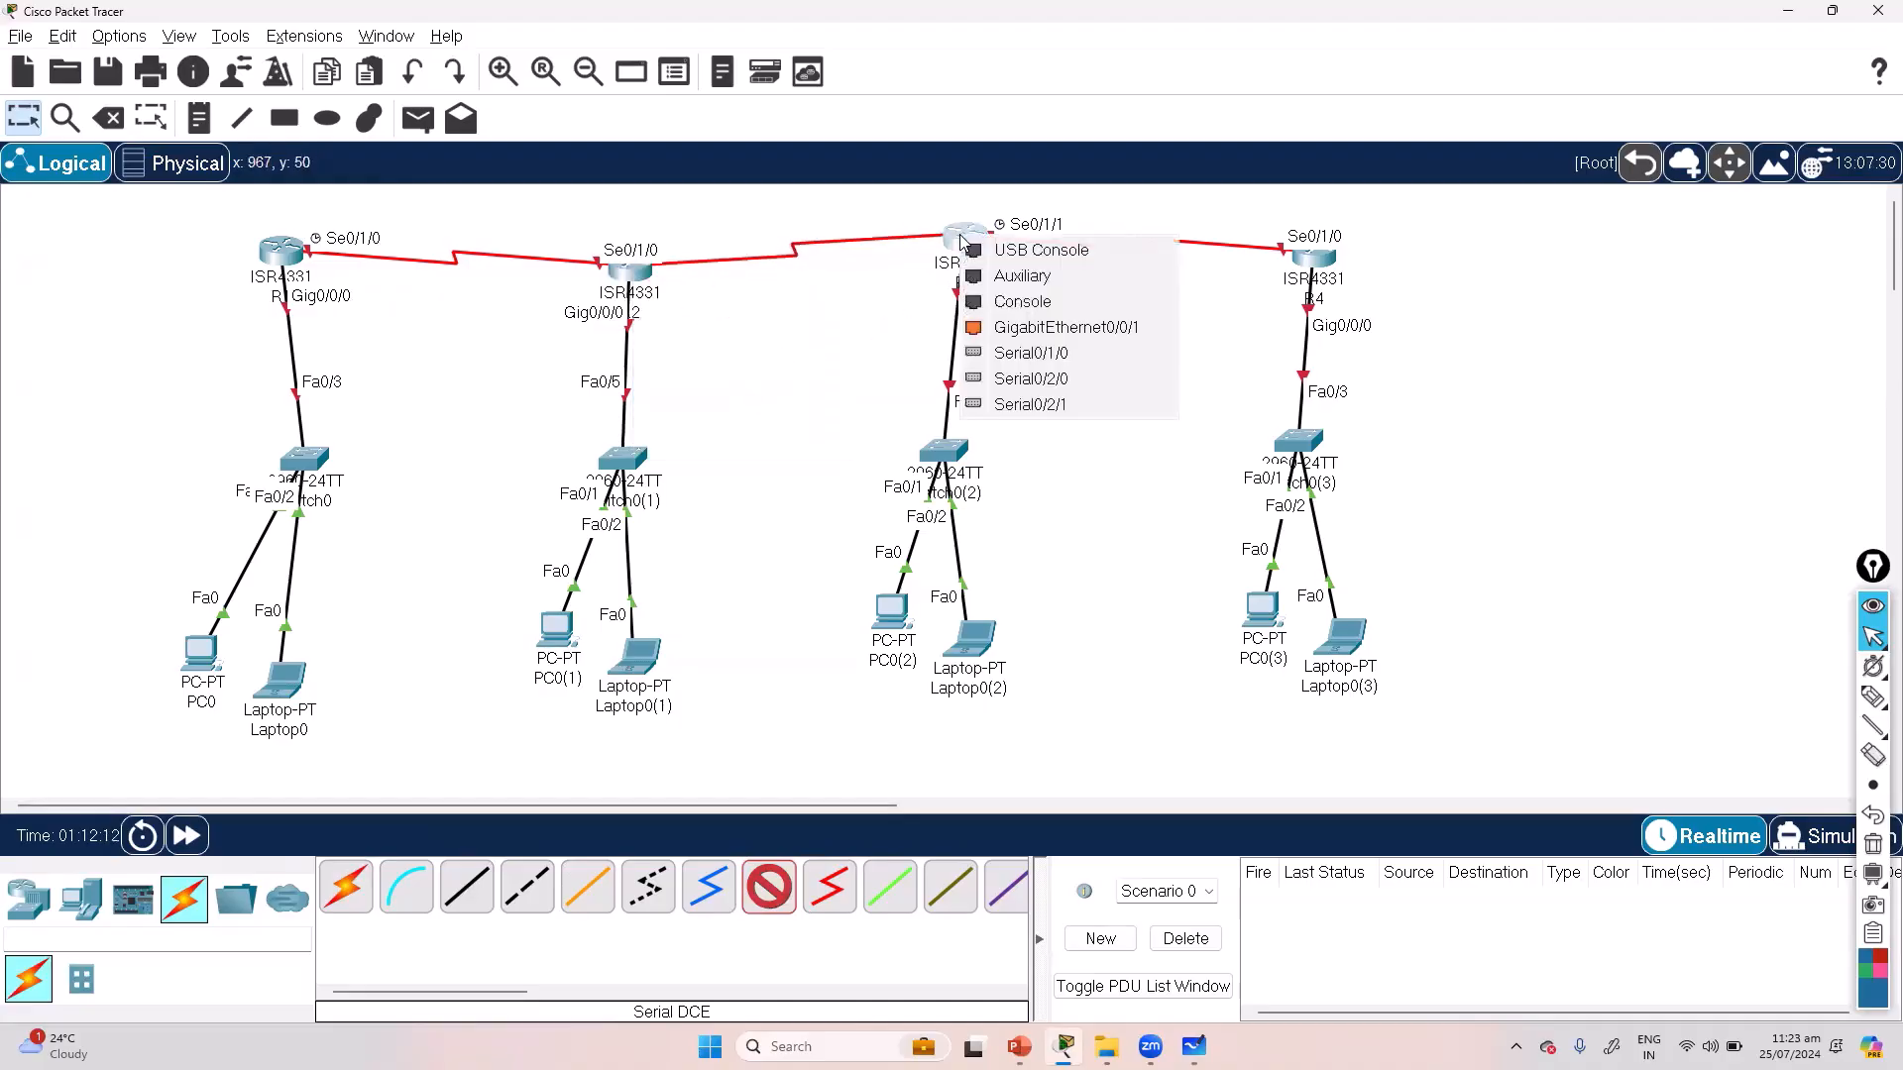
click(1070, 355)
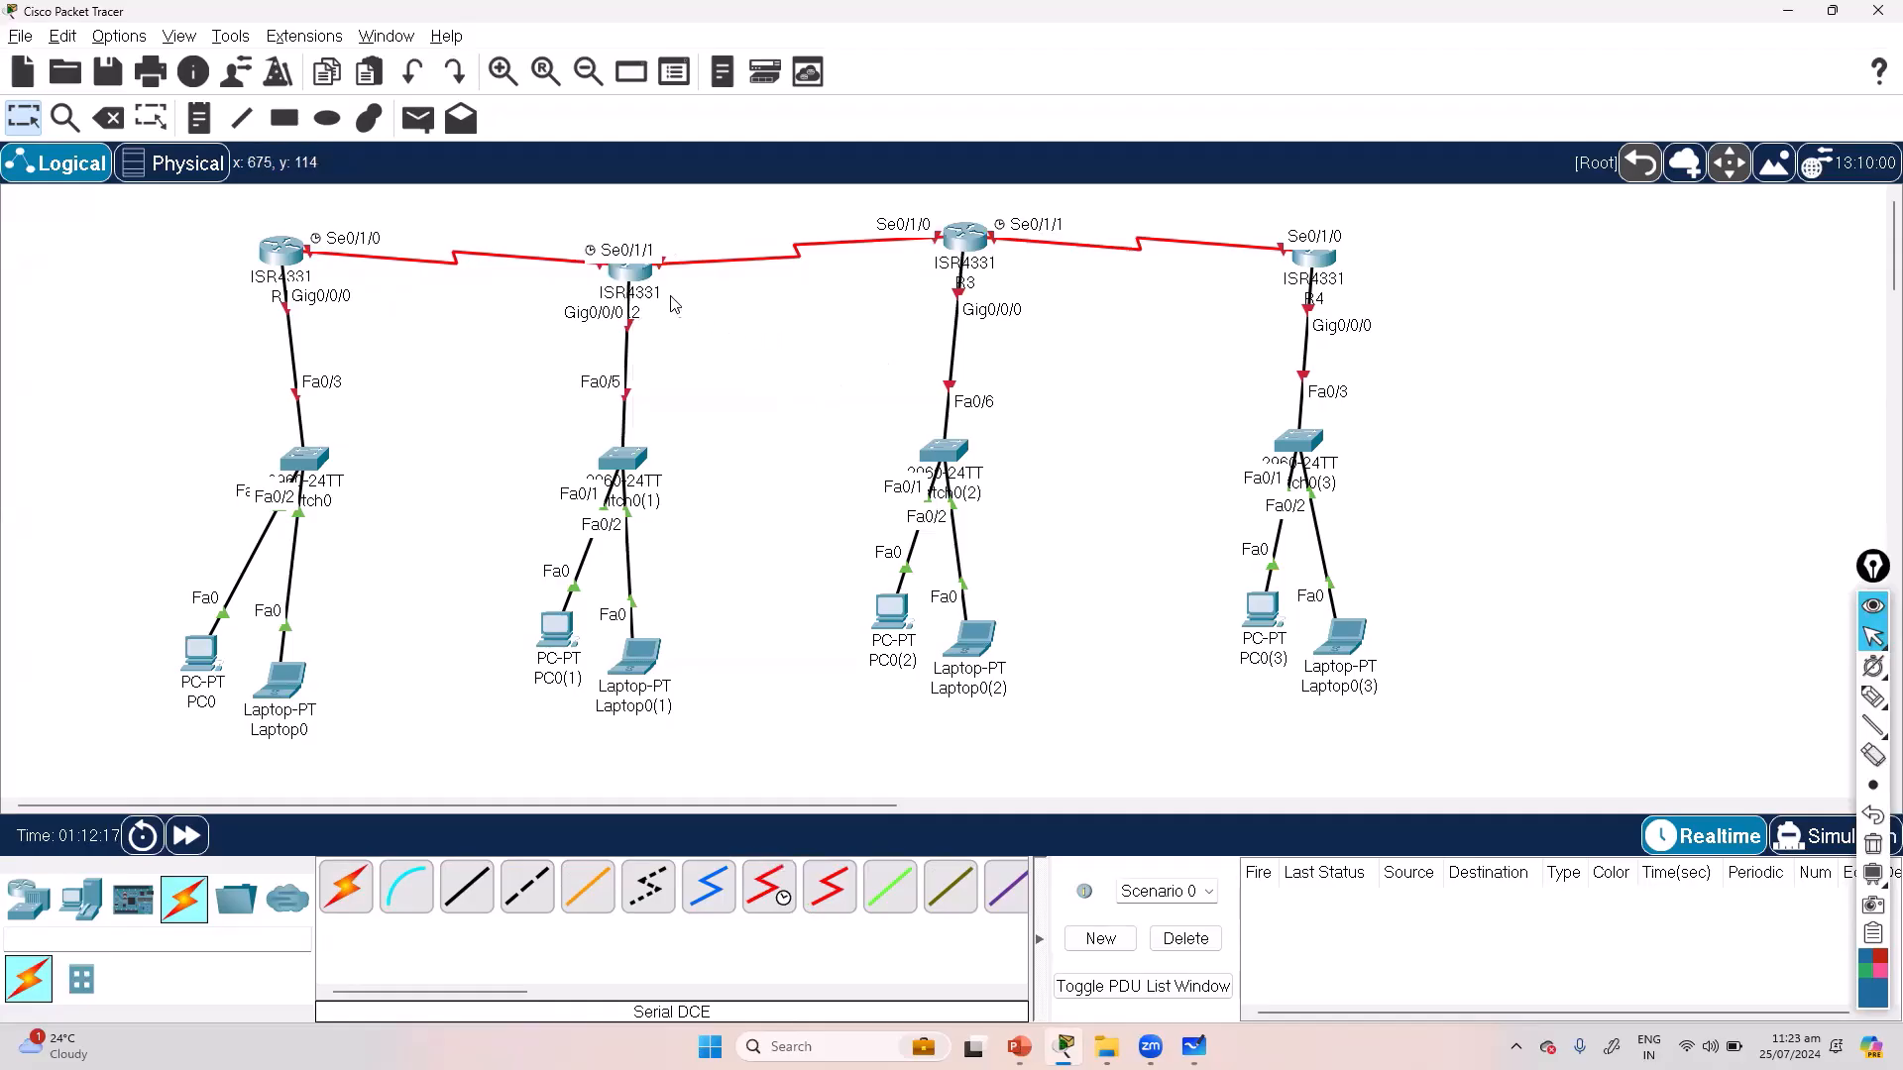
Step: Shift router R2 slightly toward R1 so its labels clear the cable to its switch
drag(626, 279, 608, 282)
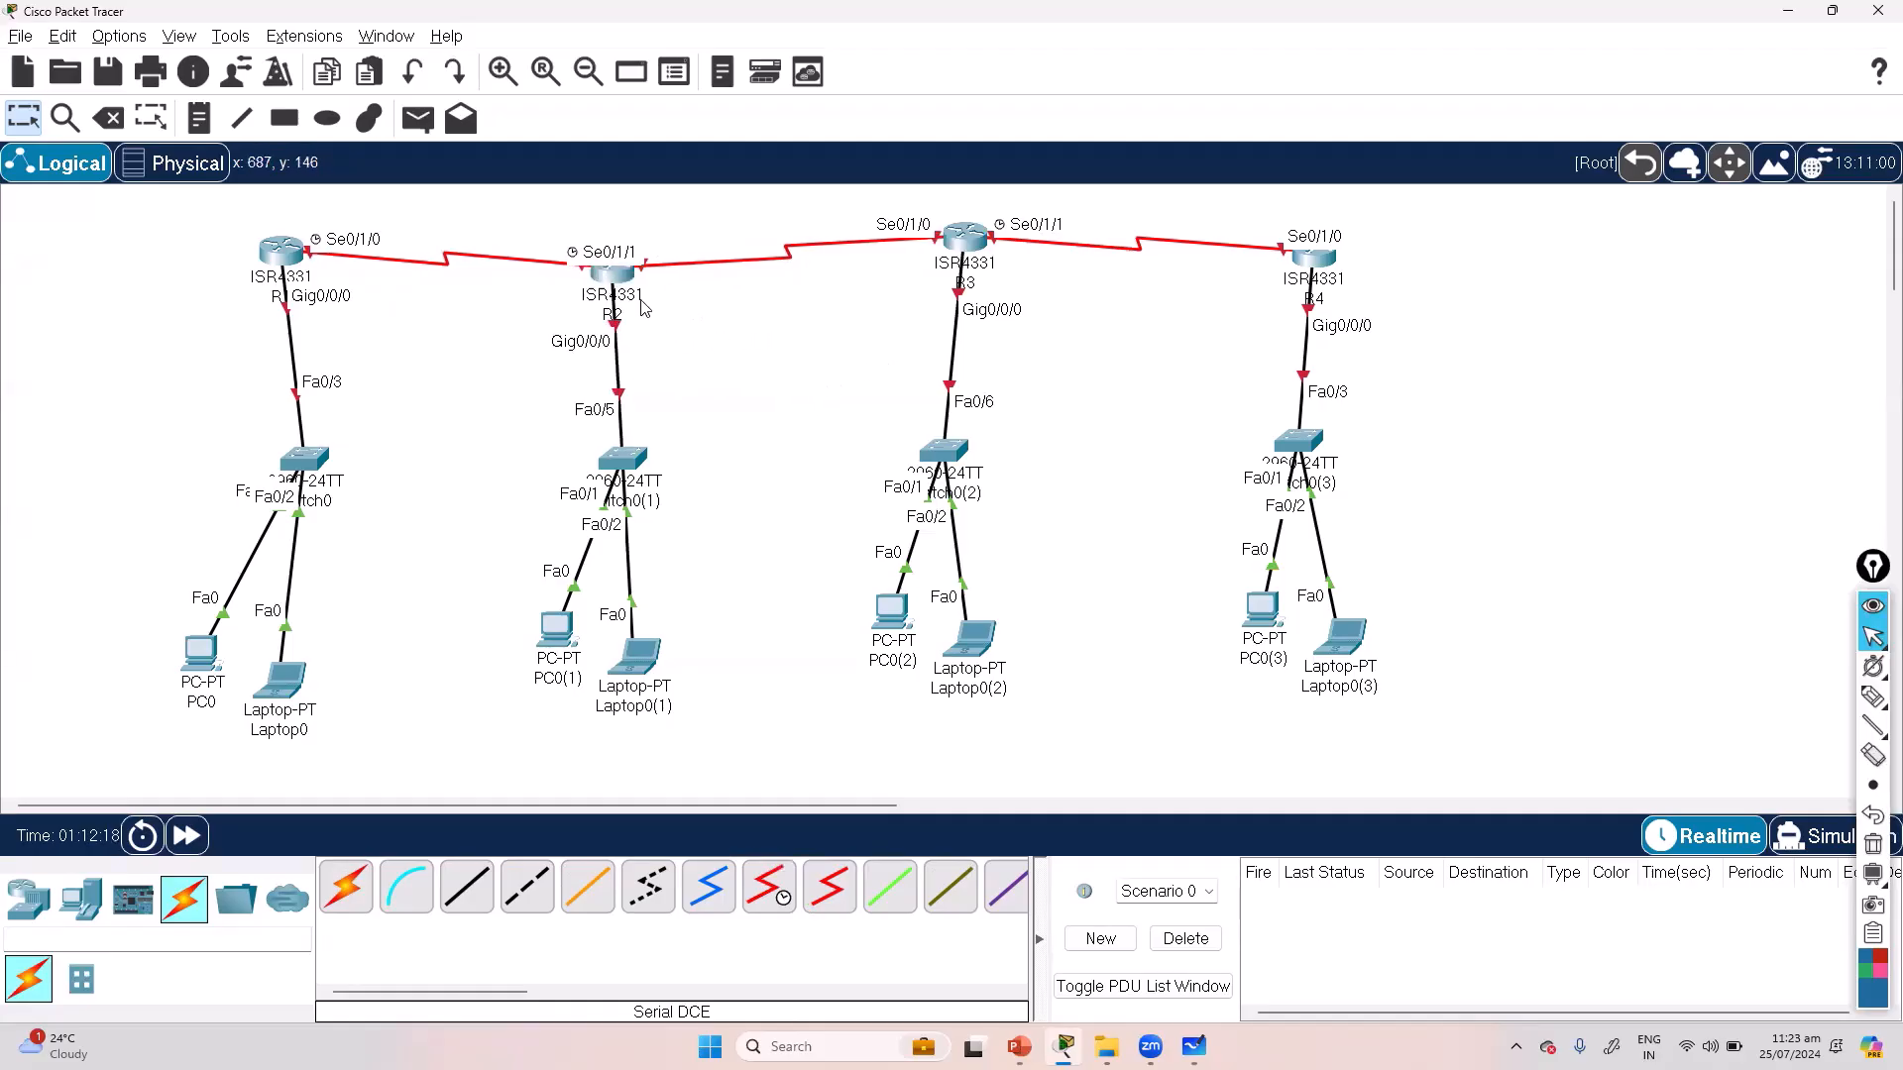
mouse_move(625, 282)
mouse_move(634, 649)
Step: Annotate the serial link between R1 and R2 with a hand-drawn cloud labelled WAN and SP
click(1873, 700)
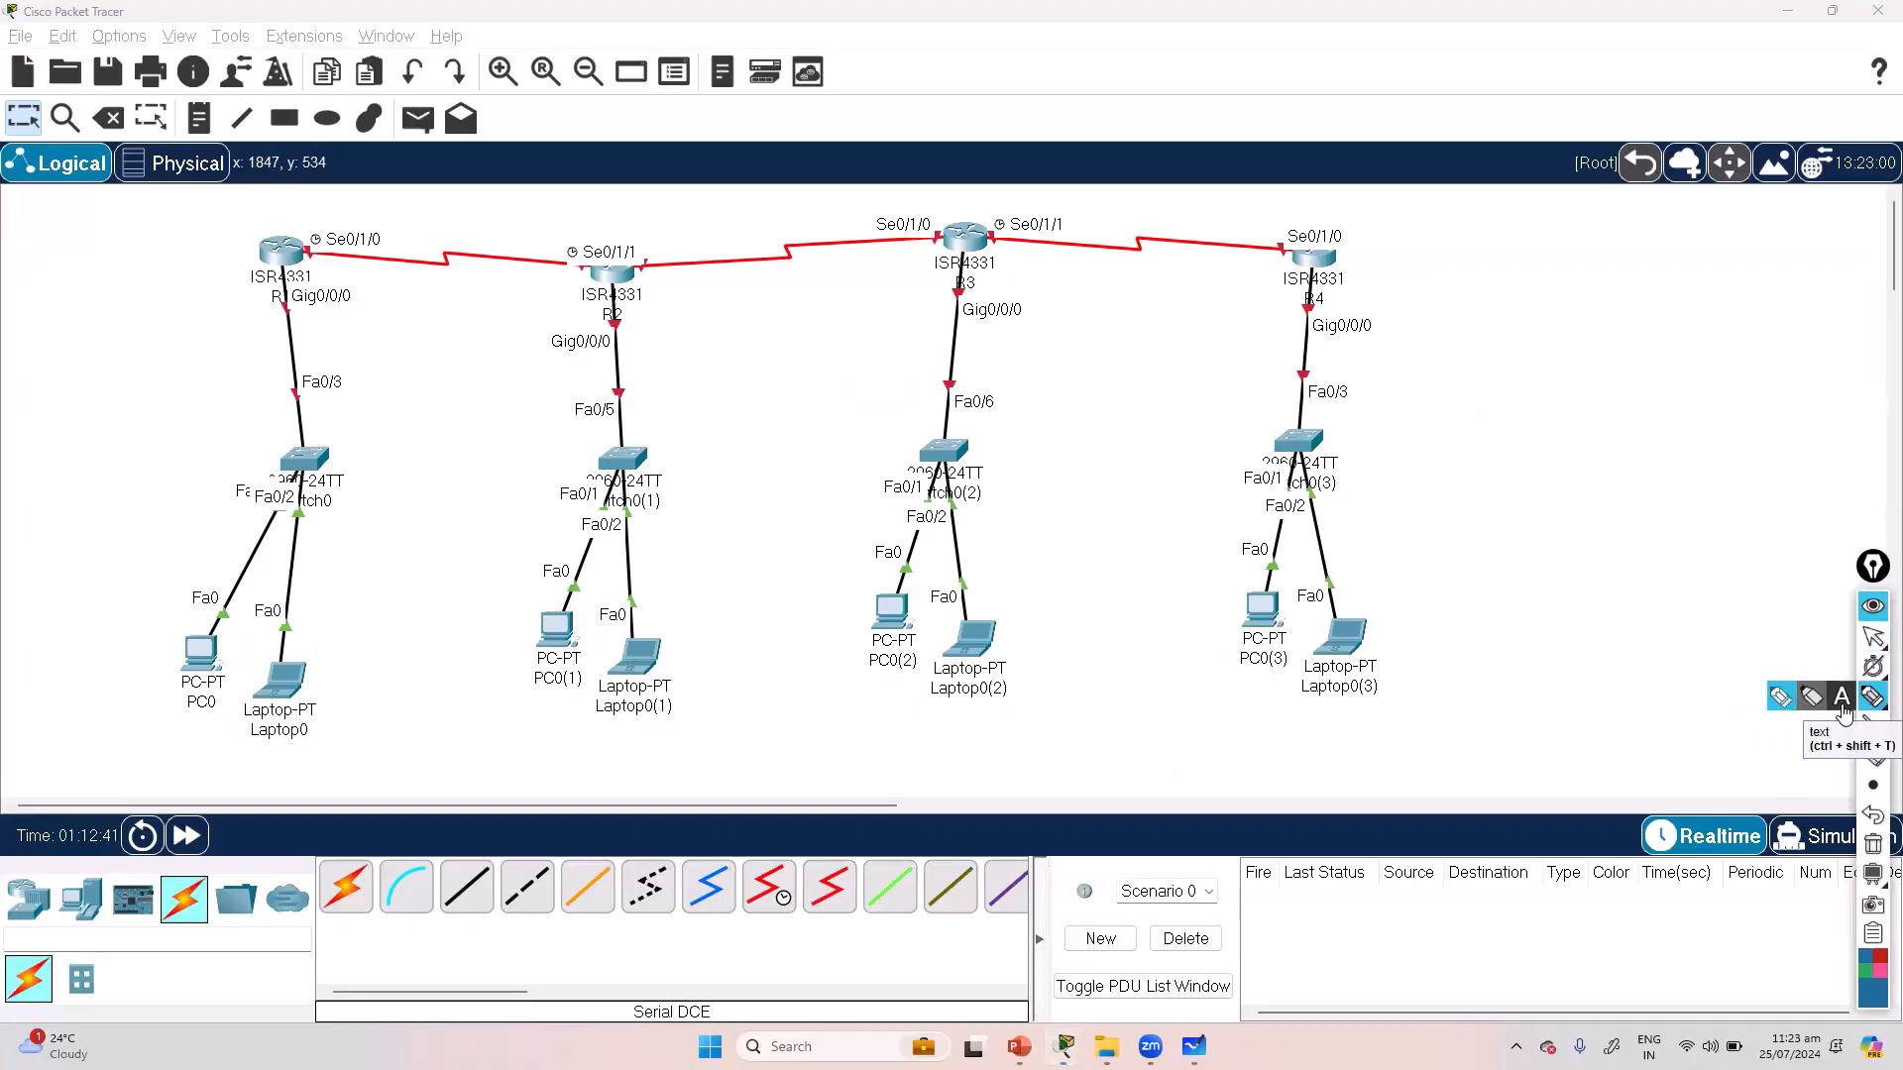
mouse_move(427, 213)
mouse_down()
mouse_move(418, 275)
mouse_move(443, 260)
mouse_up()
drag(445, 273, 456, 262)
drag(457, 266, 471, 248)
drag(448, 315, 440, 343)
drag(454, 319, 450, 327)
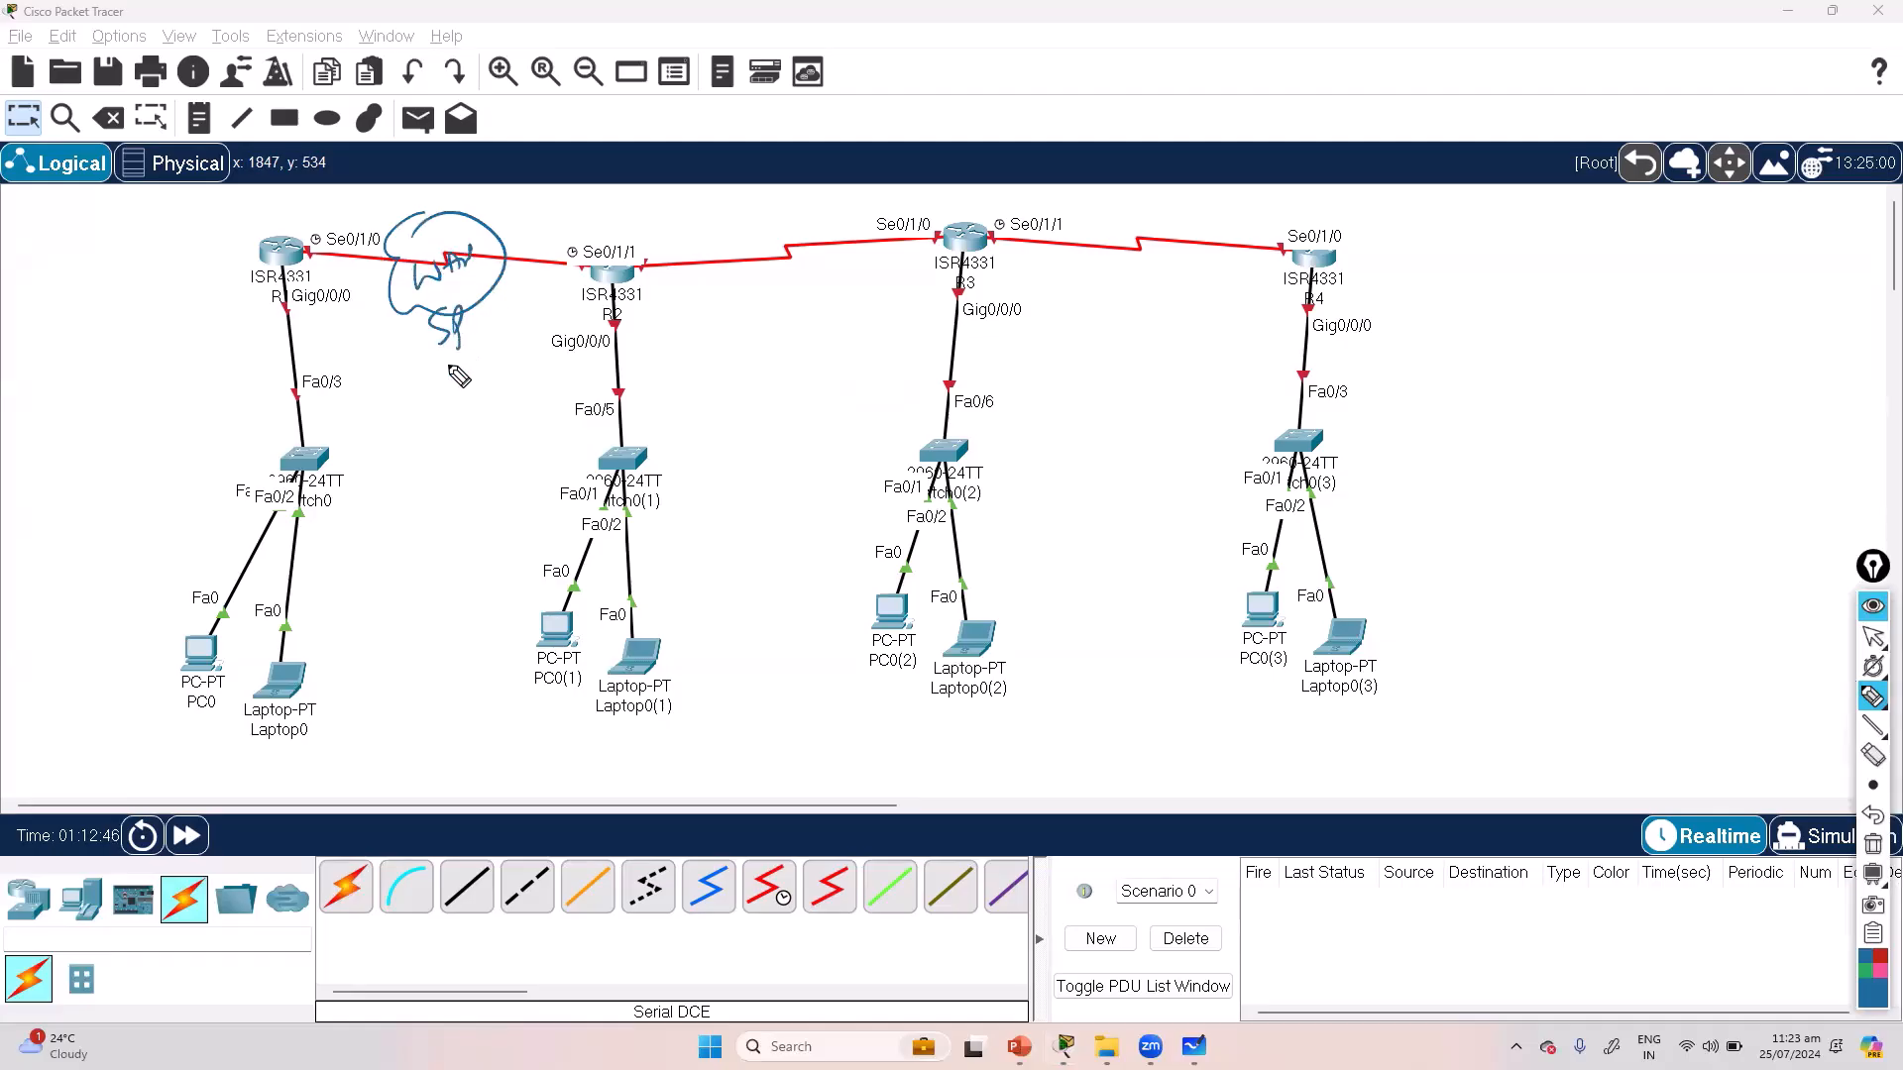
Step: Trace the serial links from R1 through R2 toward R3 with the pen, and clear all annotations
drag(495, 251, 566, 262)
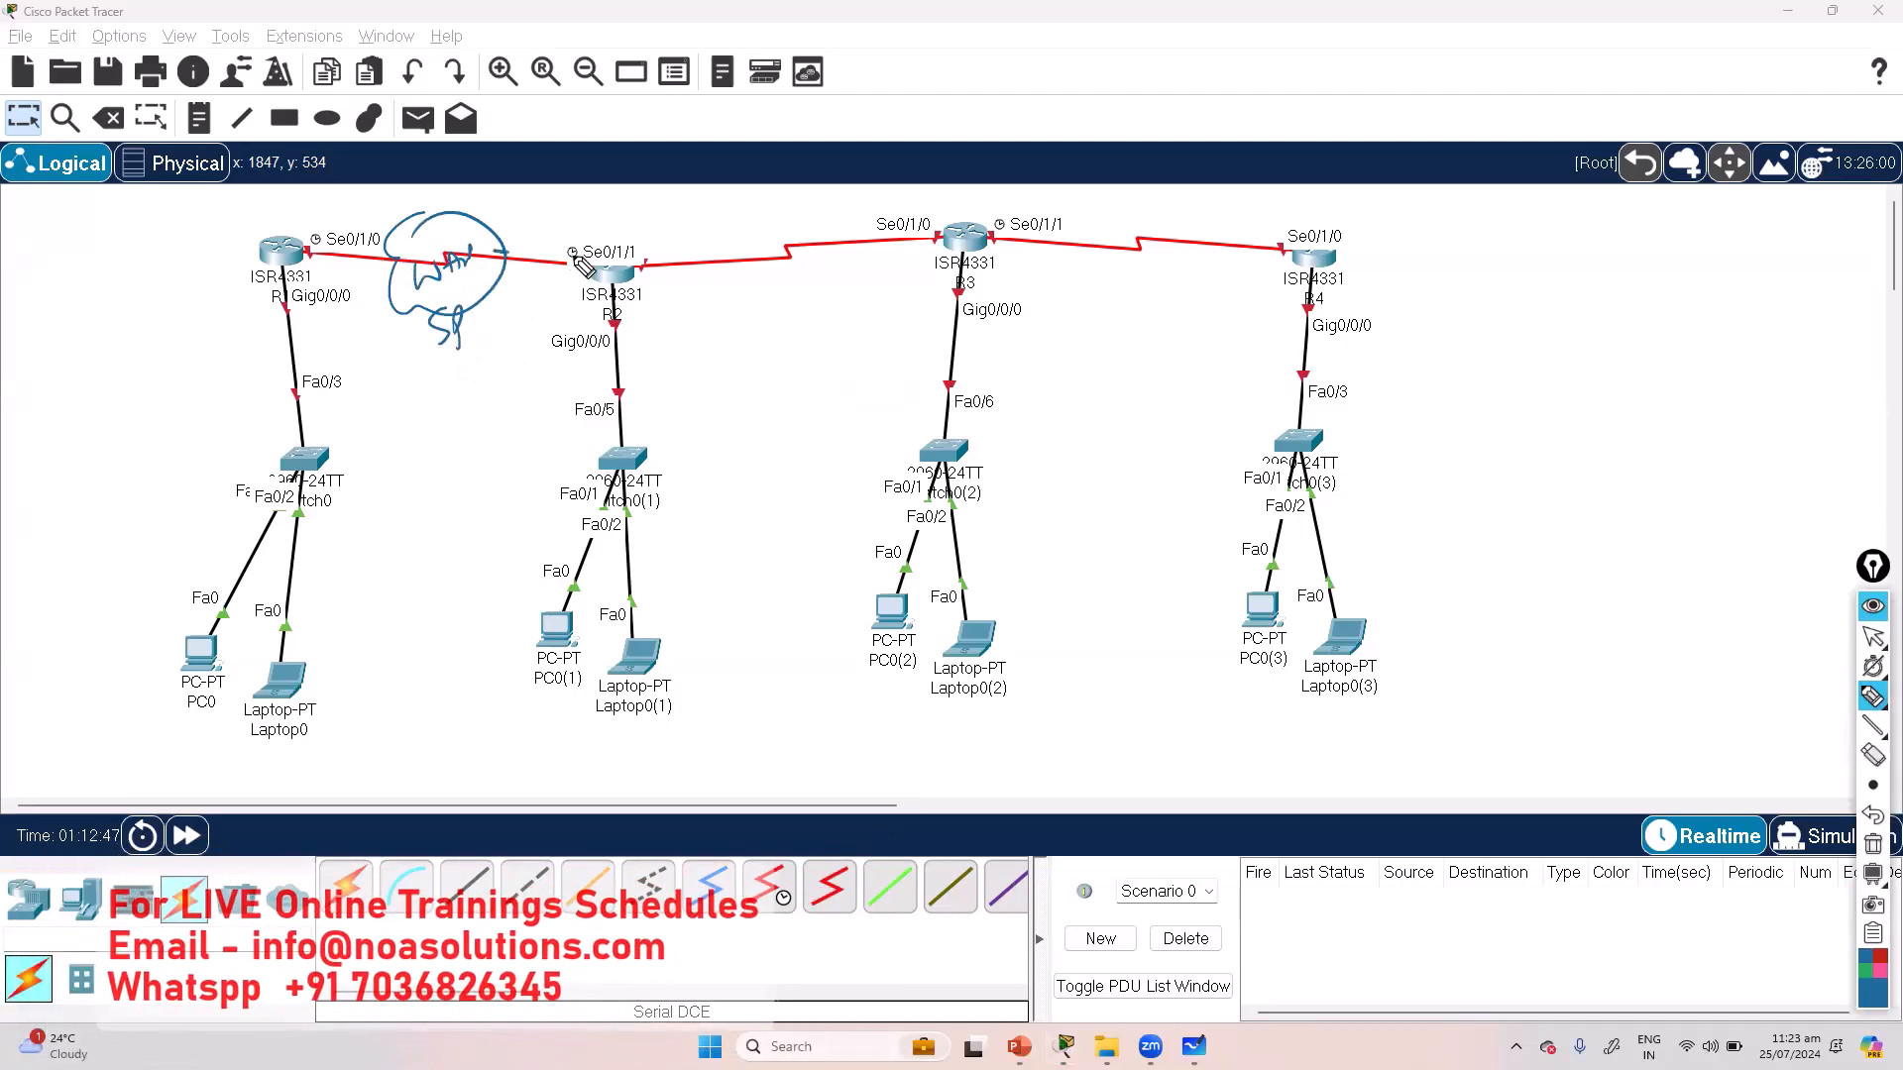
mouse_move(314, 255)
mouse_down()
mouse_move(359, 253)
mouse_move(315, 254)
mouse_up()
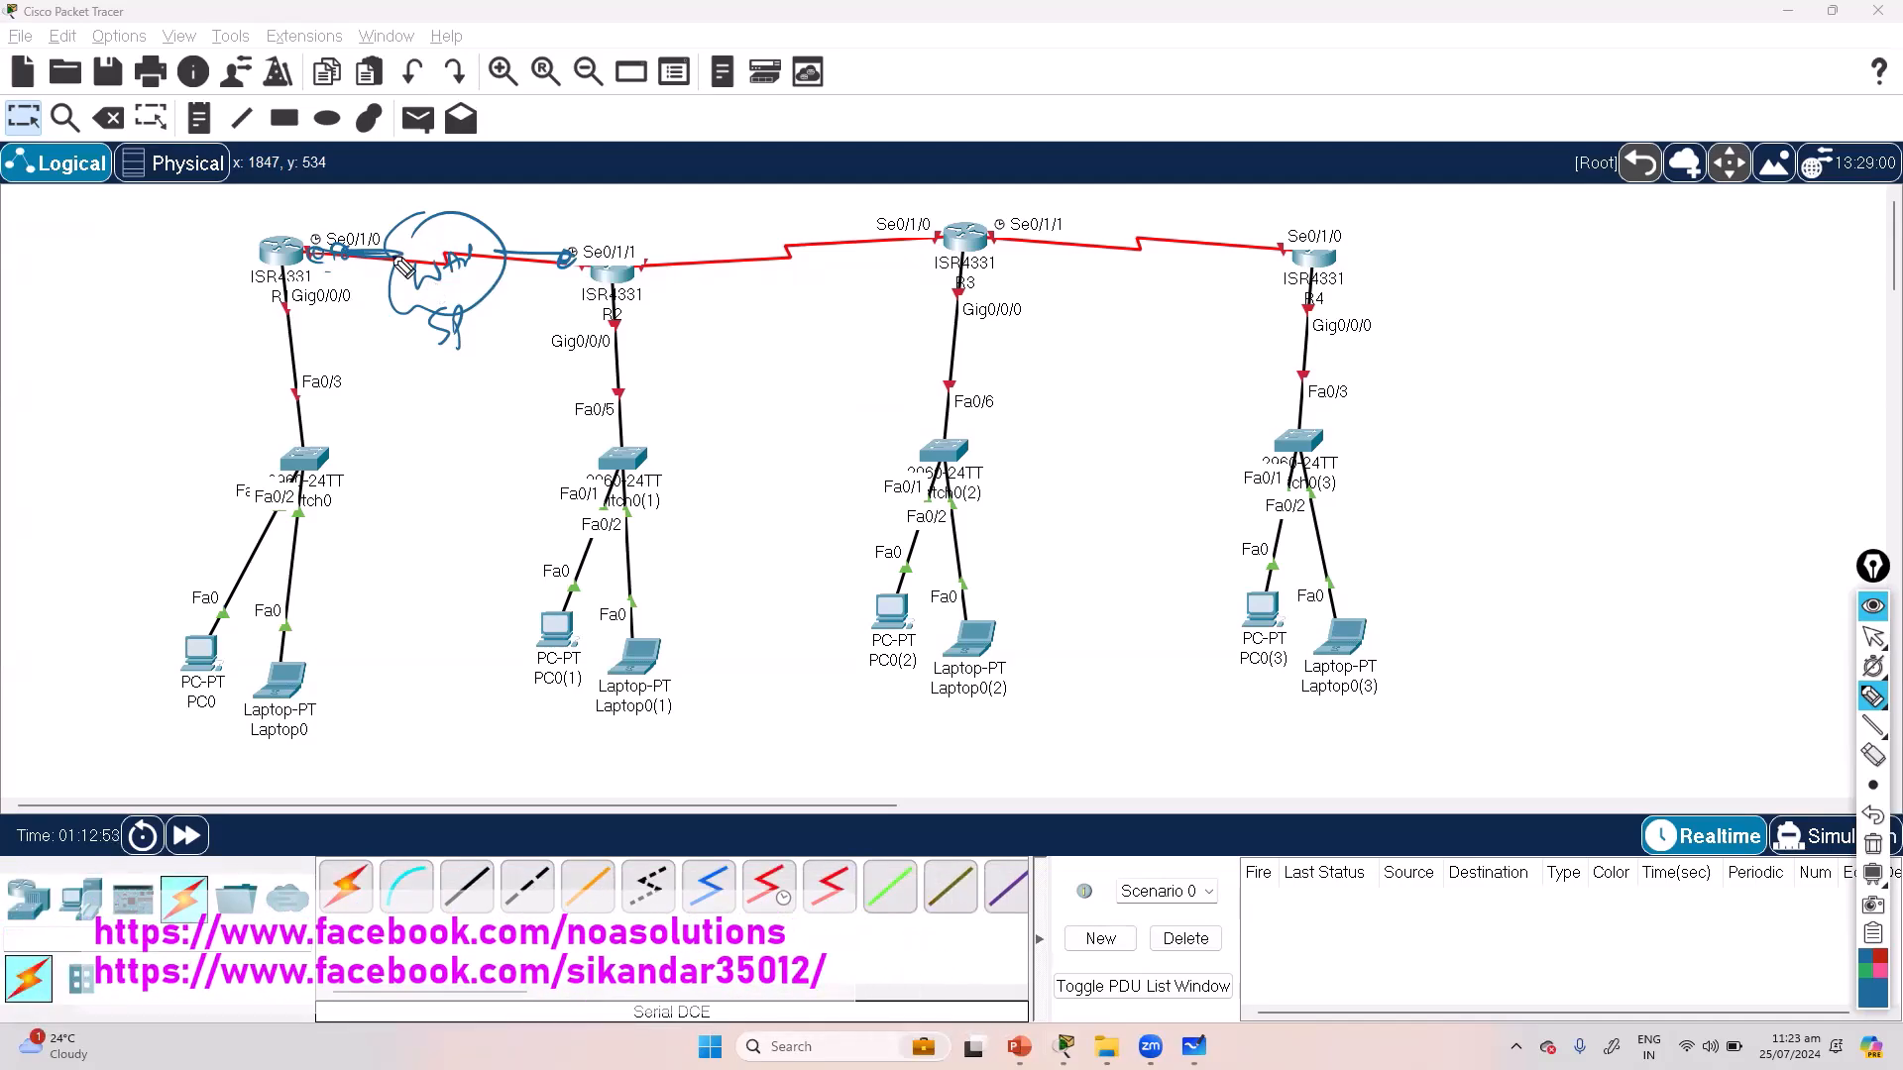
drag(424, 259, 921, 236)
drag(643, 268, 890, 243)
key(ctrl+shift+7)
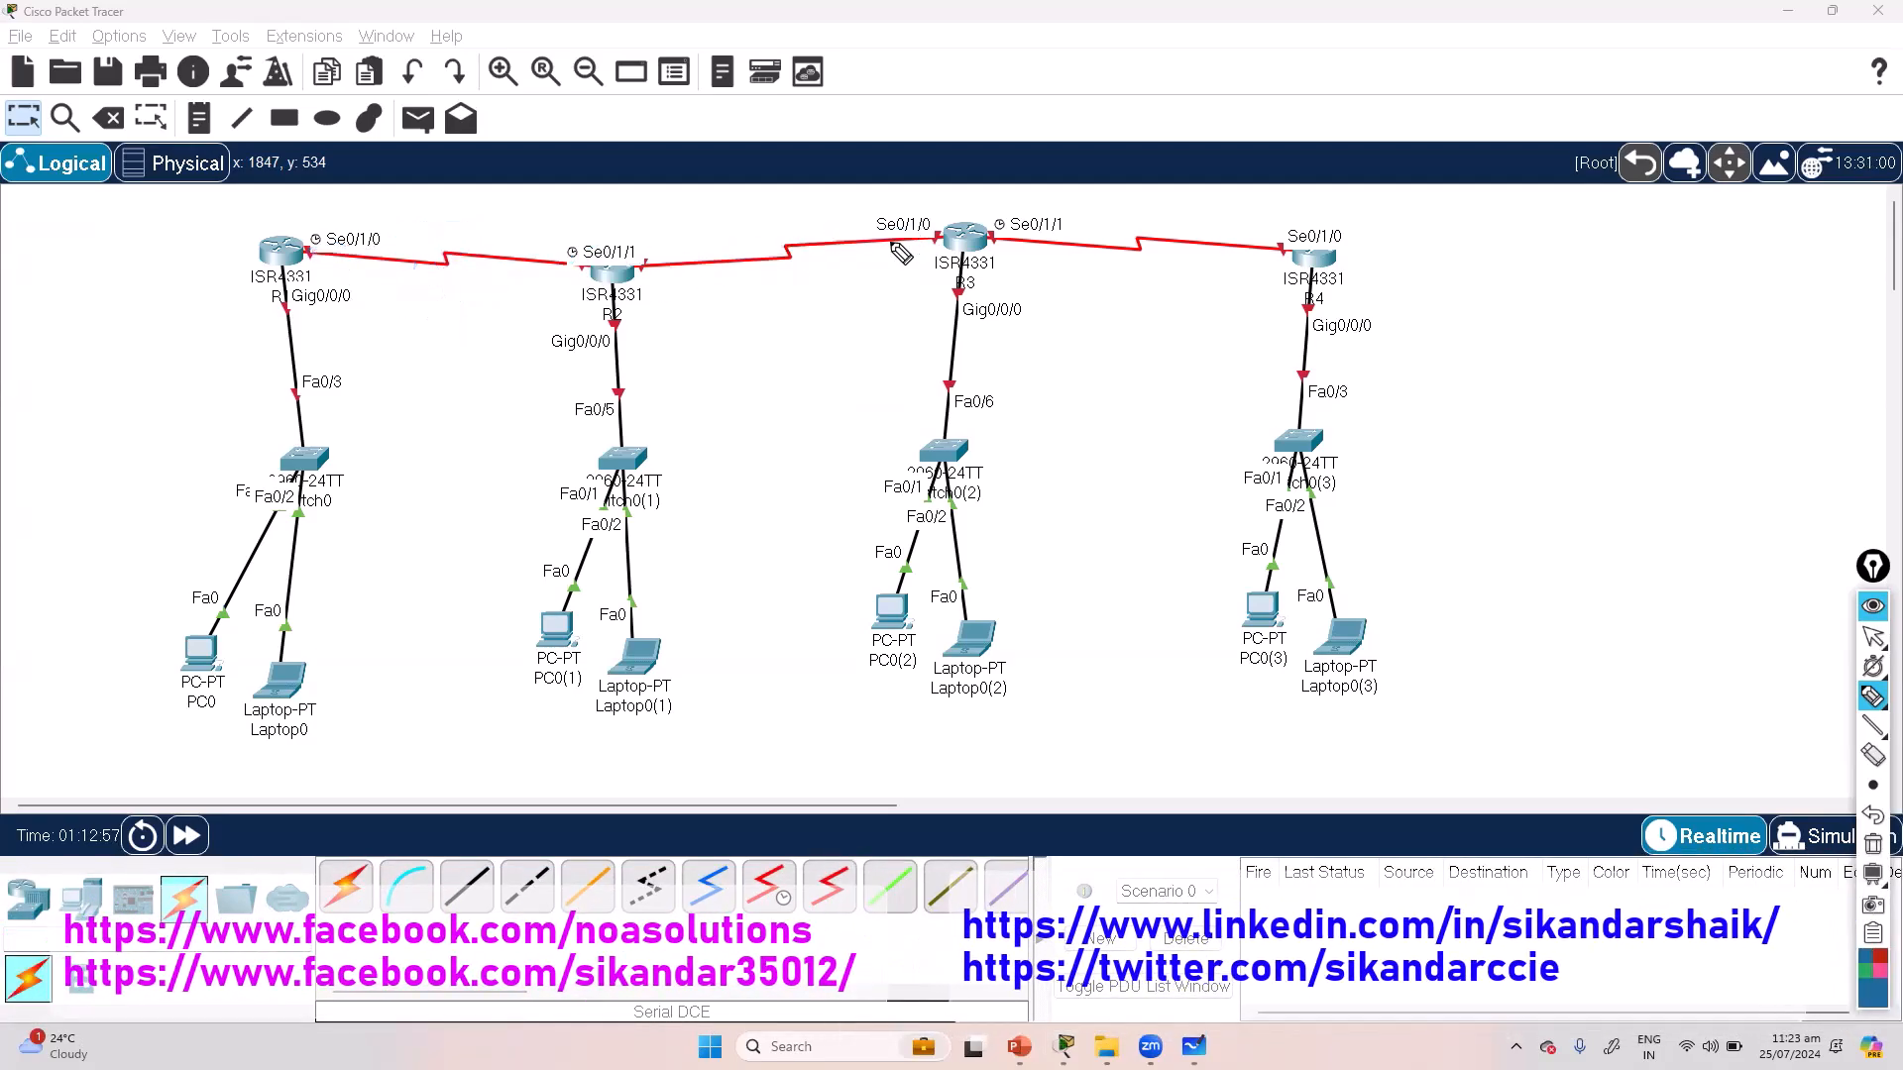
key(ctrl+shift+1)
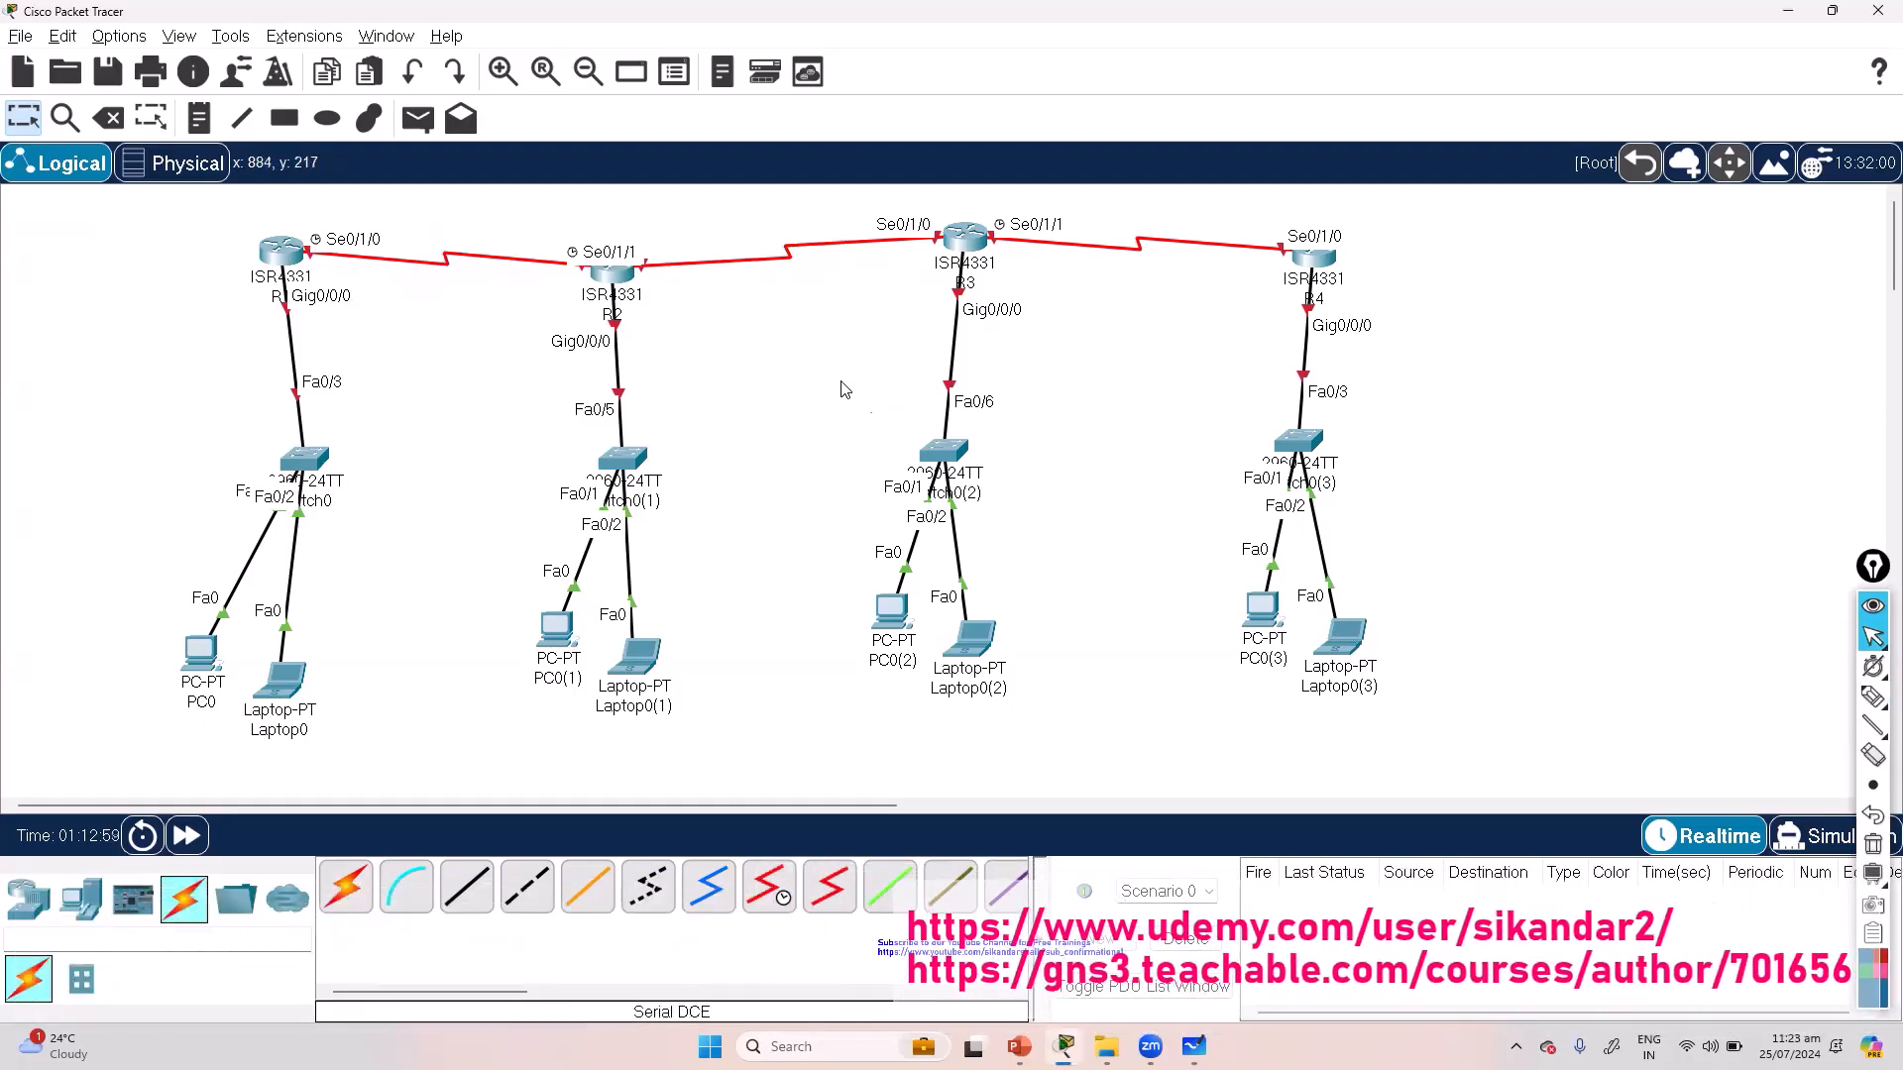